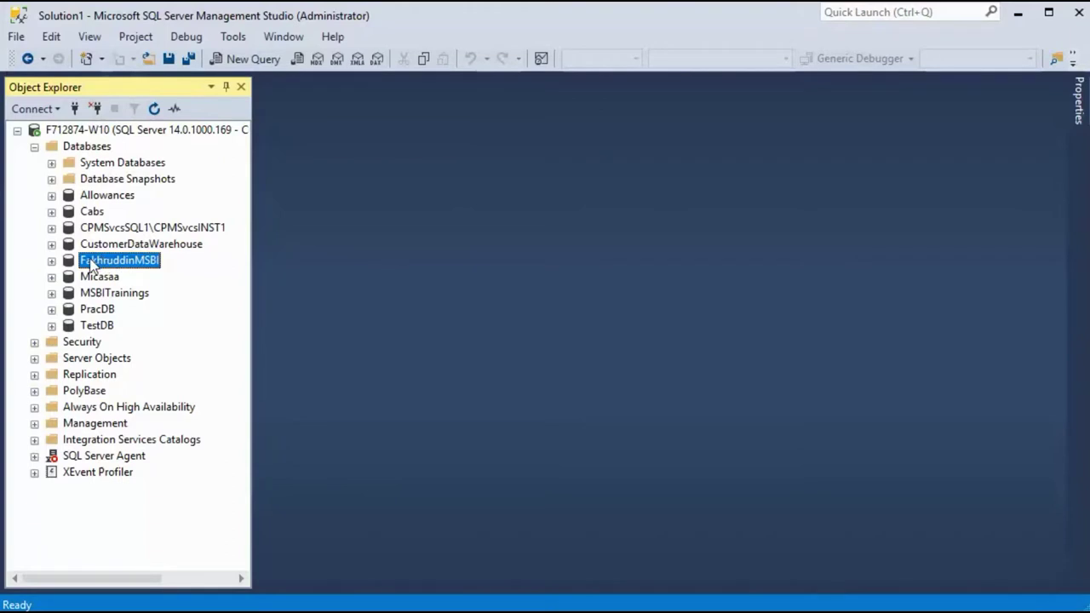
Open Customers.csv from the Deployment&Parameters folder in Notepad++ and examine its header row of column names
click(87, 149)
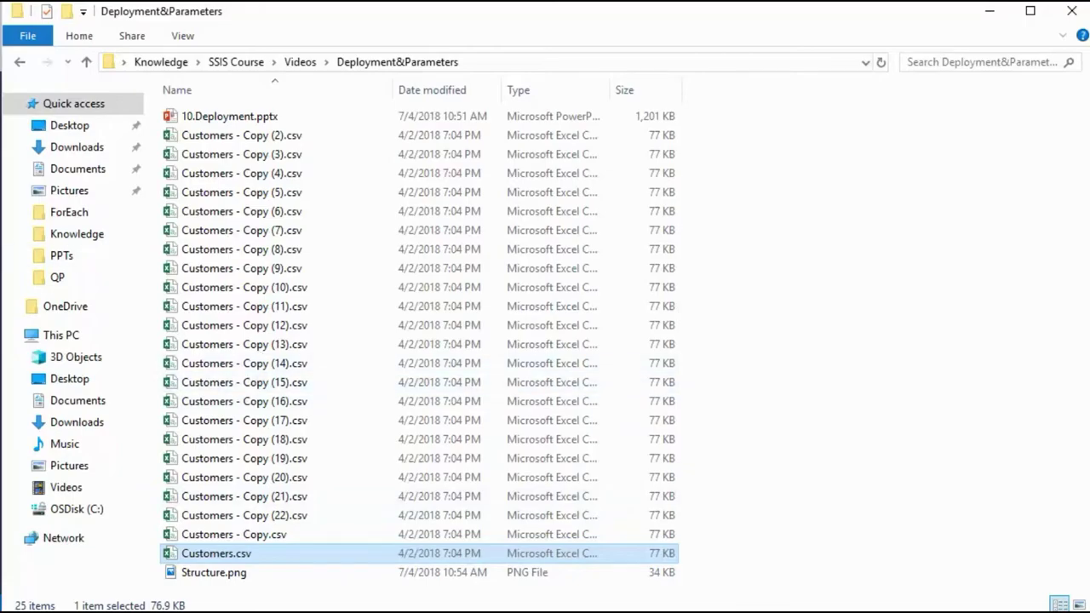
key(Return)
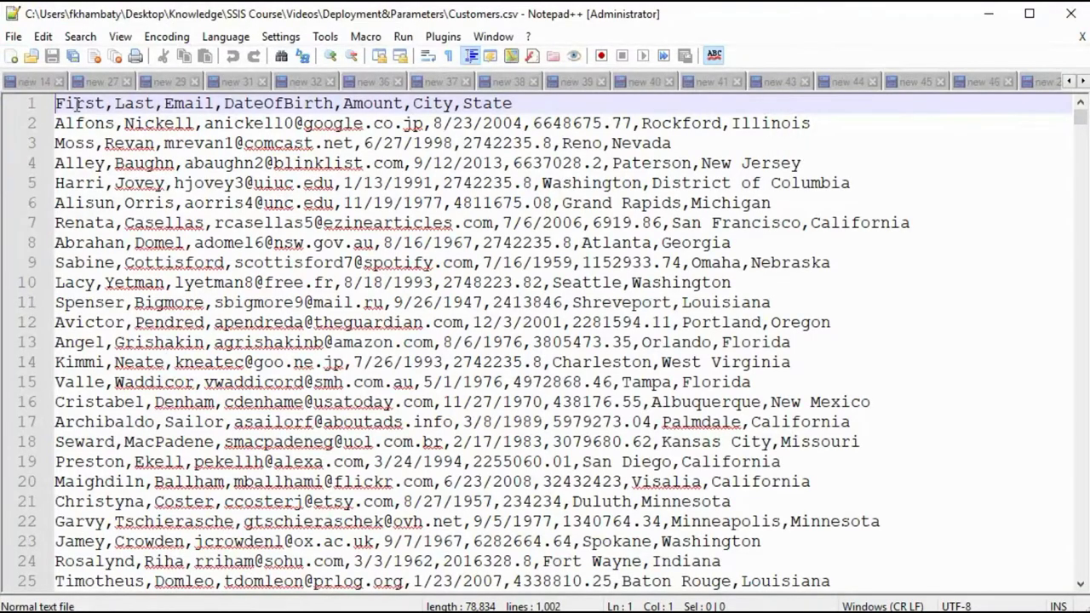
drag(57, 103, 550, 103)
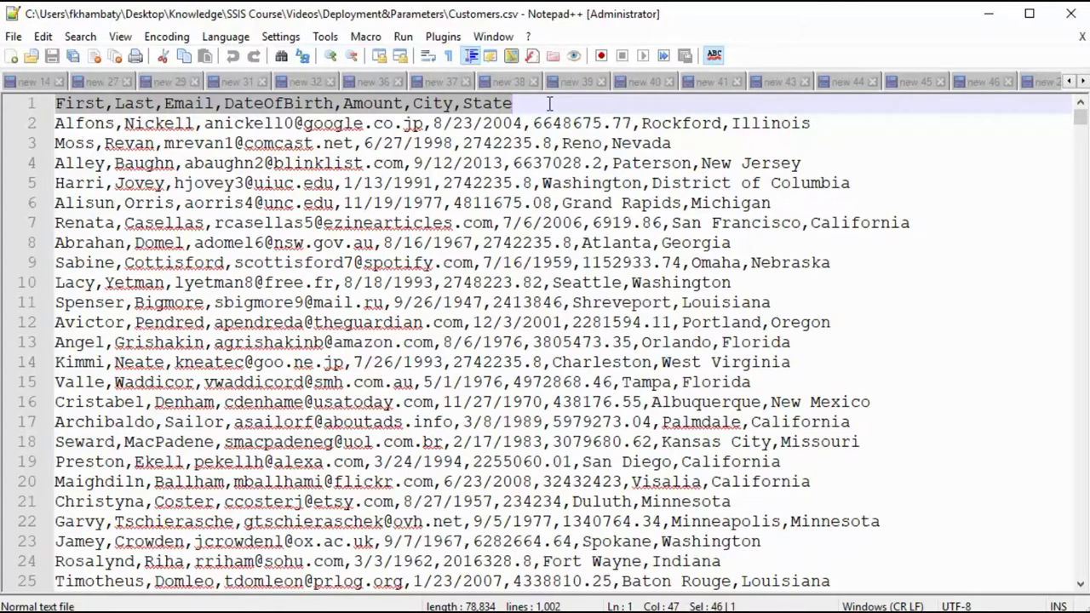
Switch to SQL Server Management Studio and create a new database named FKRecapSSIS
key(alt+Tab)
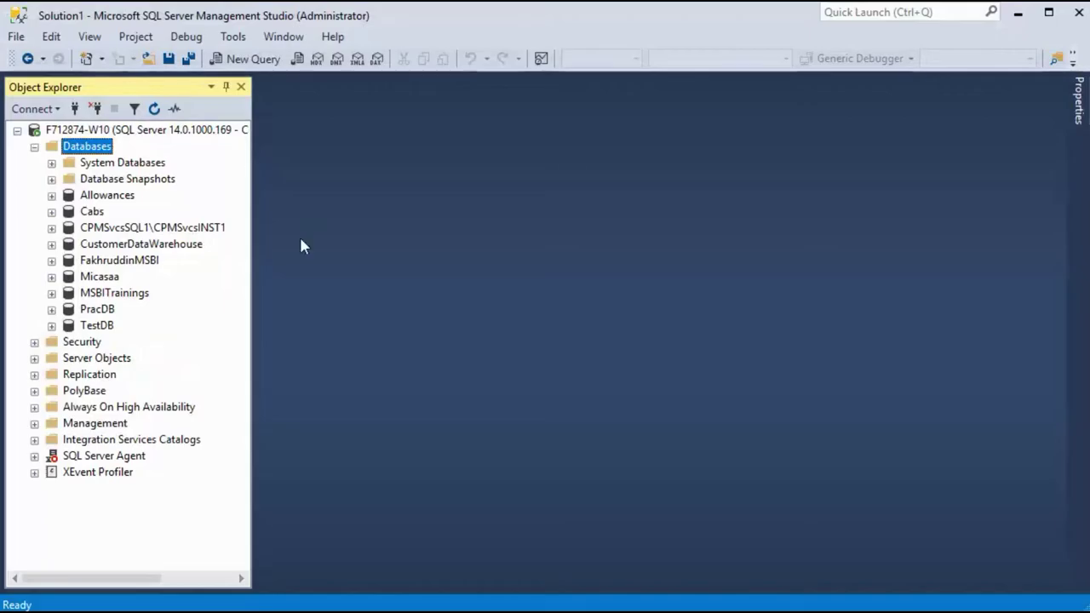
right_click(70, 147)
click(128, 158)
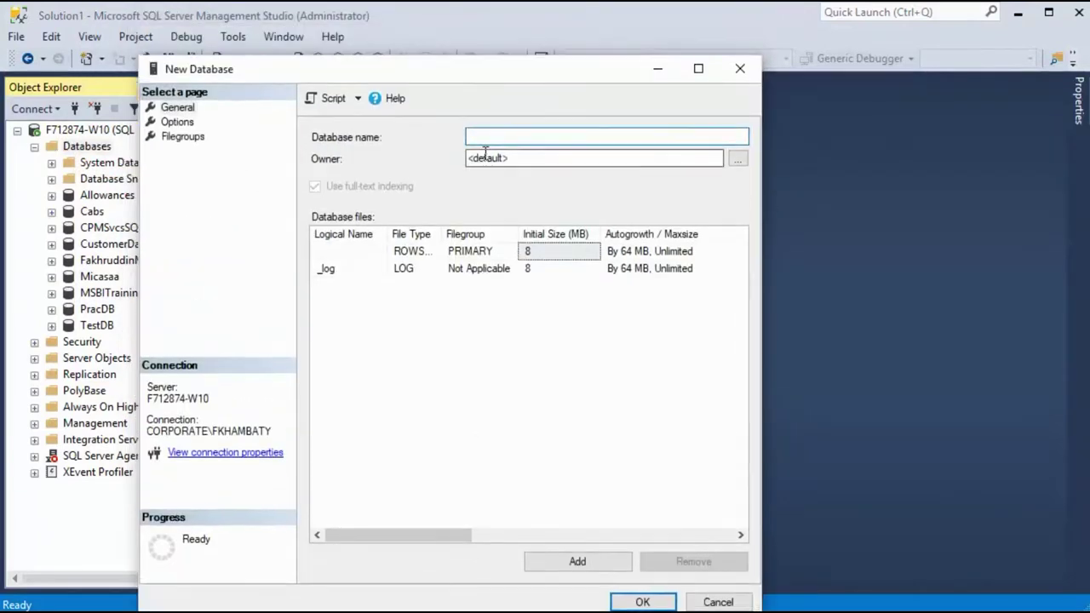
text(FKRe)
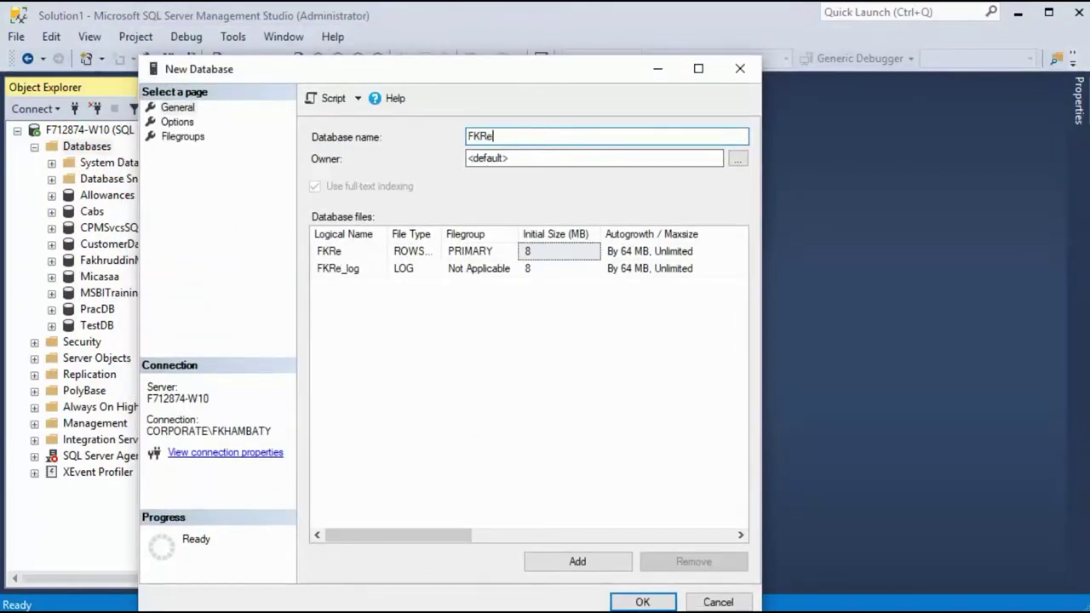
text(capSSIS)
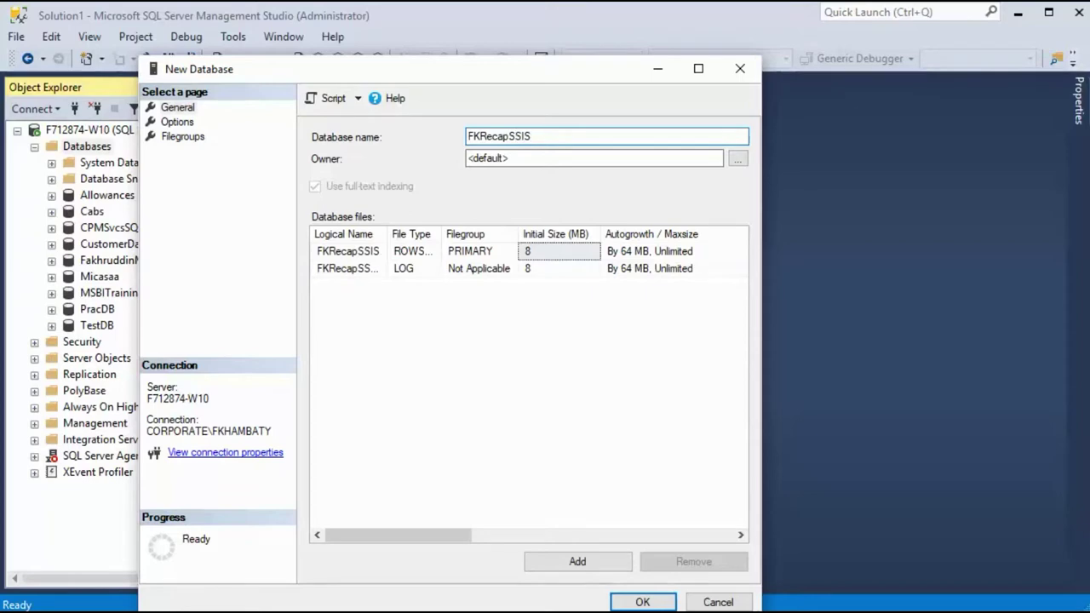
click(641, 601)
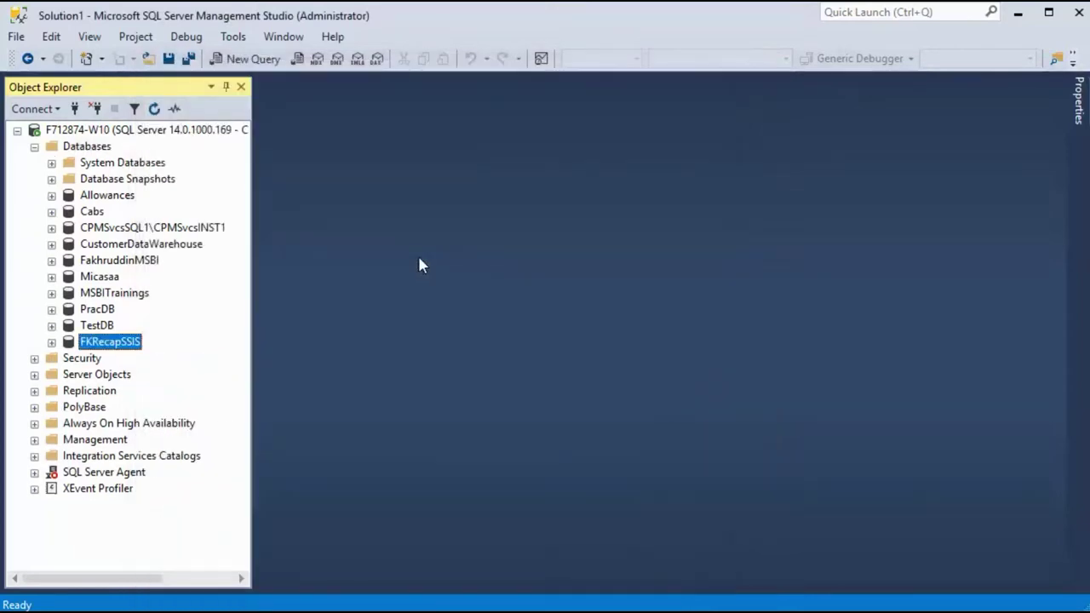
Start designing a new table in the FKRecapSSIS database
click(52, 341)
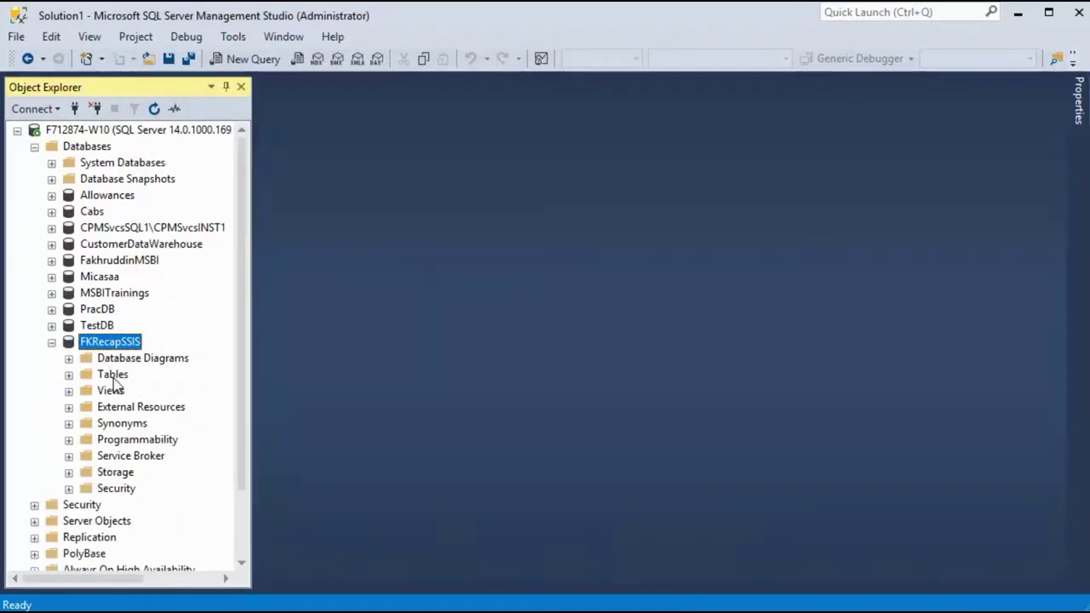
right_click(113, 377)
mouse_move(162, 390)
click(395, 389)
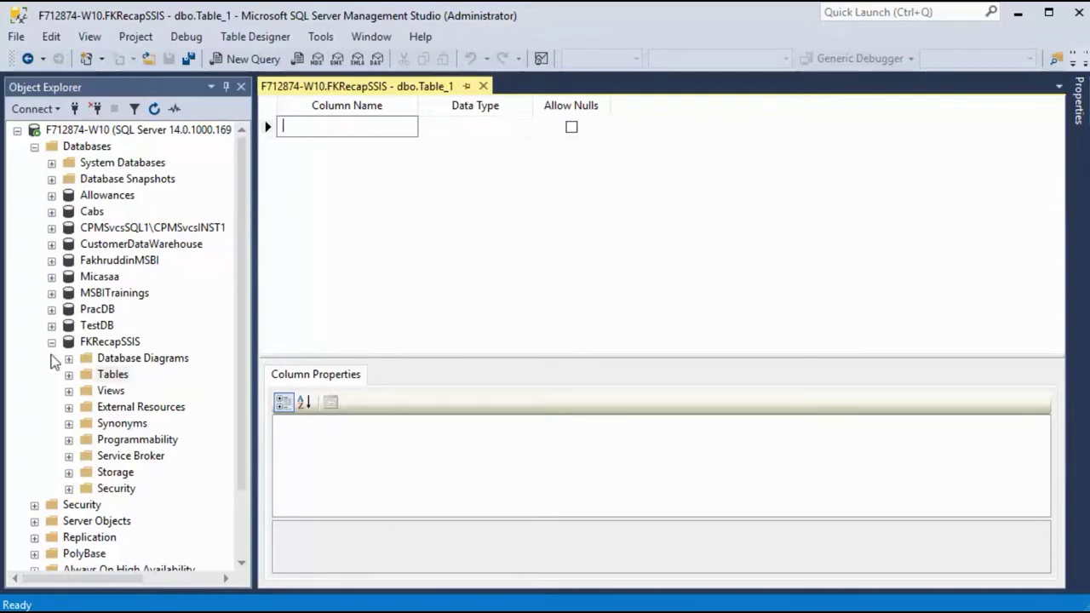
Check the column names in the header row of Customers.csv in Notepad++ and return to the table design
key(alt+Tab)
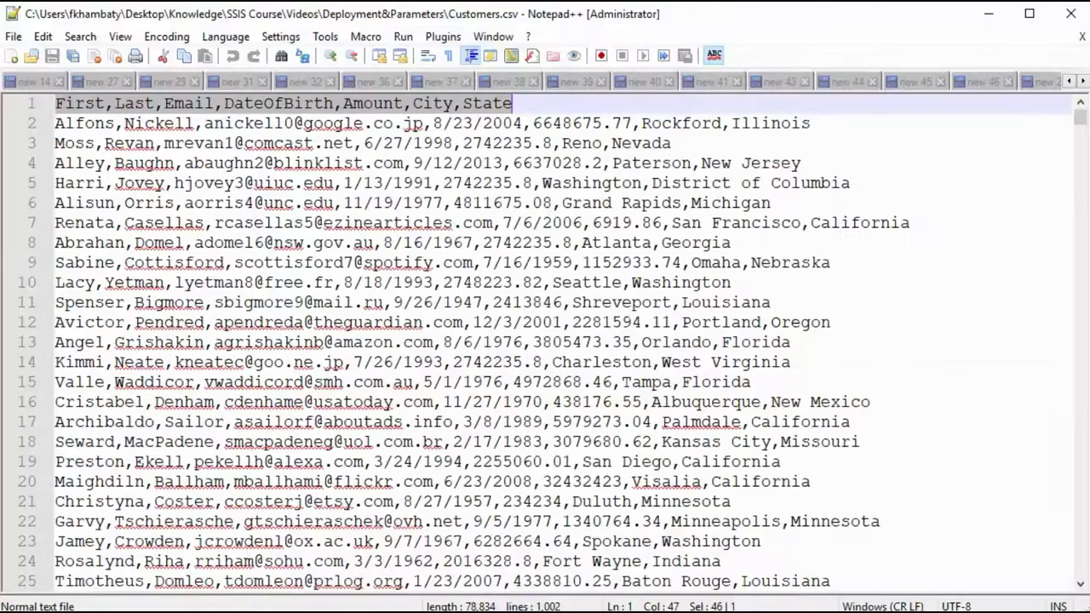
click(103, 103)
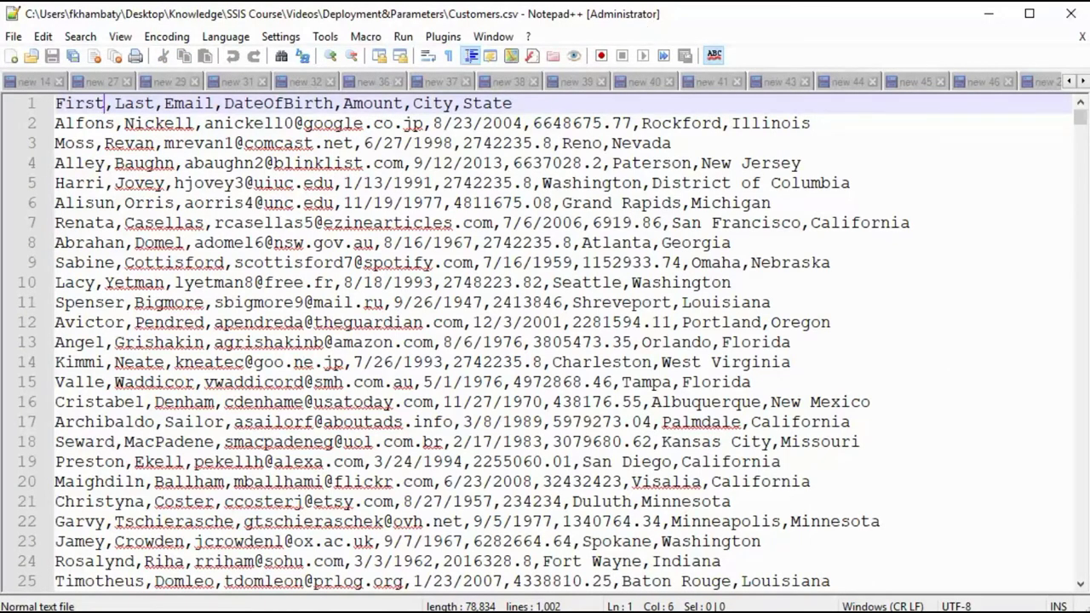
click(990, 20)
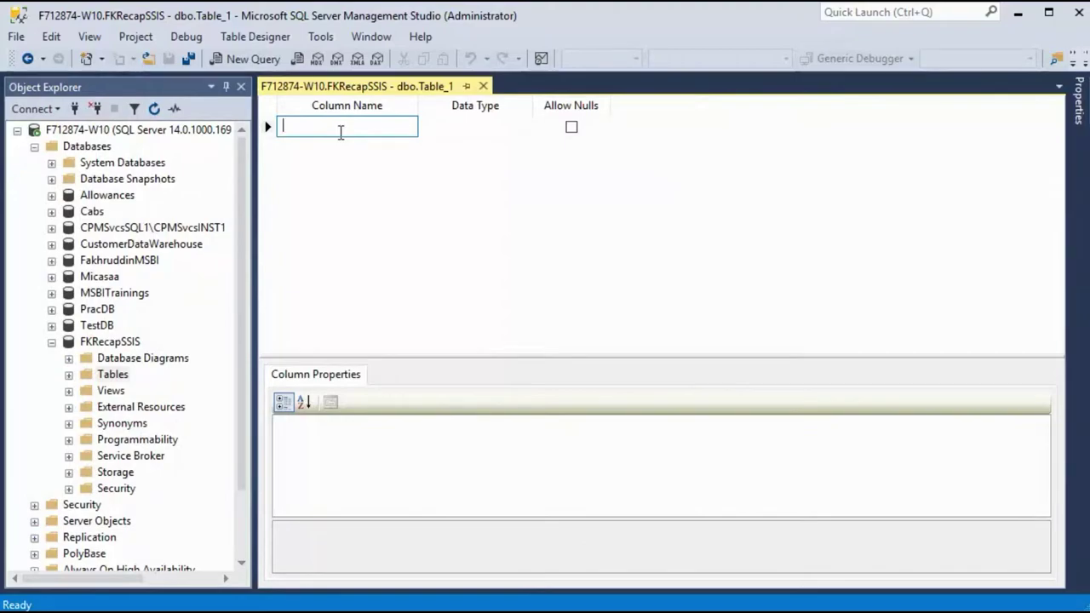
key(alt+Tab)
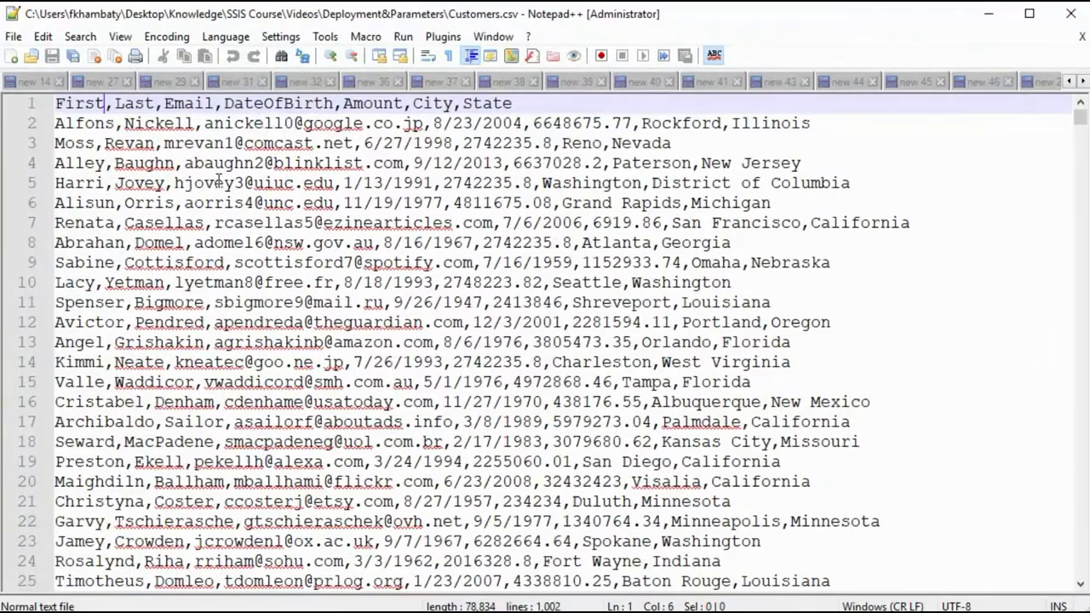
click(988, 14)
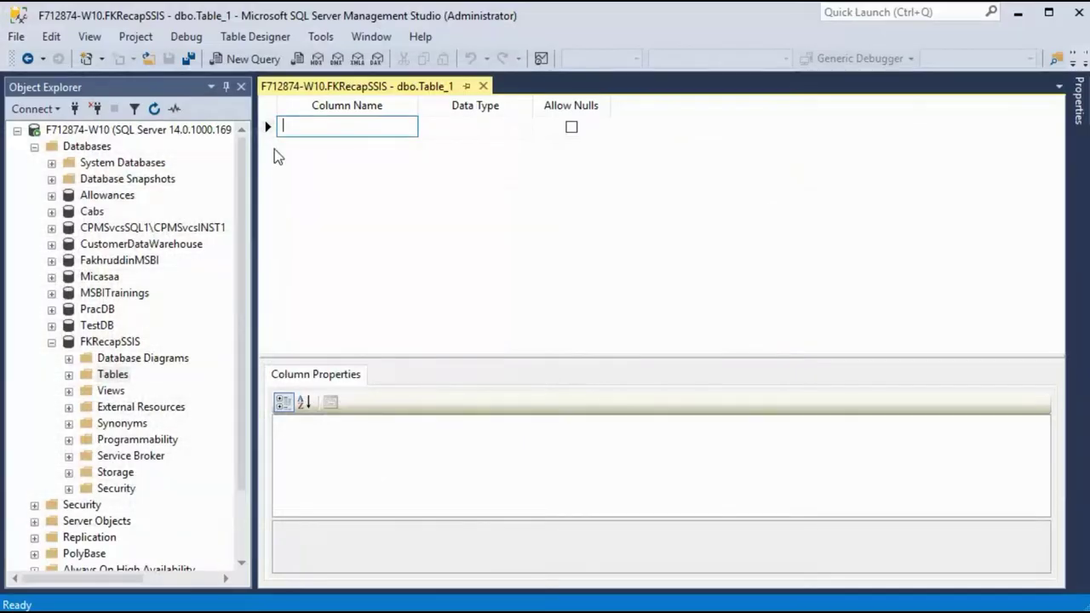
Add an ID column with data type int to the new table
text(ID)
key(Tab)
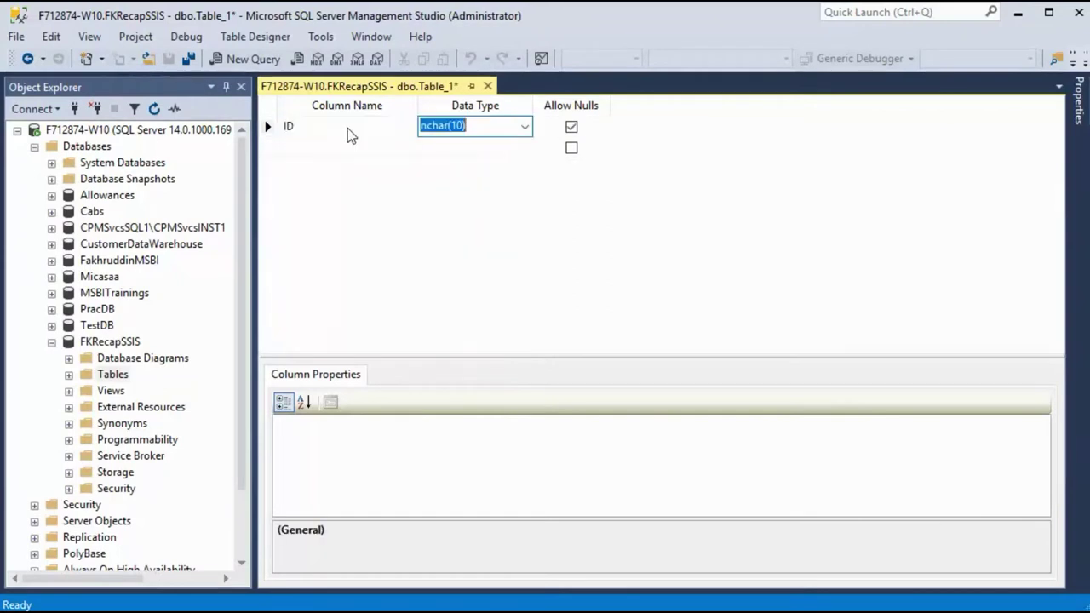
text(int)
key(Return)
key(shift+Tab)
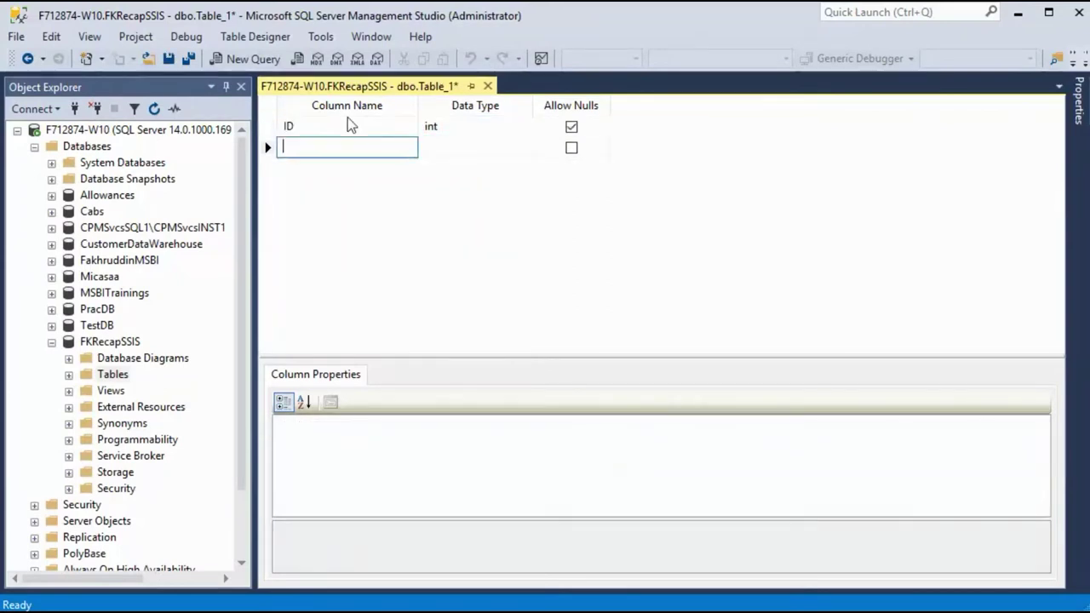
Add the columns First and Last, each with data type nvarchar(50), below the ID column
text(First)
key(Tab)
text(nva)
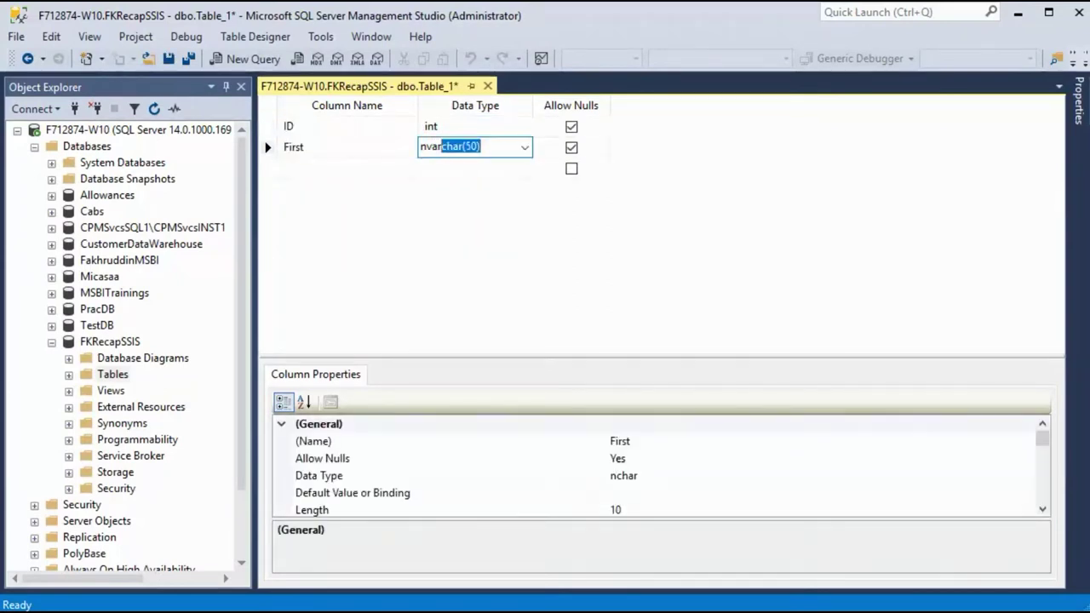
key(Return)
key(shift+Tab)
text(Last)
key(Tab)
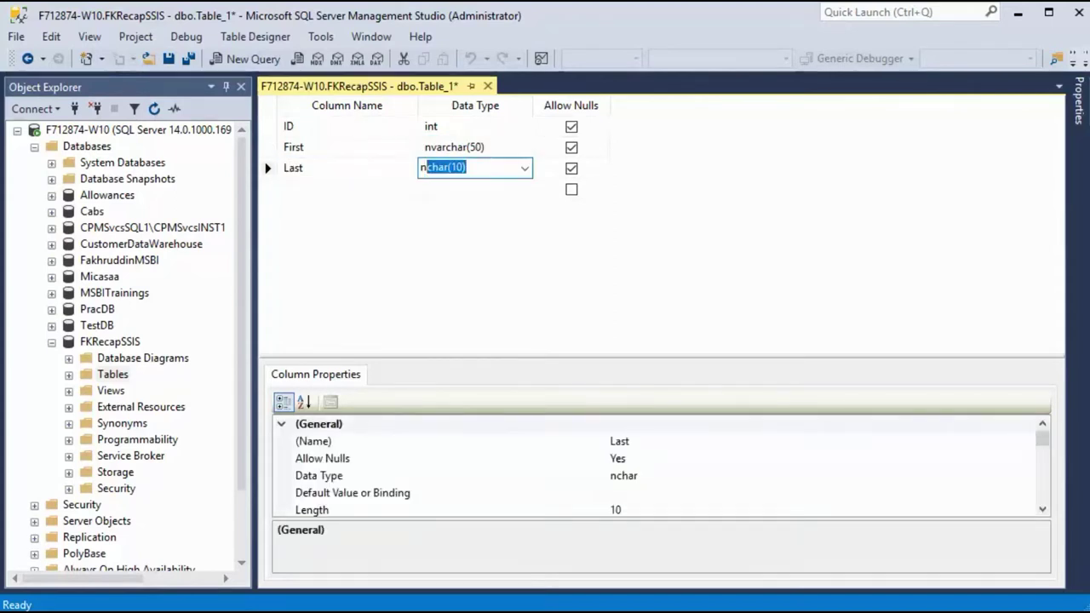
text(nvar)
key(Return)
key(shift+Tab)
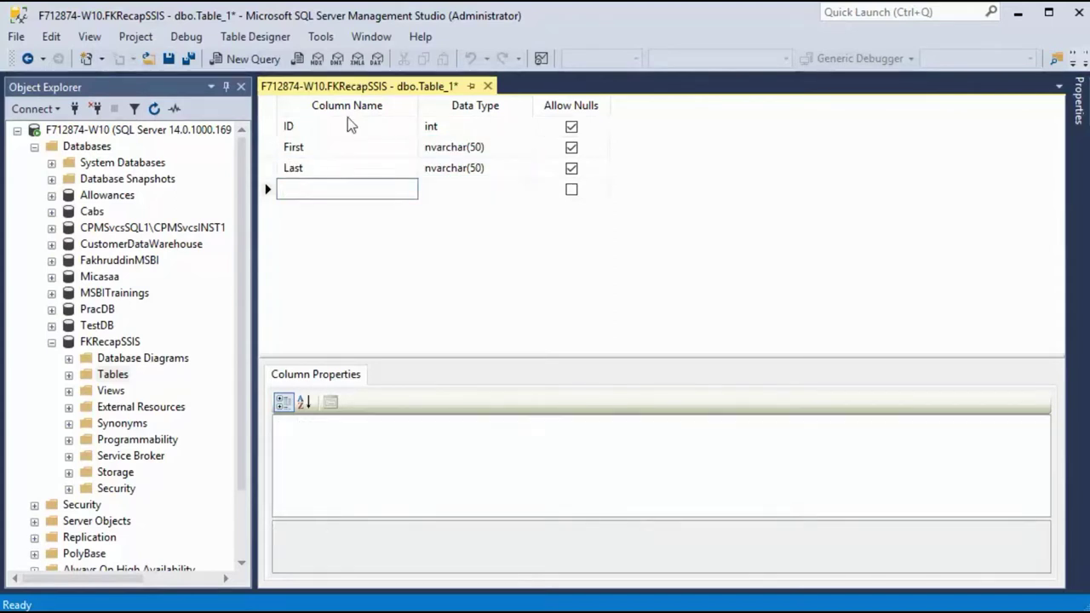
Add an Email column below Last with data type varchar(50)
text(Email)
key(Tab)
text(nvar)
key(Return)
key(shift+Tab)
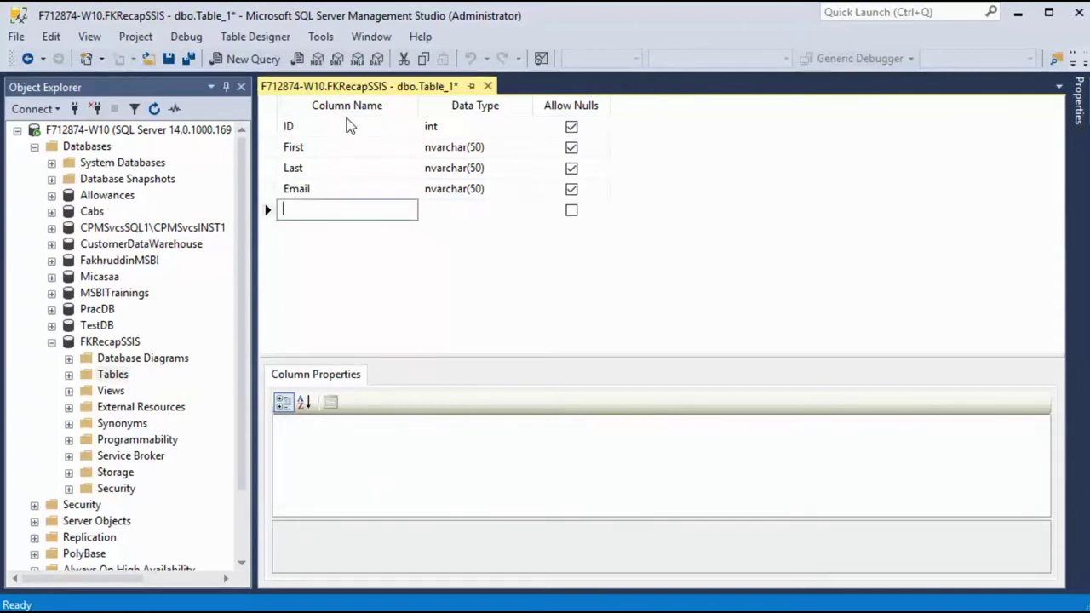
key(Up)
key(Tab)
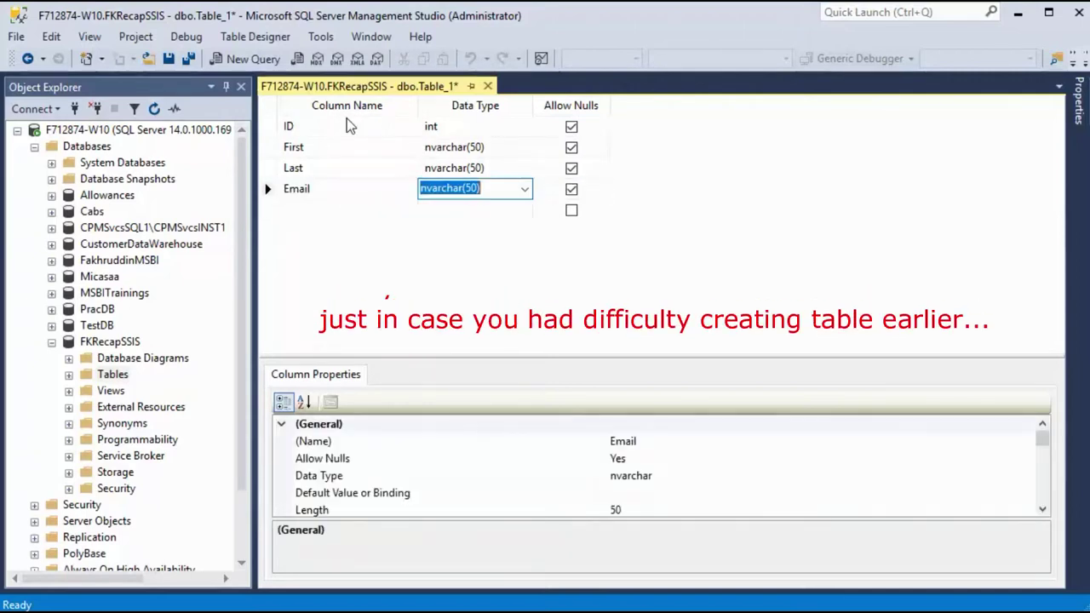
text(varc)
key(Return)
key(shift+Tab)
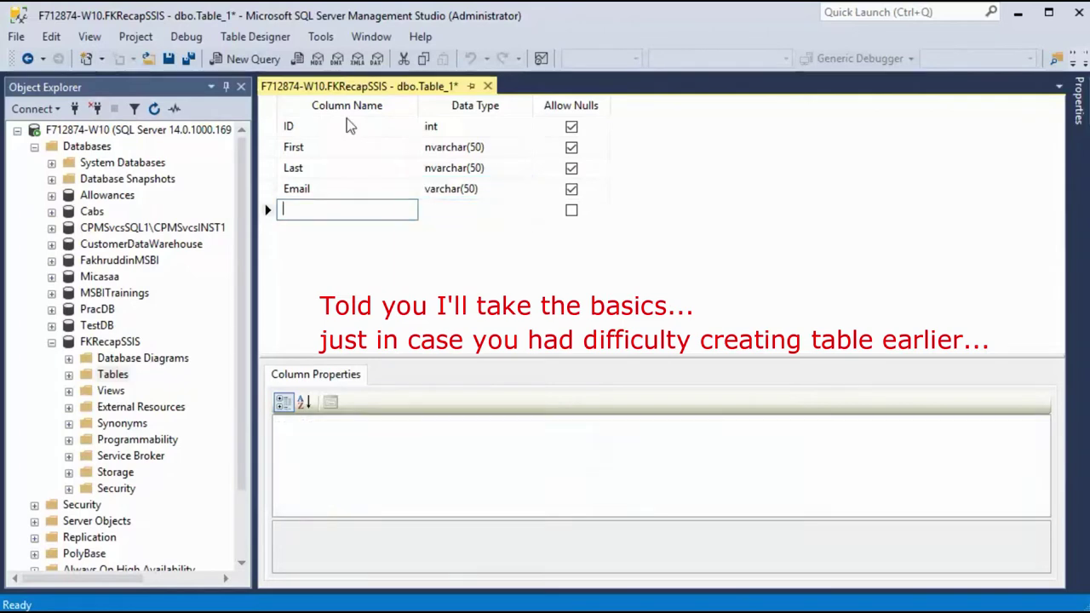
Add a DateOfBirth column below Email with data type date
text(da)
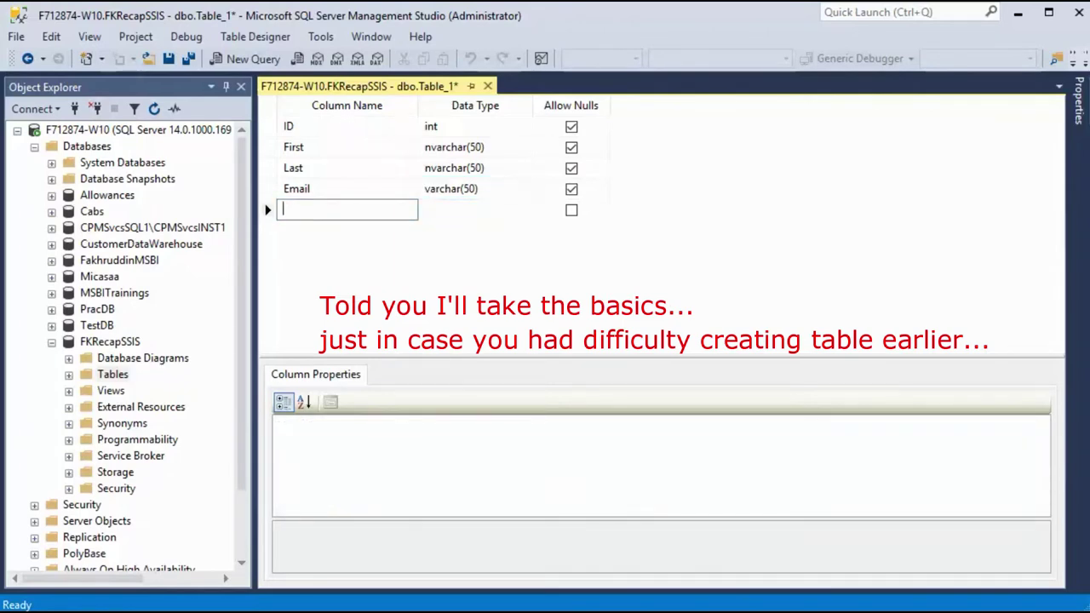
text(DateOfBirth)
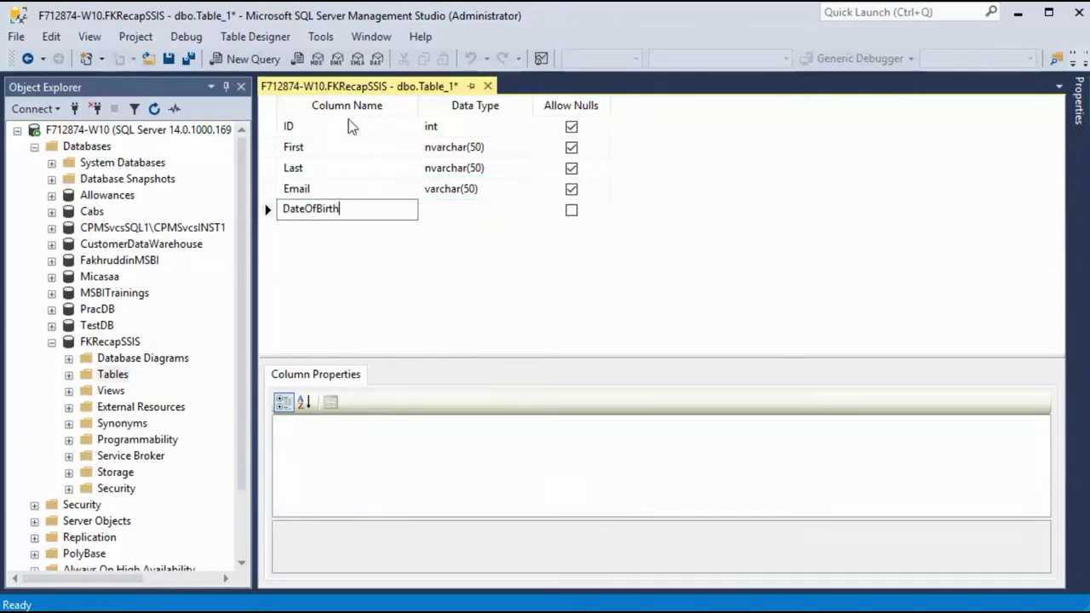
key(Tab)
text(date)
key(Return)
key(shift+Tab)
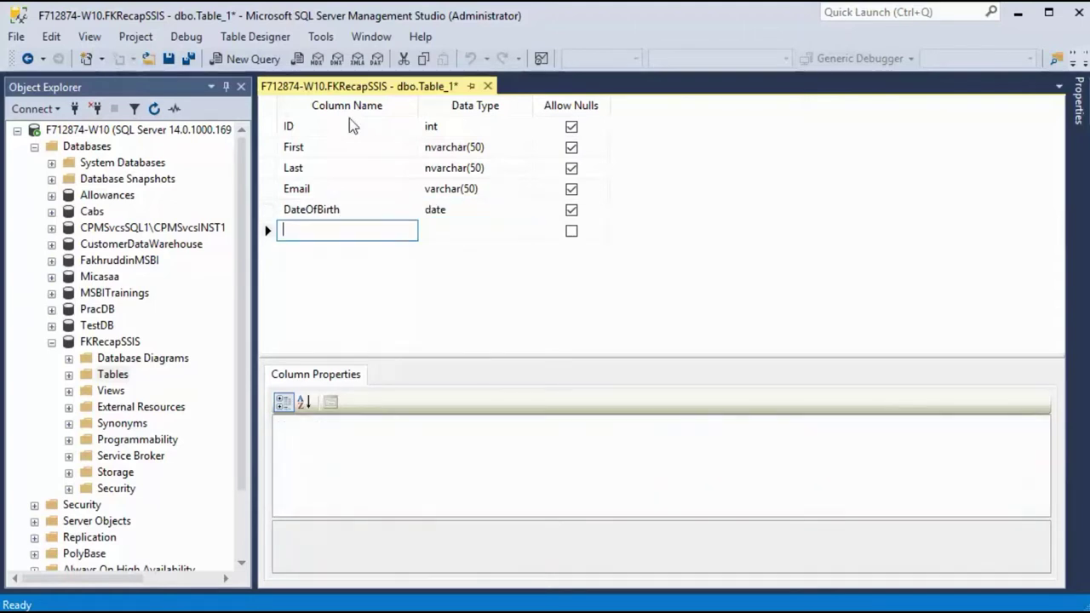
Add an Amount column below DateOfBirth with data type money
text(AMount)
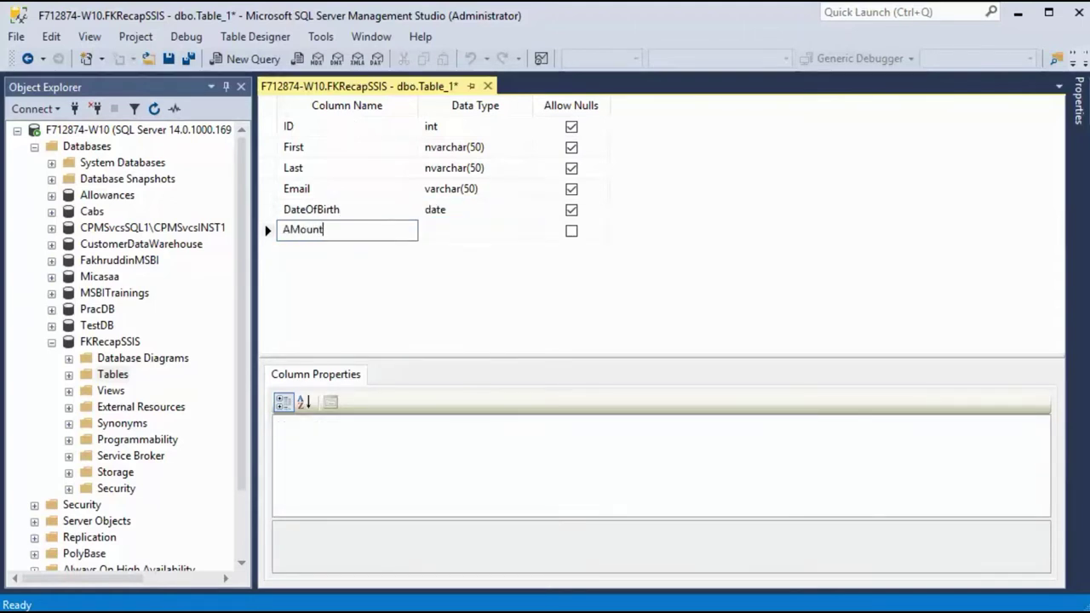
key(BackSpace)
key(BackSpace)
key(BackSpace)
key(BackSpace)
key(BackSpace)
text(mount)
key(Tab)
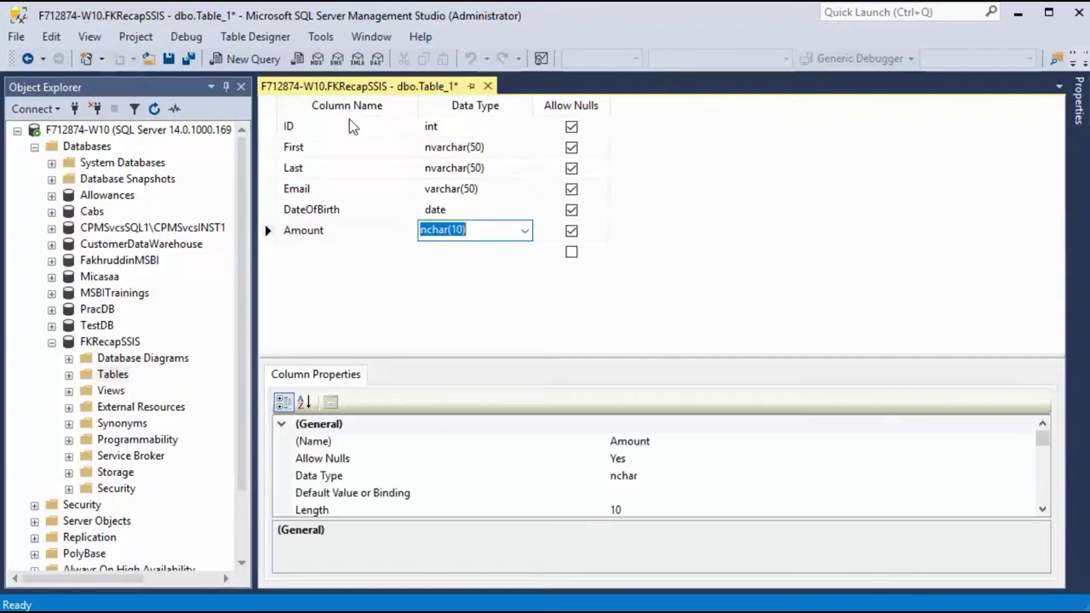
text(money)
key(Return)
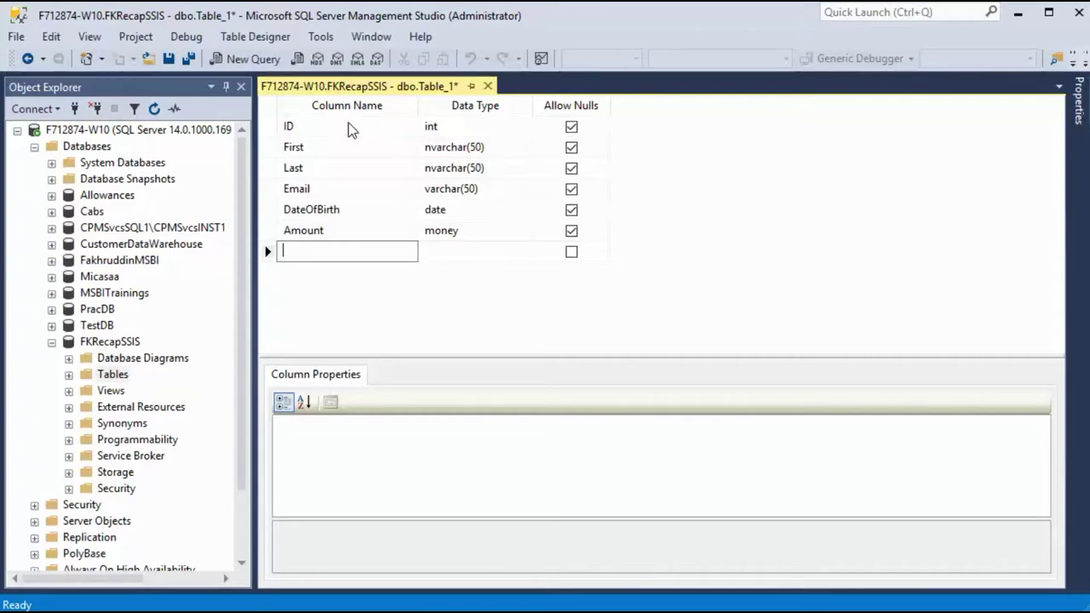
Add the columns City and State, each with data type varchar(50), at the end of the table
text(City)
key(Tab)
text(varc)
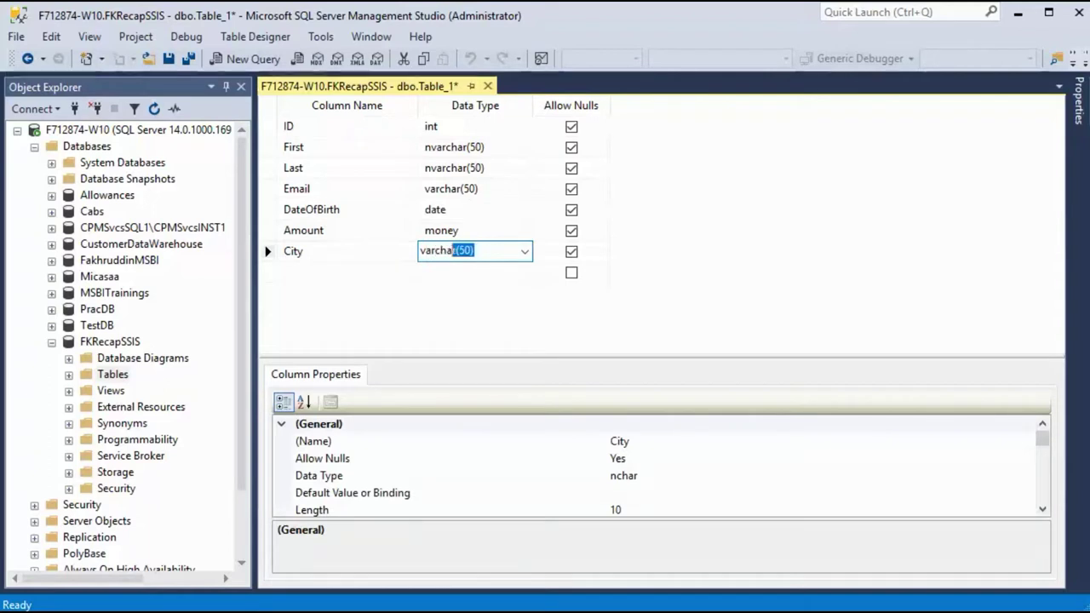
key(Return)
key(shift+Tab)
text(State)
key(Tab)
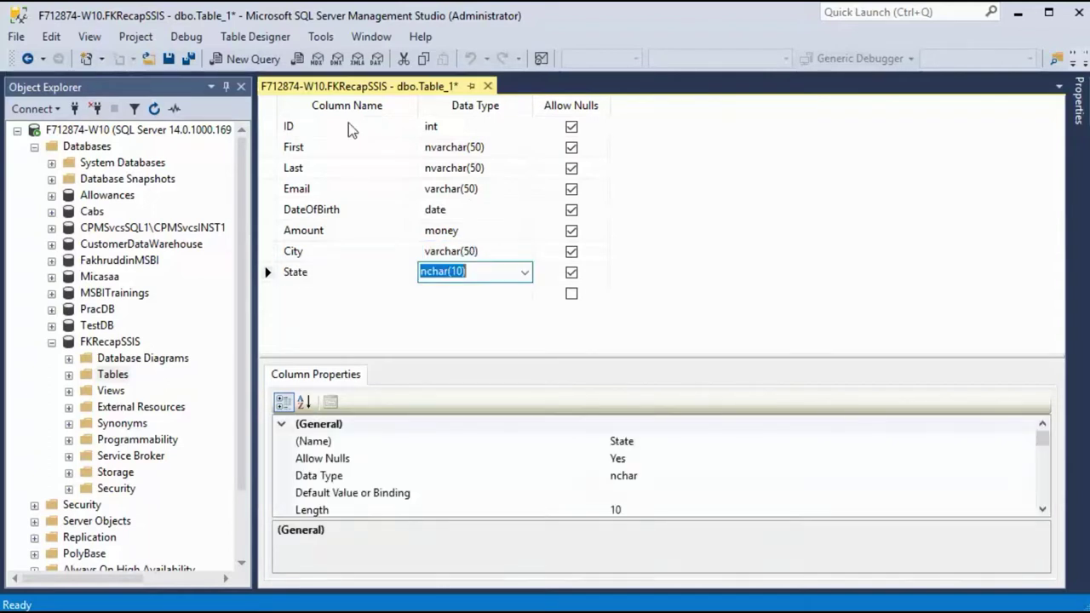
text(varc)
key(Return)
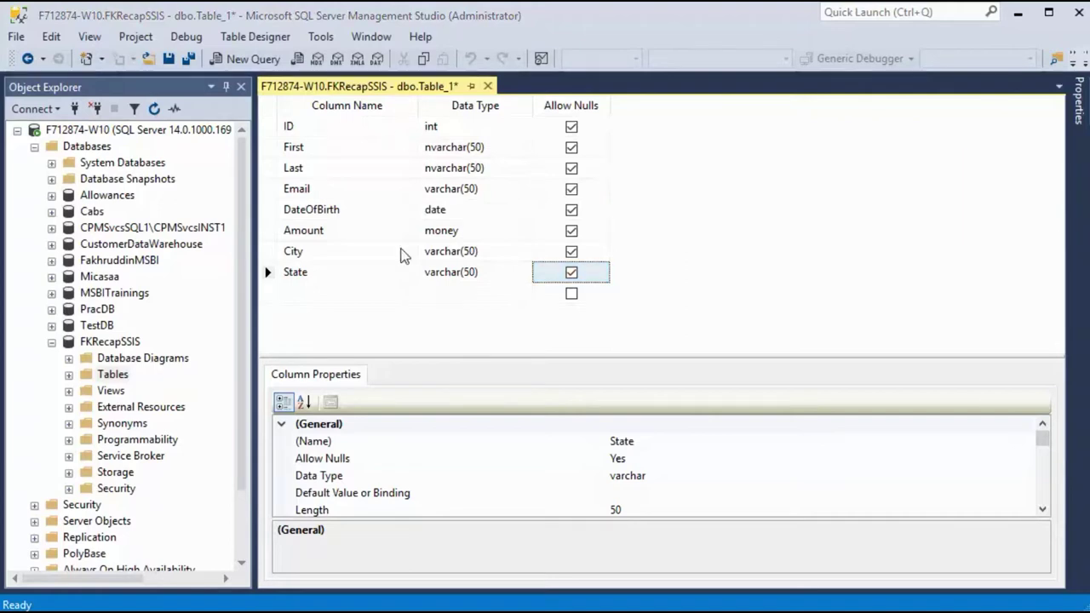
Set the ID column as the table's primary key
click(269, 126)
right_click(271, 126)
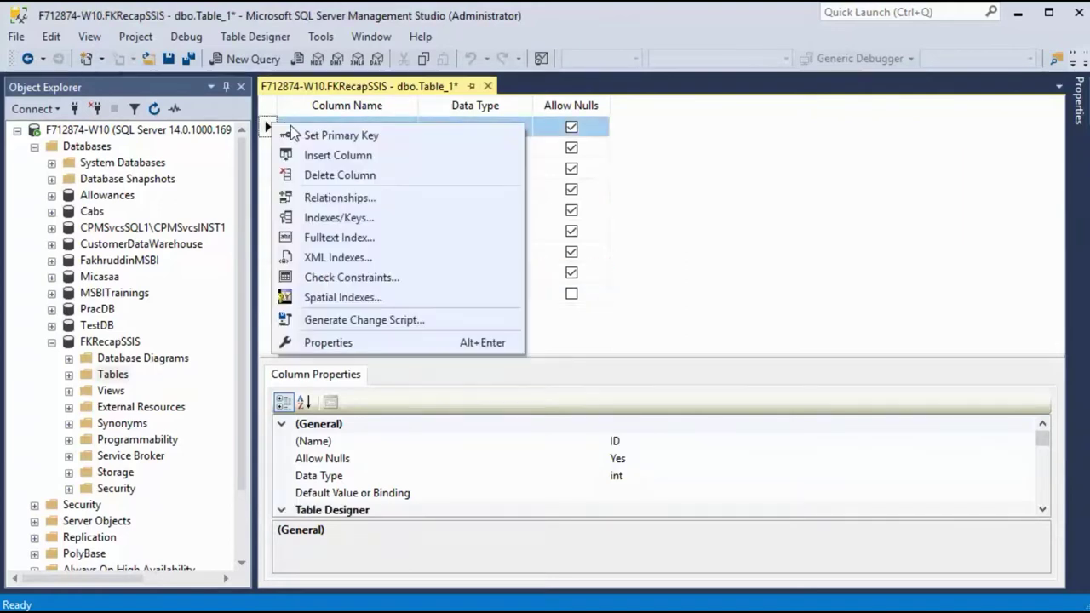
click(311, 134)
Turn on Is Identity in the ID column's Identity Specification
drag(477, 356, 511, 170)
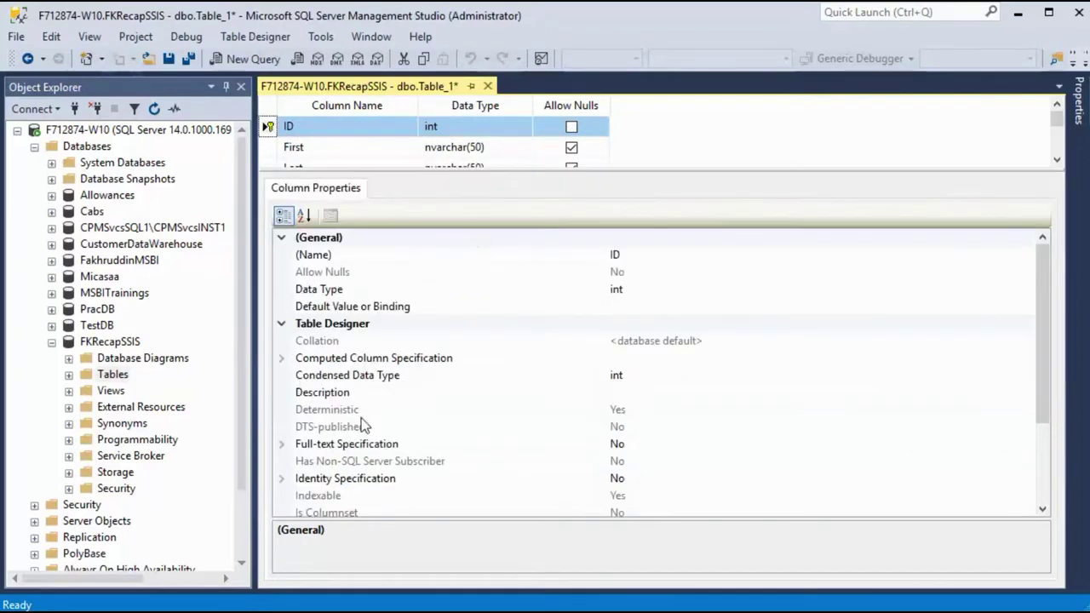
click(282, 478)
scroll(587, 418, down, 3)
double_click(650, 341)
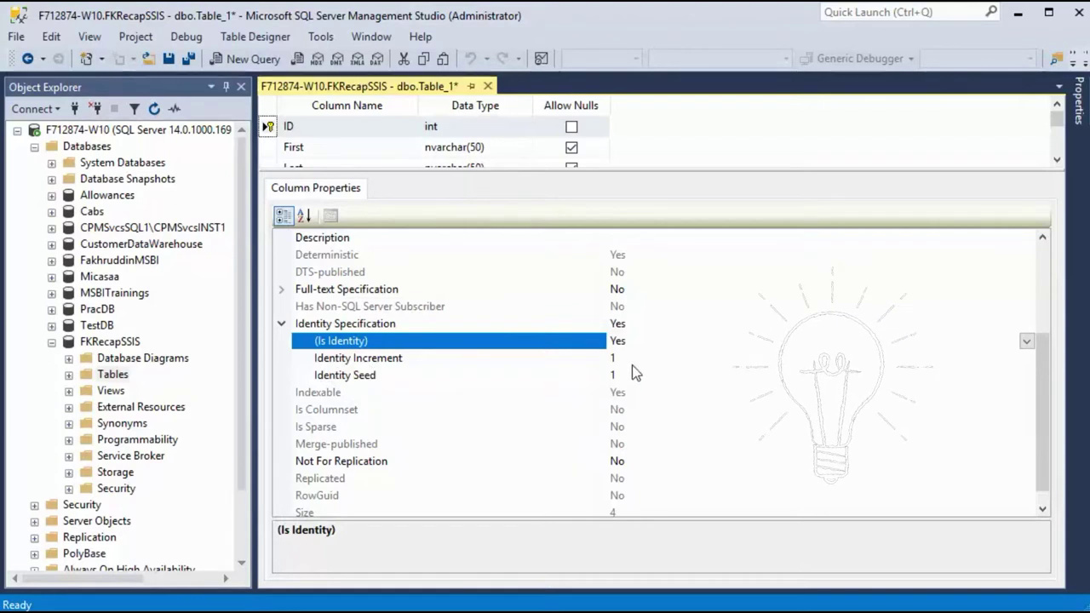
Compare the table's column list with the header row of Customers.csv in Notepad++
drag(566, 175, 560, 340)
key(alt+Tab)
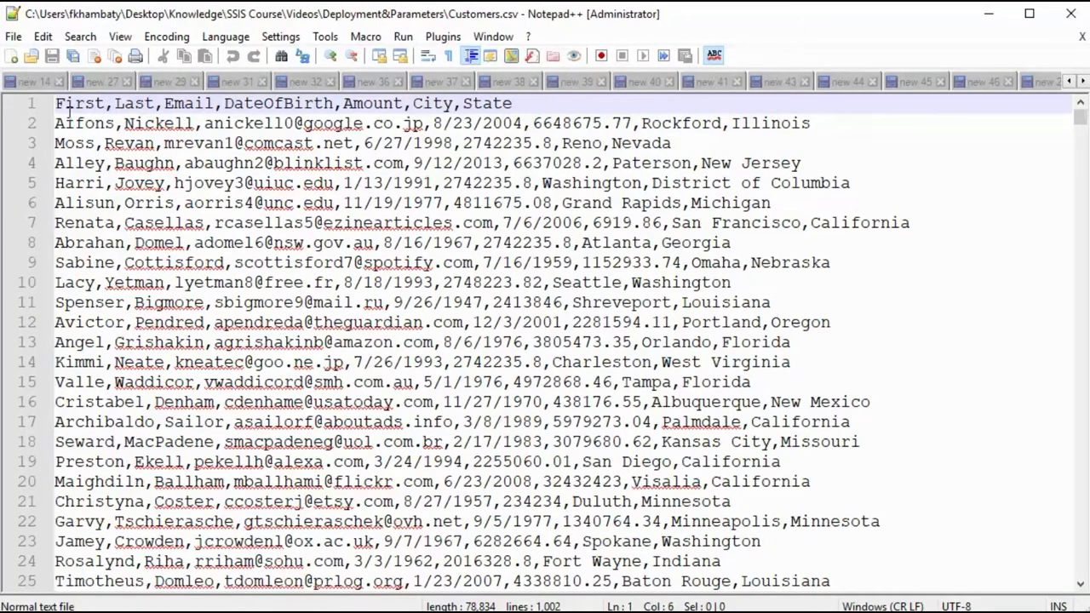
click(981, 21)
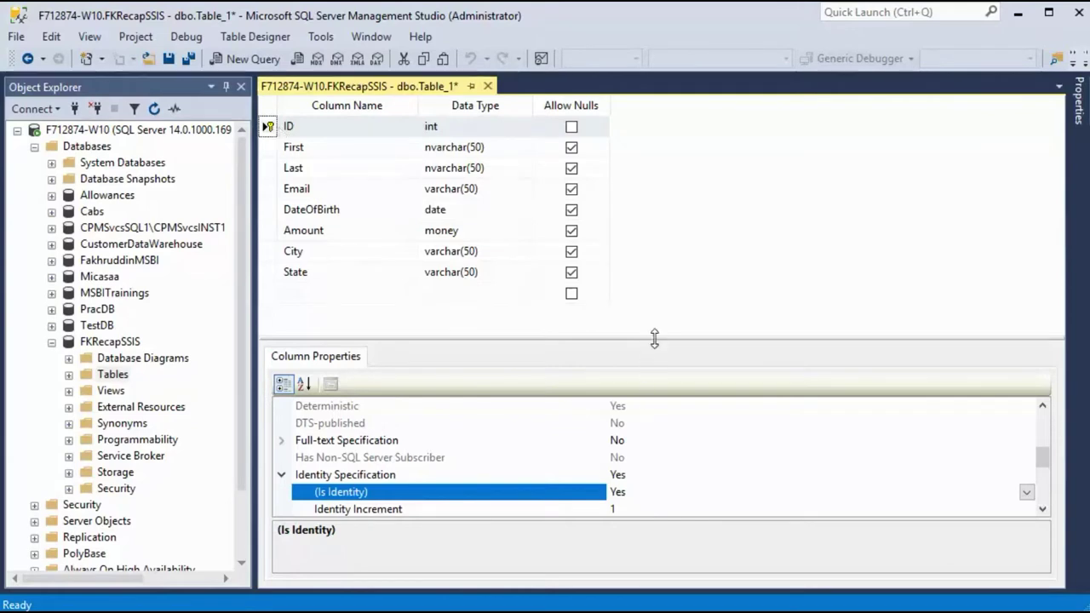
Set the Identity Seed of the ID column to 1000
drag(652, 339, 656, 196)
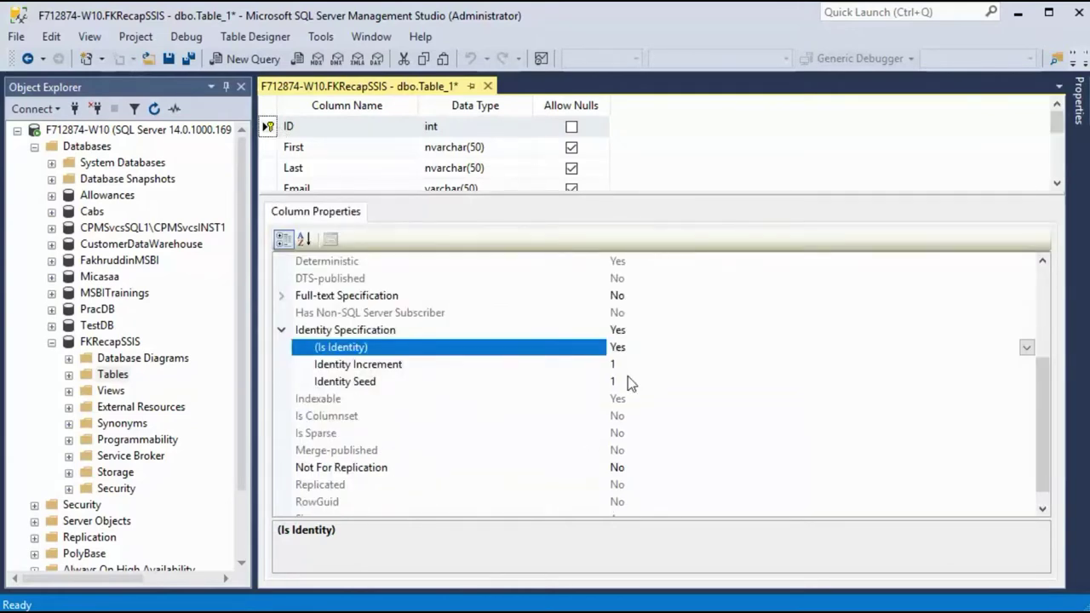
click(617, 364)
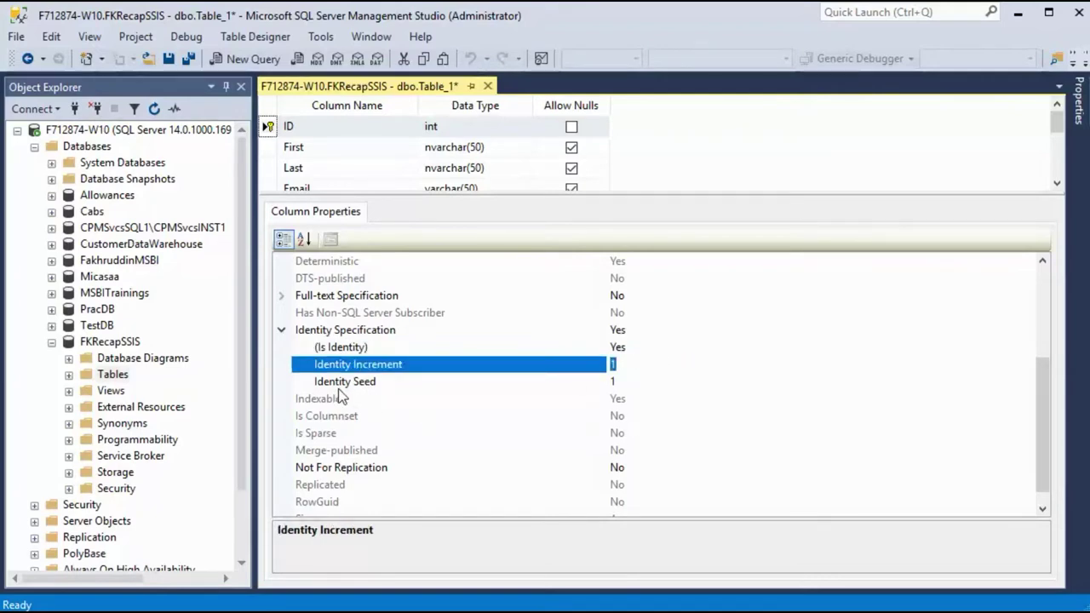
click(657, 381)
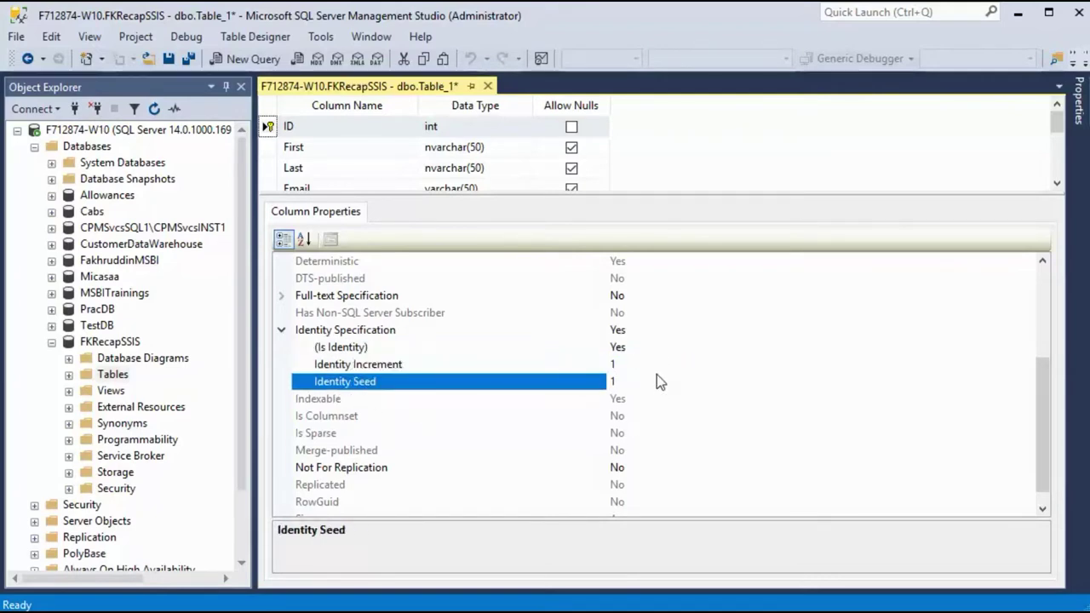
text(1000)
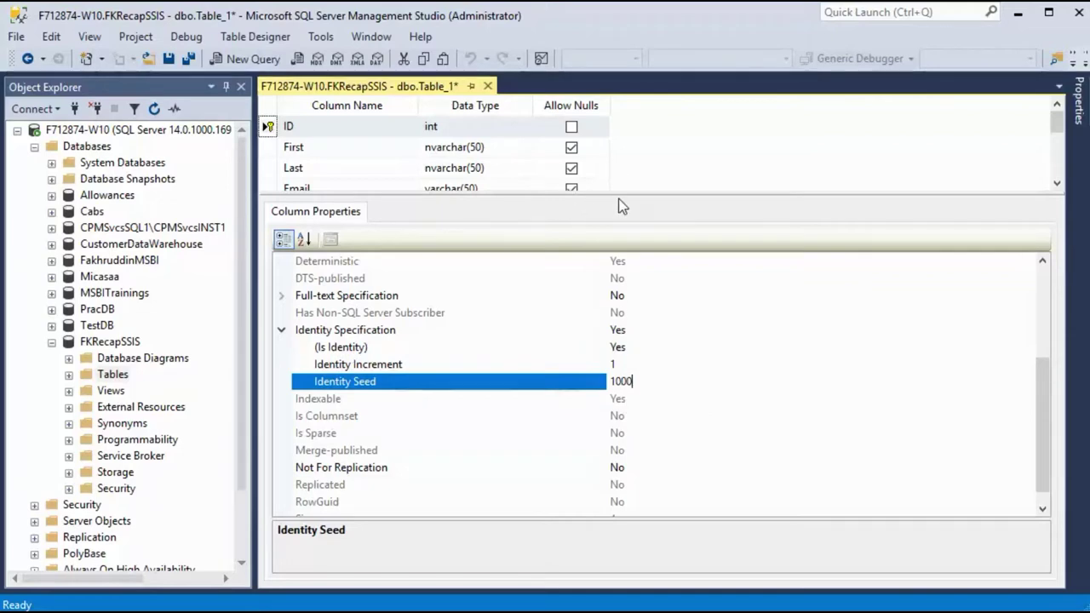
drag(615, 255, 676, 398)
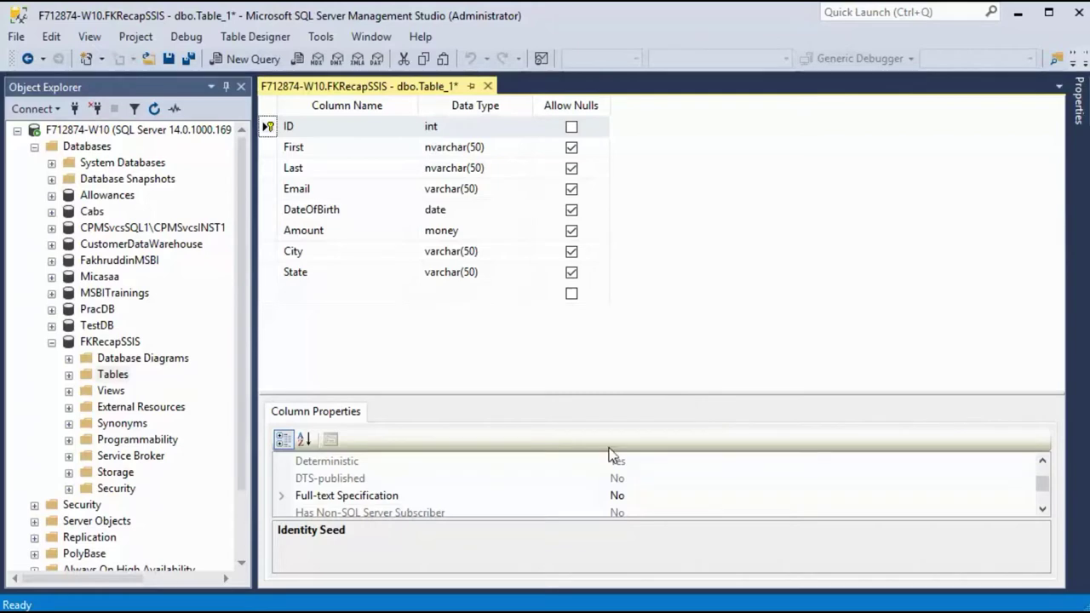
drag(594, 395, 596, 208)
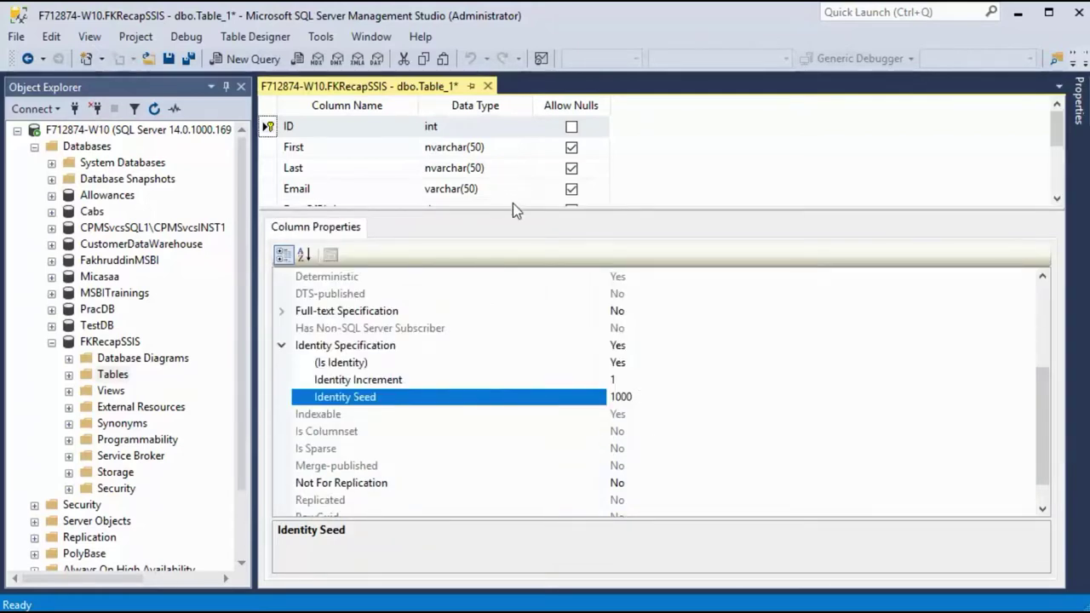
drag(514, 209, 489, 348)
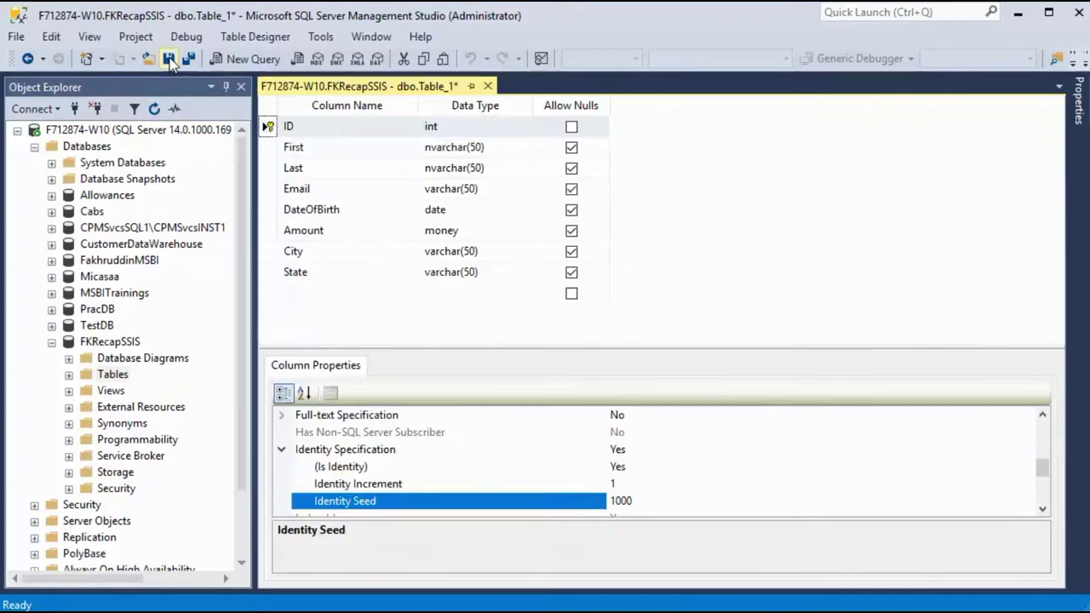
Save the new table under the name tblCustomers
click(169, 58)
text(stomers)
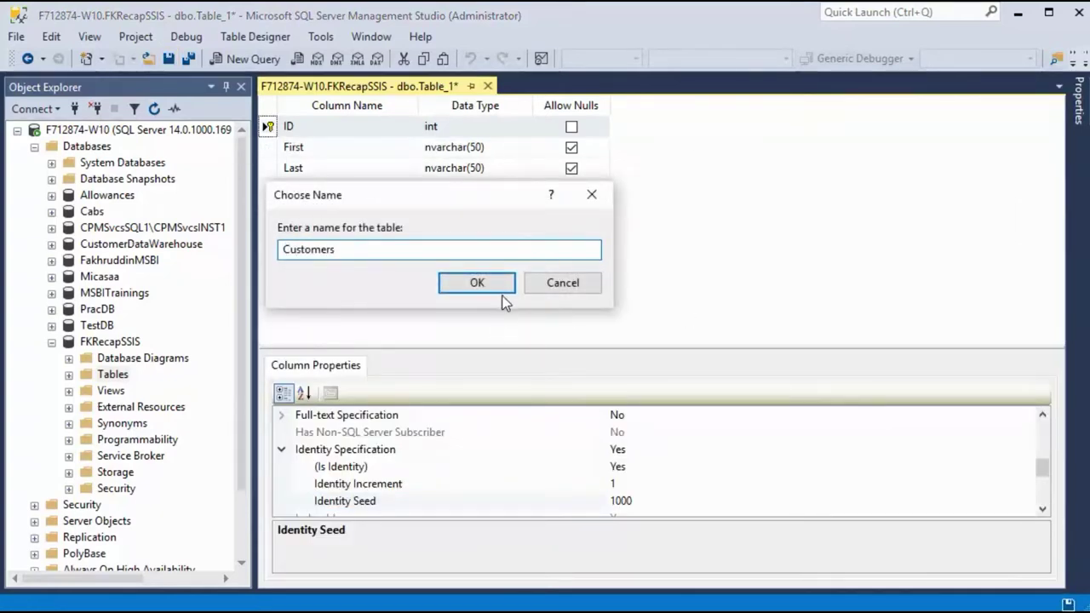
key(Home)
text(tbl)
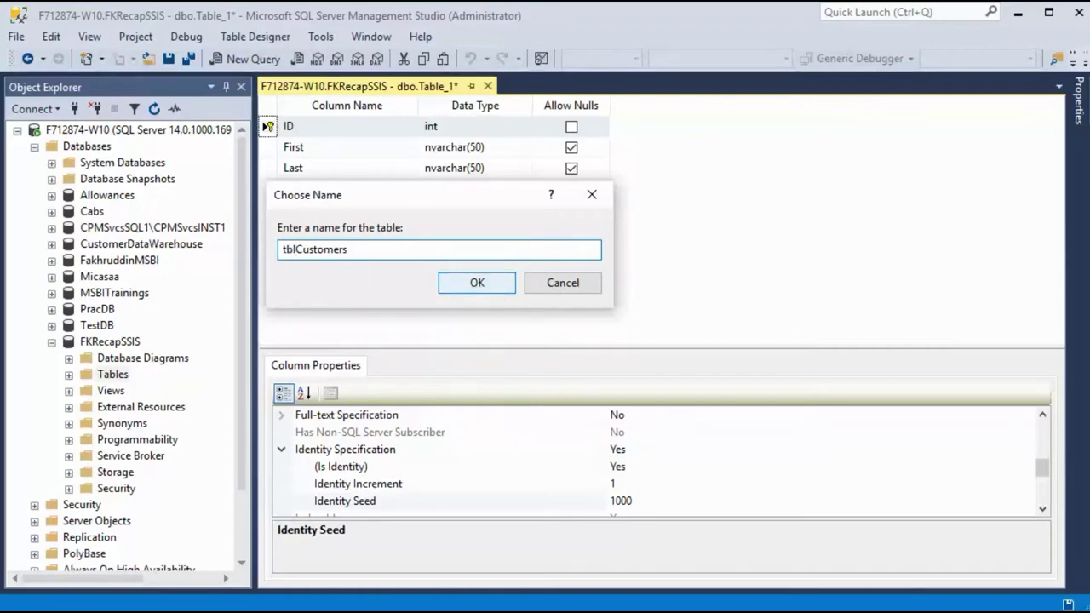
click(481, 287)
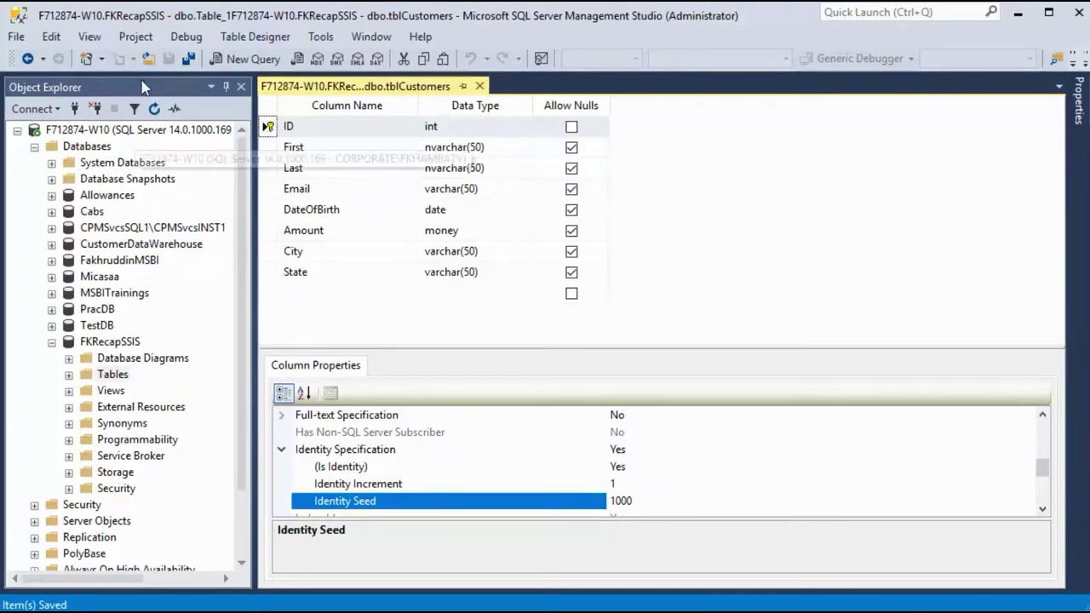
Run the statement "select * from tblCustomers" in a new query on the FKRecapSSIS database
click(247, 58)
text(select * from)
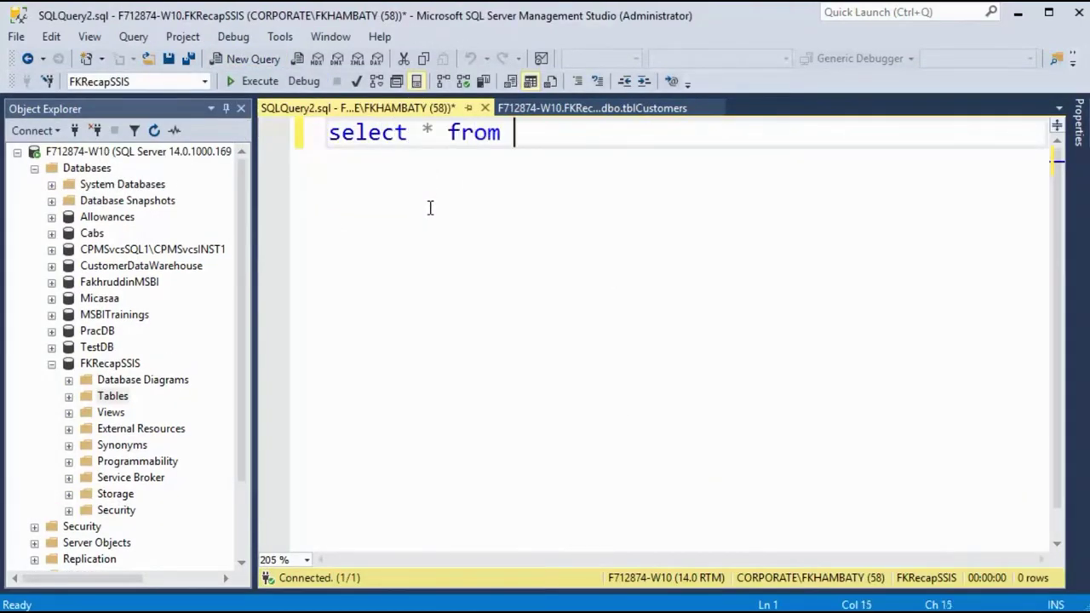
text( tblCustomers)
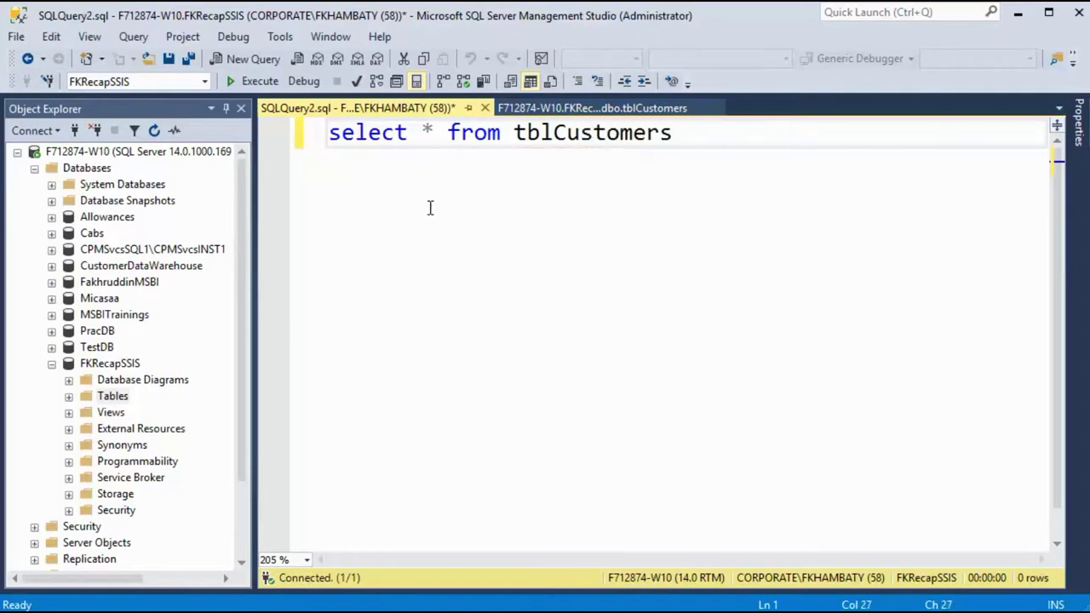
key(F5)
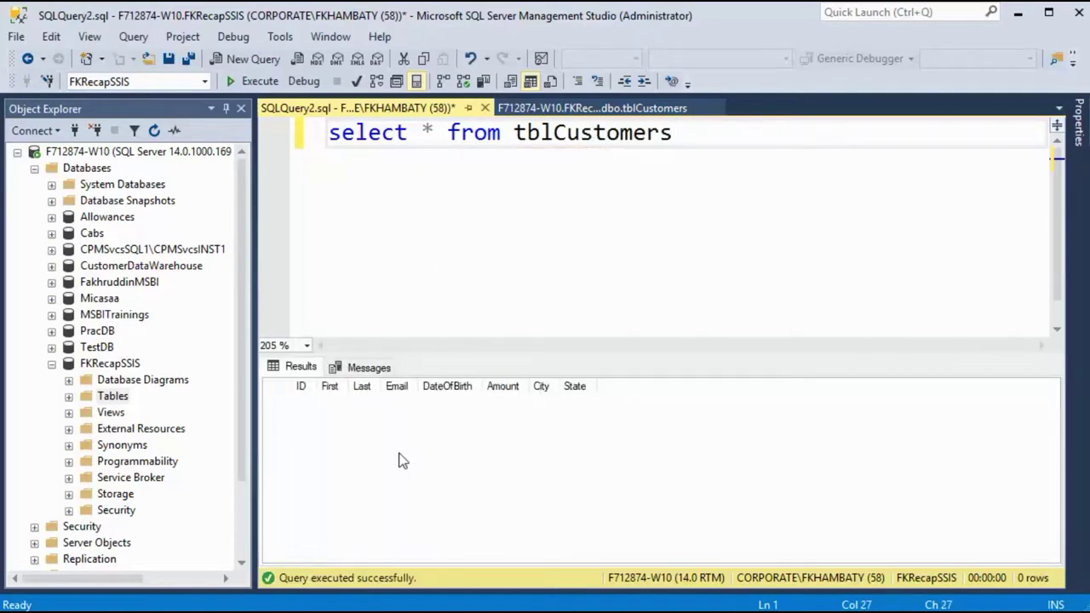
View the source data of Customers.csv in Notepad++ and rerun the tblCustomers query in SQL Server Management Studio
key(alt+Tab)
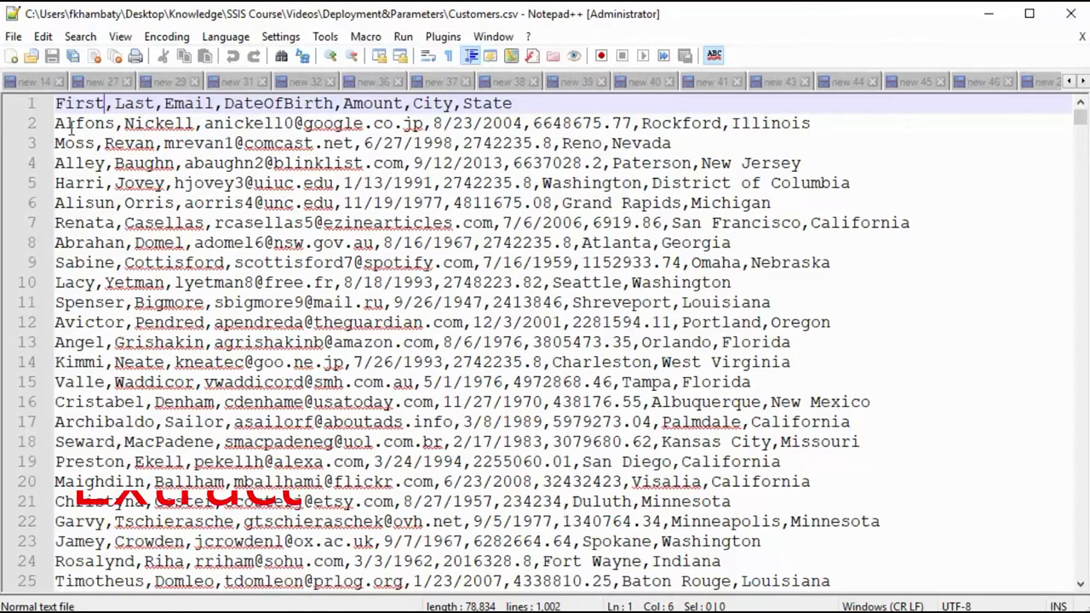
click(988, 13)
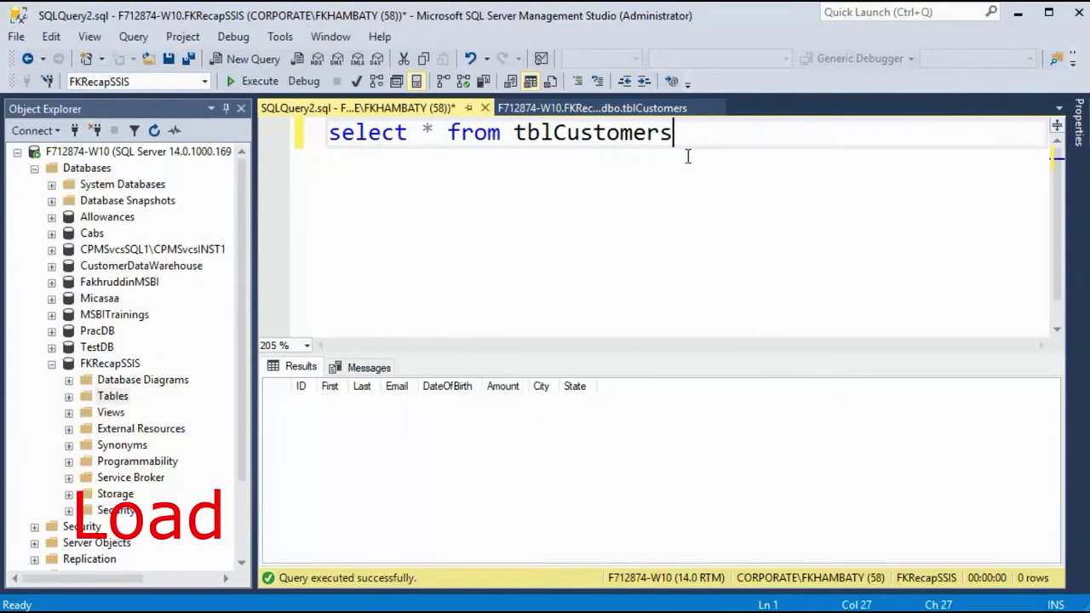
drag(694, 149, 137, 136)
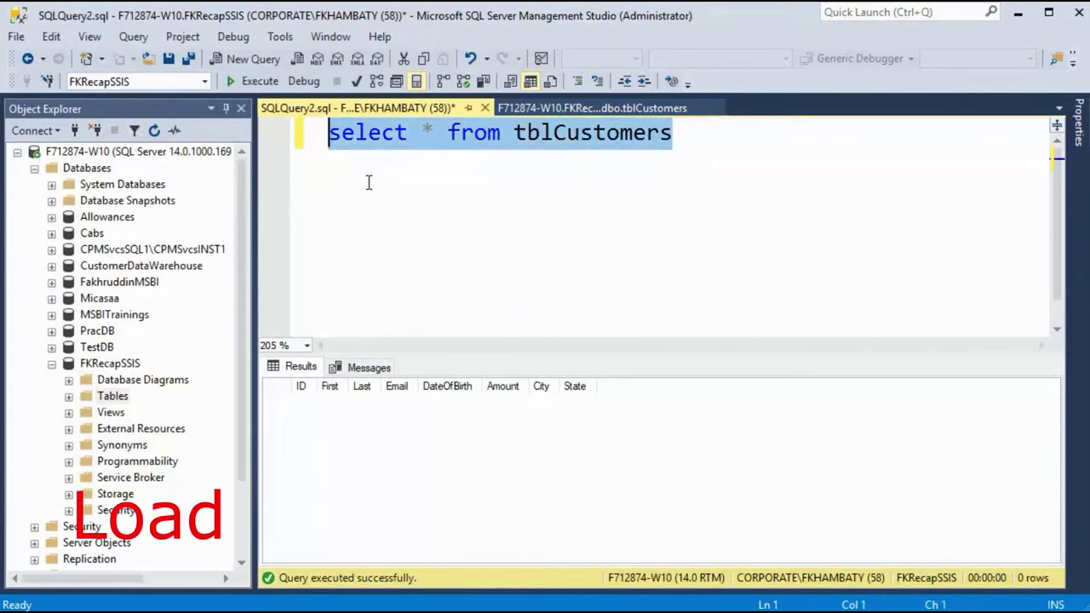
click(247, 81)
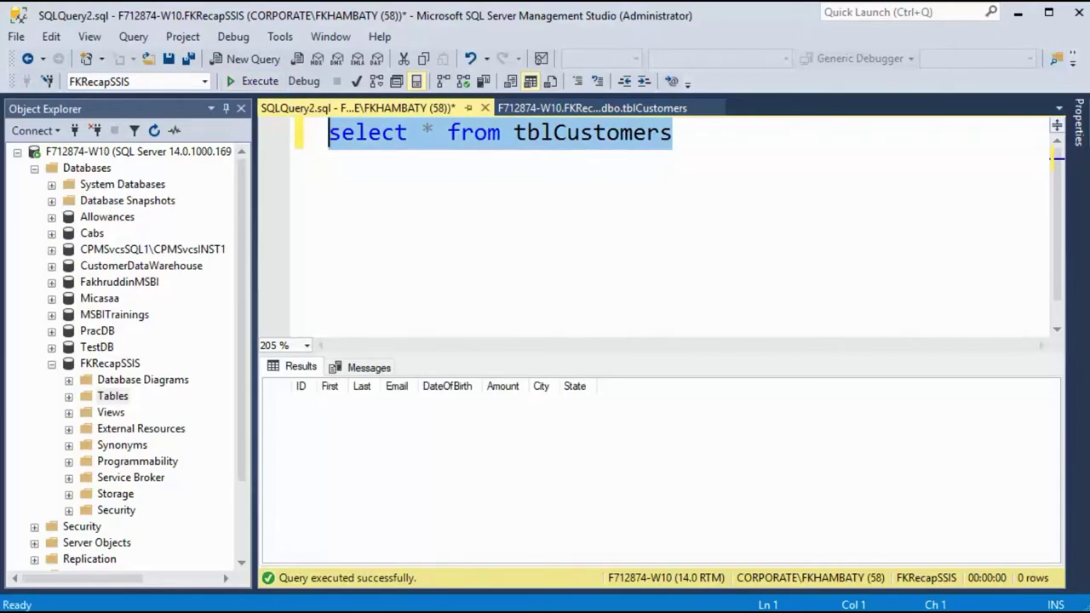
Look through the rows of Customers.csv in Notepad++ and the customer CSV files in the Deployment&Parameters folder
key(alt+Tab)
scroll(1086, 564, down, 20)
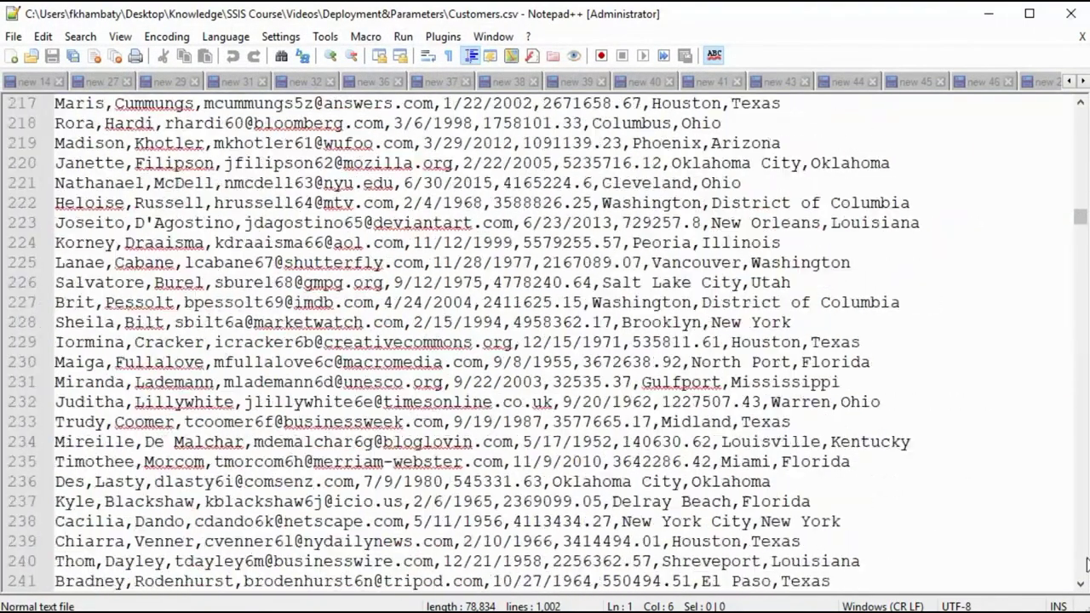
scroll(1085, 564, down, 8)
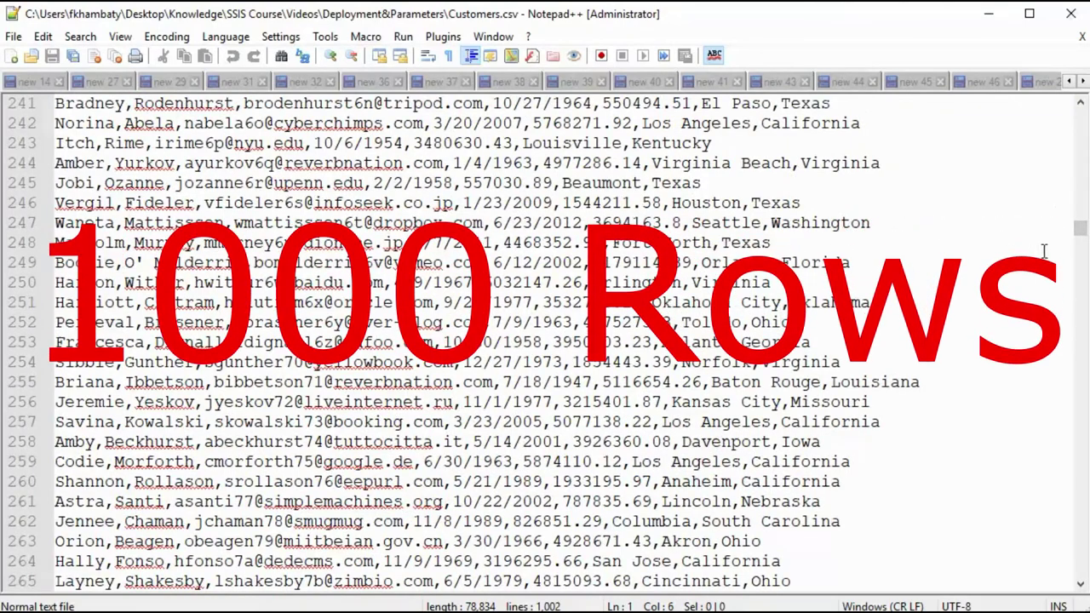
scroll(1078, 239, down, 8)
scroll(1082, 237, up, 8)
drag(1084, 236, 1082, 104)
key(alt+Tab)
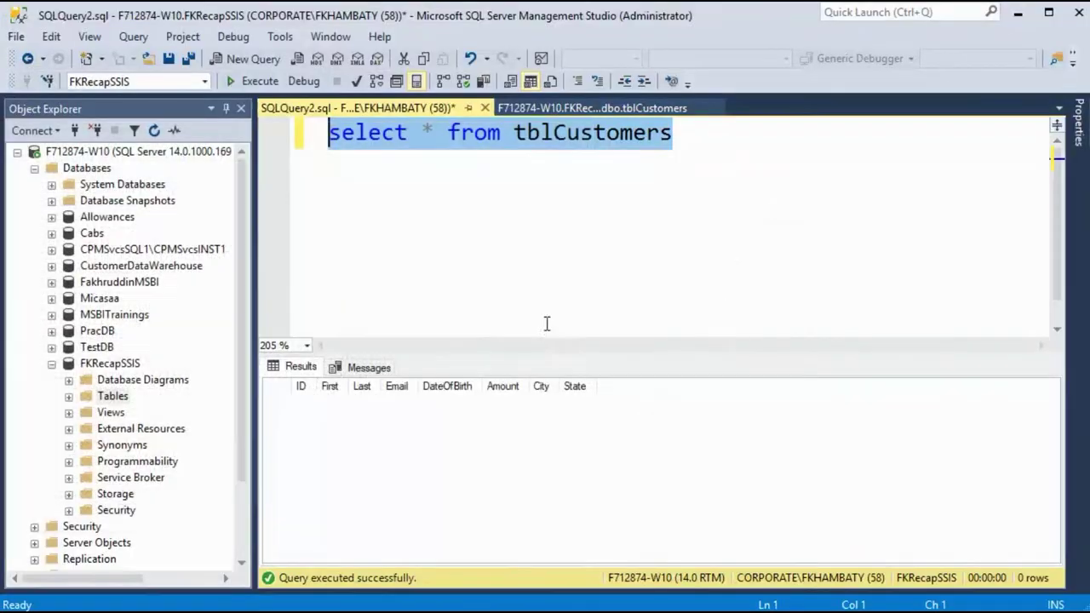
key(alt+Tab)
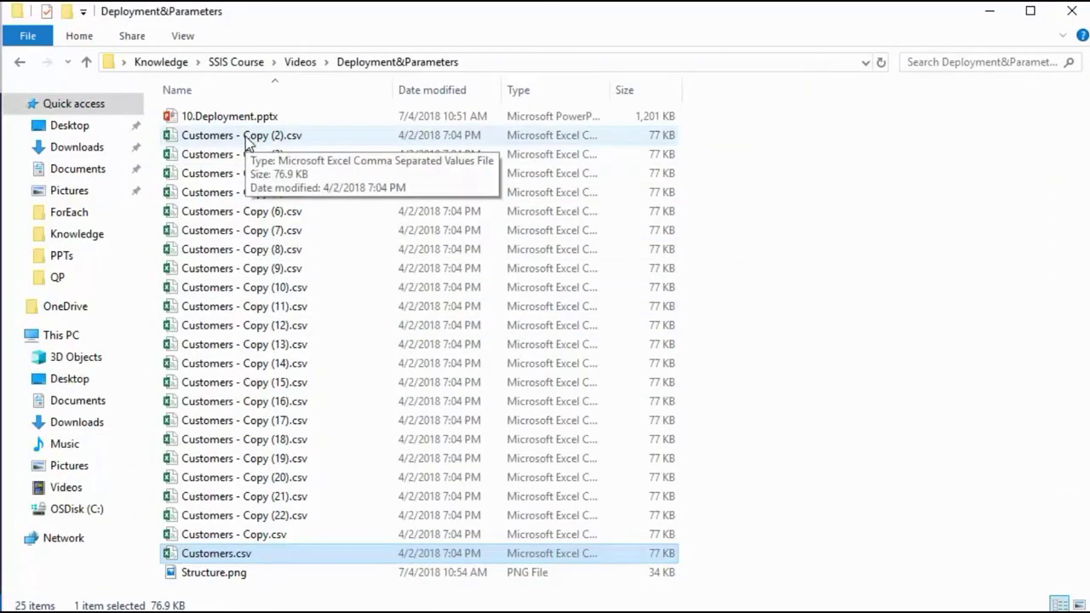
click(990, 14)
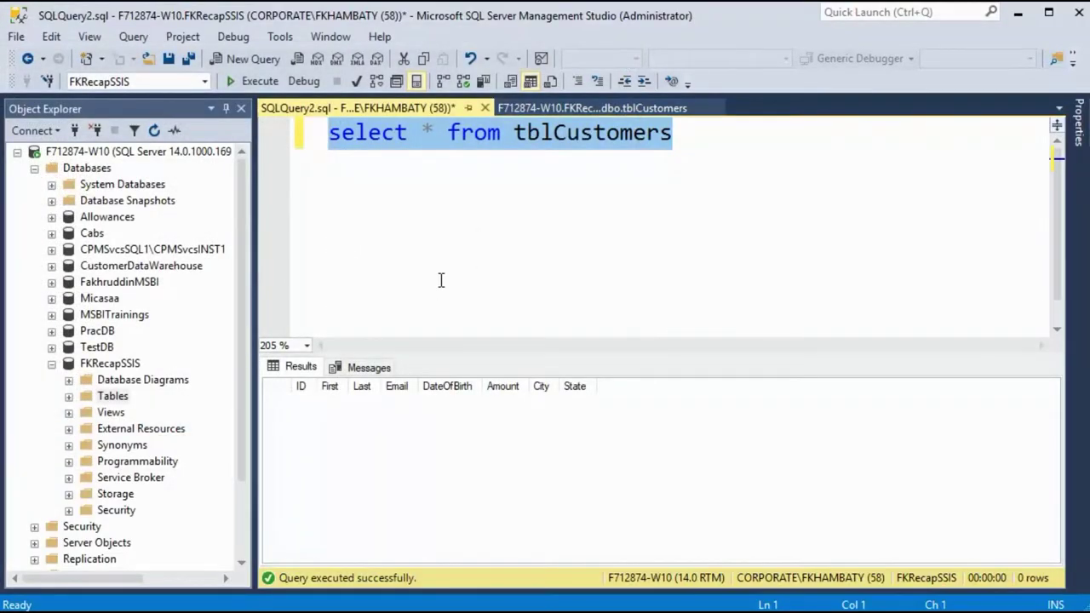
click(486, 259)
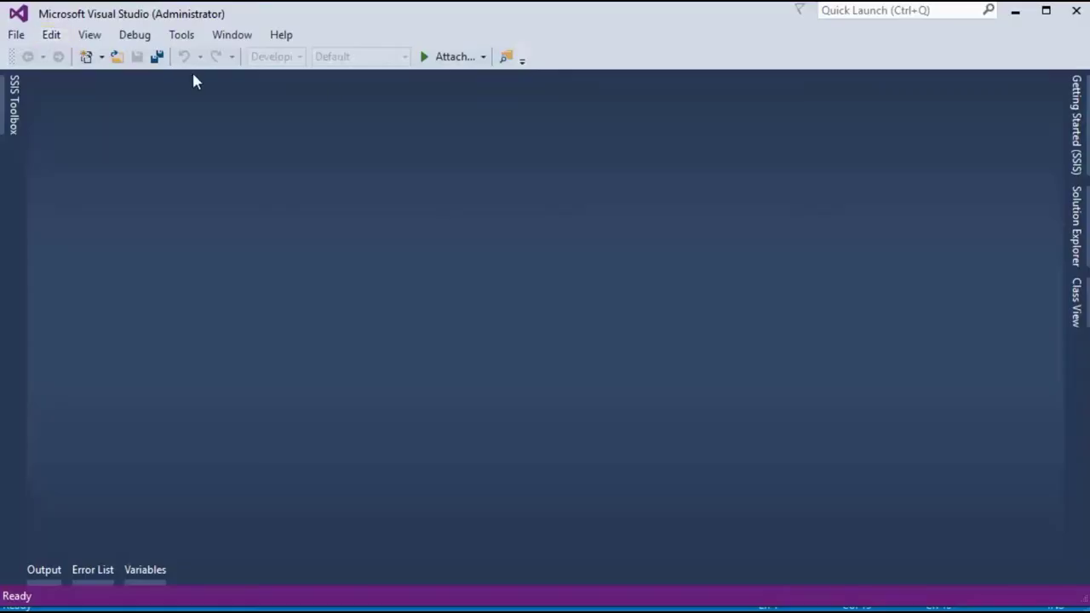
Start a new project in Visual Studio and choose the Integration Services templates under Business Intelligence
click(20, 38)
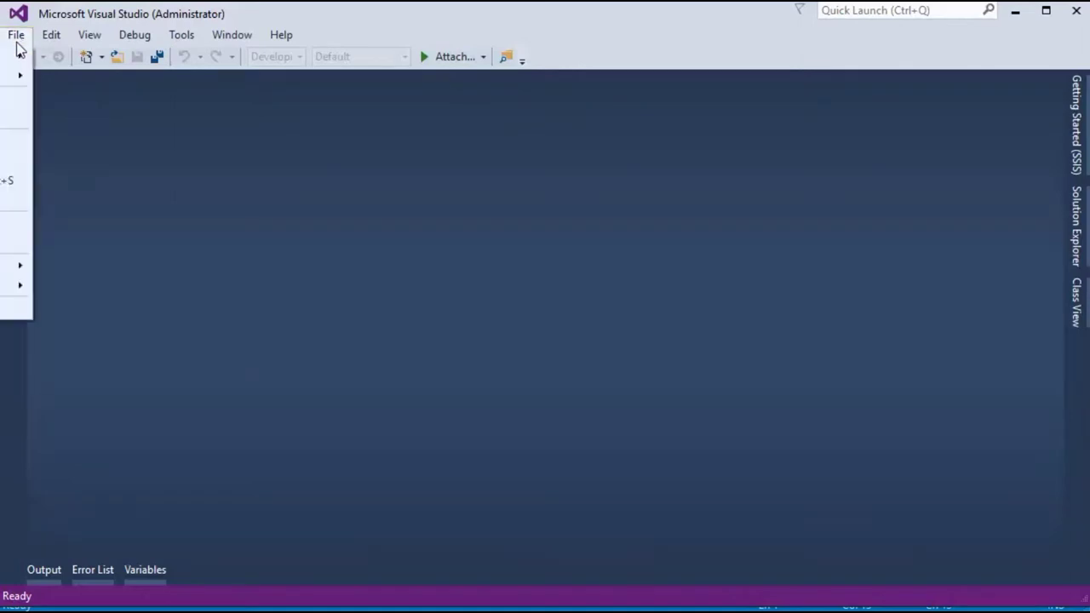
mouse_move(10, 56)
click(143, 57)
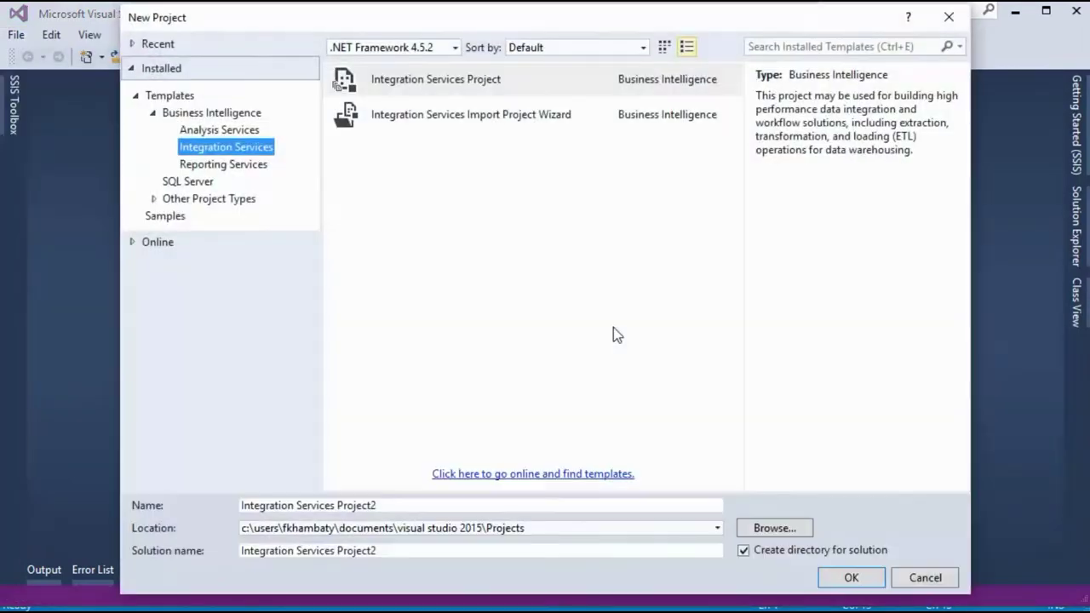
click(234, 113)
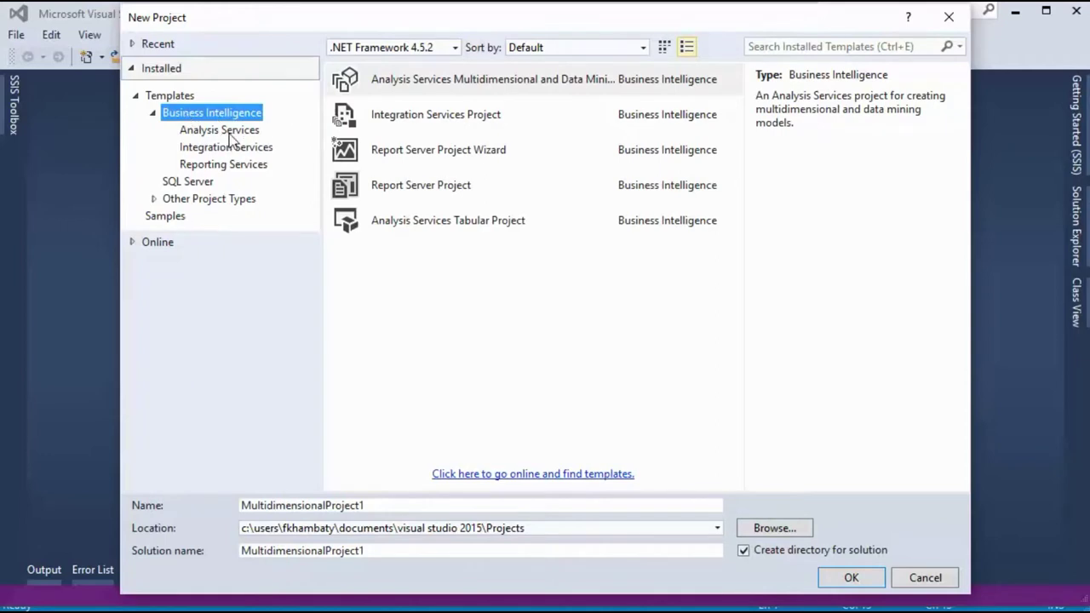
click(228, 135)
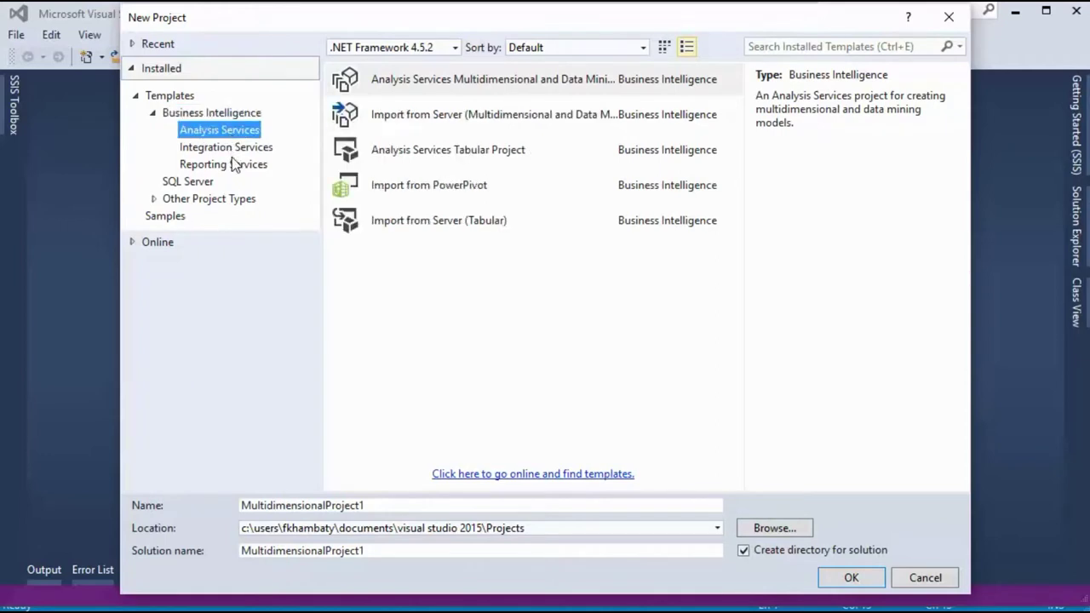
click(234, 164)
click(247, 153)
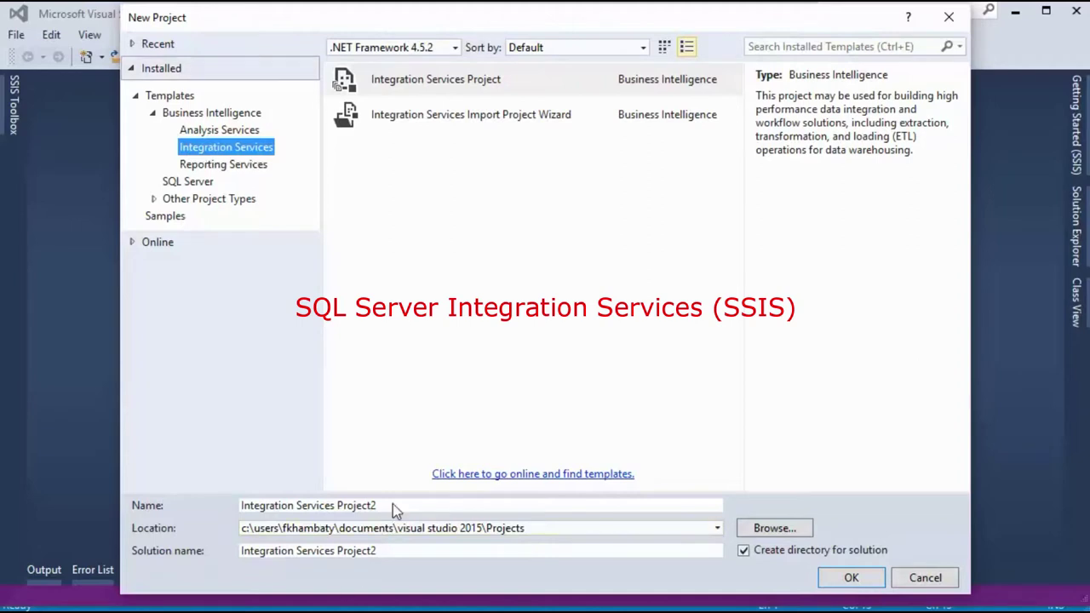
Name the Integration Services project FKRecapAndDeployment and create it
drag(393, 504, 239, 491)
text(FKR)
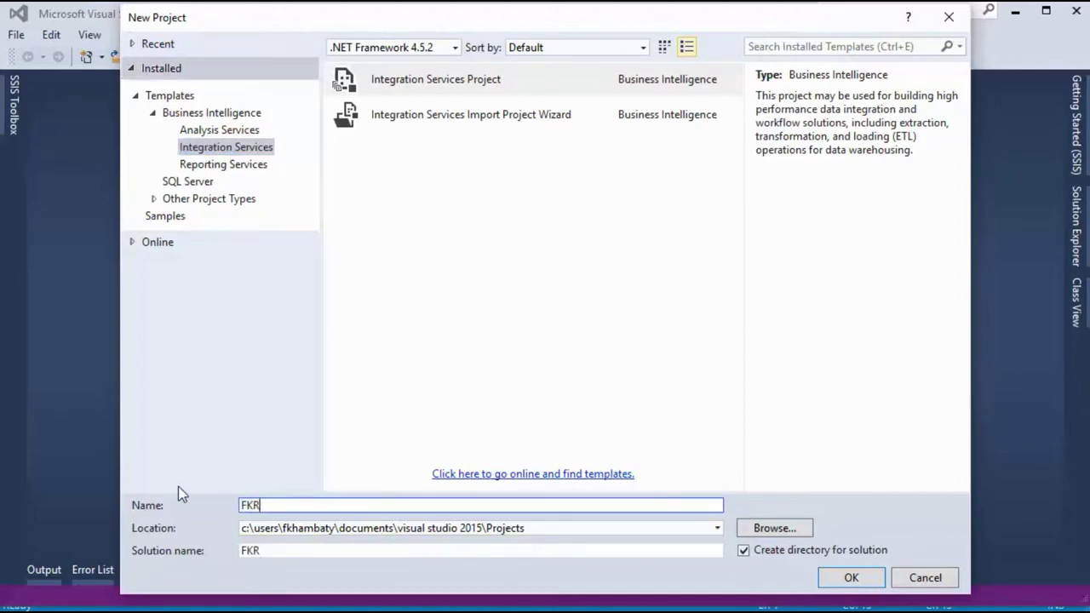
text(EcapAndDeplyo)
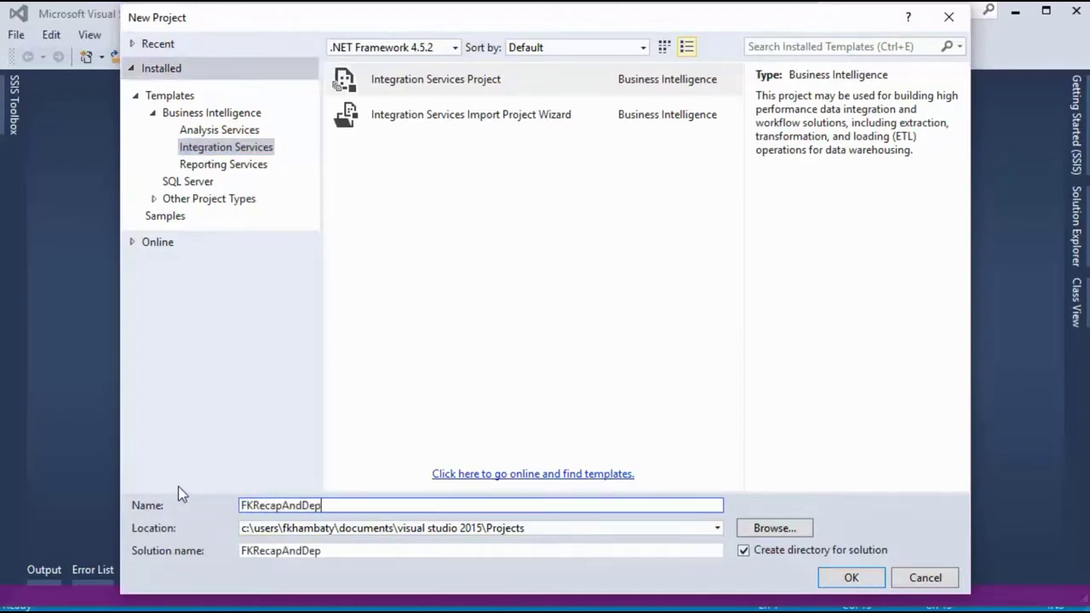
key(BackSpace)
key(BackSpace)
text(oyment)
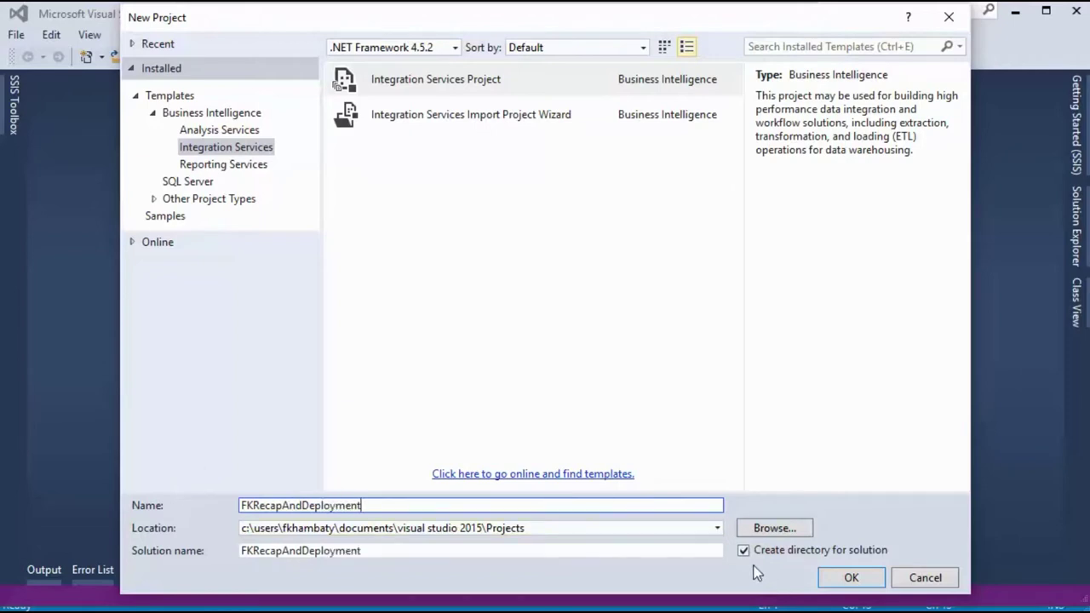
click(870, 578)
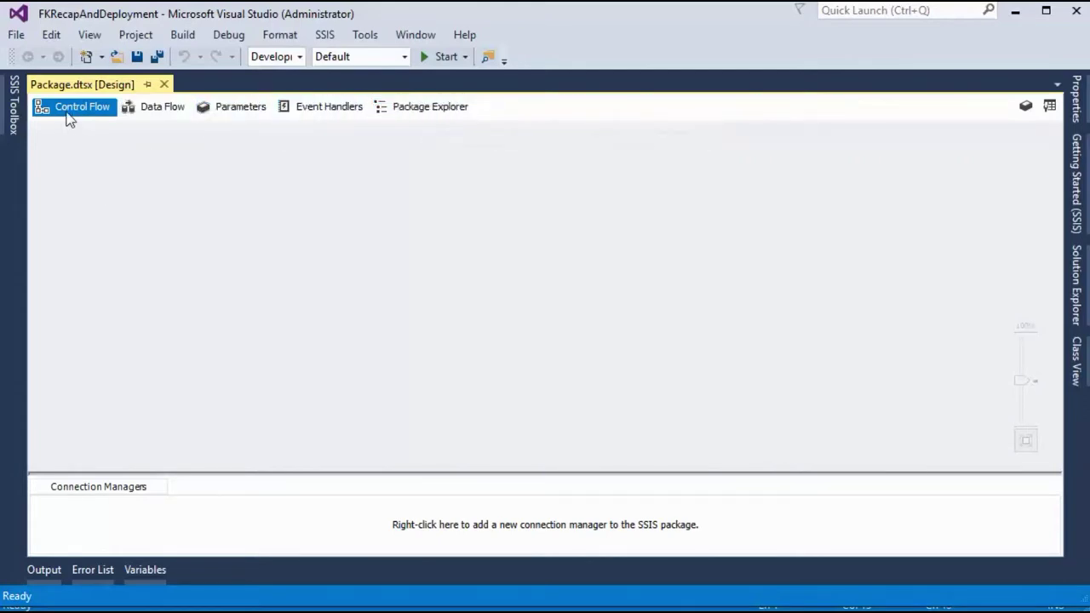
Add a Data Flow Task to the package's control flow and open its empty data flow for editing
click(17, 126)
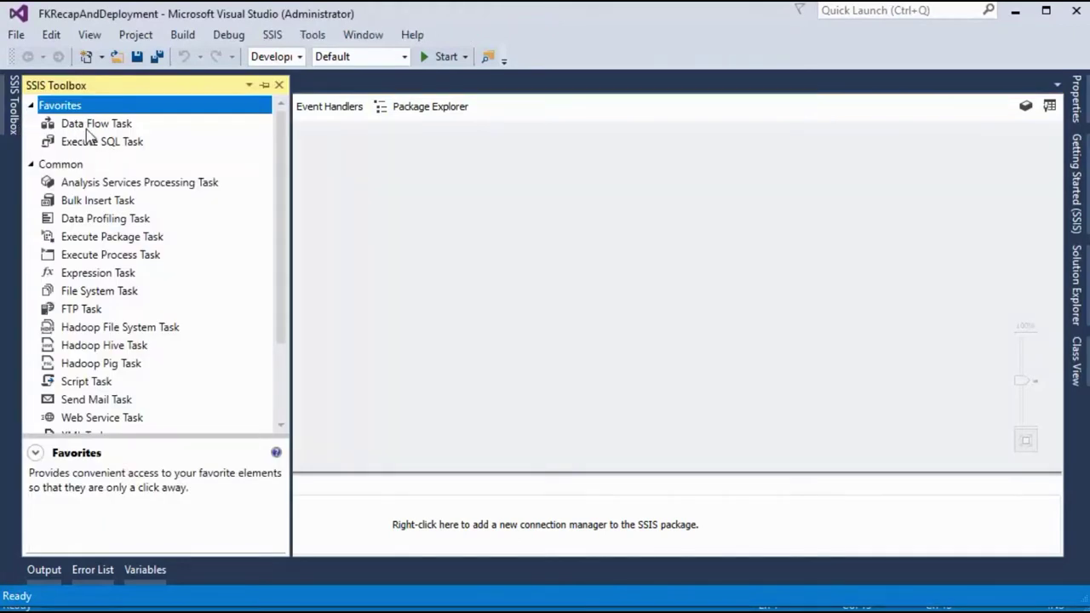
drag(83, 128, 309, 212)
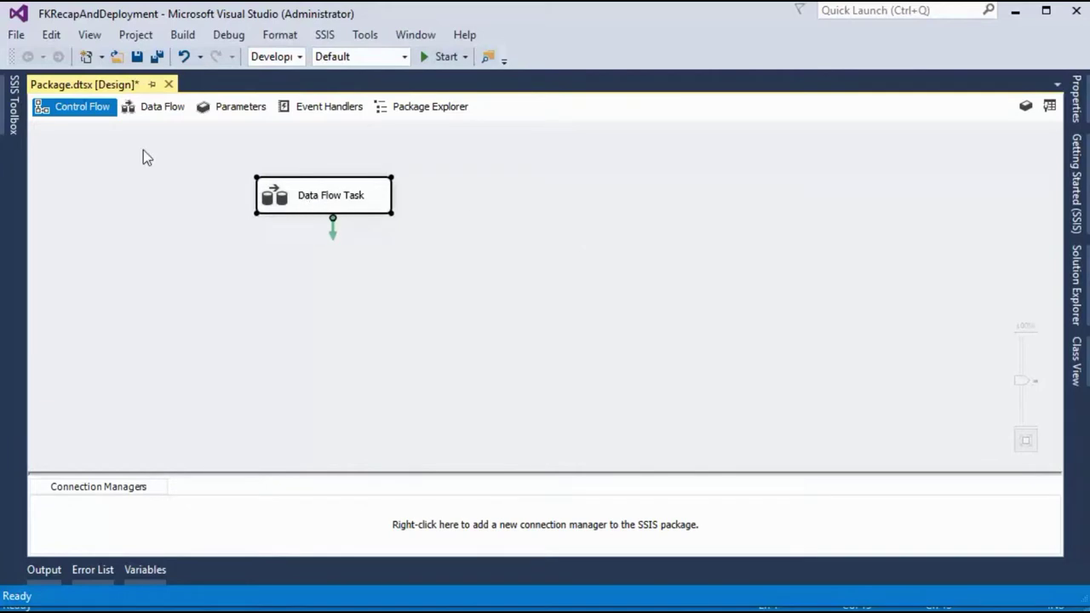
double_click(316, 205)
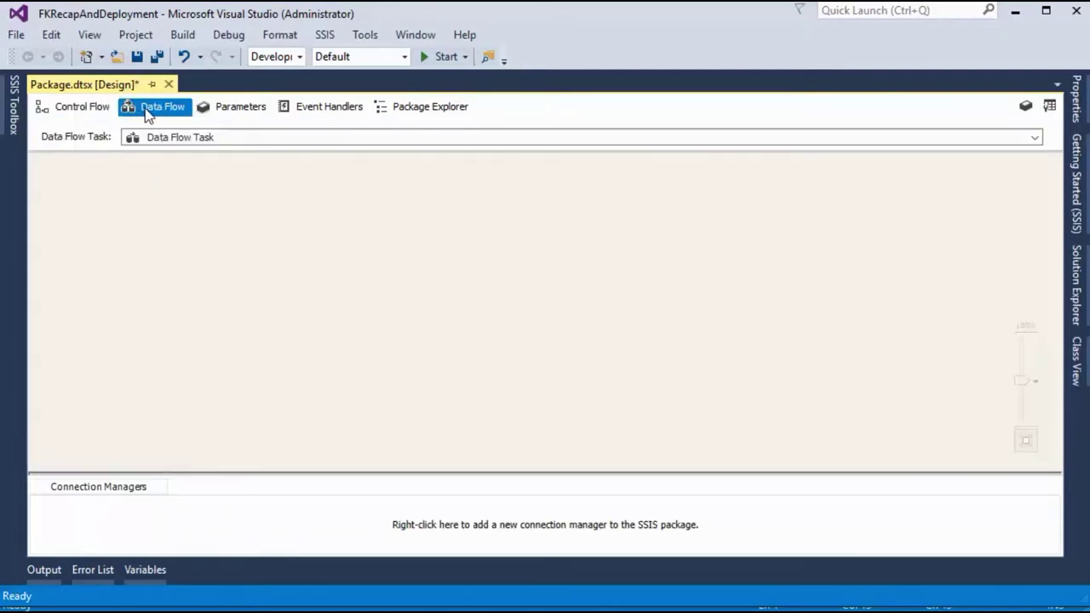
click(77, 109)
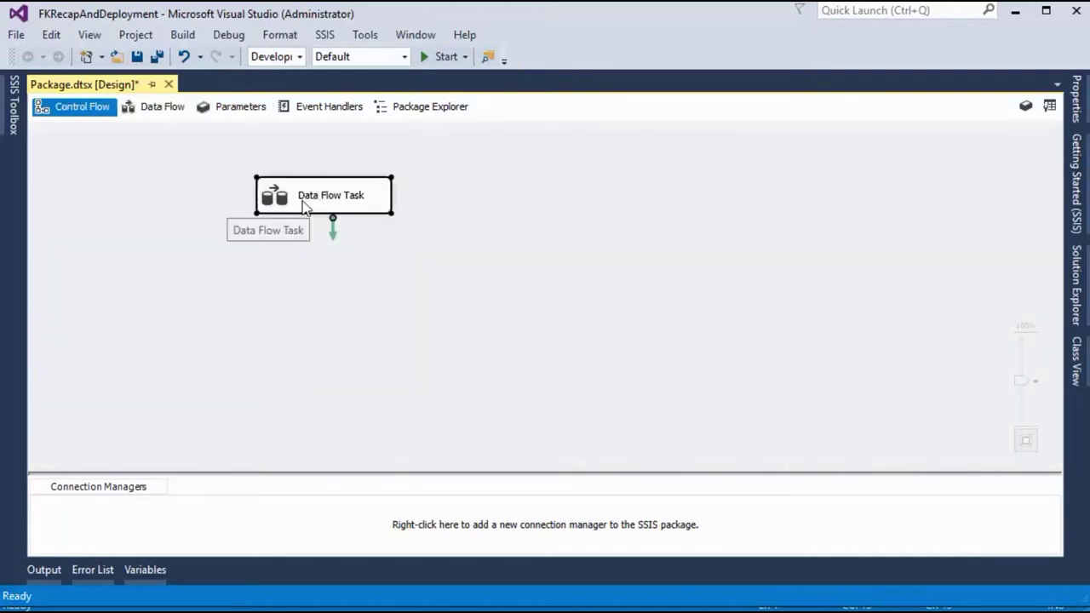
double_click(305, 207)
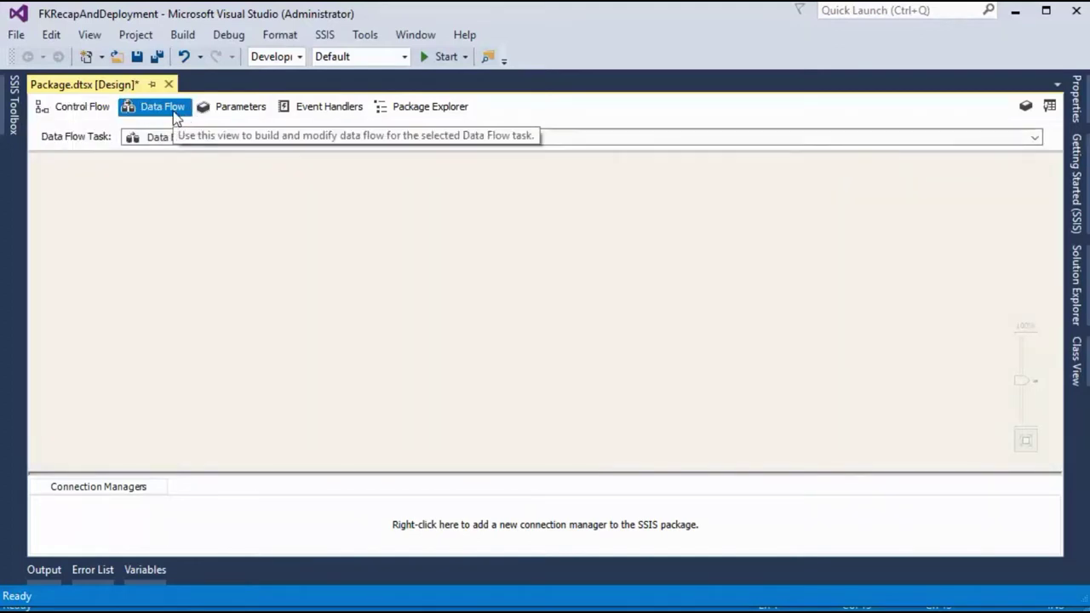
click(78, 109)
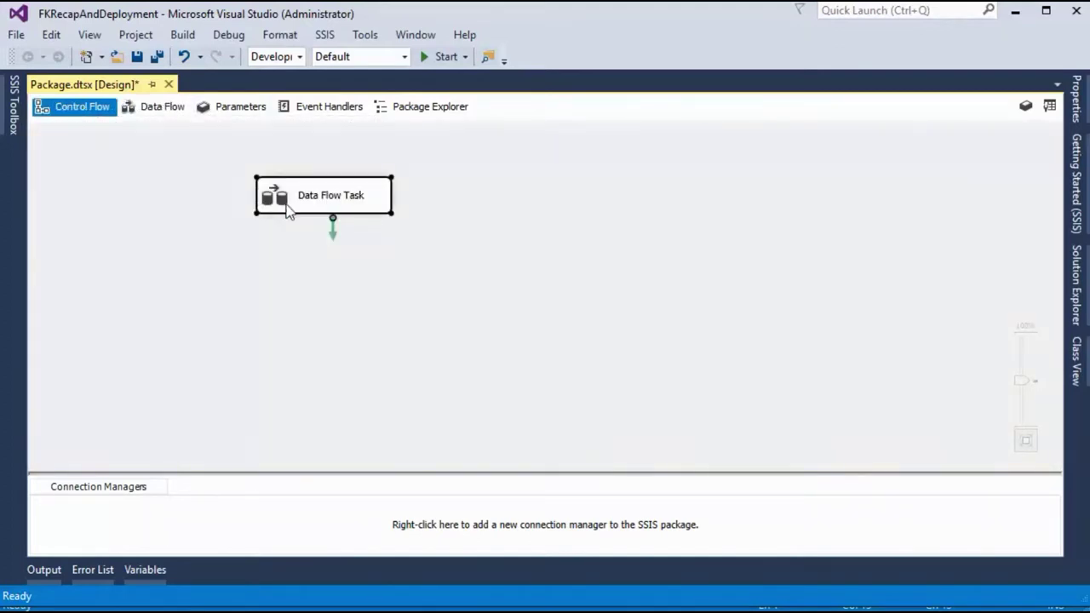
double_click(310, 196)
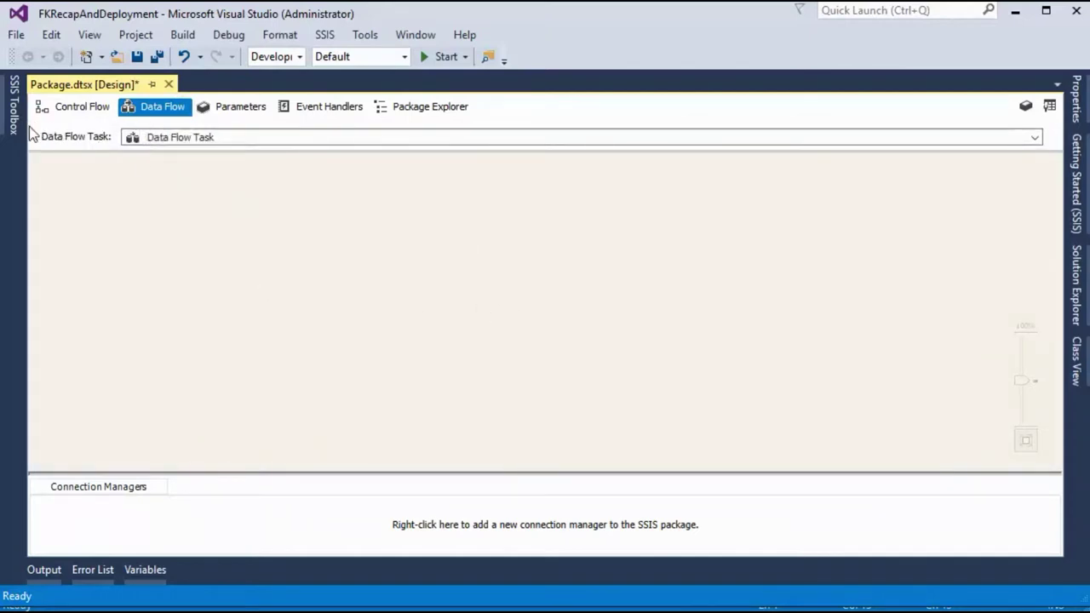
Glance at Customers.csv in Notepad++, return to Visual Studio and keep the SSIS Toolbox pinned open while editing the data flow
key(alt+Tab)
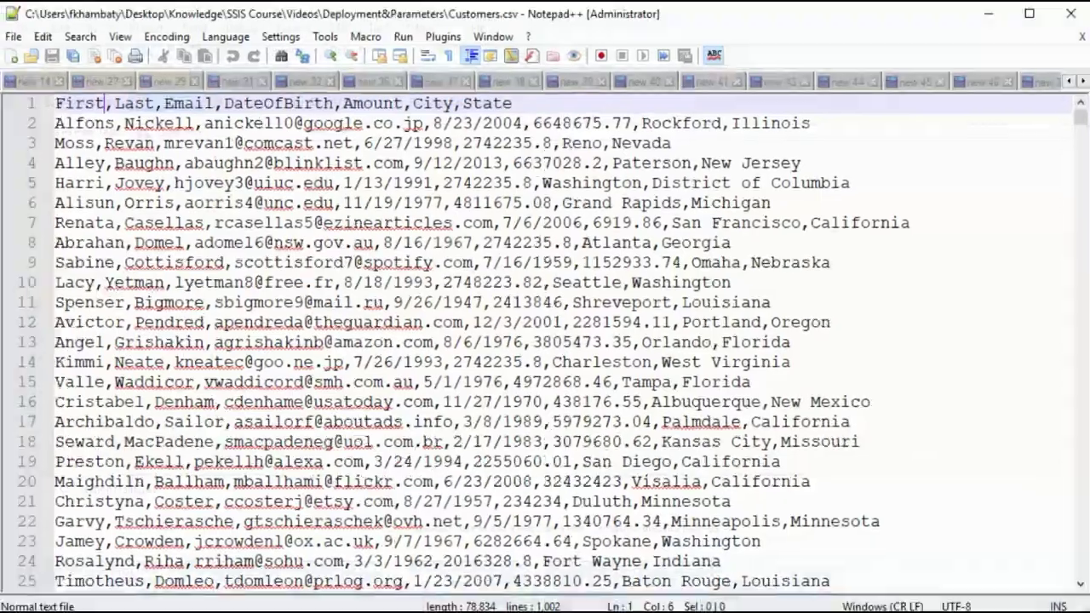
click(988, 14)
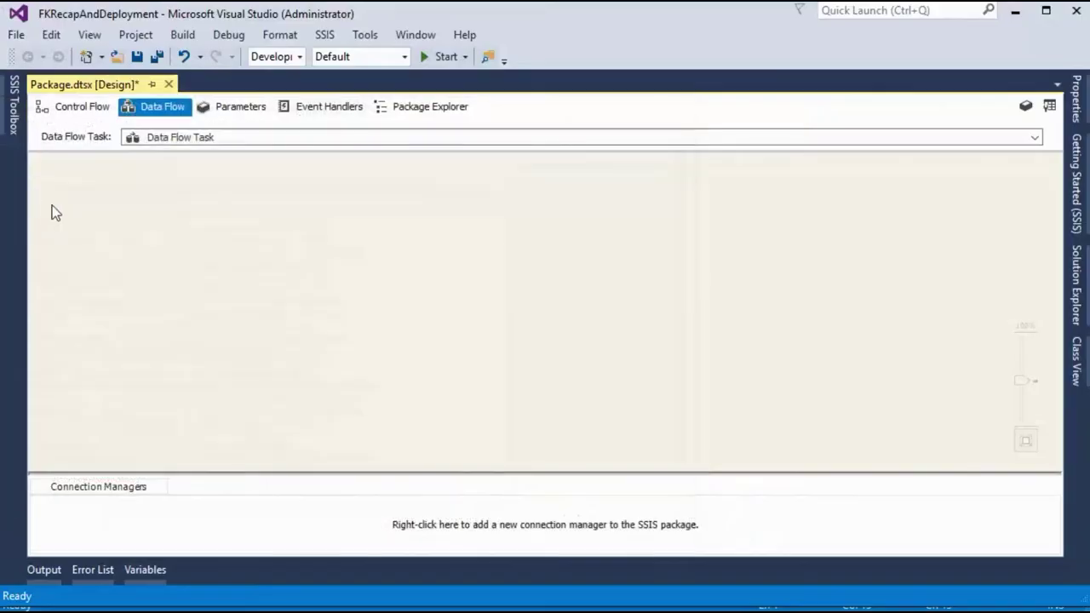
click(80, 112)
click(12, 124)
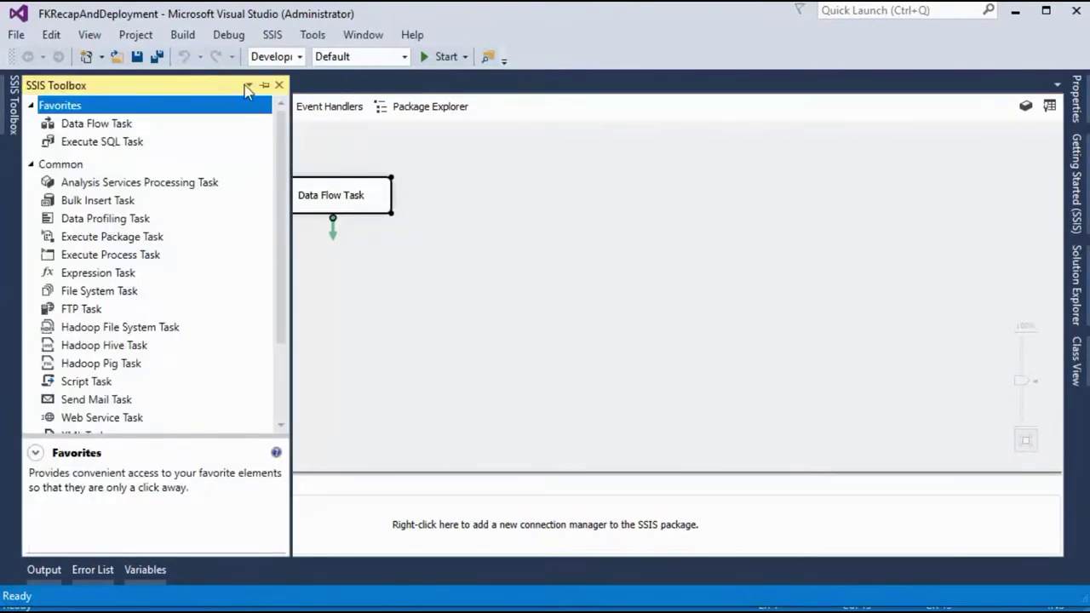
click(264, 85)
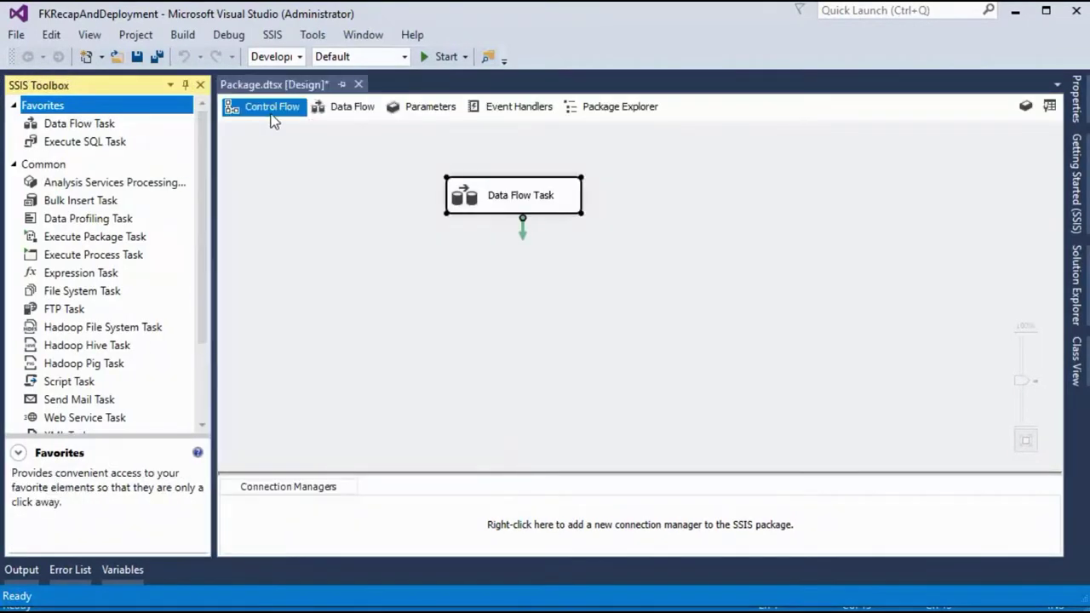
click(350, 109)
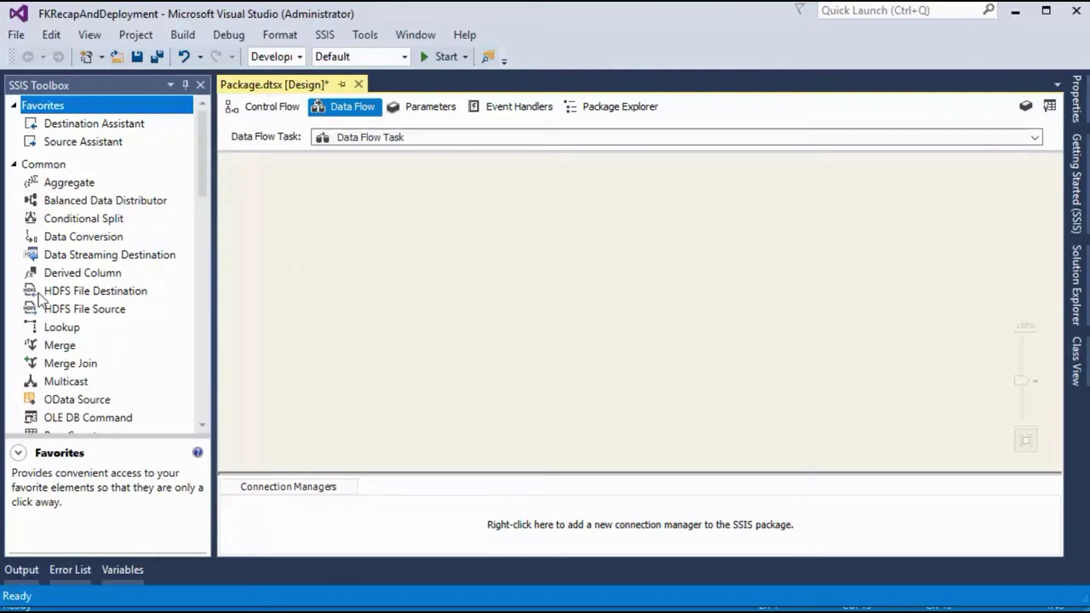
scroll(68, 292, down, 6)
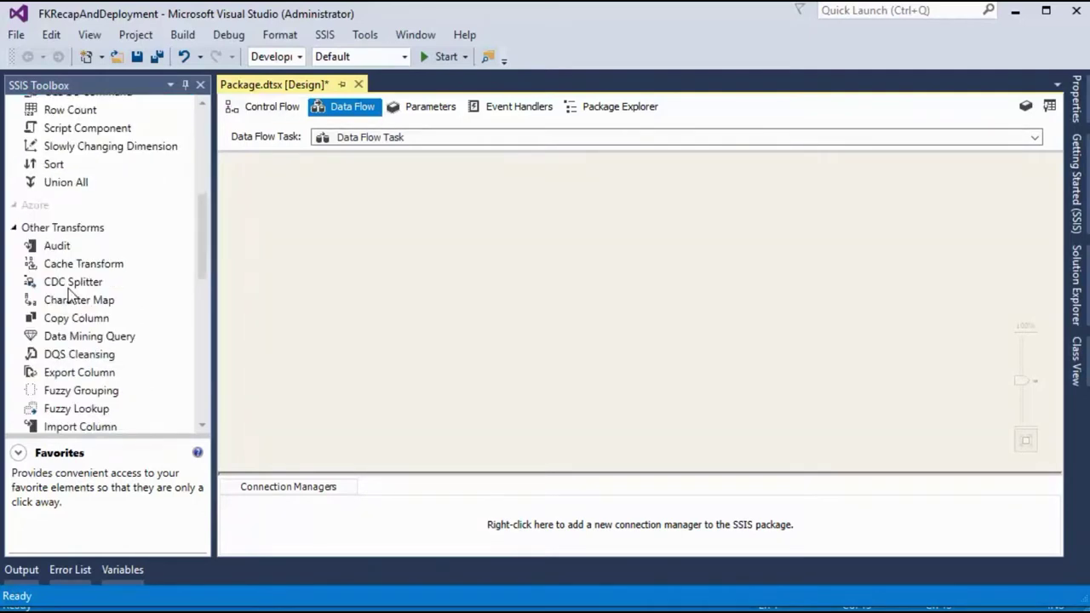
scroll(68, 291, down, 4)
scroll(68, 294, up, 2)
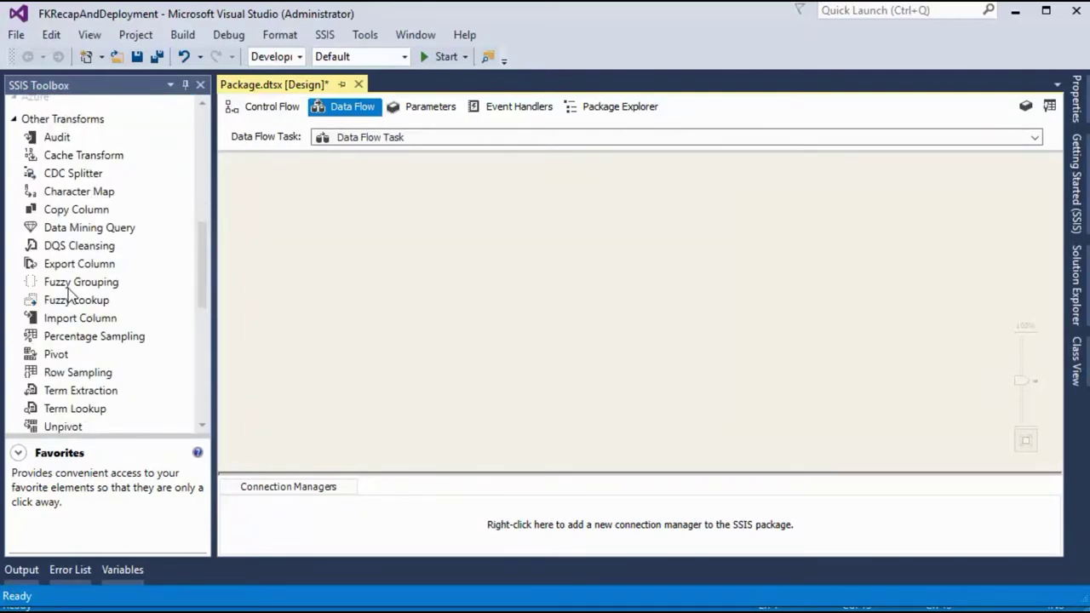
scroll(68, 291, down, 7)
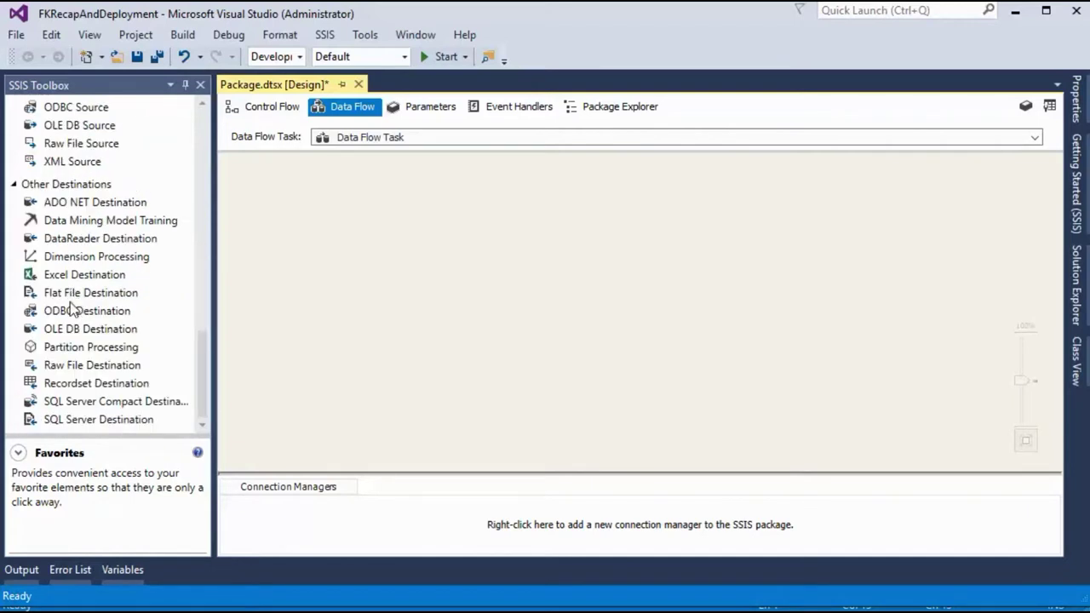
drag(72, 294, 394, 215)
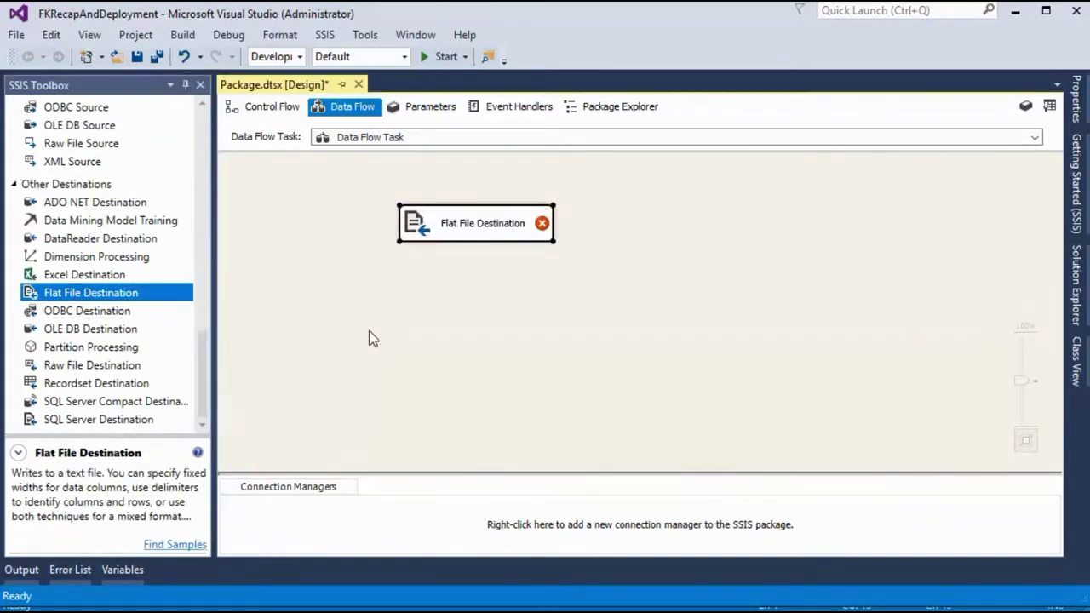
click(498, 223)
key(BackSpace)
click(493, 322)
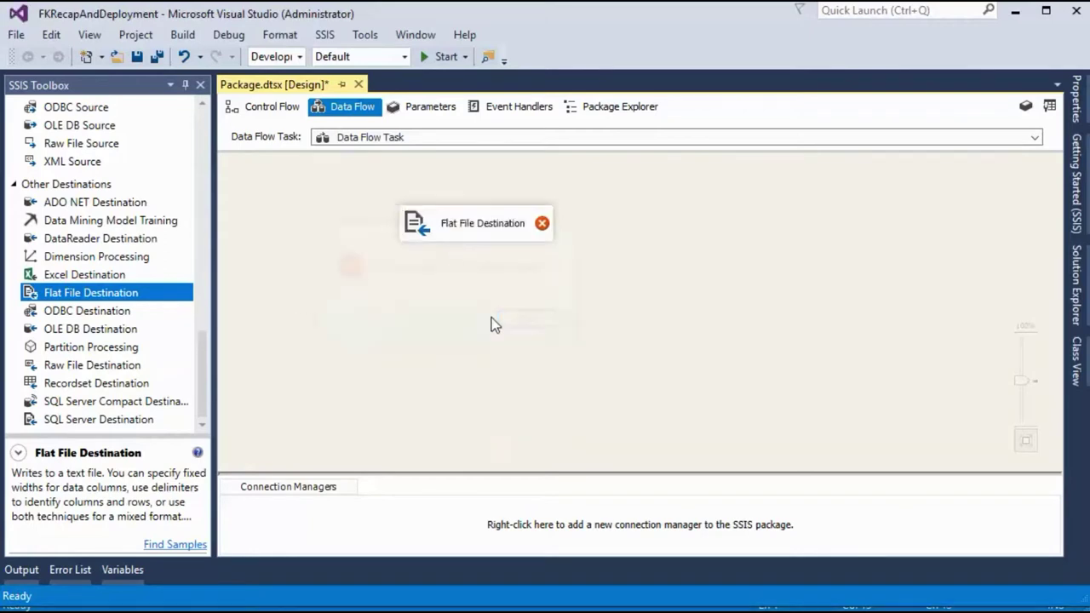
click(417, 224)
key(Delete)
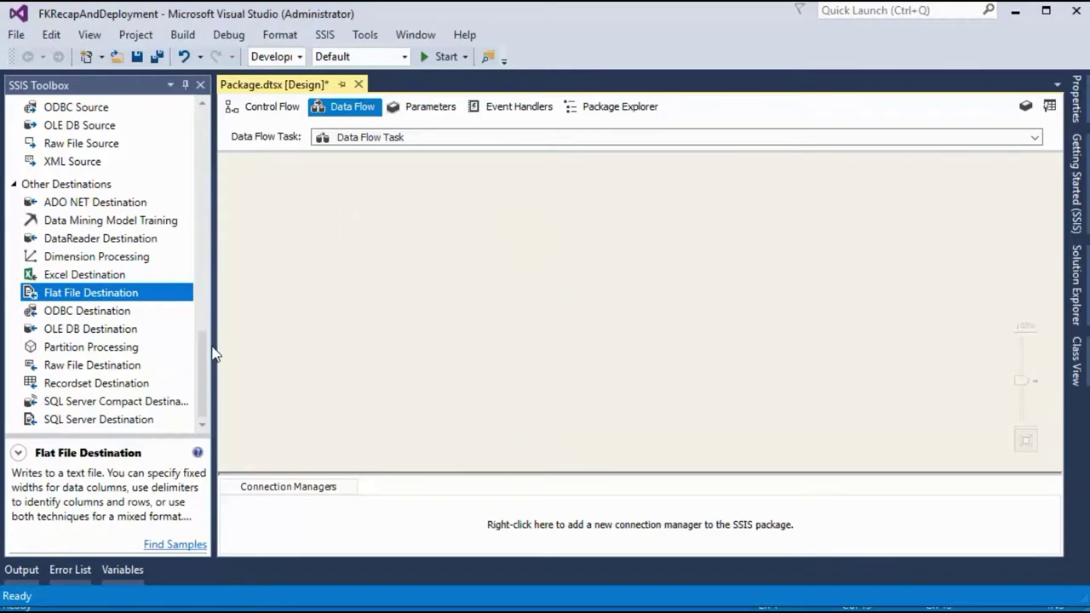
Add a Flat File Source and an OLE DB Destination to the data flow, with the destination below the source
drag(204, 349, 206, 292)
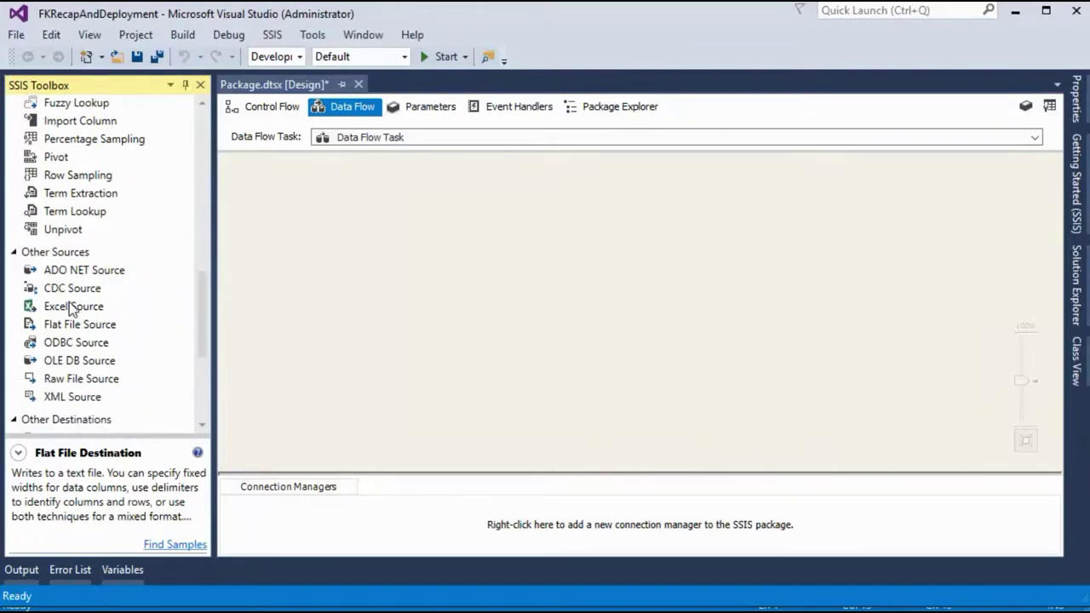
drag(80, 328, 436, 199)
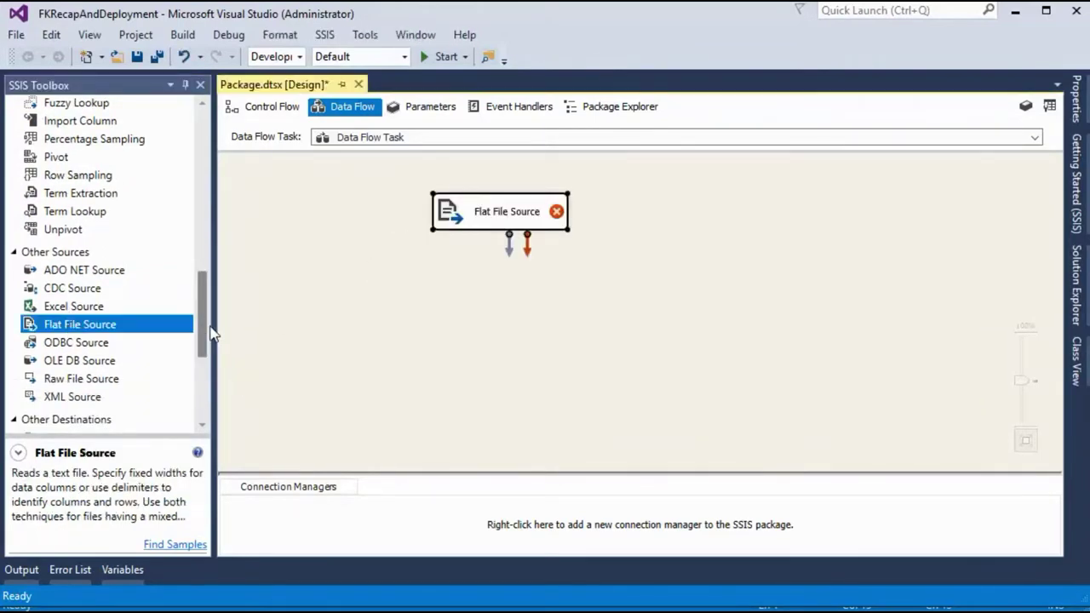
drag(208, 330, 206, 389)
drag(95, 329, 479, 289)
Connect the Flat File Source's output to the OLE DB Destination and line the two components up vertically
click(498, 218)
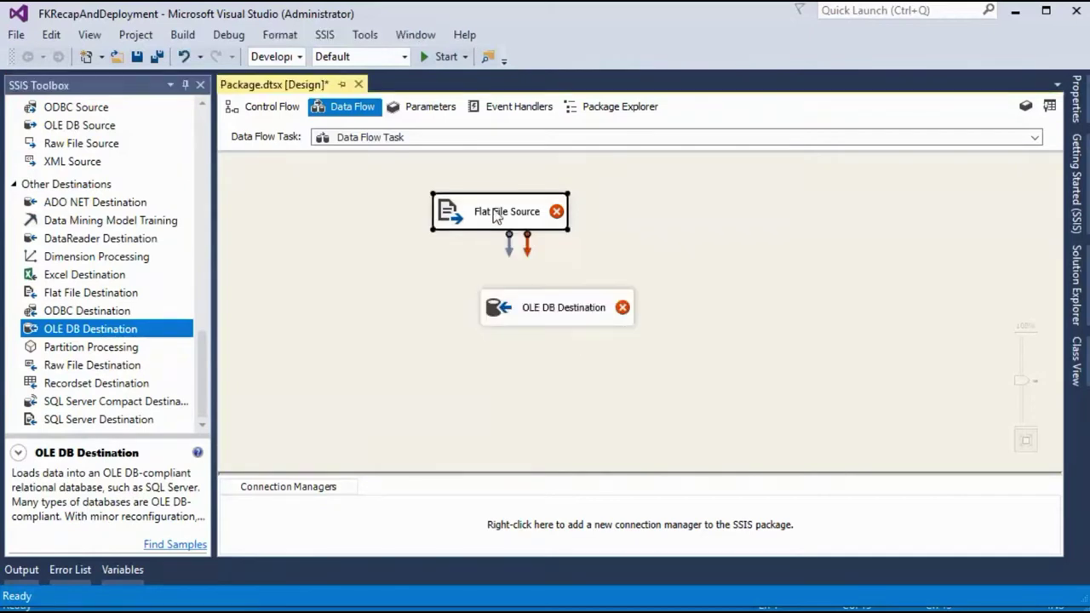
drag(501, 234, 423, 400)
click(558, 311)
click(475, 217)
drag(475, 217, 379, 209)
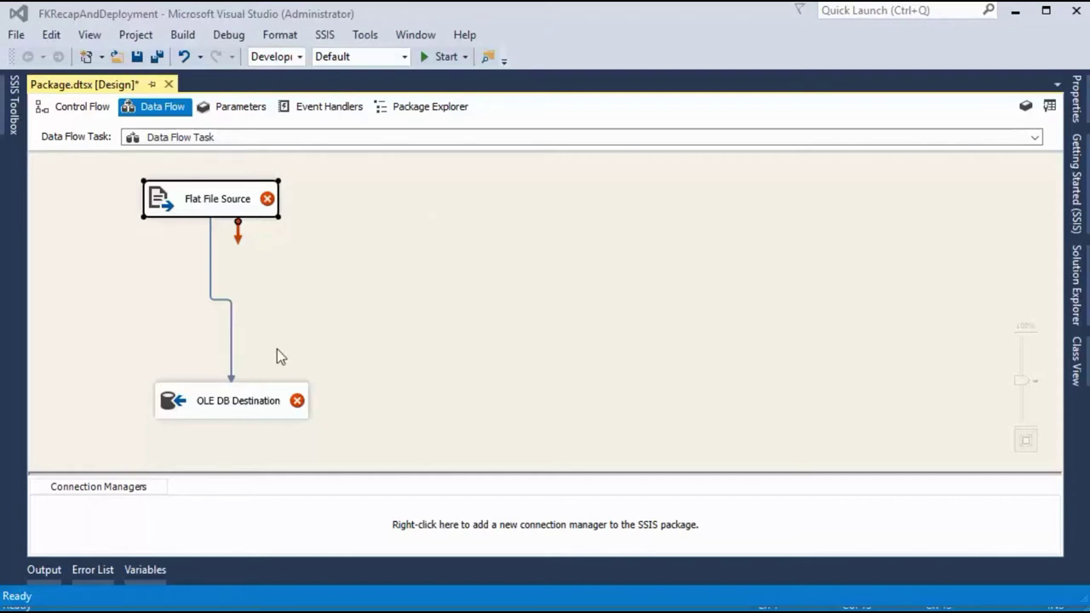
drag(241, 399, 219, 397)
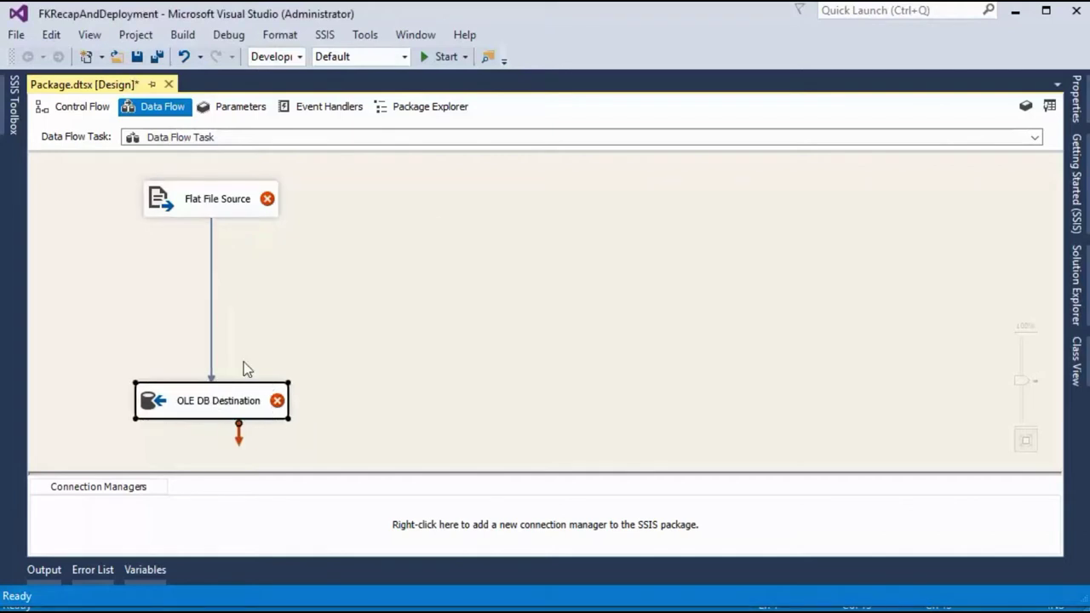
click(237, 205)
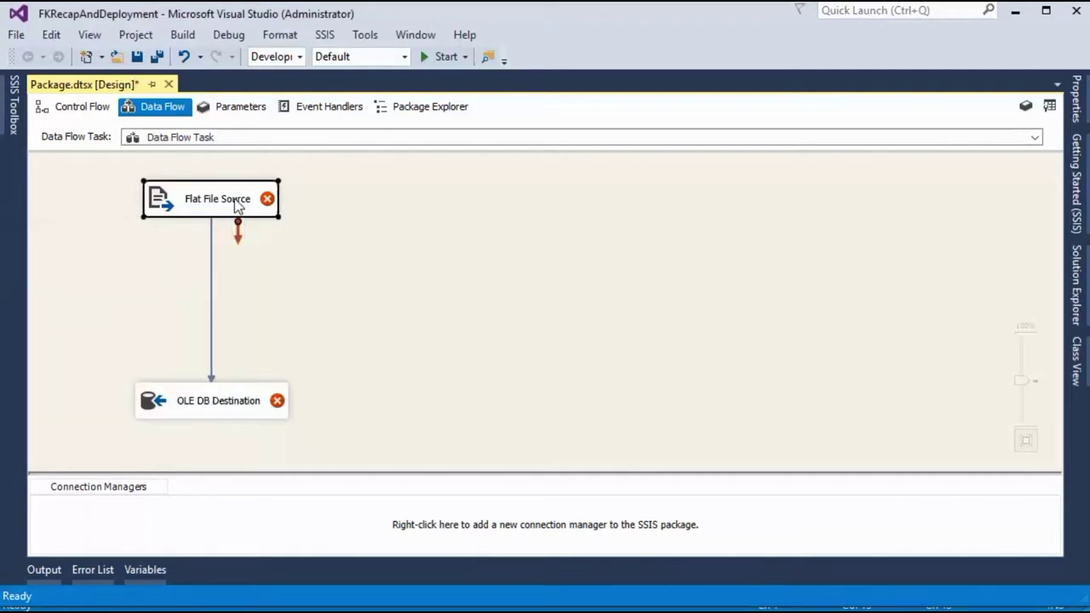
right_click(238, 207)
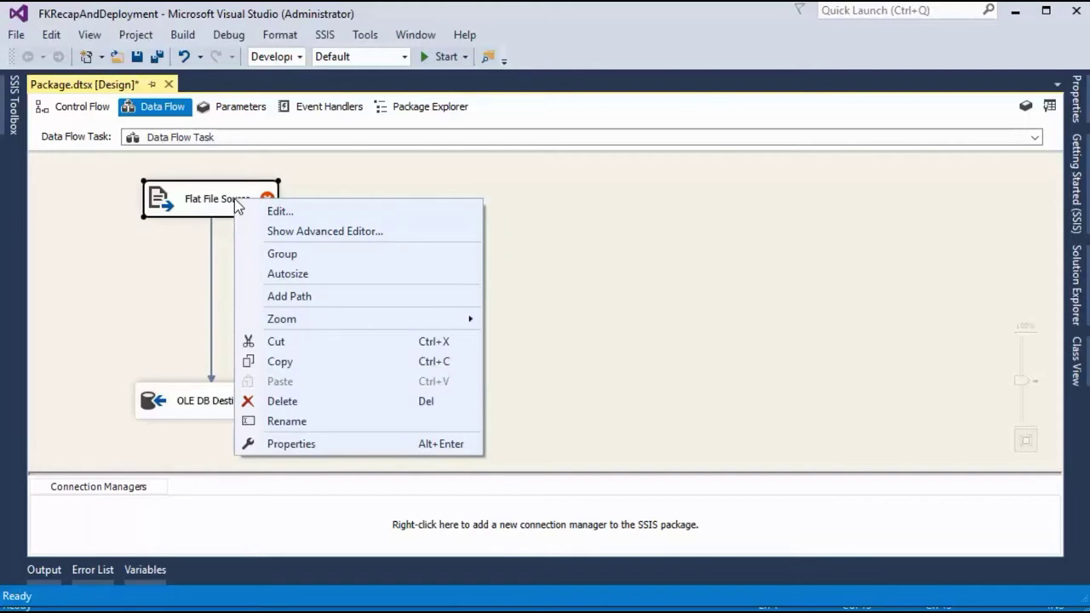
click(83, 106)
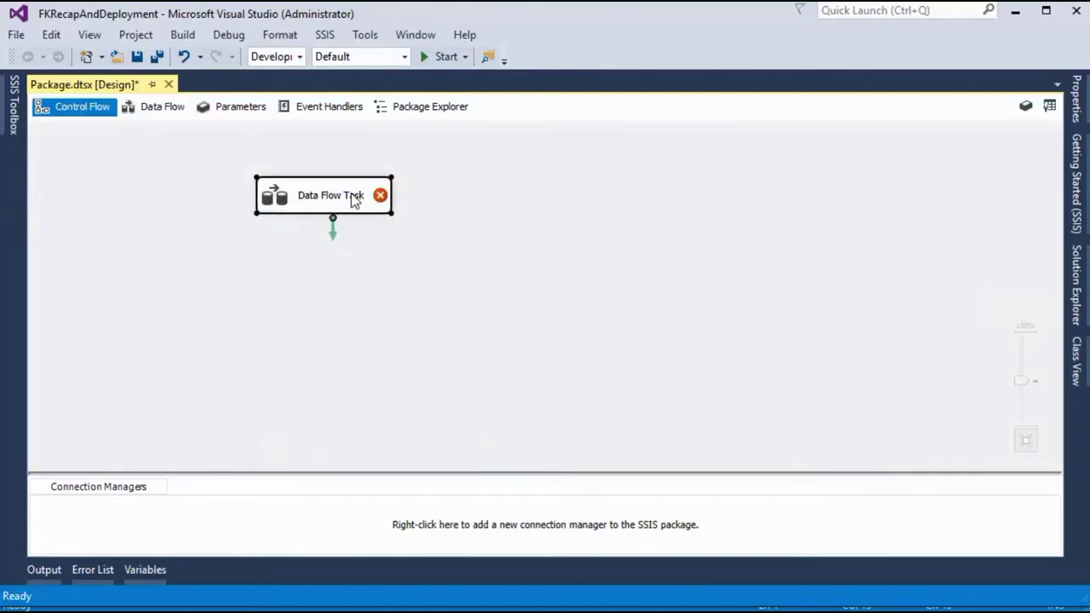
double_click(319, 197)
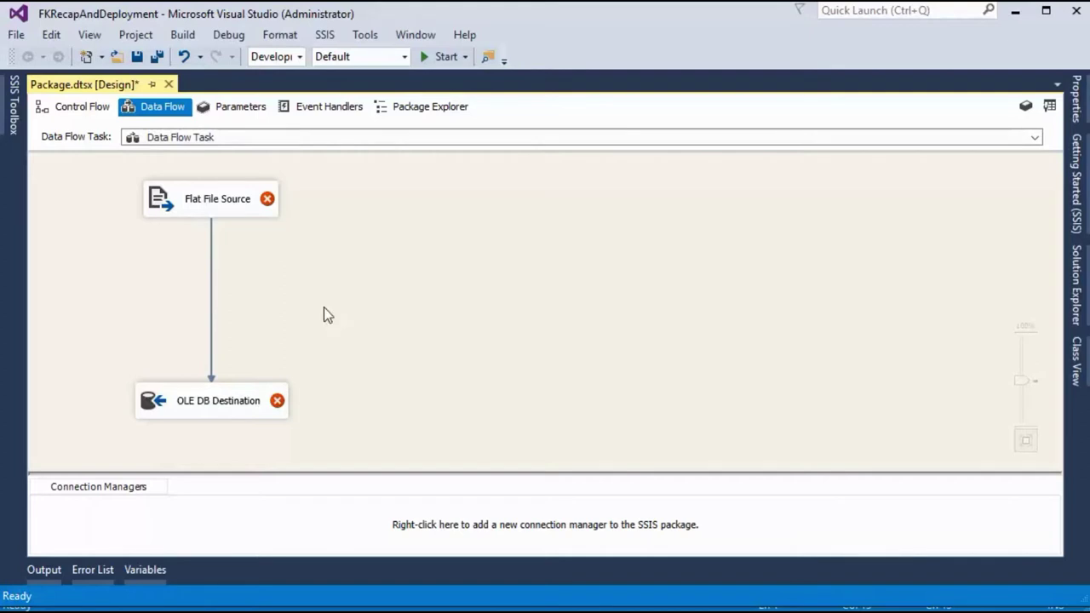
right_click(228, 207)
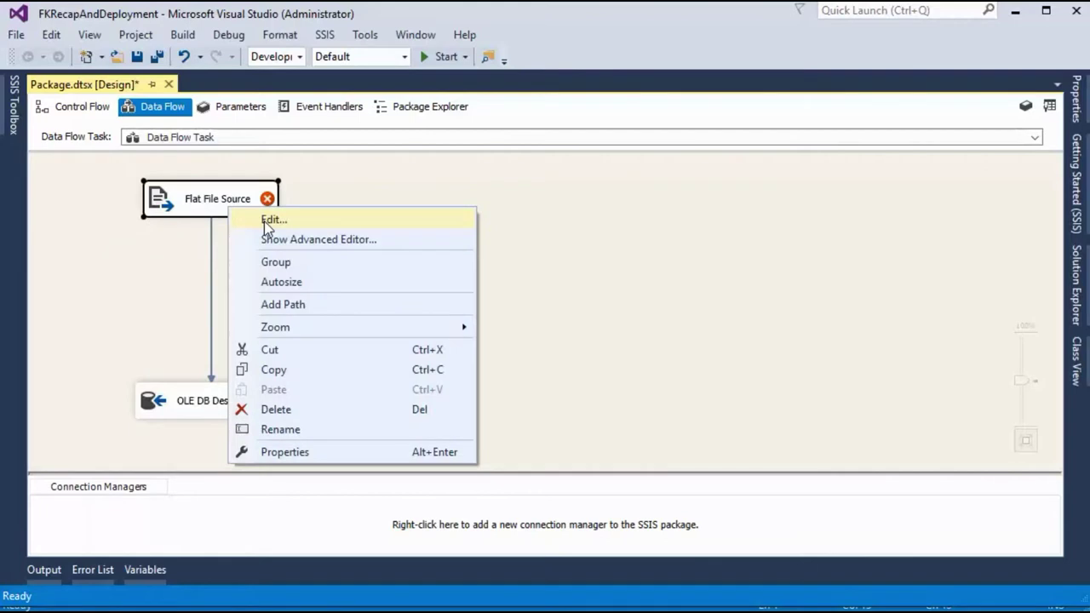
click(341, 183)
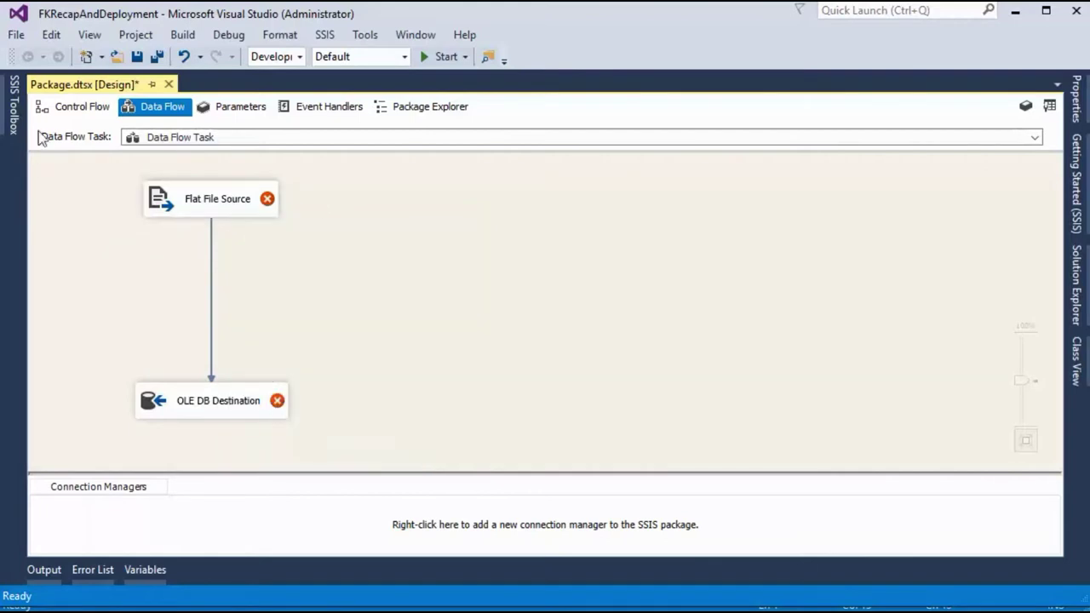
Rename the Data Flow Task in the control flow as dft_LOADCSVFILES
click(85, 107)
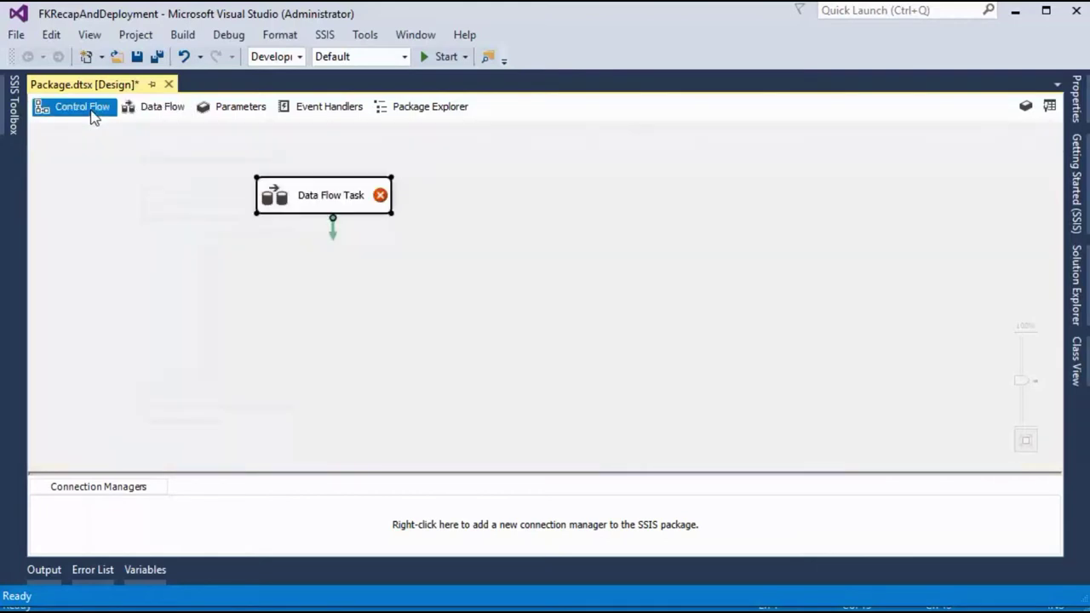
click(332, 202)
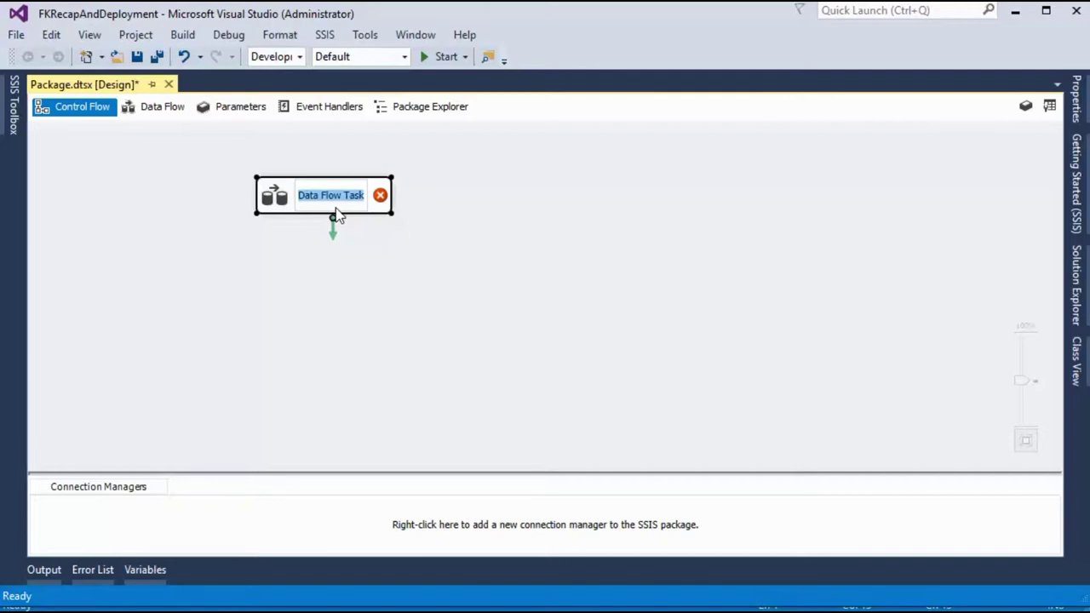
text(dft)
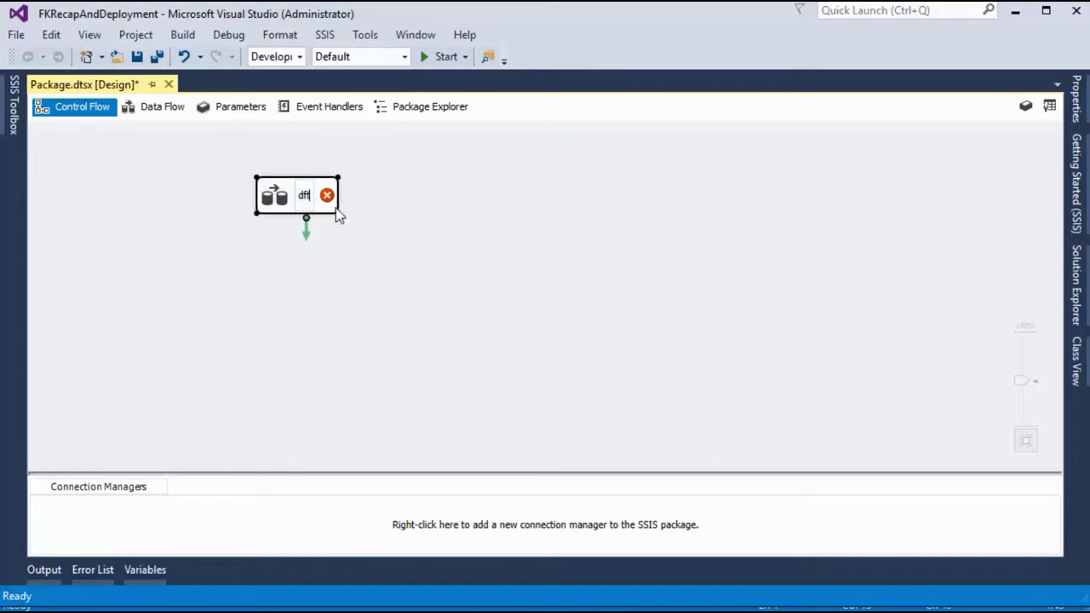
text(_LOA)
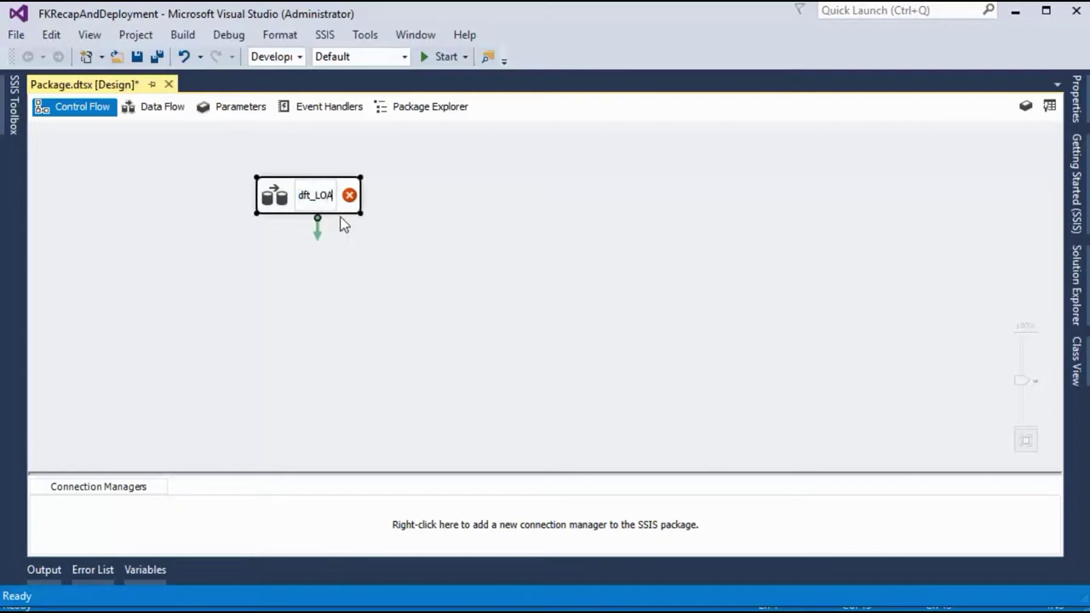
text(DCSVFI)
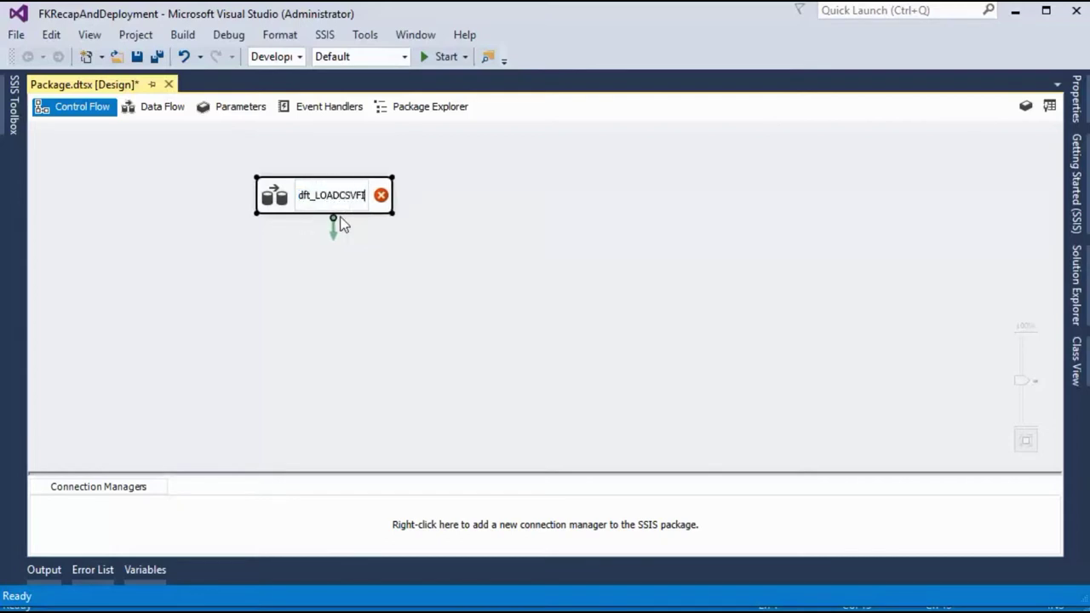
text(LES)
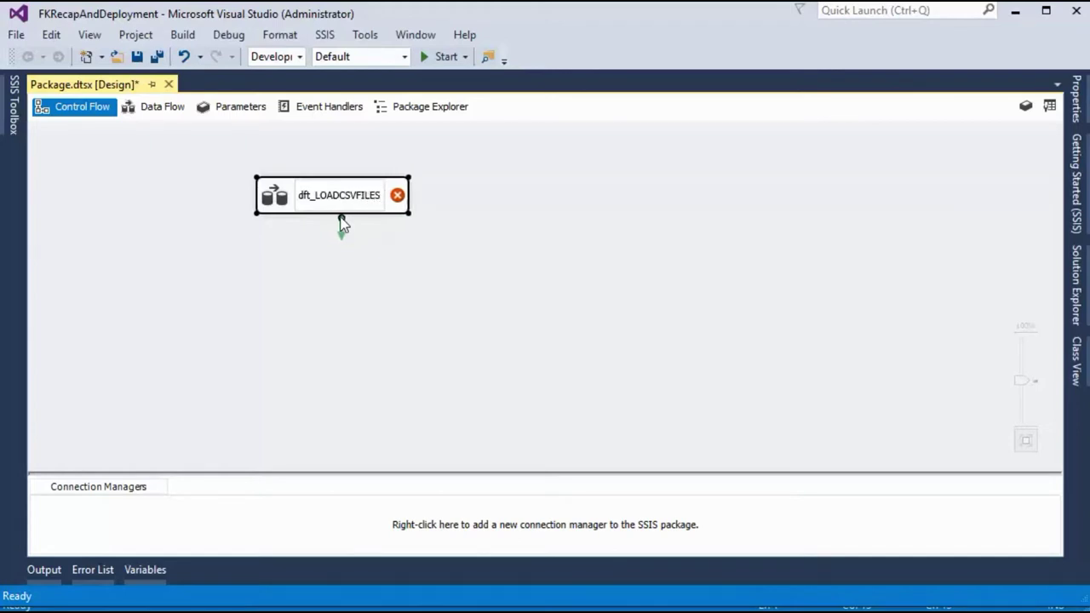
Rename the Data Flow Task in the control flow as dft_ETL and open its data flow
double_click(354, 205)
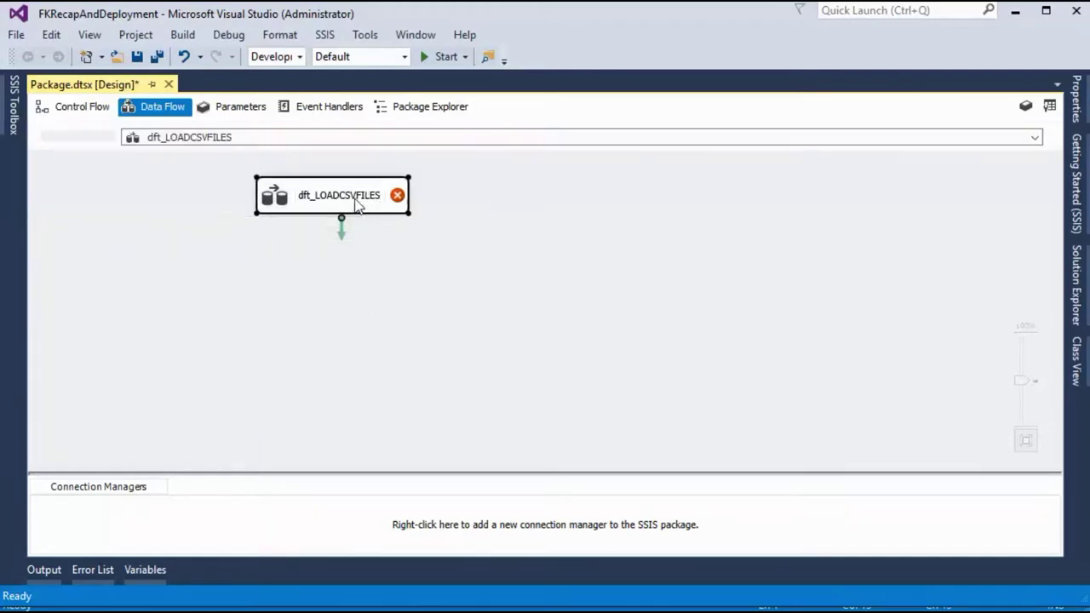
click(82, 106)
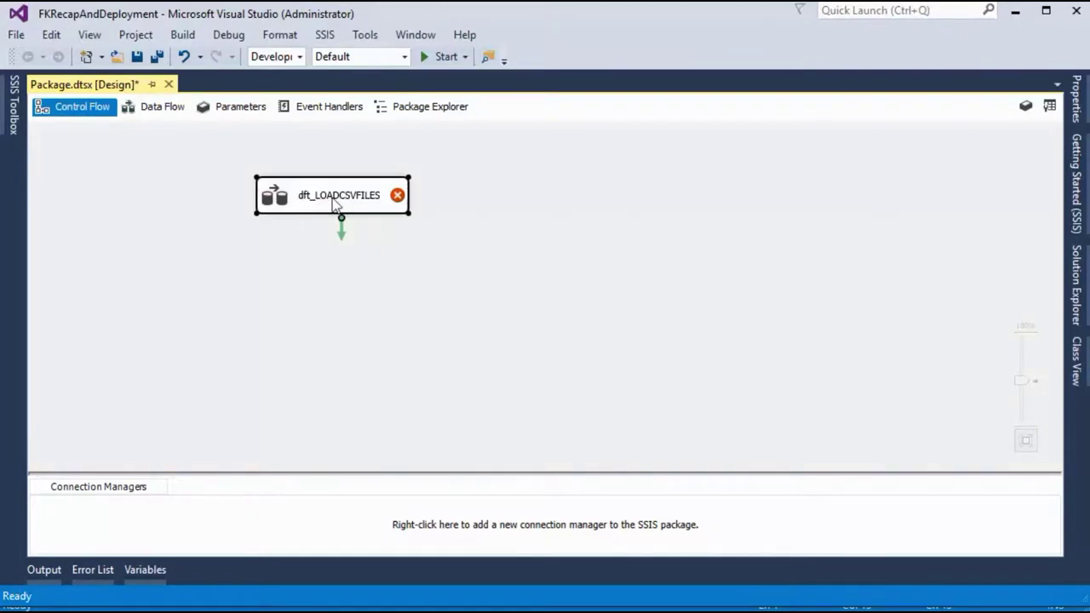
click(337, 204)
text(d)
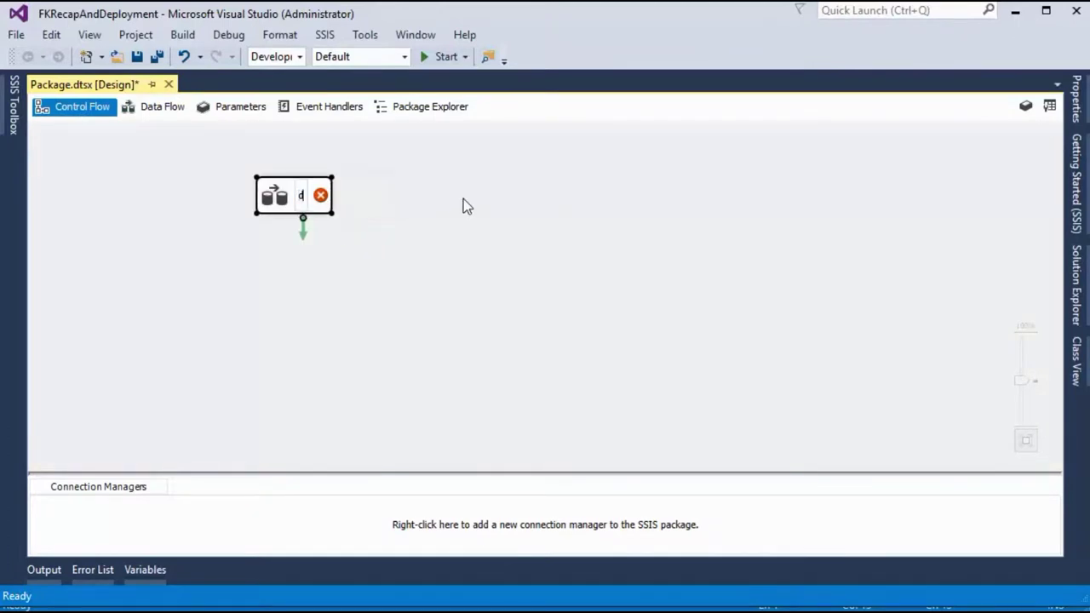
text(ft_ETL)
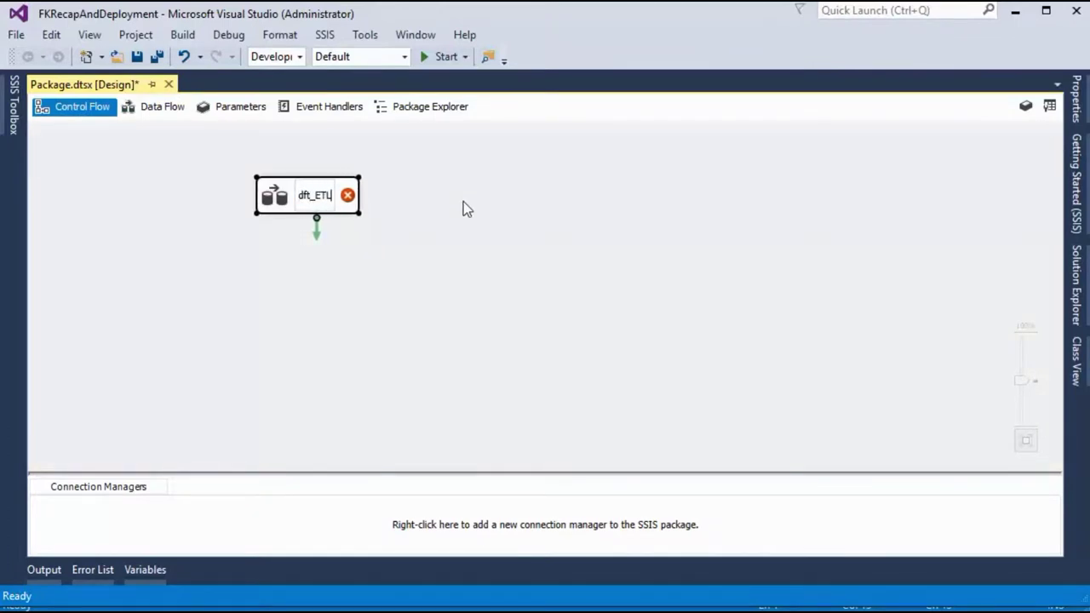
double_click(322, 195)
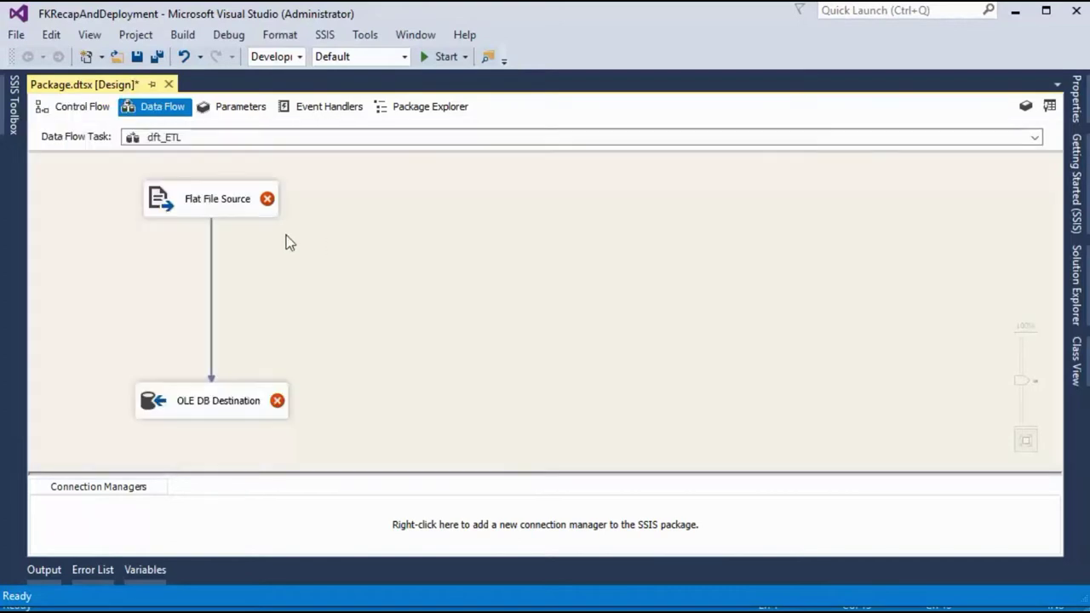
Rename the Flat File Source in the data flow as ffs_LoadCSVFile
click(237, 204)
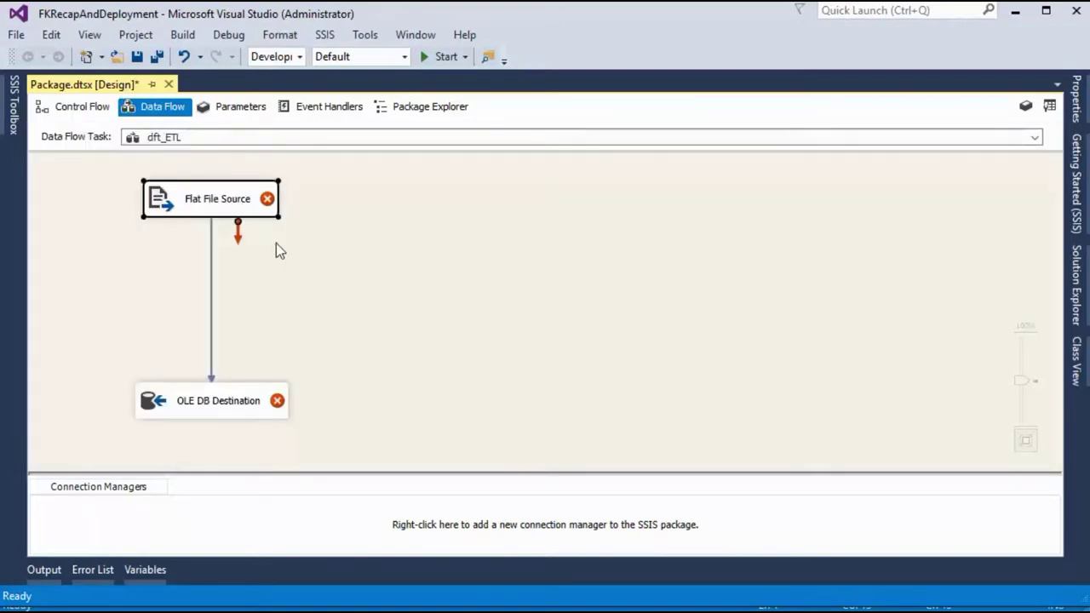
key(Escape)
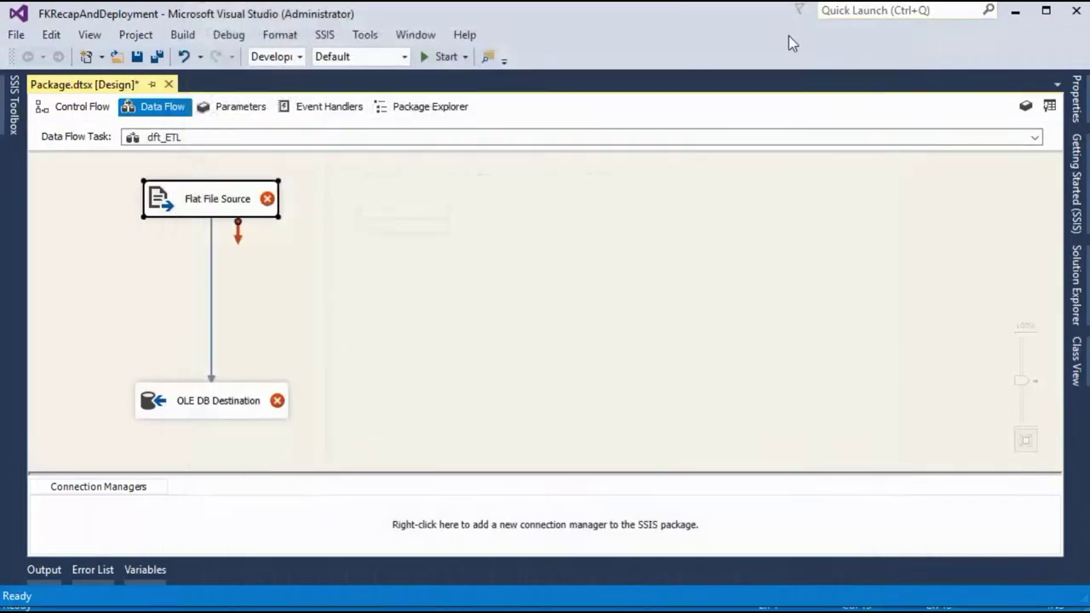
click(203, 201)
key(ctrl+a)
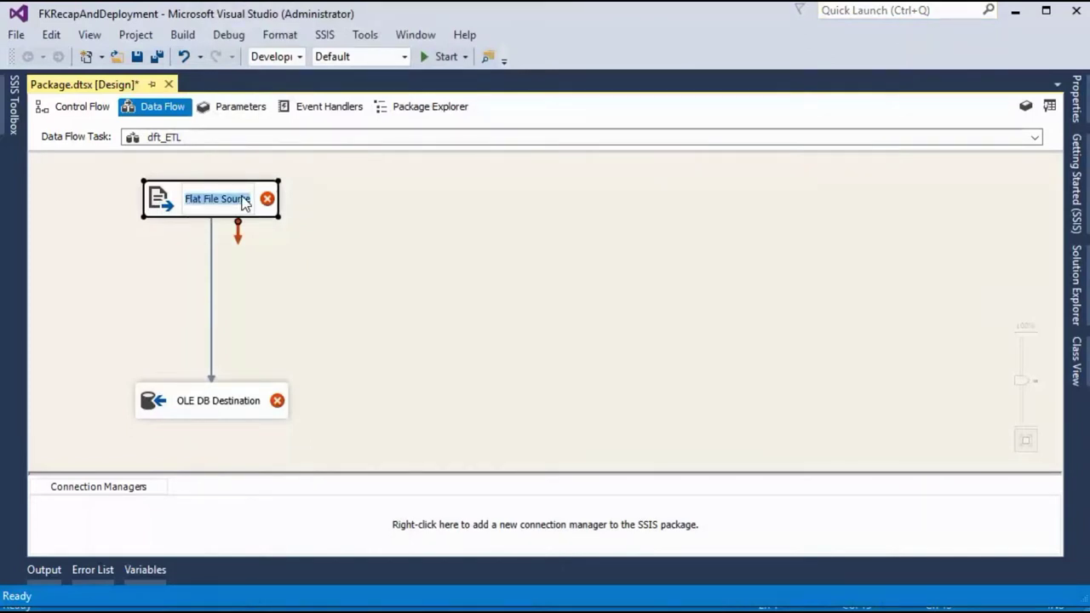
text(ffs_)
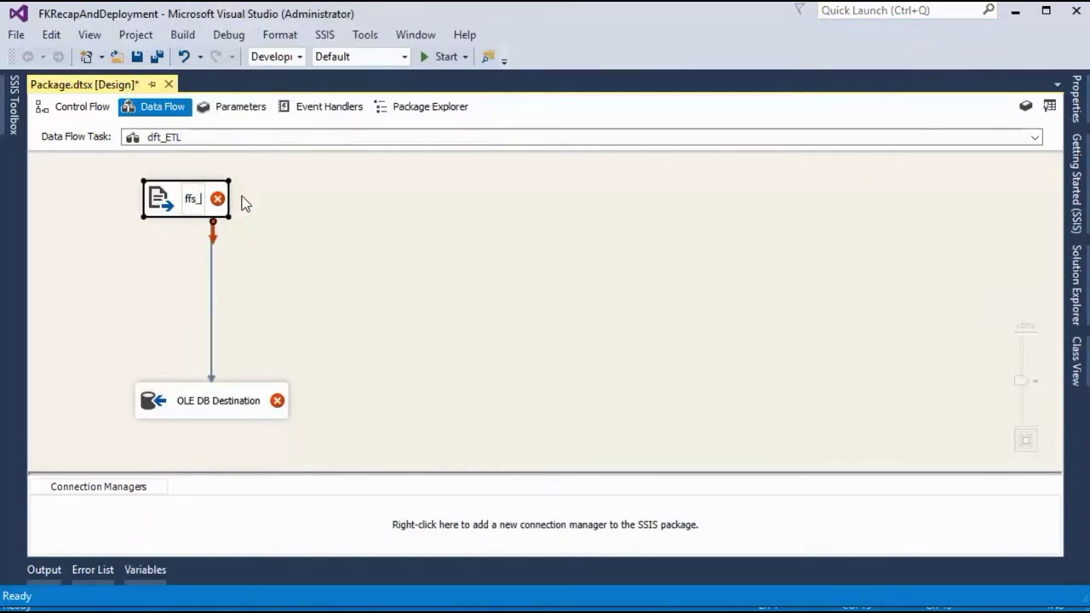
text(LoadCSV)
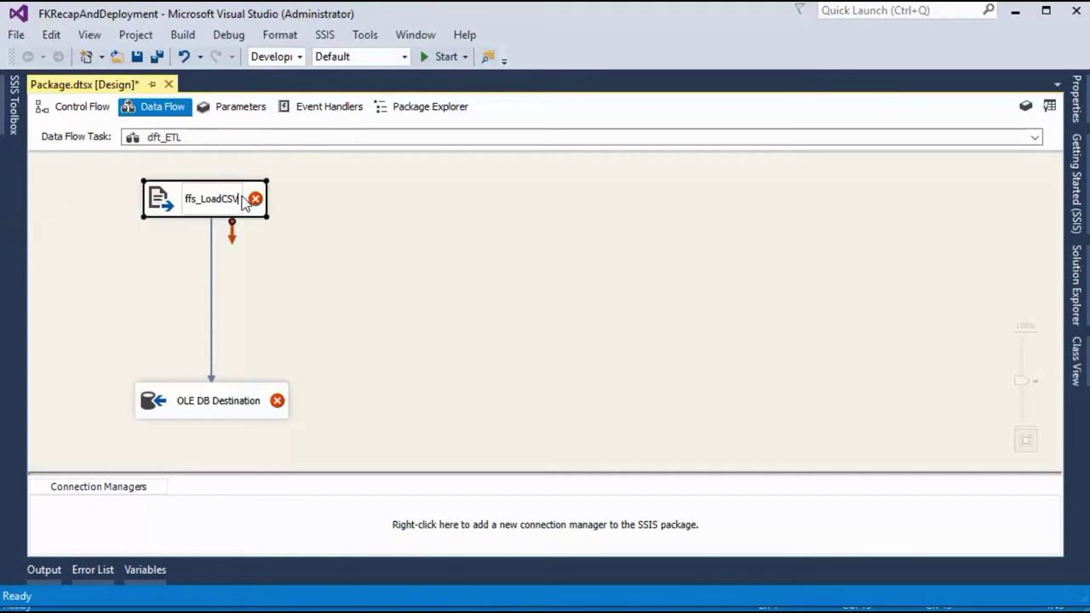
text(Files)
key(BackSpace)
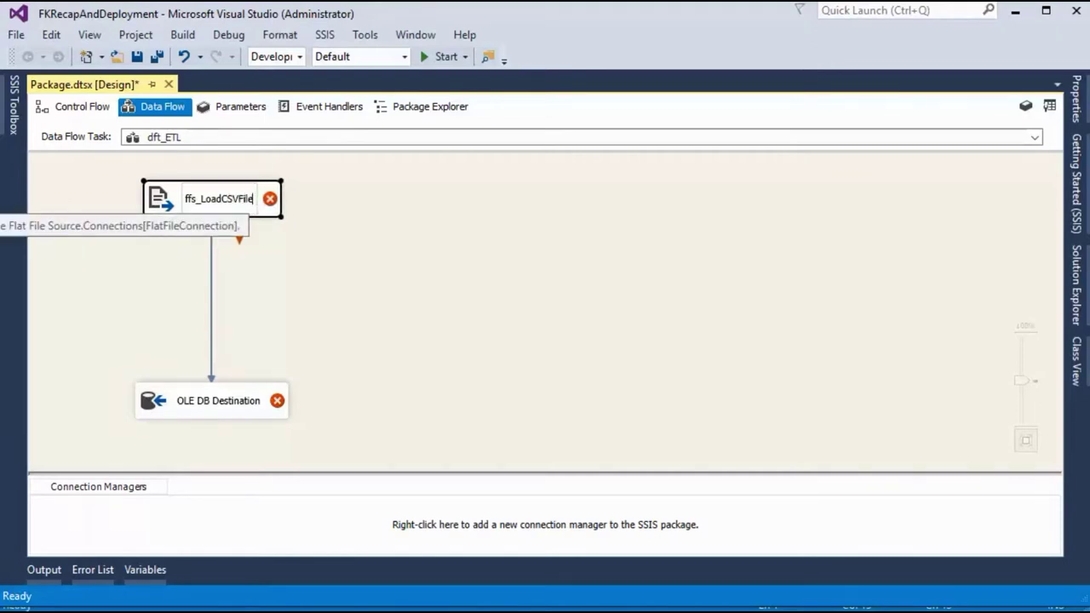
click(367, 288)
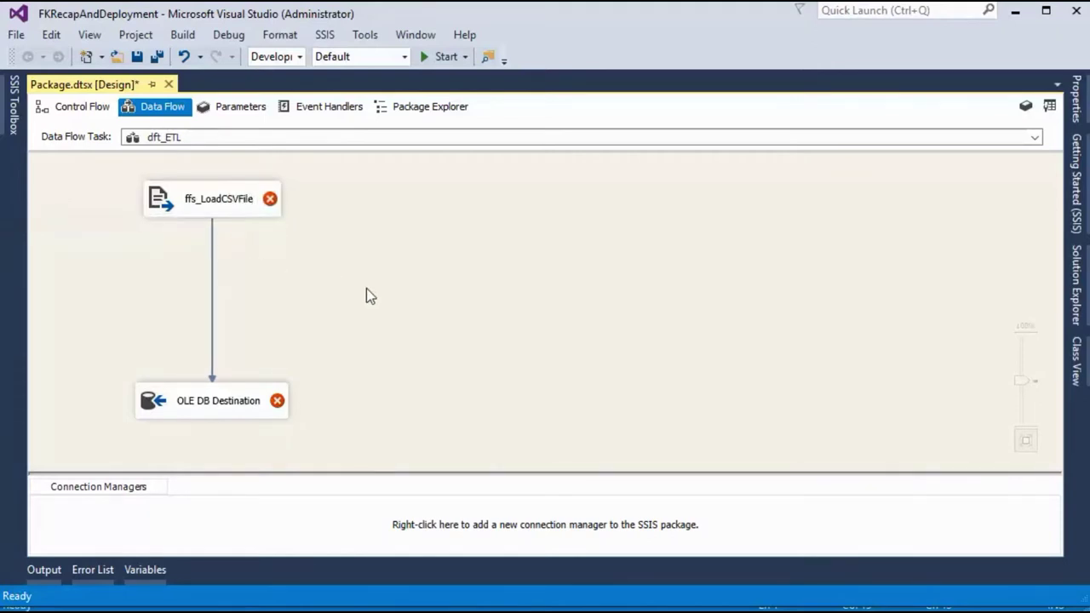
Rename the OLE DB Destination as oledb_LoadSQL and line it up vertically beneath the flat file source
click(217, 407)
click(216, 405)
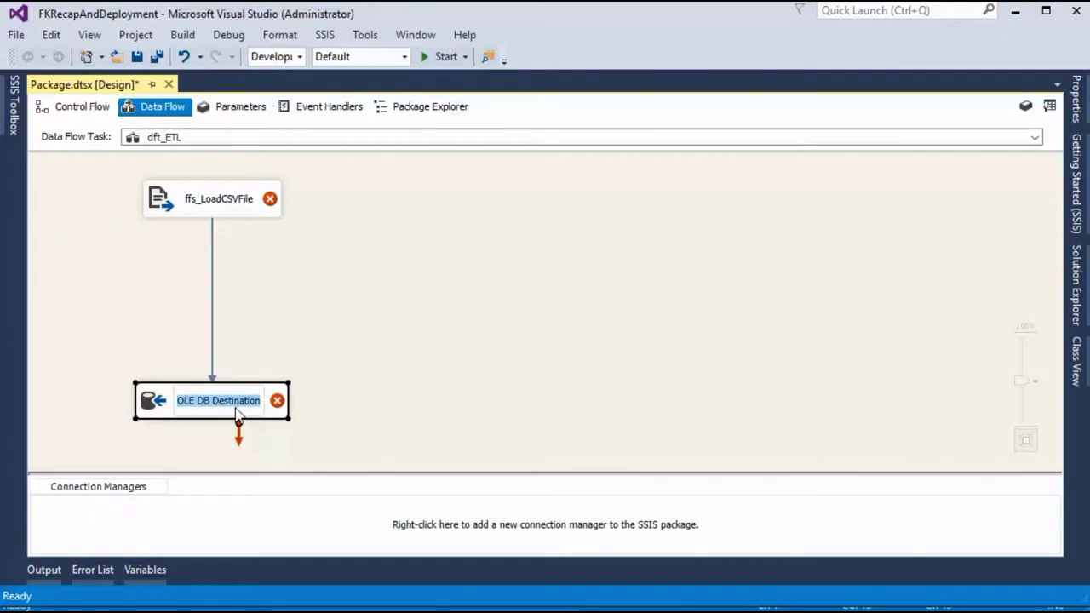
text(oledb)
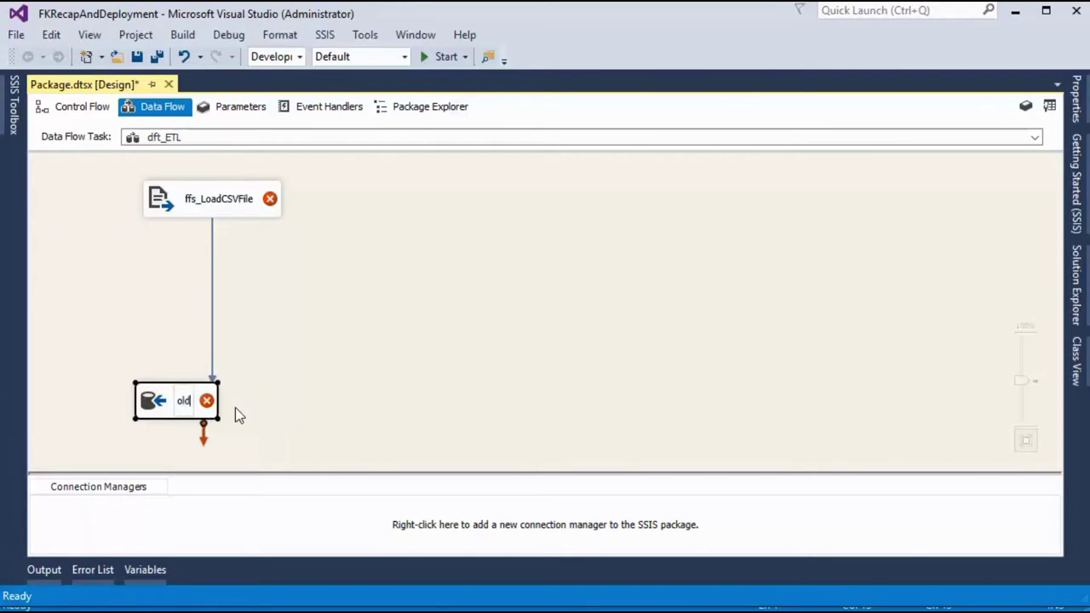
text(_)
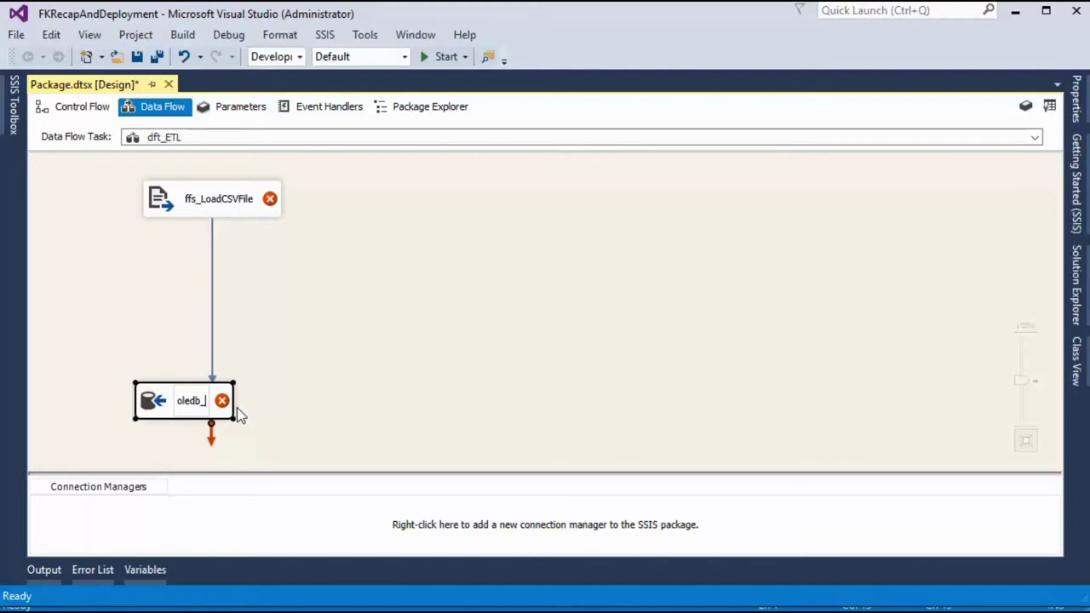
text(LoadSQL)
key(Return)
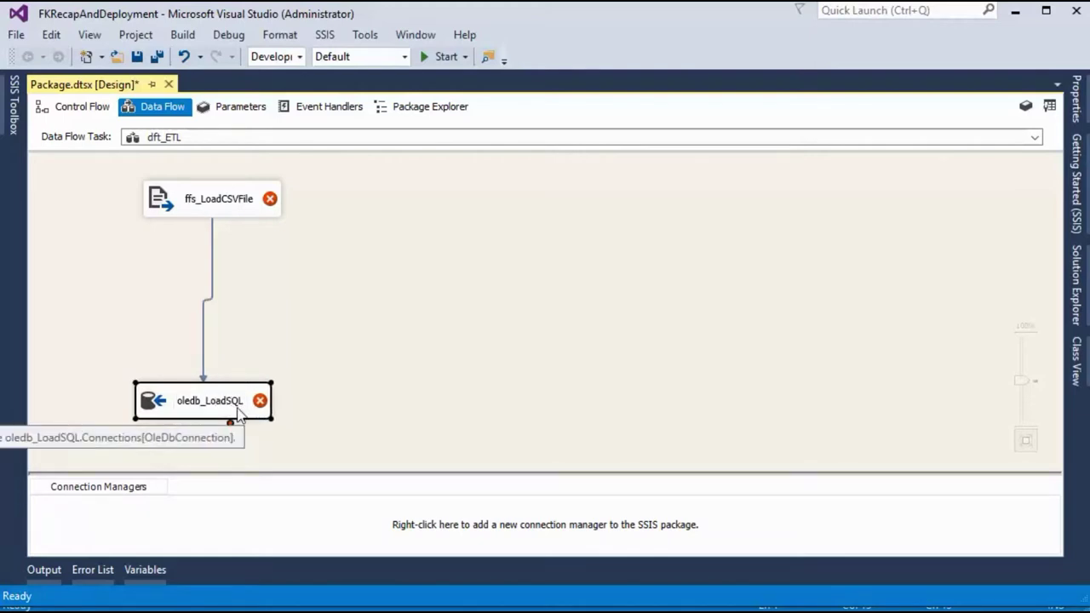
click(361, 304)
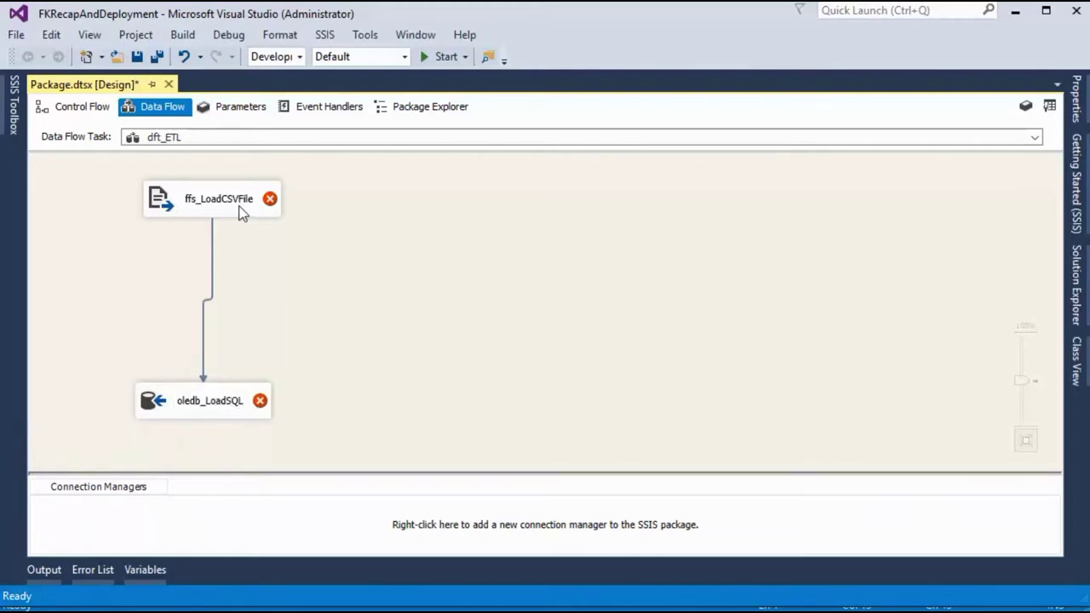
click(224, 405)
drag(224, 404, 233, 405)
click(292, 295)
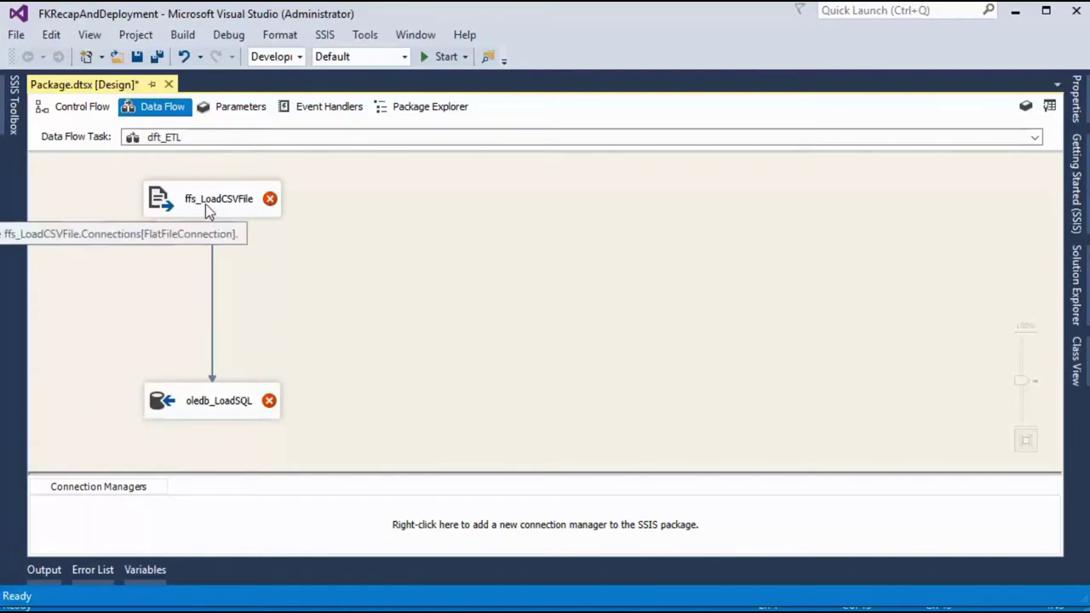
Start a new flat file connection manager for ffs_LoadCSVFile, with ffcm_connforcsv as both its name and description
right_click(207, 208)
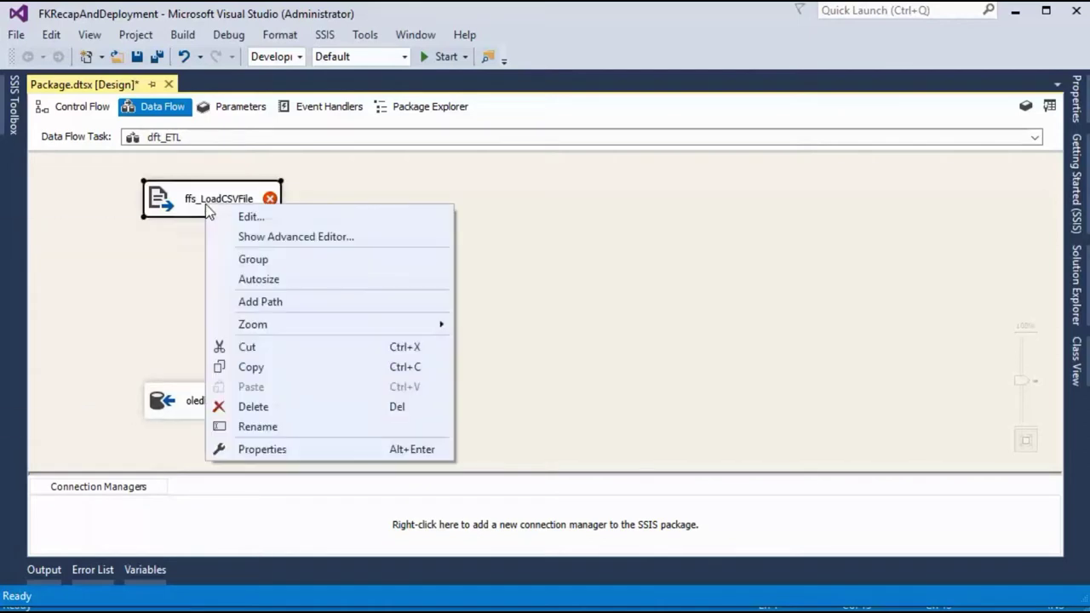
click(249, 217)
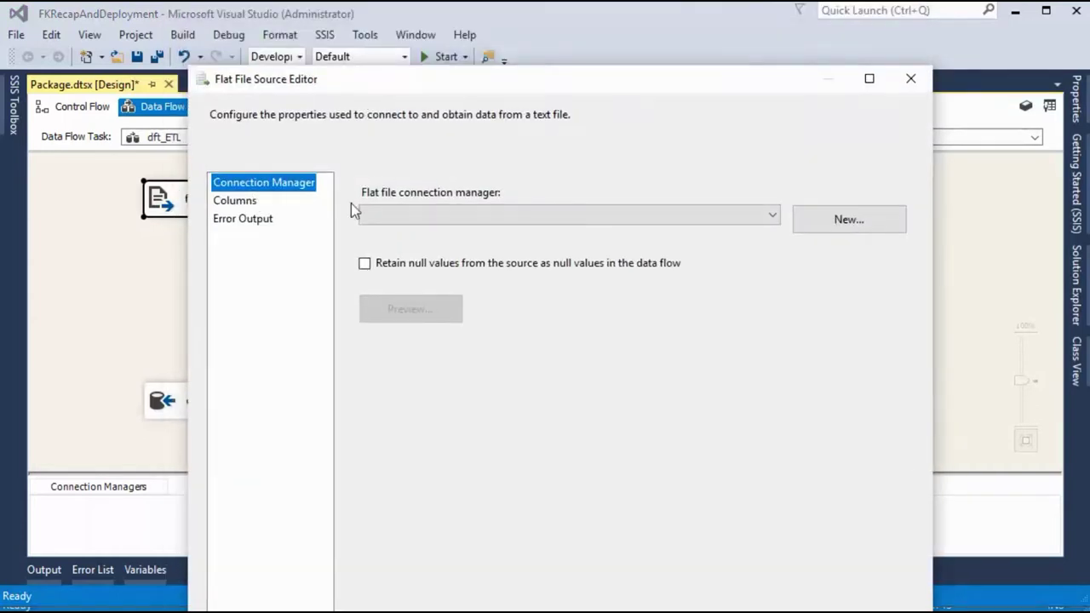
click(840, 228)
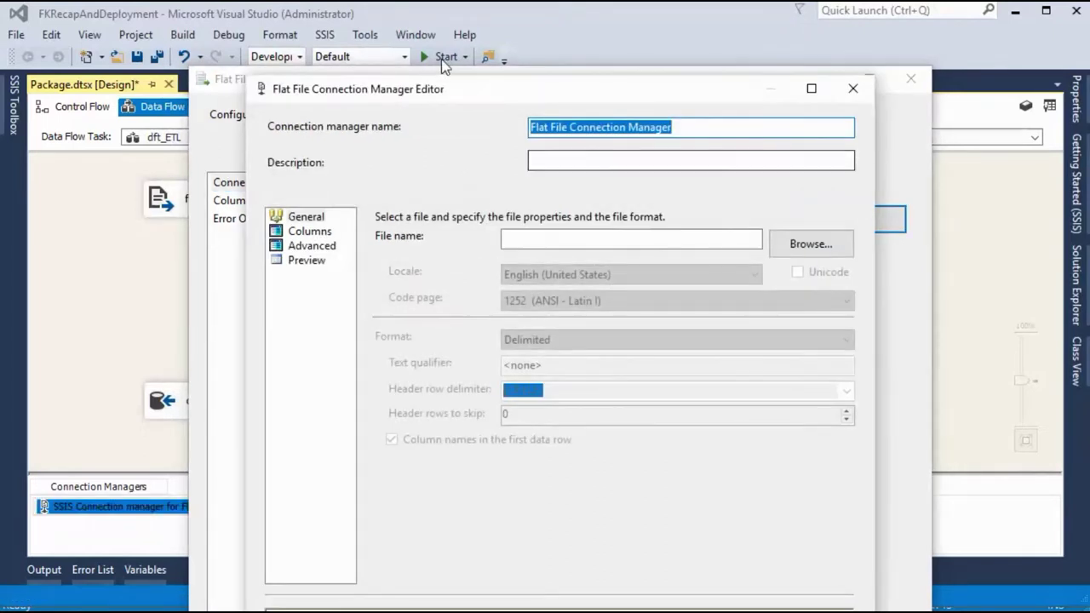
text(ff)
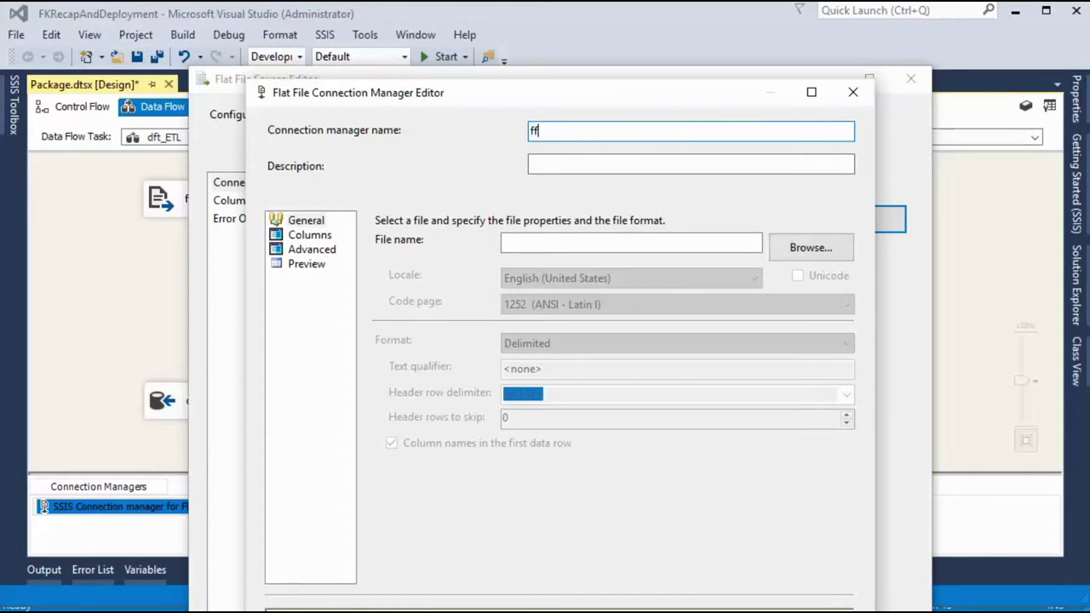
text(cm_connforcsv)
key(ctrl+a)
key(ctrl+c)
click(645, 163)
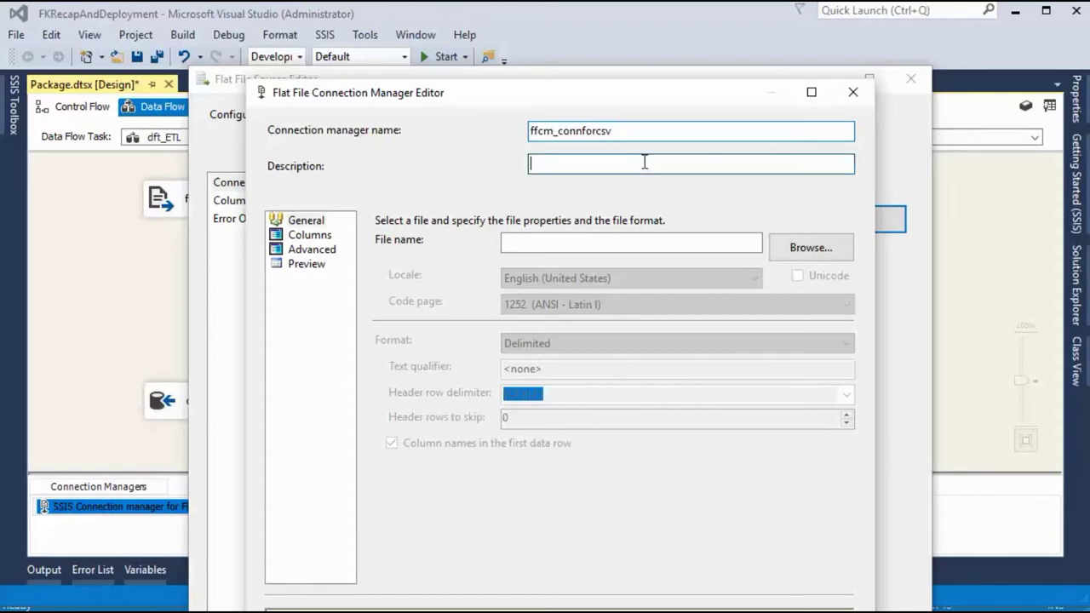
key(ctrl+v)
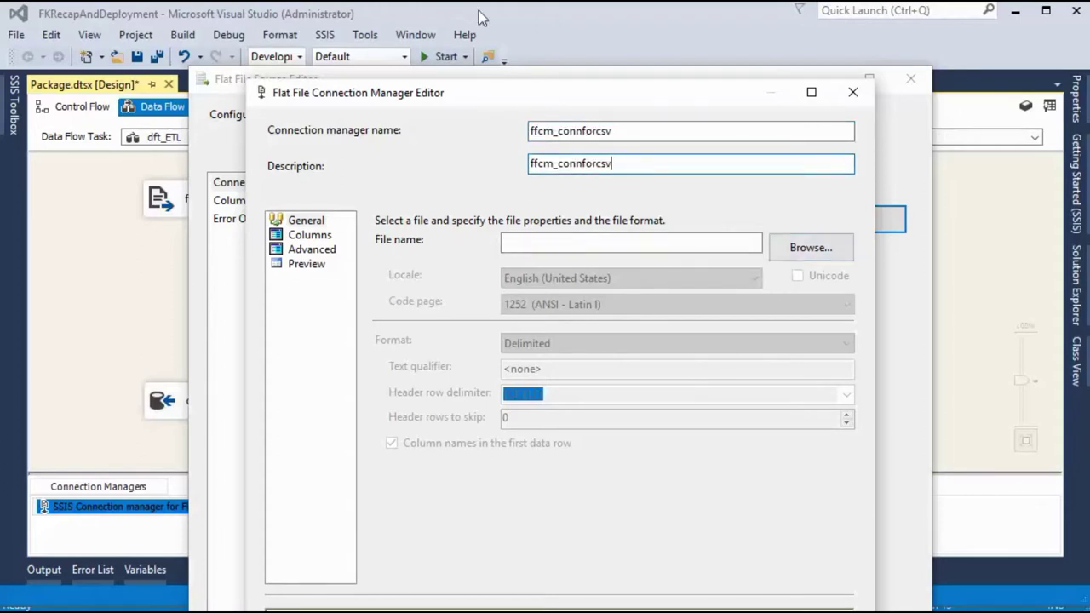
Copy the Deployment&Parameters folder path from File Explorer and browse to that folder for the connection manager's file
key(alt+Tab)
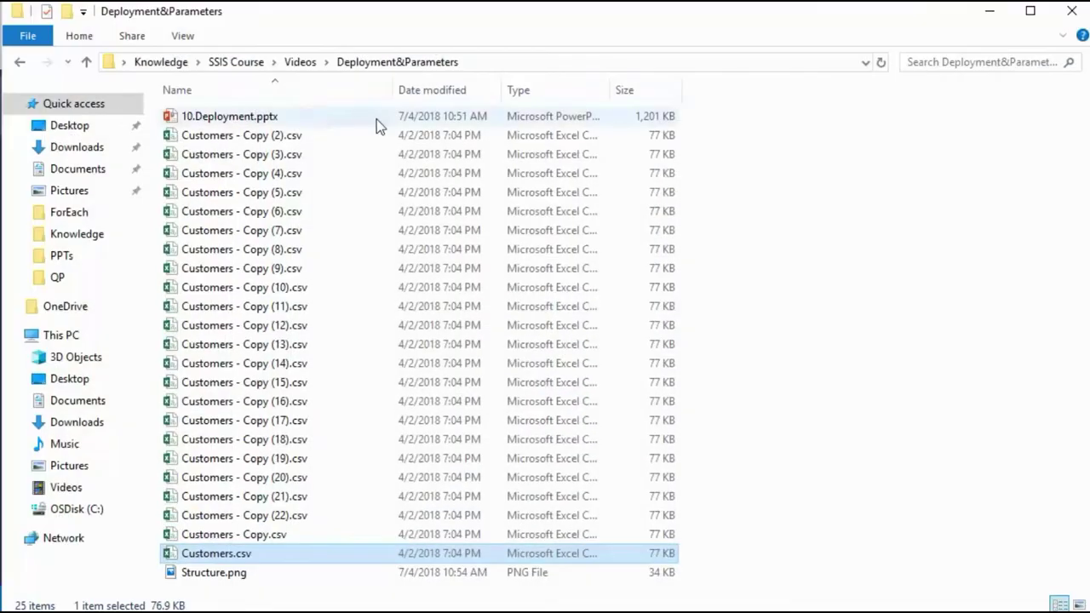
click(483, 64)
key(ctrl+c)
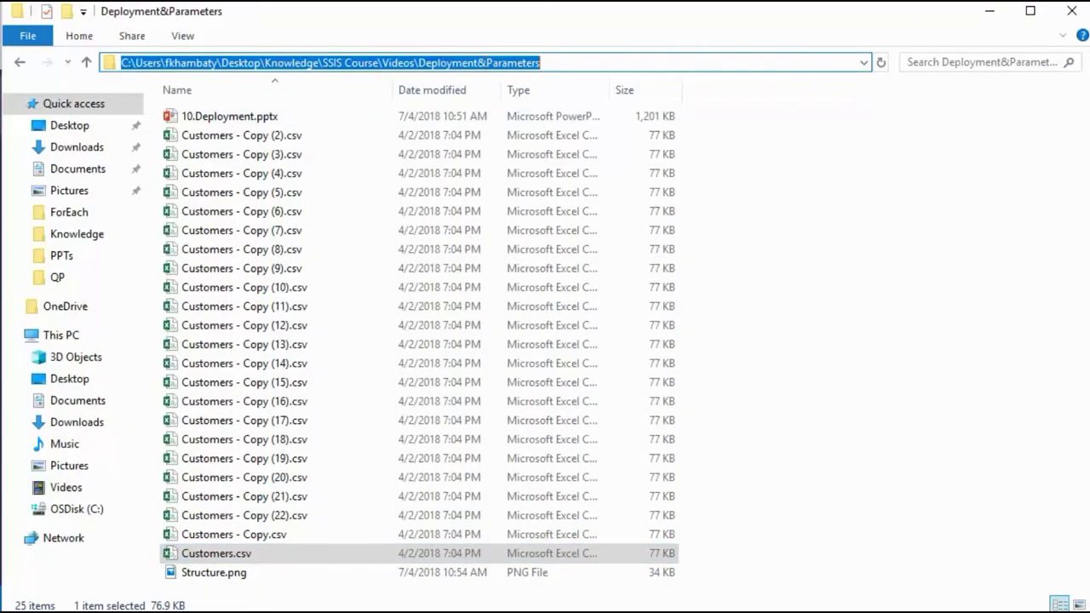
click(990, 11)
click(809, 248)
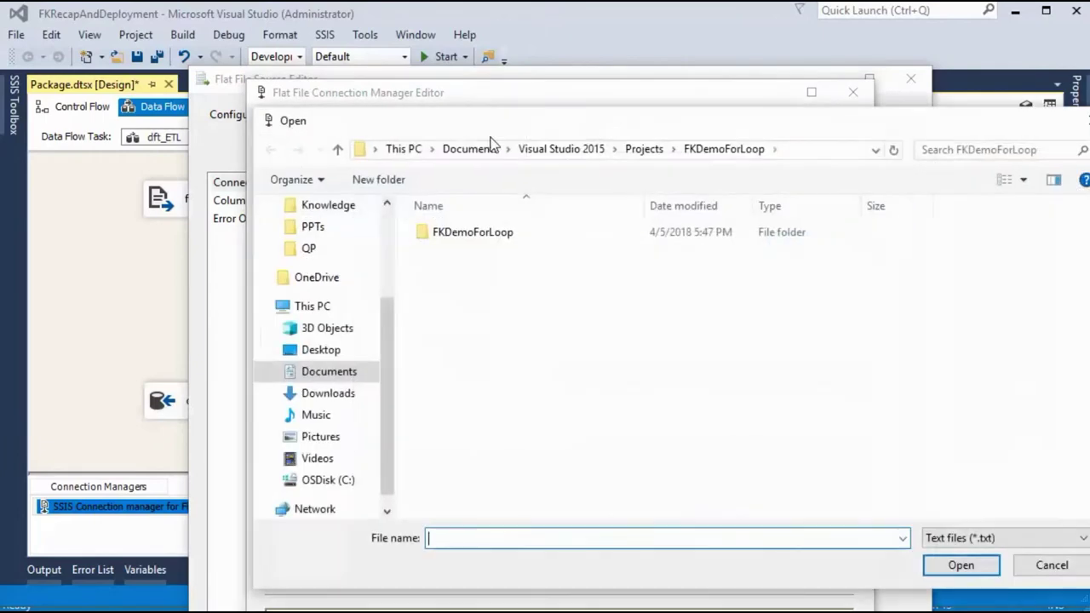
click(869, 150)
key(ctrl+v)
key(Return)
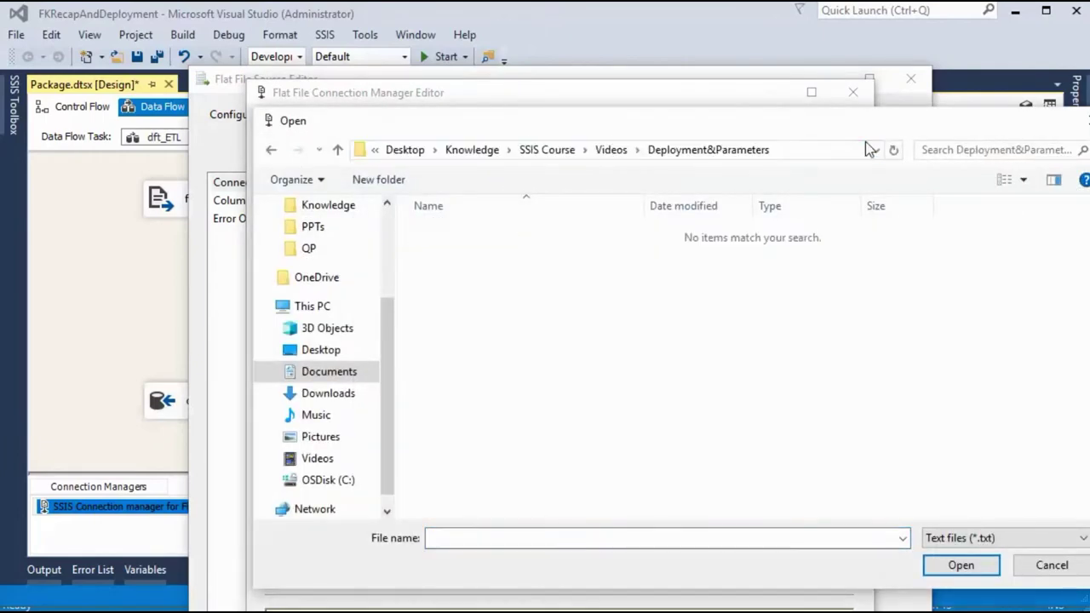
Filter the folder to CSV files and choose Customers.csv as the connection manager's file
click(971, 539)
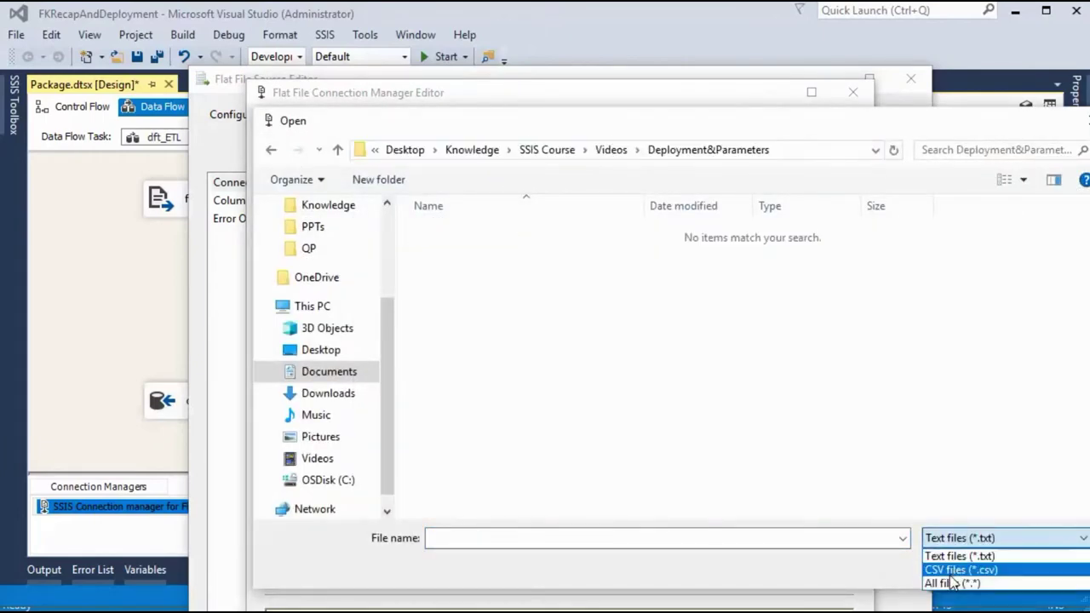
click(960, 569)
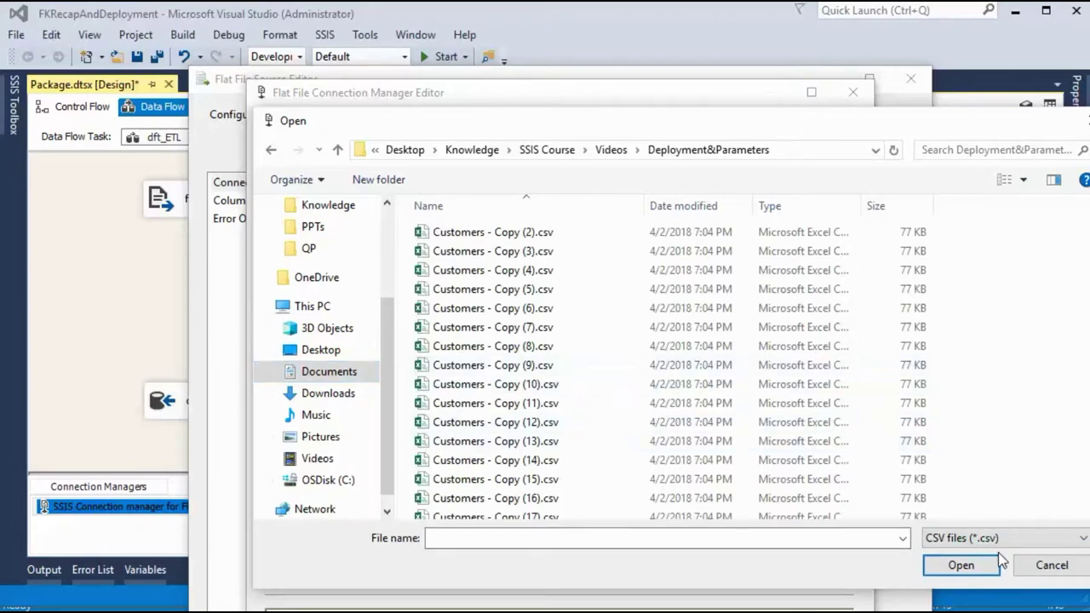
click(507, 388)
scroll(507, 387, down, 3)
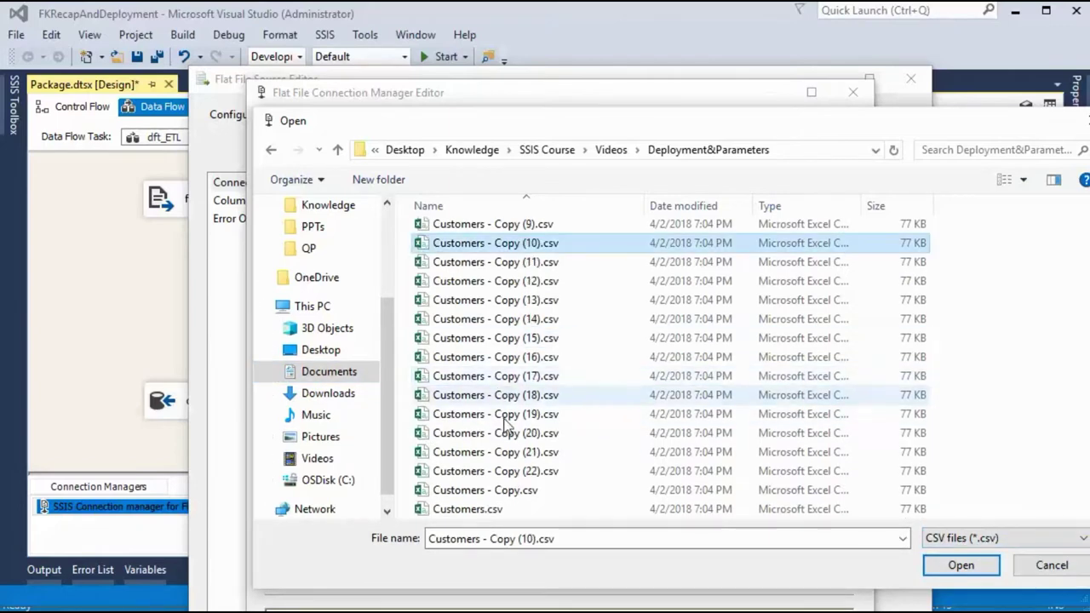
click(471, 509)
click(957, 568)
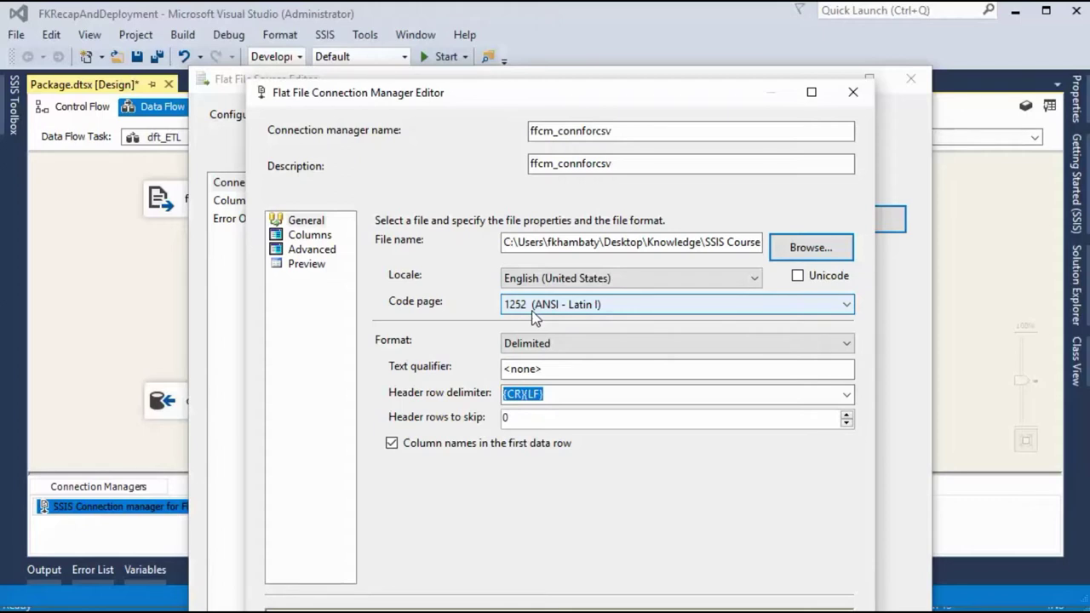
Check the column headings in the first row of Customers.csv in Notepad++ and return to the Flat File Connection Manager Editor
drag(425, 97, 407, 17)
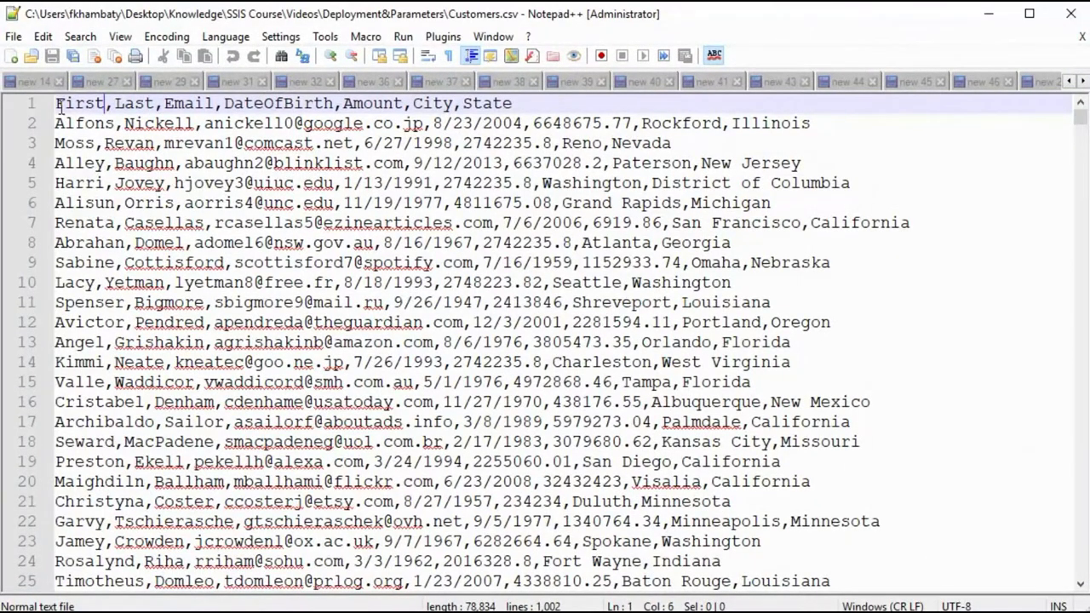
drag(56, 103, 156, 104)
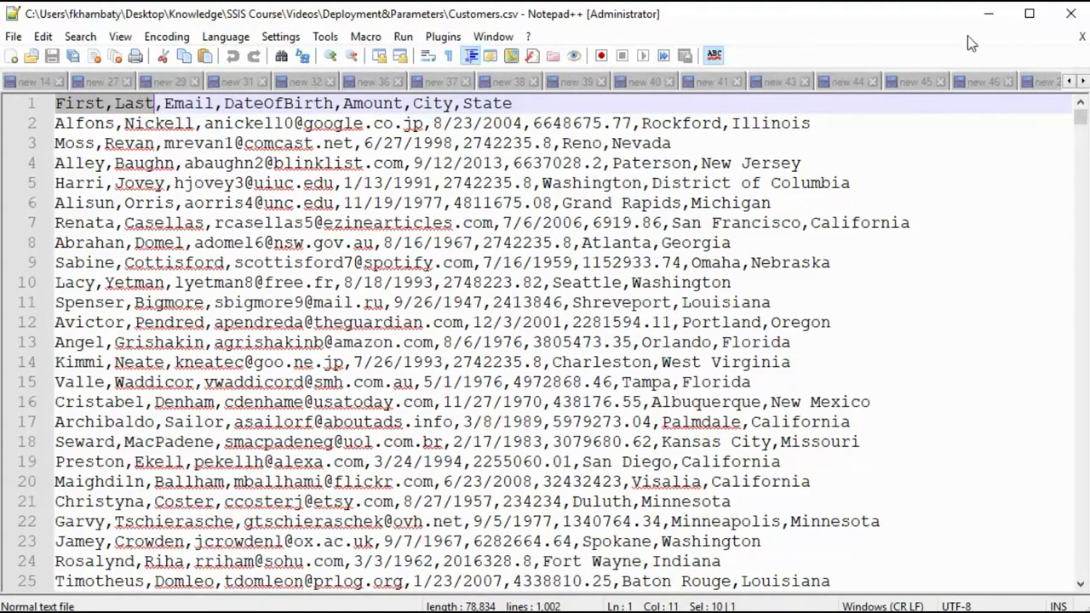
click(988, 13)
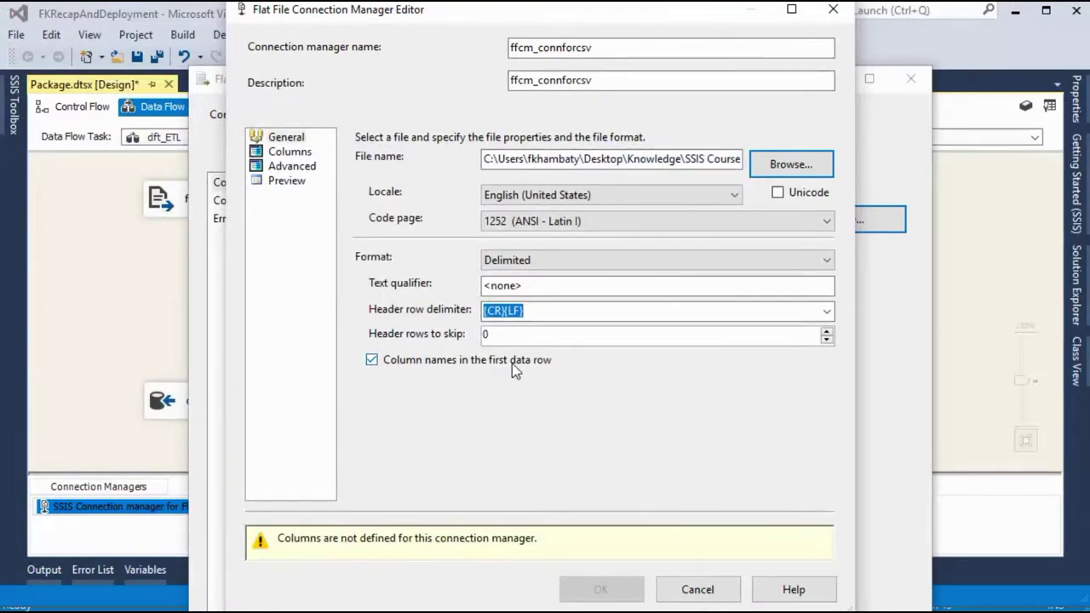
Compare the comma separators in Customers.csv in Notepad++ with the connection manager's column delimiter setting and its available options
click(269, 151)
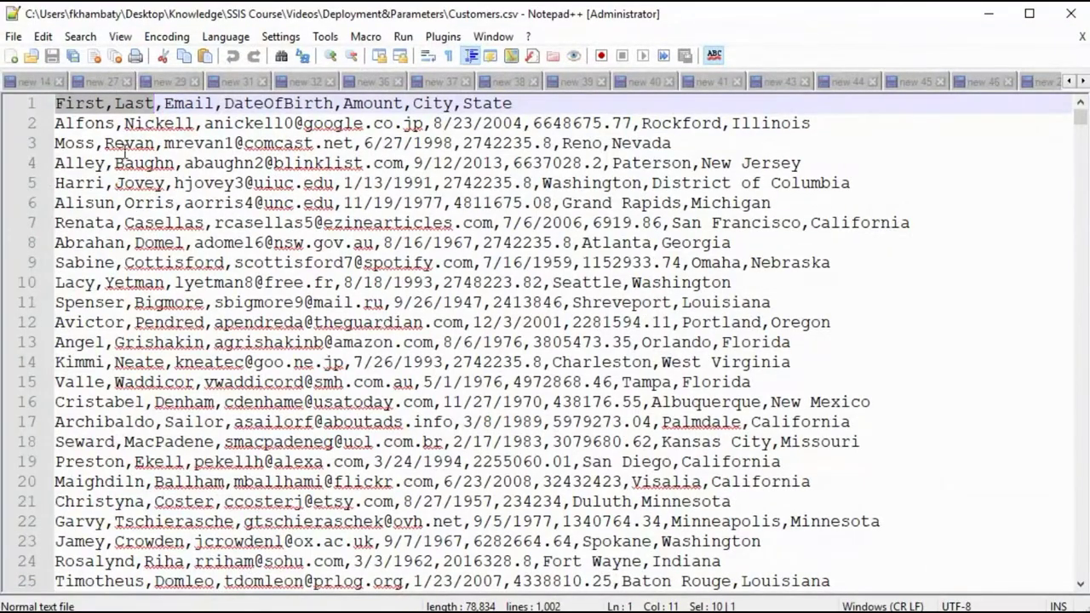
drag(115, 126, 124, 126)
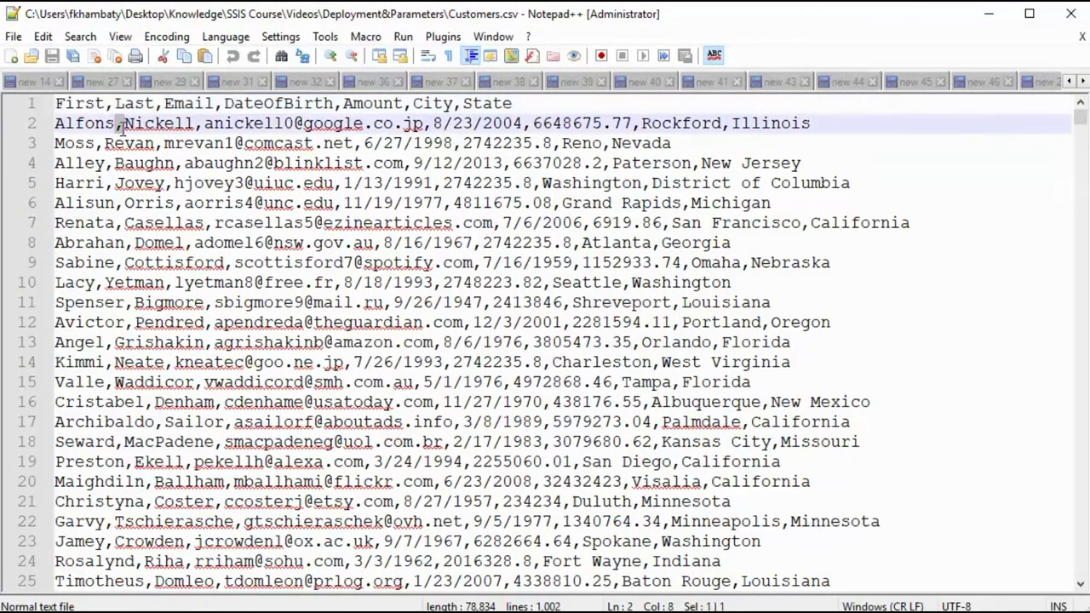
drag(196, 126, 203, 126)
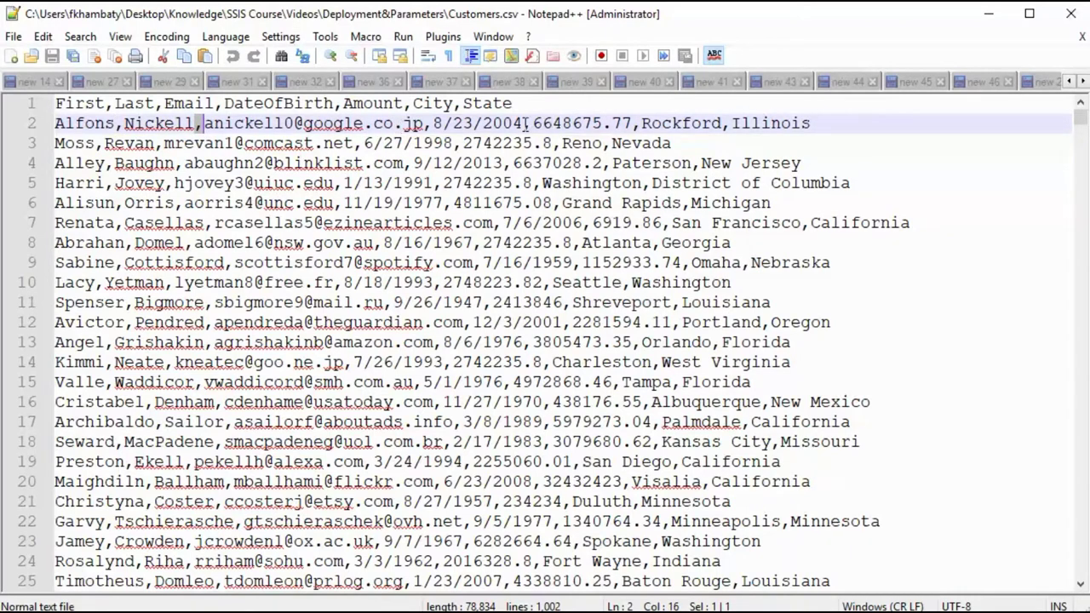
drag(522, 126, 530, 126)
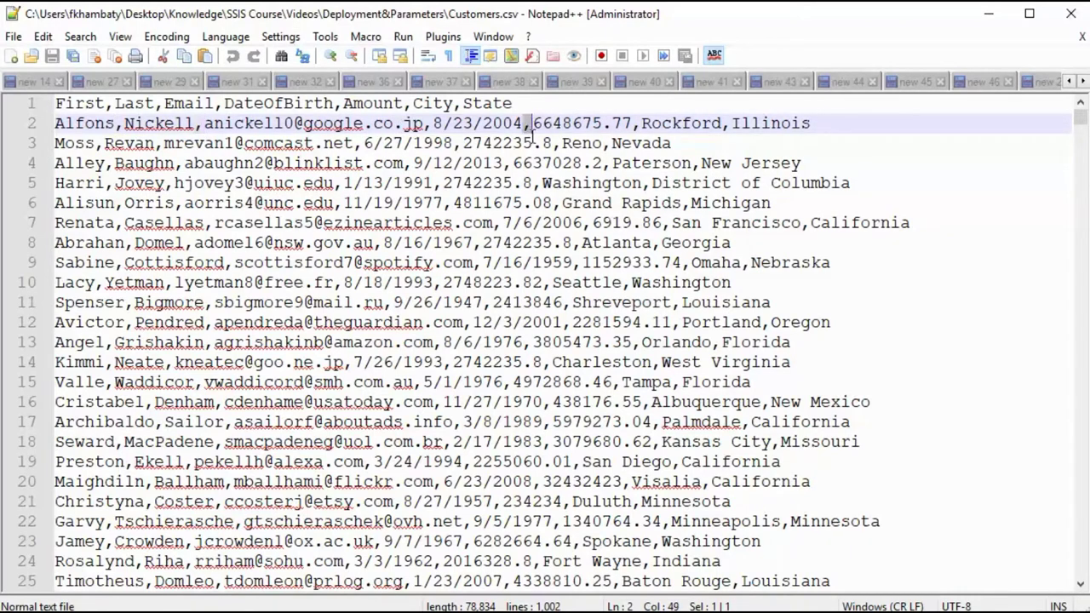
click(992, 19)
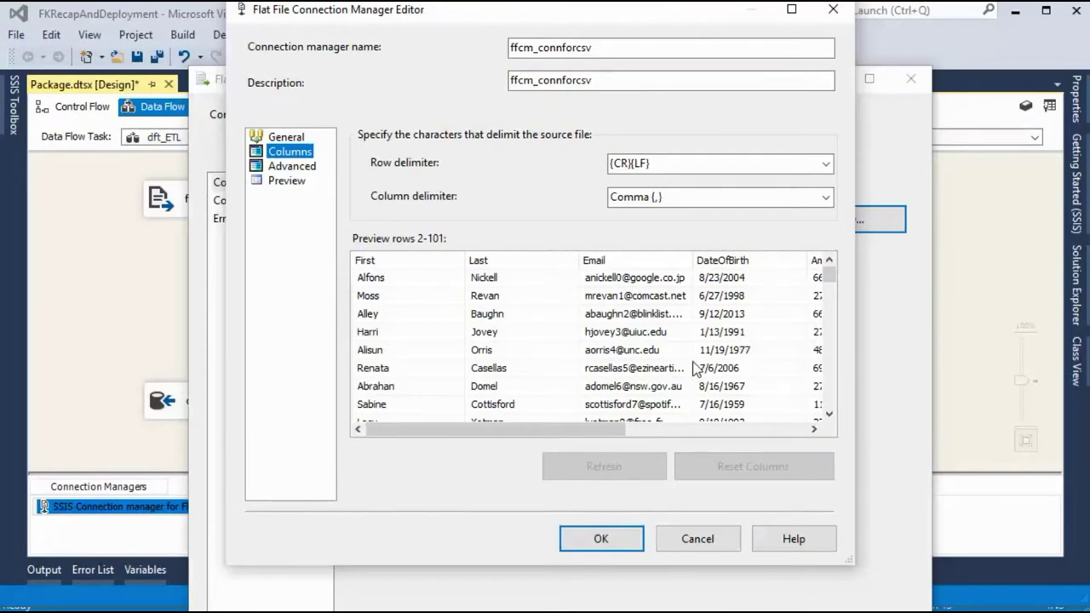
click(825, 198)
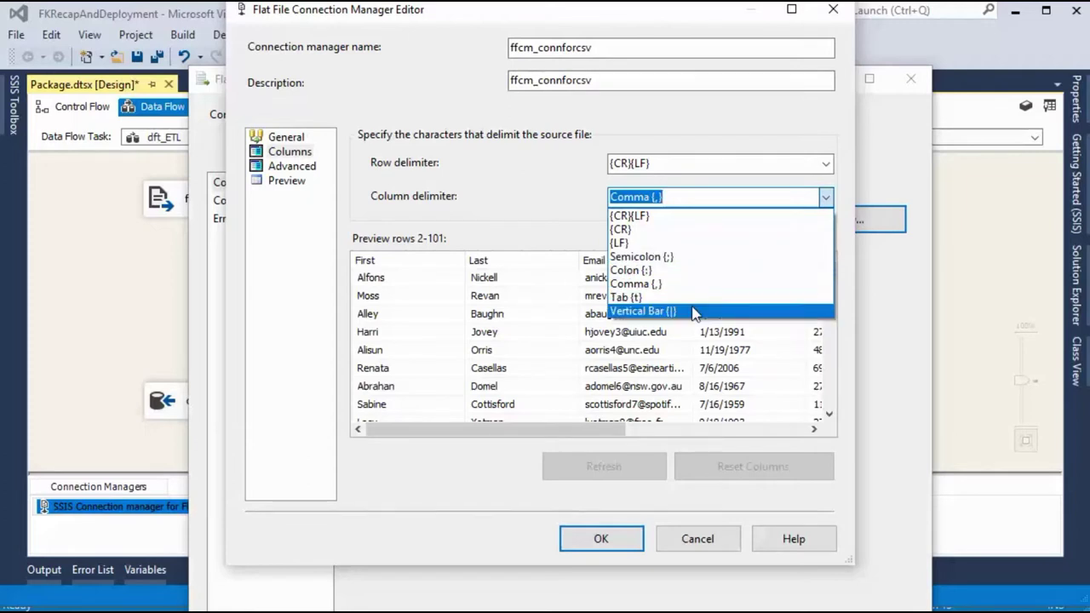
click(678, 193)
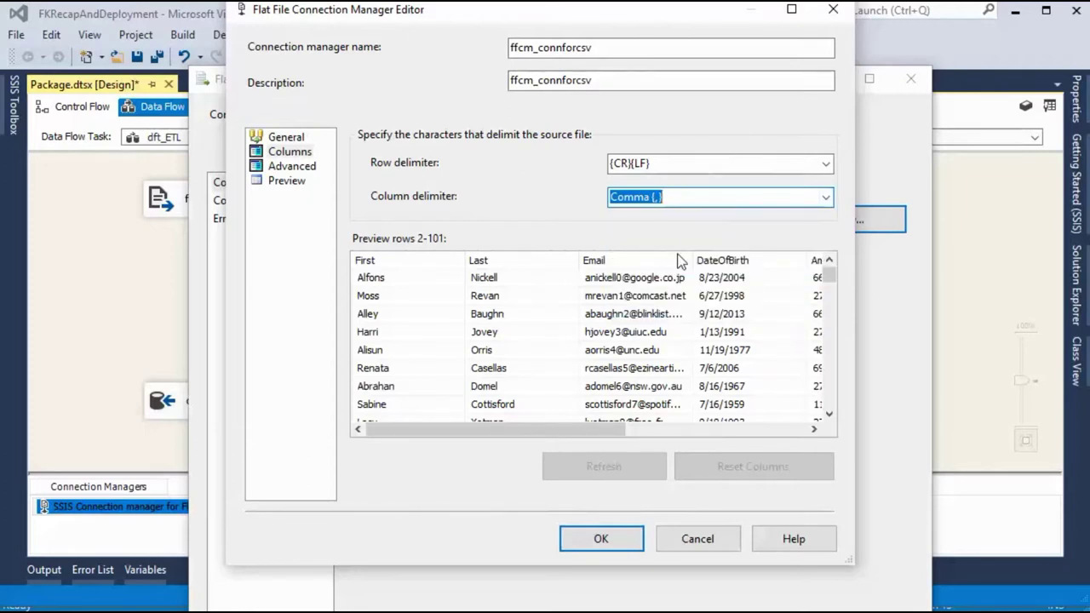
Review the data preview and each column's advanced properties from First to State, and check the sample rows in Notepad++
click(306, 171)
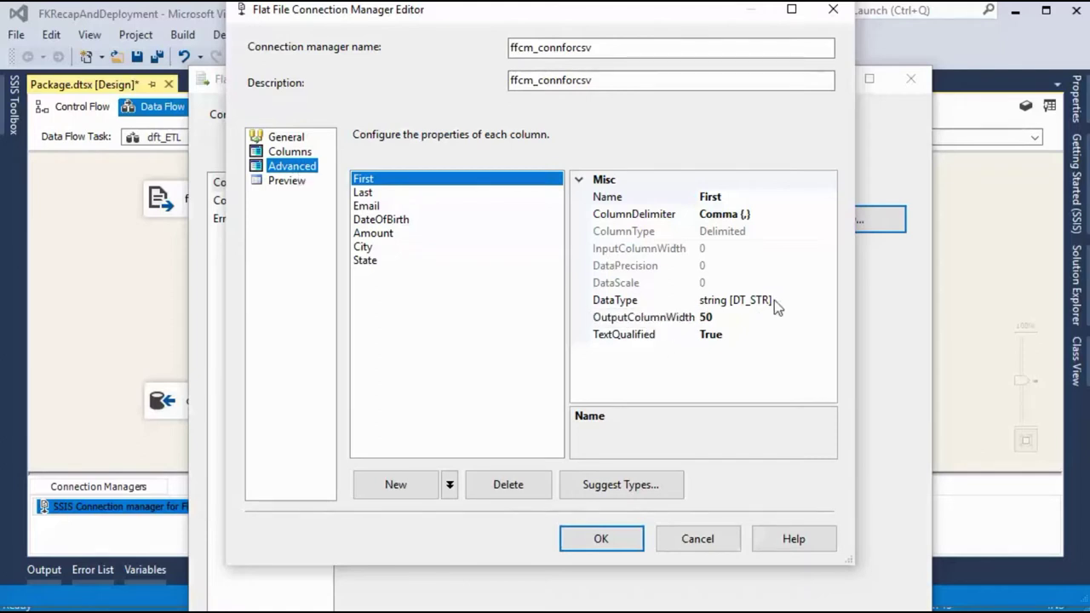
click(287, 180)
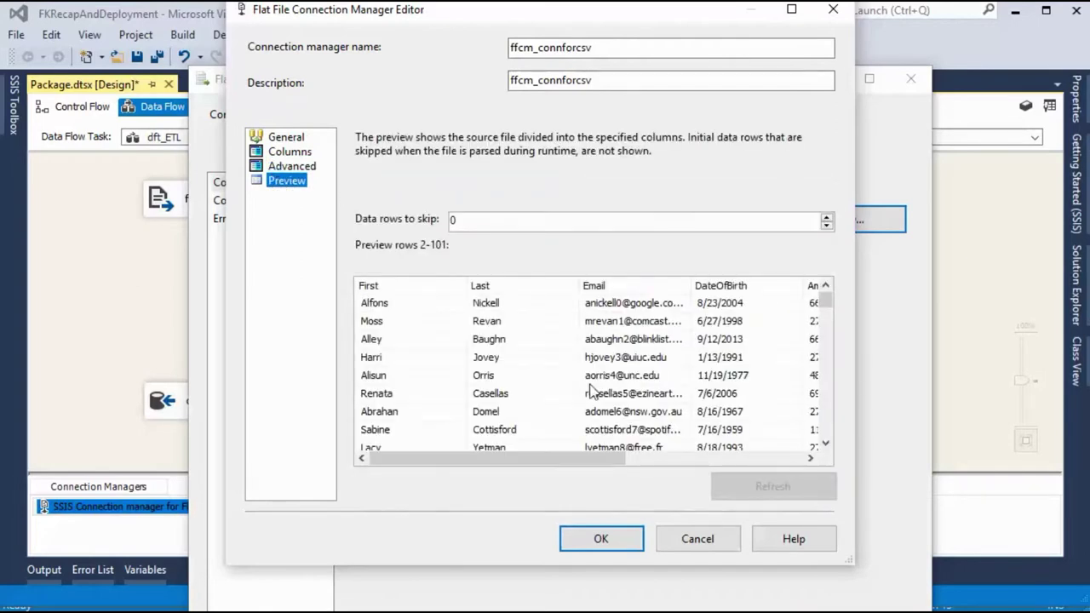
click(300, 170)
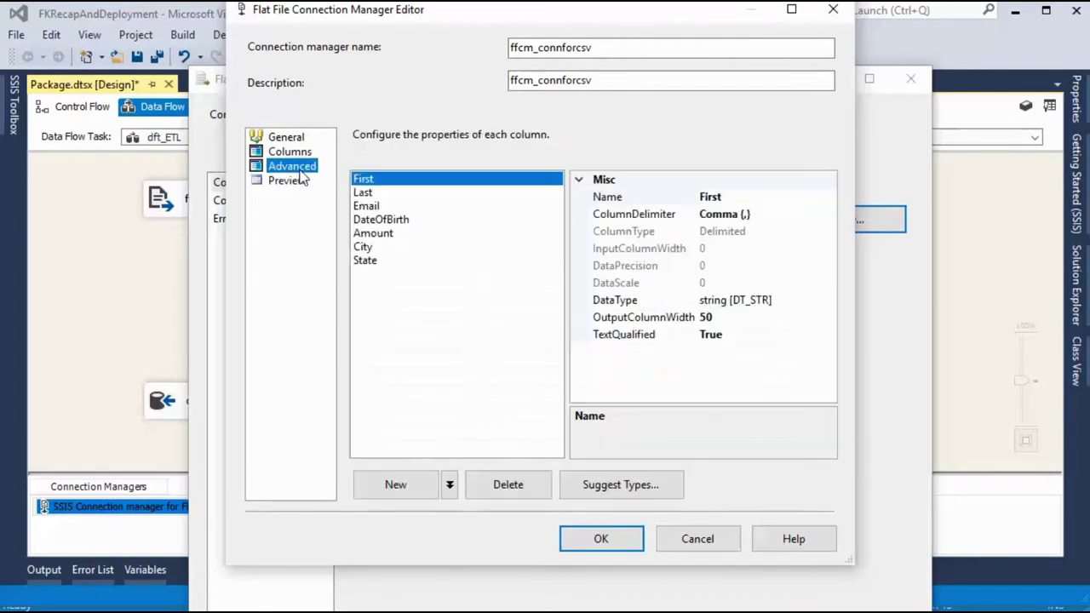
click(365, 193)
click(365, 208)
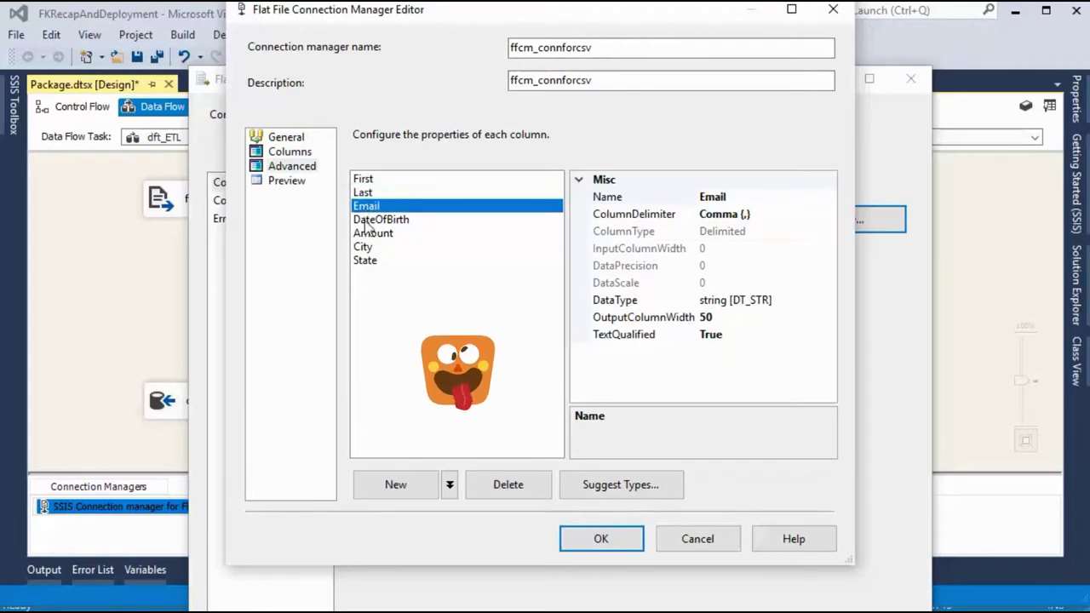
click(364, 219)
click(365, 234)
click(368, 261)
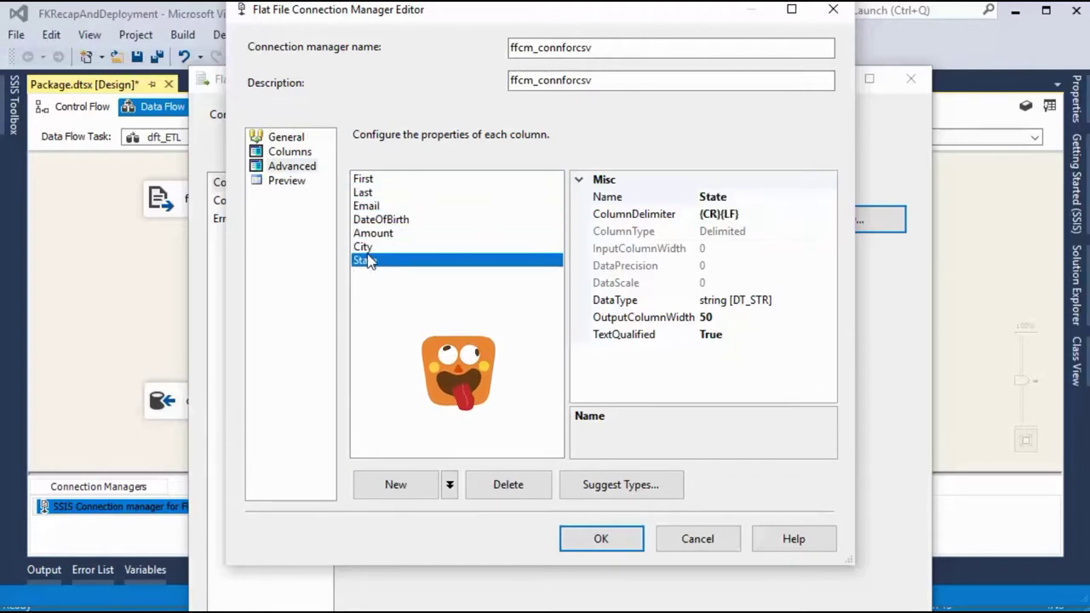
click(363, 247)
click(367, 235)
click(368, 220)
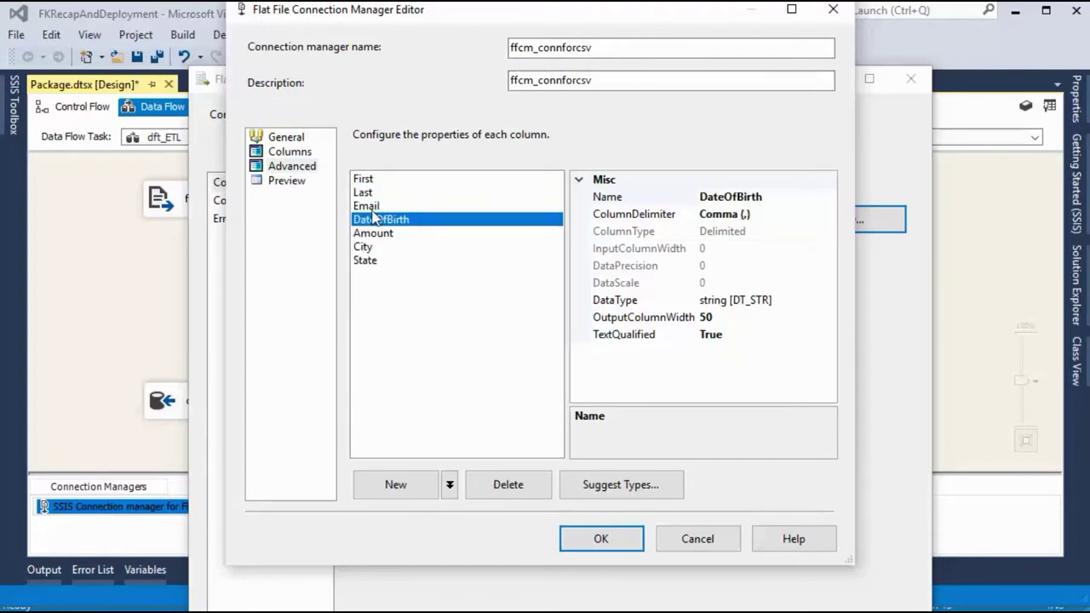
click(367, 206)
click(365, 193)
click(364, 179)
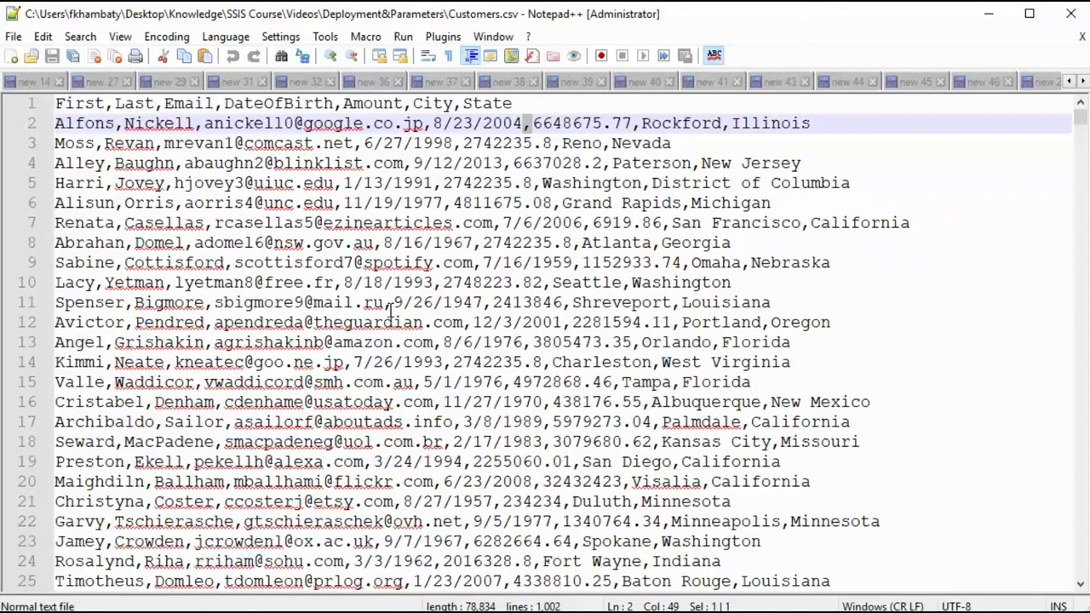
click(989, 14)
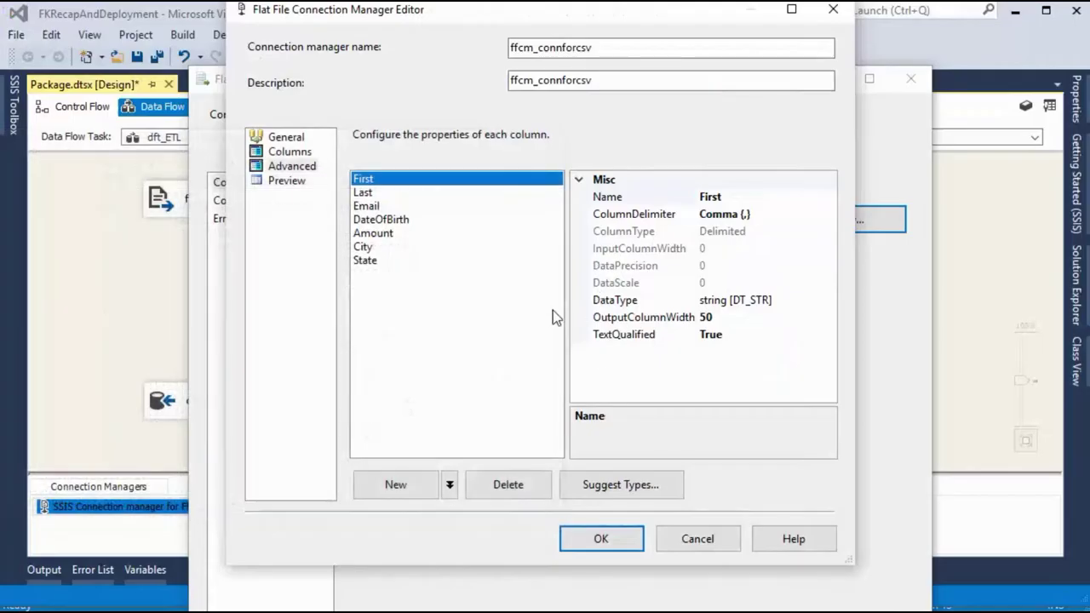
Check the data types of the Amount and DateOfBirth columns, and cancel the ffcm_connforcsv connection manager
click(364, 234)
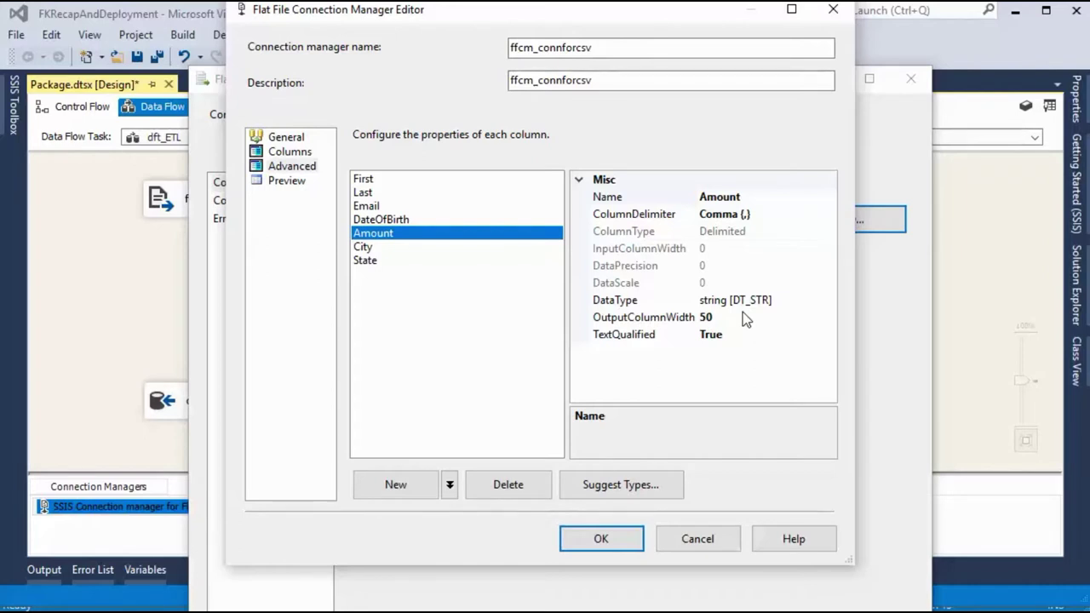
click(378, 220)
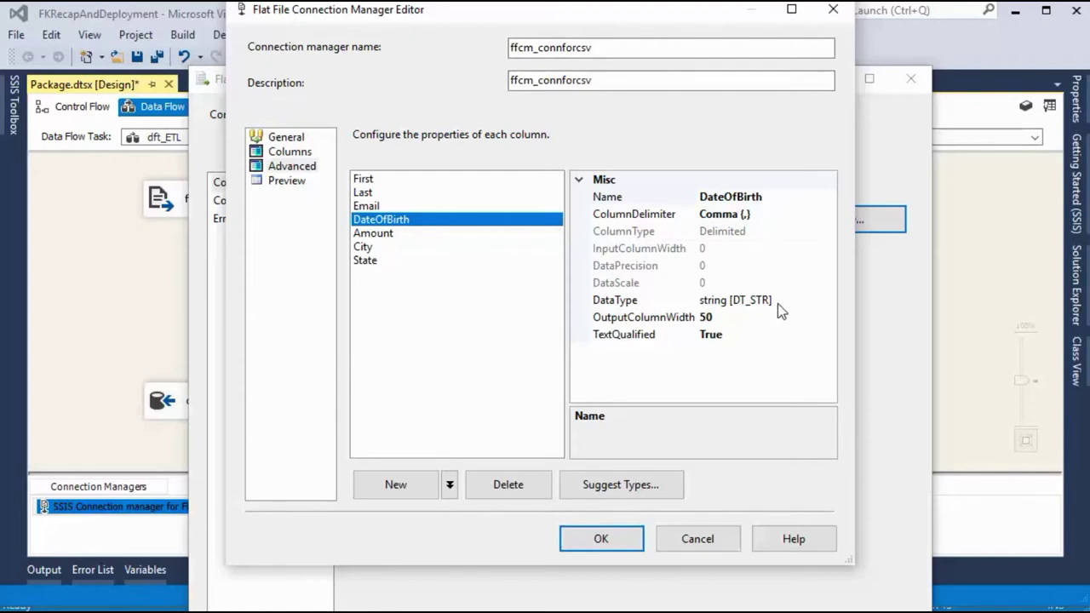
click(696, 539)
Start a new flat file connection manager with ffcm_ConnManager as both its name and description
drag(539, 78, 539, 2)
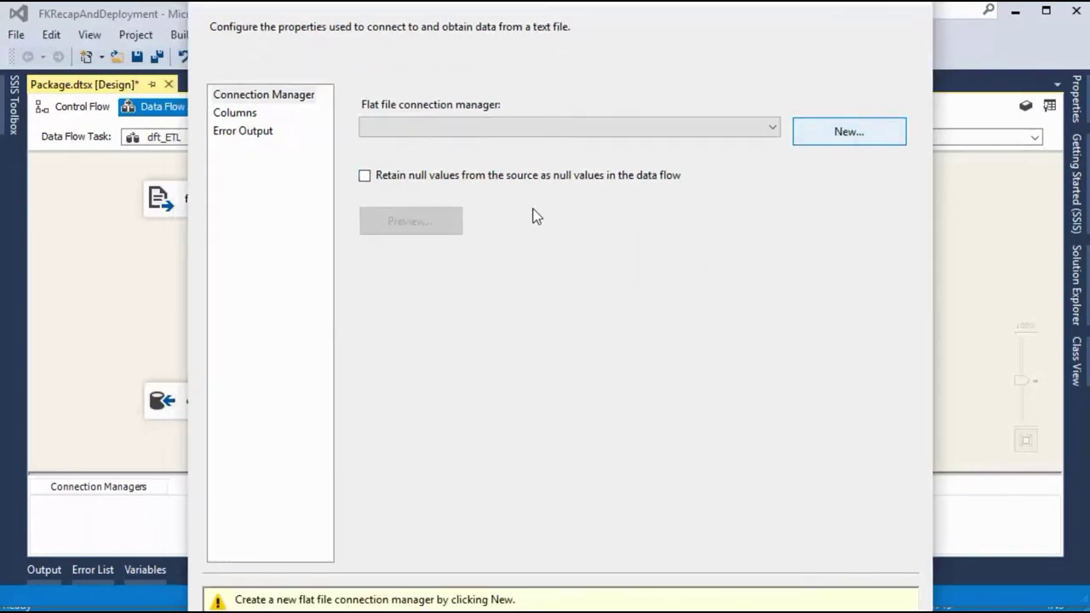
text(f)
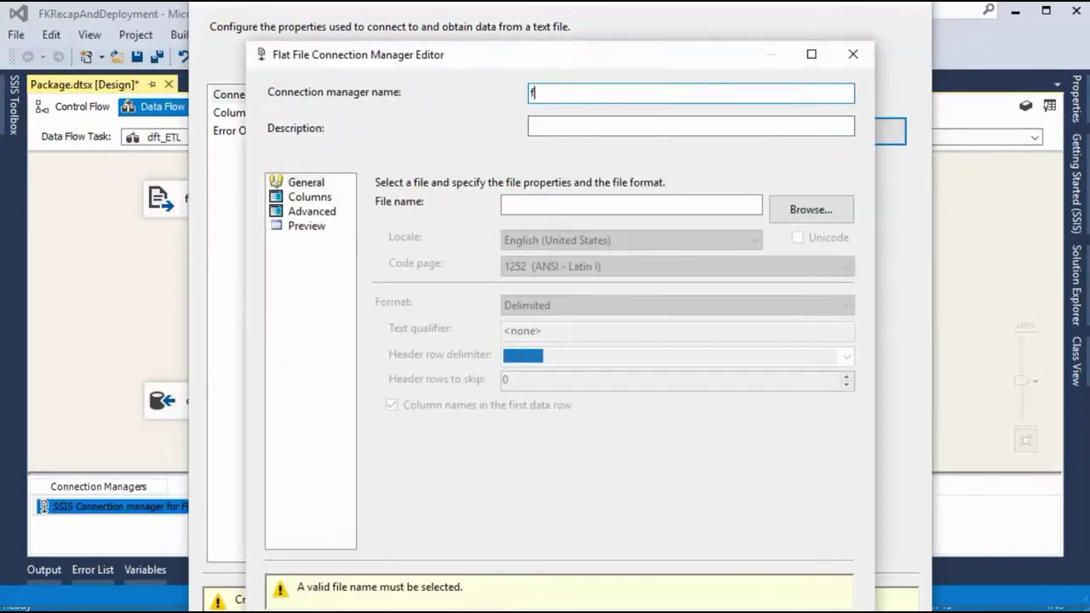
text(fcm_ConnManager)
key(ctrl+a)
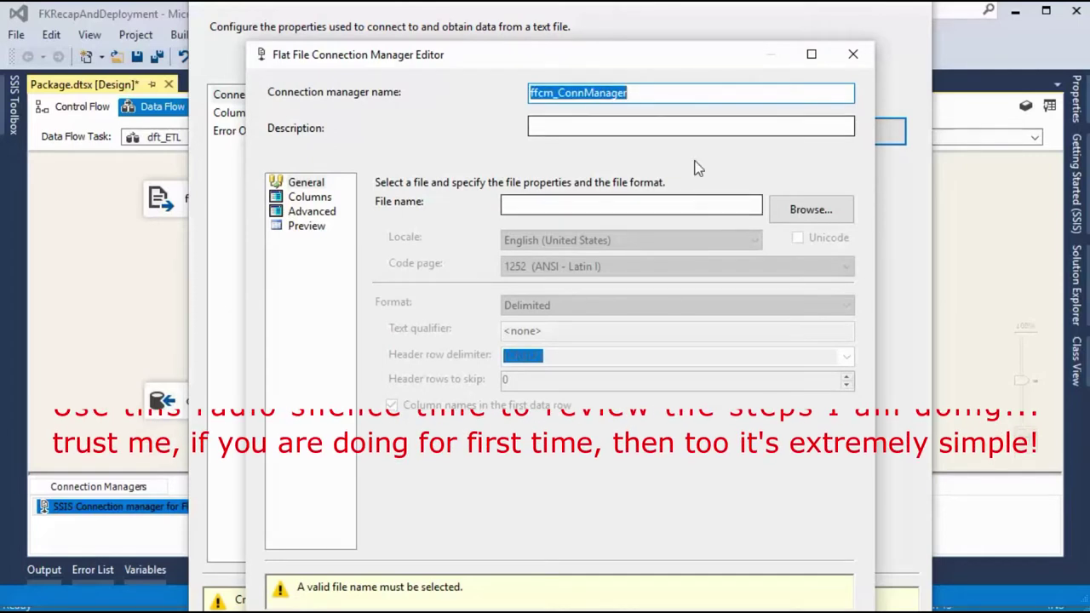
key(ctrl+c)
click(665, 126)
key(ctrl+v)
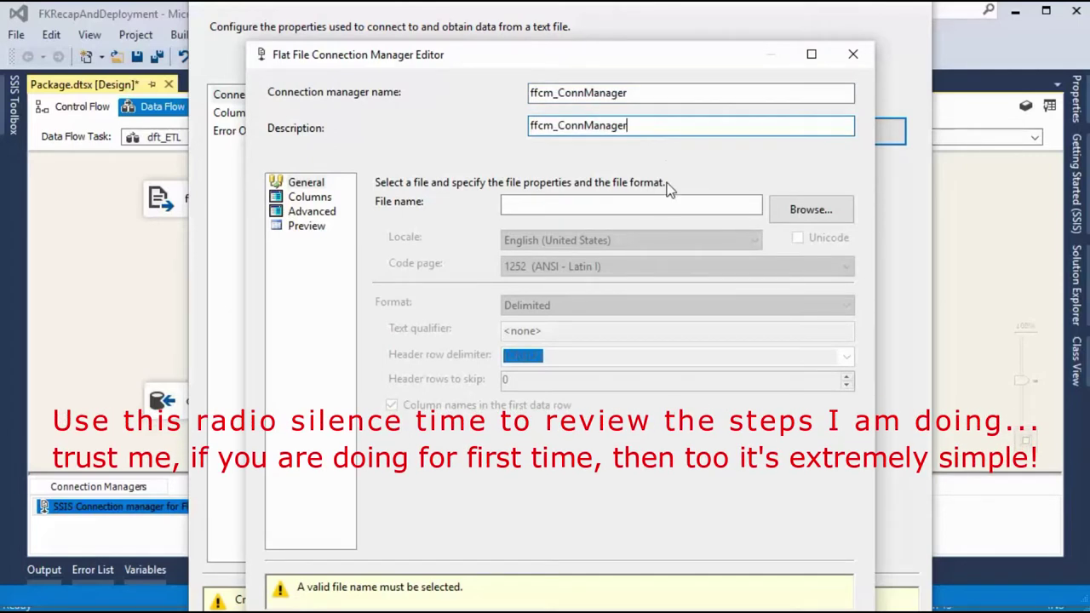
Browse to the Deployment&Parameters folder, filter it to CSV files, and choose Customers.csv as the connection manager's file
click(809, 213)
click(797, 114)
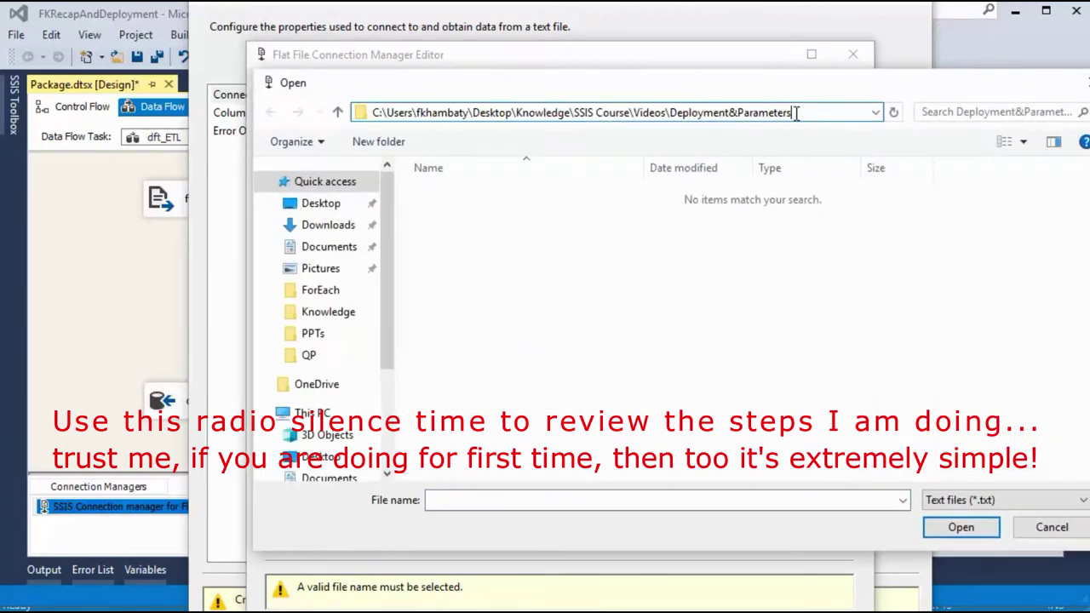
click(950, 500)
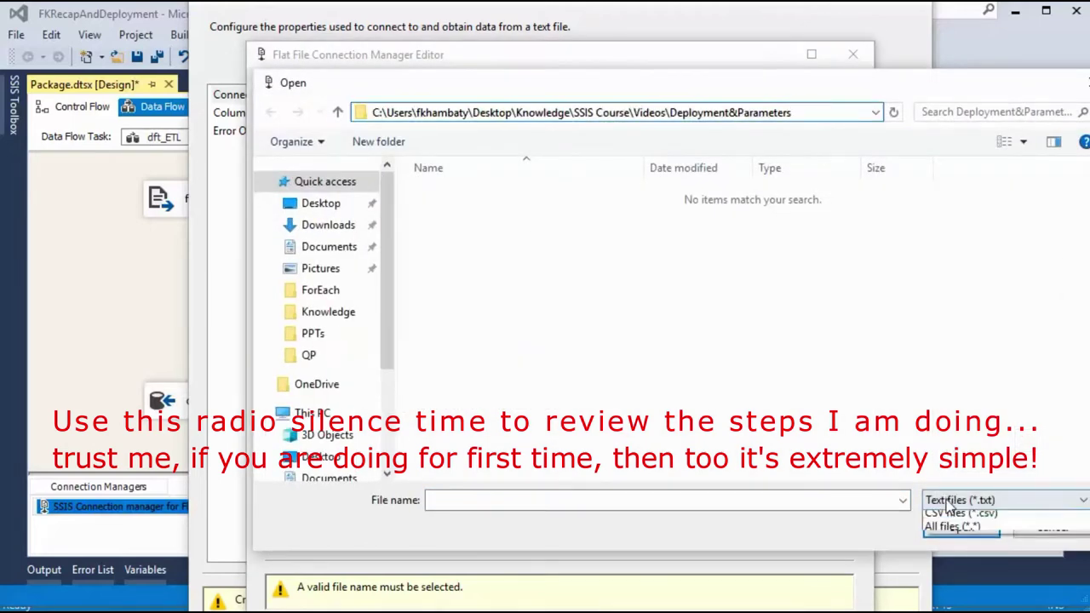
click(947, 533)
scroll(511, 383, down, 2)
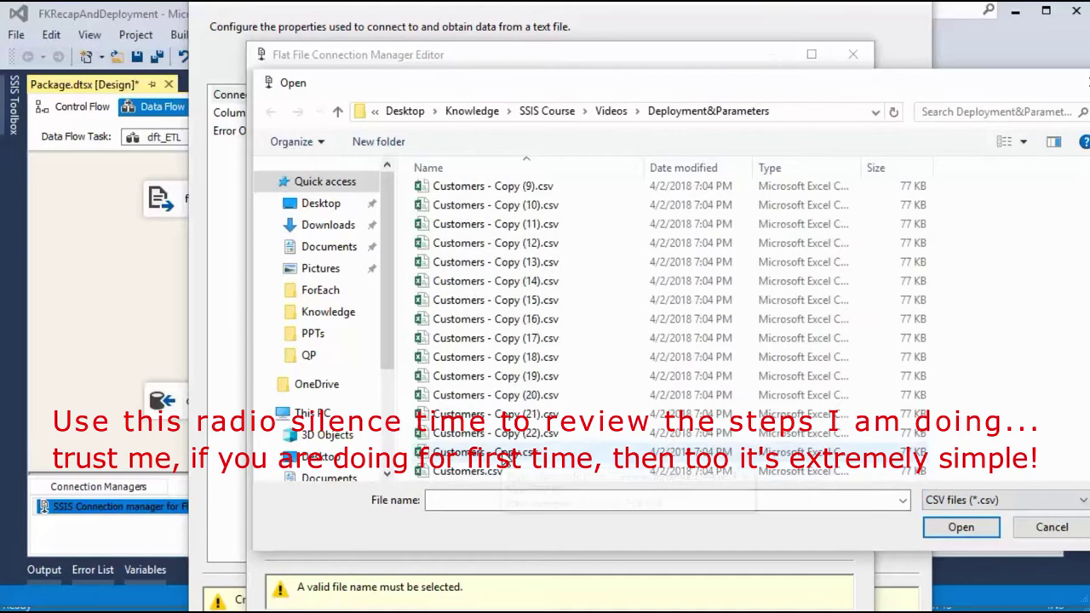
double_click(463, 470)
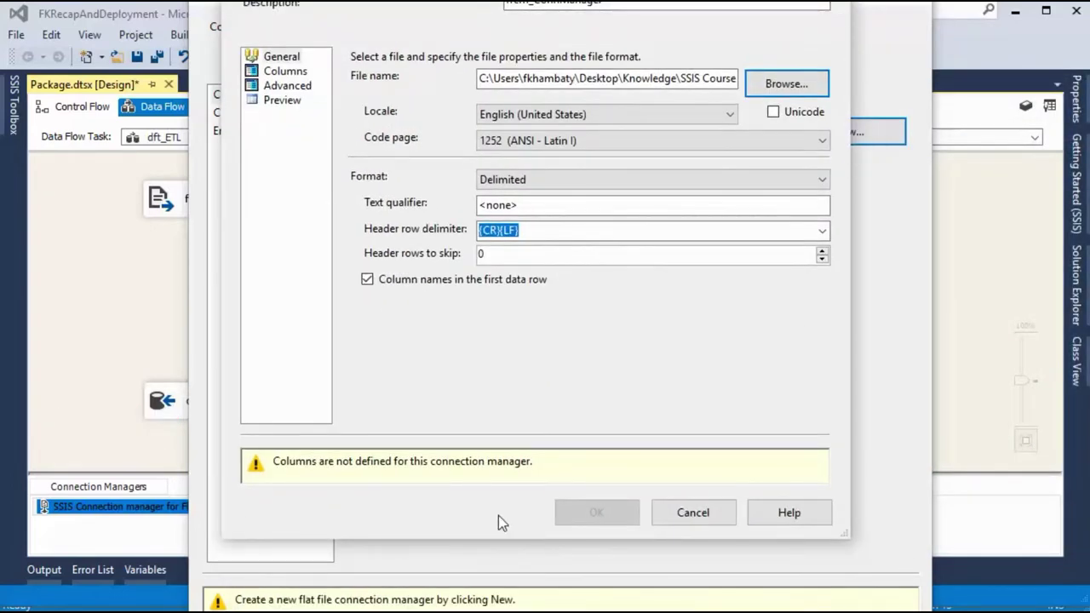
Load the columns of ffcm_ConnManager, look through its advanced properties and preview, and accept it as the flat file source's connection
click(285, 71)
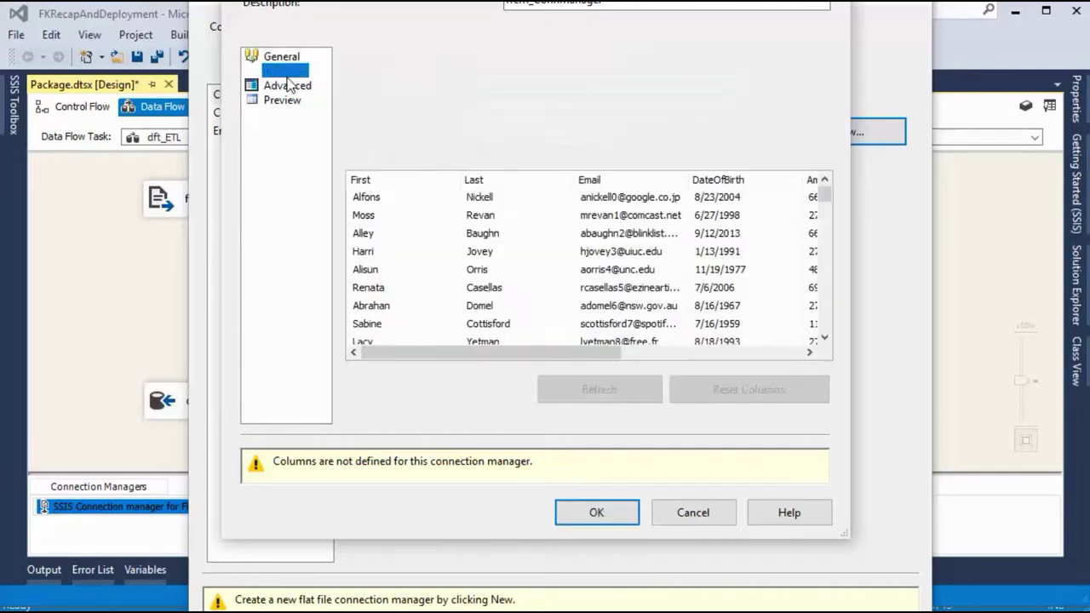
click(287, 85)
click(282, 99)
click(606, 451)
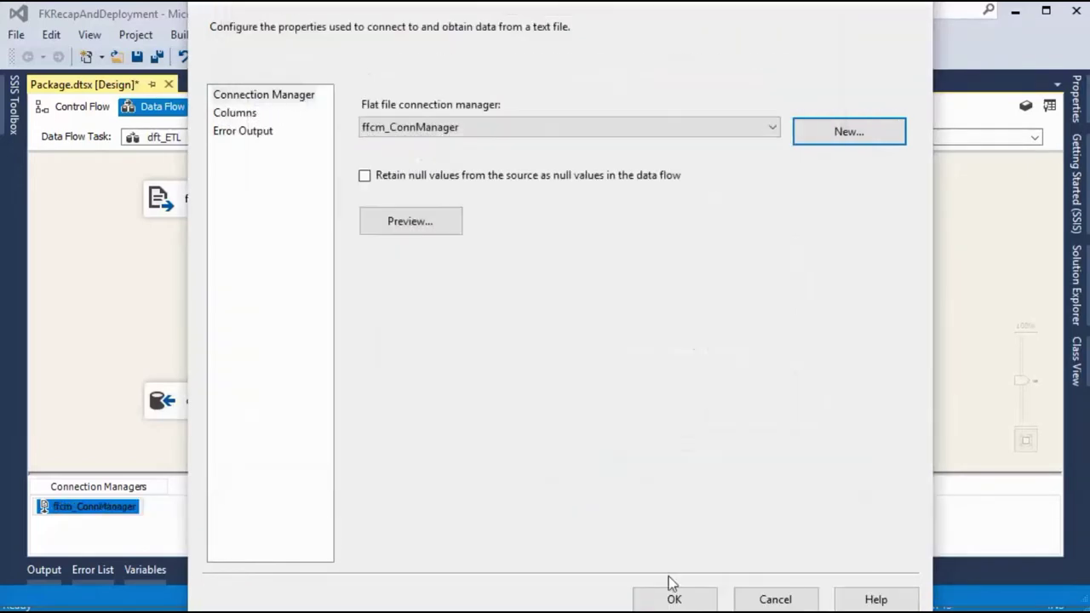
click(674, 600)
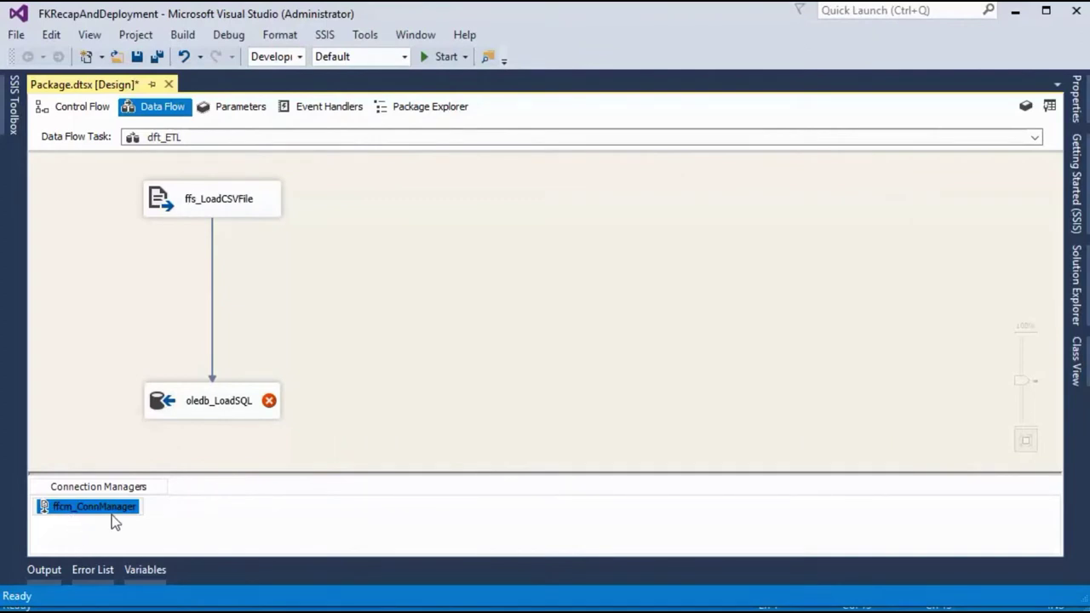
Switch to SQL Server Management Studio, look up the server name in the Database Engine connection dialog, and return to the package in Visual Studio
click(352, 261)
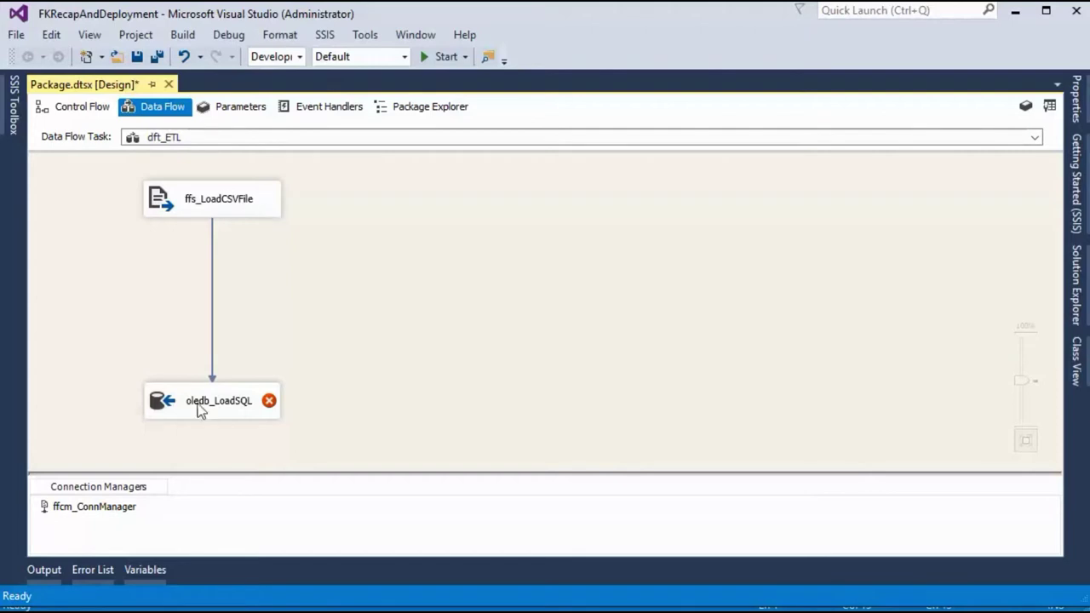
mouse_move(231, 403)
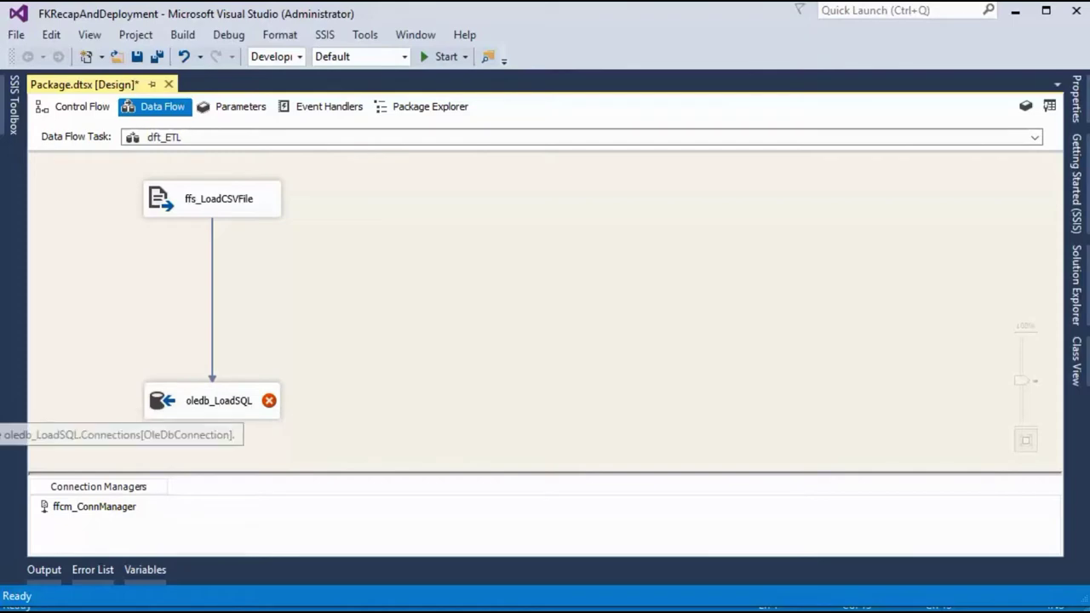
key(alt+Tab)
click(45, 132)
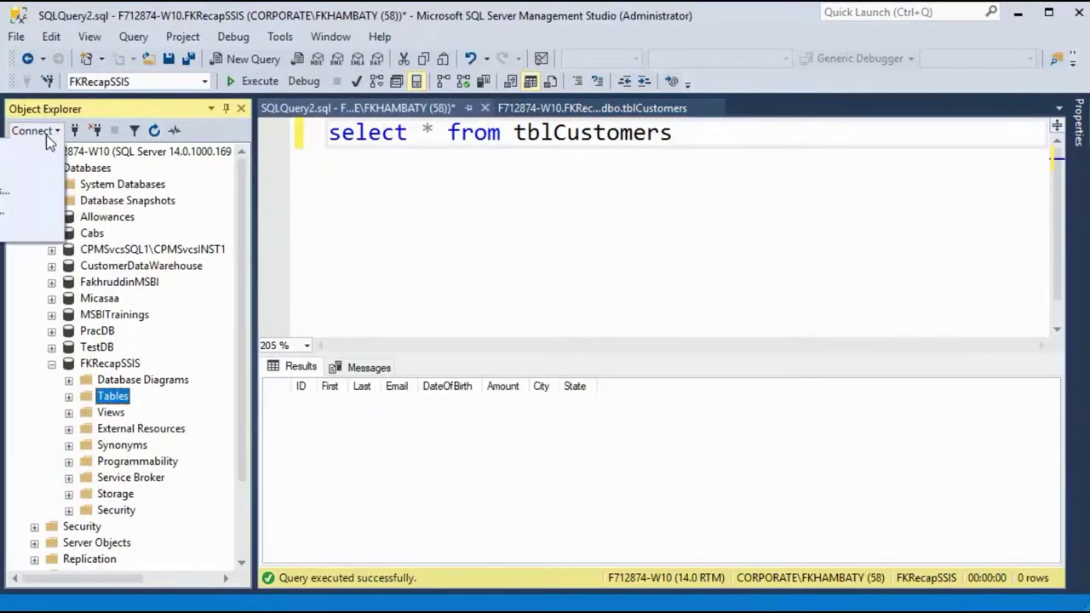
click(34, 153)
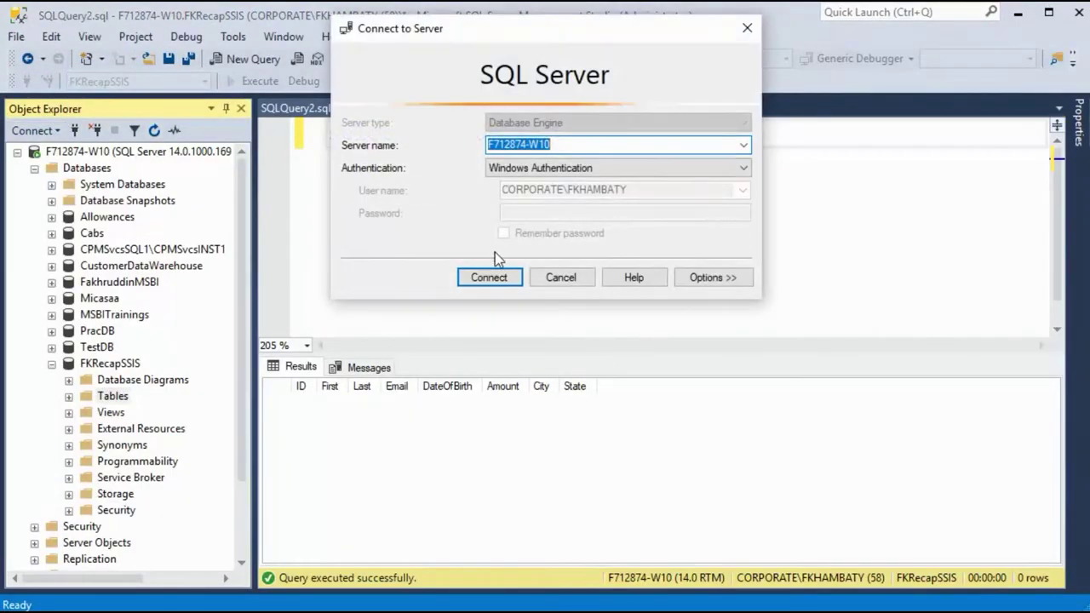
click(562, 279)
click(1019, 15)
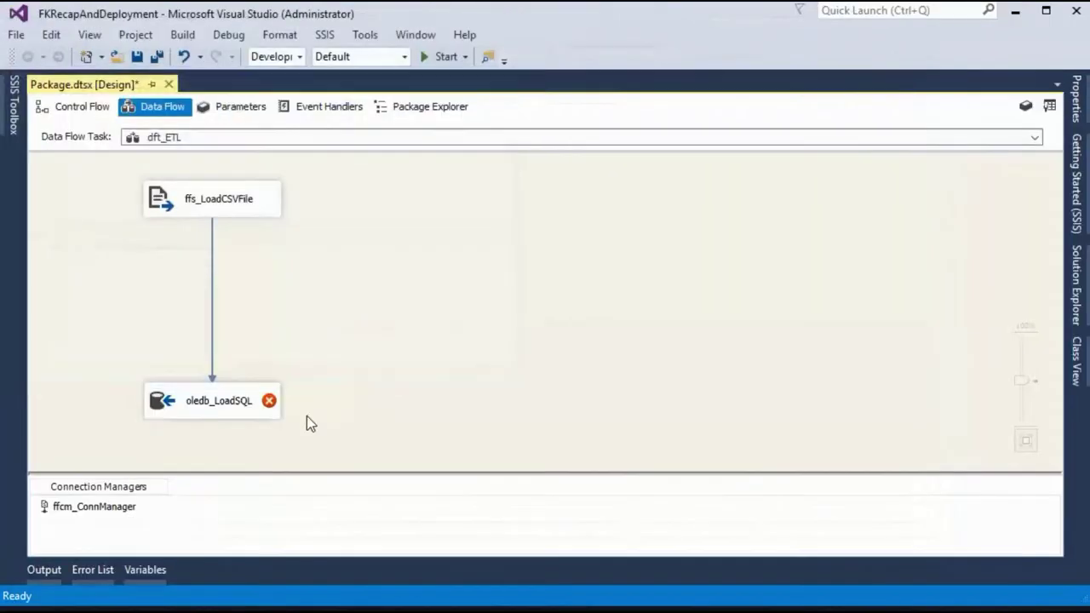
Edit oledb_LoadSQL, start assigning it an OLE DB connection manager, and delete the saved FakhruddinMSBI data connection
right_click(205, 401)
click(258, 154)
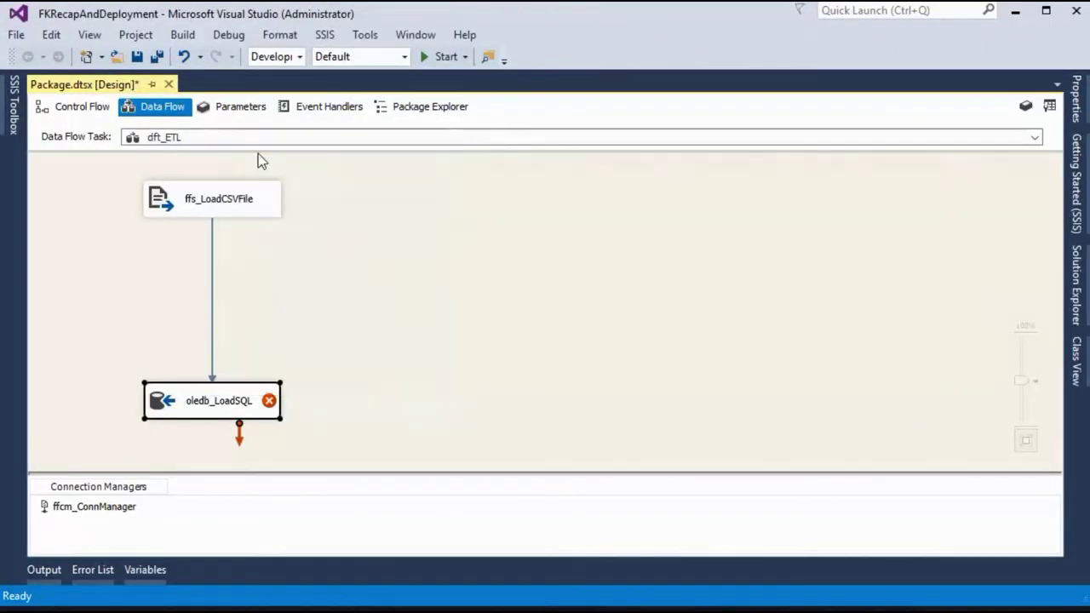
click(843, 193)
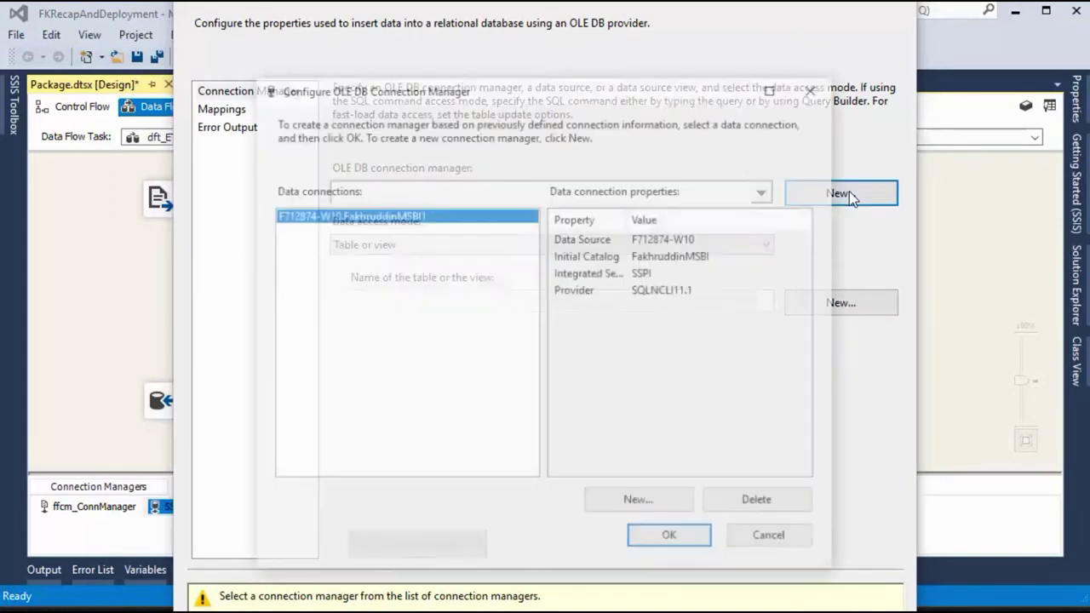
click(761, 502)
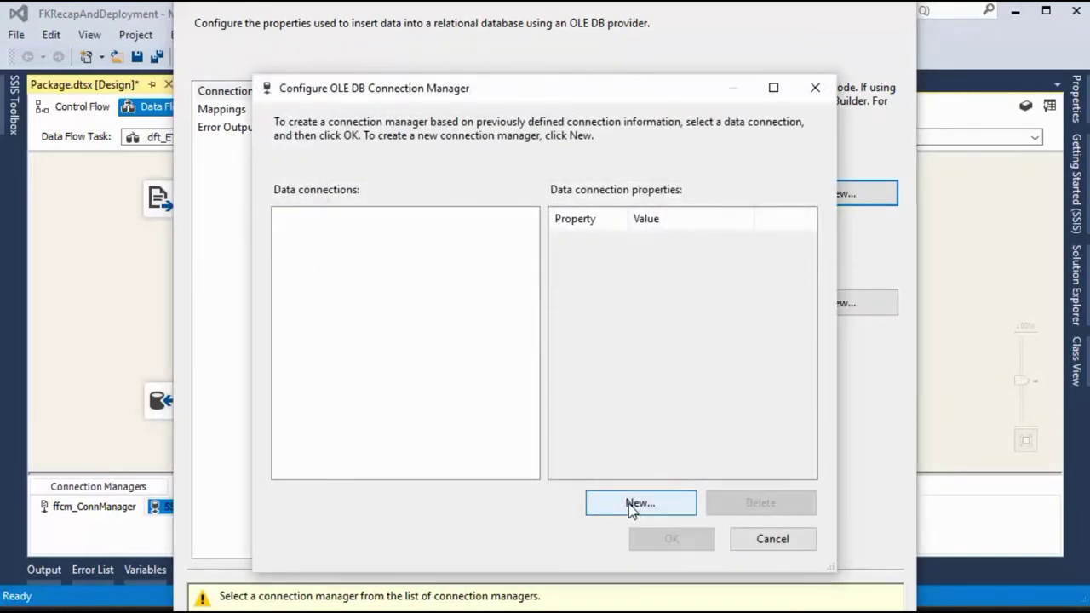
Start a new data connection to server F712874-W10 with Windows Authentication and select FKRecapSSIS as its database
click(639, 503)
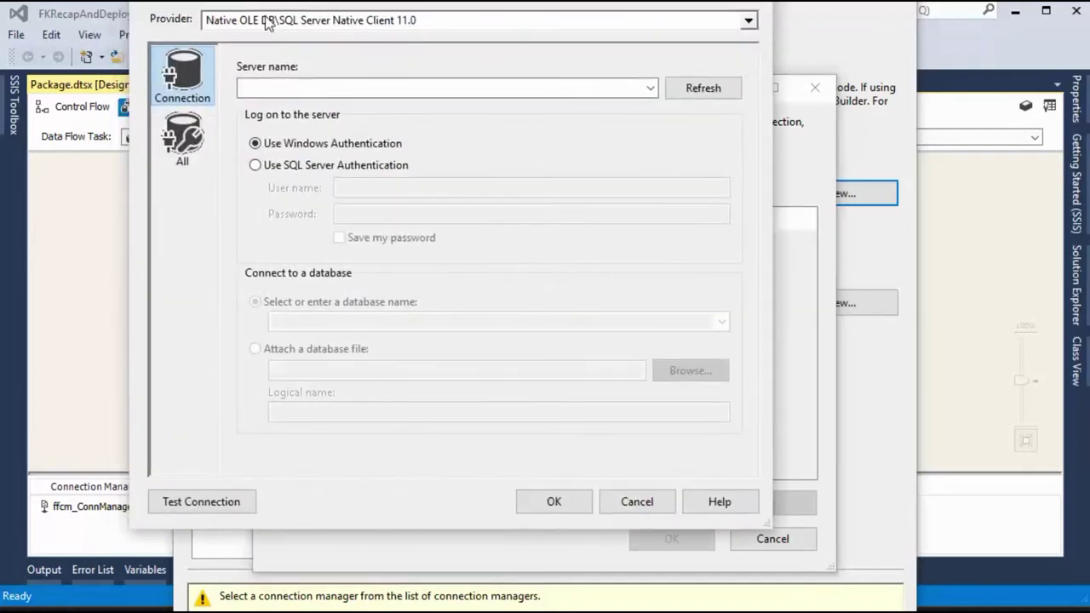
click(707, 198)
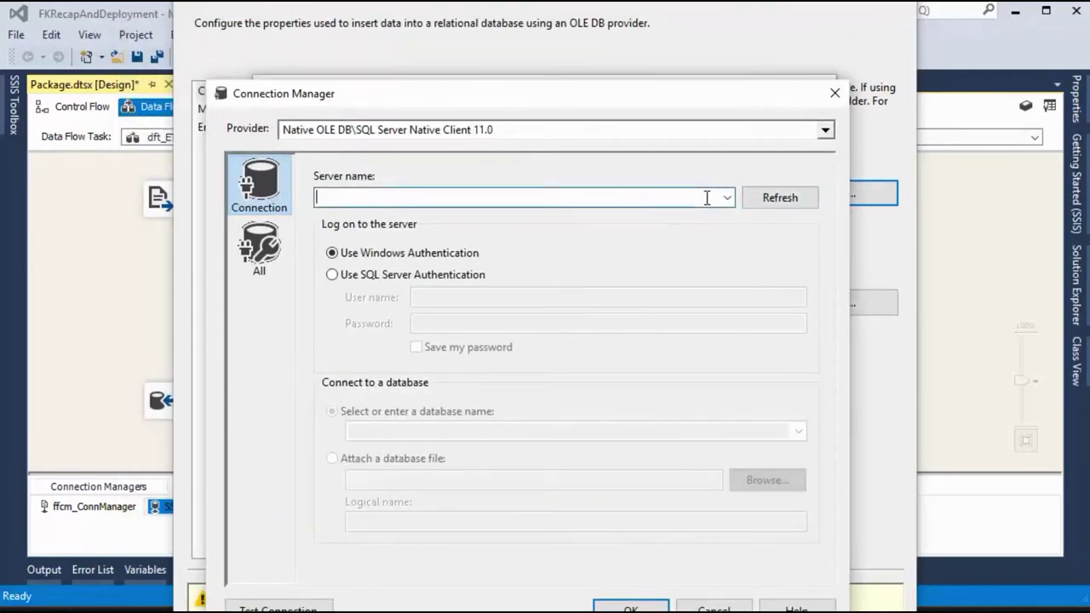
key(ctrl+v)
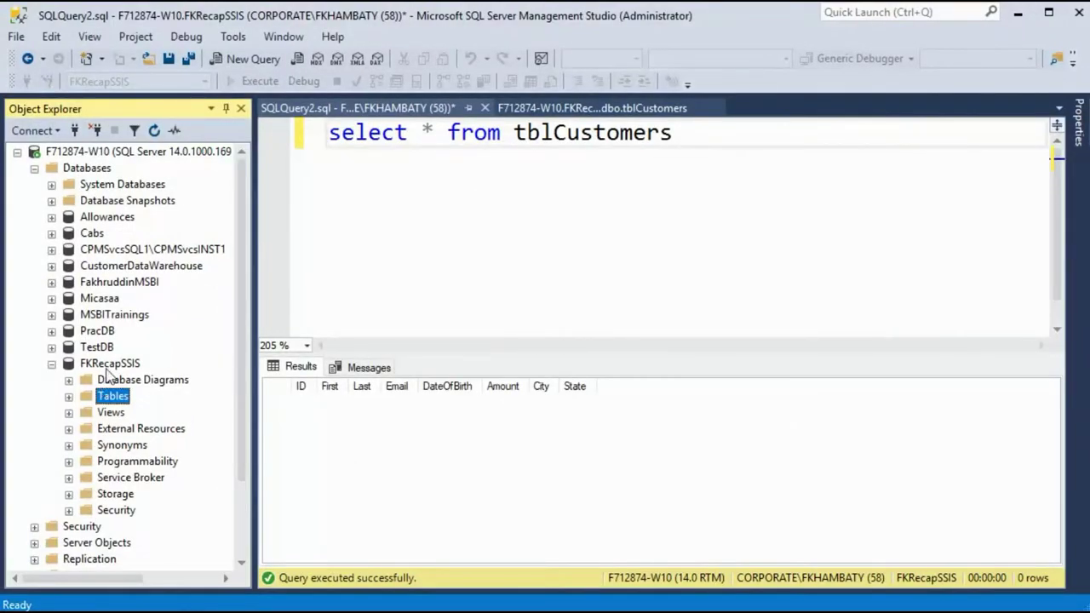
click(109, 366)
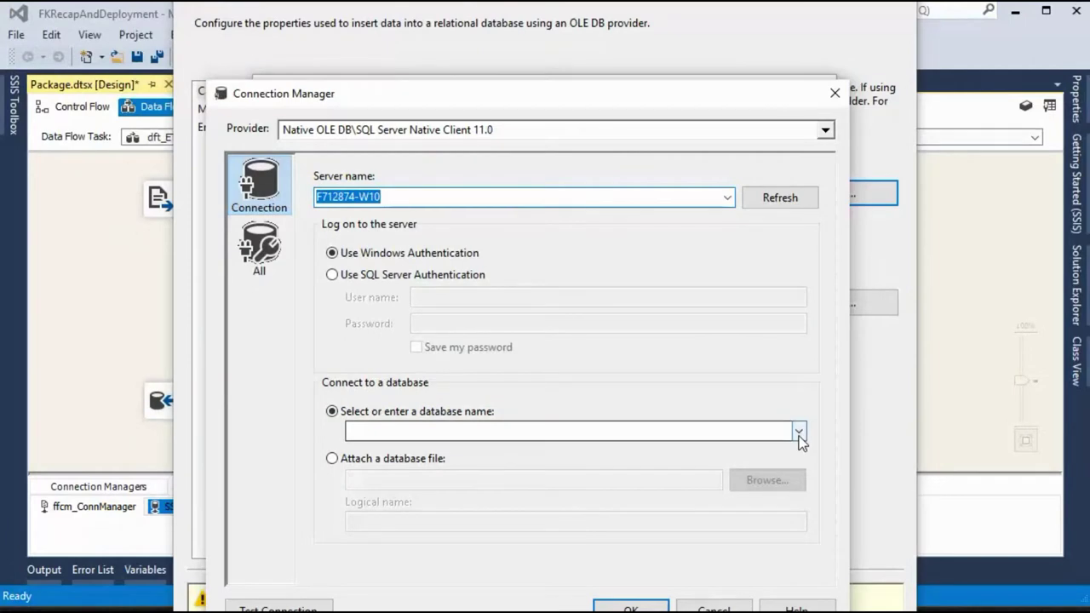
click(799, 432)
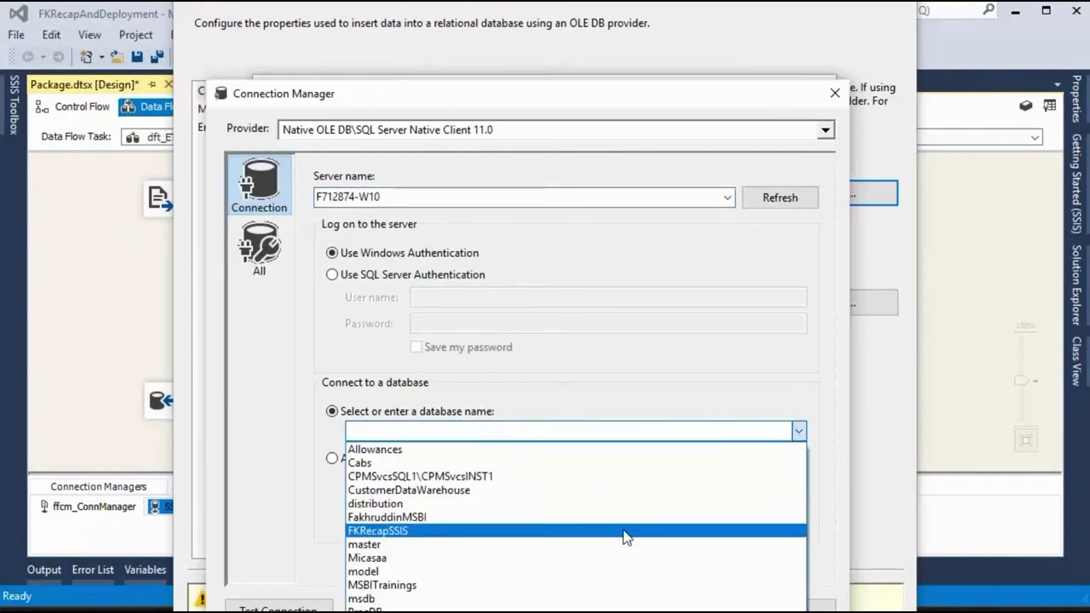
click(591, 531)
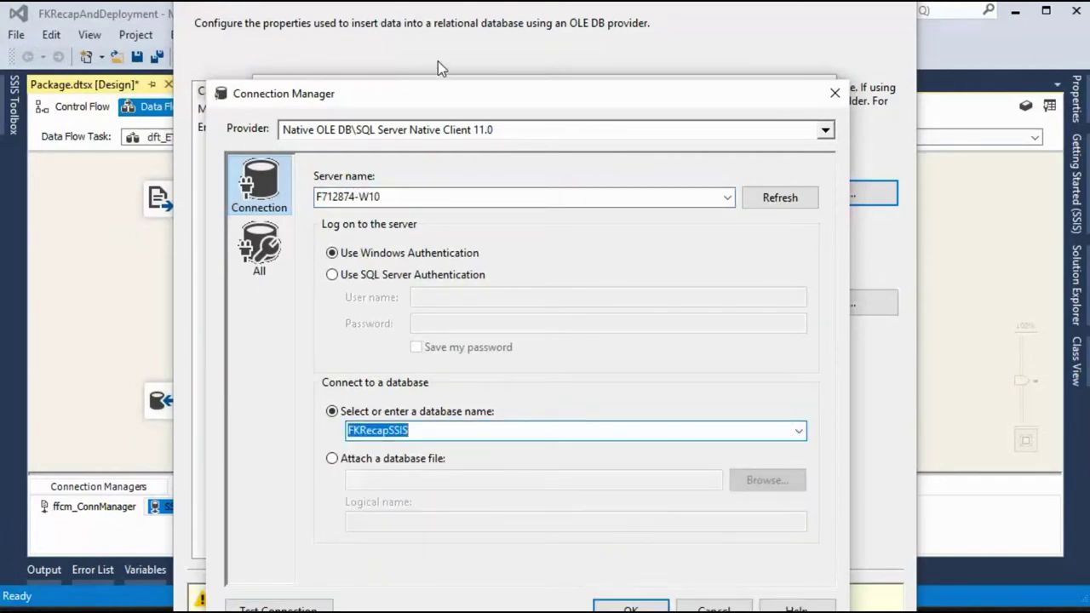
Test the FKRecapSSIS connection and accept it as the connection manager of the OLE DB destination
drag(430, 92, 449, 9)
click(297, 528)
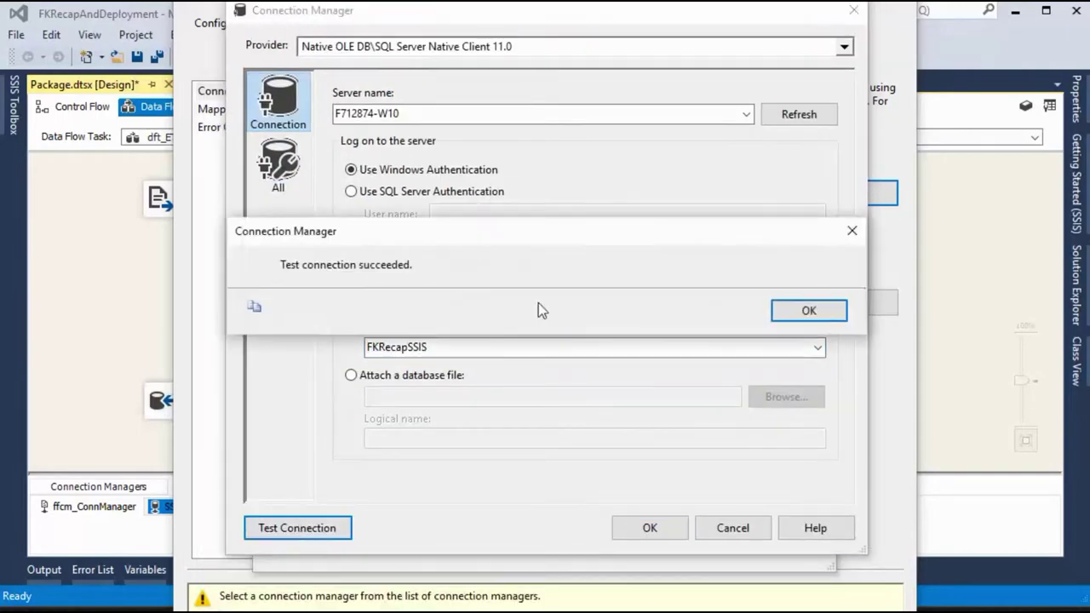
click(805, 310)
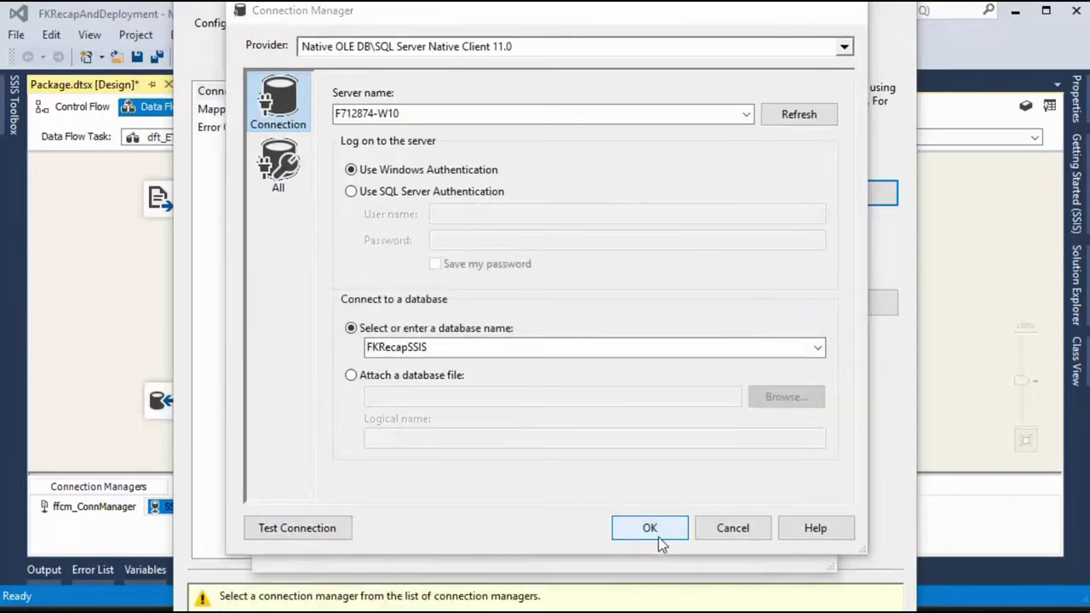
click(654, 532)
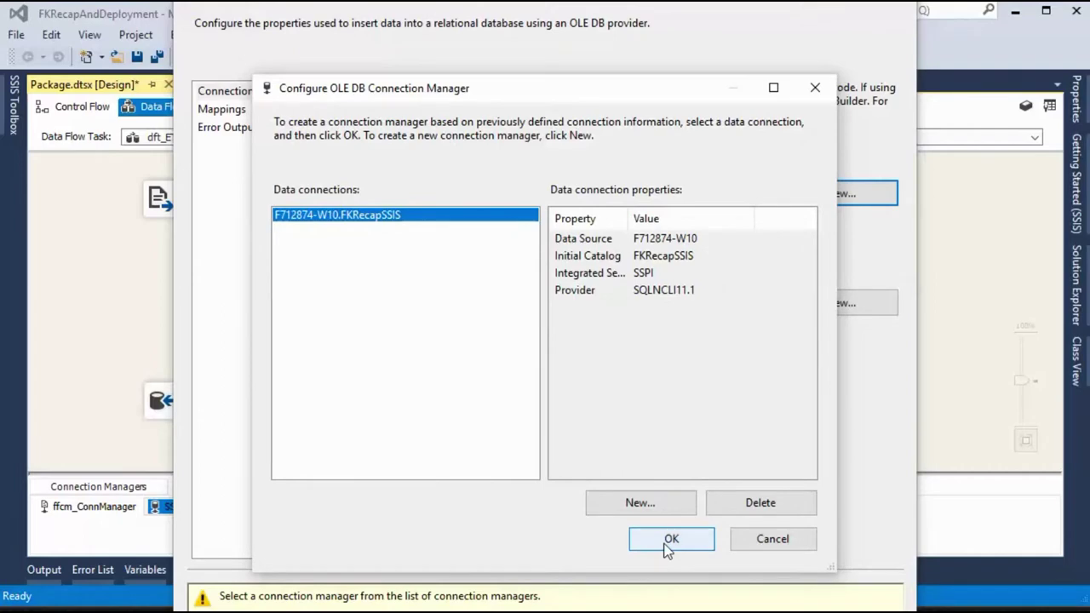
click(668, 543)
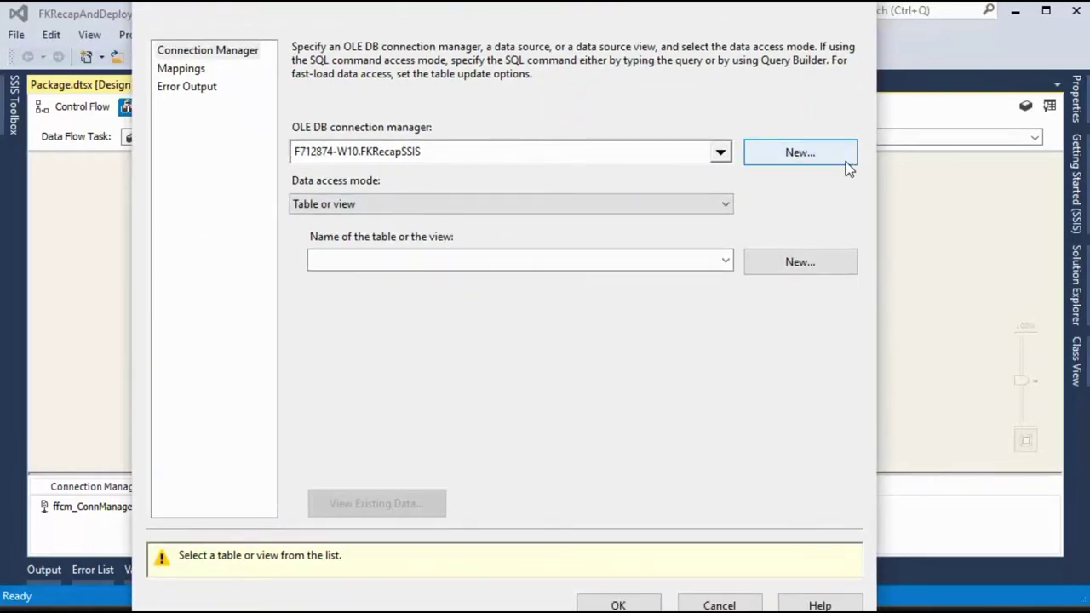
Choose [dbo].[tblCustomers] as the destination table and preview its existing data
click(726, 264)
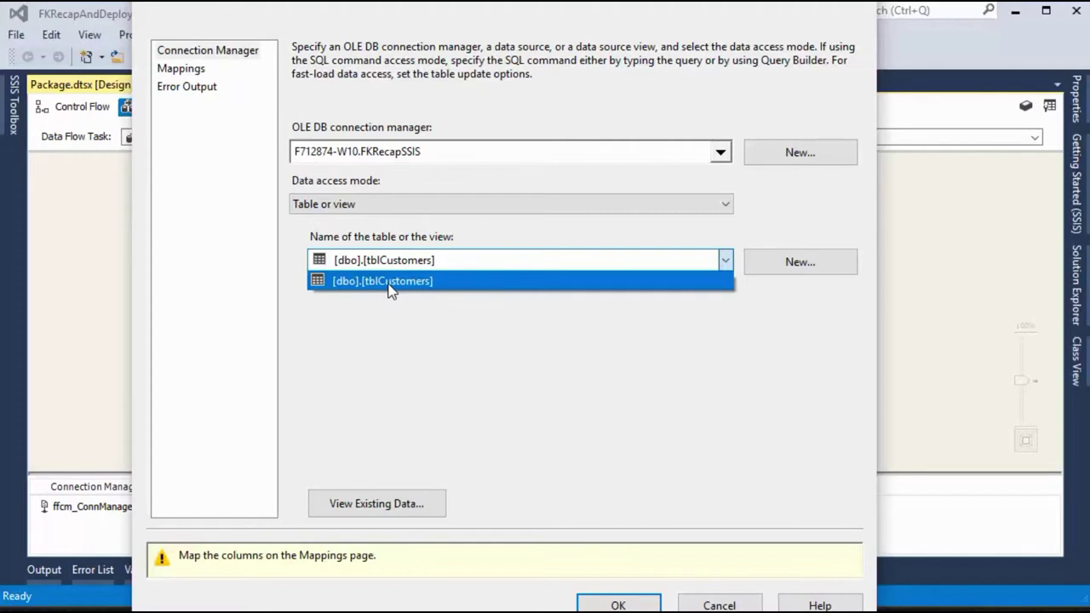
click(392, 285)
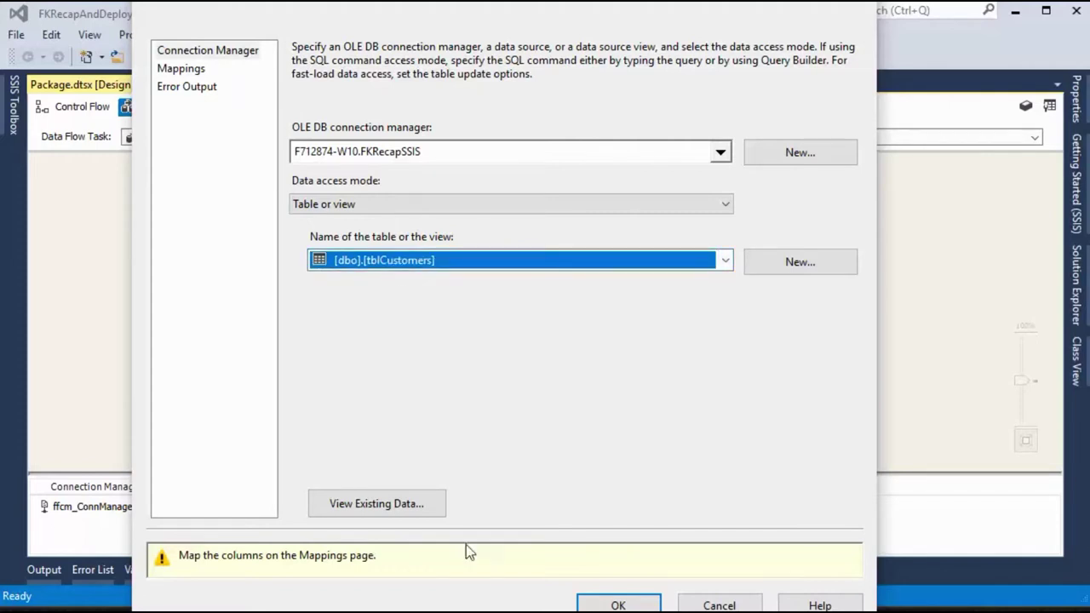
click(382, 515)
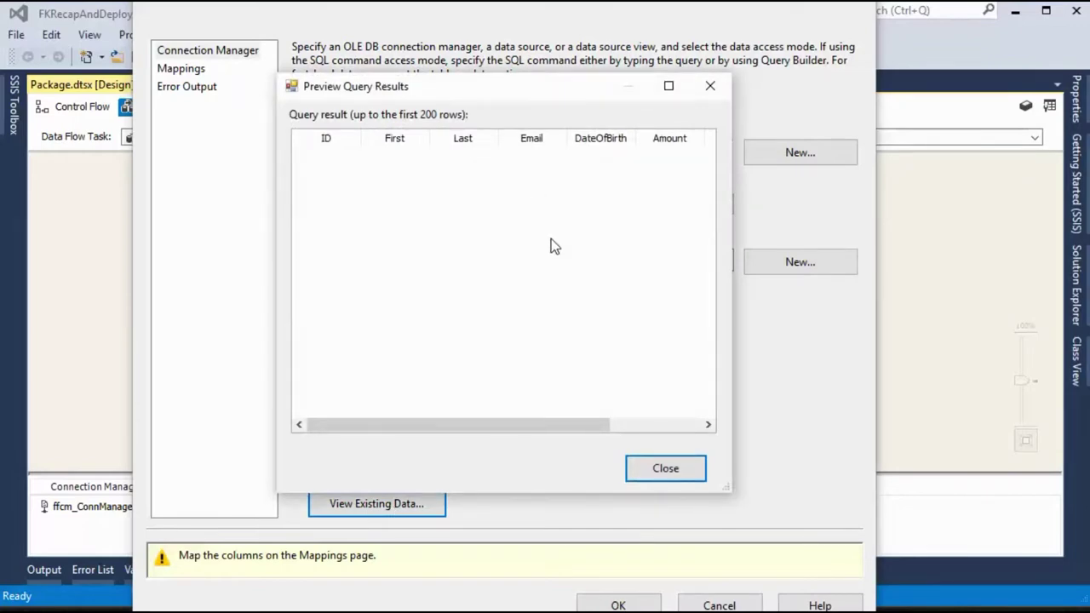
Switch to SQL Server Management Studio, rerun select * from tblCustomers, and return to Visual Studio to close the data preview
key(alt+Tab)
drag(500, 132, 449, 133)
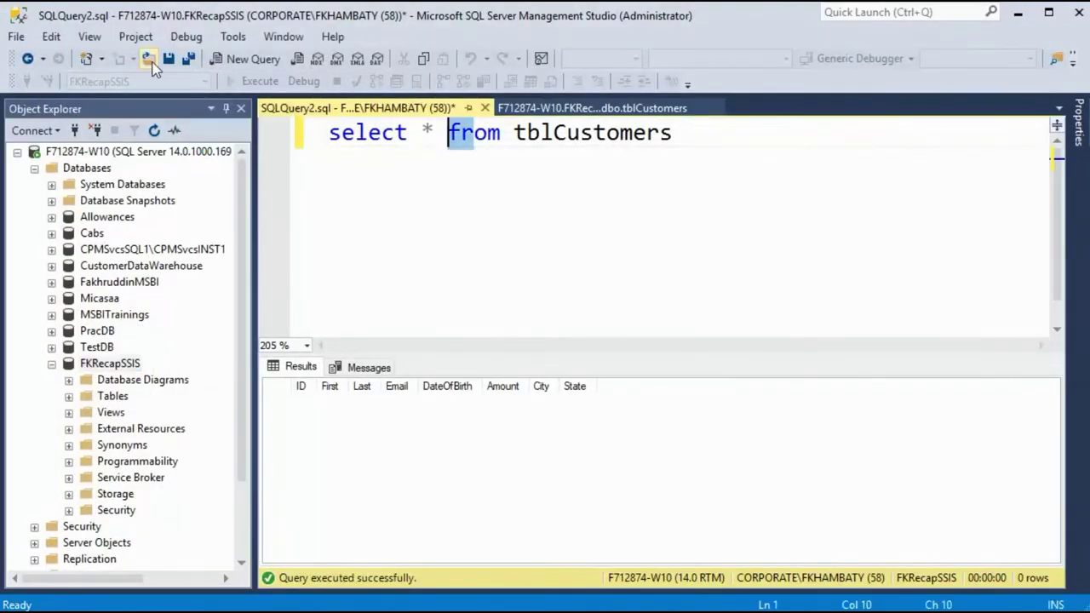
click(230, 75)
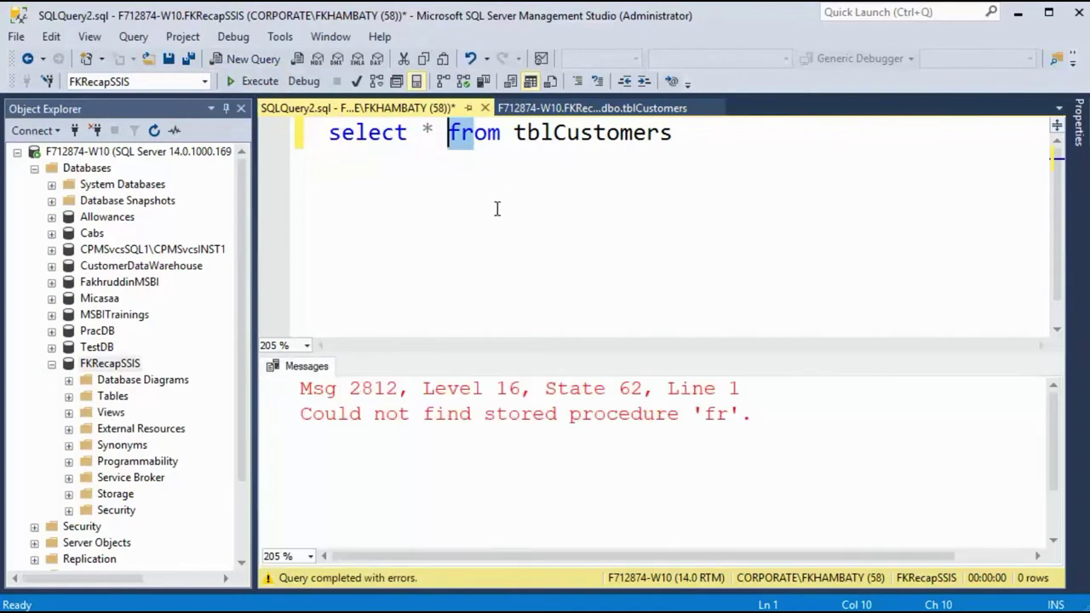
click(465, 232)
click(677, 167)
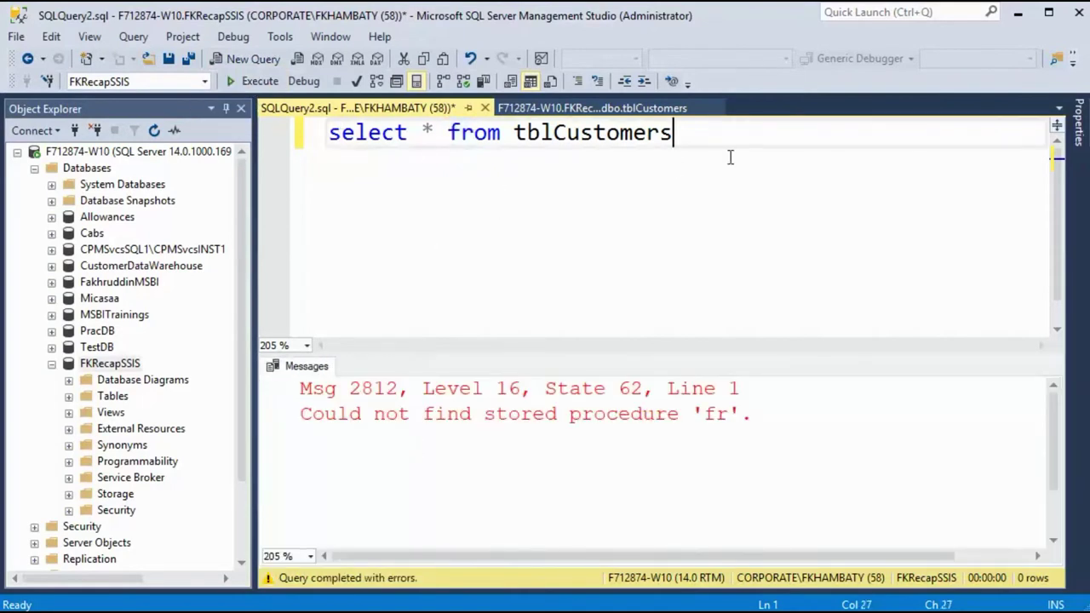
click(247, 81)
click(1018, 12)
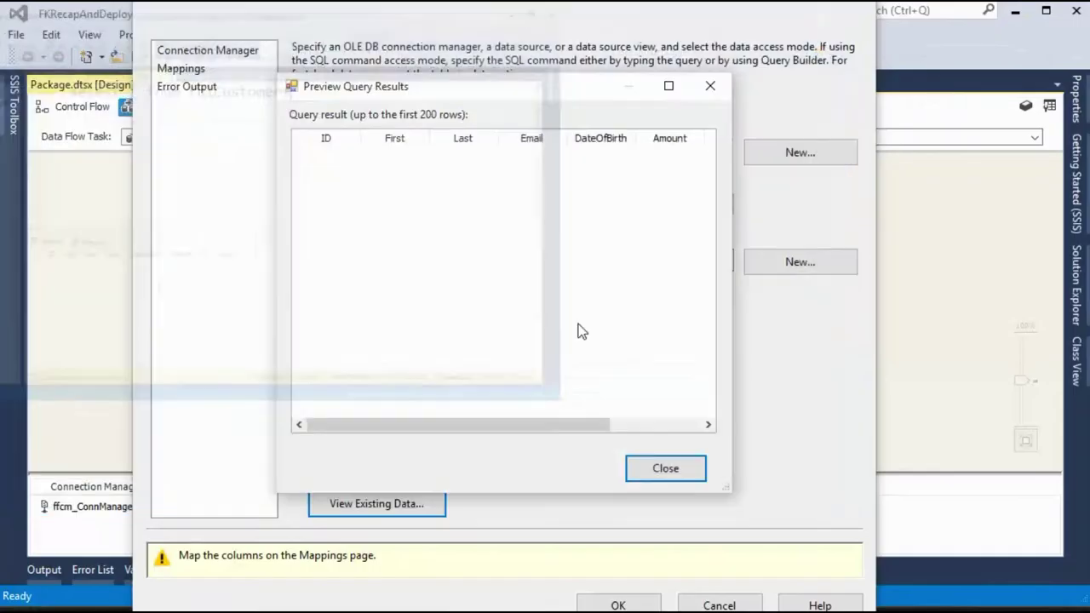
click(660, 464)
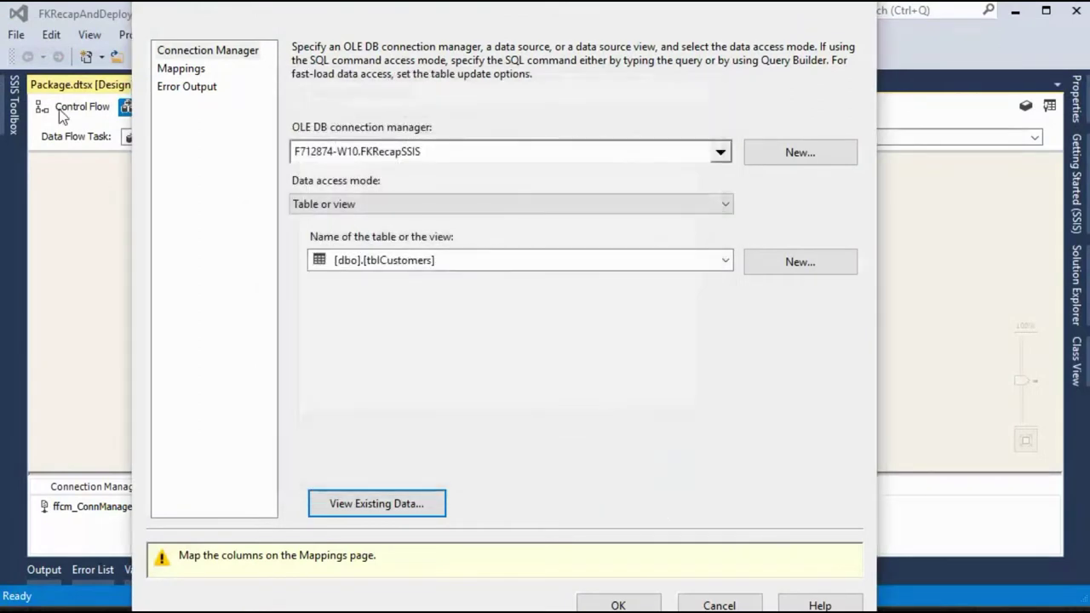
Map the input columns to the tblCustomers columns and resize and align both column lists in the mapping diagram
click(176, 74)
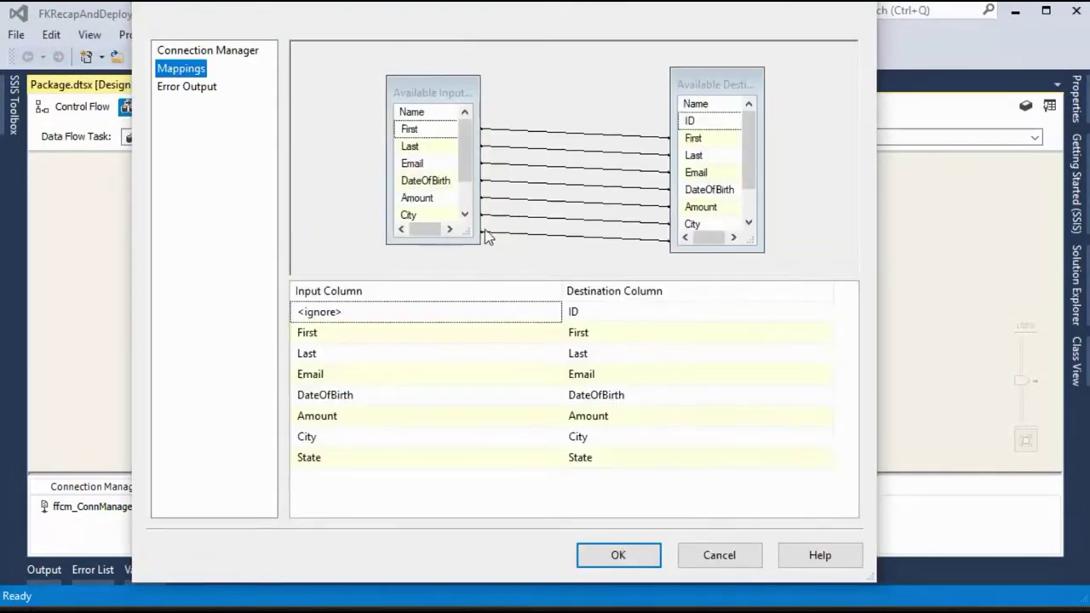
drag(433, 244, 435, 261)
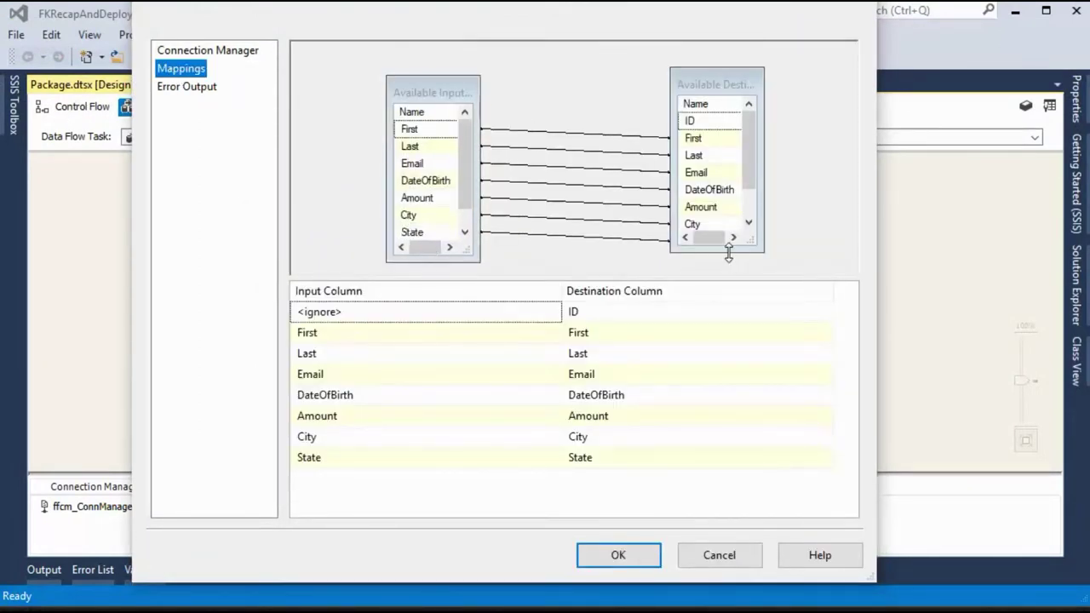
drag(729, 253, 728, 270)
mouse_move(702, 77)
mouse_down()
mouse_move(706, 59)
mouse_move(709, 68)
mouse_up()
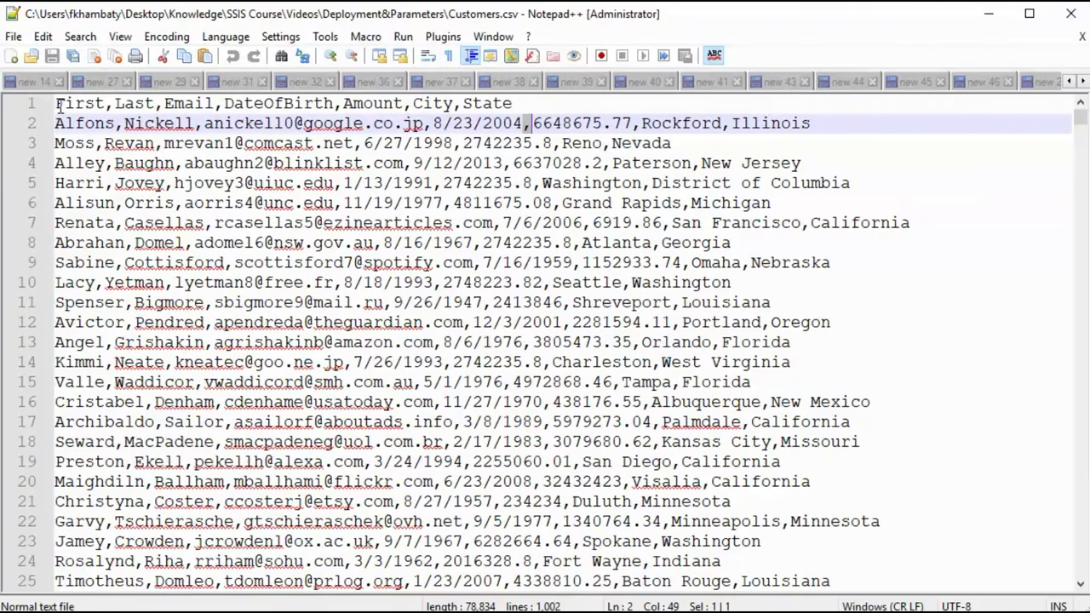
Compare the header names of Customers.csv in Notepad++ with the tblCustomers column design in SQL Server Management Studio, then return to the mappings
drag(58, 104, 100, 104)
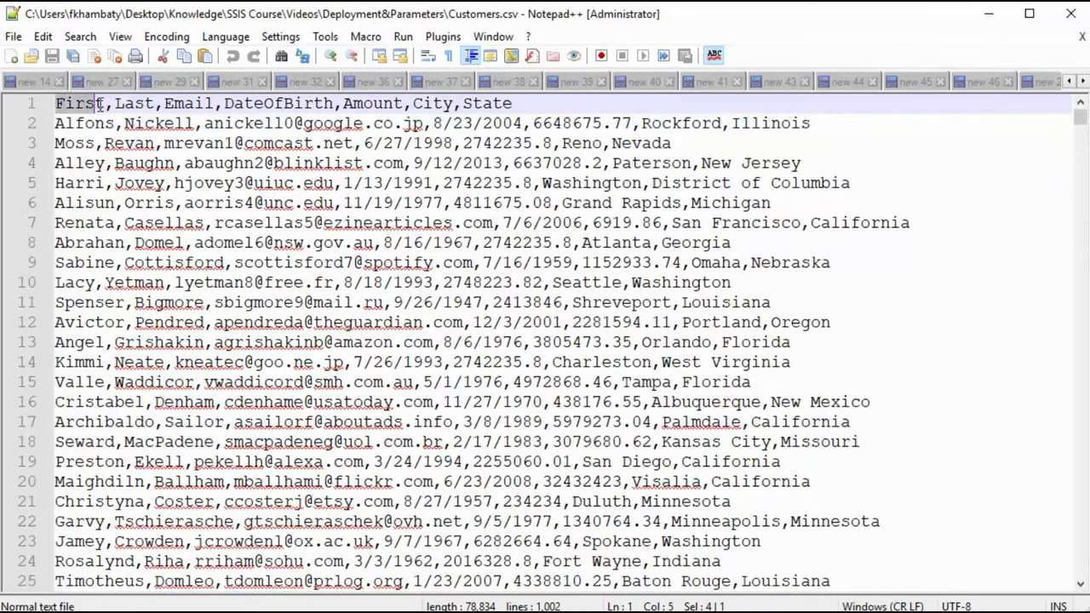
double_click(133, 102)
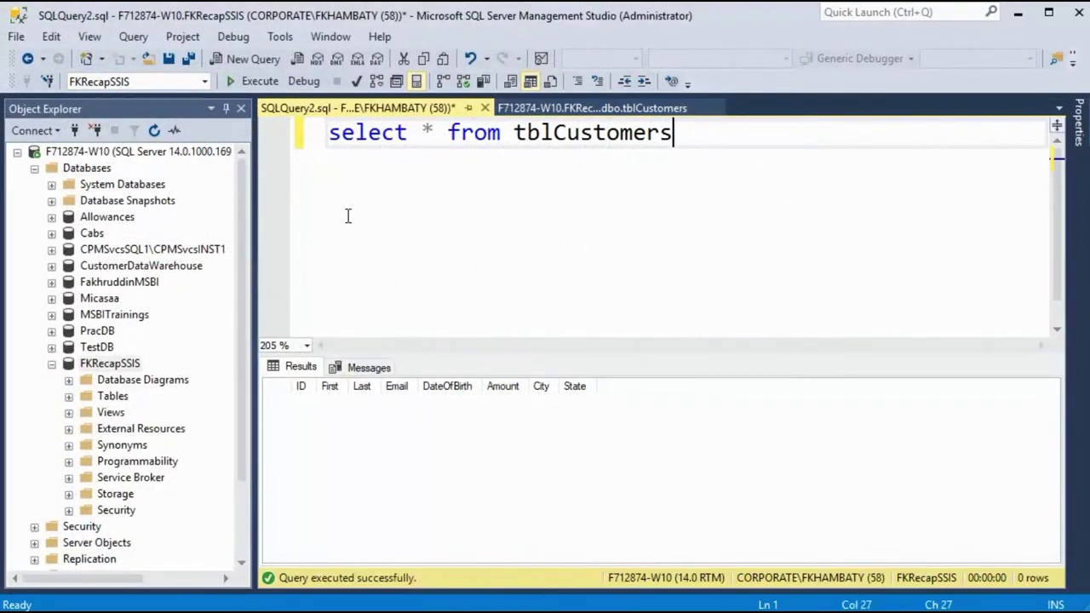
click(518, 116)
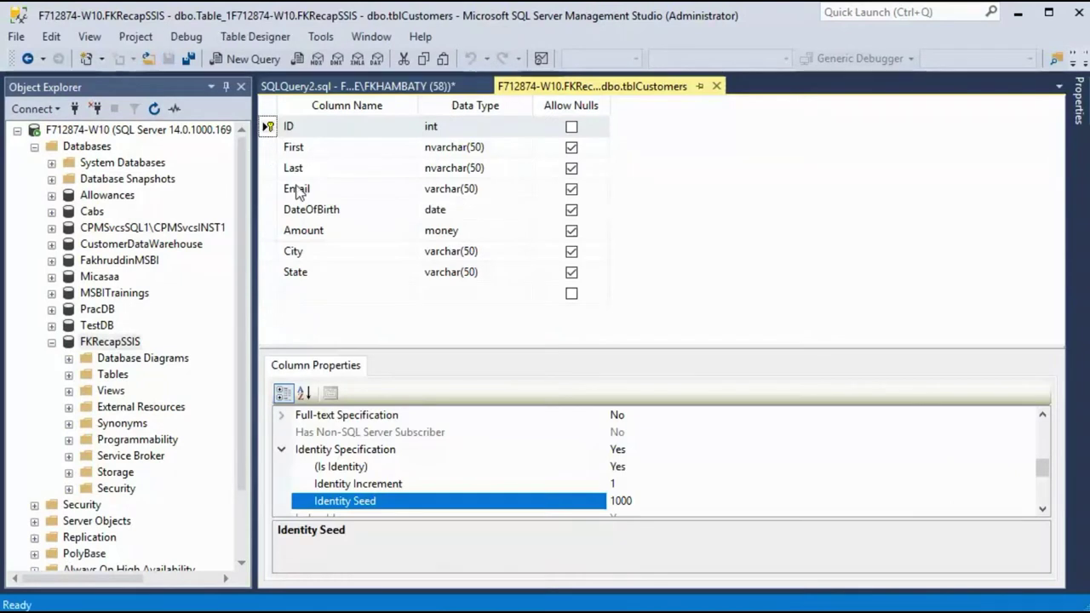
click(1019, 14)
click(988, 15)
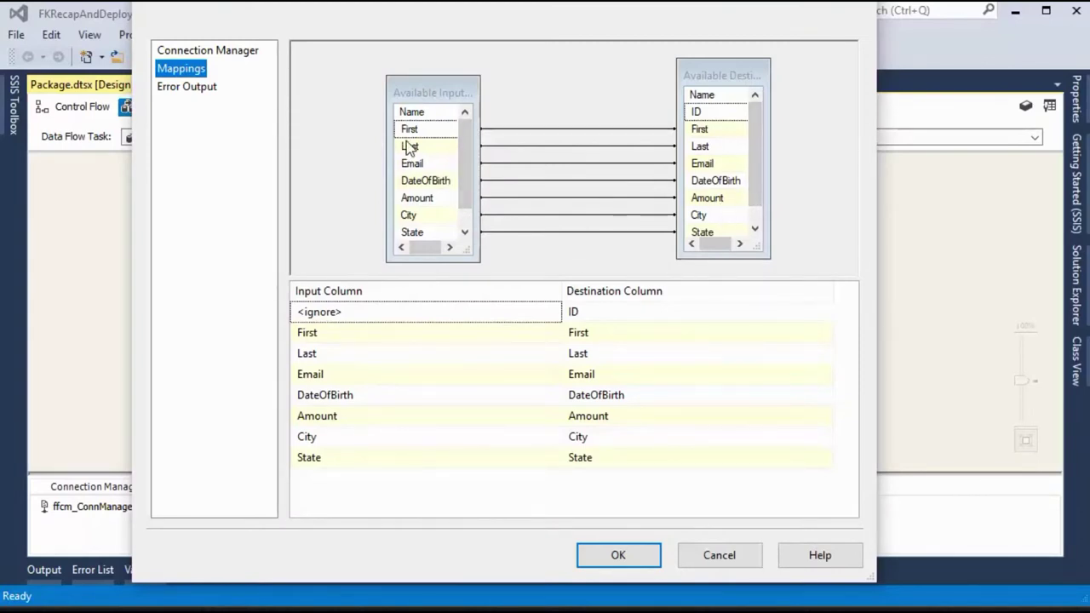
Delete the mapping of the First column and map input First to destination First again
mouse_move(408, 149)
mouse_move(712, 139)
click(571, 130)
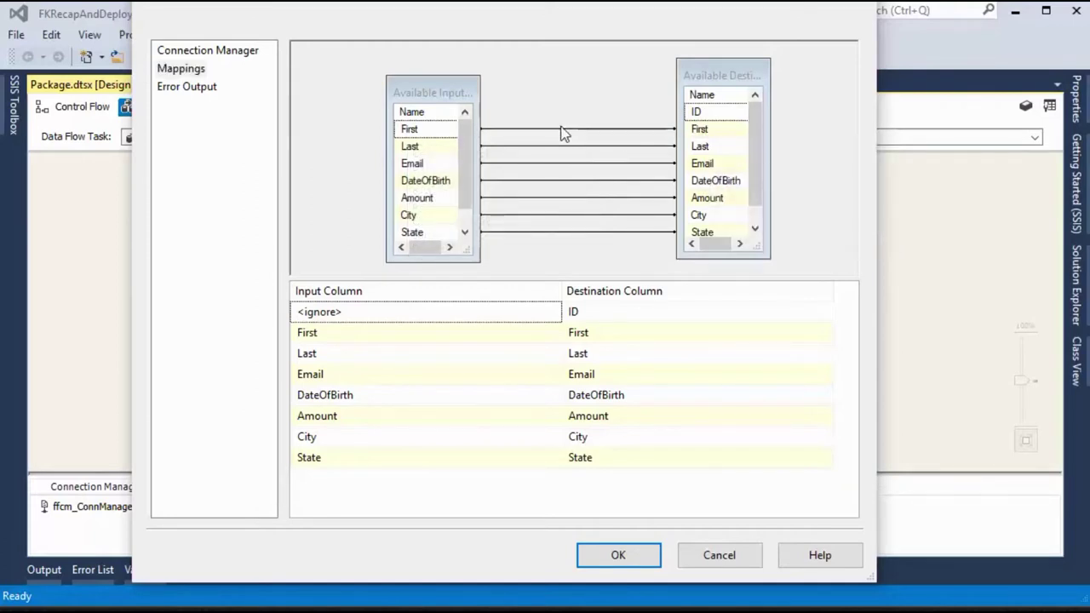
right_click(569, 136)
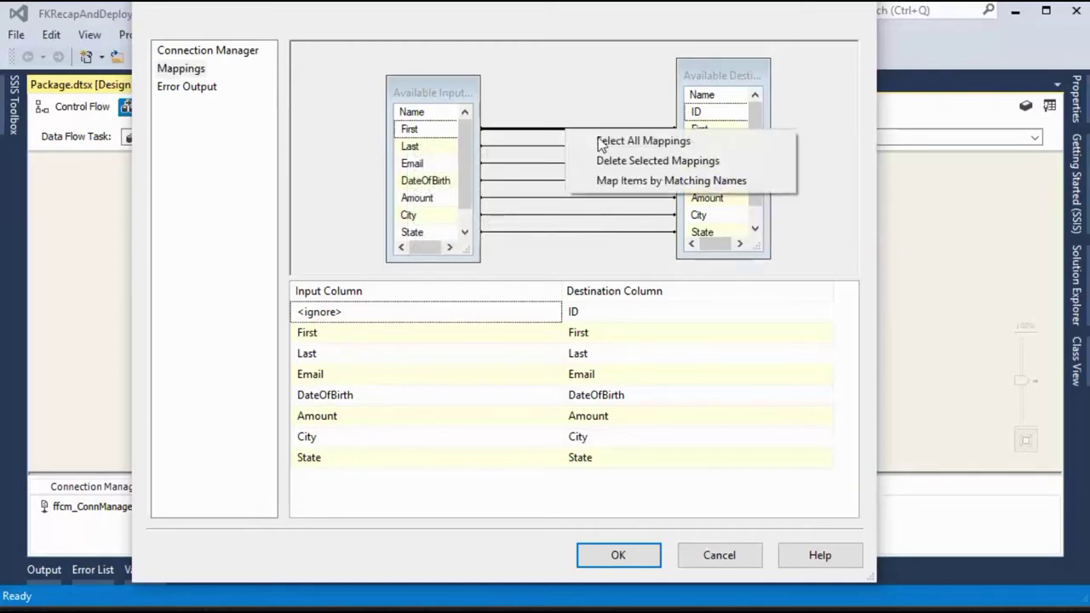
click(622, 162)
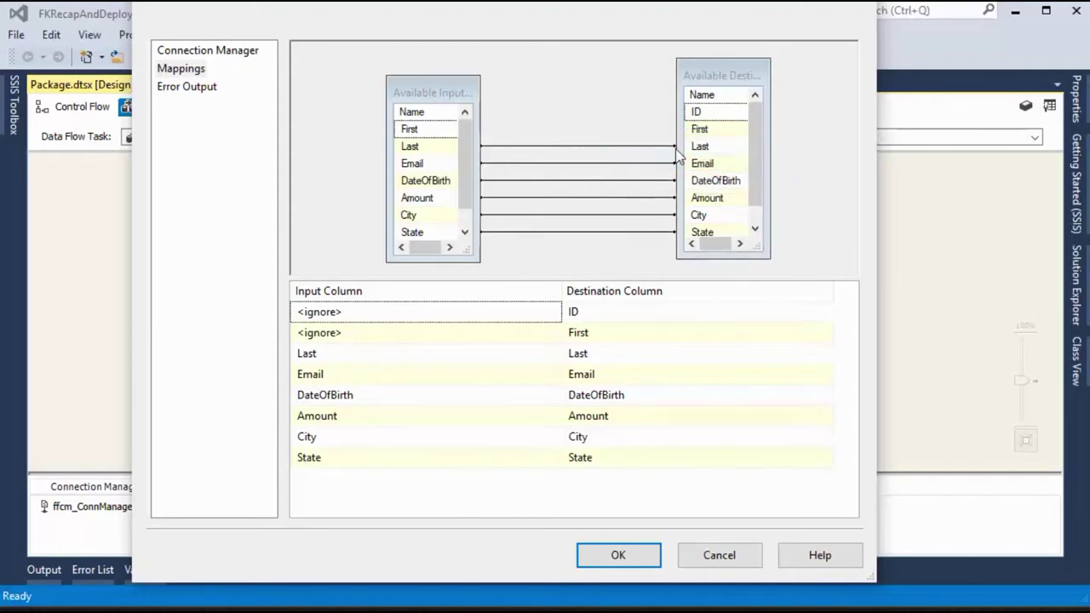
drag(425, 131, 723, 143)
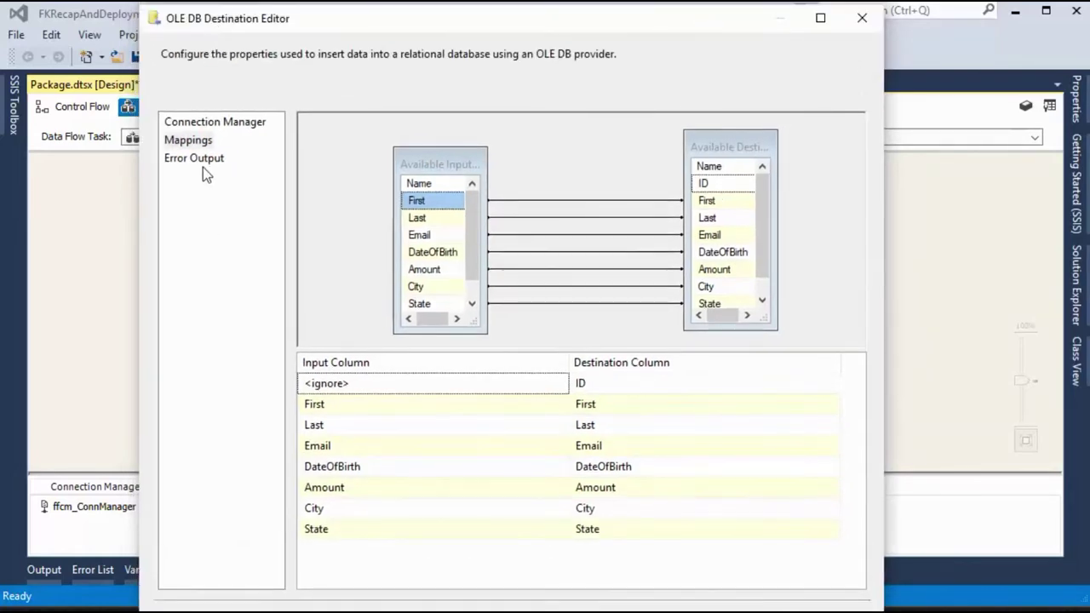
Check the destination's error output settings and accept the configuration of oledb_LoadSQL
click(203, 165)
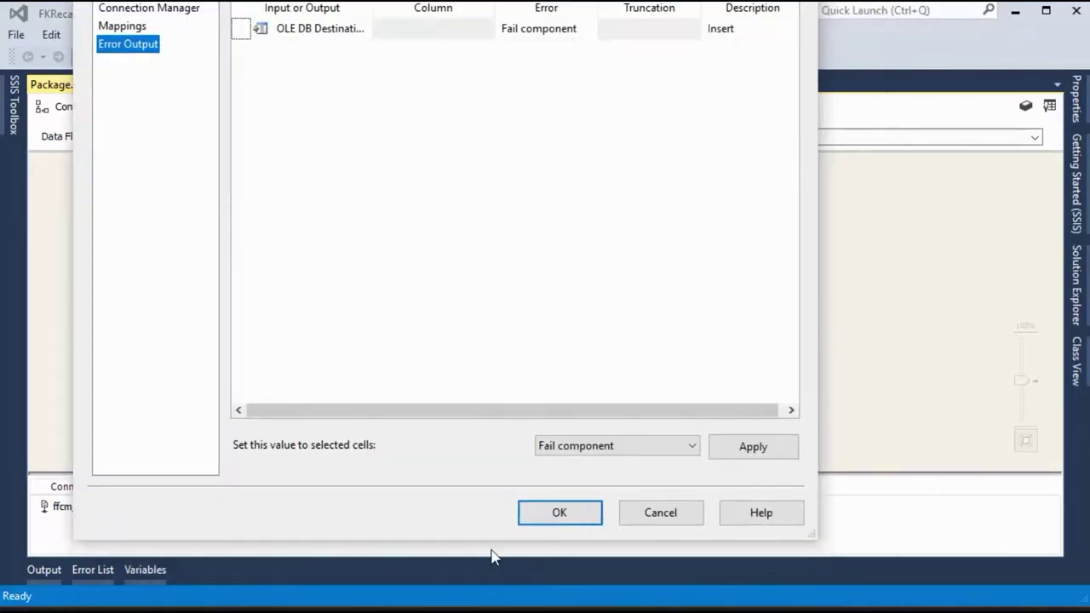
click(540, 513)
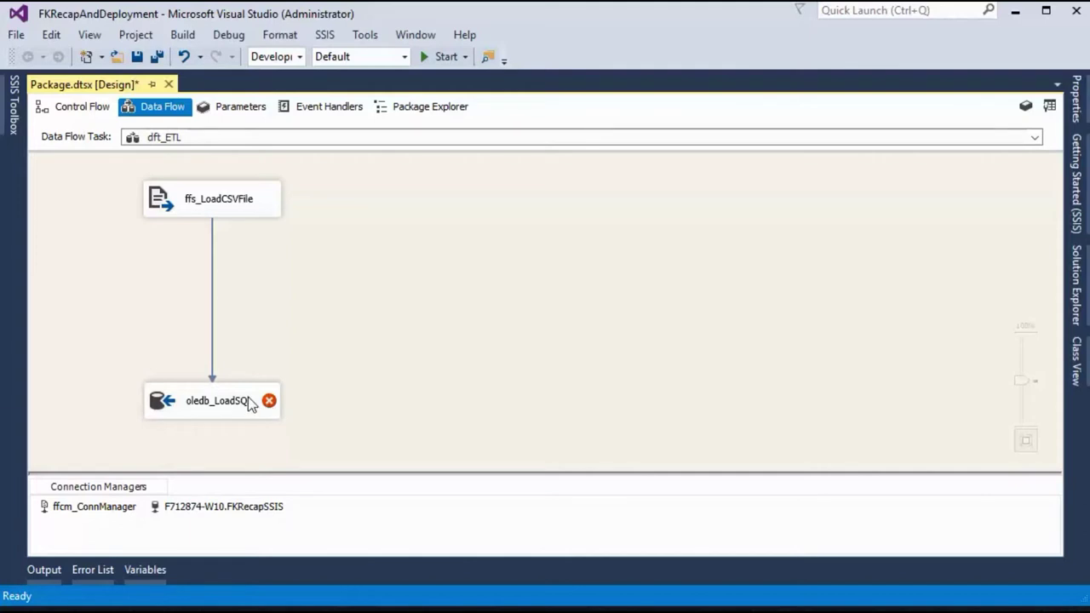
mouse_move(251, 405)
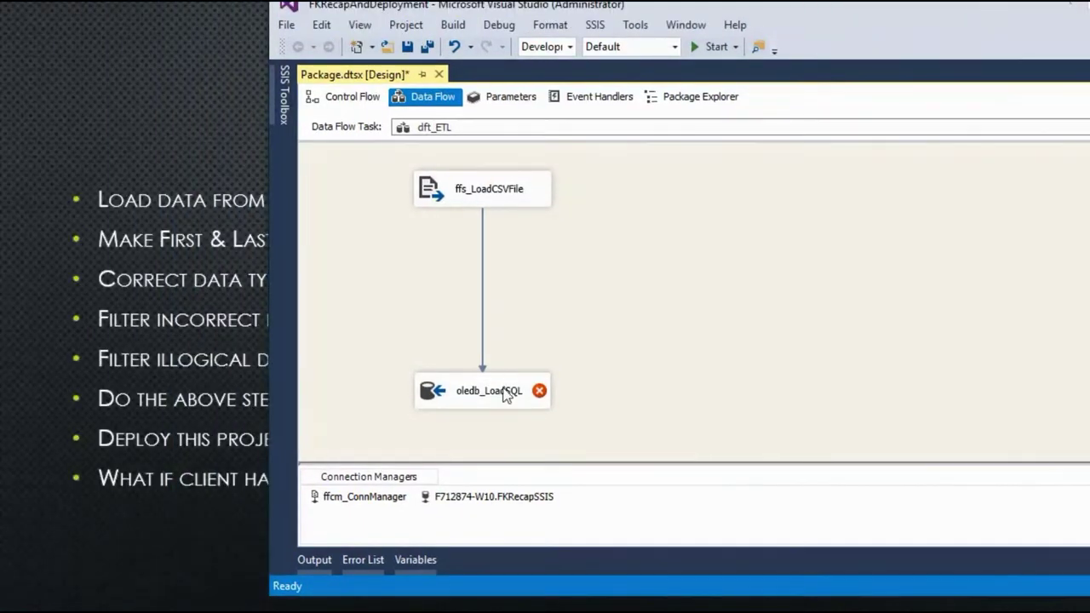
Open the advanced column properties of ffcm_ConnManager and check the tblCustomers column data types in SQL Server Management Studio
mouse_move(507, 394)
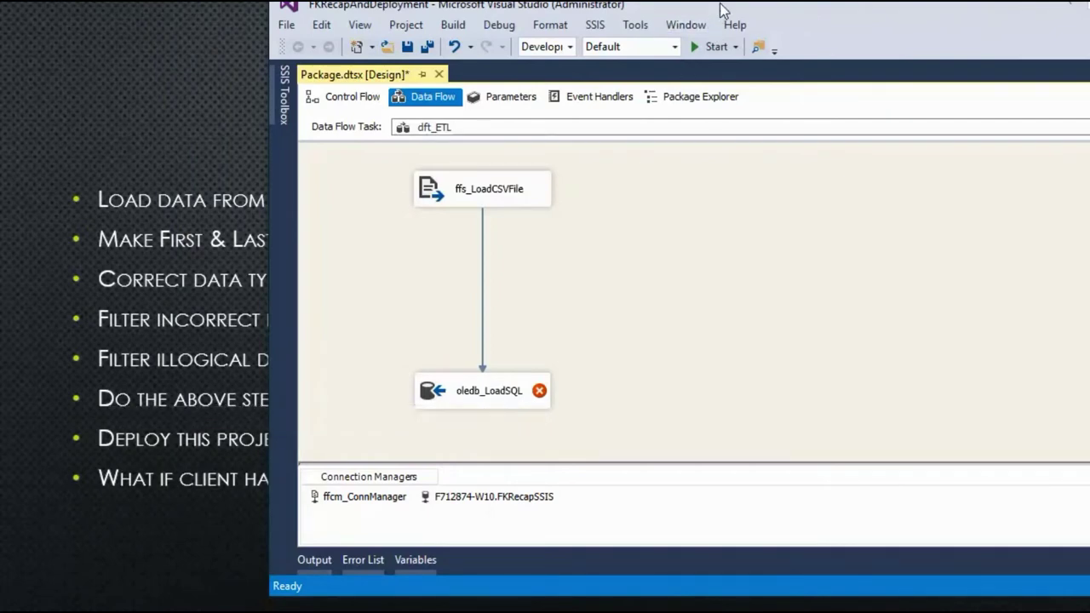
drag(721, 7, 448, 17)
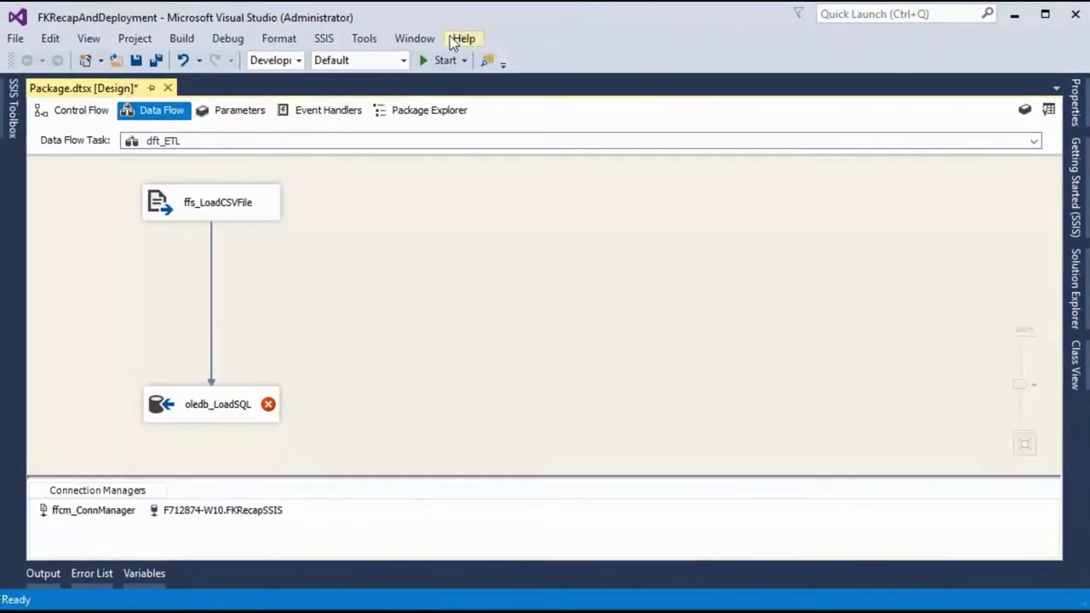
right_click(96, 516)
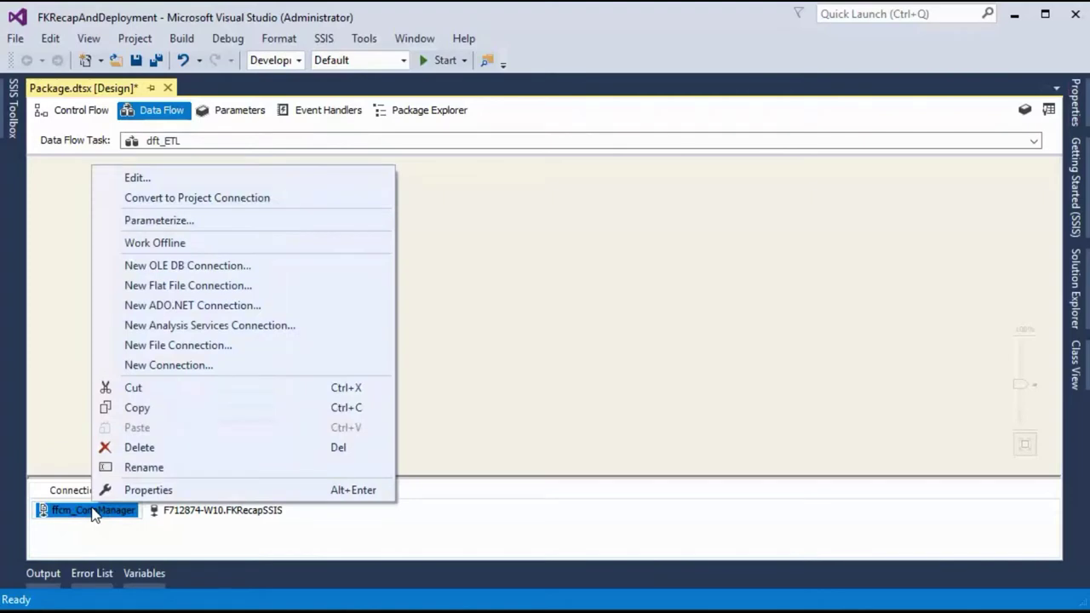
click(170, 179)
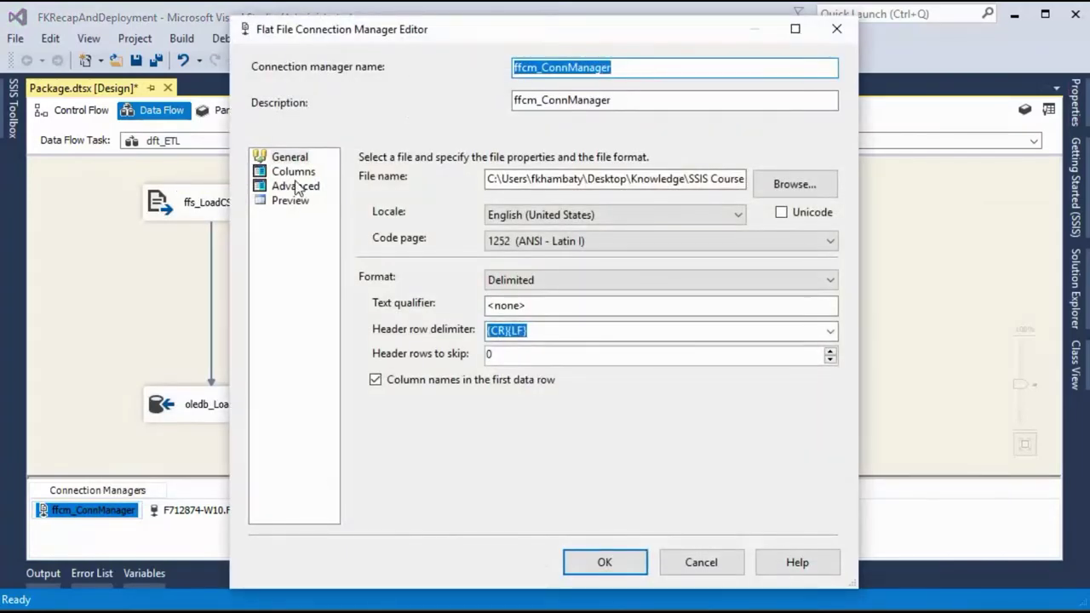
click(294, 186)
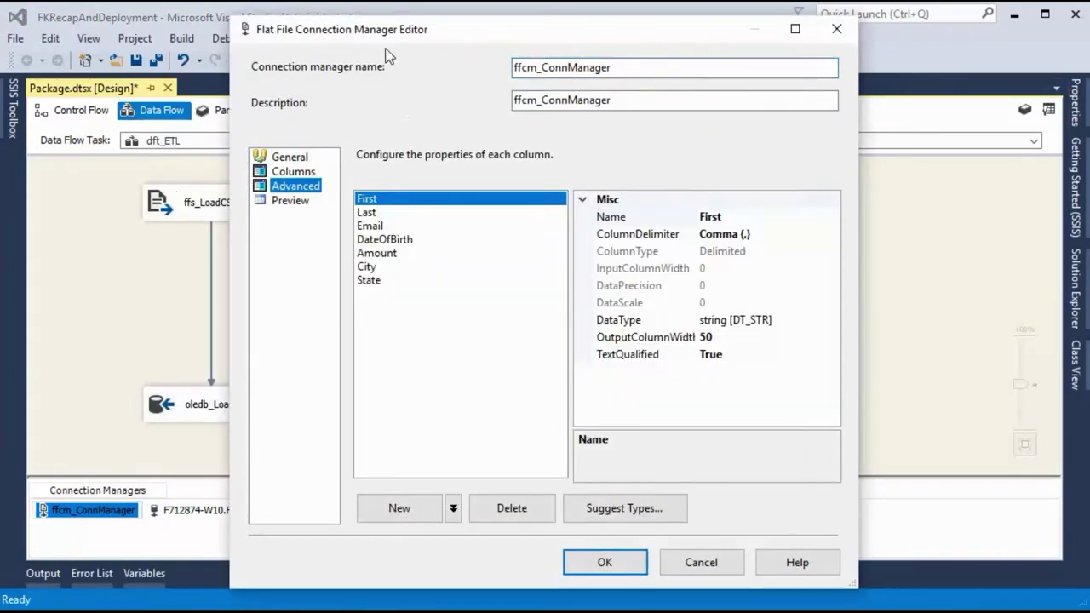
drag(373, 39, 311, 37)
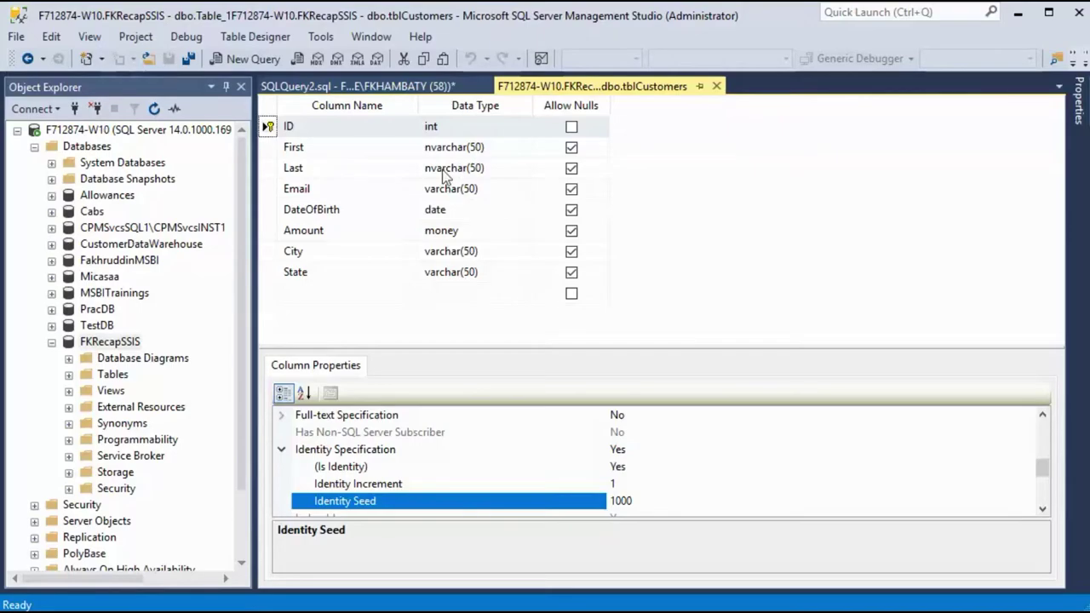
click(1019, 19)
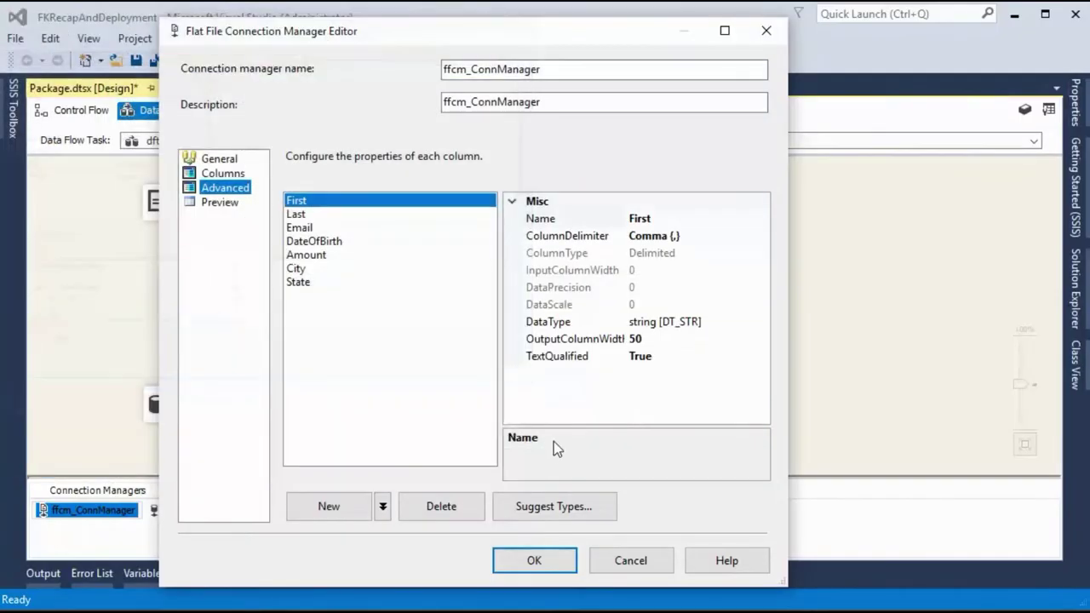
Set the data type of the First column in ffcm_ConnManager to Unicode string [DT_WSTR]
click(735, 325)
click(761, 323)
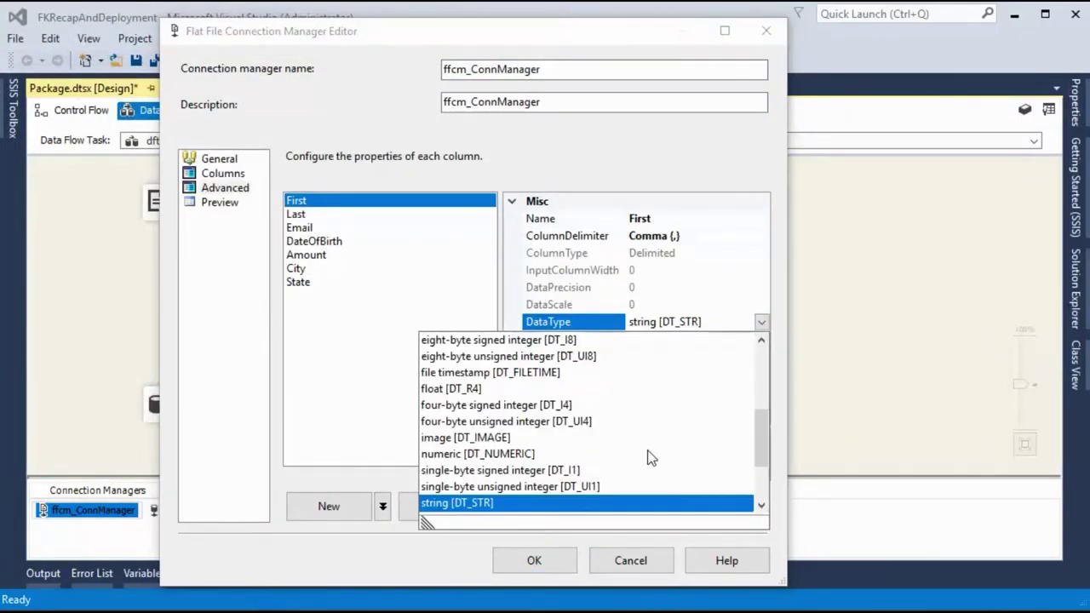
scroll(647, 458, down, 2)
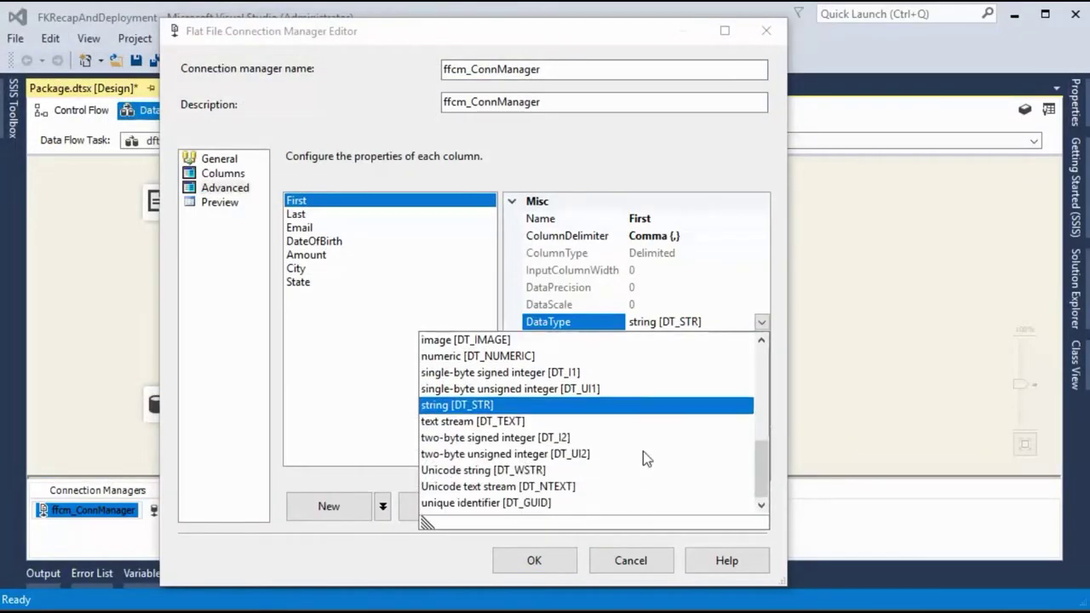
click(514, 470)
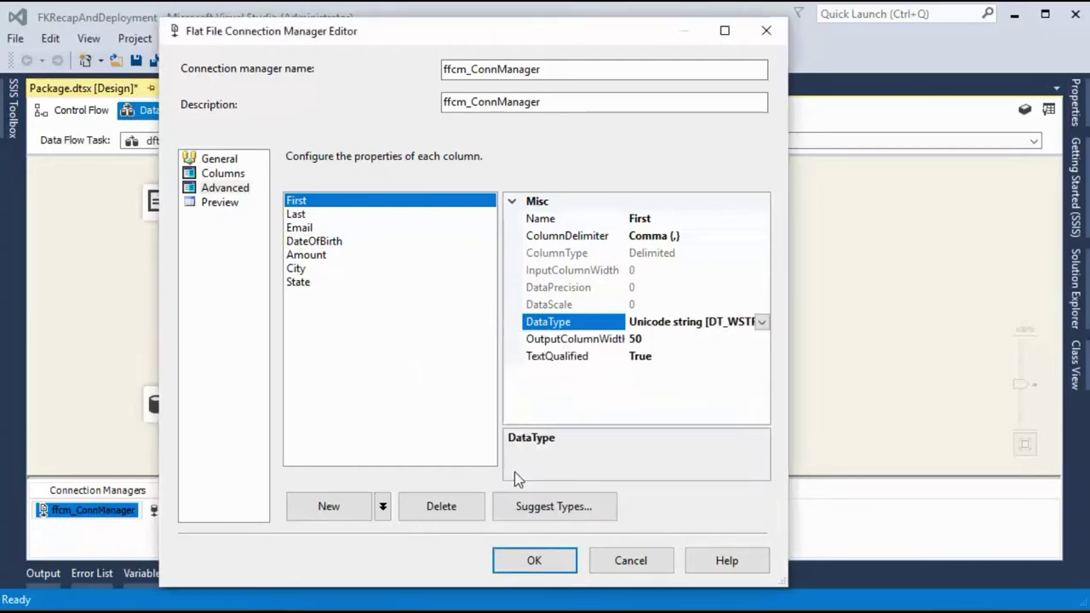
click(340, 215)
click(760, 323)
click(761, 323)
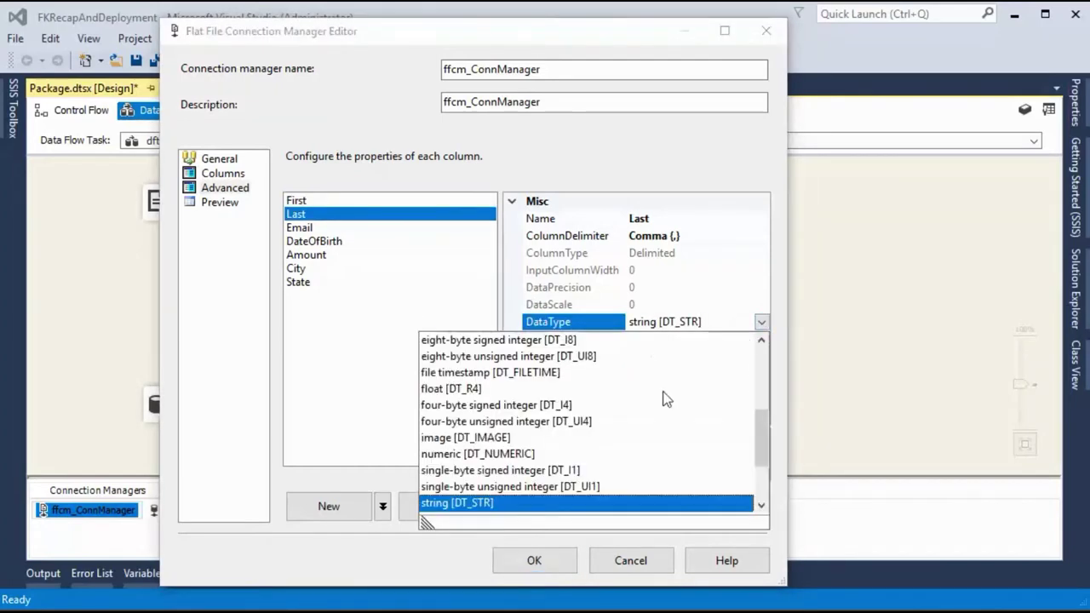
scroll(647, 413, down, 2)
click(443, 211)
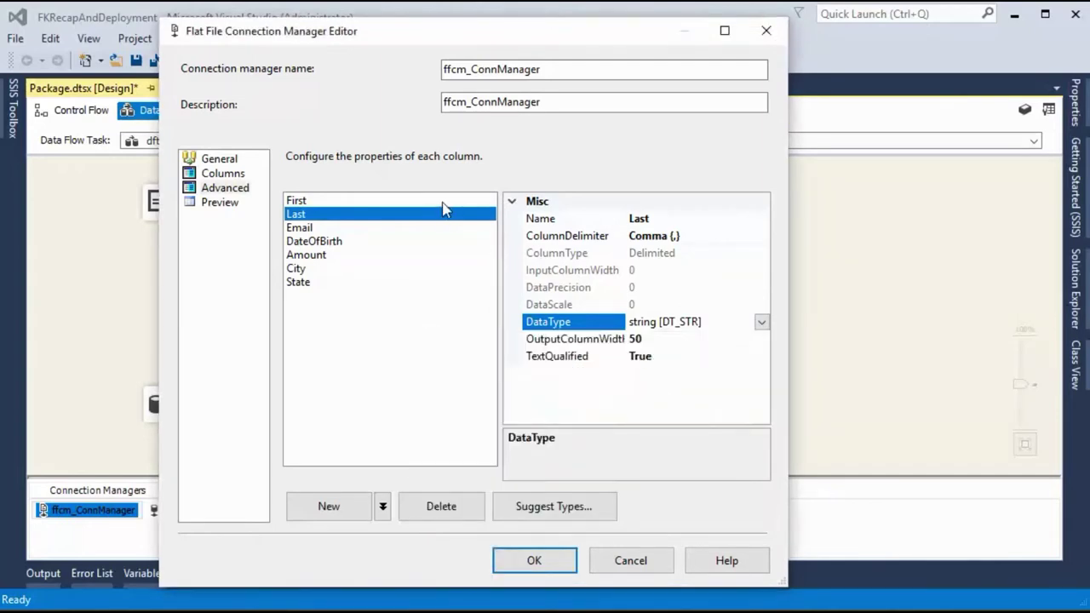
Accept the ffcm_ConnManager changes and replace the First output column's metadata in ffs_LoadCSVFile with that of the external column
click(442, 205)
click(535, 569)
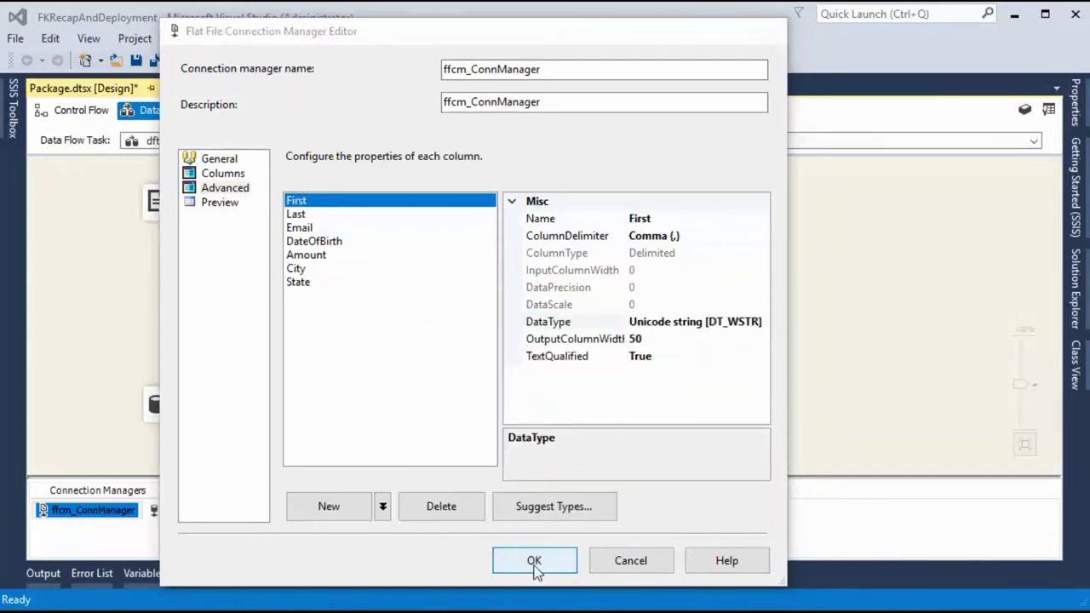
right_click(250, 213)
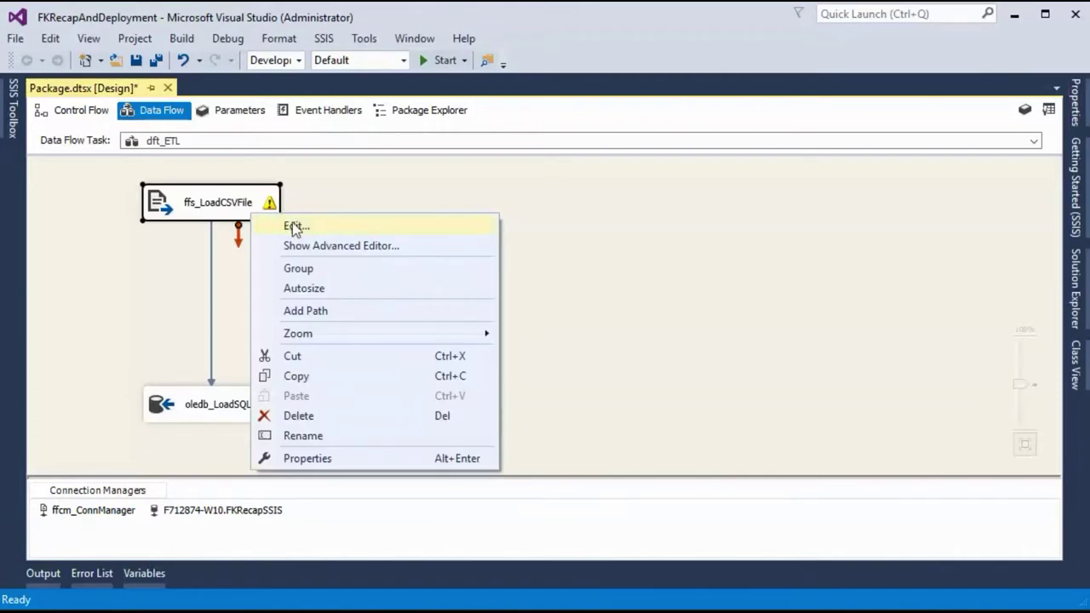
click(179, 230)
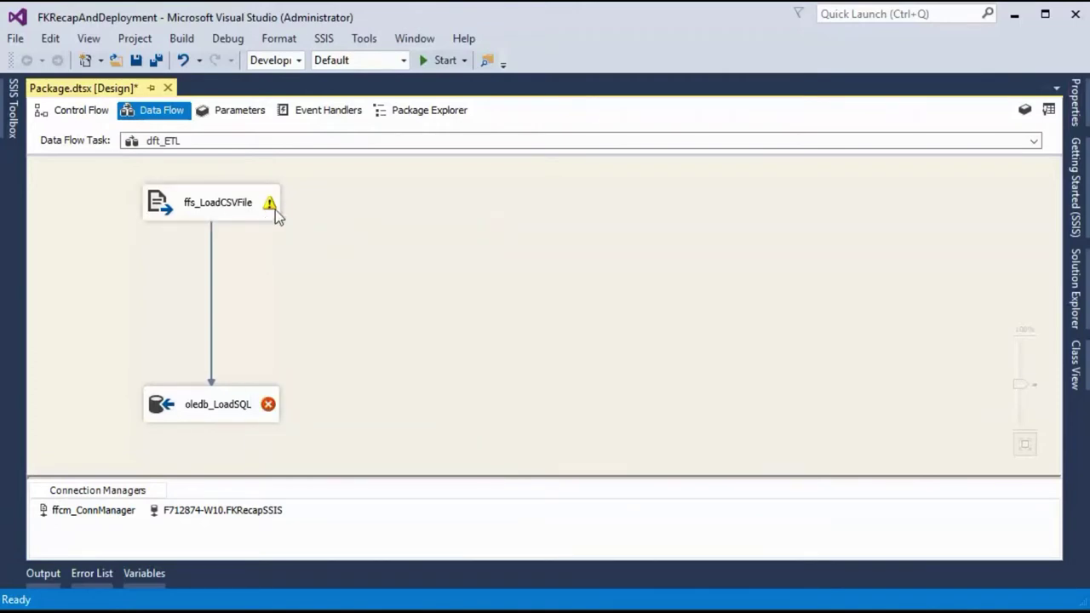
mouse_move(269, 211)
right_click(269, 212)
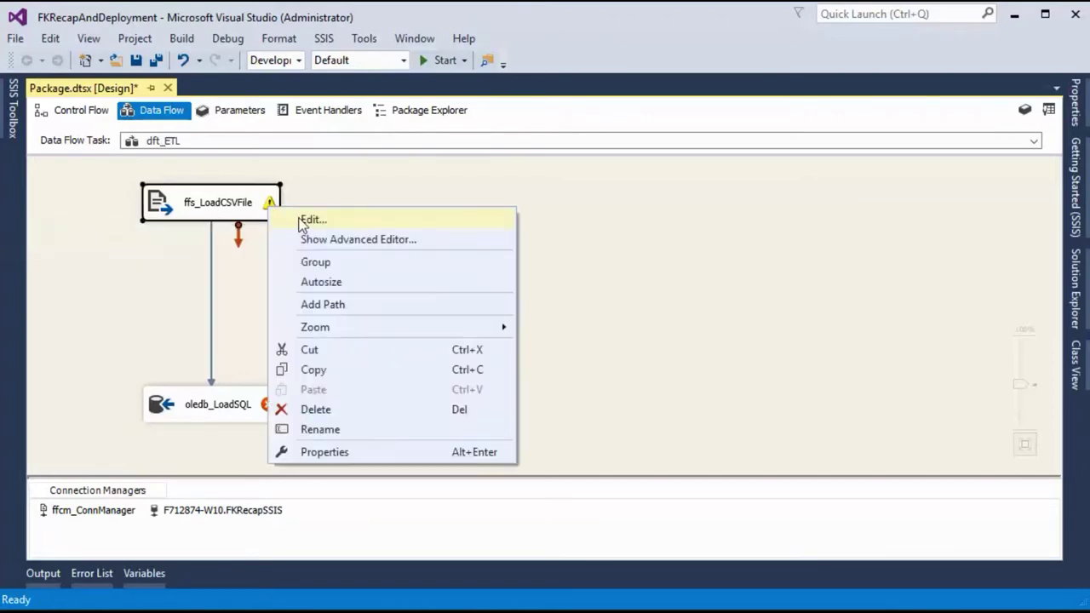
click(298, 218)
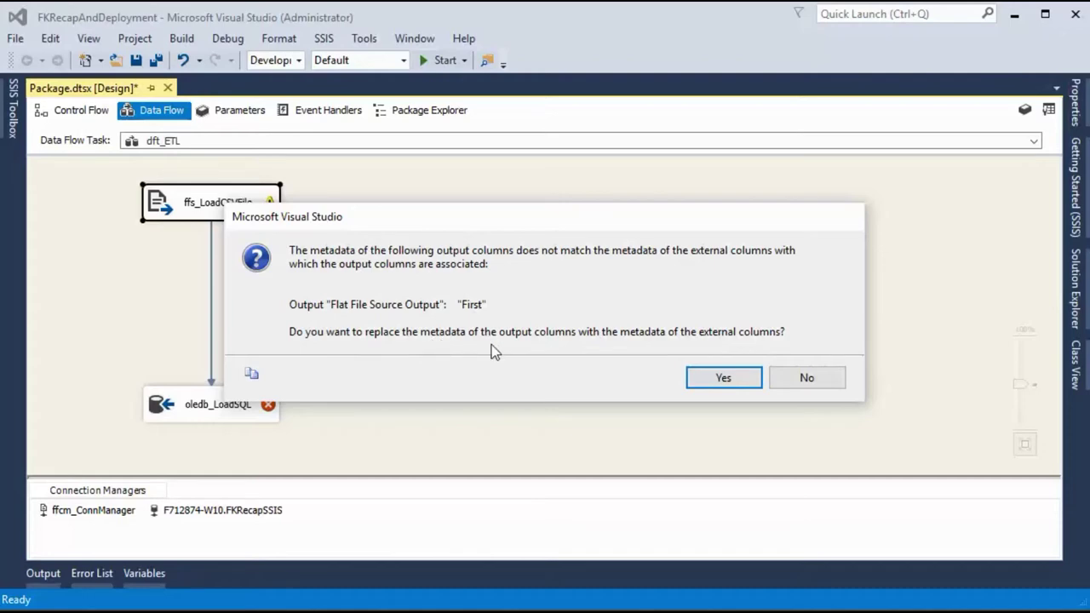
click(704, 377)
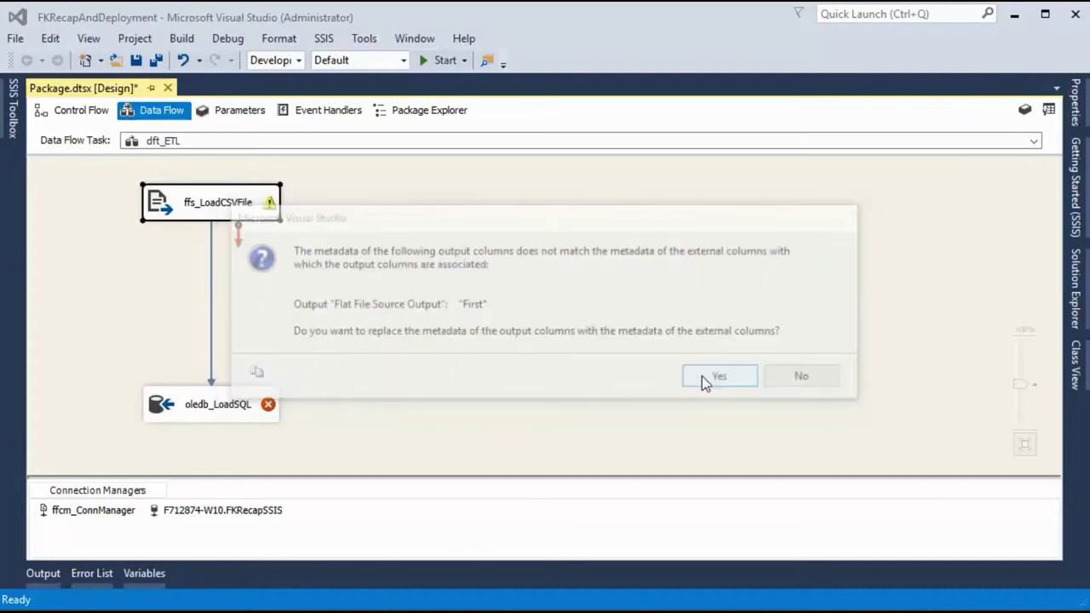
click(657, 600)
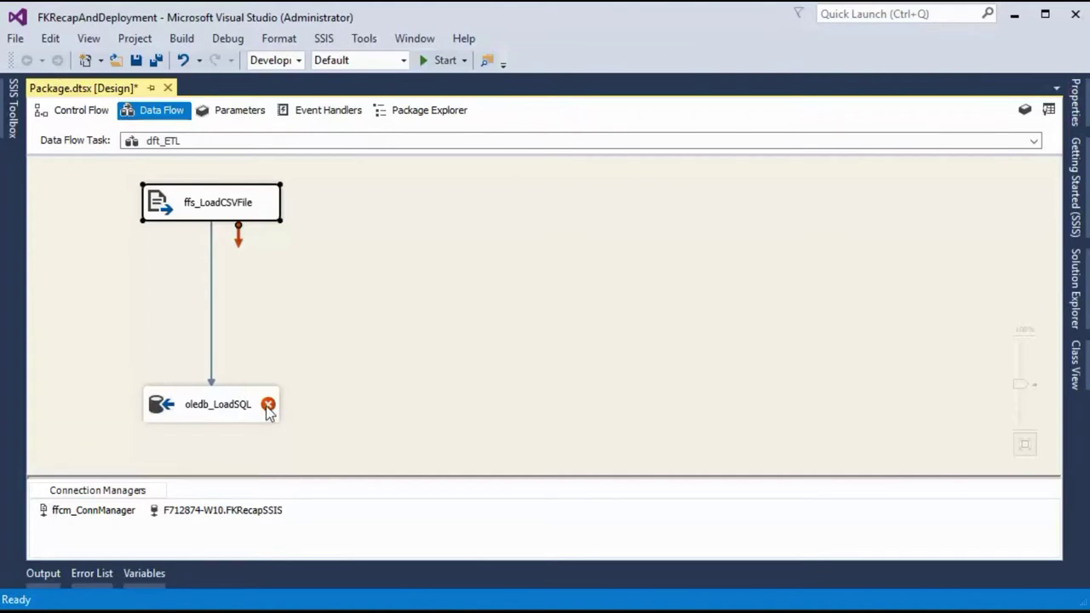
Read the full validation error on the oledb_LoadSQL destination
mouse_move(271, 414)
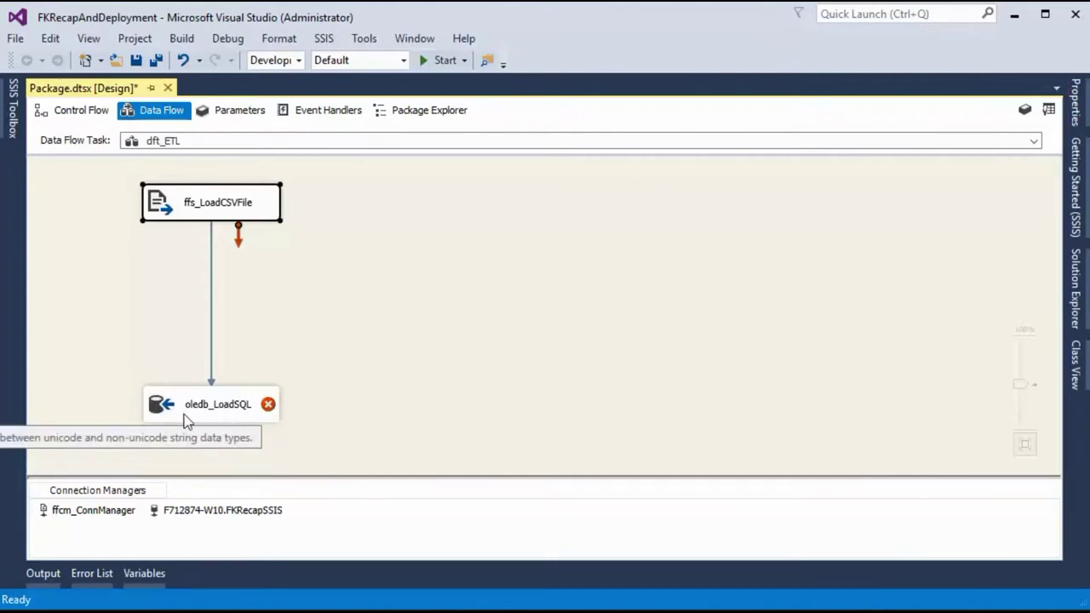
drag(336, 17, 522, 25)
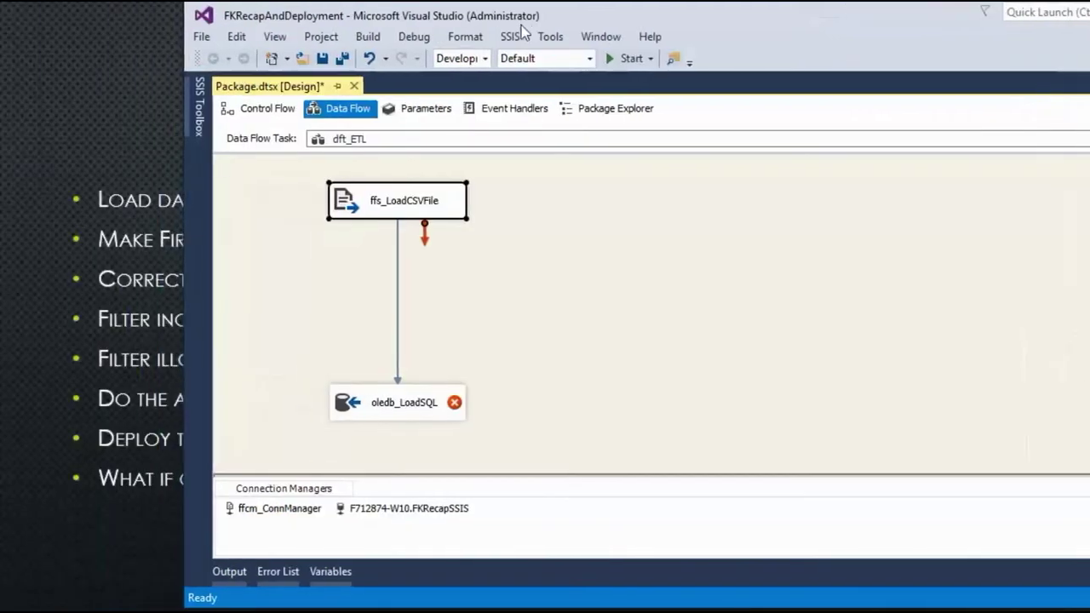
mouse_move(419, 406)
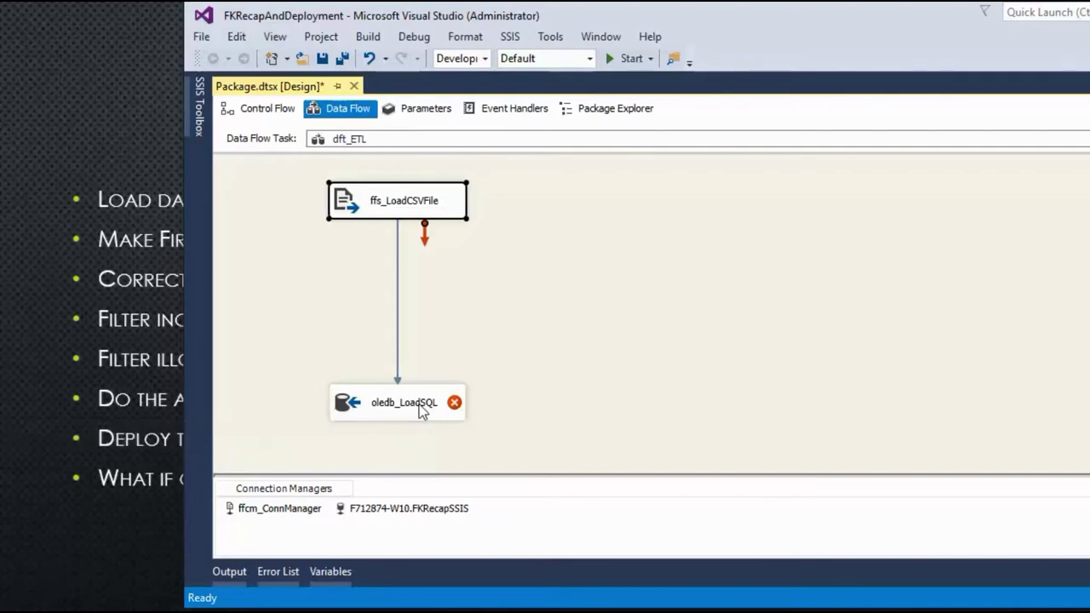
click(437, 454)
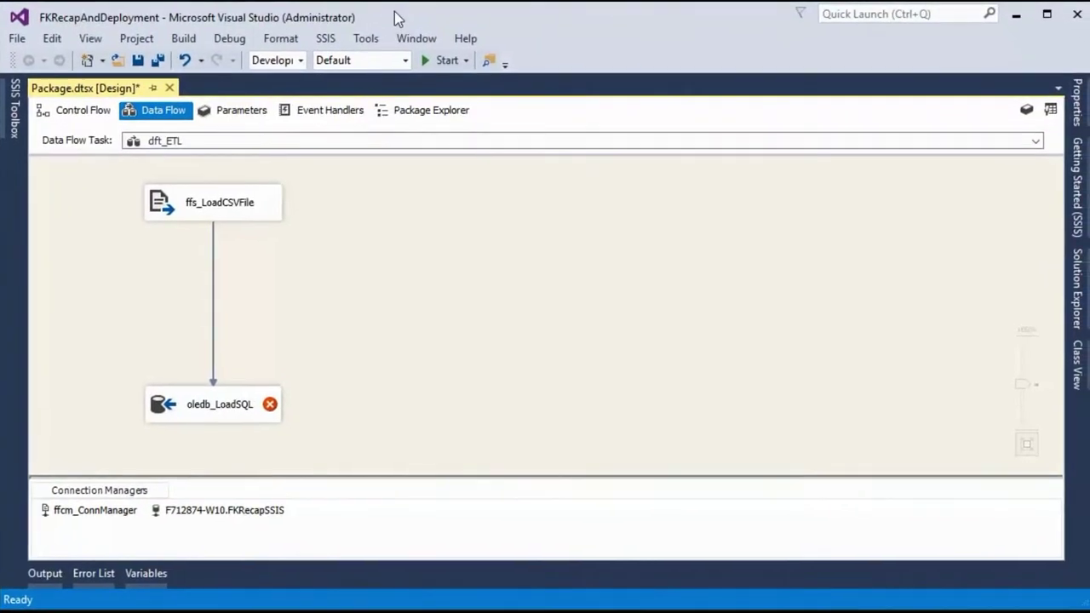
Set the data type of the Last column in ffcm_ConnManager to Unicode string [DT_WSTR] and accept the change
right_click(110, 516)
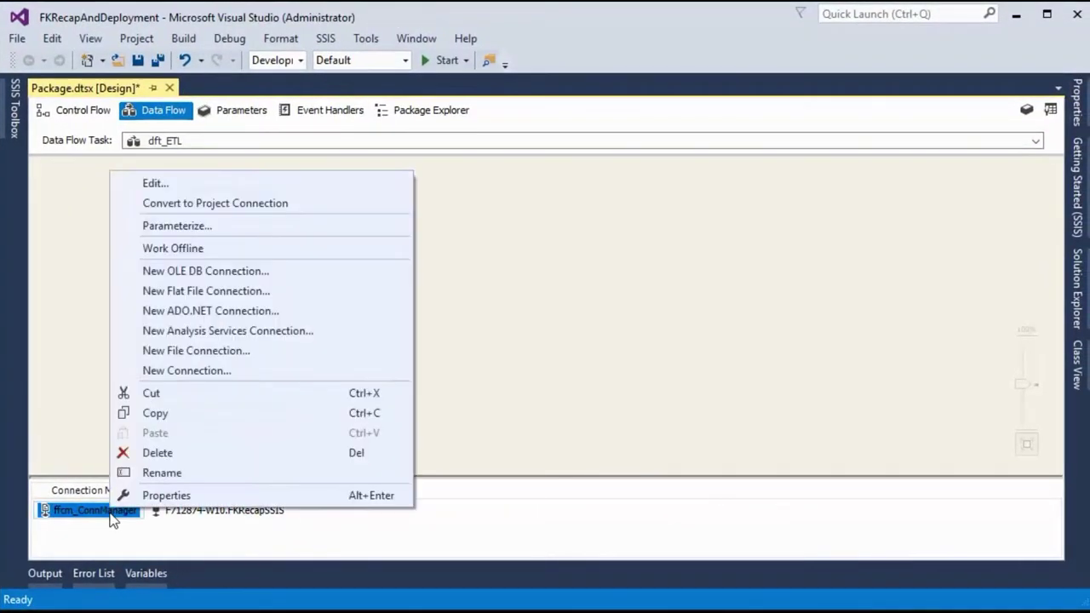
click(162, 183)
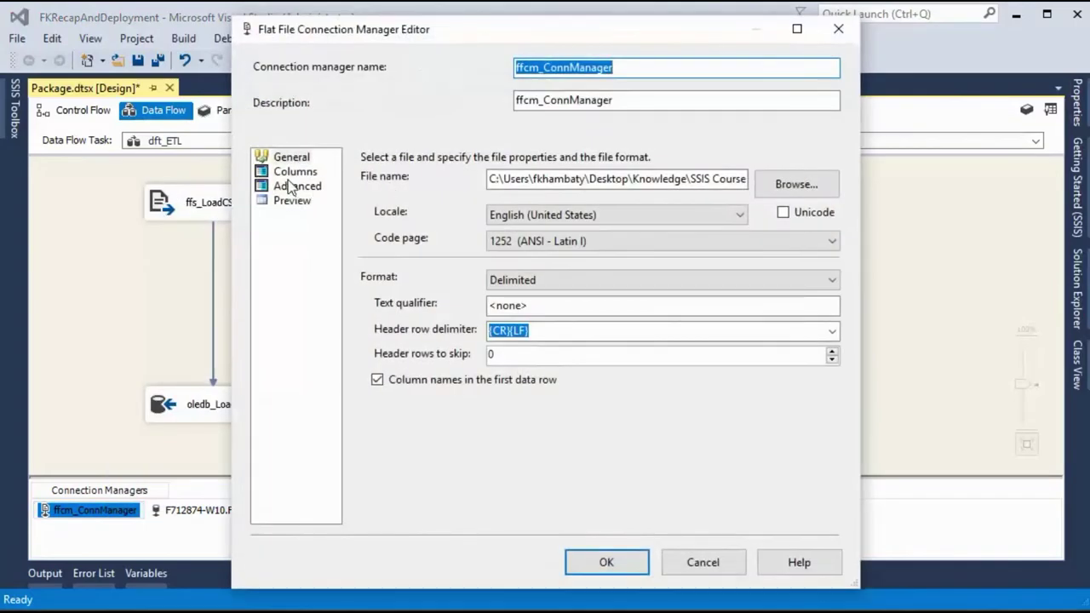
click(294, 185)
click(372, 212)
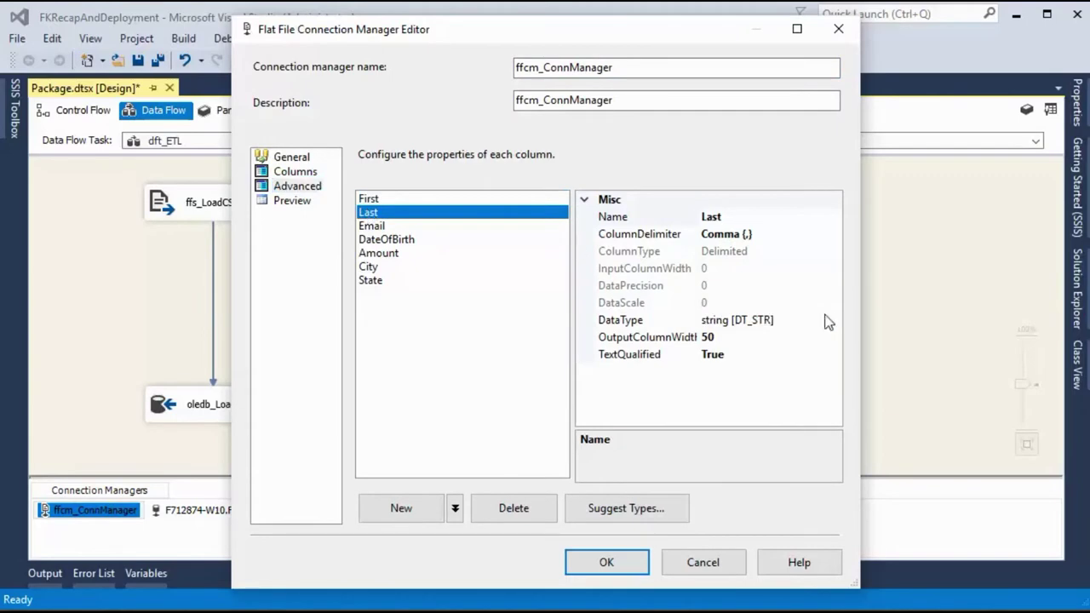
click(827, 320)
click(834, 320)
scroll(788, 470, down, 2)
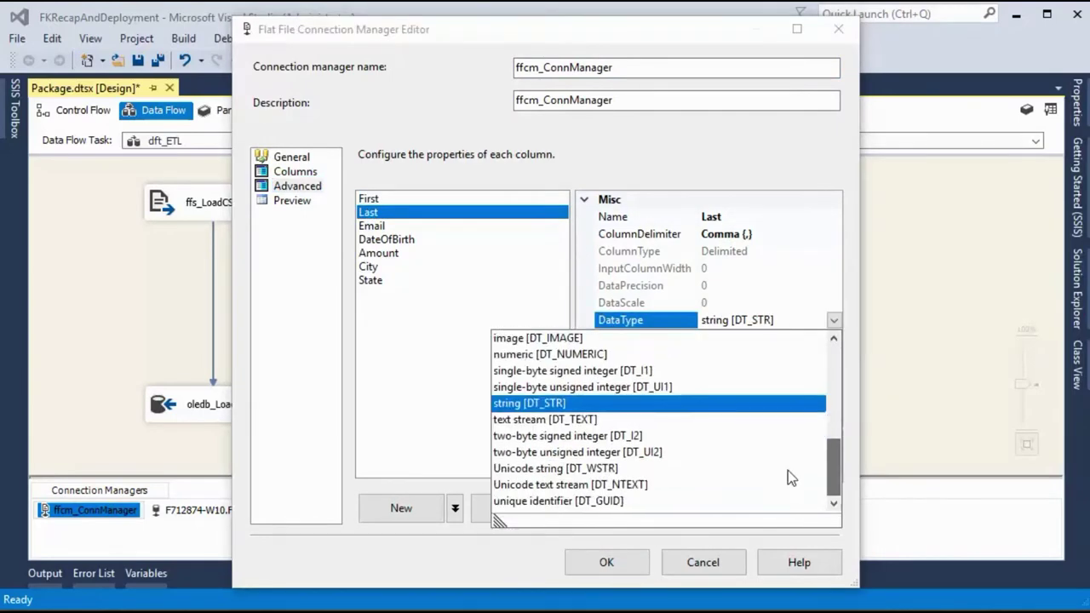
click(588, 468)
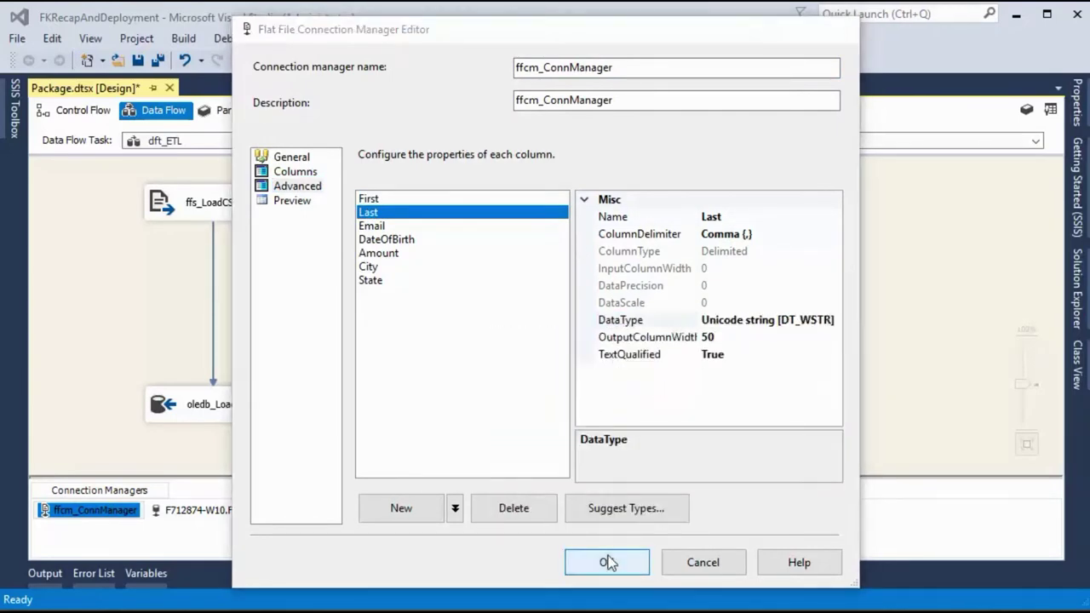
click(607, 563)
Edit ffs_LoadCSVFile, replacing the mismatched output column metadata with the external column metadata, and accept the source settings
right_click(263, 210)
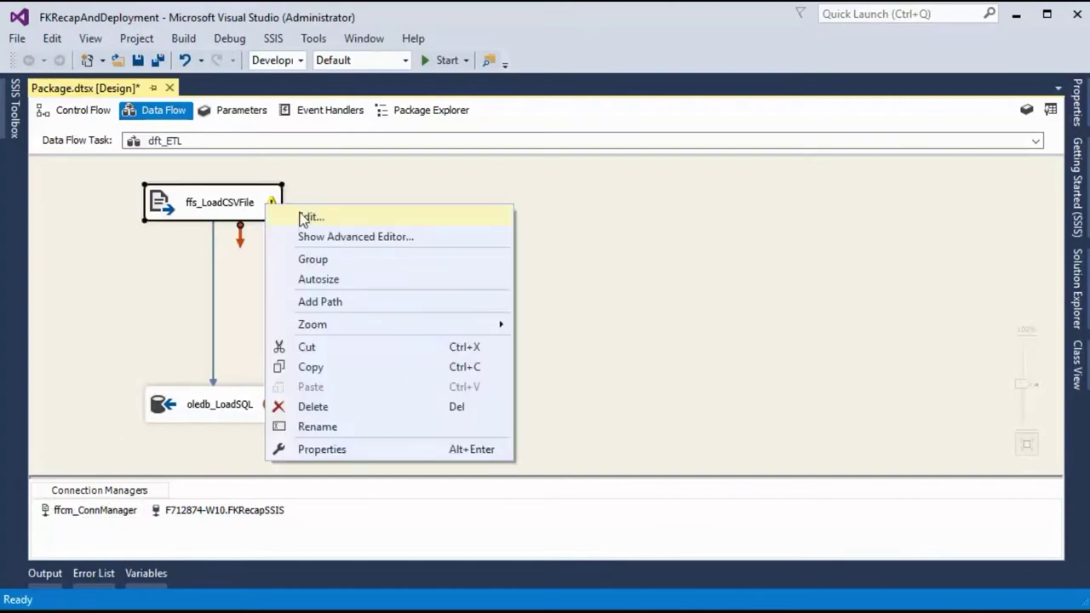
click(300, 214)
click(703, 382)
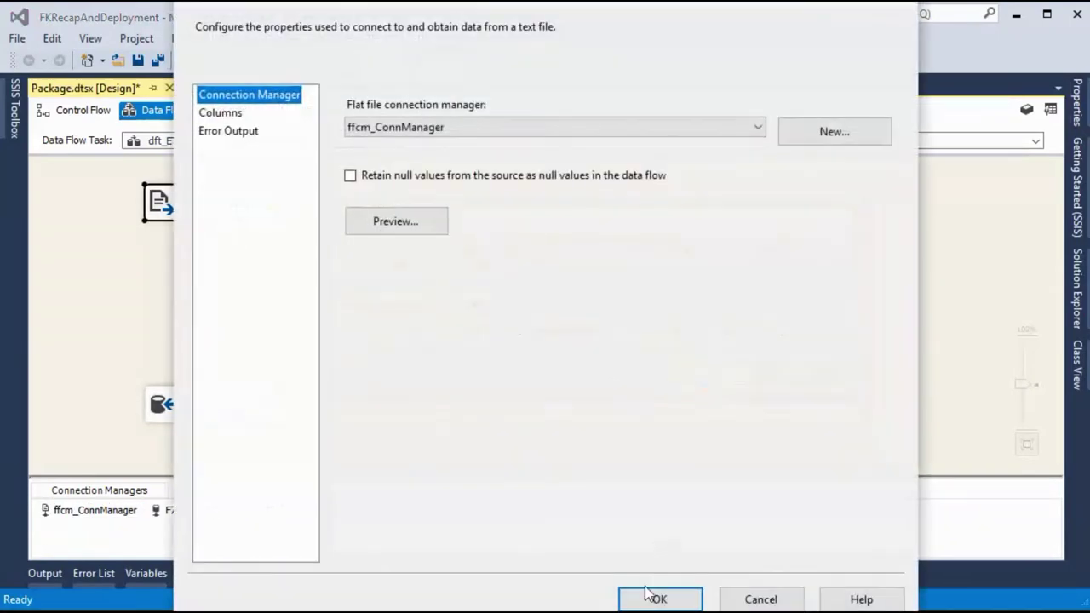
click(649, 596)
click(480, 330)
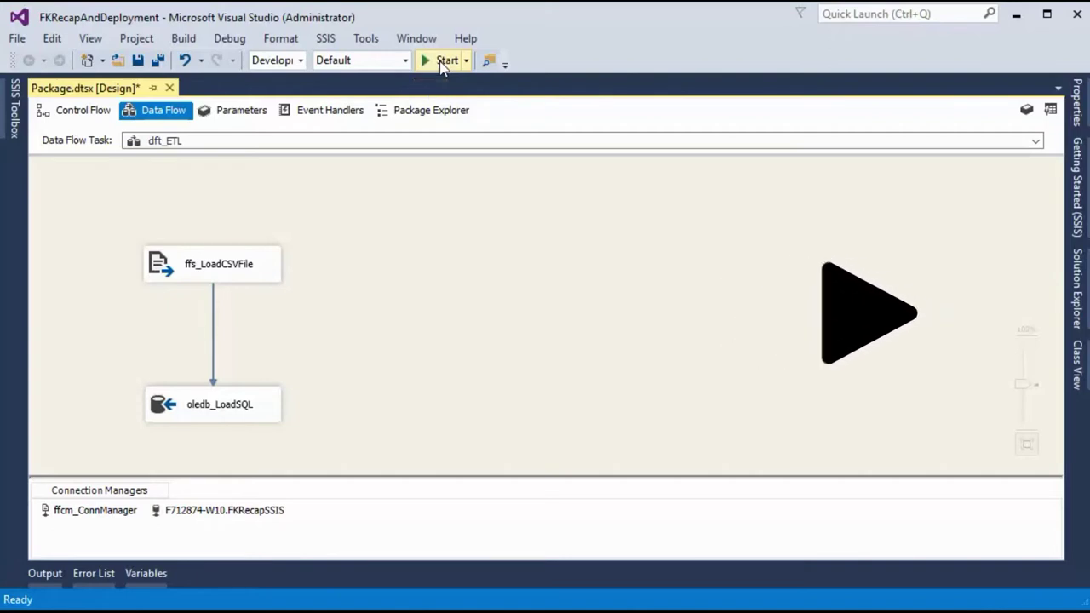
Run the package and inspect the execution status and row count along the dft_ETL data flow
click(440, 60)
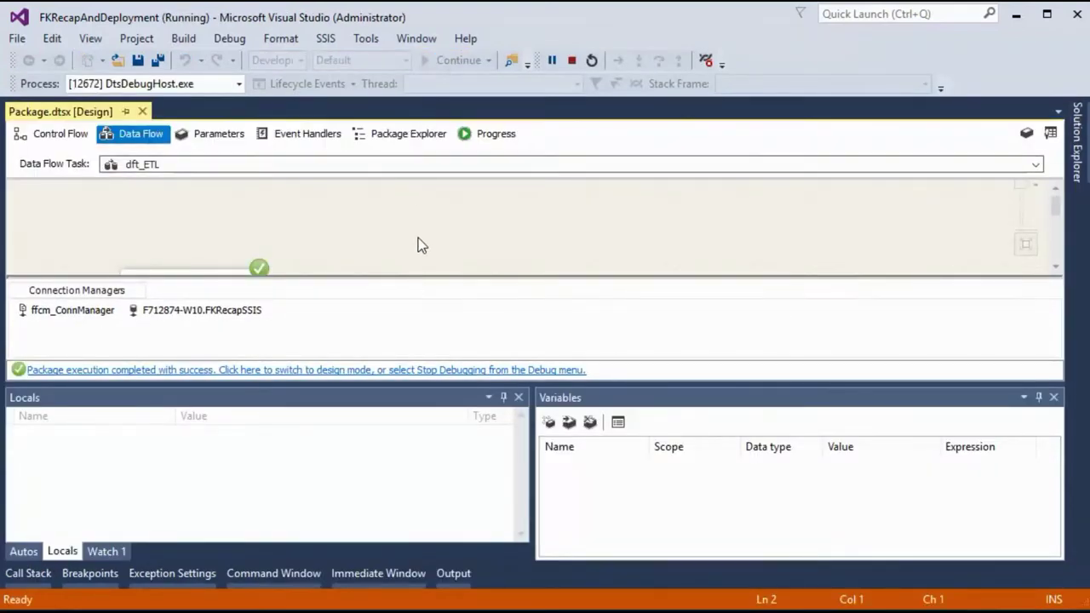
scroll(162, 268, down, 1)
scroll(179, 264, up, 1)
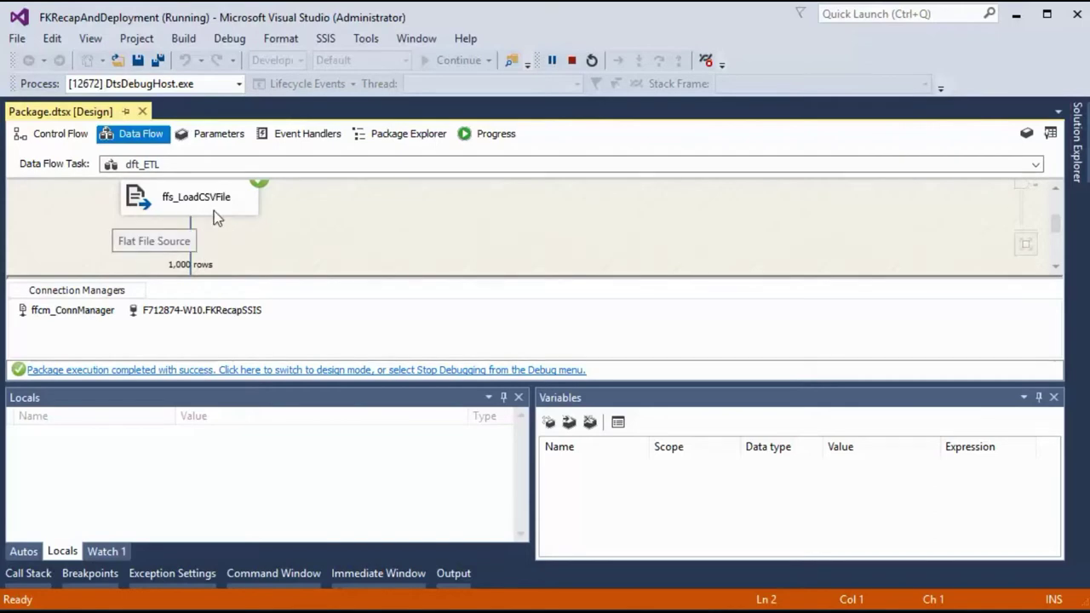
scroll(214, 210, down, 1)
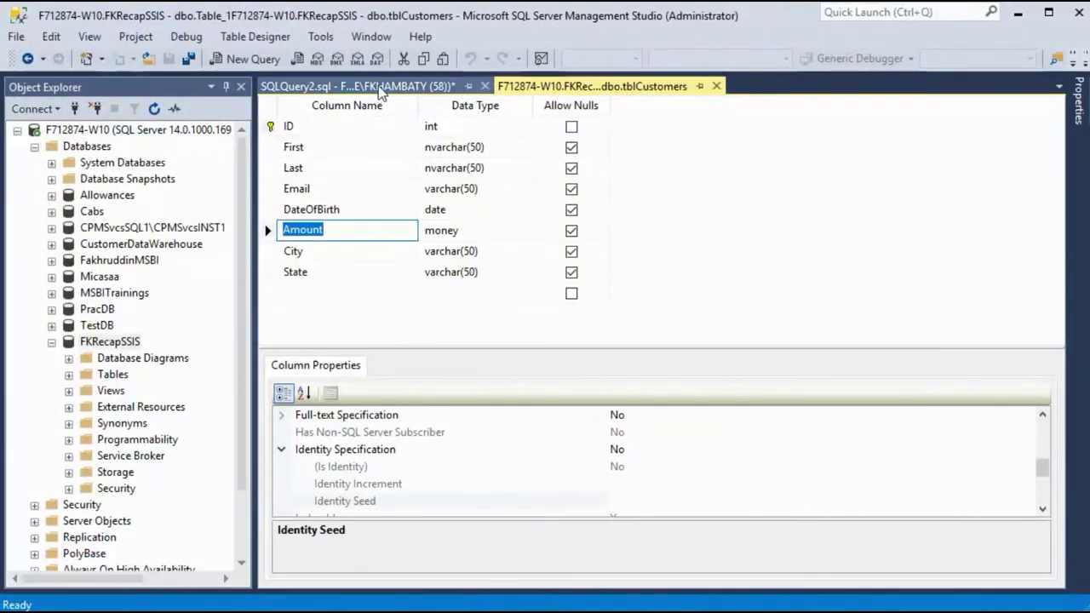
Run select * from tblCustomers in SQL Server Management Studio and look through the loaded customer rows
click(378, 85)
click(252, 81)
scroll(431, 445, down, 11)
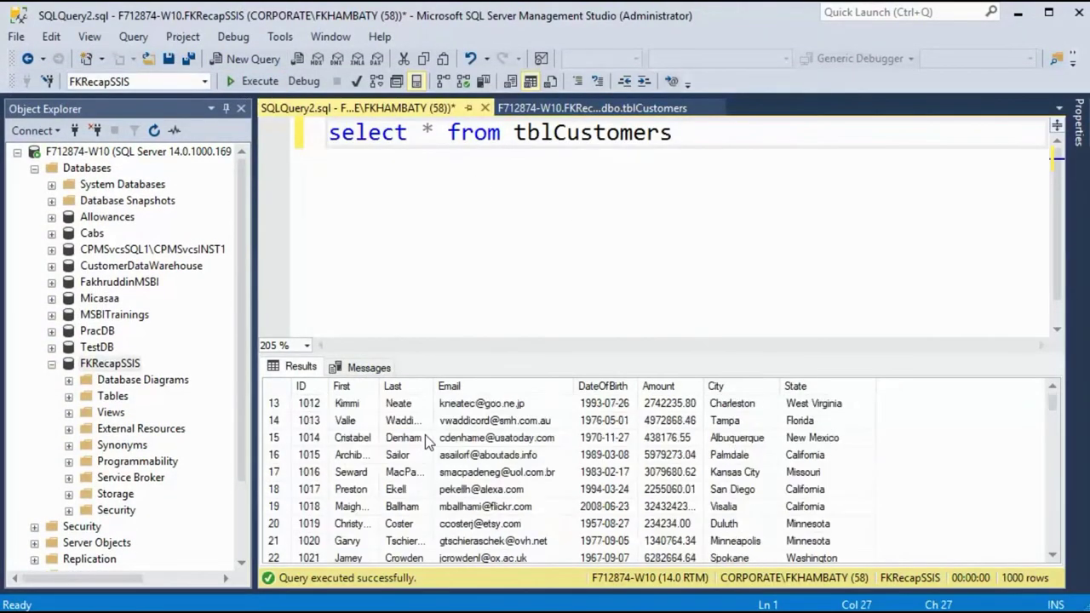
Empty the customer table with truncate table tblCustomers and check it by rerunning only the select * from tblCustomers query
scroll(430, 444, down, 12)
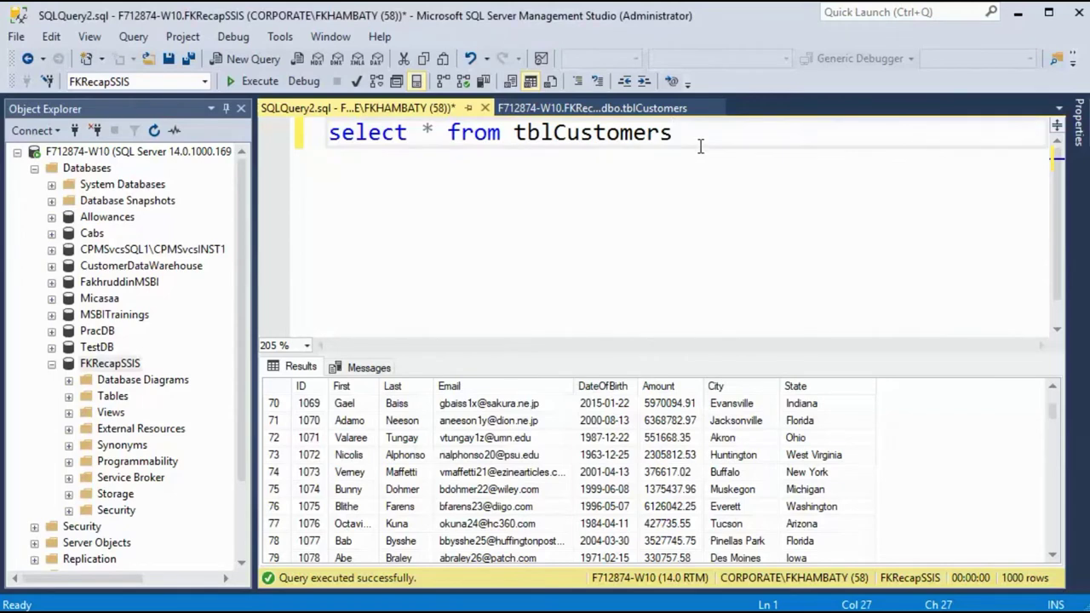
key(Return)
key(Return)
text(truncate ta)
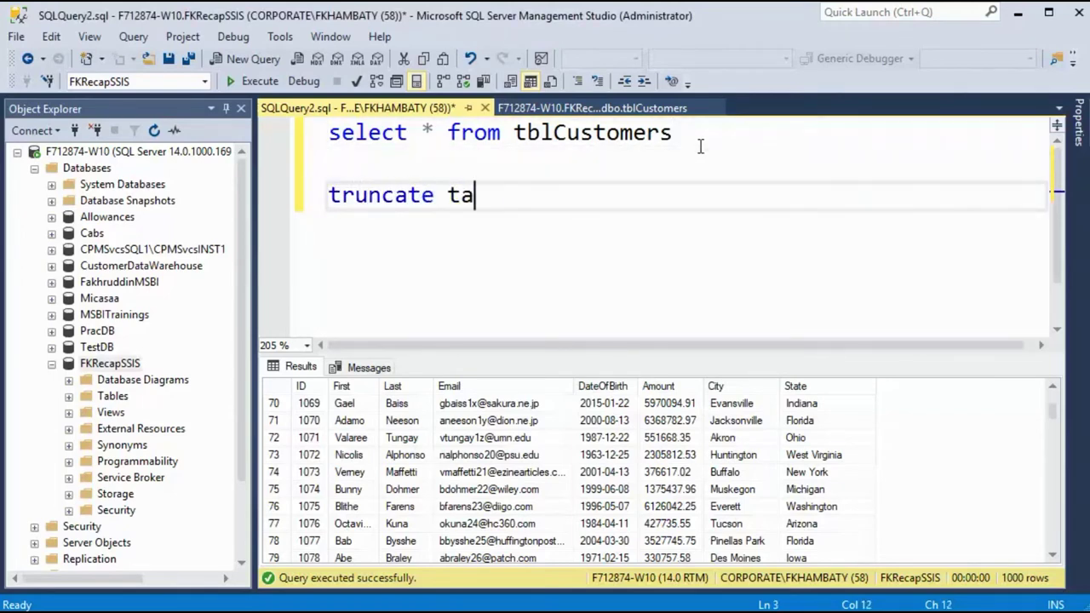
text(ble tblCustomers)
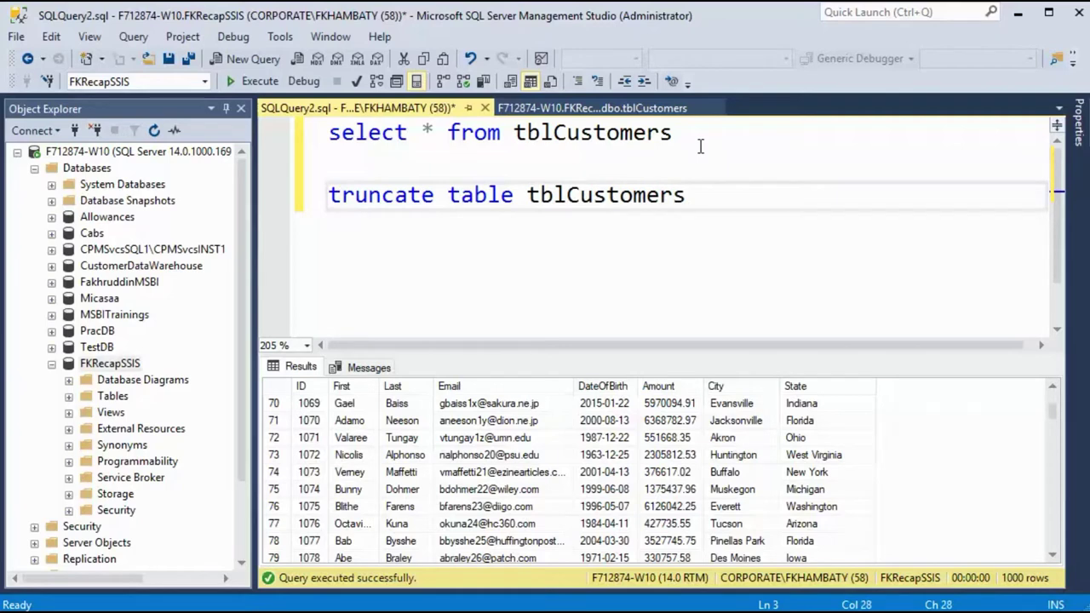
key(shift+Home)
key(F5)
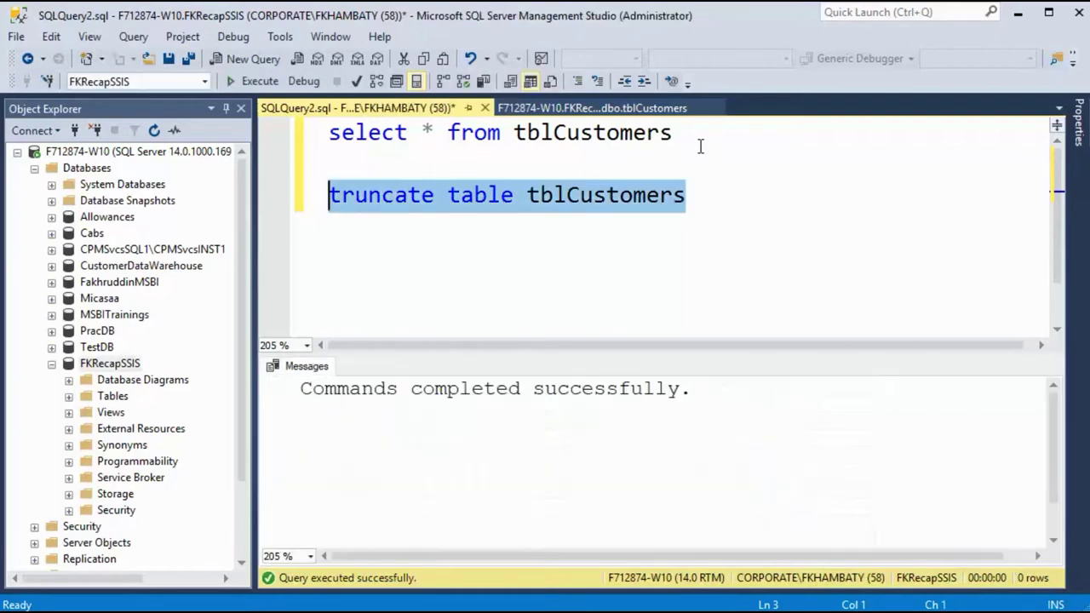
key(Delete)
click(254, 81)
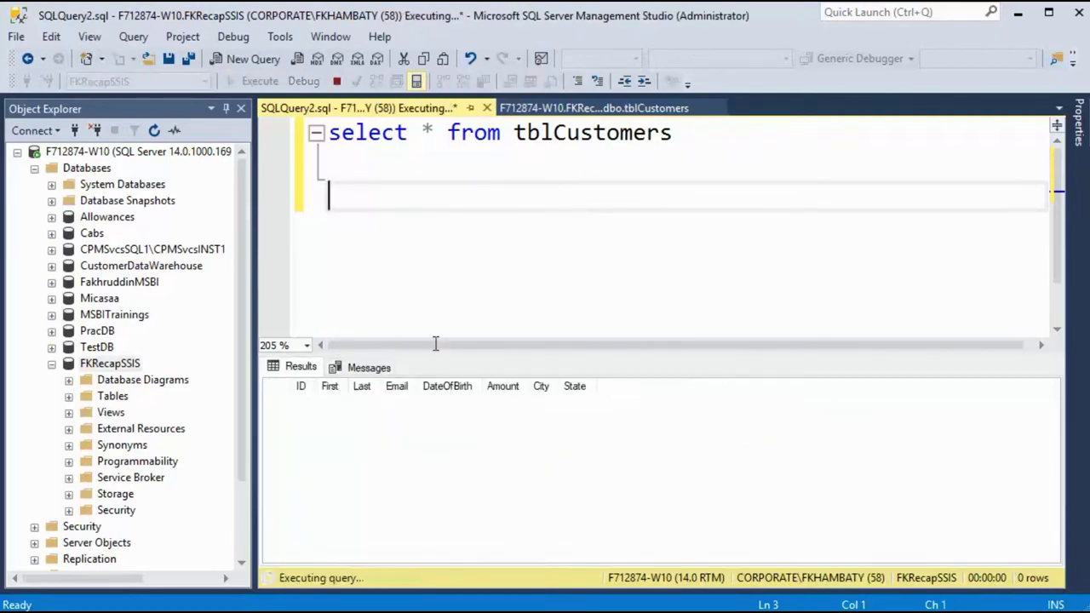
Switch to Customers.csv in Notepad++, change the Amount values to -23 on line 2, hundred on line 3 and 0 on line 4, and save
click(1015, 14)
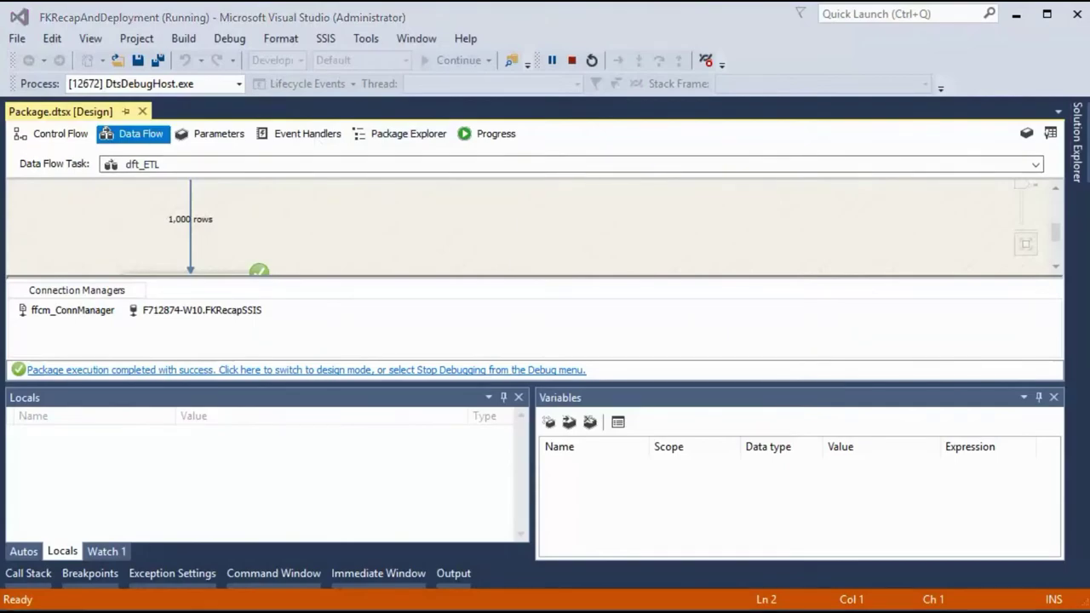
click(1016, 14)
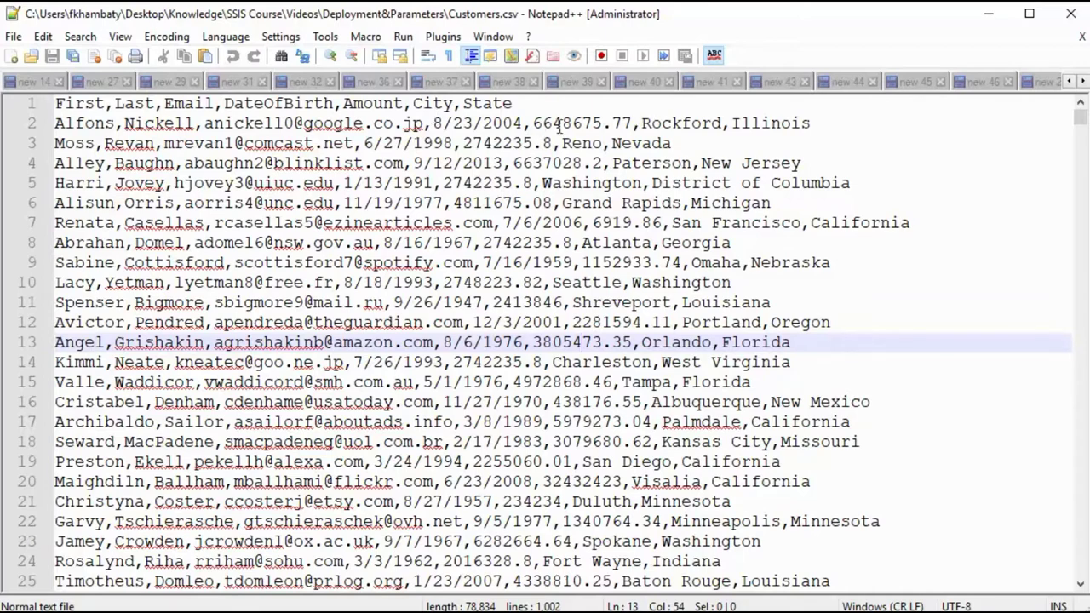
drag(534, 123, 632, 128)
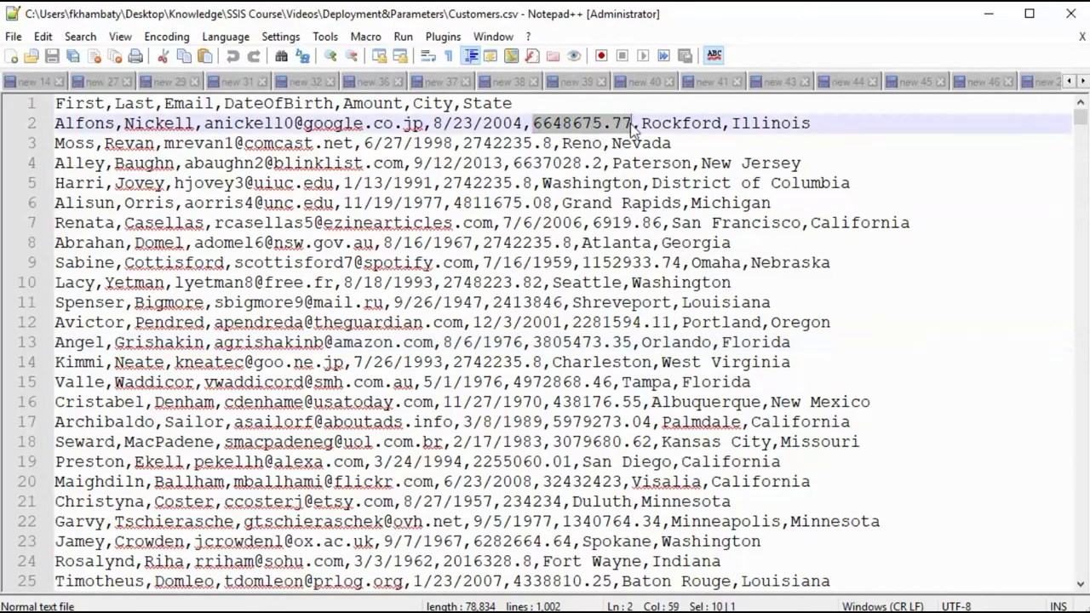
text(-23)
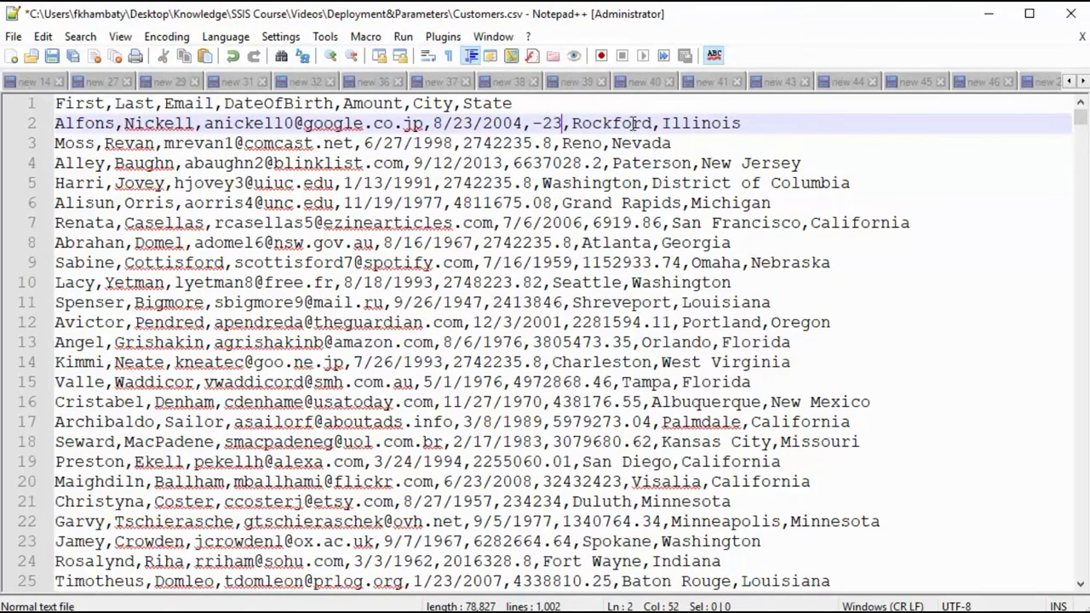
drag(463, 143, 554, 141)
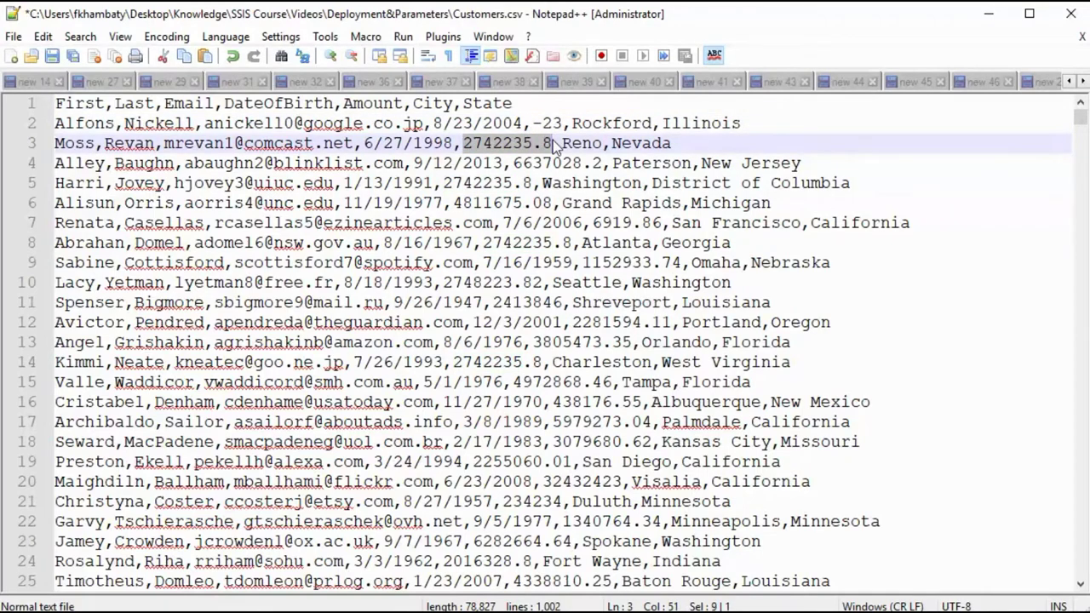
text(hundred)
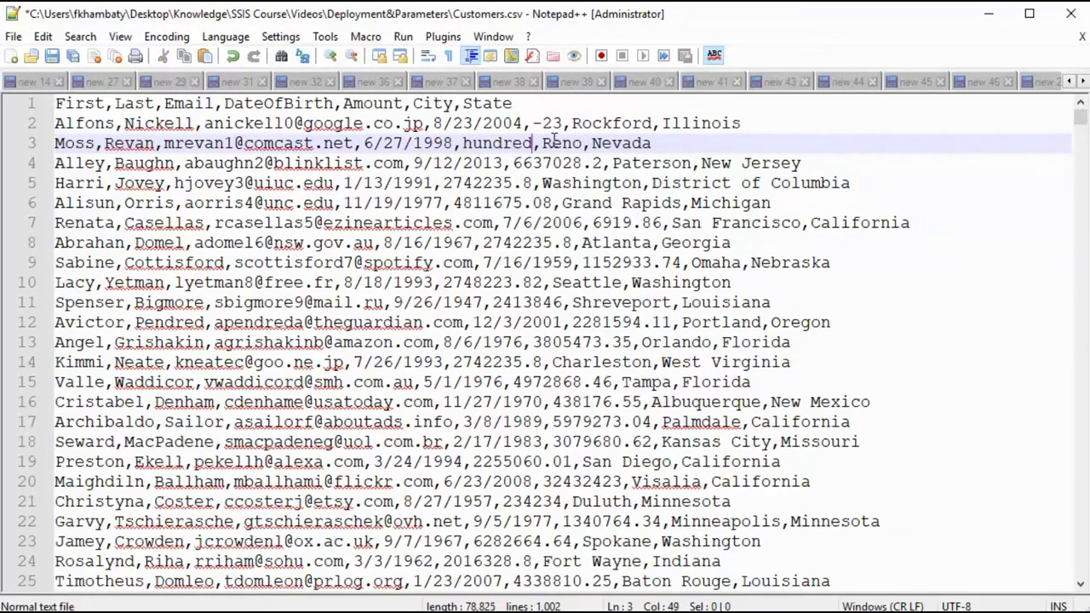
drag(512, 163, 603, 163)
text(-)
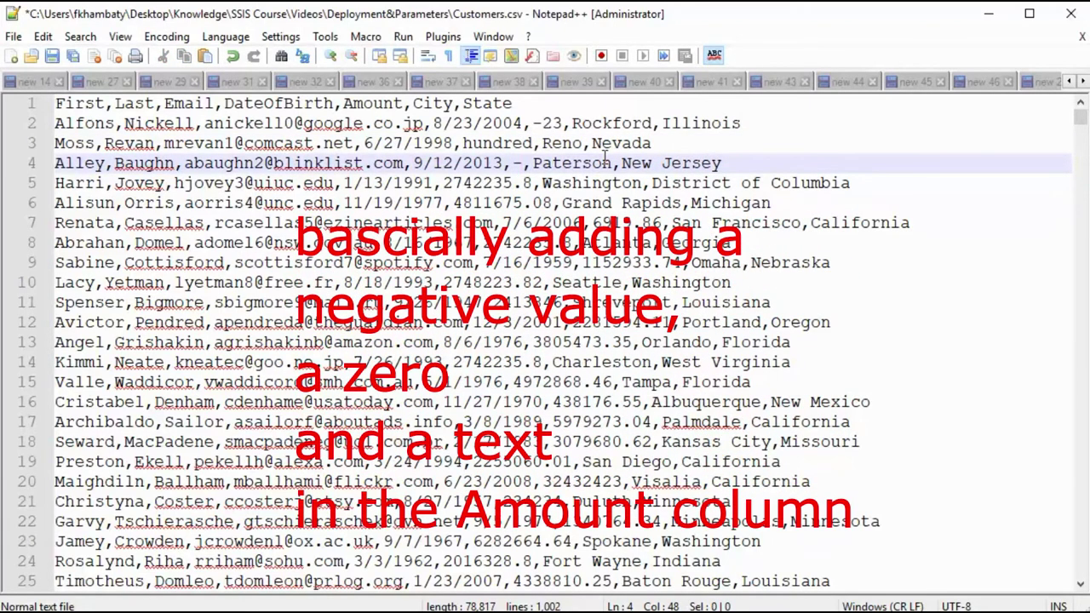
key(BackSpace)
text(0)
click(52, 55)
Switch to Visual Studio and stop debugging the FKRecapAndDeployment package
click(1003, 13)
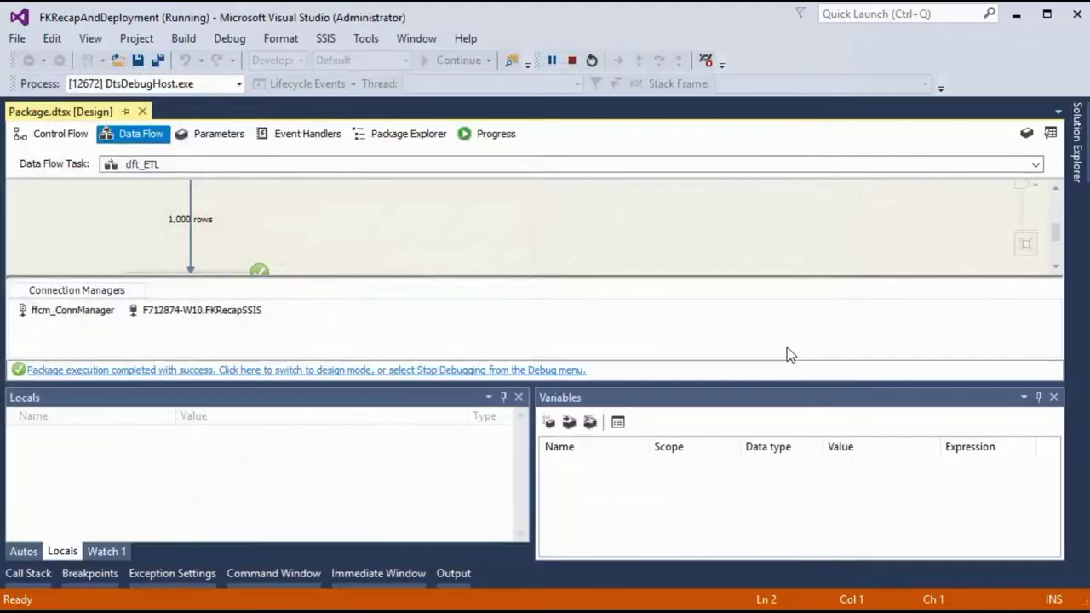
key(shift+F5)
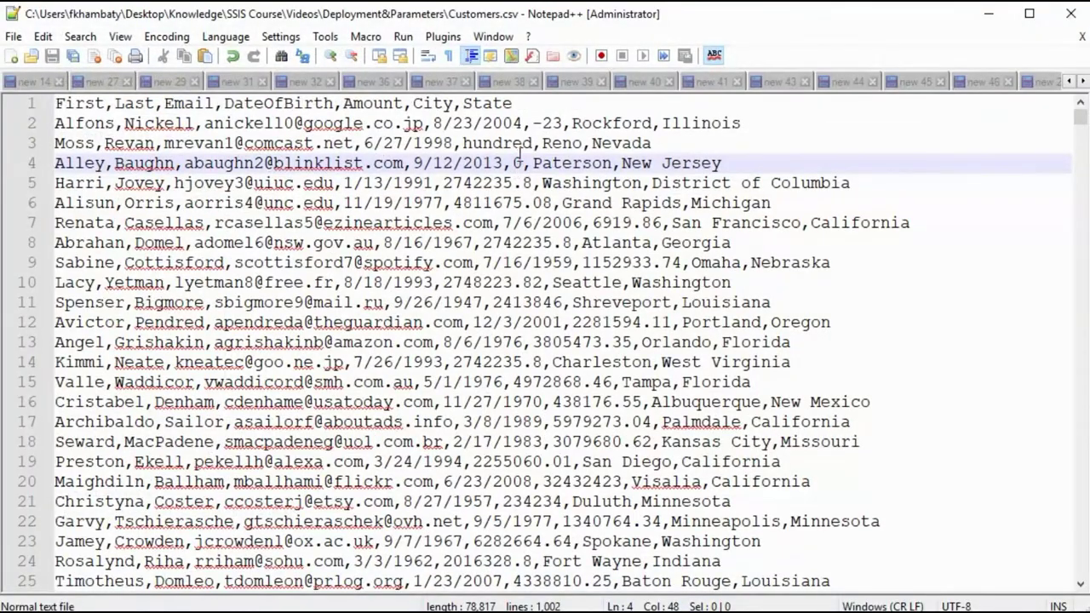
Compare the Amount values in Customers.csv, especially the text on line 3, with the Amount column's data type in the tblCustomers table design
drag(464, 143, 535, 143)
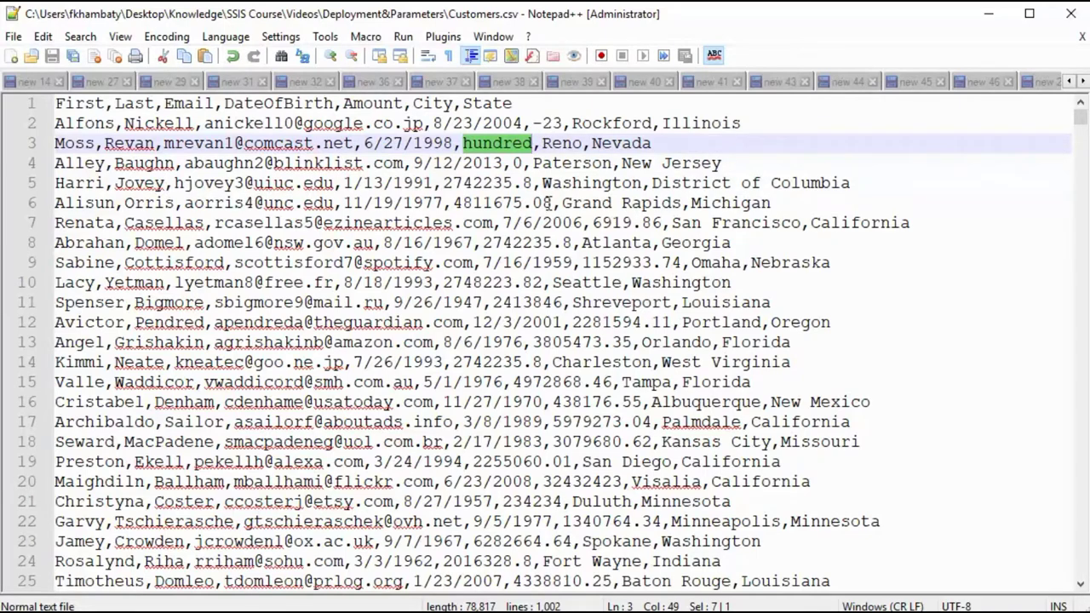
click(372, 104)
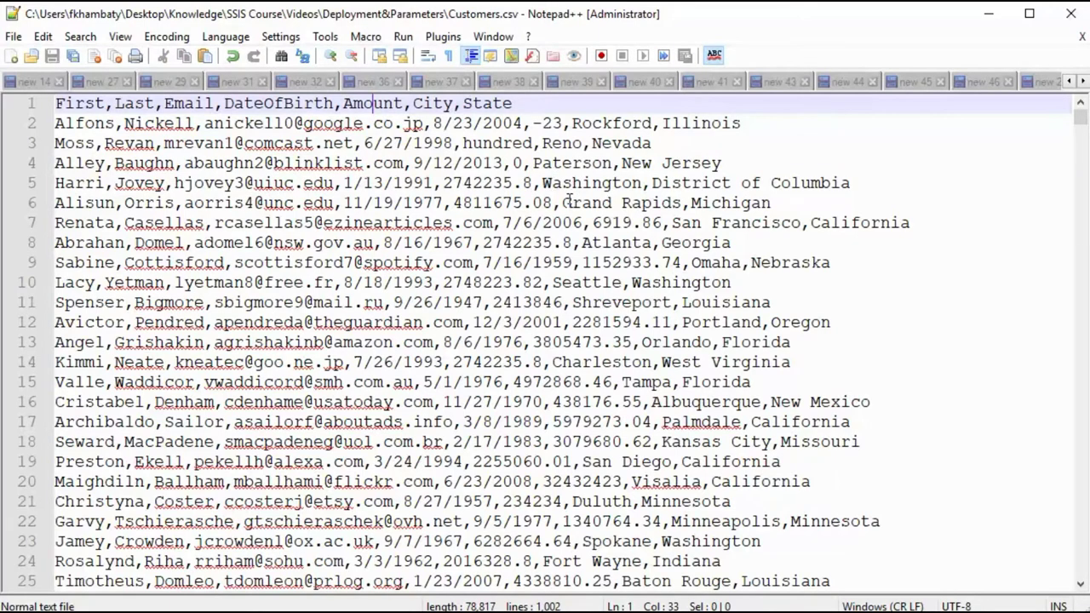
drag(522, 203, 554, 202)
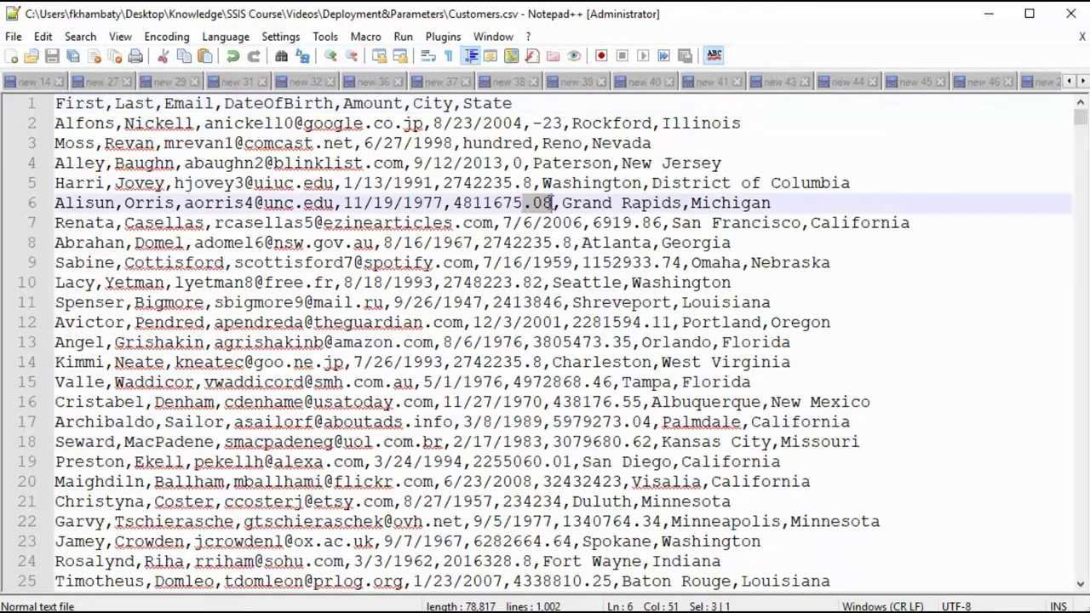
click(523, 243)
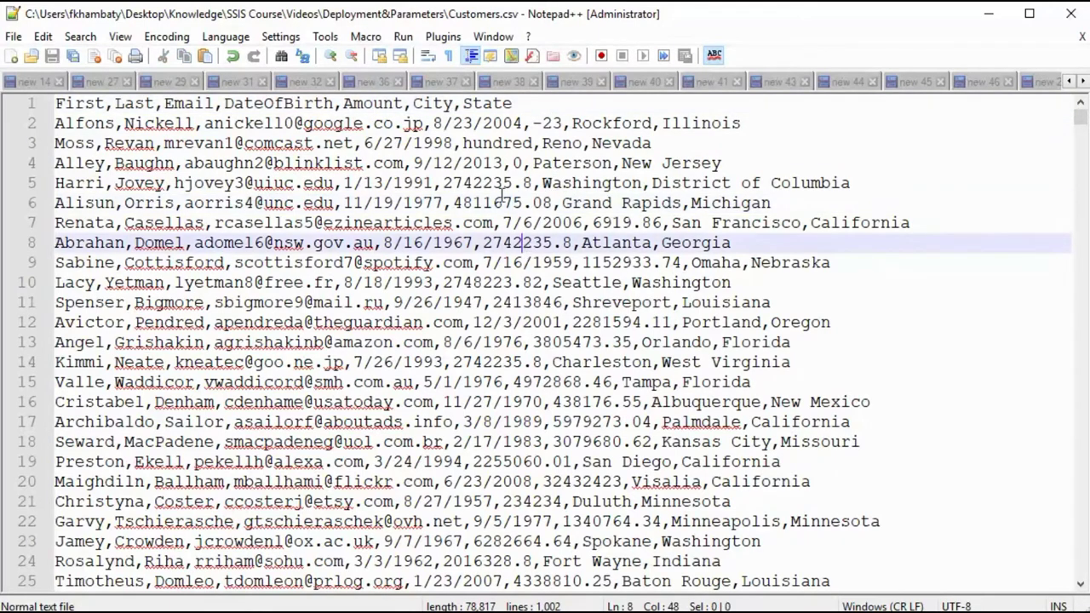
drag(464, 143, 534, 143)
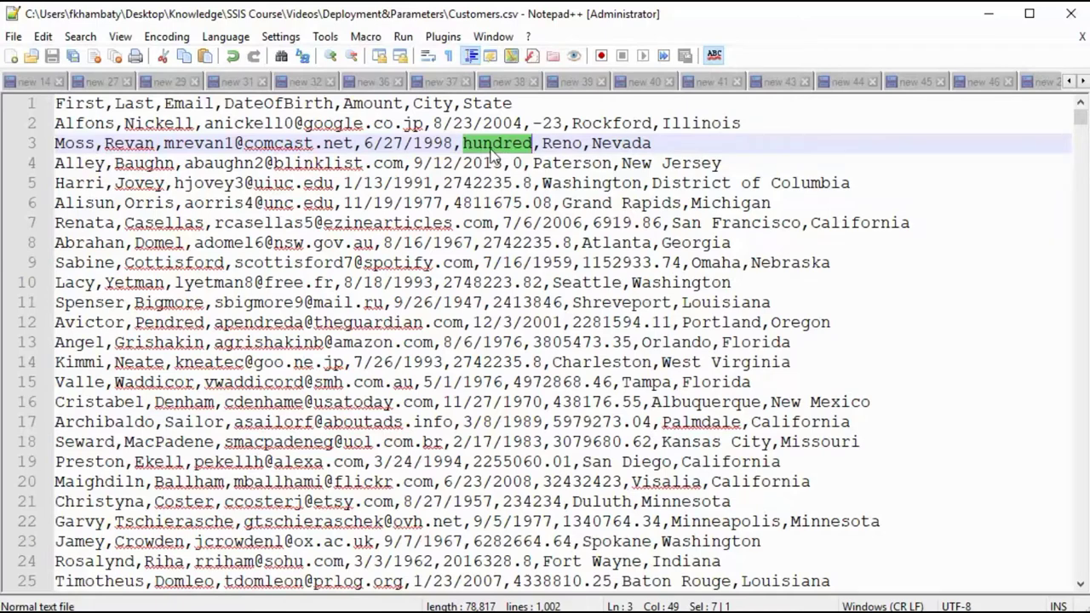
key(alt+Tab)
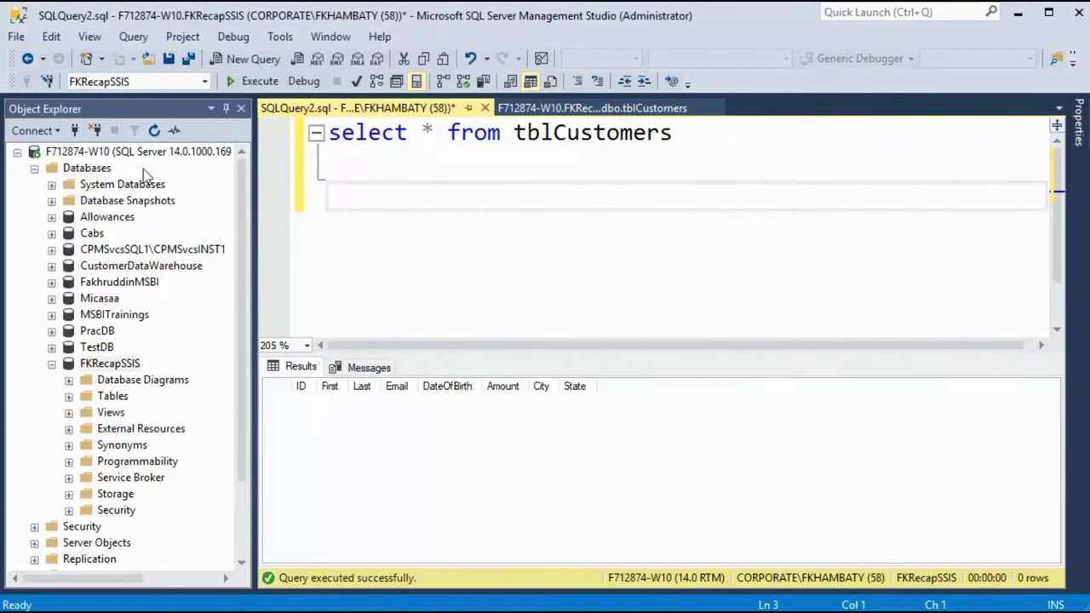
click(606, 105)
click(306, 308)
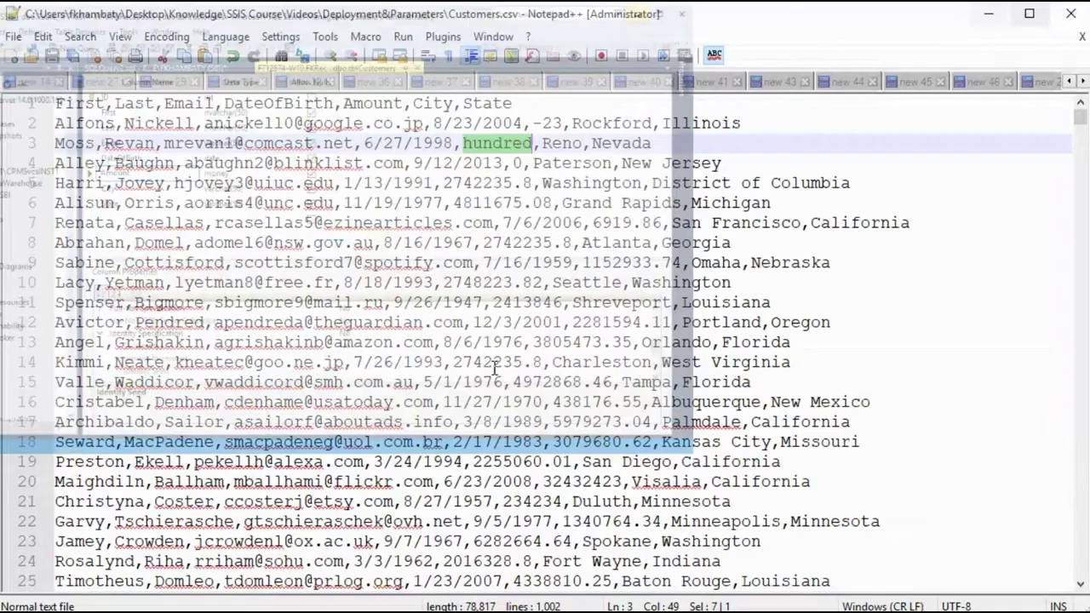
click(1019, 15)
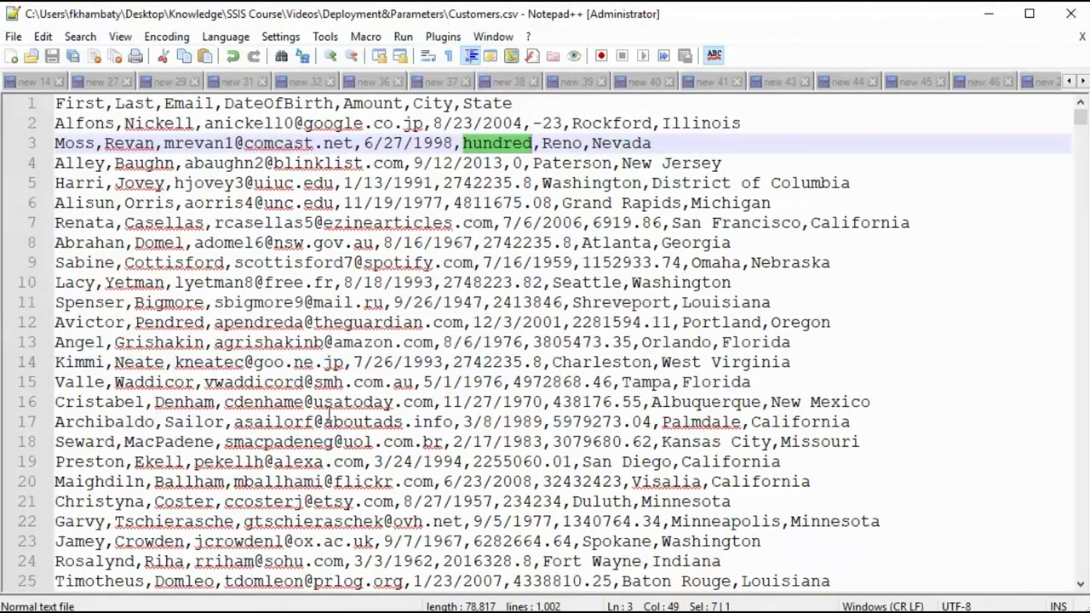
Switch to Visual Studio, run the package and collapse the debugging windows to inspect the execution status along the dft_ETL data flow
click(985, 23)
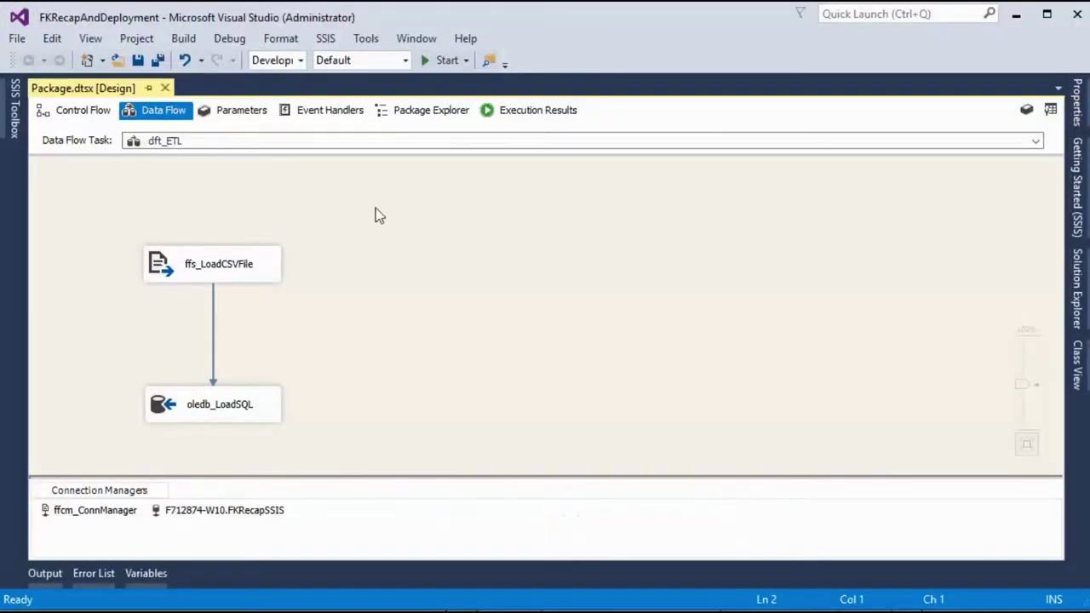
click(445, 61)
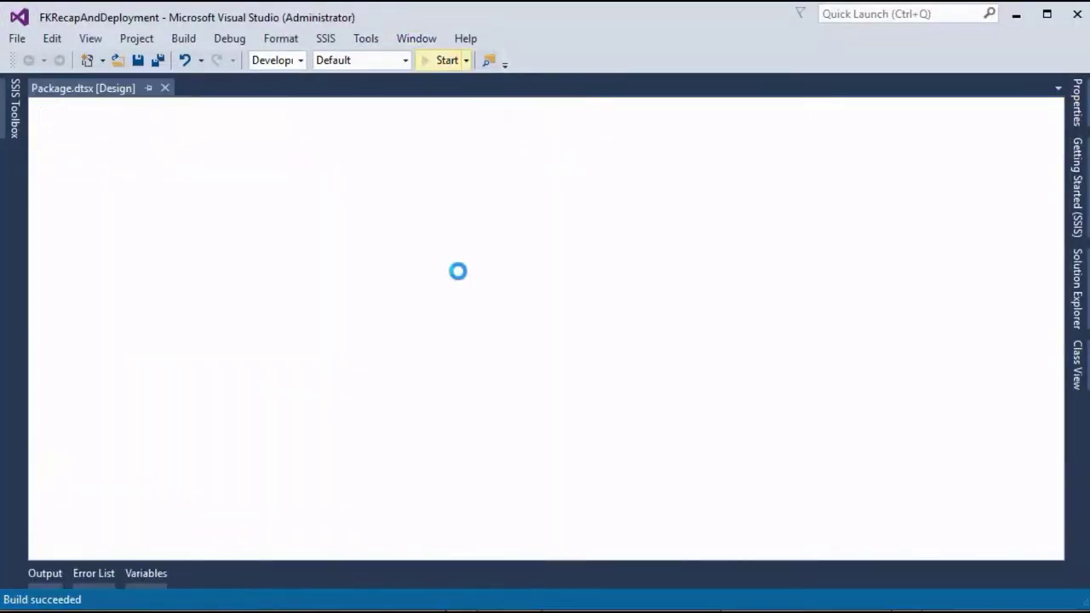
scroll(443, 243, down, 3)
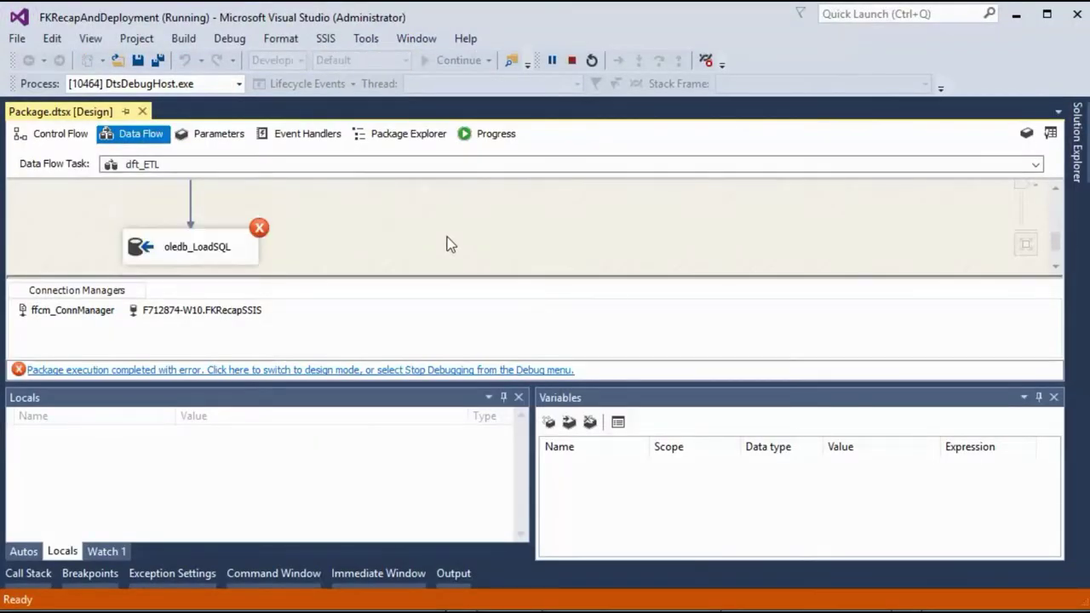
click(1038, 397)
click(1039, 397)
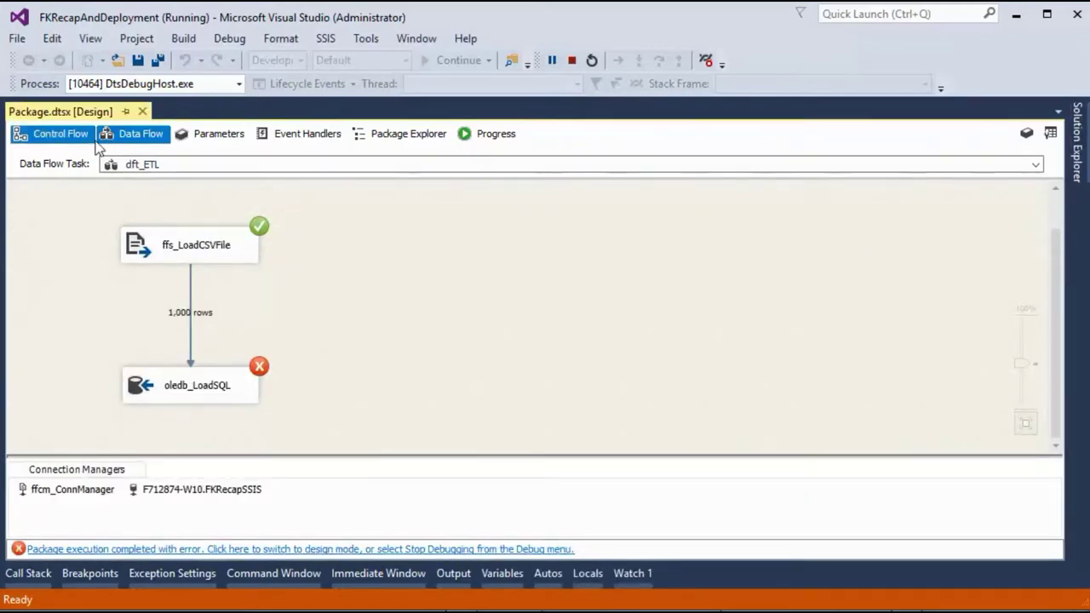
Review the oledb_LoadSQL messages in the execution progress log and the control flow status, and stop debugging the package
click(508, 141)
scroll(198, 407, down, 4)
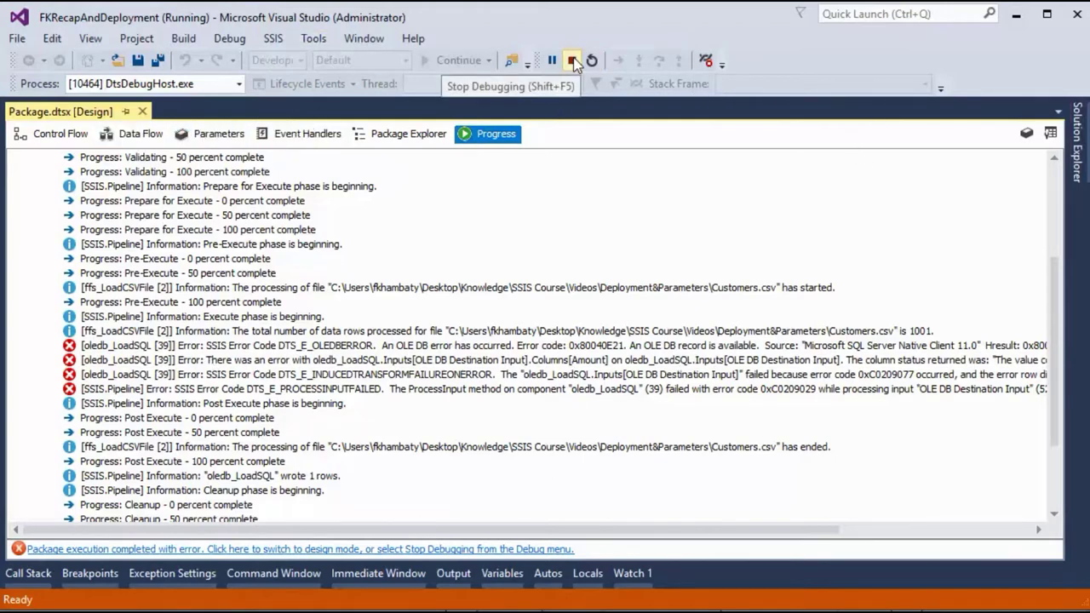
click(60, 135)
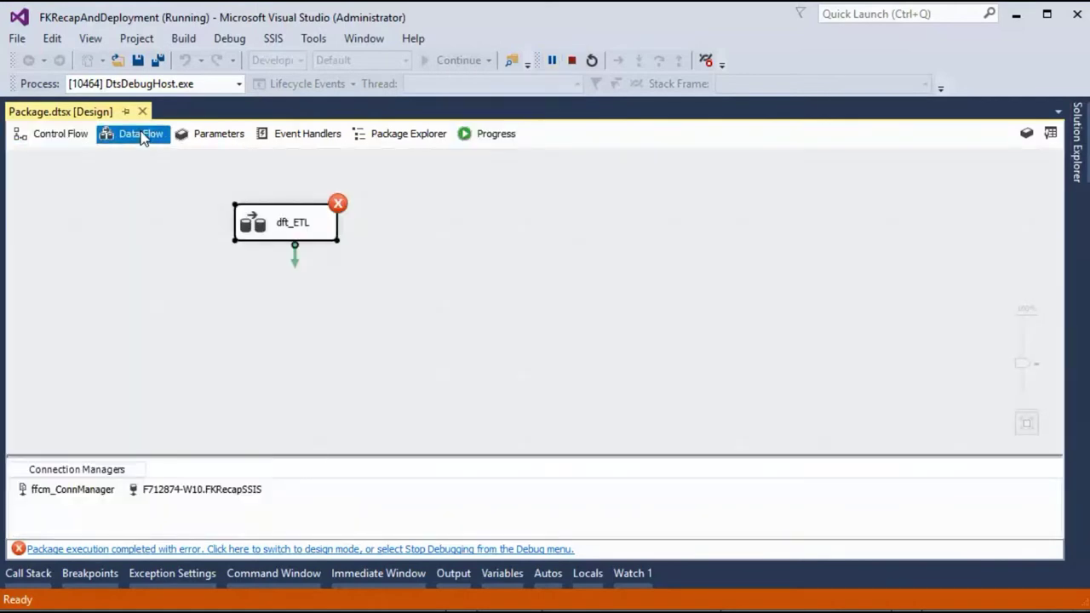
click(140, 135)
click(574, 60)
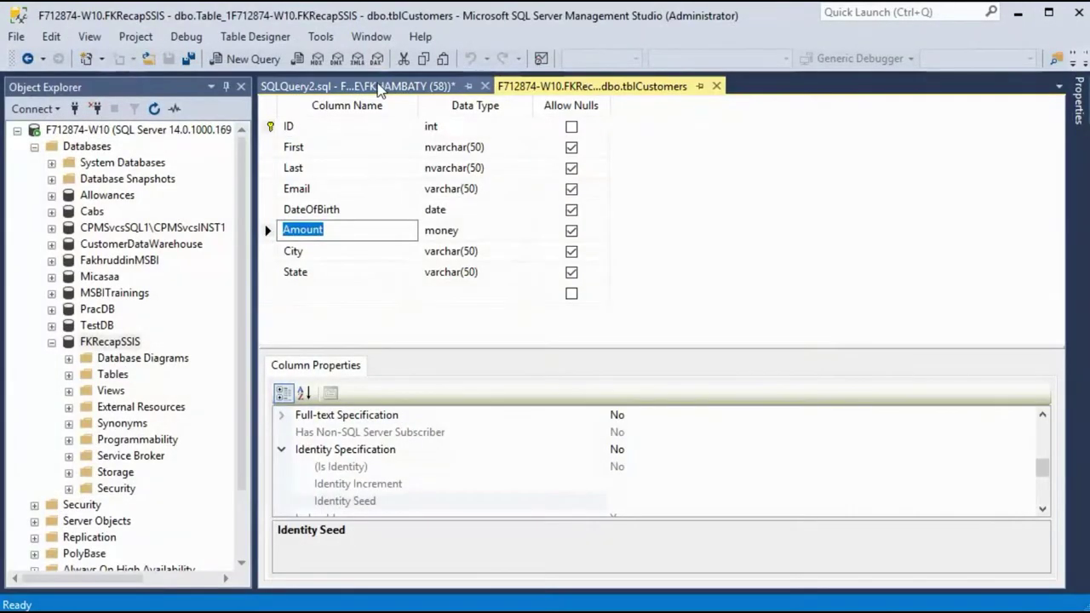
Switch to SQL Server Management Studio and rerun select * from tblCustomers to check which rows the package loaded
click(358, 107)
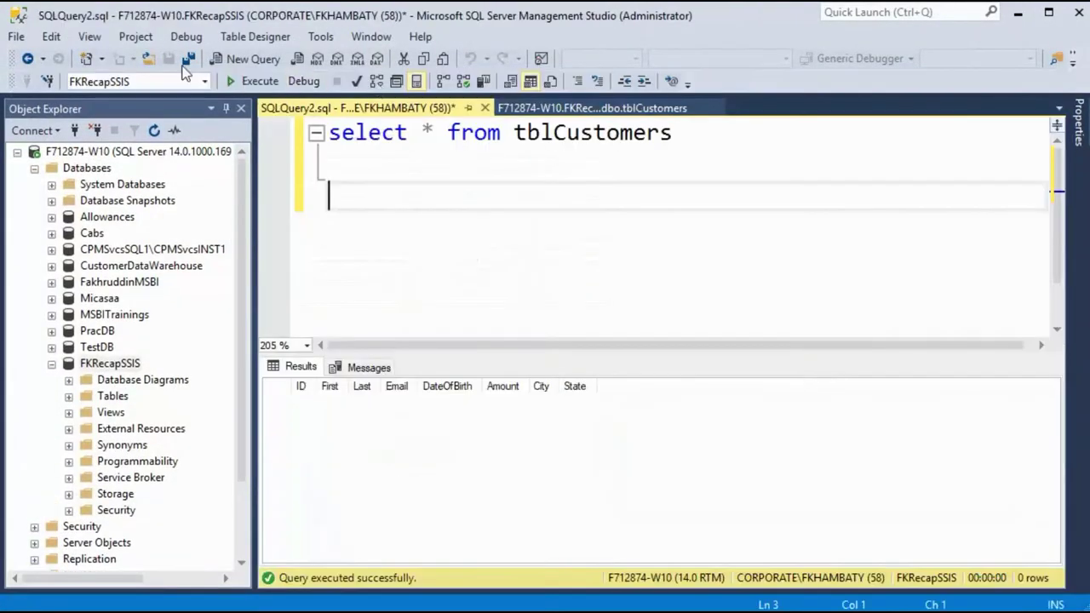
click(253, 81)
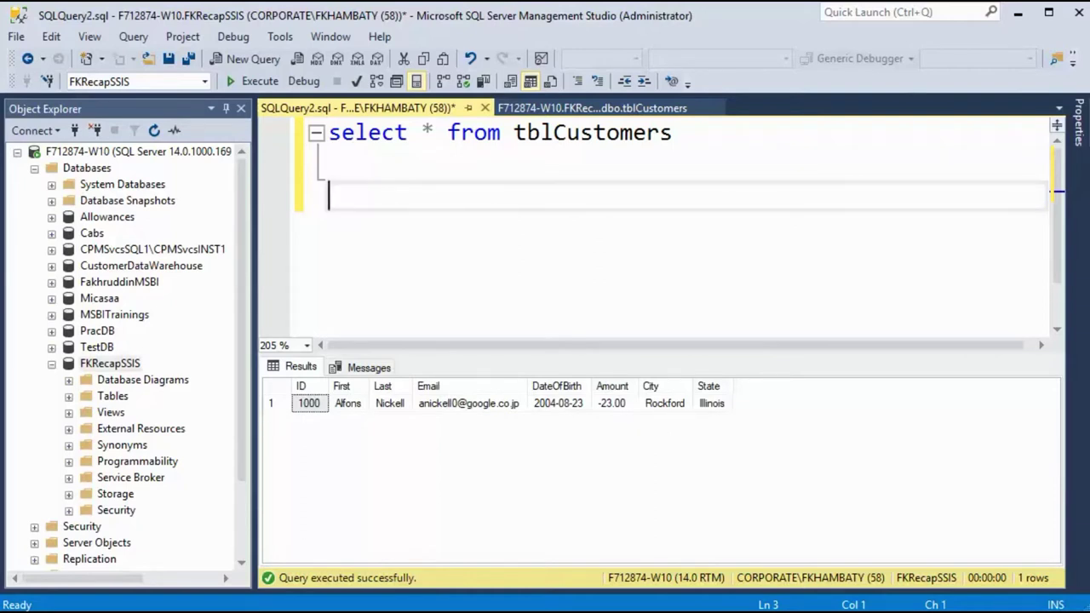
Switch to Customers.csv in Notepad++ and check the Amount values on lines 2 and 3
key(alt+Tab)
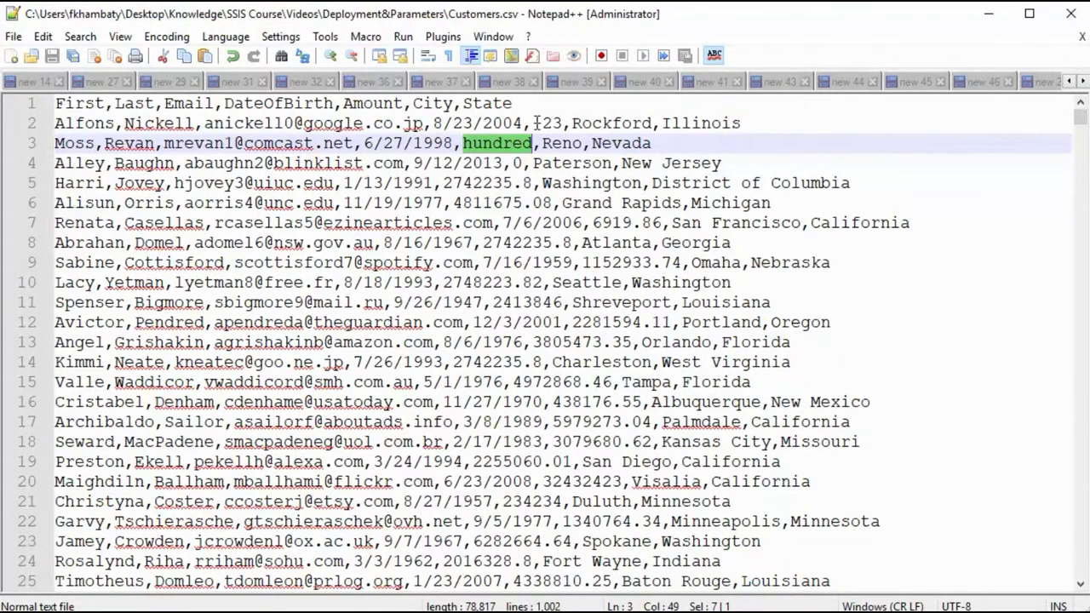
drag(533, 123, 562, 124)
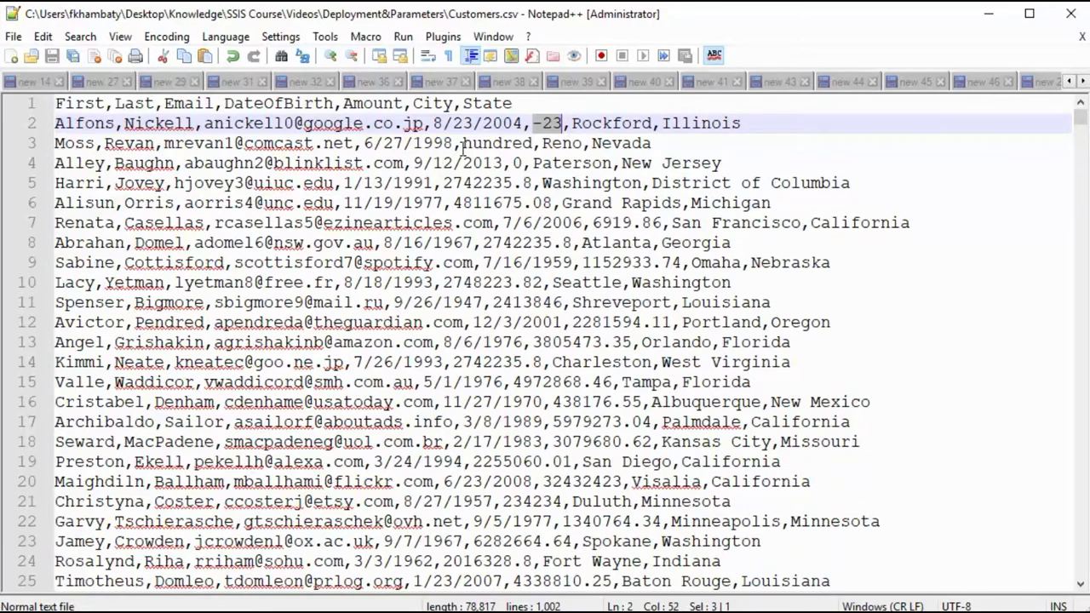
drag(463, 143, 533, 144)
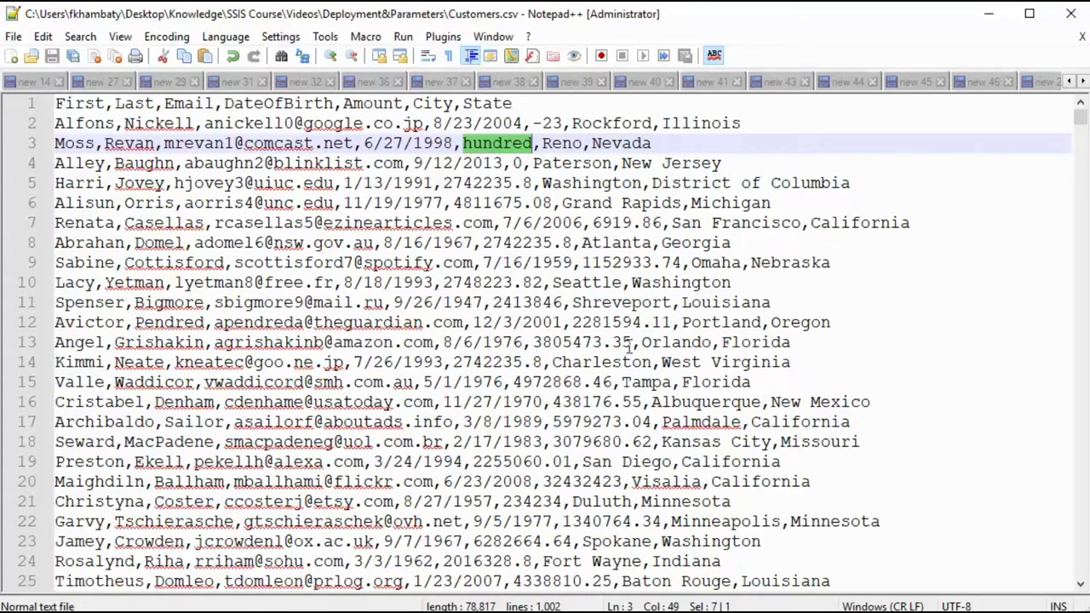
Return to SQL Server Management Studio, write the statement "truncate table tblCustomers" below the select query, and run only that statement
click(993, 17)
text(tr)
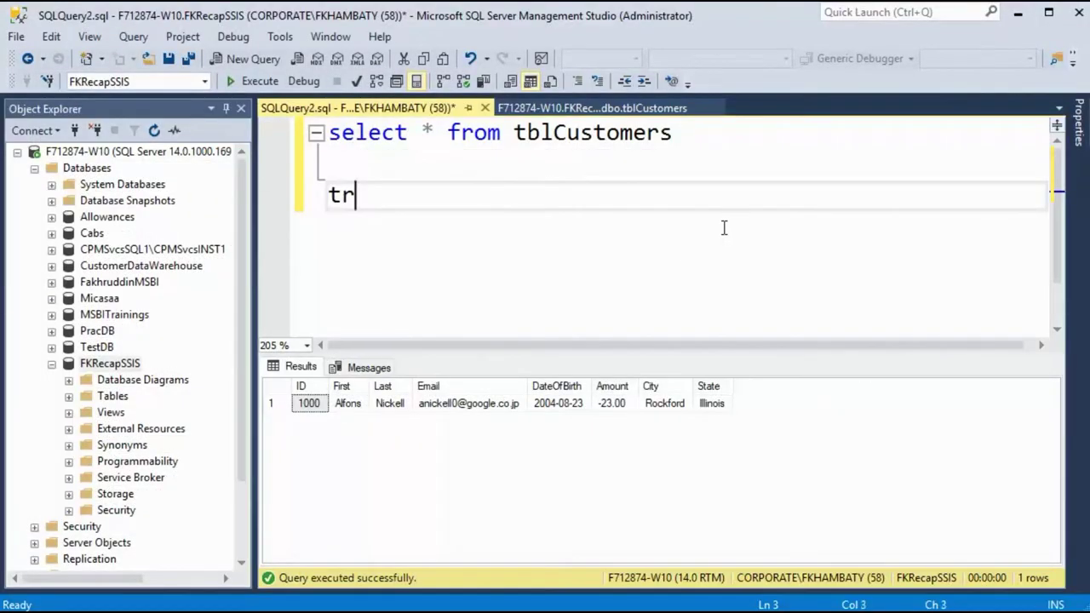
text(uncate table t)
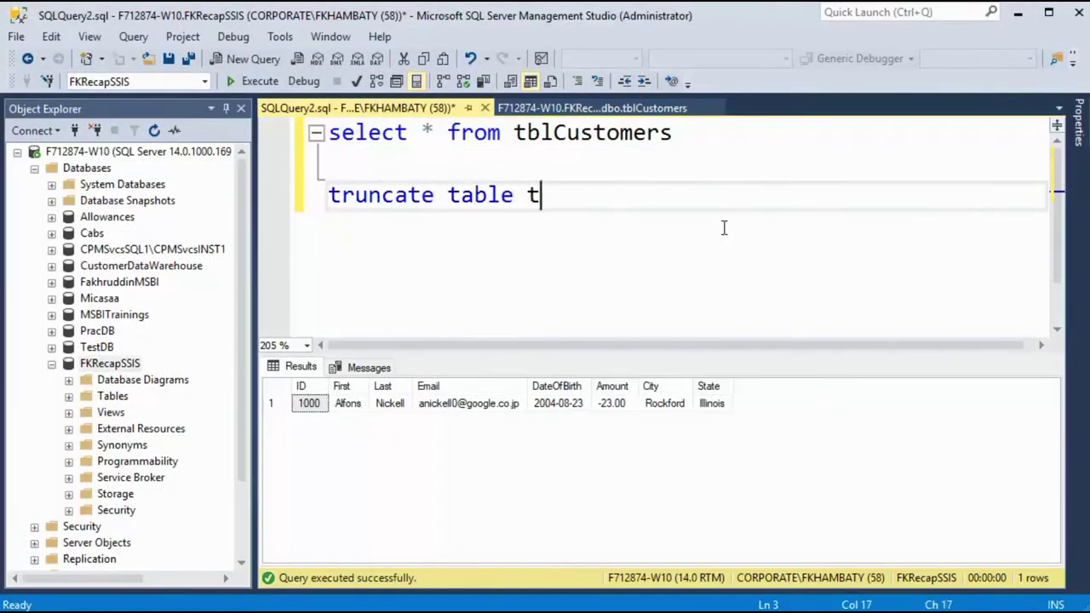
text(blCustomers)
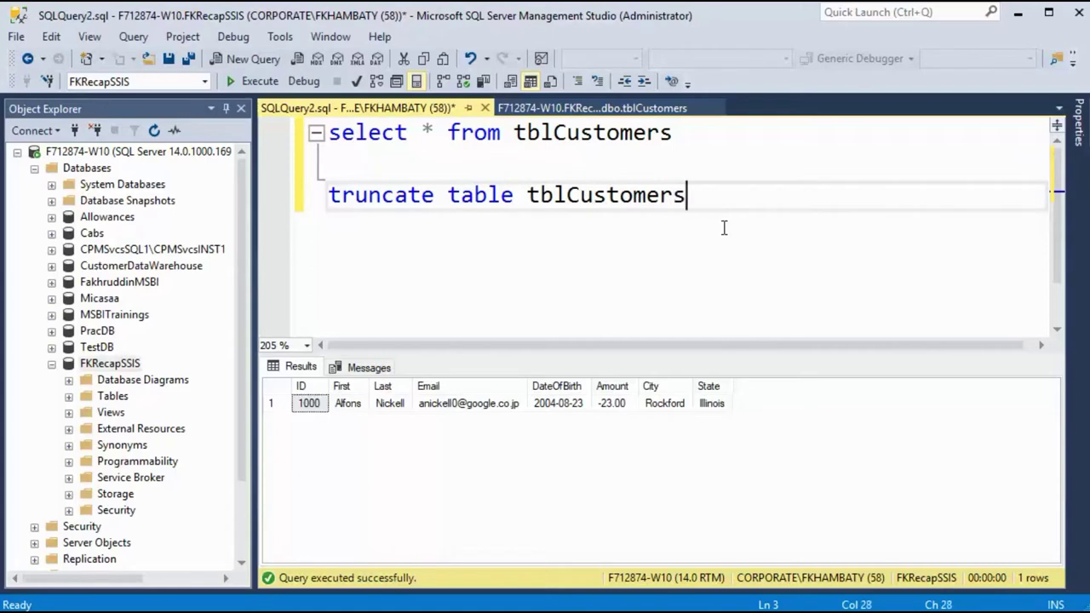
key(shift+Home)
key(F5)
click(686, 219)
Run only the "select * from tblCustomers" query to check the table's contents
click(685, 127)
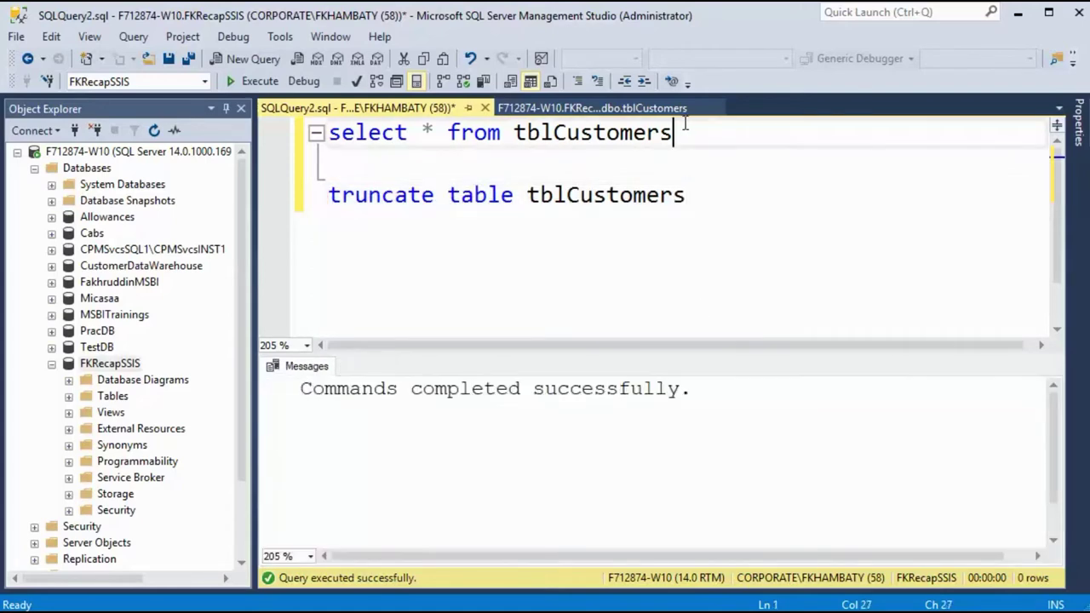
key(shift+Home)
key(F5)
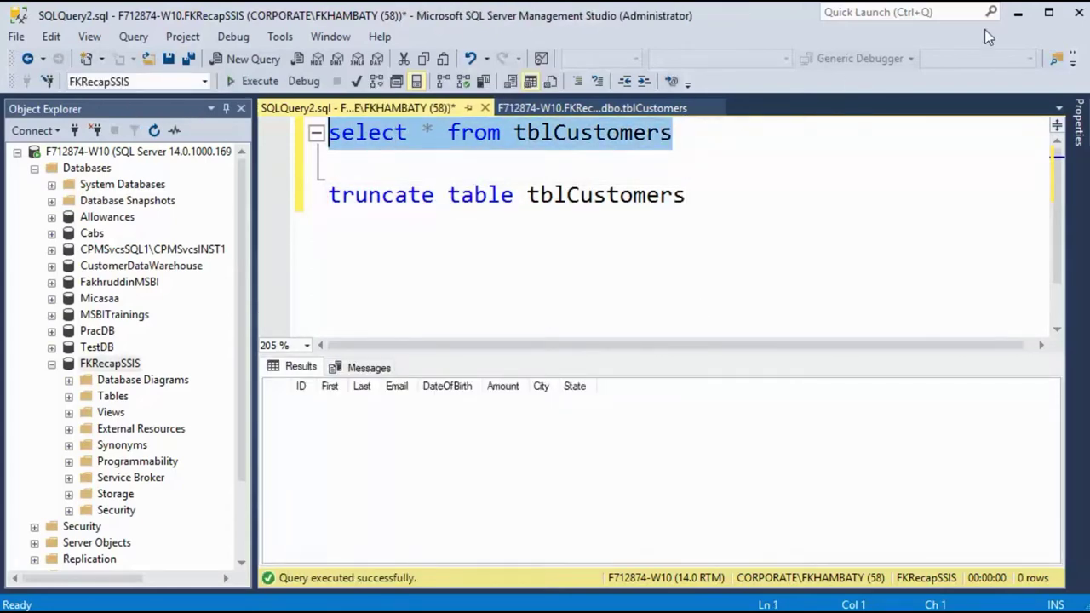
Switch to Visual Studio and realign ffs_LoadCSVFile and oledb_LoadSQL vertically in the dft_ETL data flow, leaving space between them
click(1018, 15)
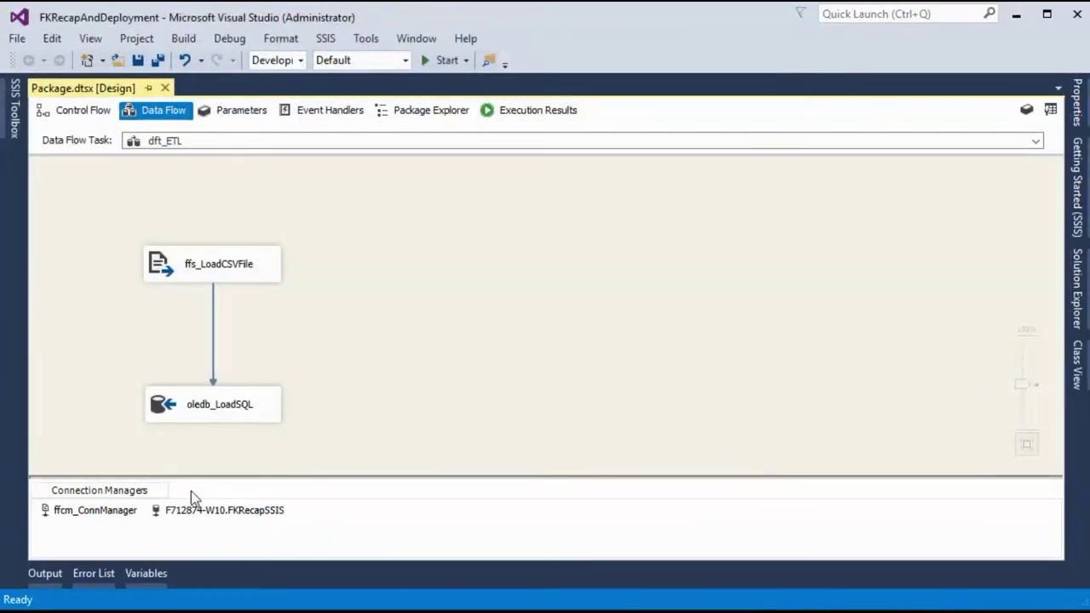
drag(243, 275, 293, 208)
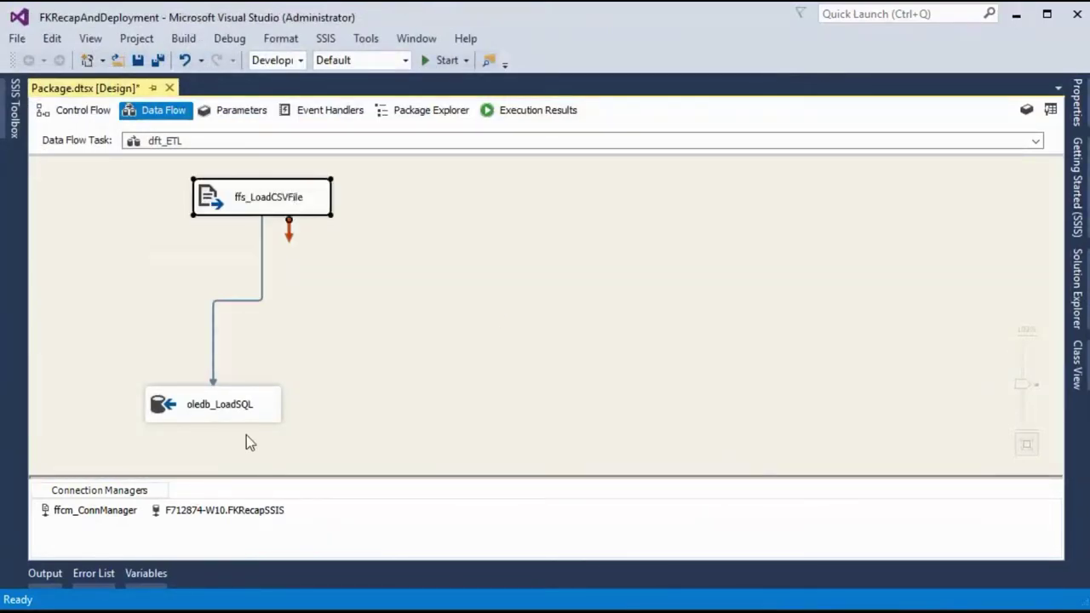
drag(248, 413, 303, 394)
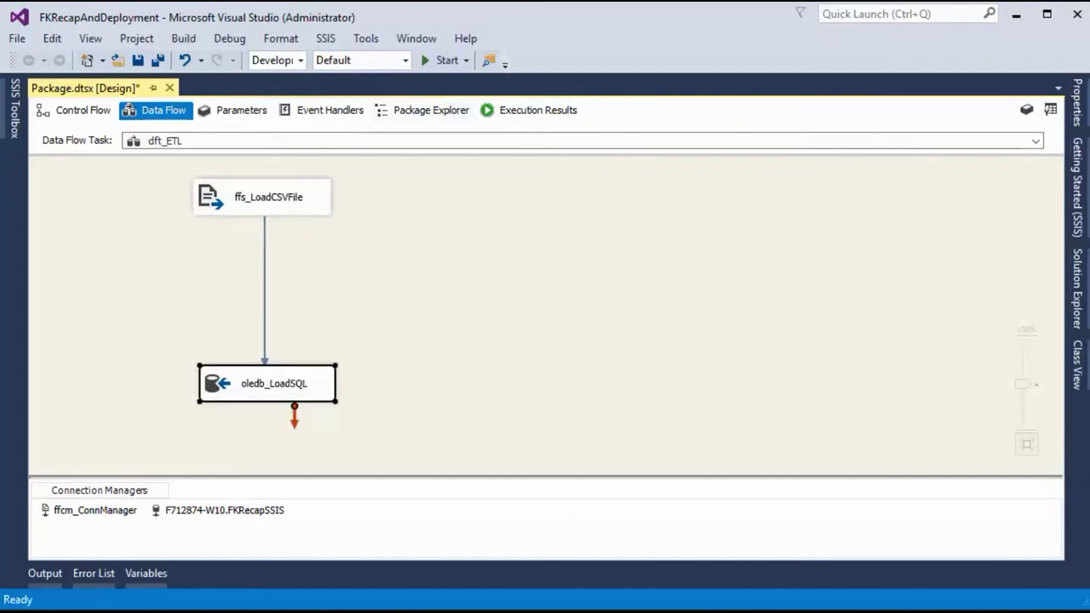
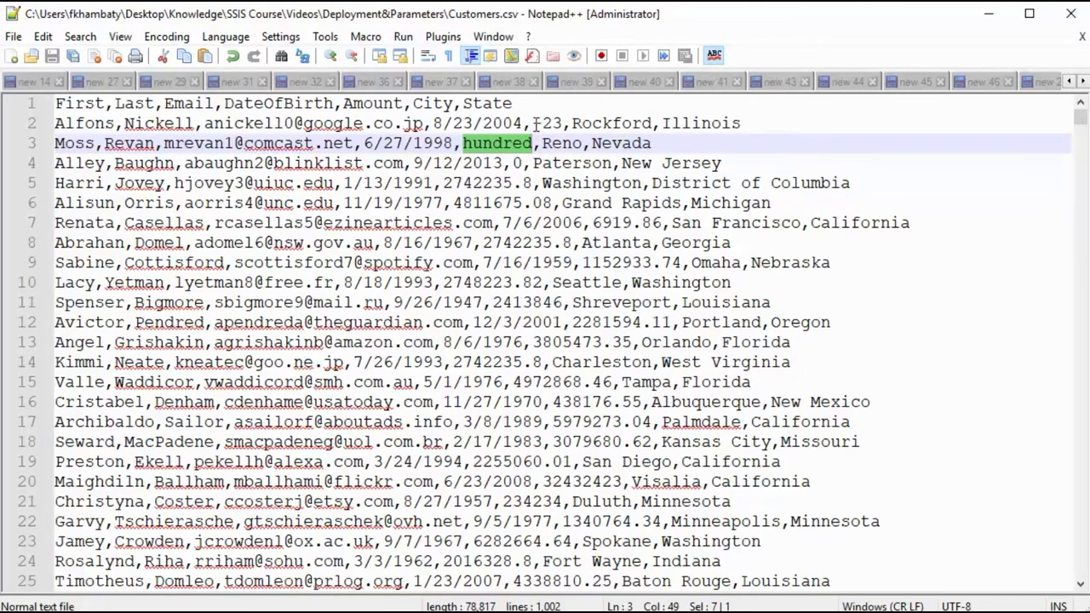
Compare the Amount values on lines 2, 3 and 4 of Customers.csv to identify negative, zero and non-numeric entries
drag(532, 123, 564, 123)
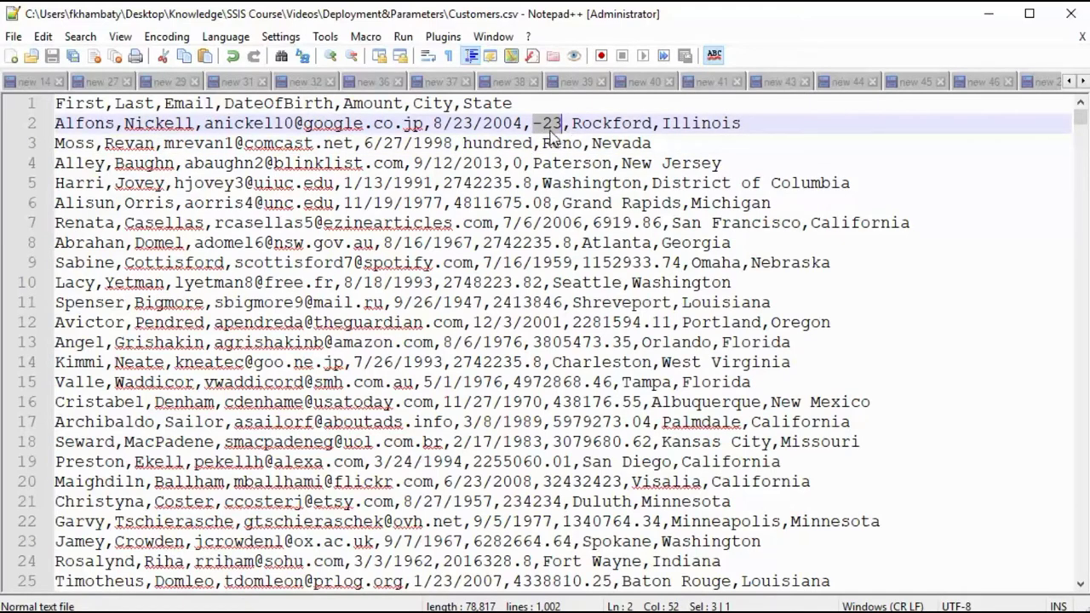
double_click(515, 163)
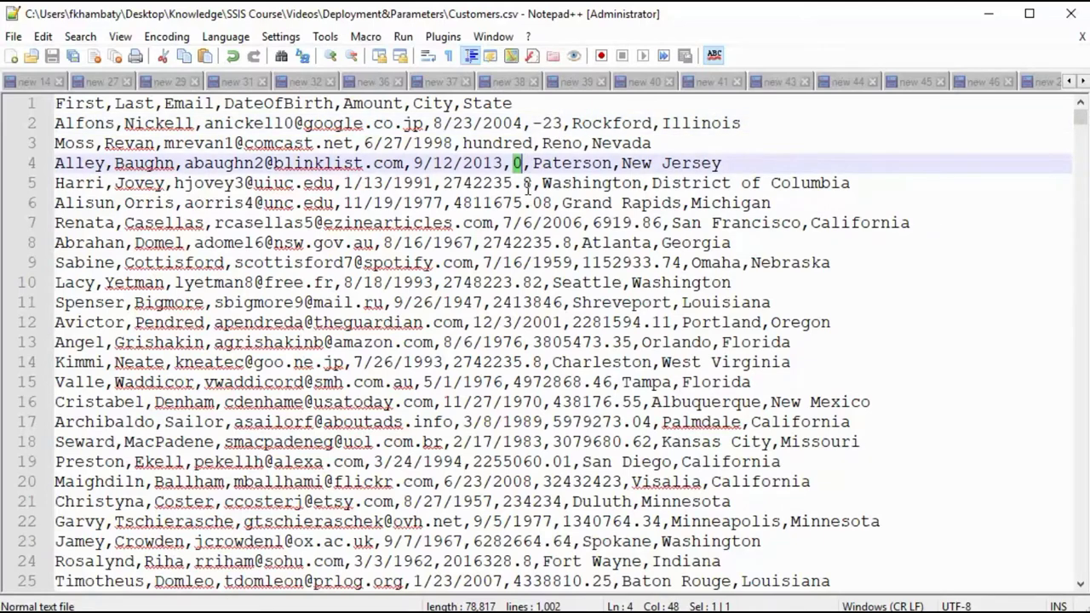
double_click(535, 123)
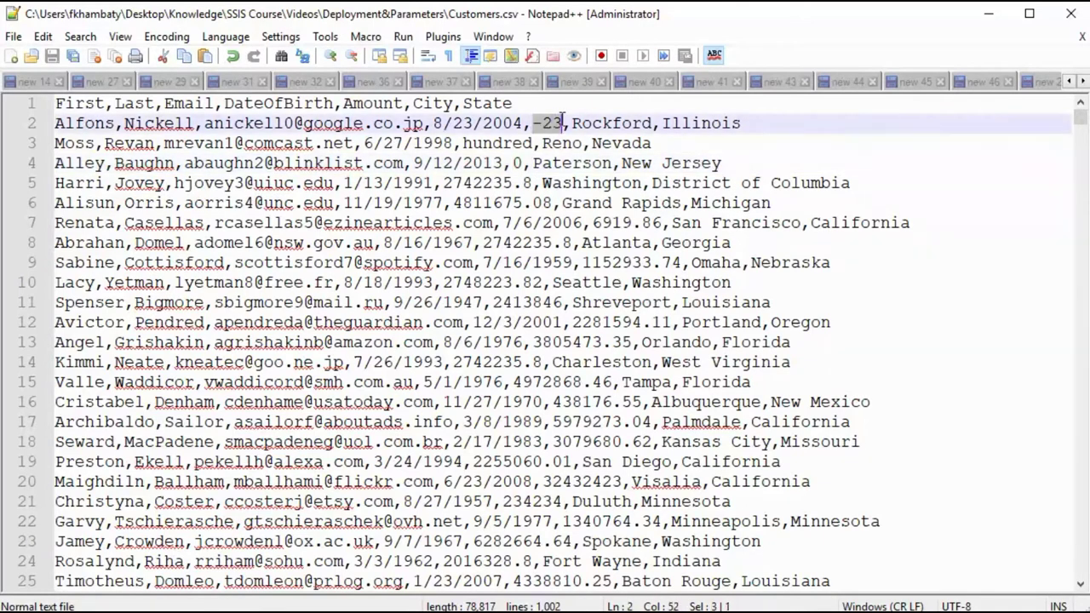
double_click(517, 162)
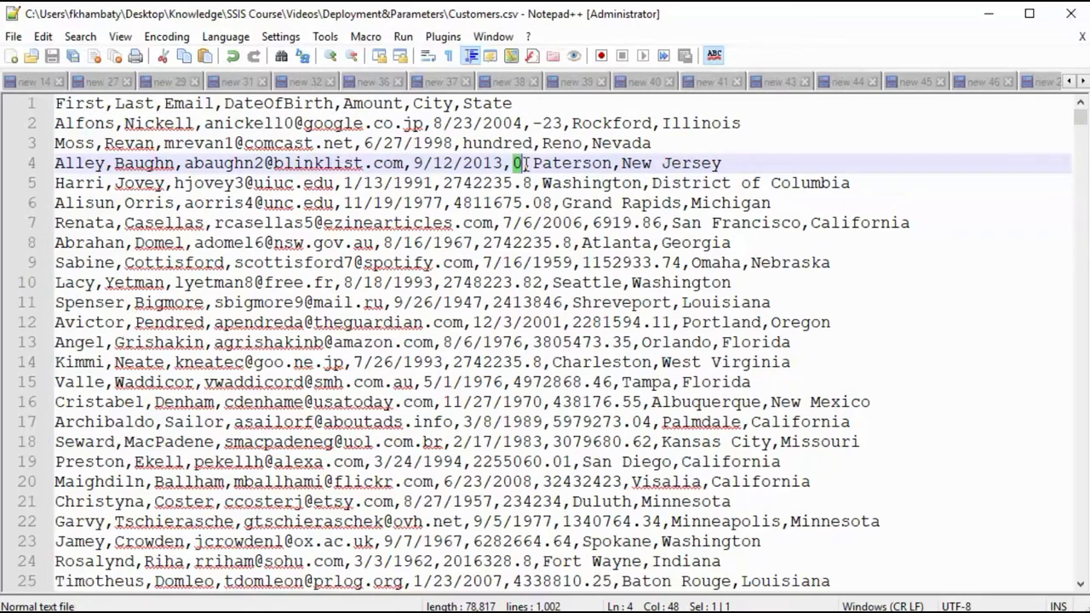
drag(463, 143, 536, 143)
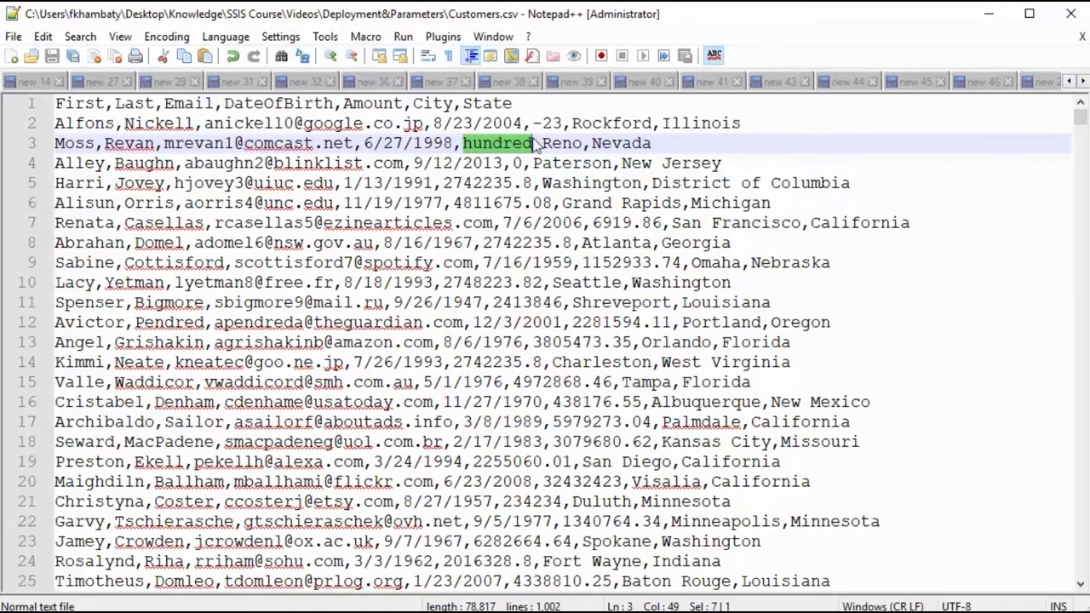
drag(533, 124, 565, 123)
drag(515, 163, 524, 165)
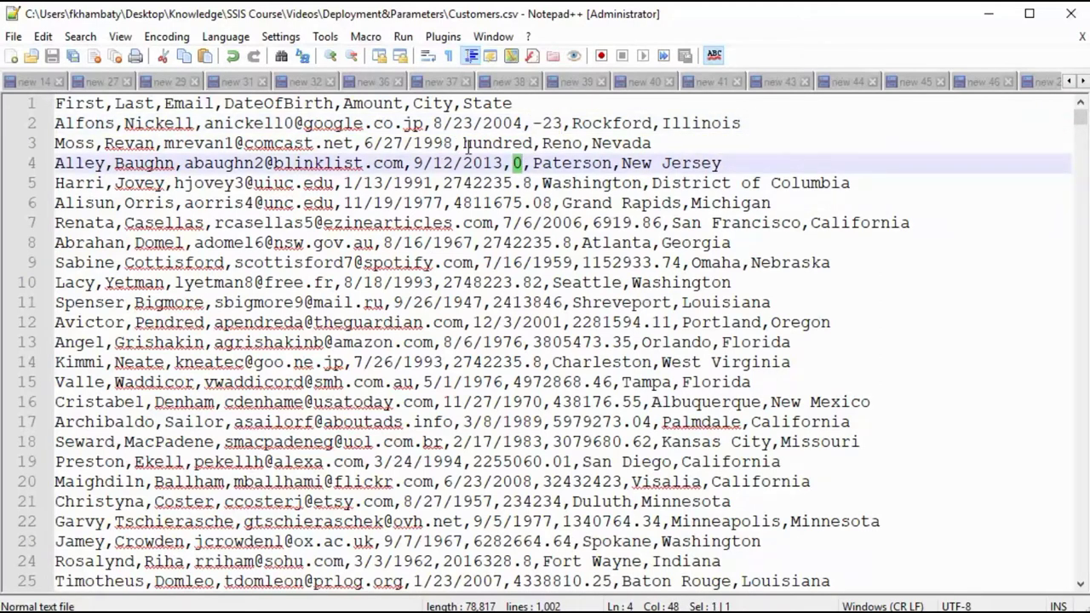
drag(463, 143, 537, 143)
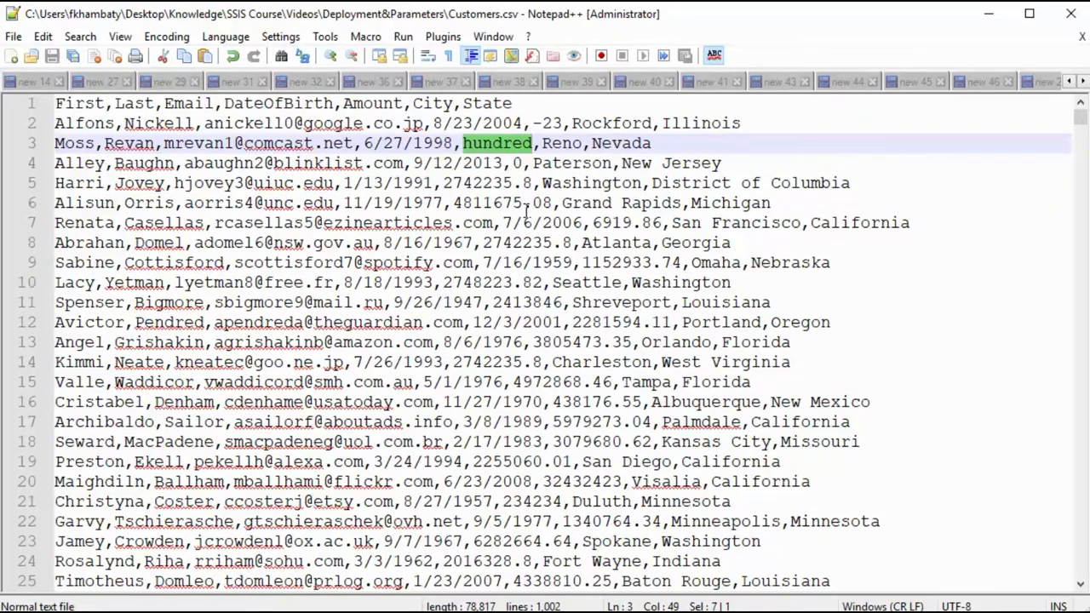
Return to Visual Studio and delete the data path between ffs_LoadCSVFile and oledb_LoadSQL
click(987, 15)
click(264, 292)
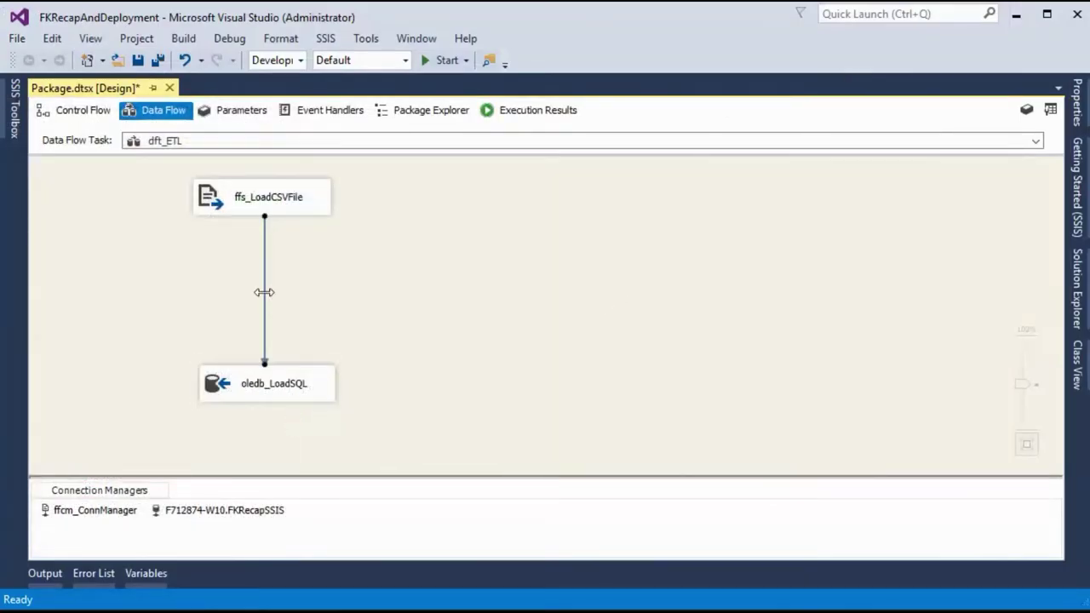
right_click(264, 293)
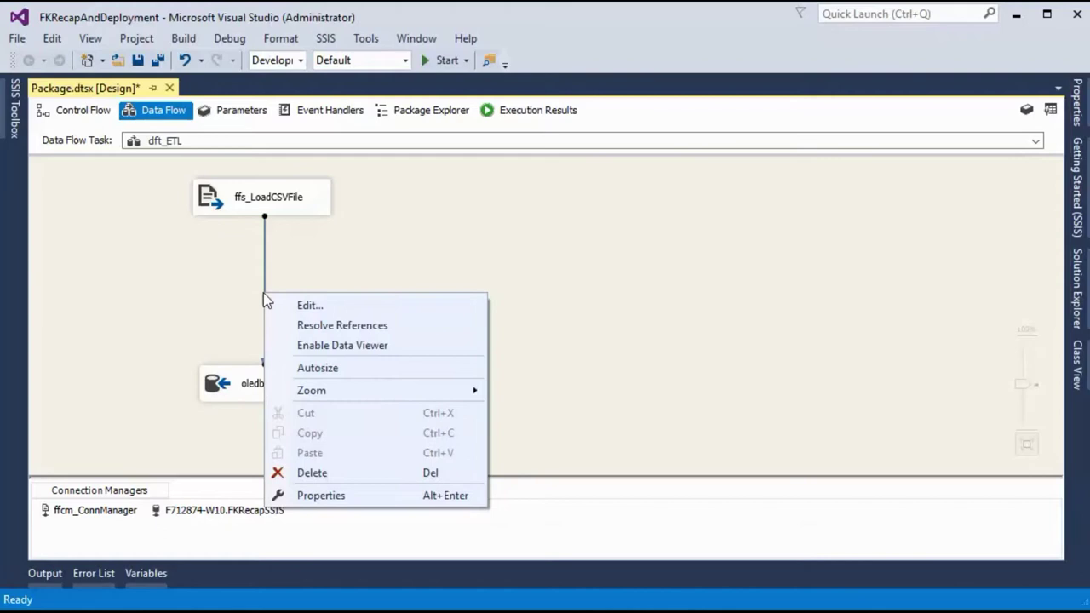
click(332, 473)
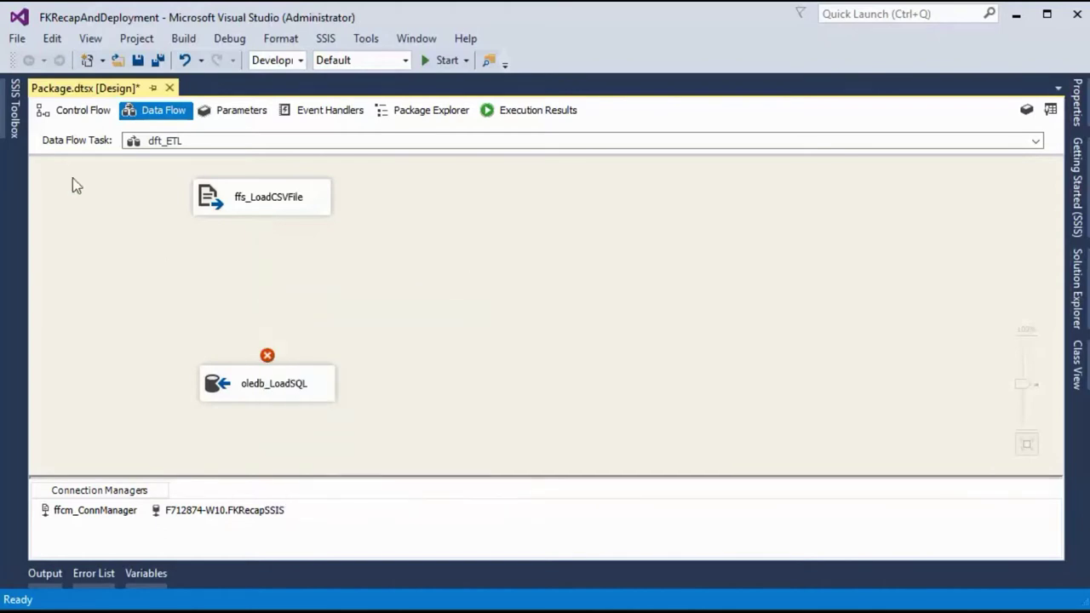
Add a Conditional Split transformation to the data flow between ffs_LoadCSVFile and oledb_LoadSQL
click(14, 109)
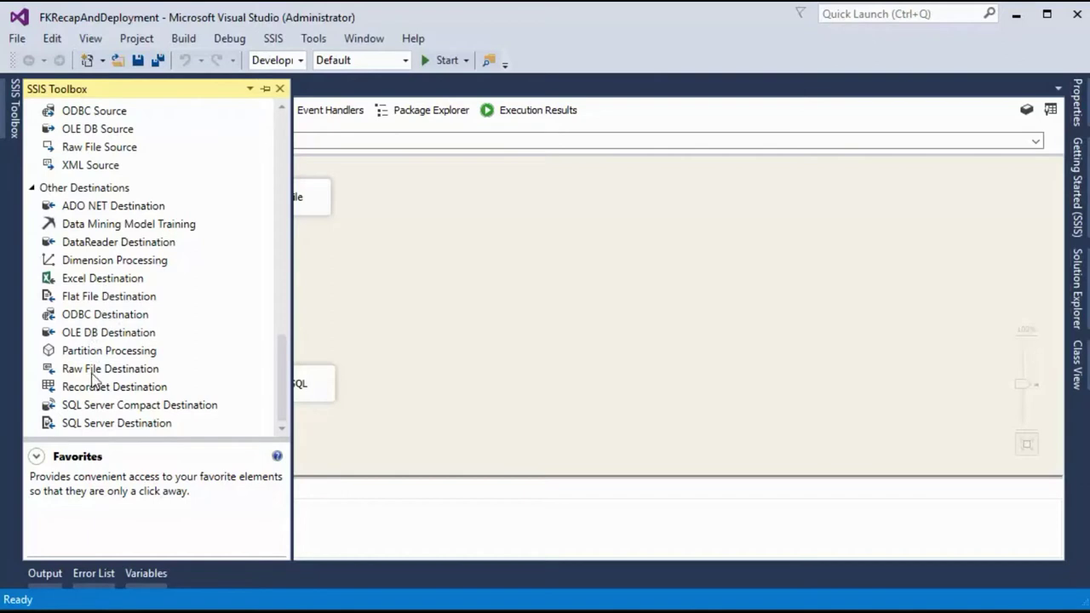
scroll(123, 313, up, 8)
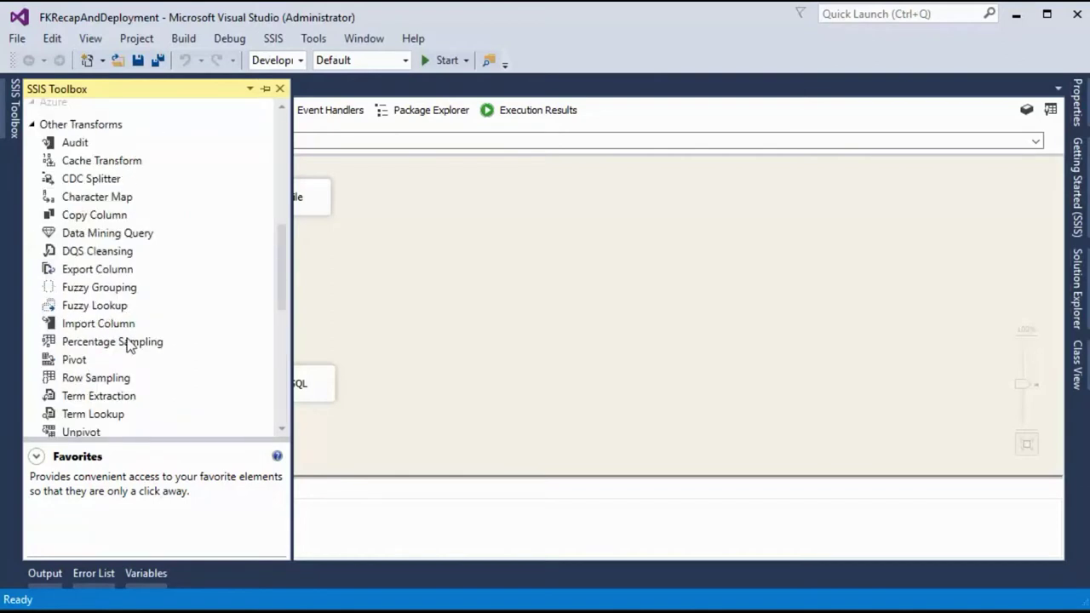
scroll(127, 339, up, 15)
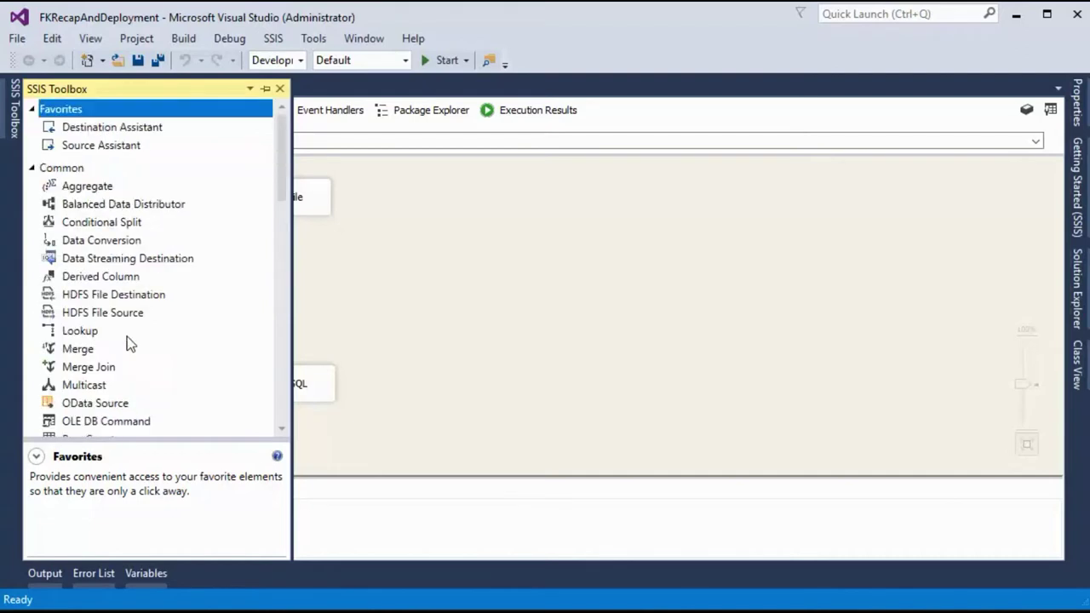
drag(106, 226, 272, 274)
Connect ffs_LoadCSVFile to the Conditional Split and the split to oledb_LoadSQL, aligning the source directly above
click(266, 199)
drag(262, 223, 275, 379)
click(306, 385)
click(288, 298)
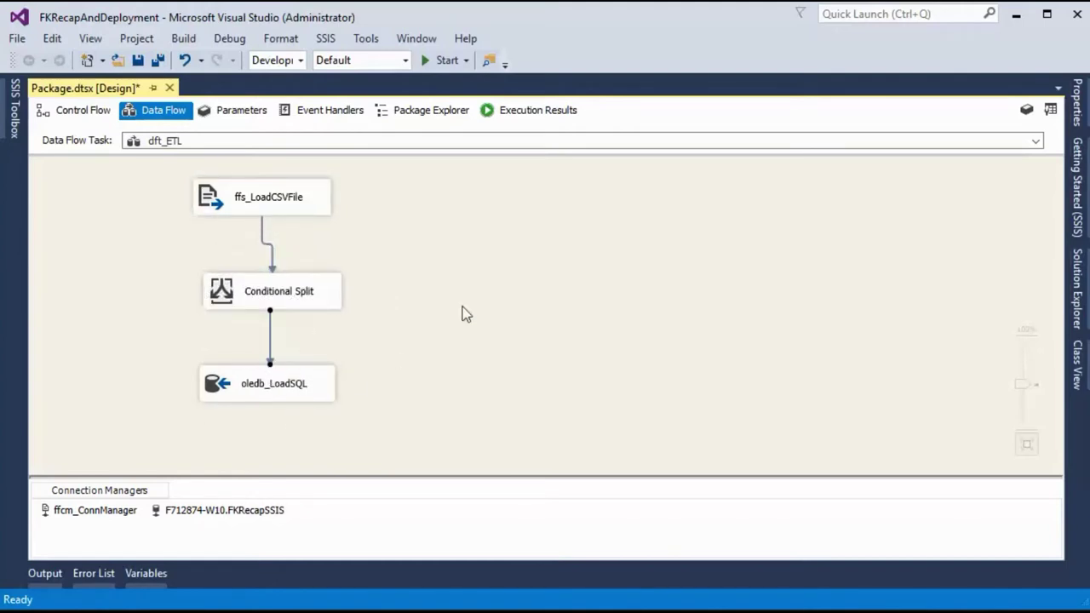
click(283, 199)
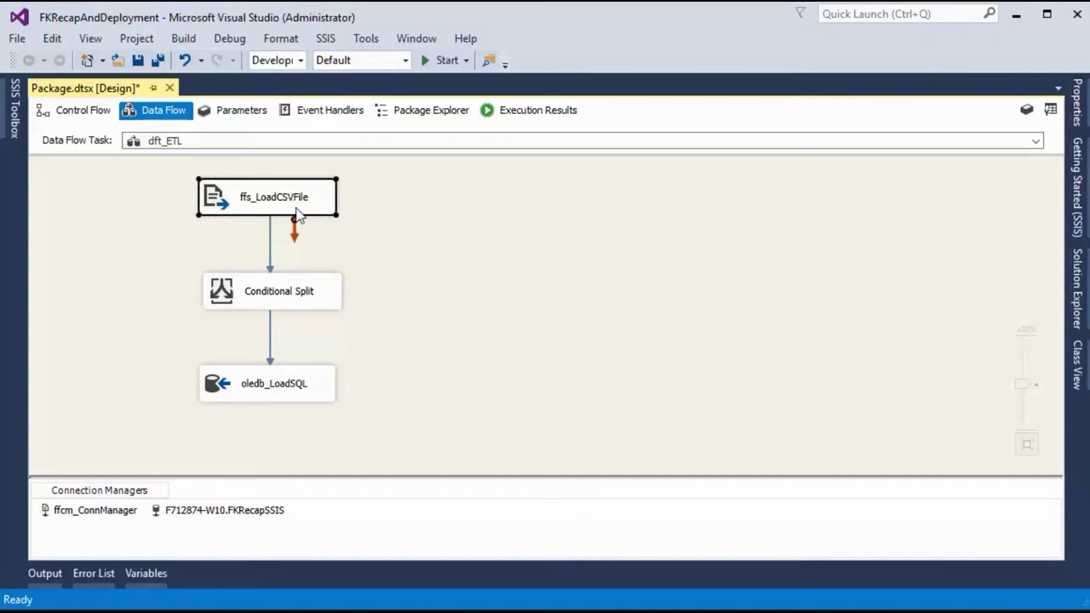
Open the Conditional Split for editing and add the Amount column as the condition of its first output
right_click(277, 298)
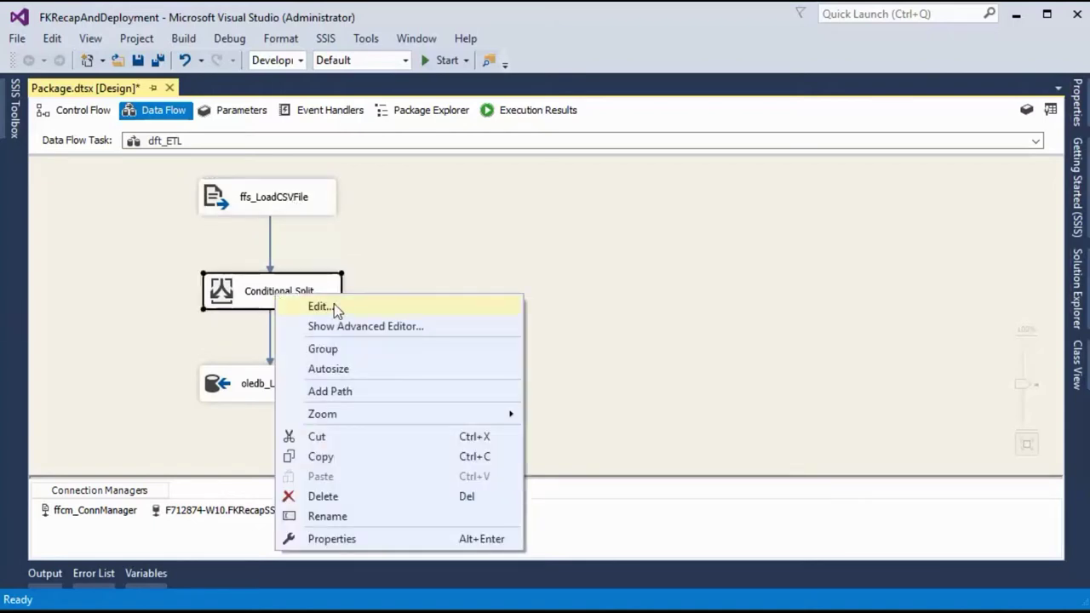
click(334, 304)
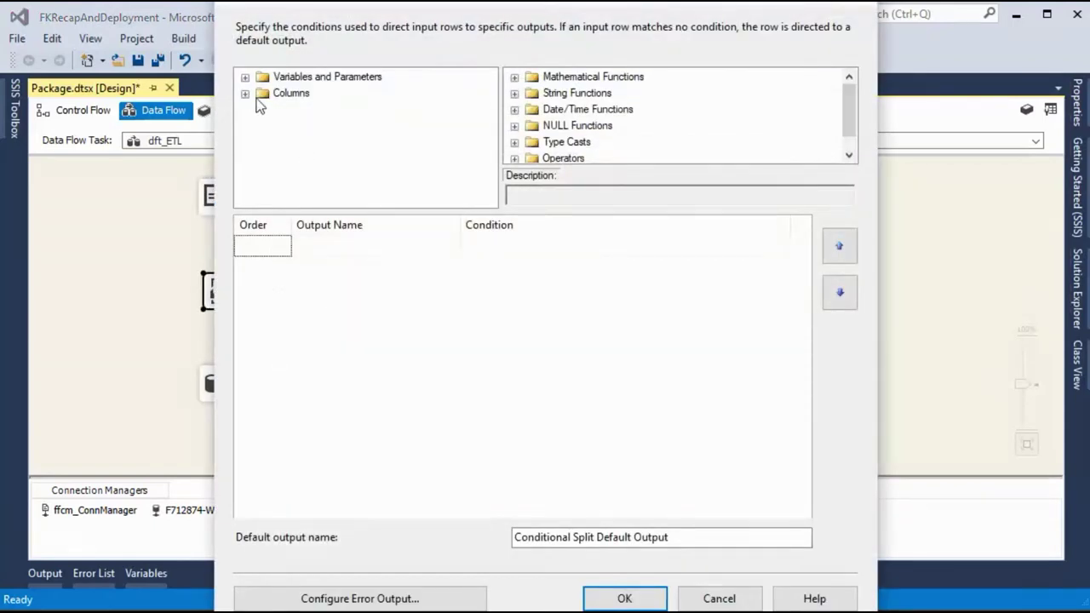
click(248, 94)
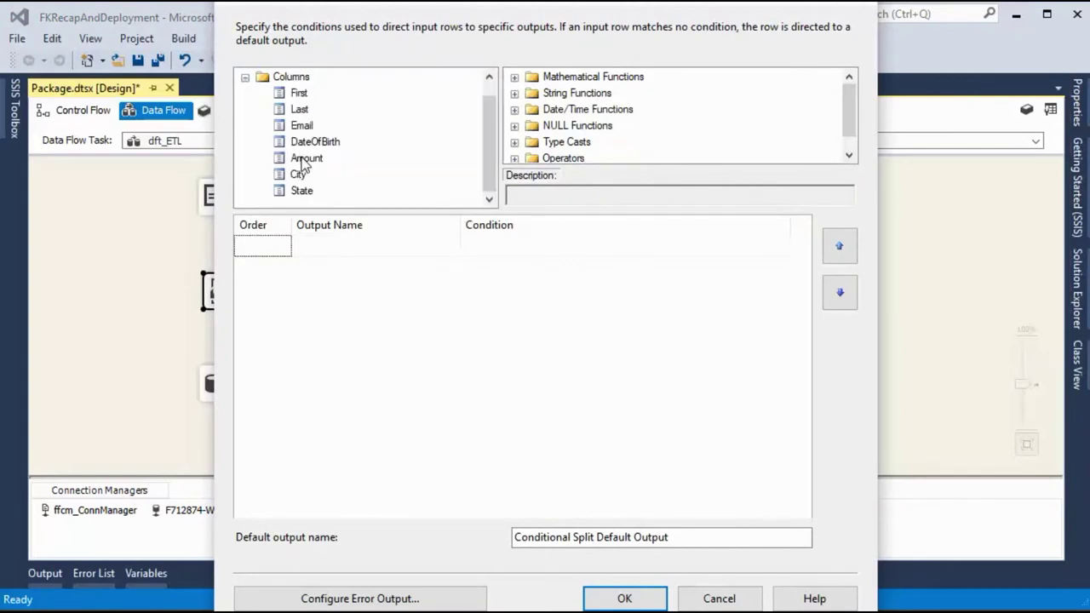
scroll(549, 136, down, 1)
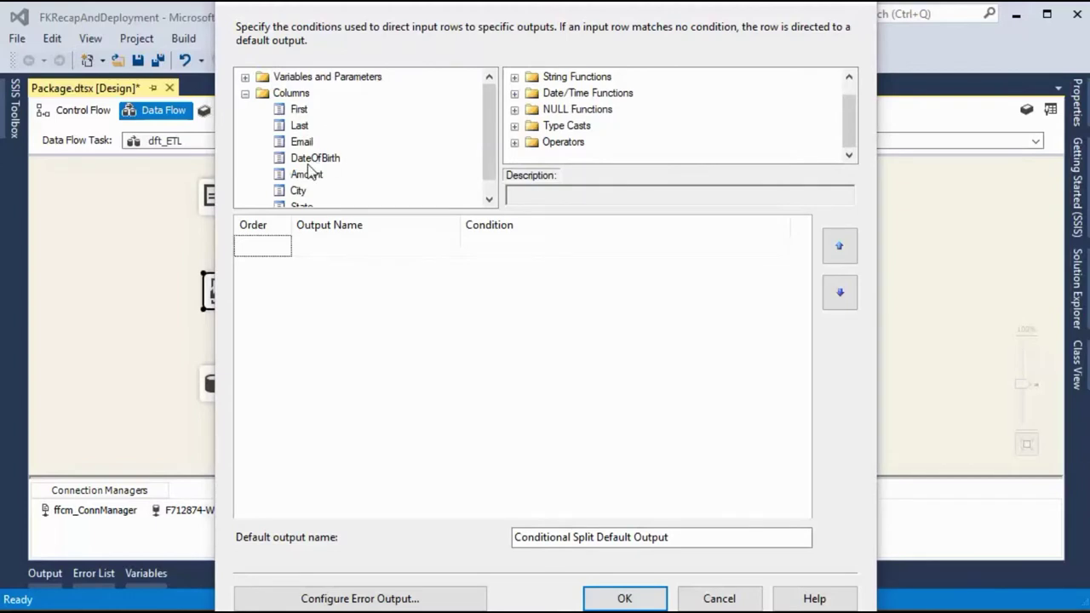
drag(309, 176, 492, 247)
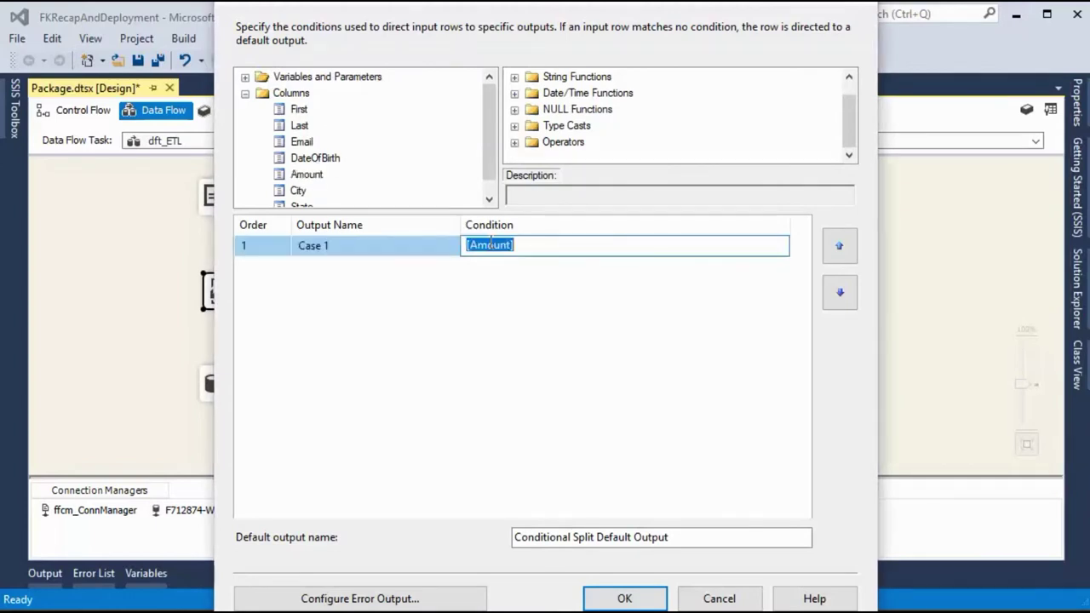
Try to complete the first output's condition as [Amount] <= 0, and discard the Conditional Split edits
double_click(539, 141)
scroll(579, 145, down, 6)
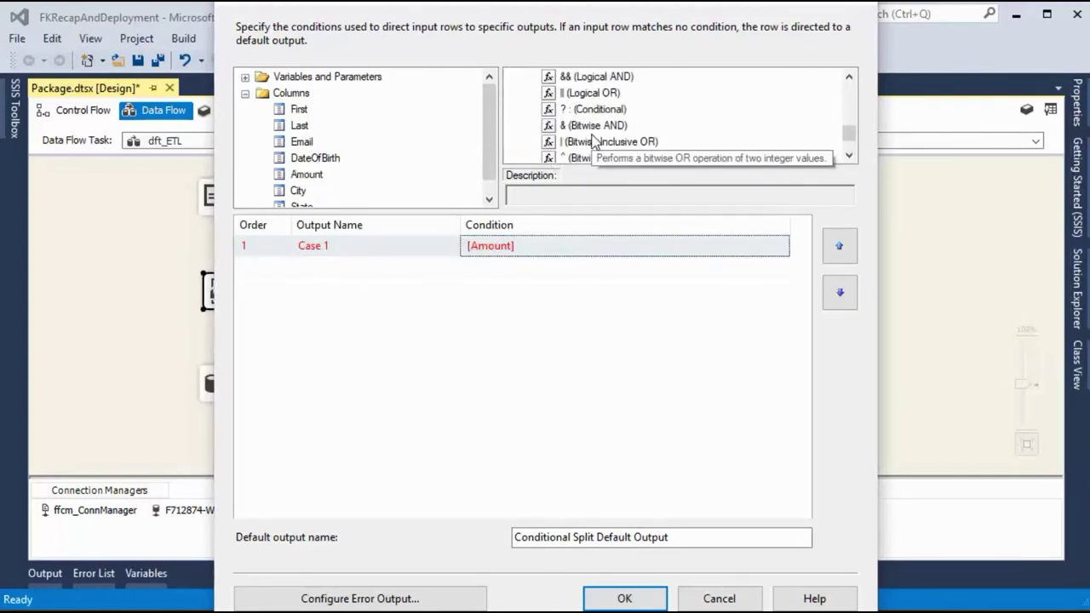
scroll(581, 132, up, 1)
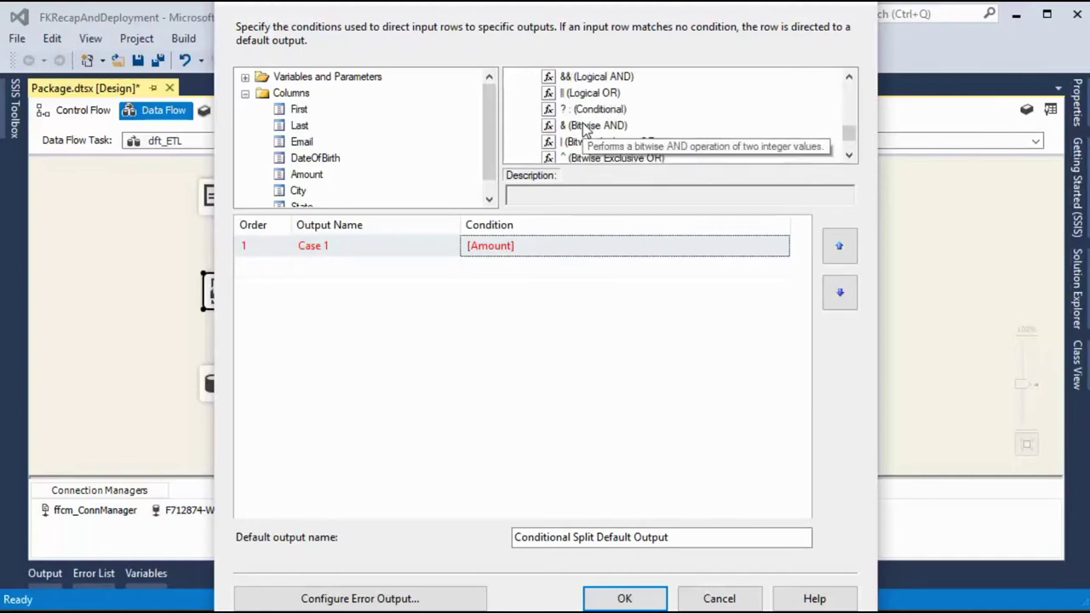
scroll(610, 132, up, 1)
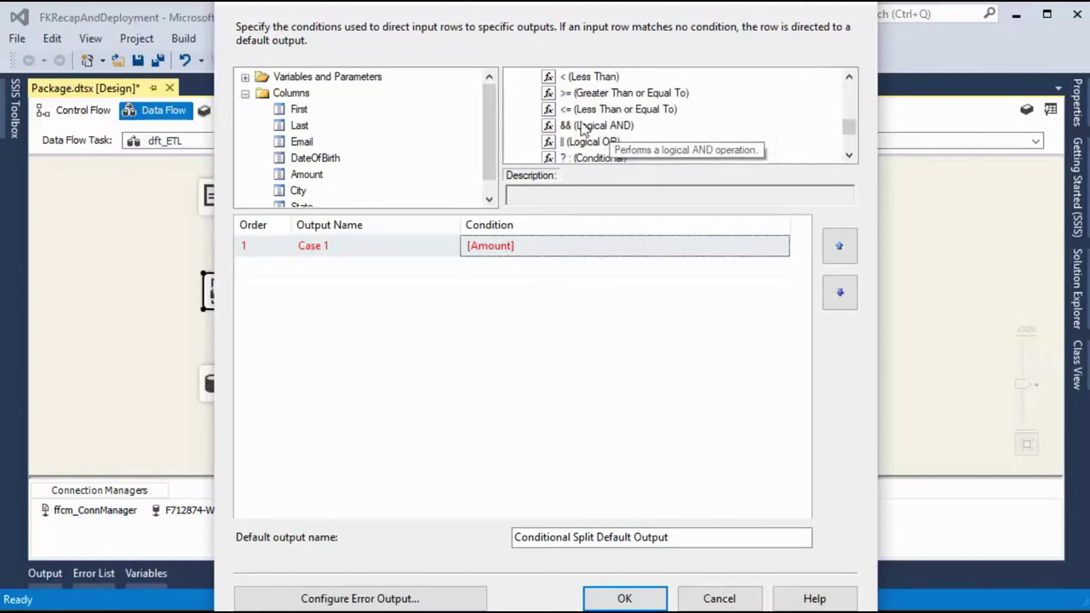
drag(584, 111, 598, 241)
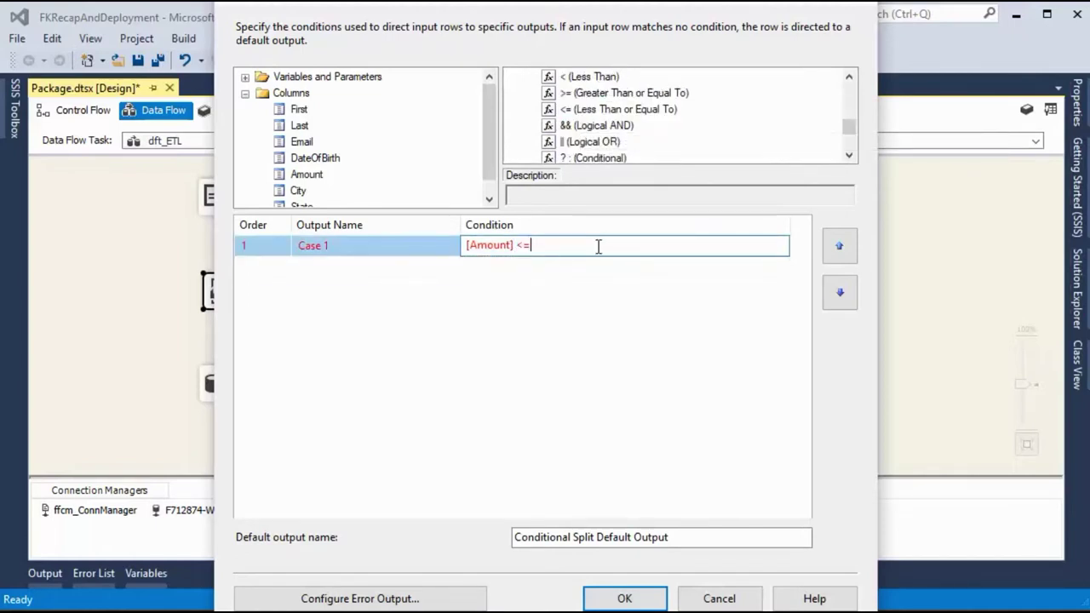
text(0)
key(Return)
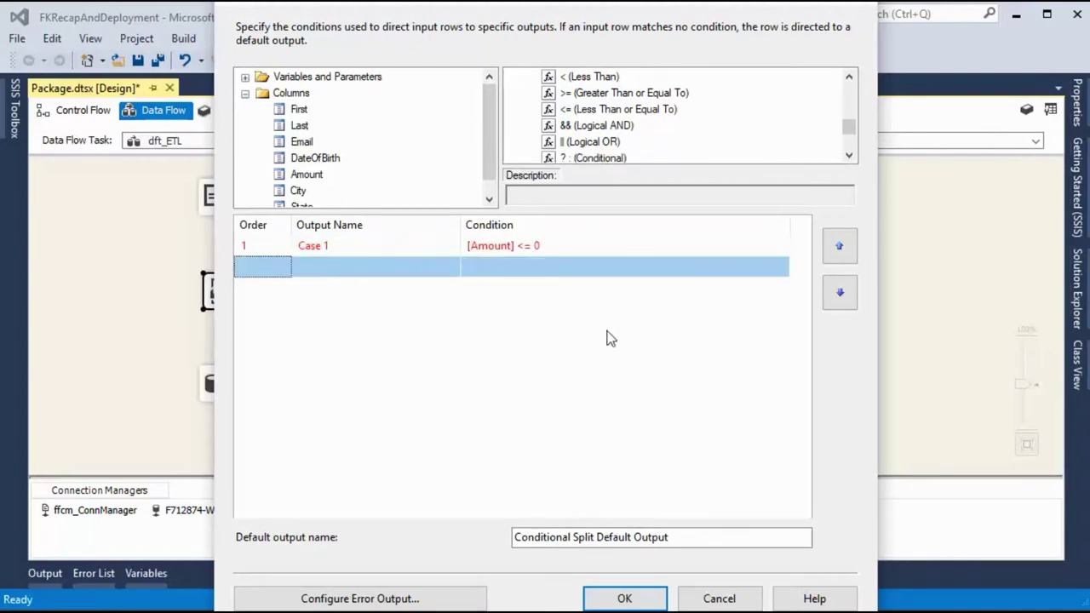
mouse_move(525, 247)
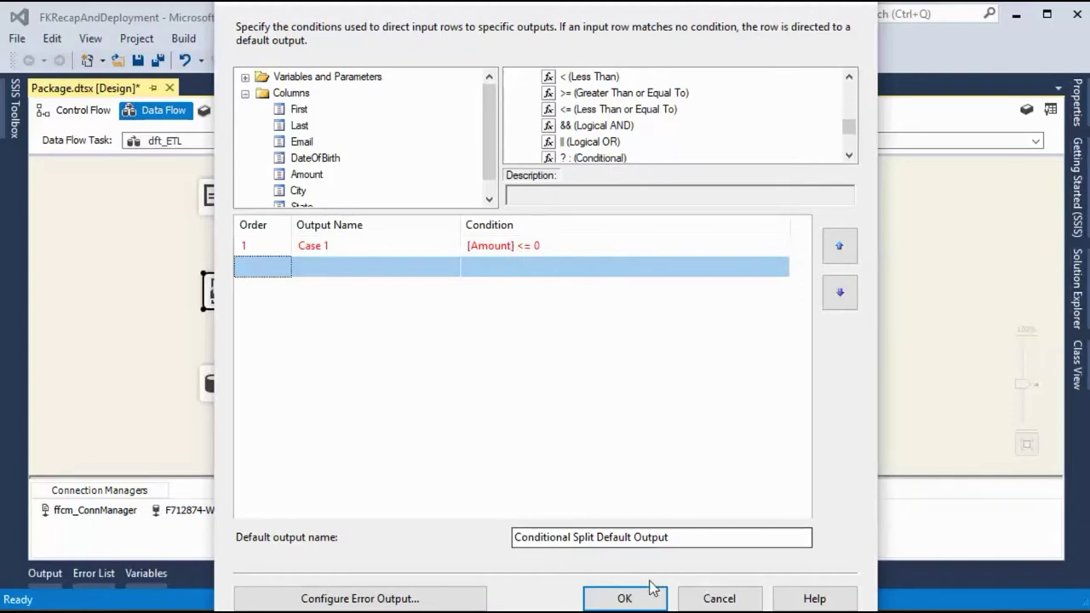
click(719, 598)
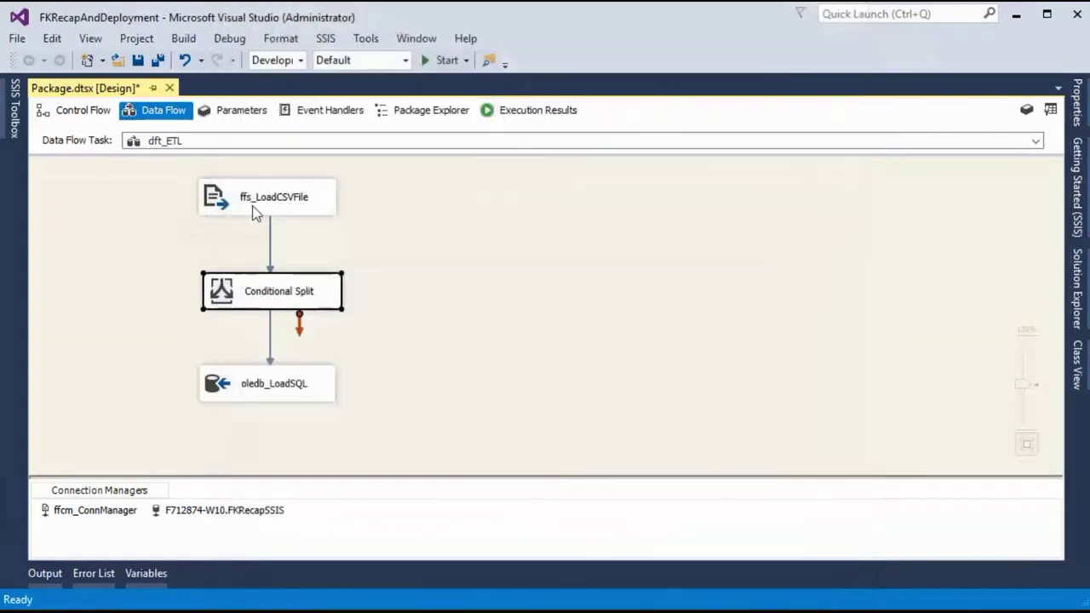
Edit the ffcm_ConnManager flat file connection and set the Amount column's data type to currency [DT_CY]
click(89, 515)
right_click(90, 514)
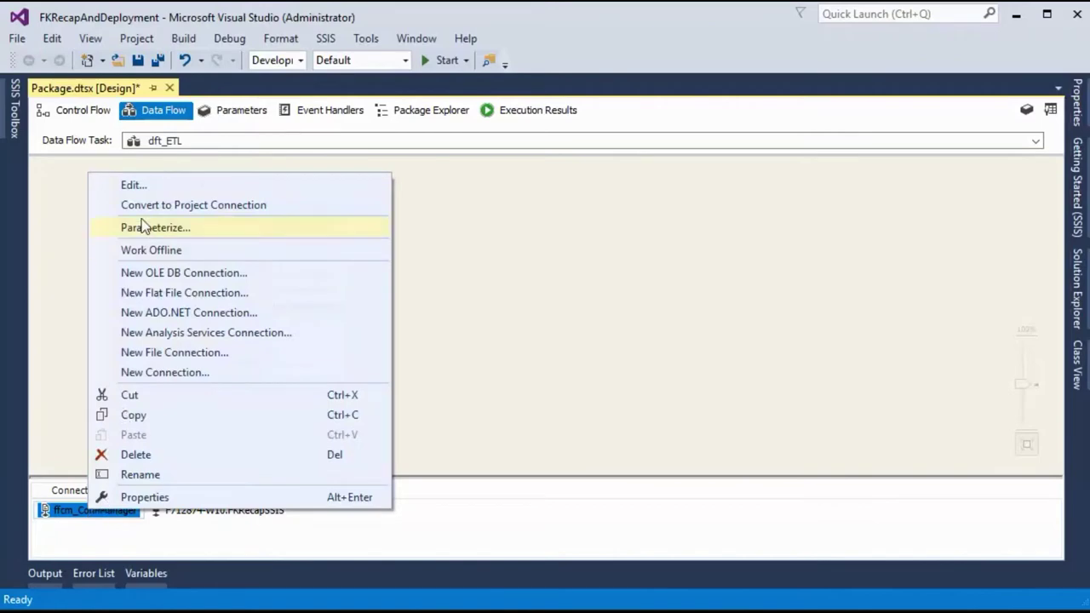
click(156, 187)
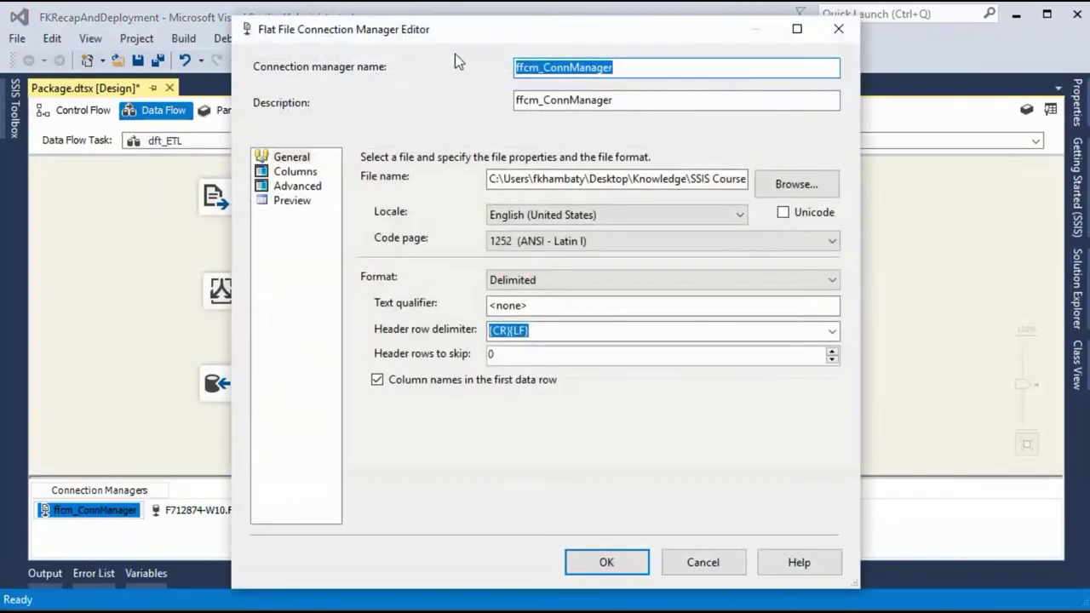
click(288, 189)
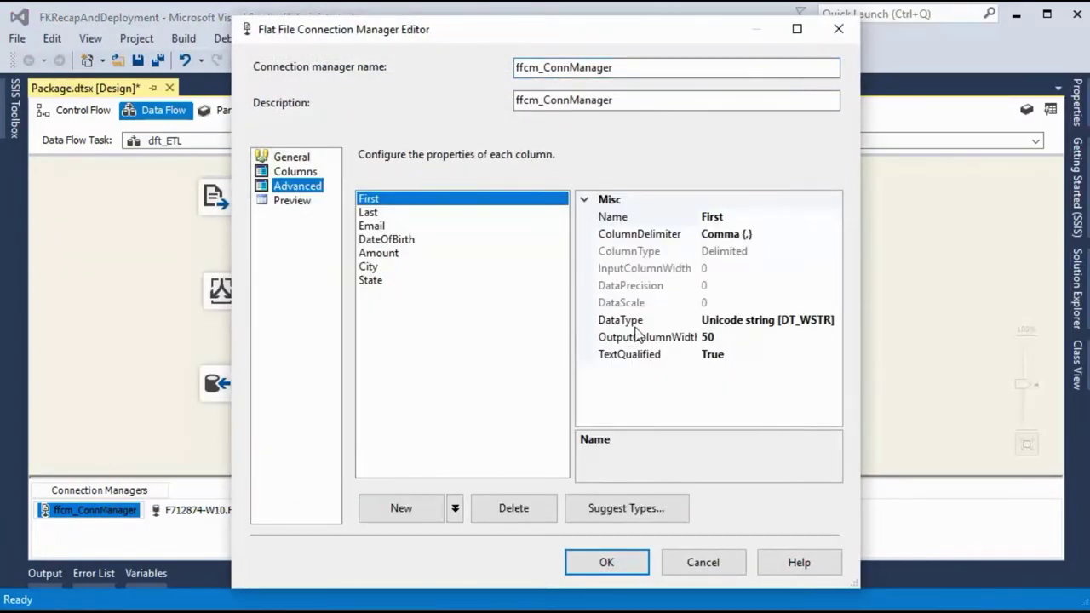
click(369, 258)
click(792, 336)
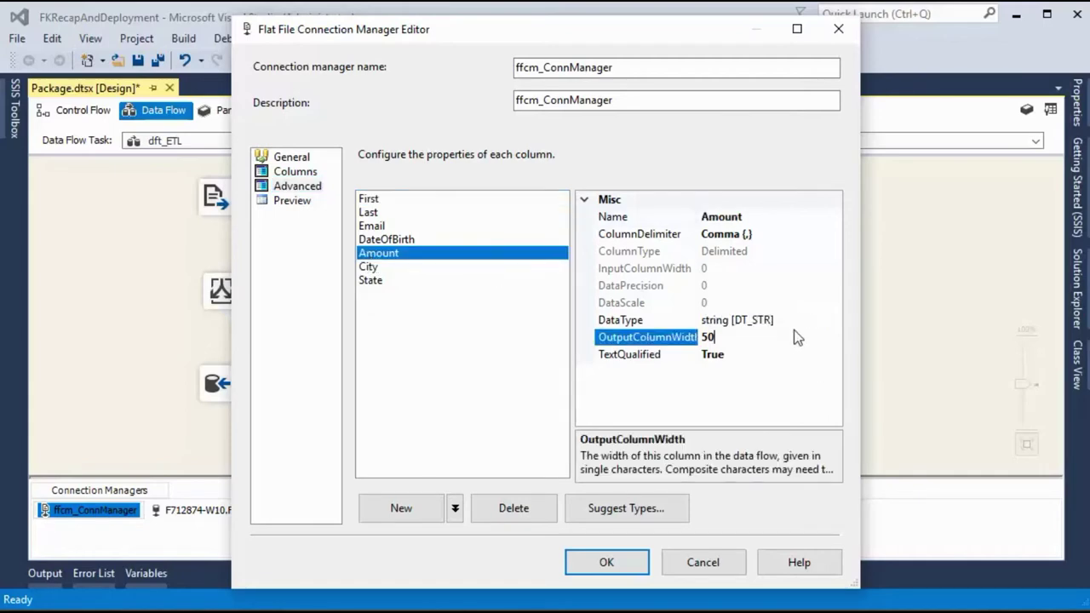
click(824, 320)
click(833, 322)
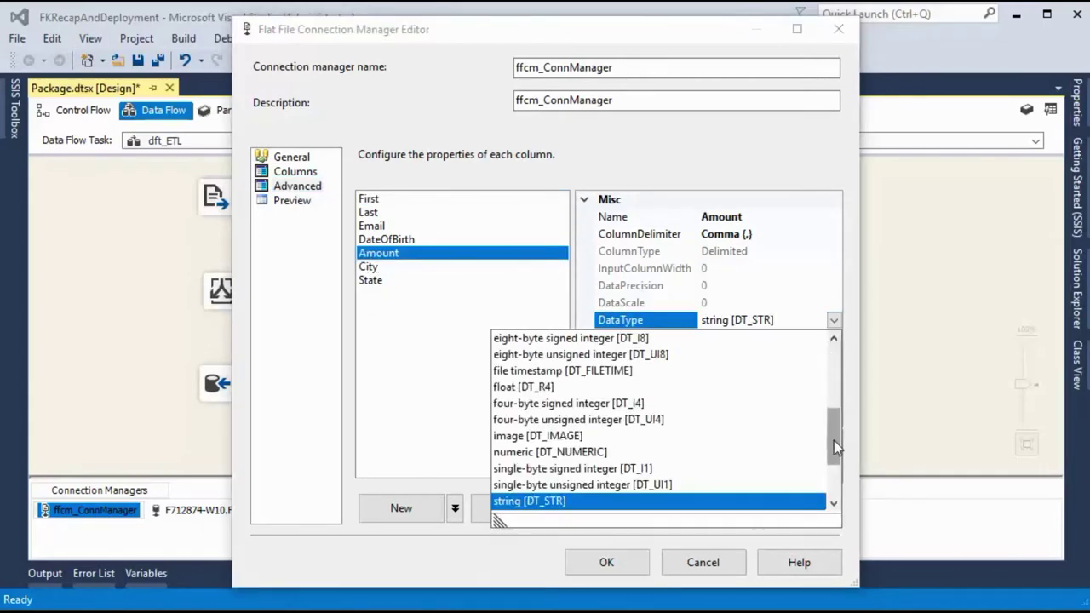
drag(834, 440, 834, 374)
click(546, 372)
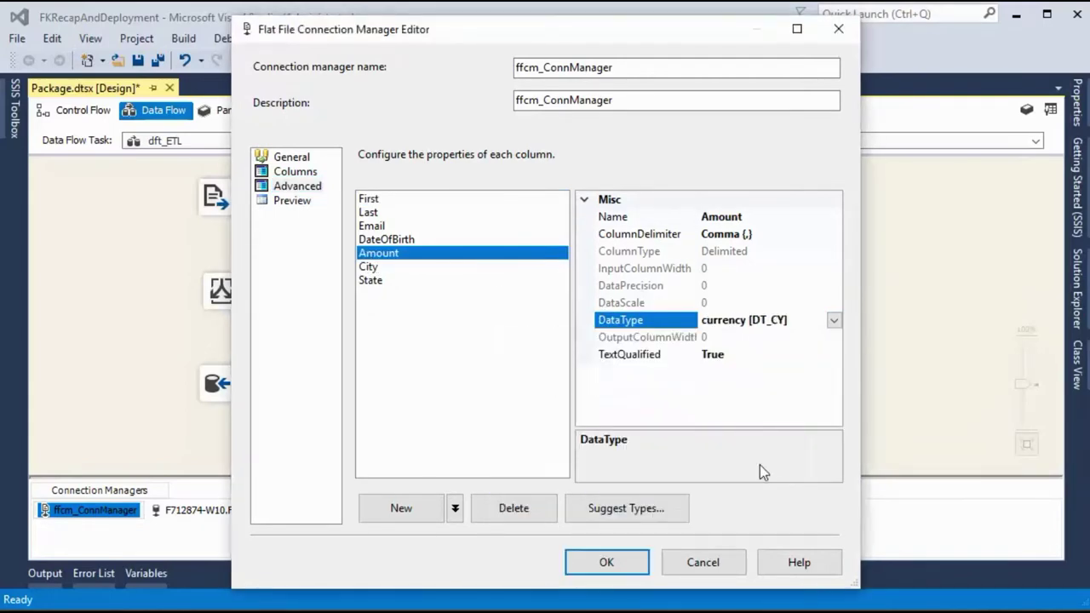
click(603, 566)
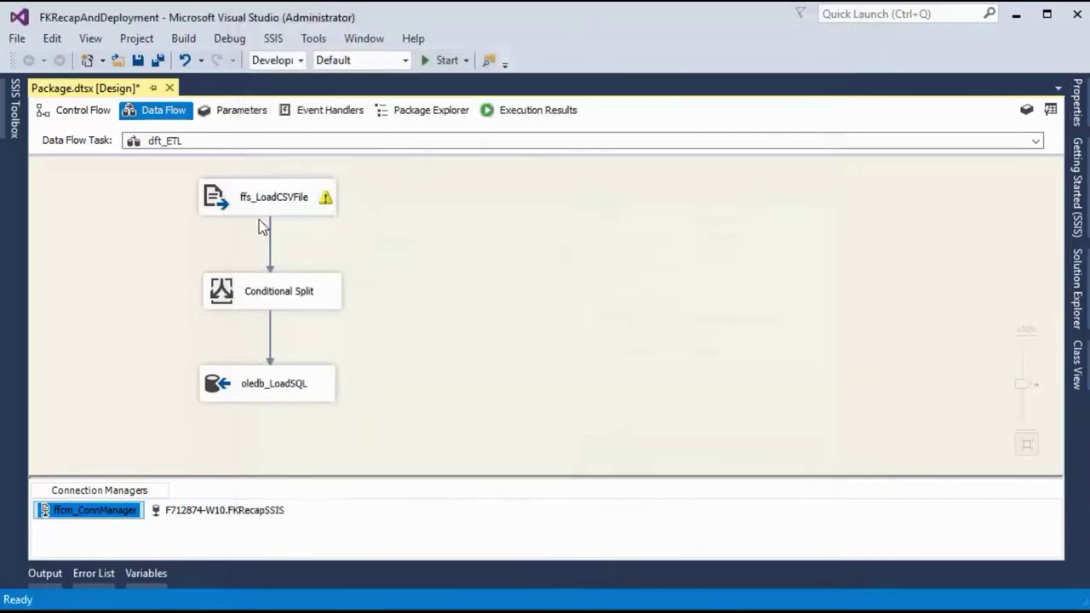
Open ffs_LoadCSVFile for editing and replace its Amount output column metadata with that of the external column
right_click(282, 202)
click(325, 218)
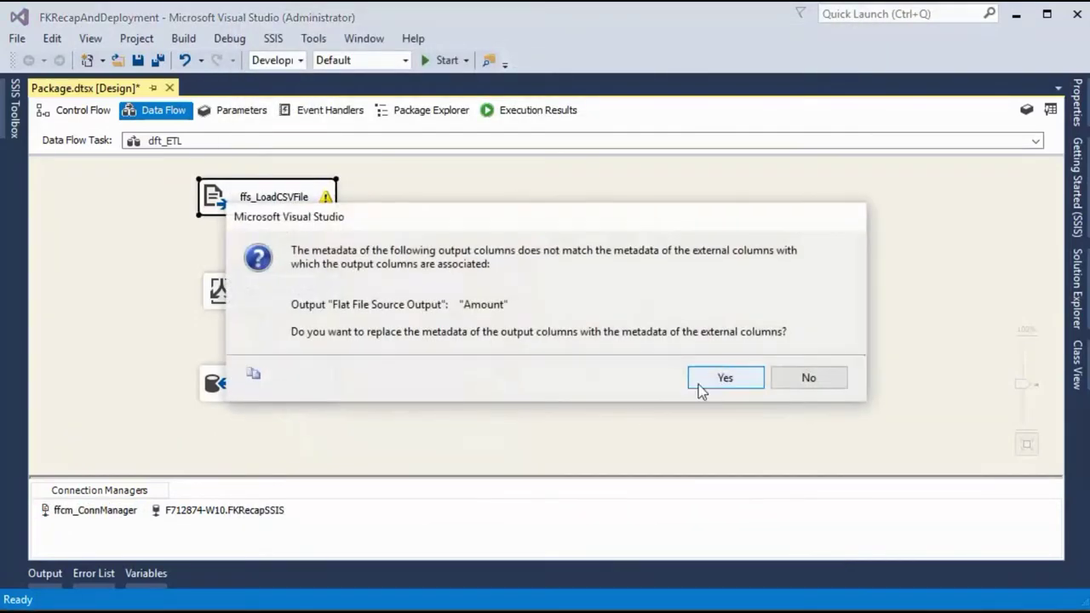
click(699, 383)
click(660, 599)
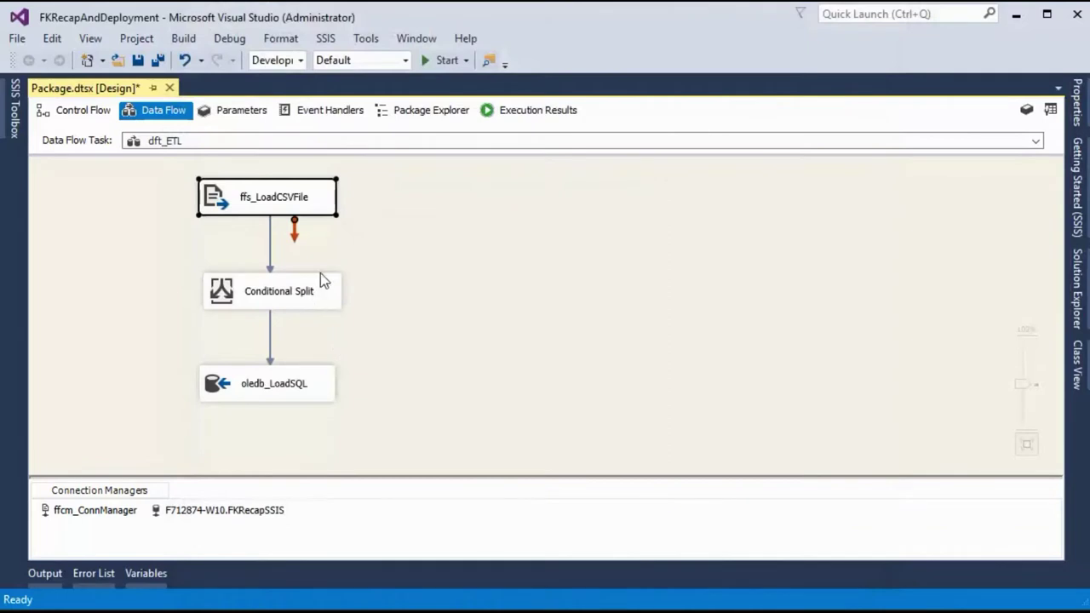
Reopen the Conditional Split for editing and add a first output with the condition [Amount] <= 0
right_click(299, 299)
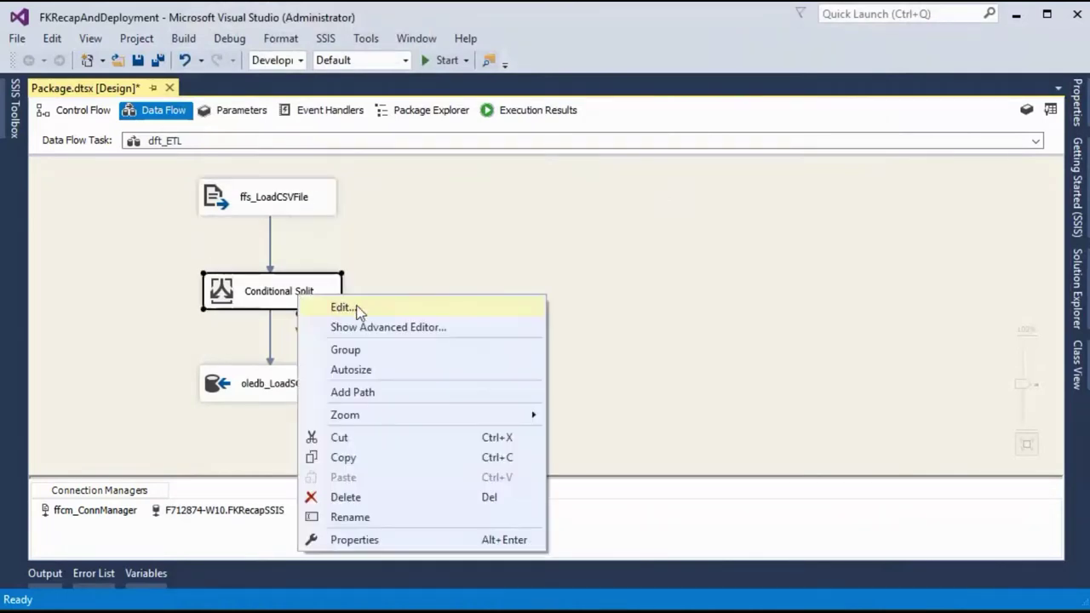
click(357, 309)
click(247, 92)
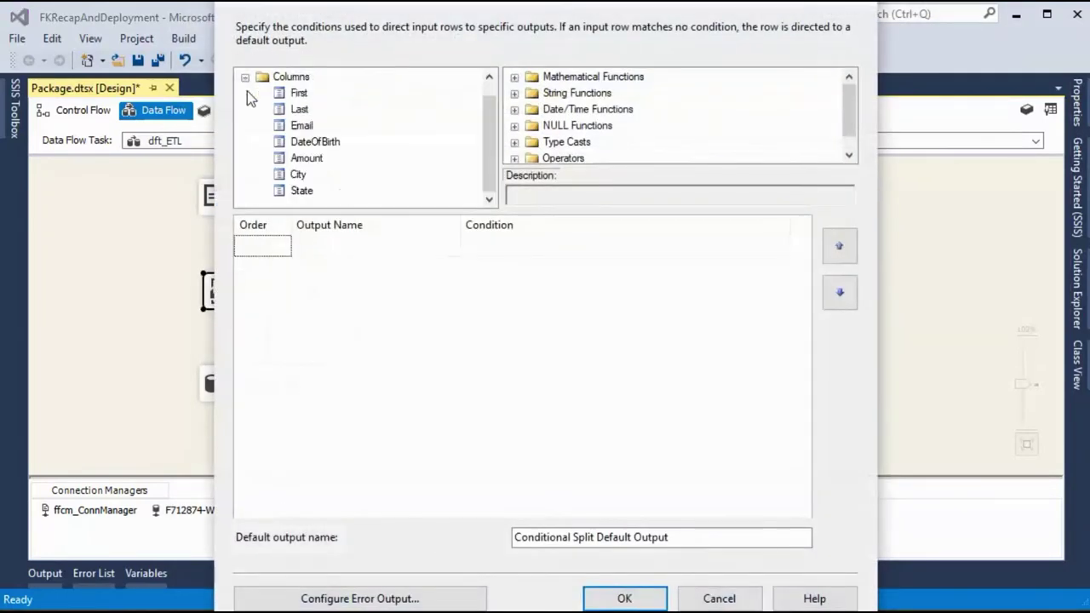
drag(307, 158, 485, 244)
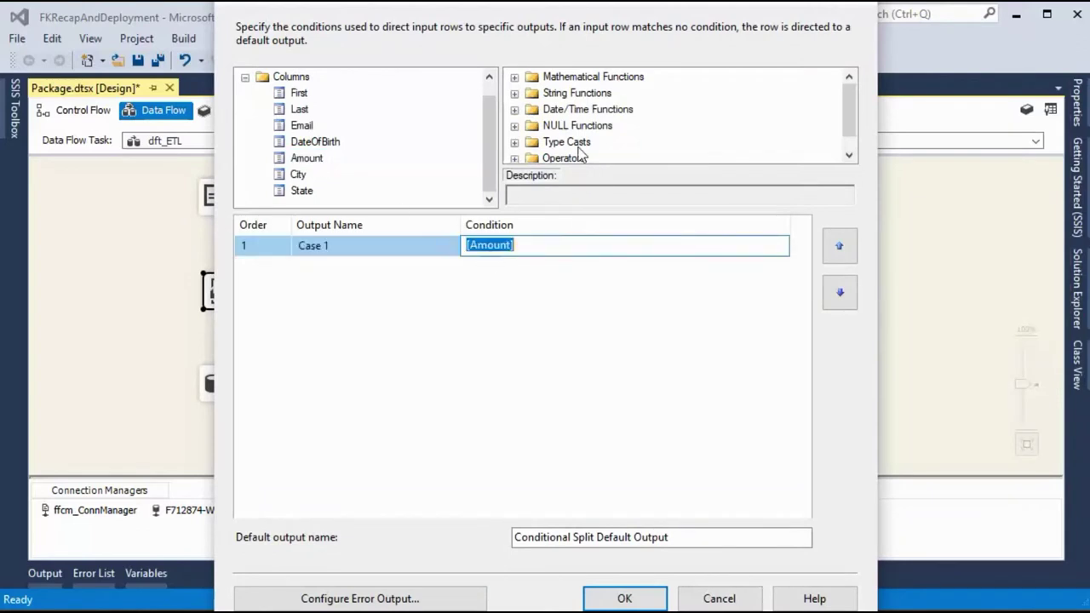
scroll(528, 144, down, 1)
click(514, 142)
scroll(592, 128, down, 4)
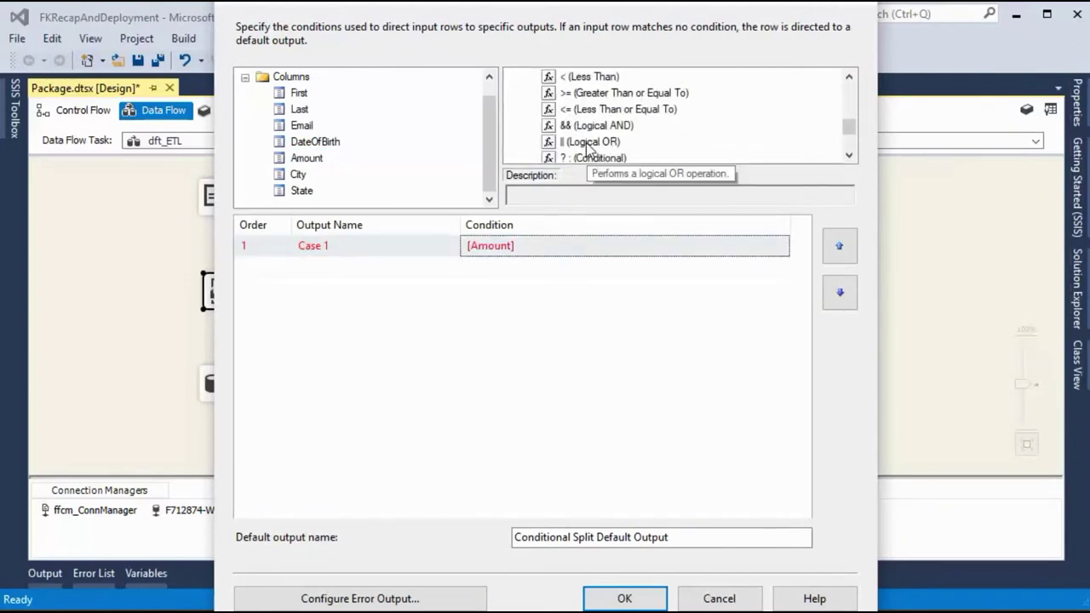
drag(592, 119, 594, 246)
click(601, 247)
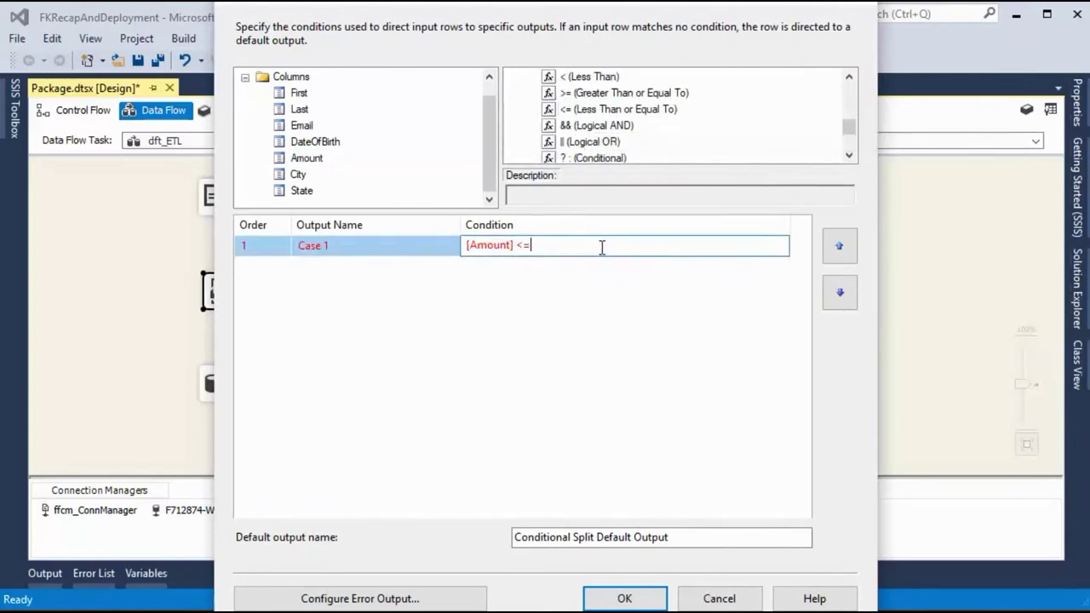
text(0)
key(Return)
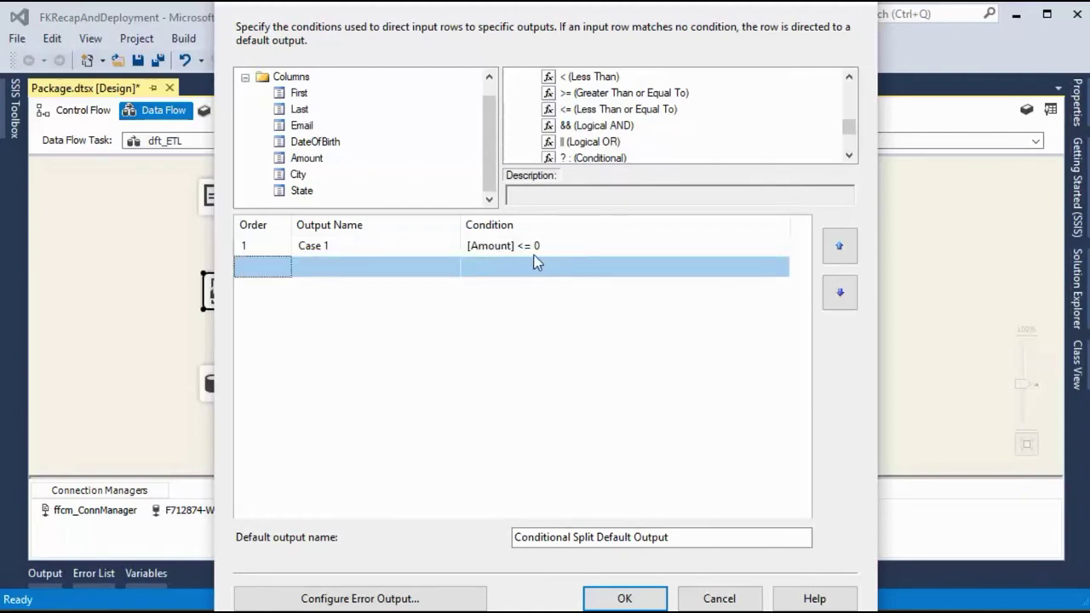
Rename the split's first output as IllogicalData and apply the Conditional Split settings
click(349, 247)
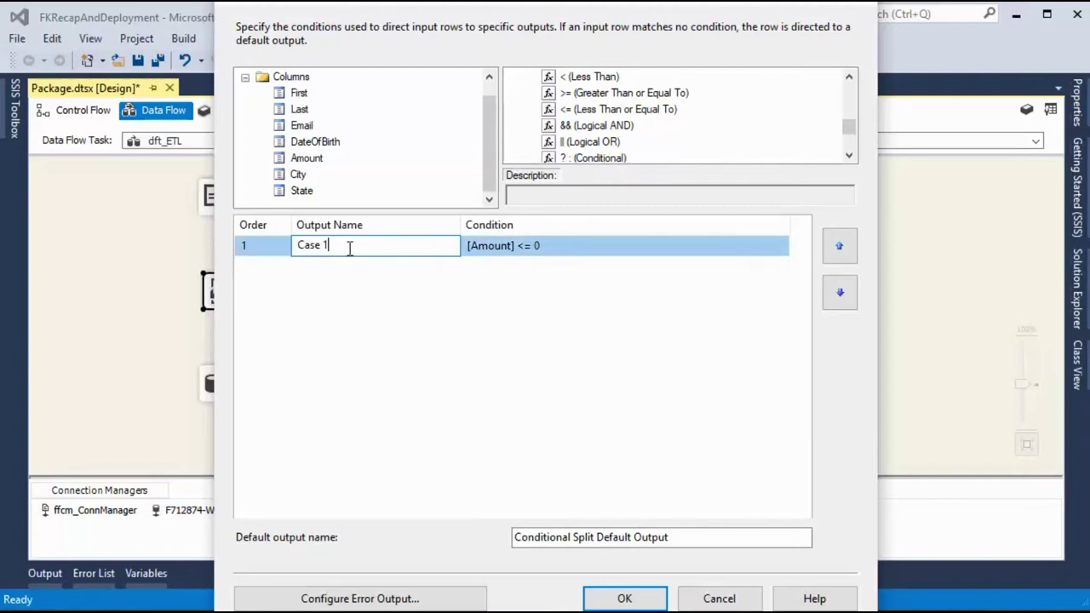
drag(357, 248, 113, 228)
text(Inc)
text(llogic)
text(alData)
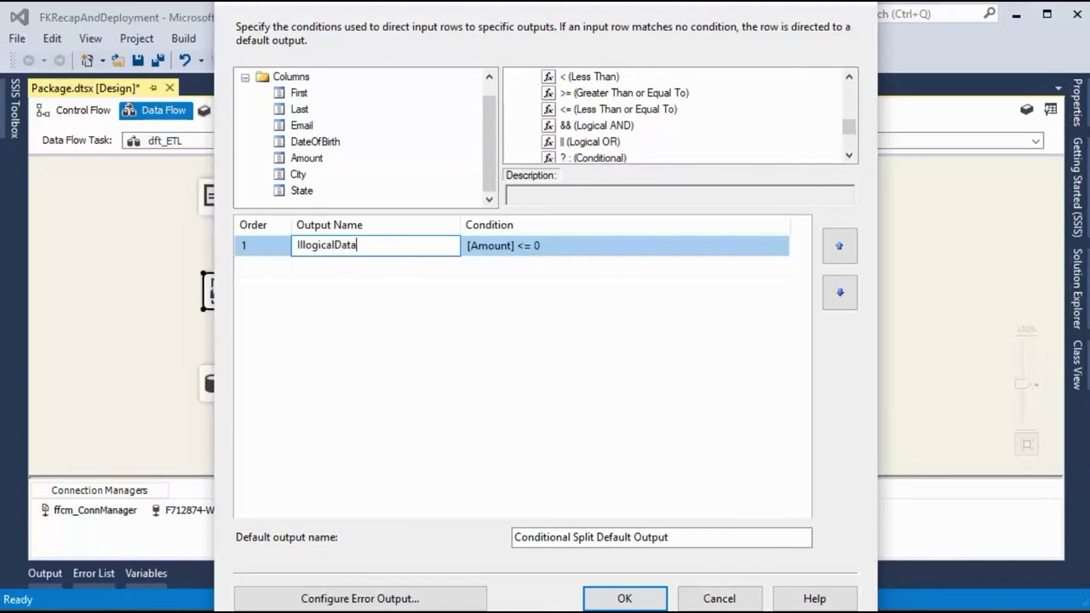
click(626, 599)
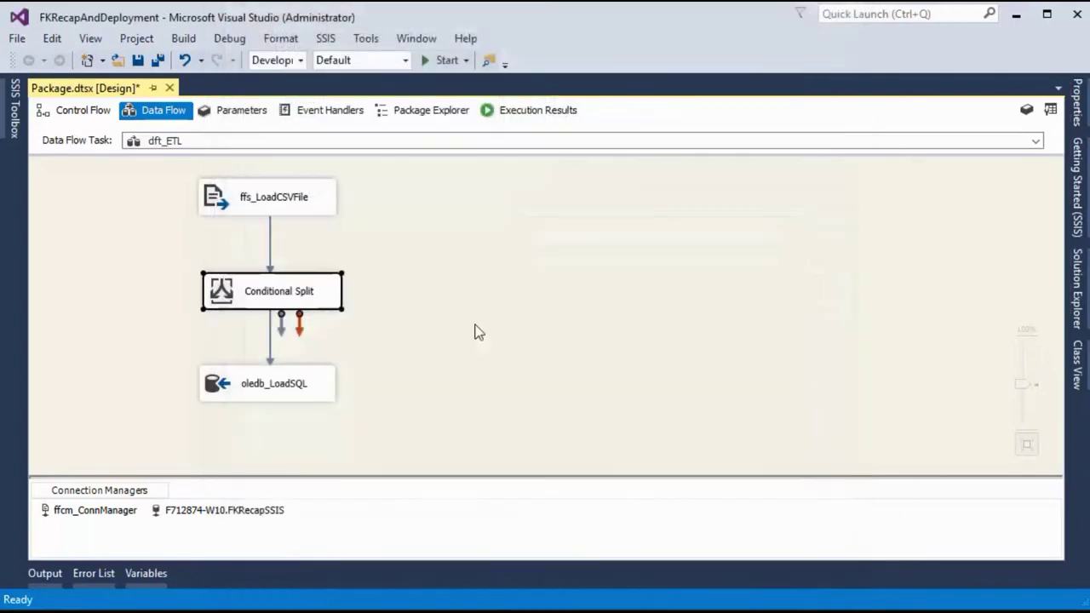
Replace the path between the Conditional Split and oledb_LoadSQL with one carrying the Conditional Split Default Output
click(269, 332)
key(Delete)
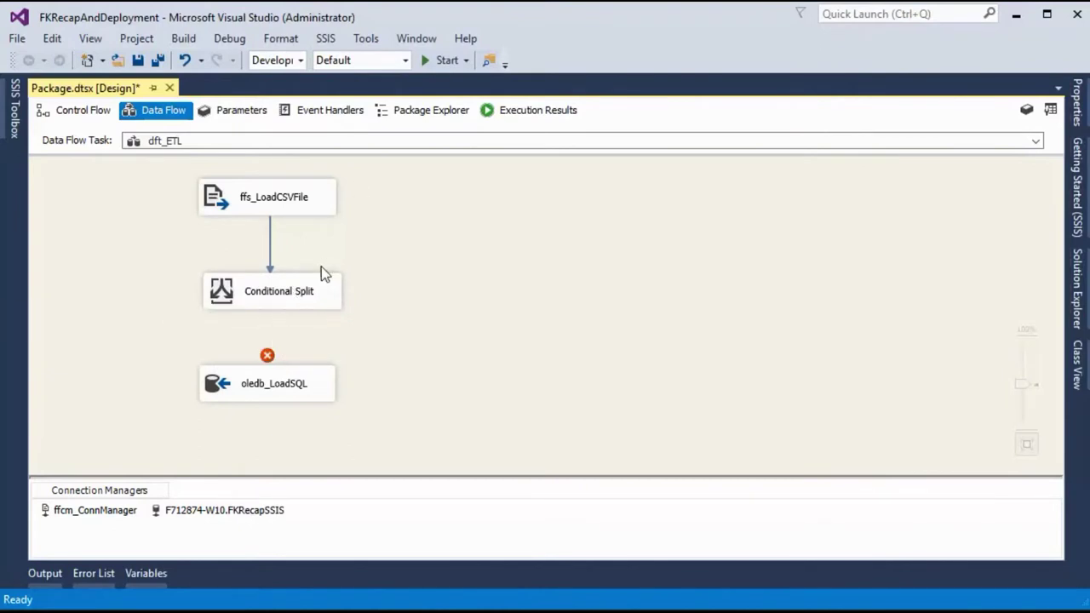
click(275, 295)
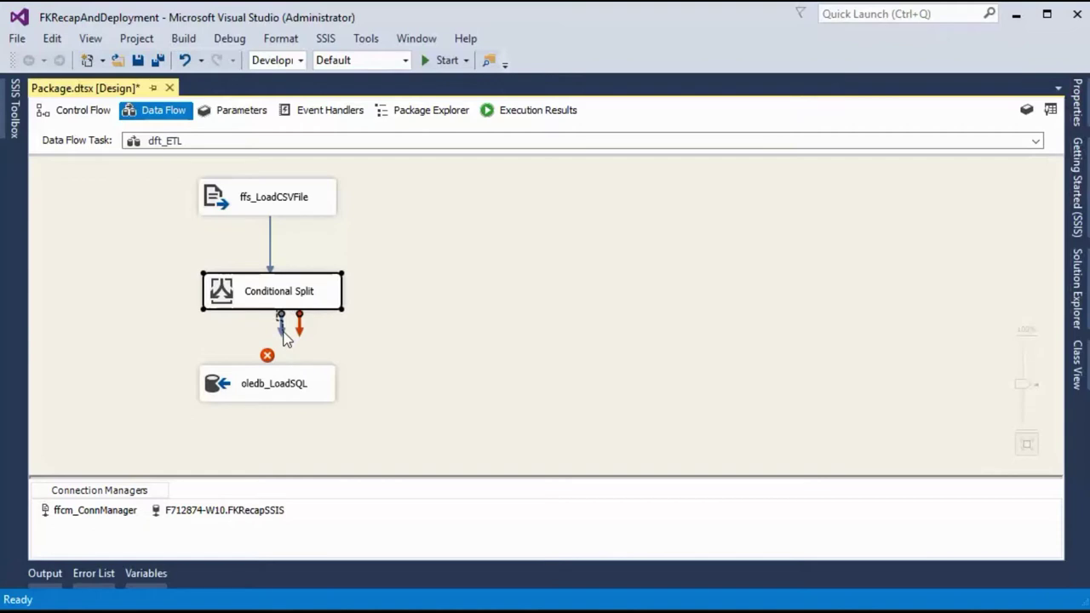
drag(286, 339, 264, 385)
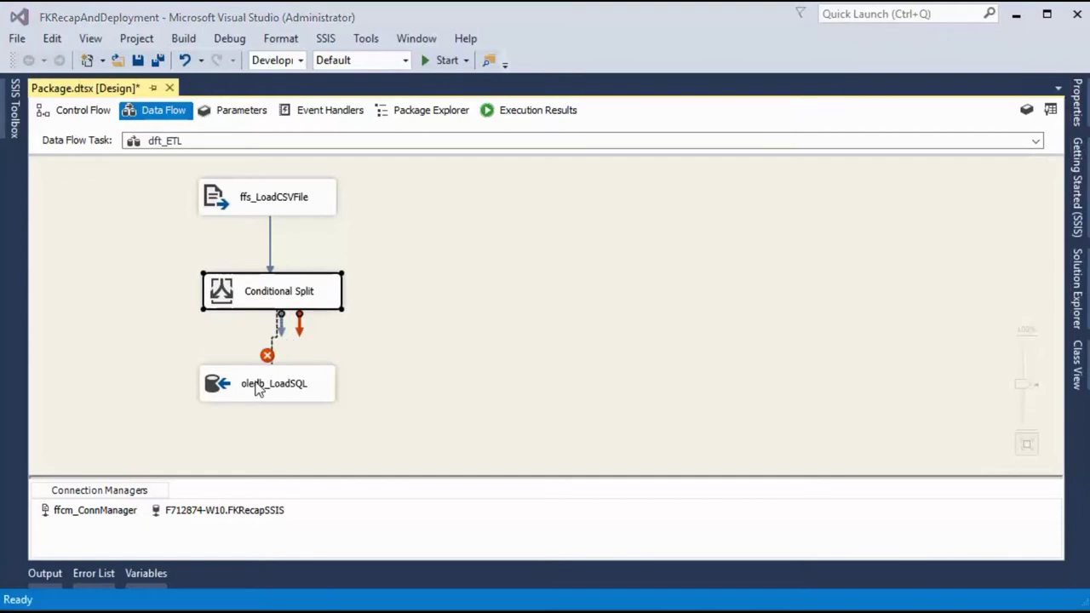
click(769, 310)
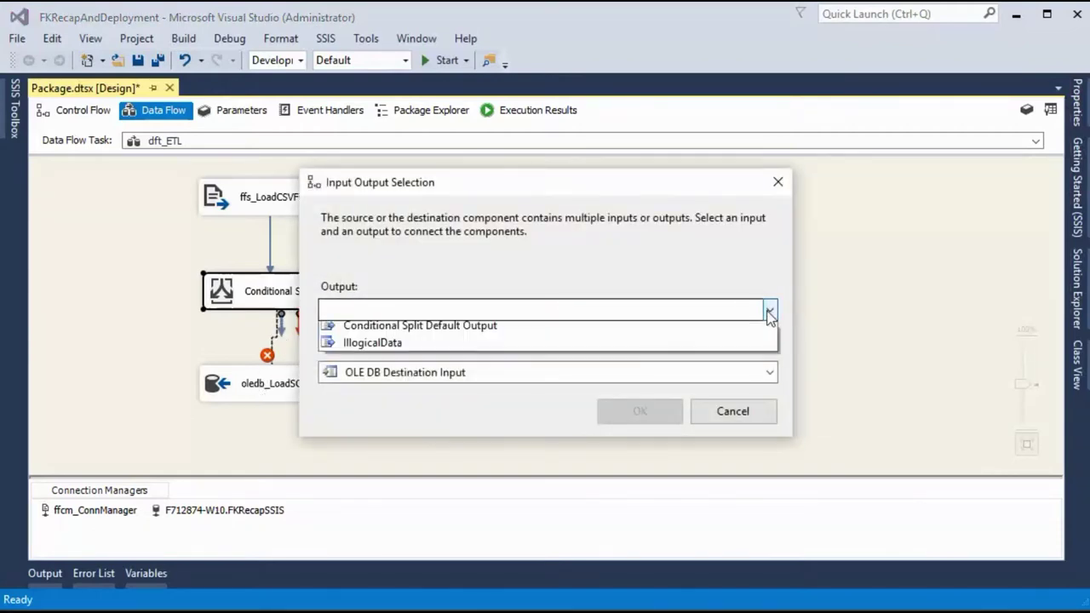
click(600, 332)
click(639, 413)
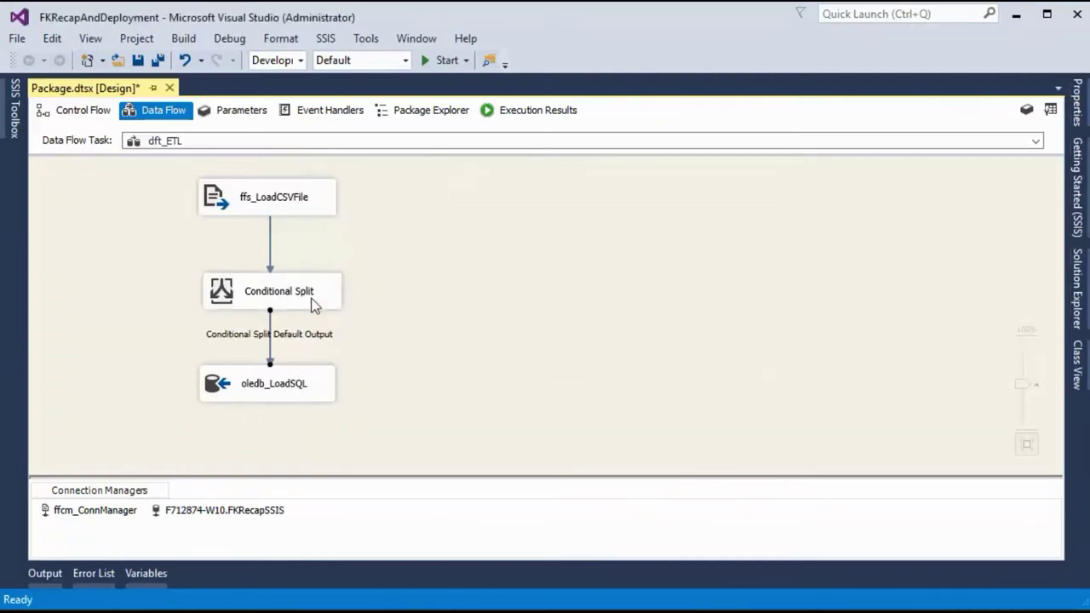
Add a Flat File Destination beside the Conditional Split and connect the split's IllogicalData output to it
click(12, 134)
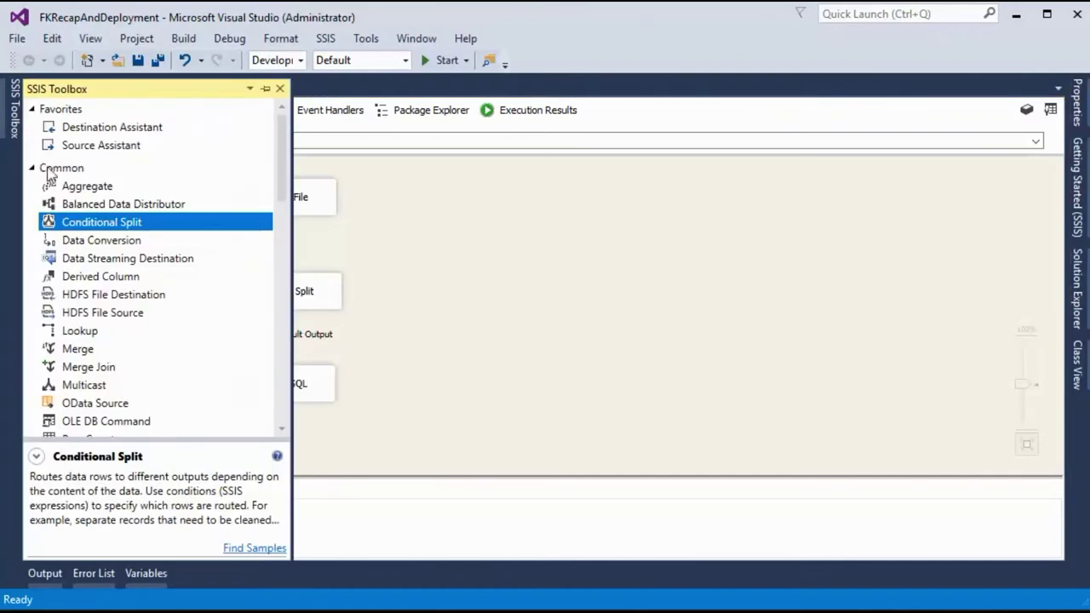
scroll(100, 389, down, 10)
scroll(100, 390, down, 2)
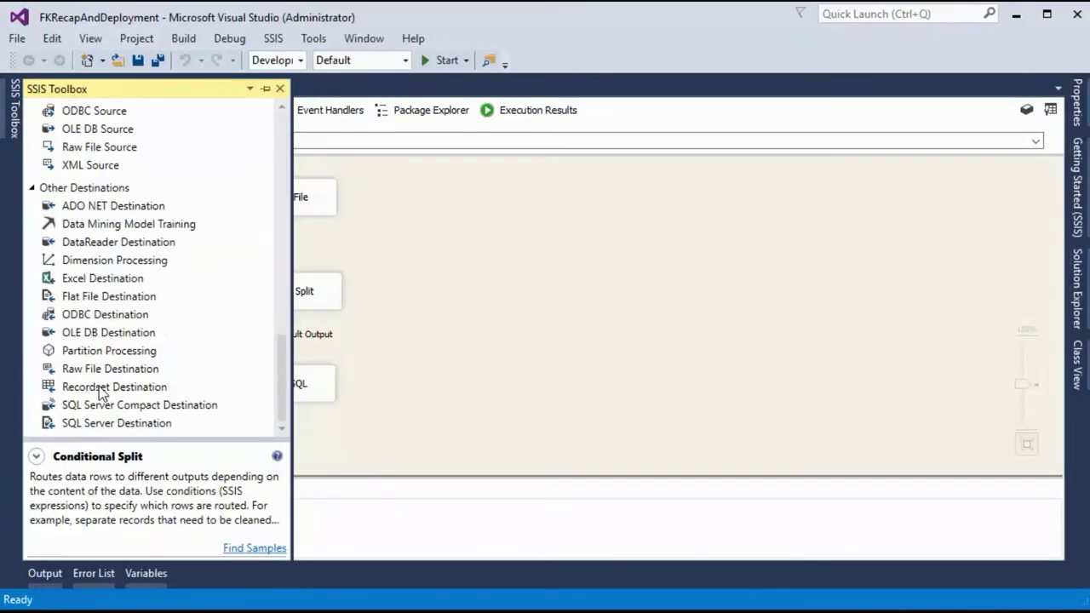
drag(102, 298, 493, 289)
click(307, 298)
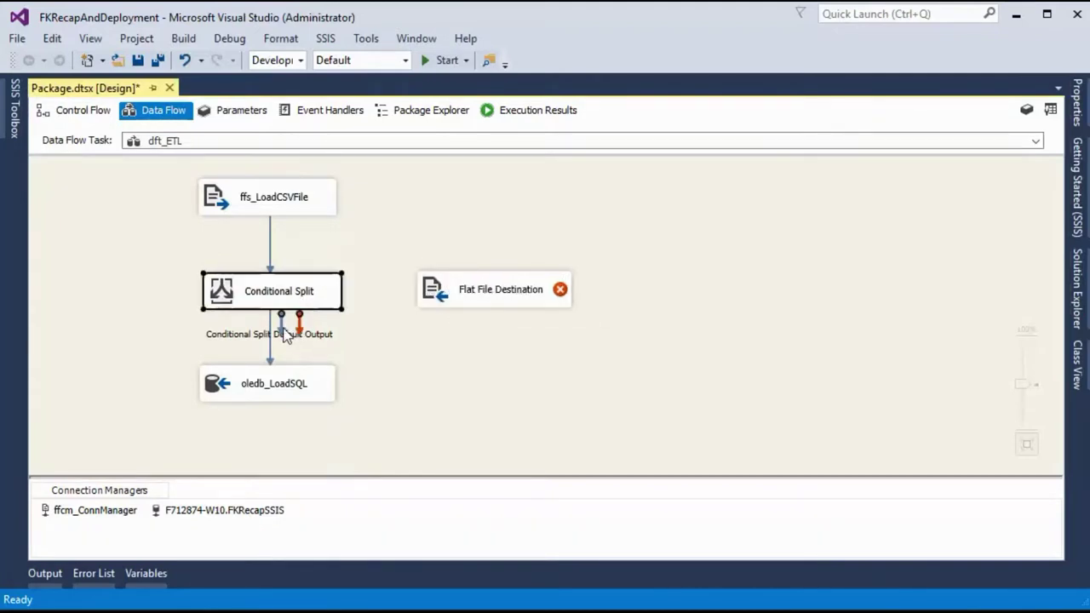
drag(282, 321, 438, 295)
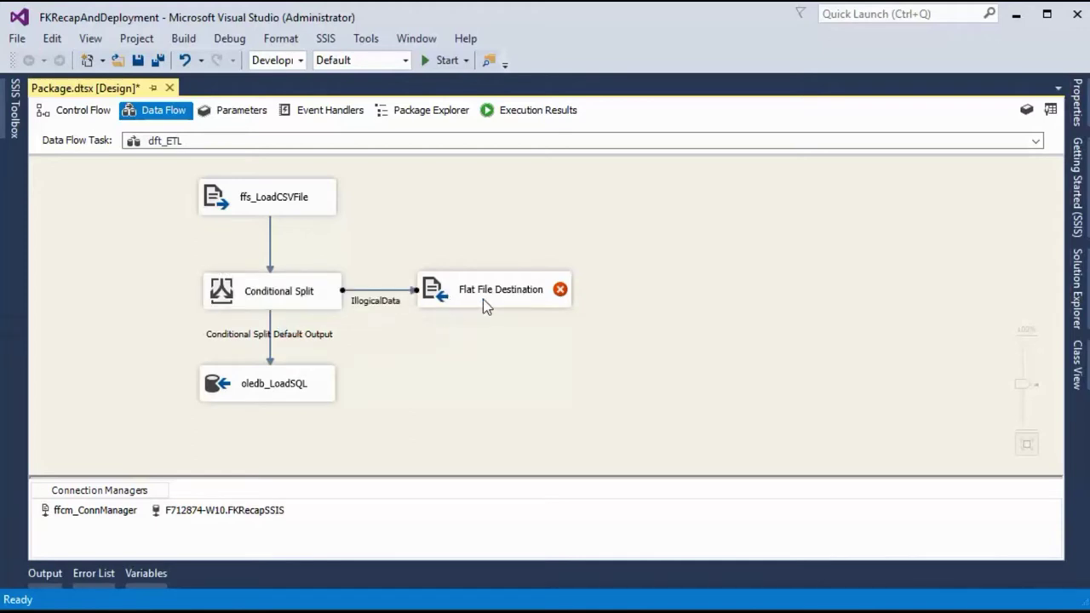
click(483, 299)
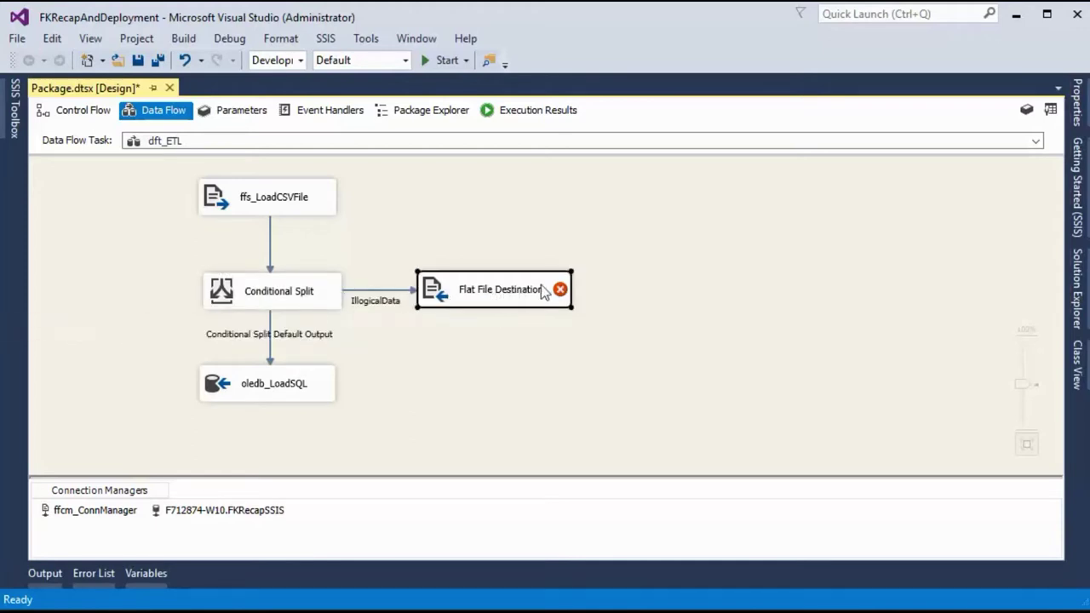
Rename the Flat File Destination that receives the IllogicalData output as ffd_illogical
click(494, 287)
text(ffd_)
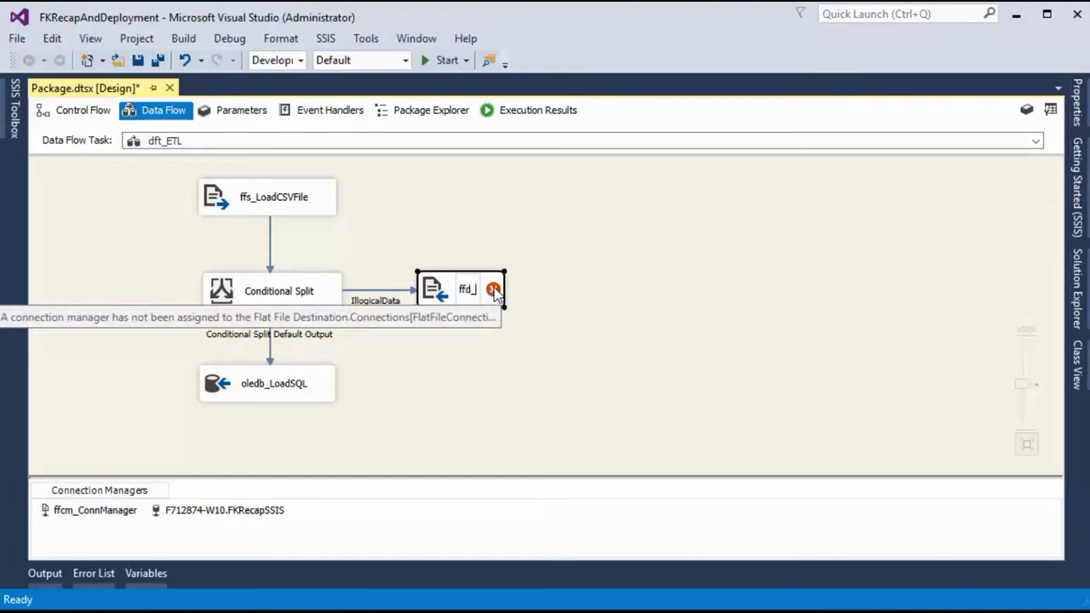
text(illogical)
key(Return)
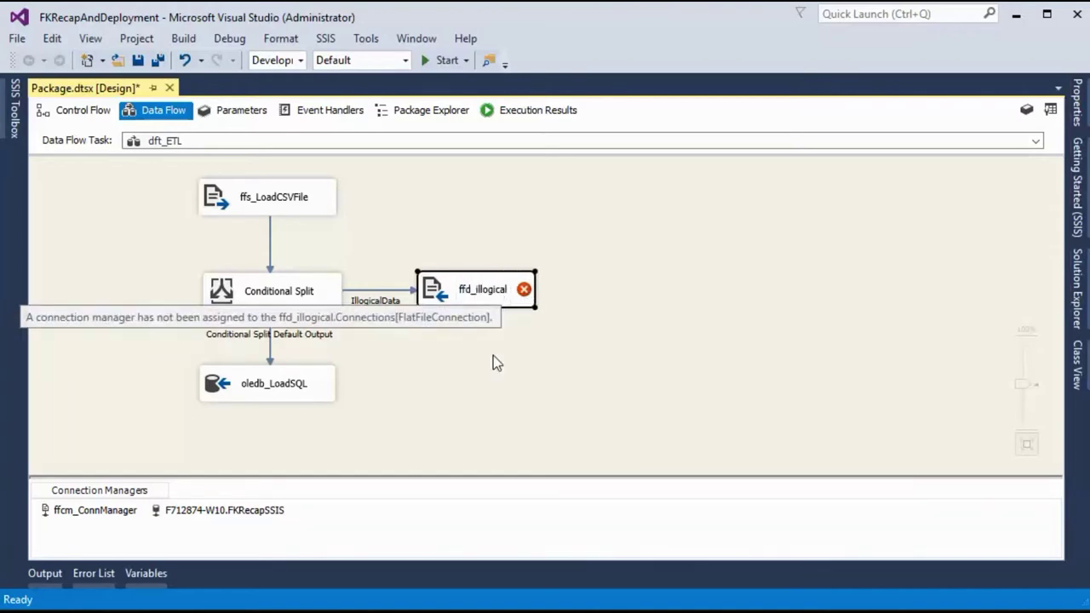
right_click(455, 290)
click(540, 301)
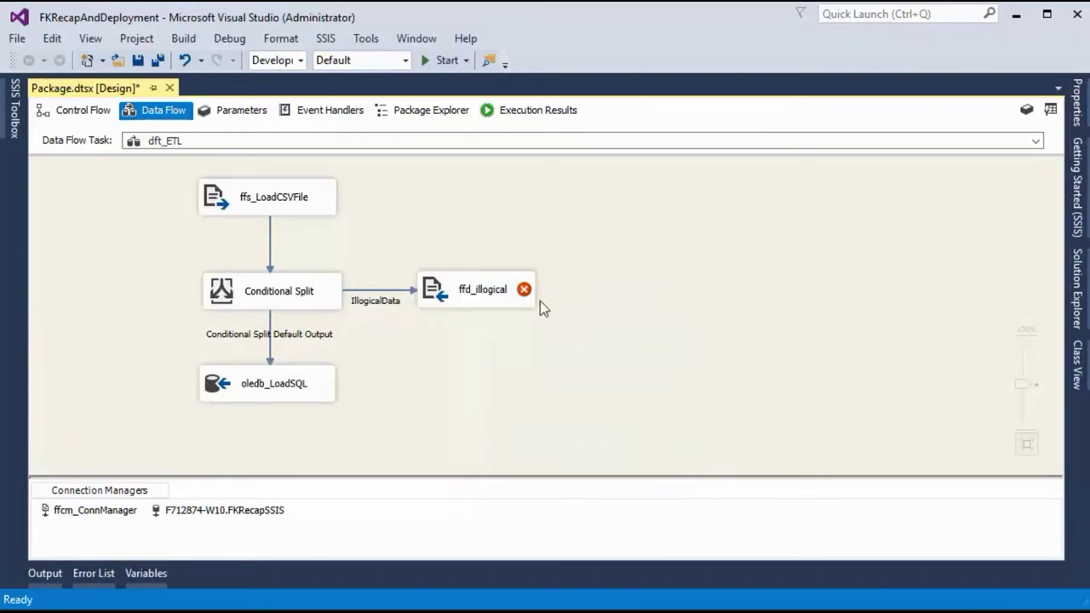
Open ffd_illogical for editing and start a new flat file connection in Delimited format
mouse_move(524, 294)
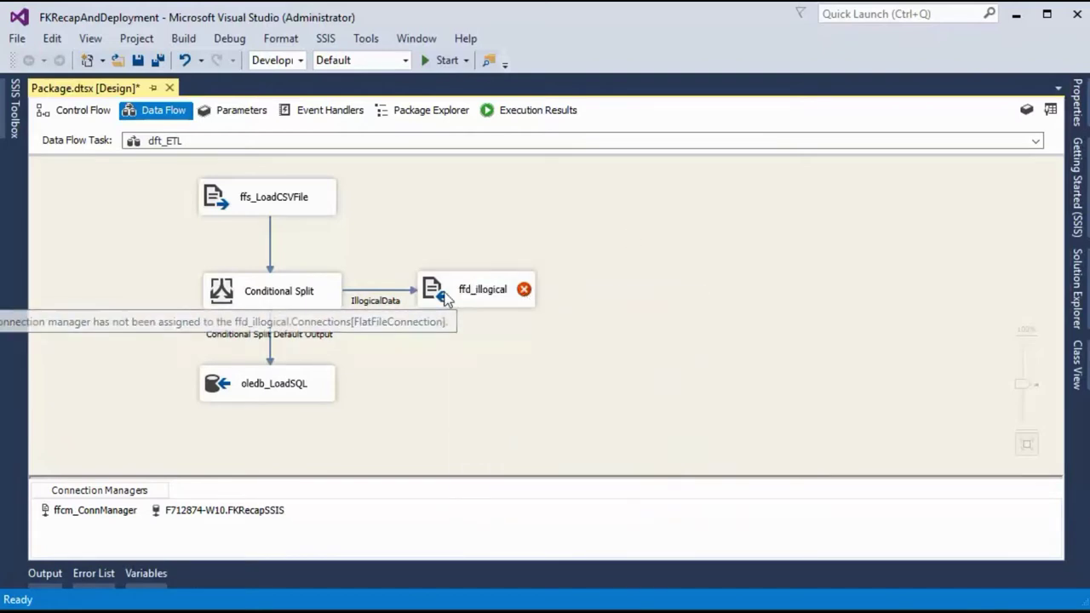
right_click(445, 298)
click(498, 302)
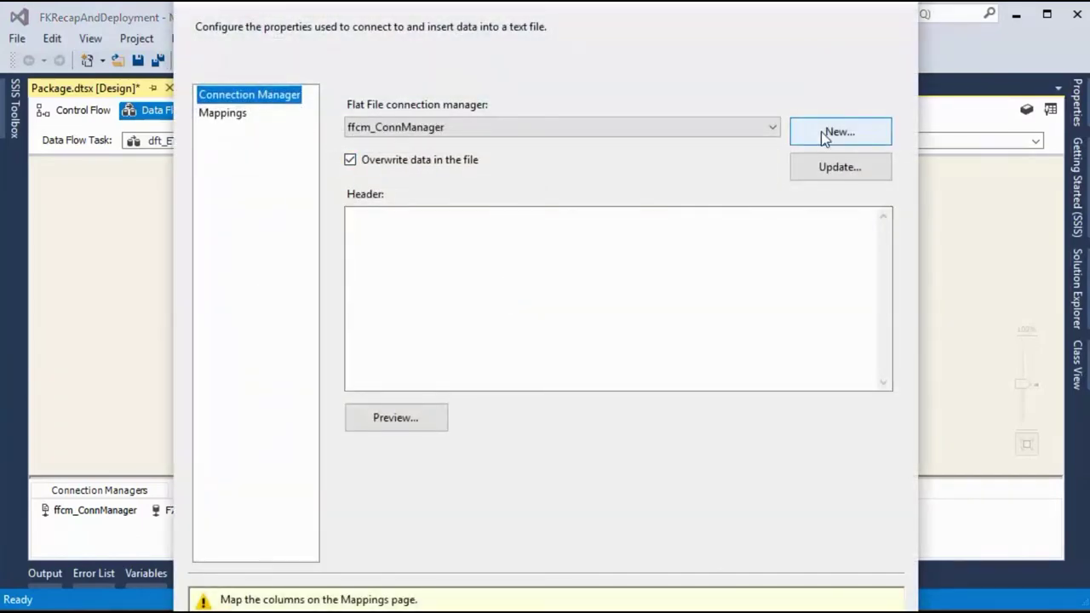
click(821, 131)
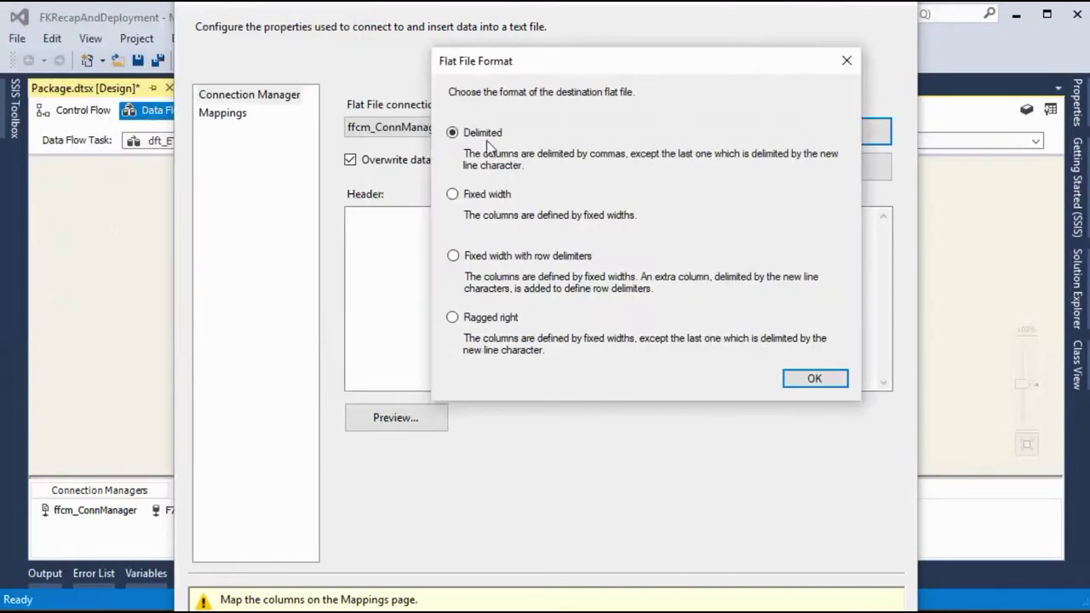
click(814, 379)
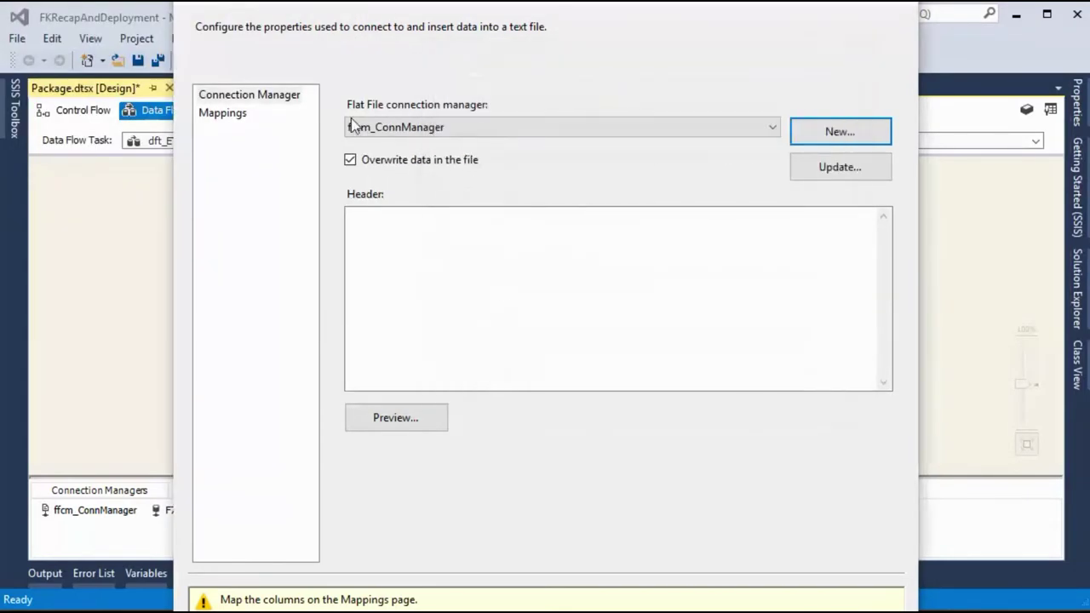
Set both the name and the description of the new connection manager to ffcm_illogicalconn
text(ff)
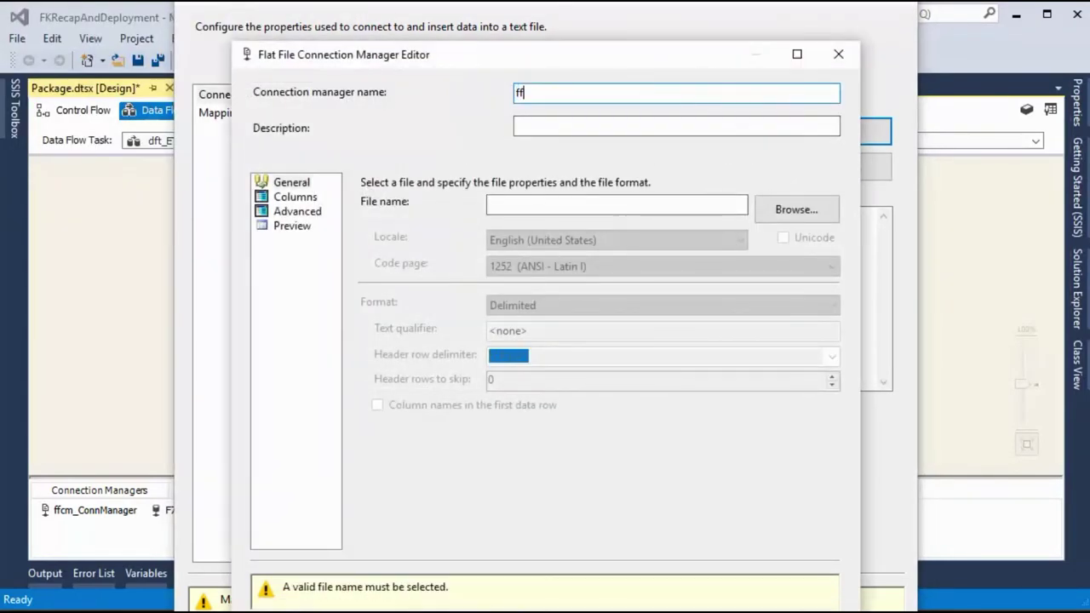
text(cm_illogi)
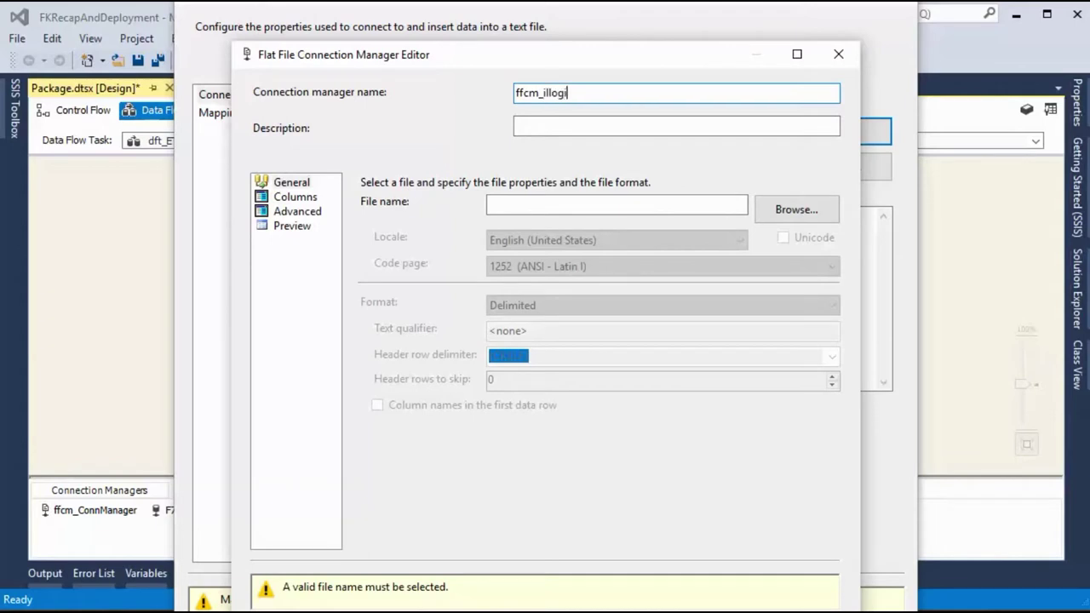
text(calconn)
key(ctrl+a)
key(ctrl+c)
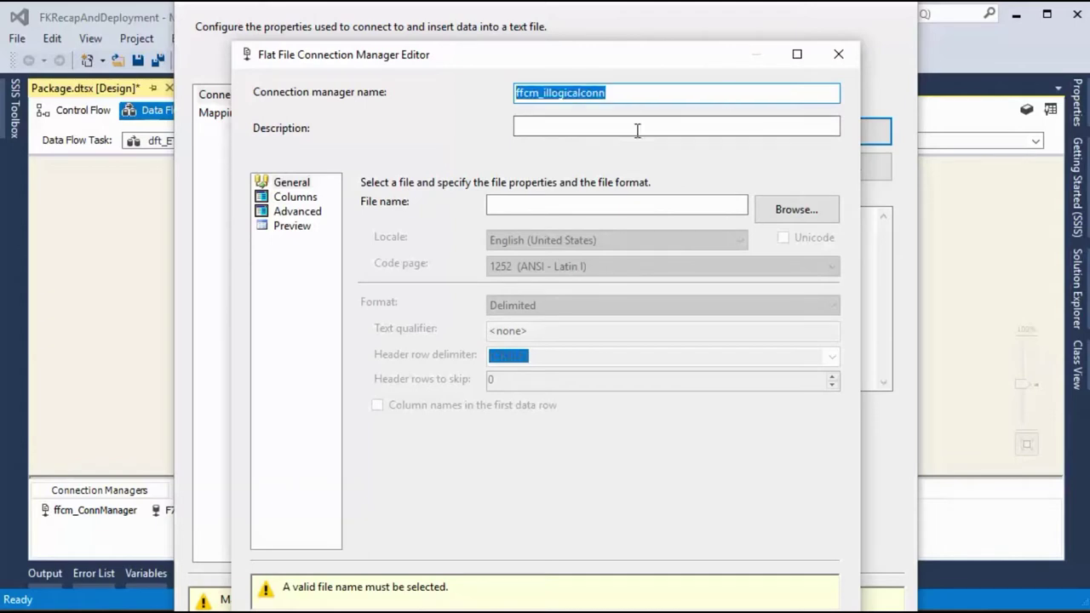
click(628, 131)
key(ctrl+v)
Create a text file illogicaldata.txt in the Deployment&Parameters folder and choose it as the connection's file
click(783, 212)
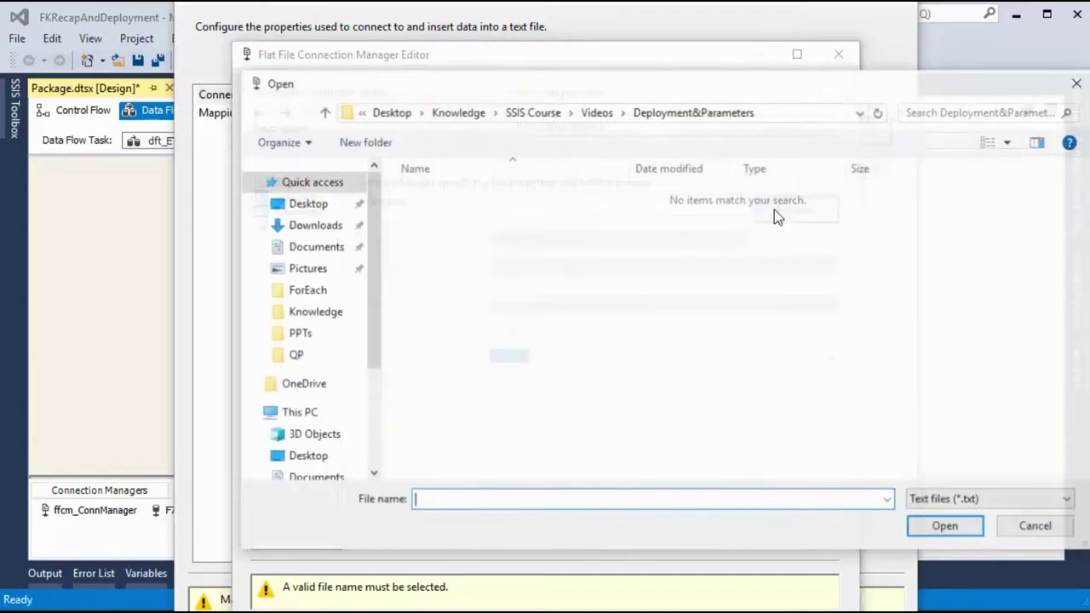
right_click(513, 297)
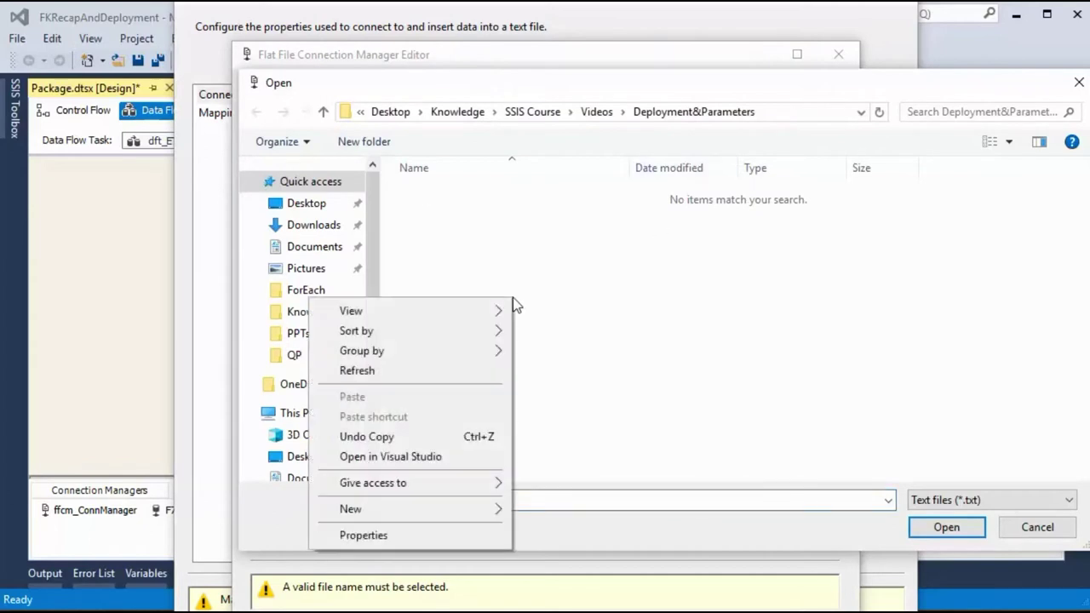
mouse_move(373, 508)
click(78, 468)
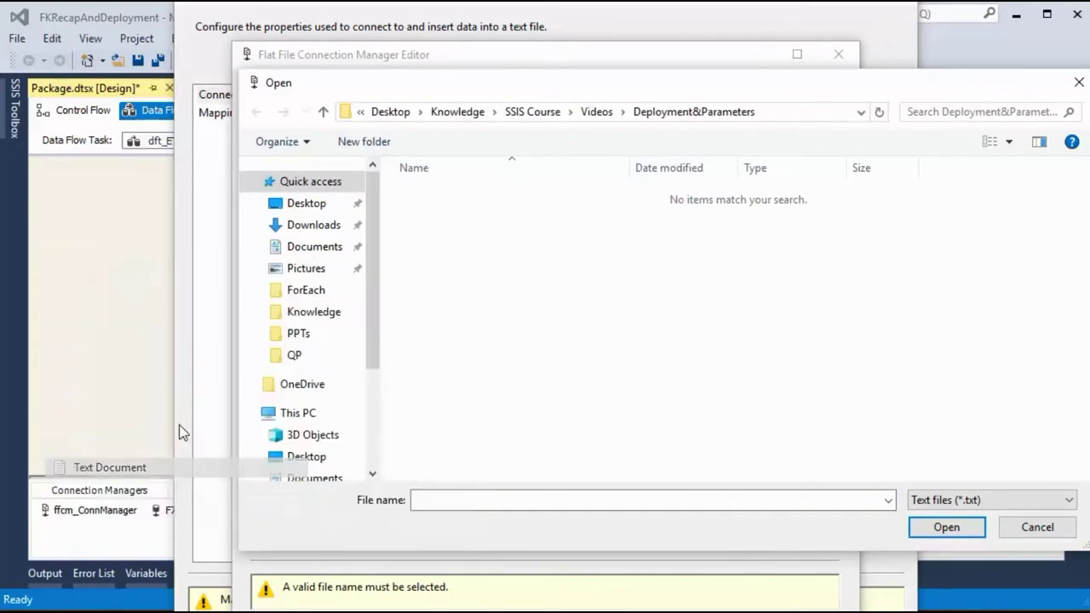
text(iollogic.txt)
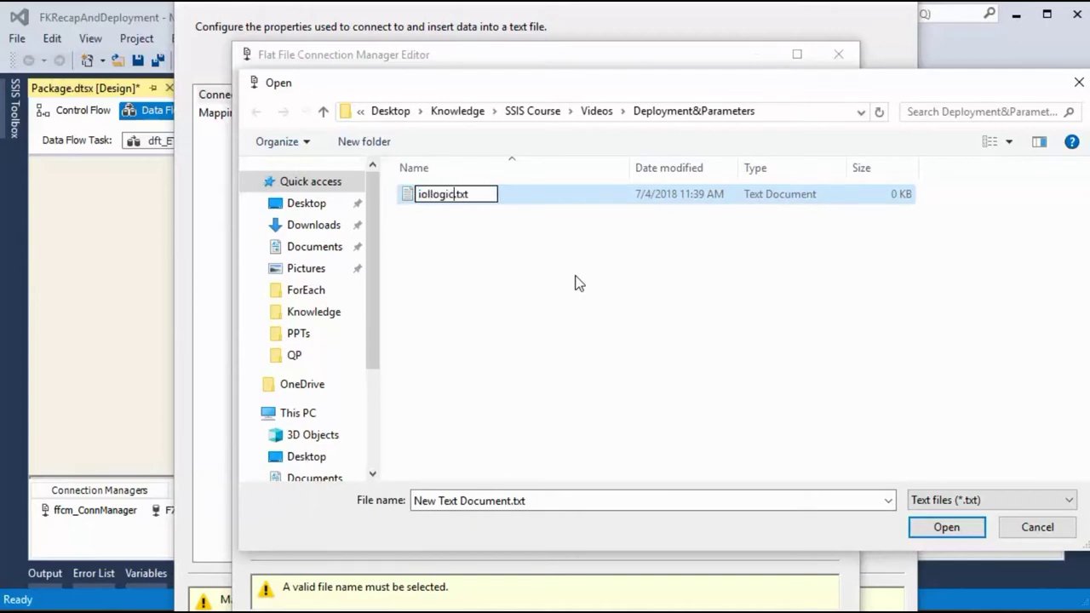
key(ctrl+a)
text(il)
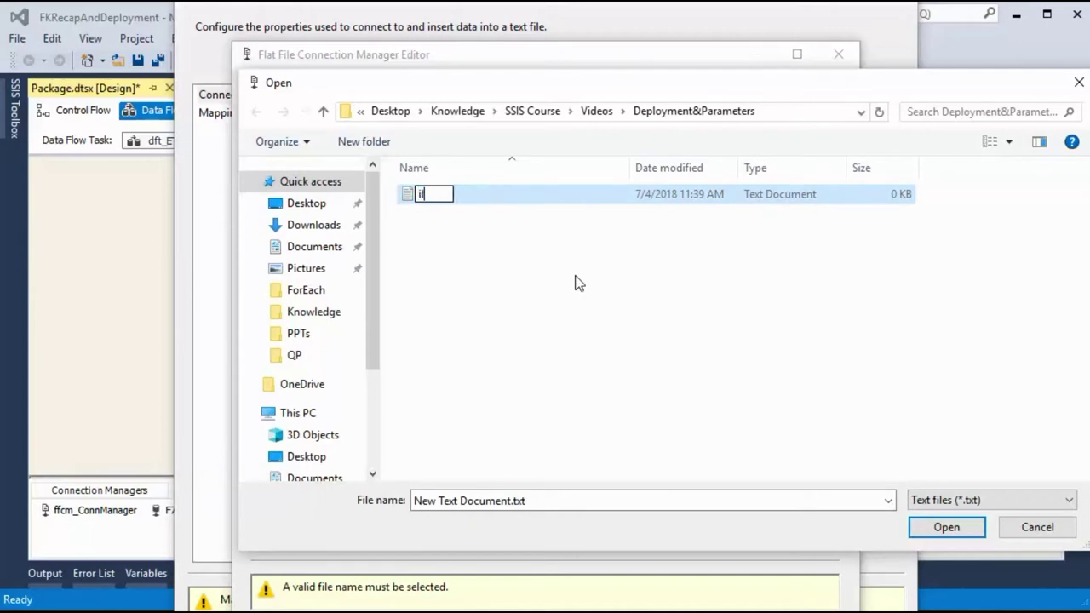
text(logicaldata.txt)
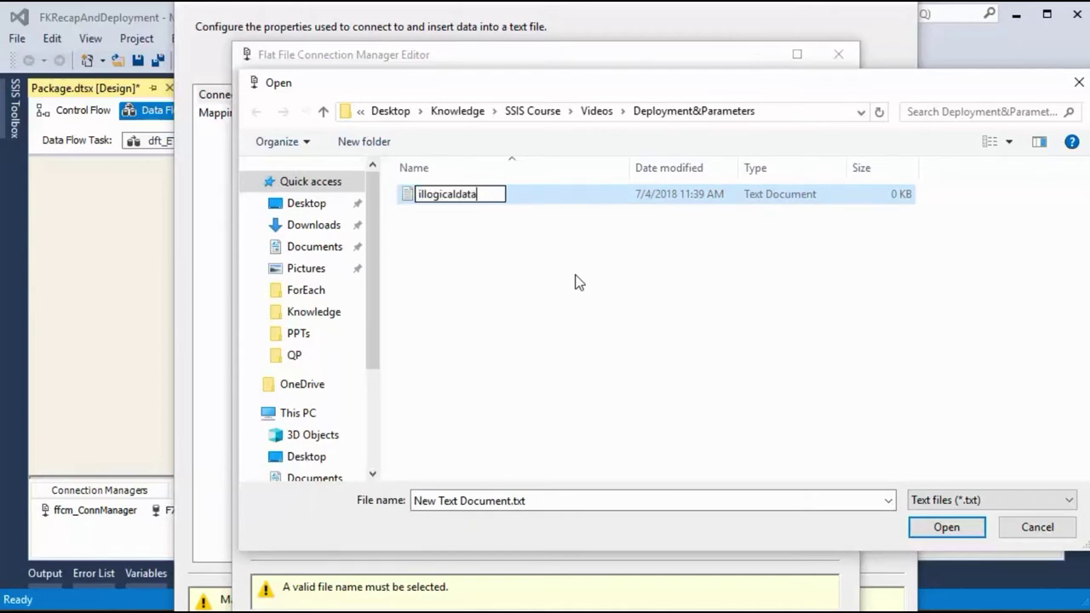
click(576, 282)
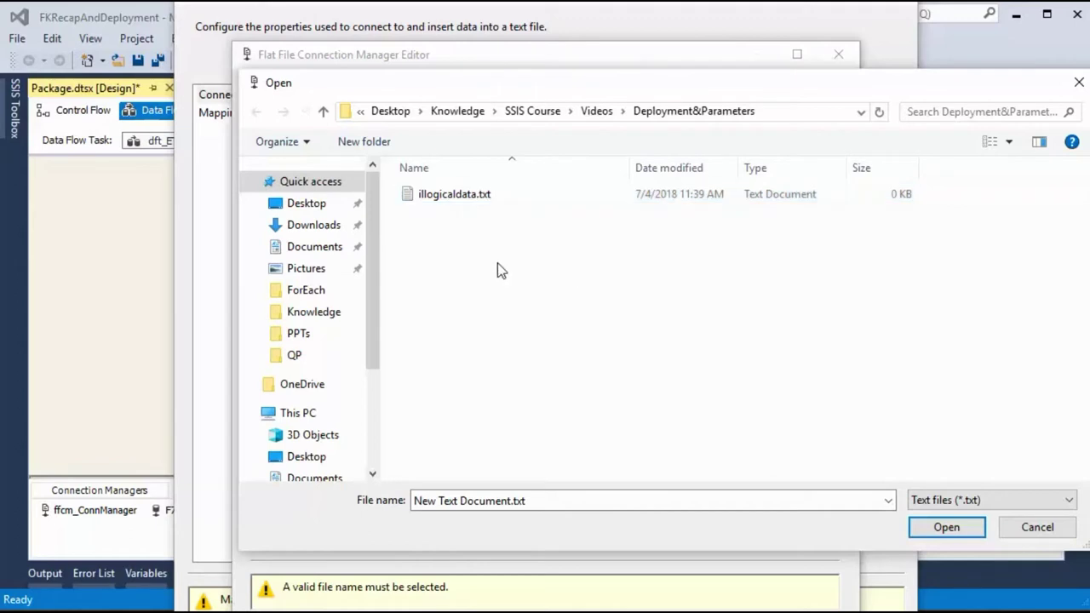
click(463, 197)
click(917, 528)
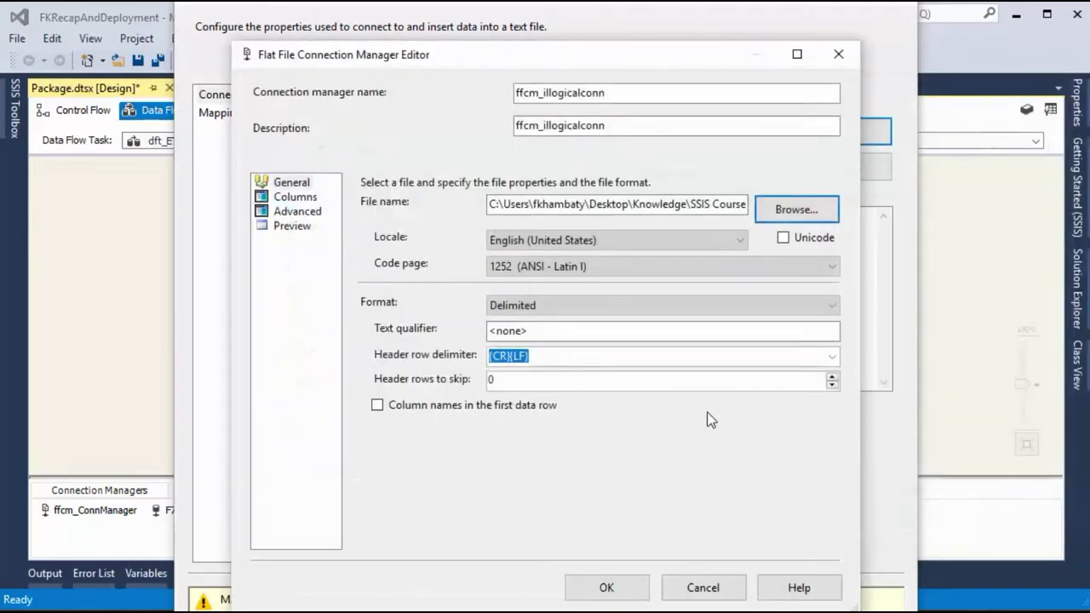
Enable column names in the first data row for the connection, and accept ffd_illogical's default column mappings
click(377, 406)
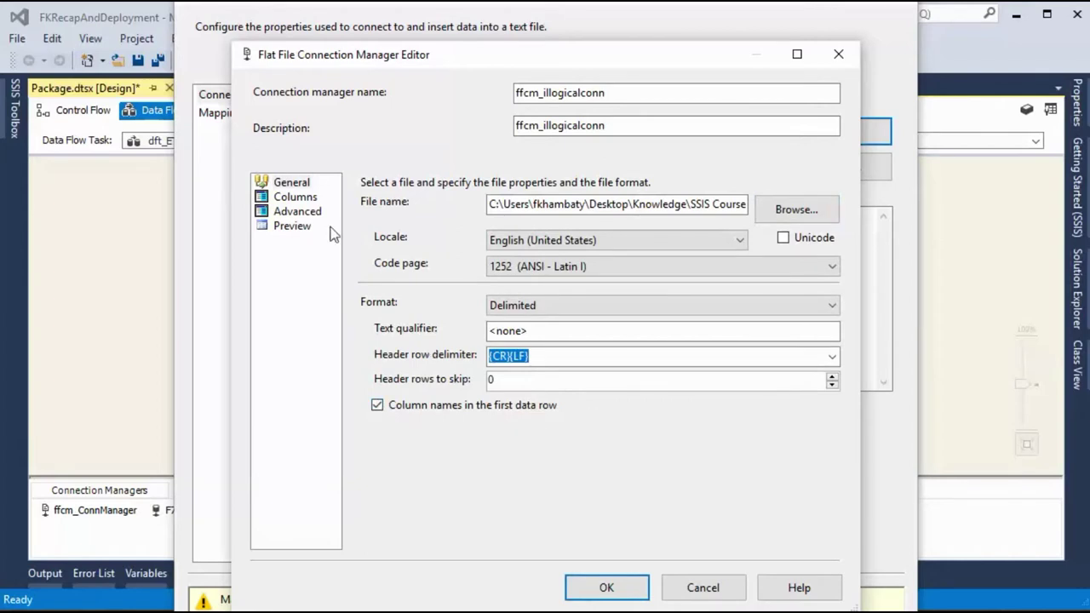
click(295, 197)
click(297, 211)
click(294, 227)
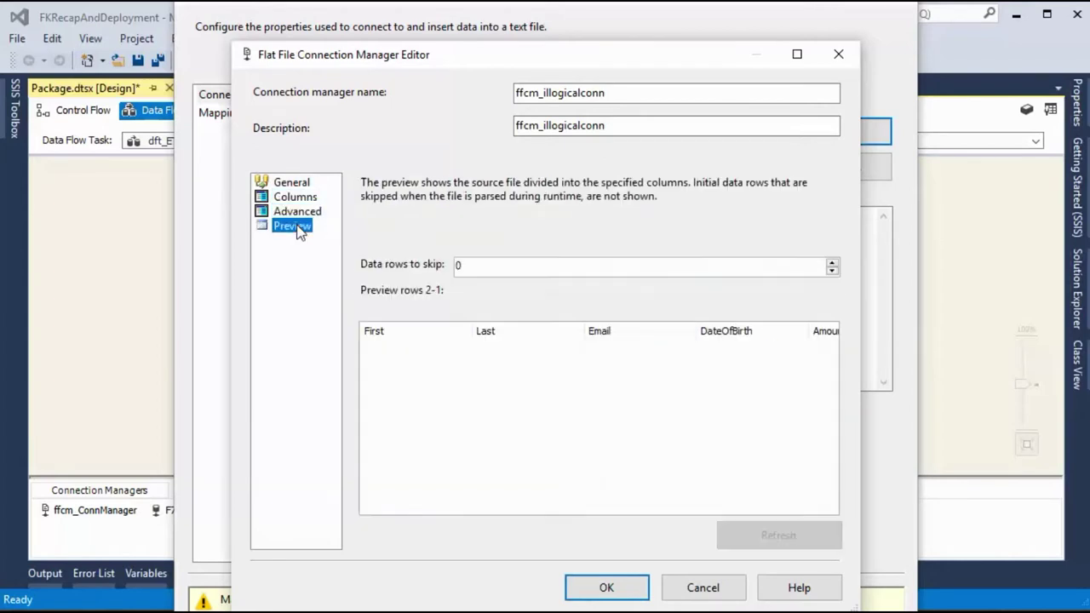
click(291, 182)
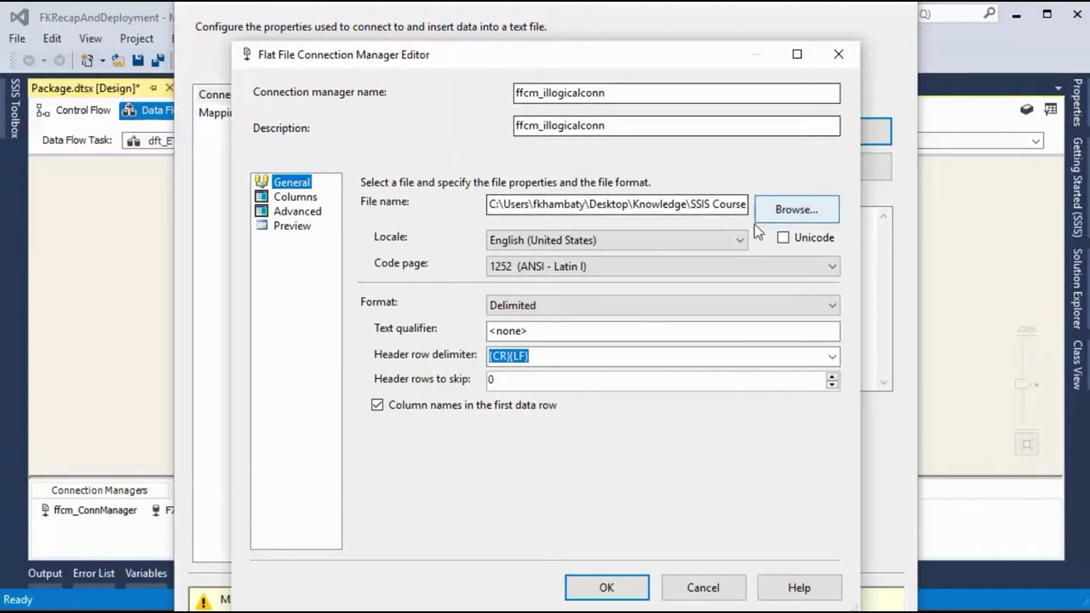
click(608, 591)
click(238, 116)
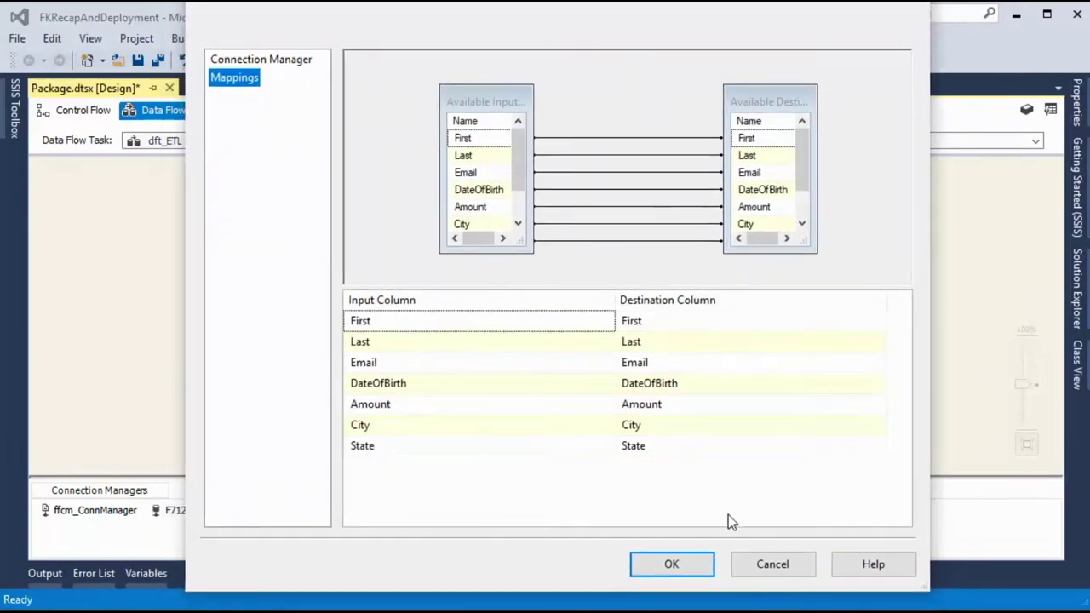
click(694, 569)
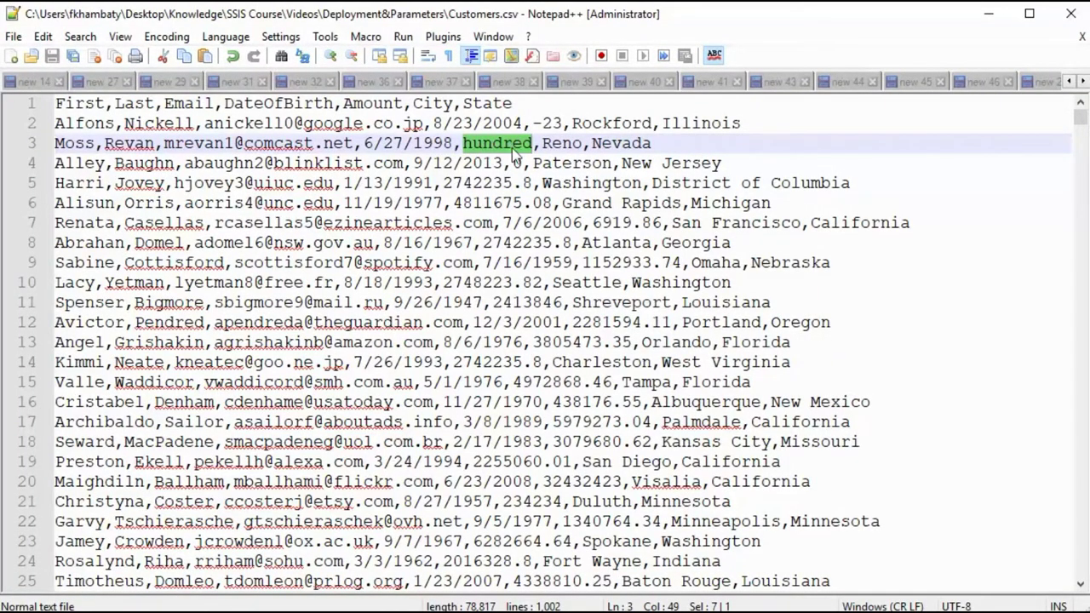
Back in Visual Studio, add a Flat File Destination beside ffs_LoadCSVFile and connect the source's error output to it
click(987, 17)
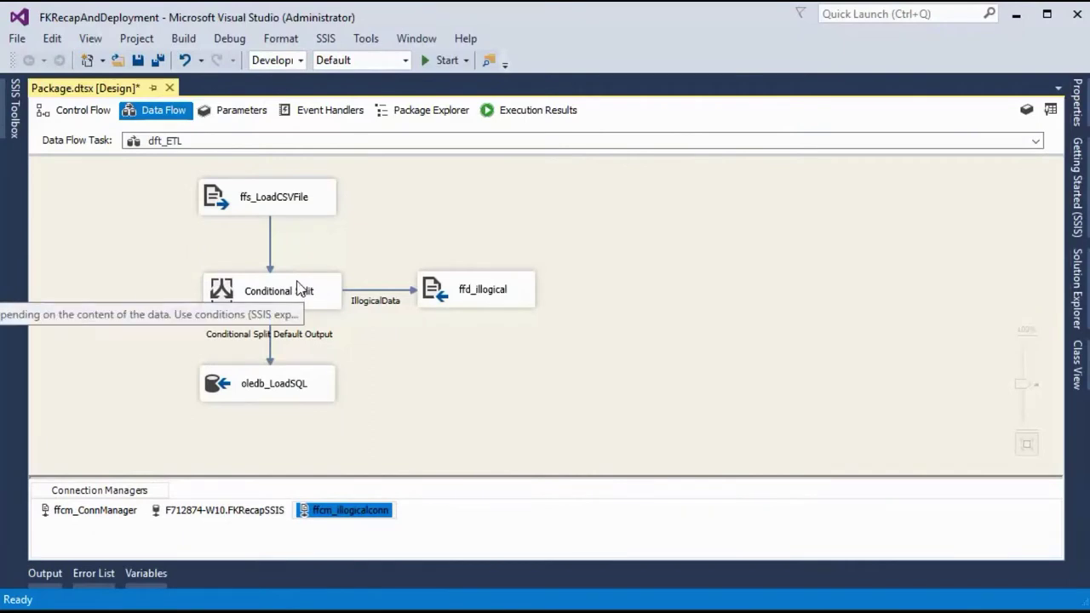
click(293, 201)
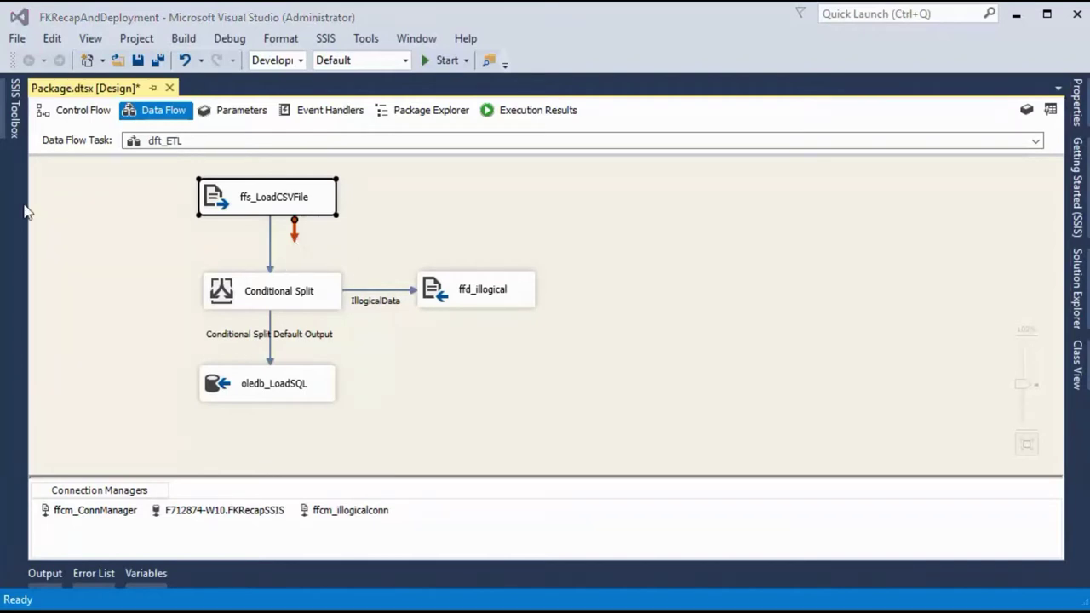
click(15, 119)
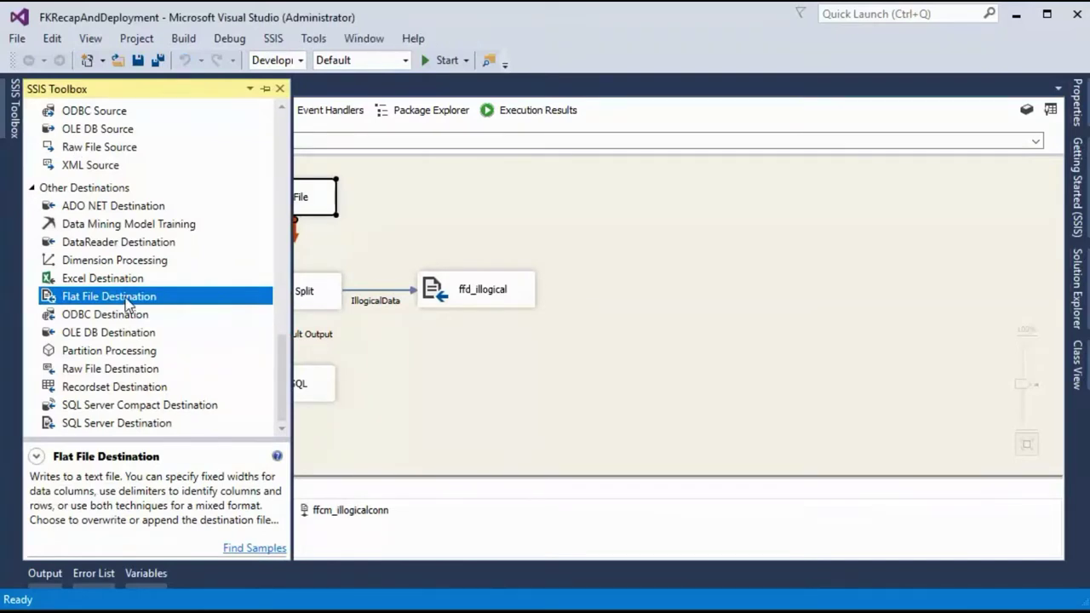
drag(132, 297, 469, 213)
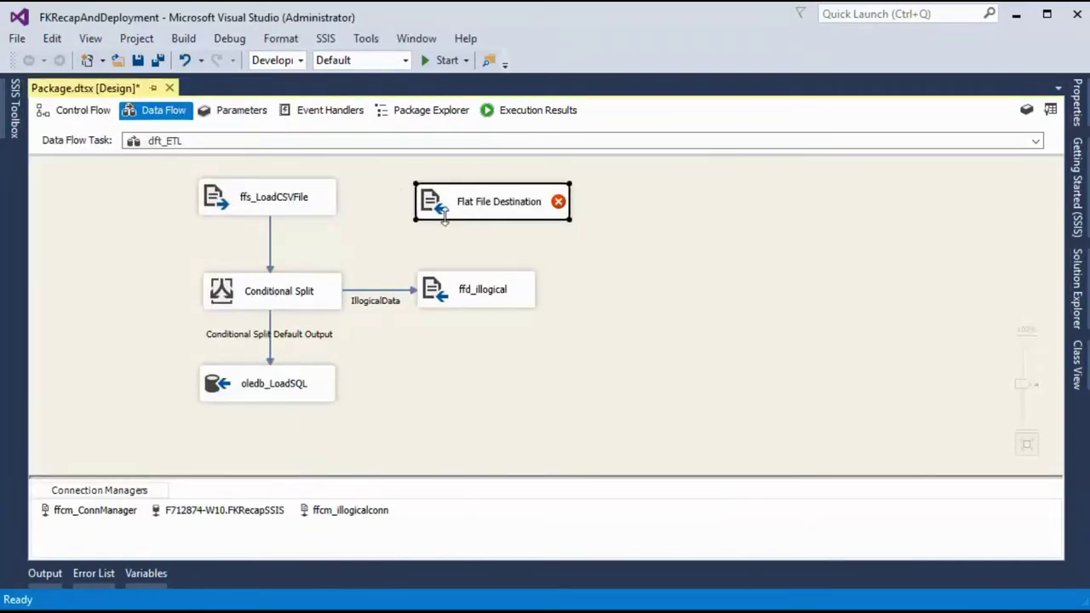
click(284, 209)
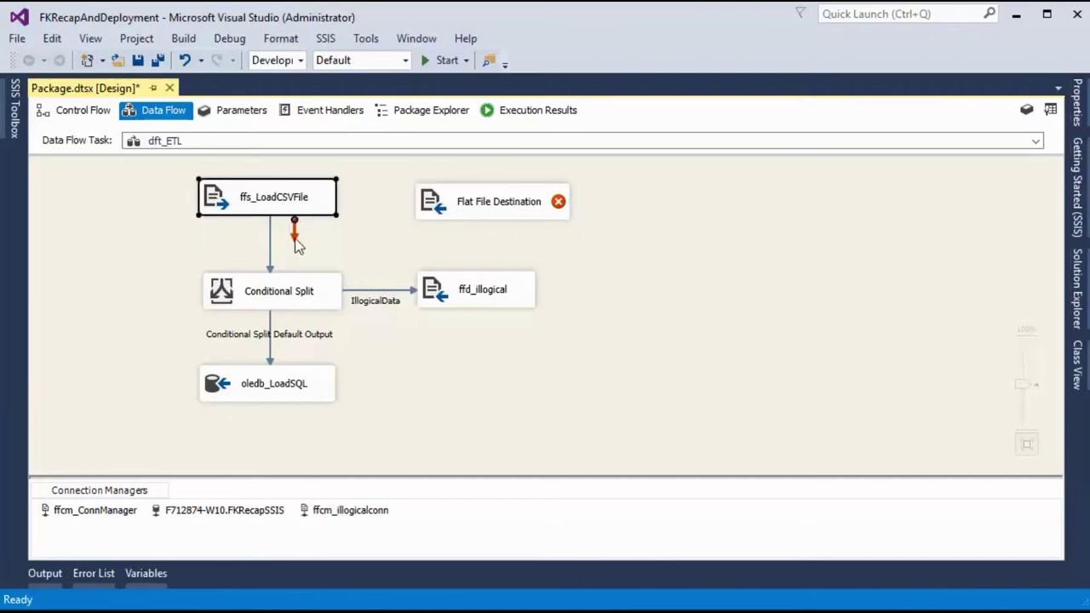
drag(295, 238, 482, 205)
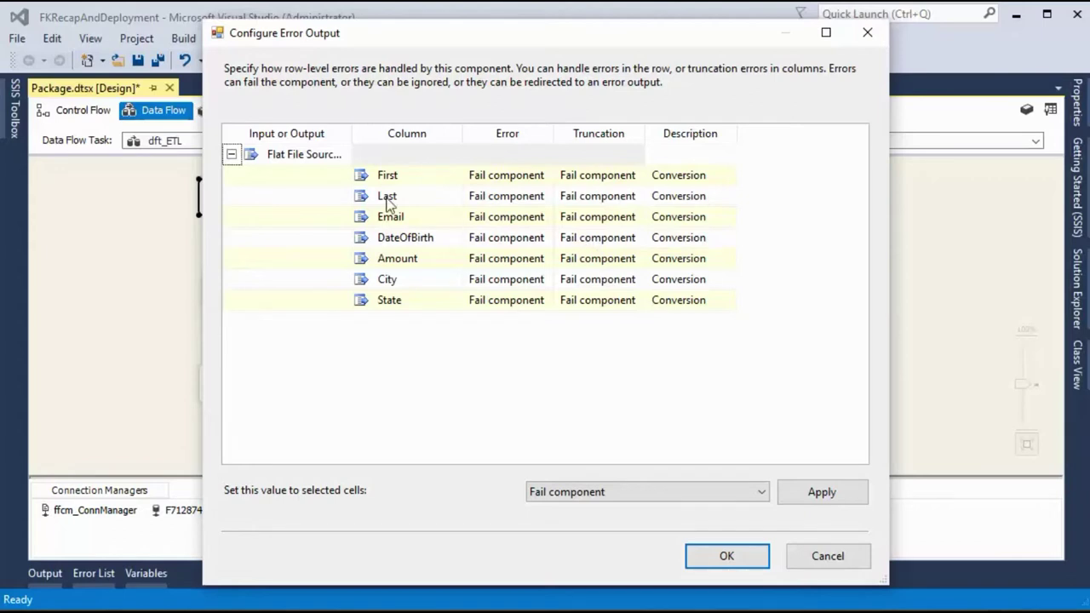
Set the error and truncation handling of all source columns to Redirect row and confirm the error output configuration
click(317, 156)
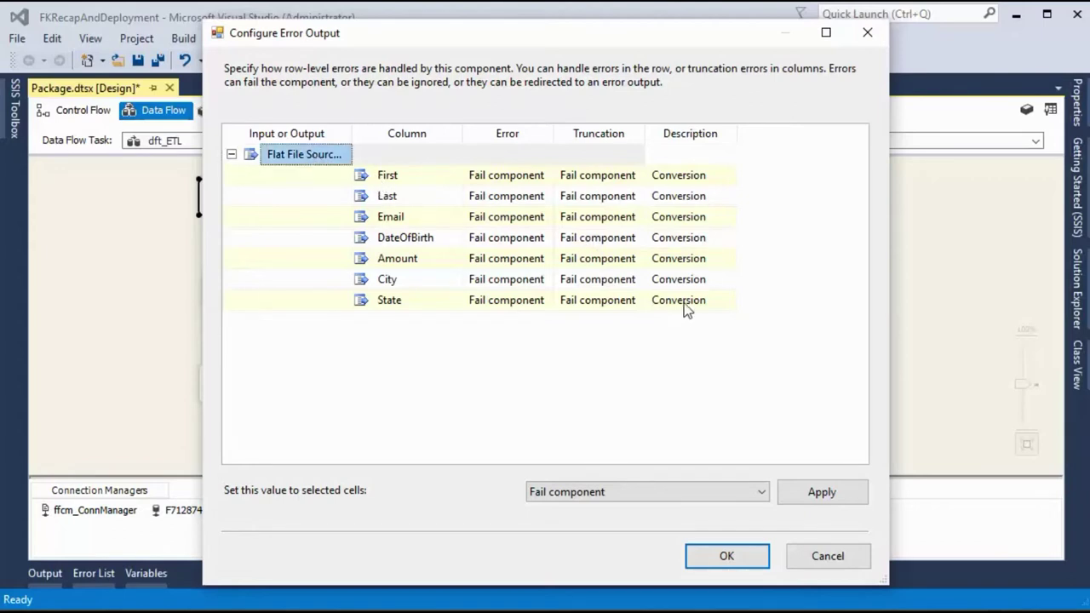
shift+click(686, 308)
click(631, 488)
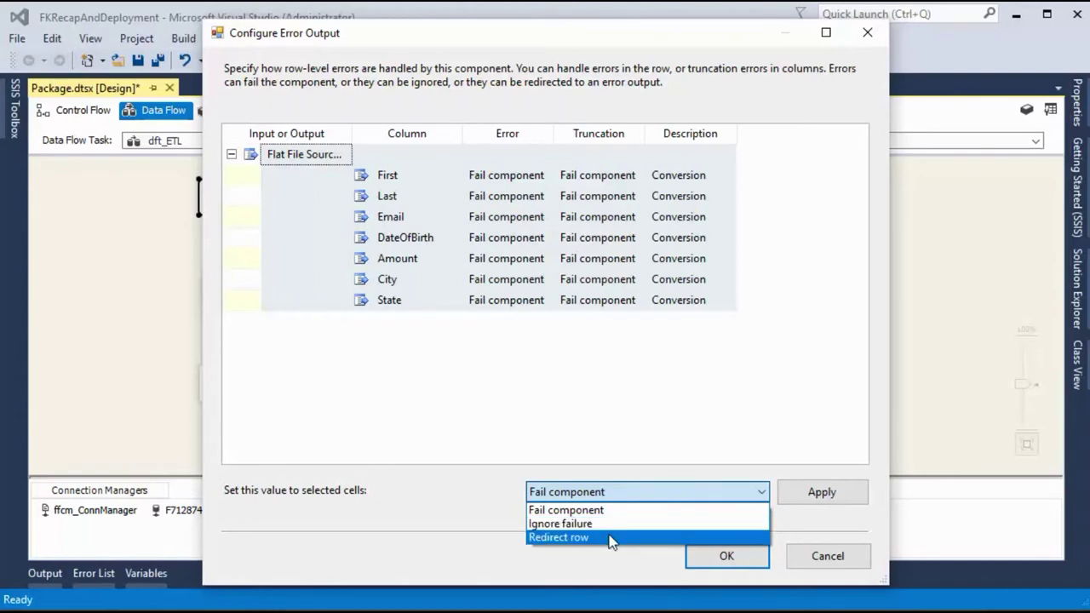
click(612, 537)
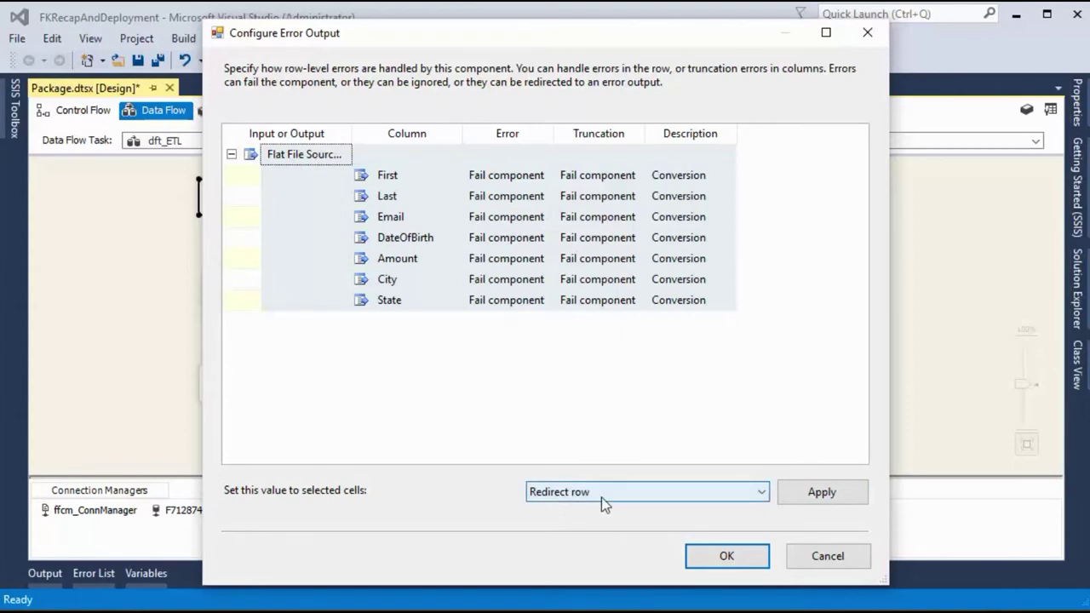
click(820, 499)
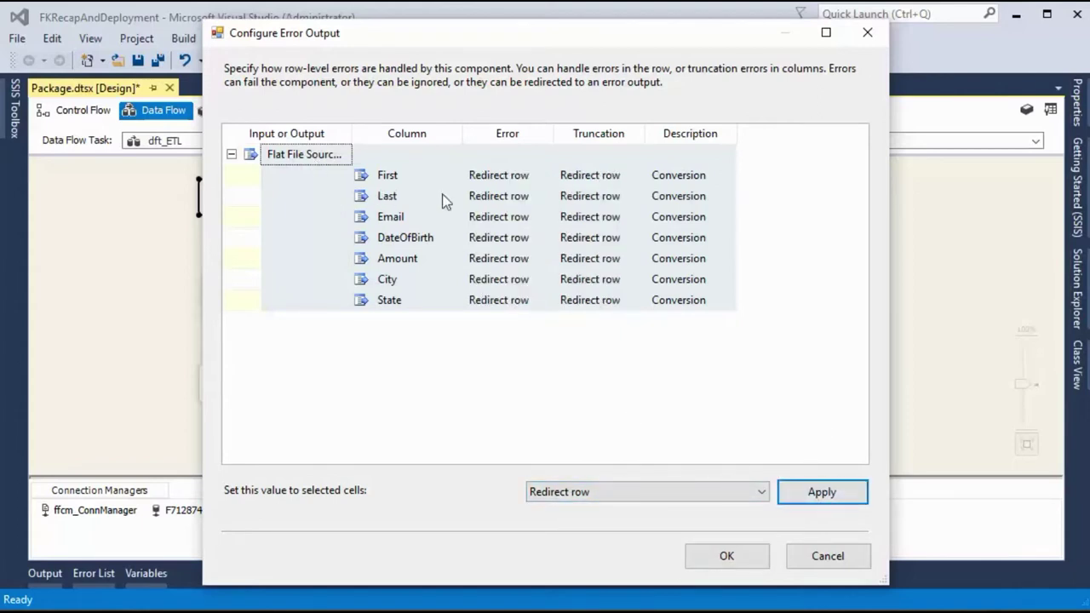
click(726, 556)
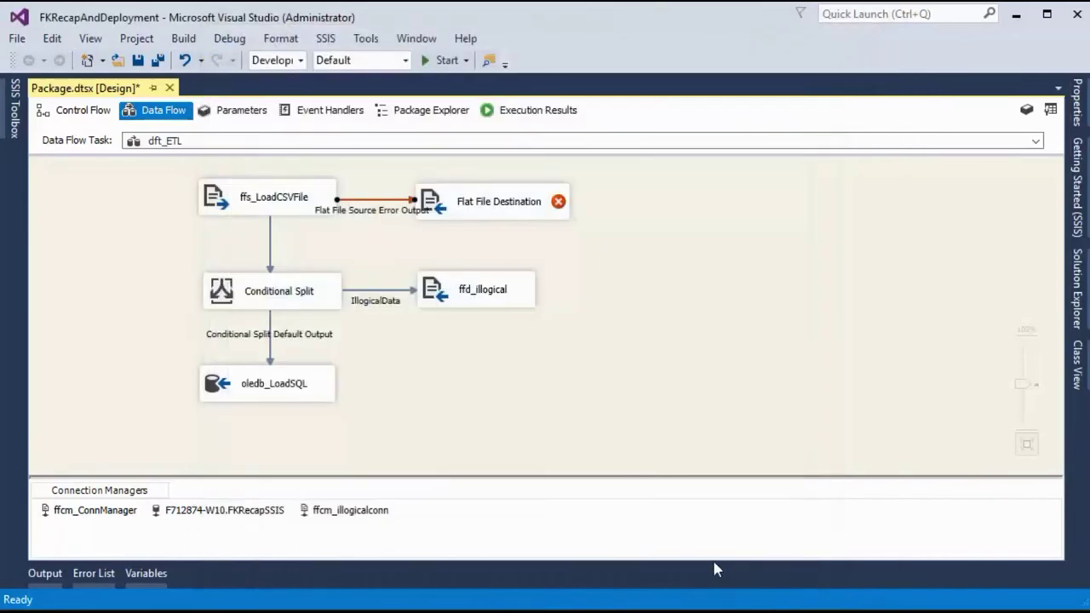
Rename the Flat File Destination that receives the source's error output as ffd_errordata
right_click(457, 198)
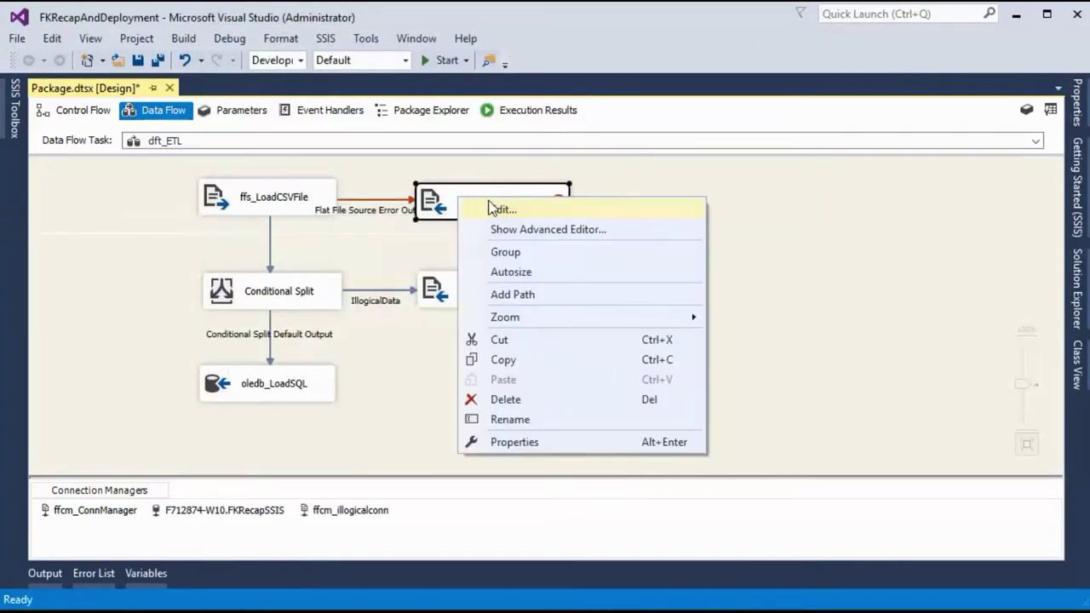
click(810, 219)
click(501, 210)
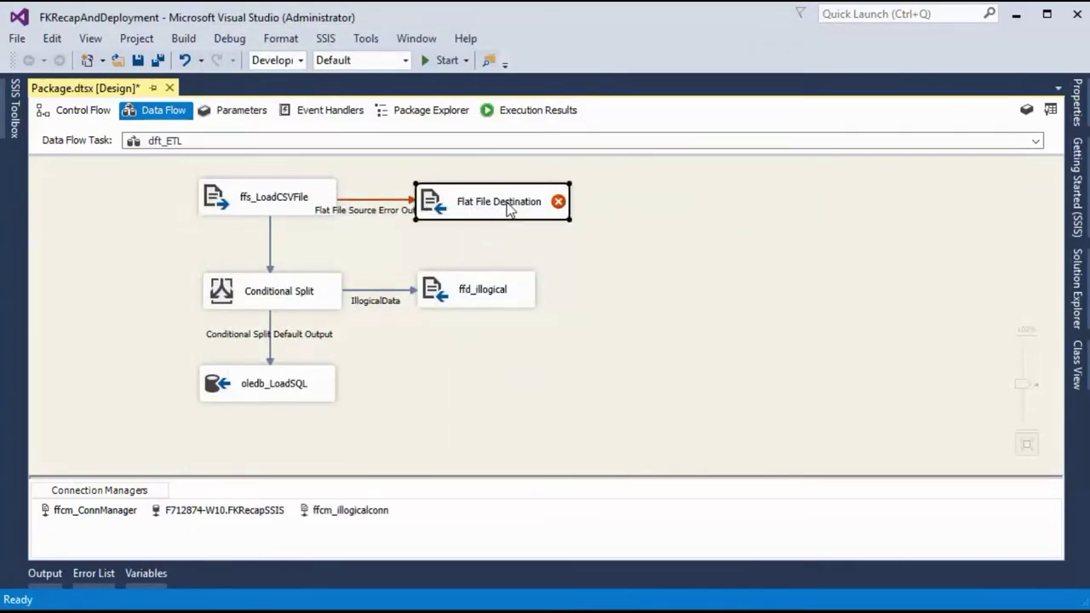
click(511, 210)
text(ffd_)
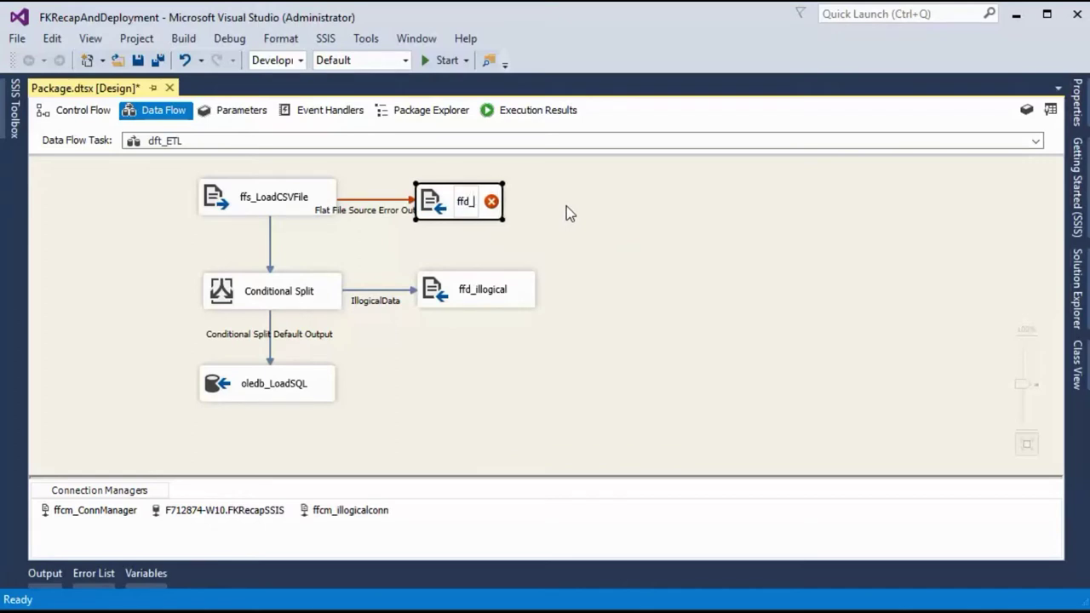
text(errordata)
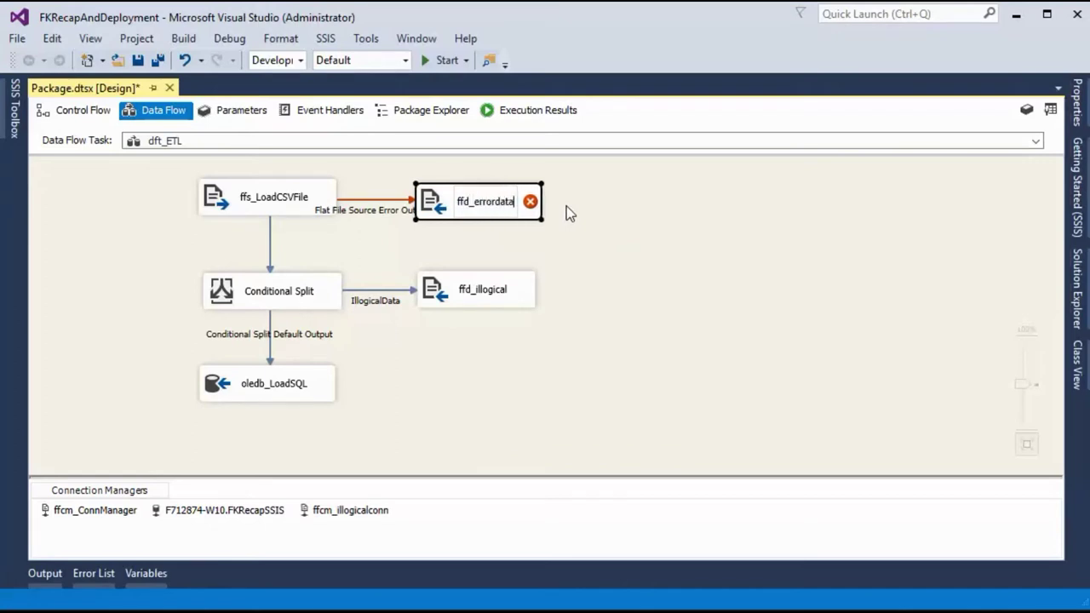
Create a new delimited flat file connection for ffd_errordata, using ffcm_errorconn as both its name and description
right_click(463, 210)
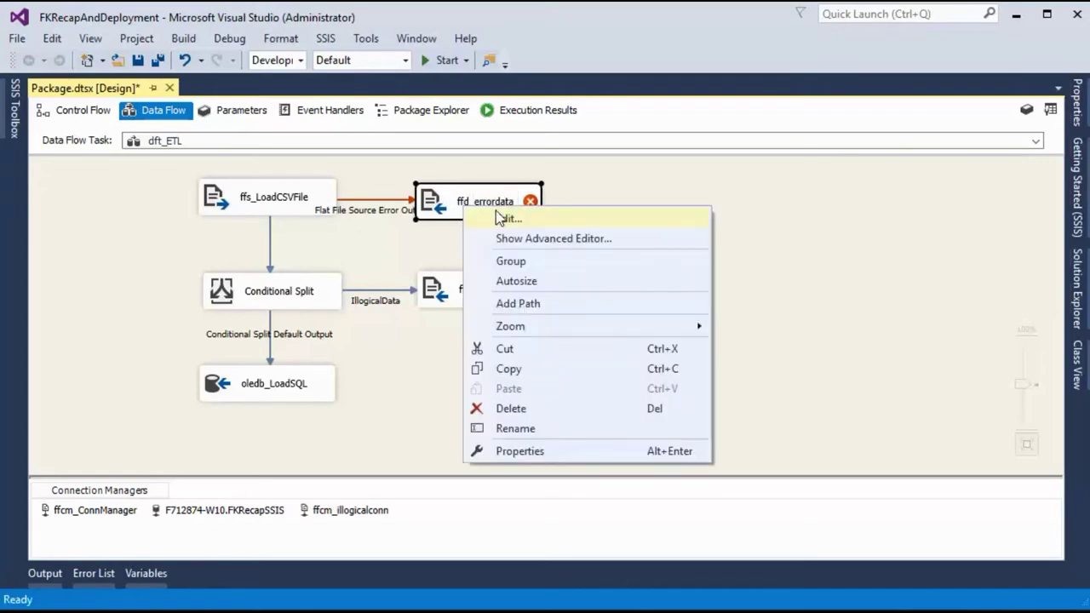
click(495, 210)
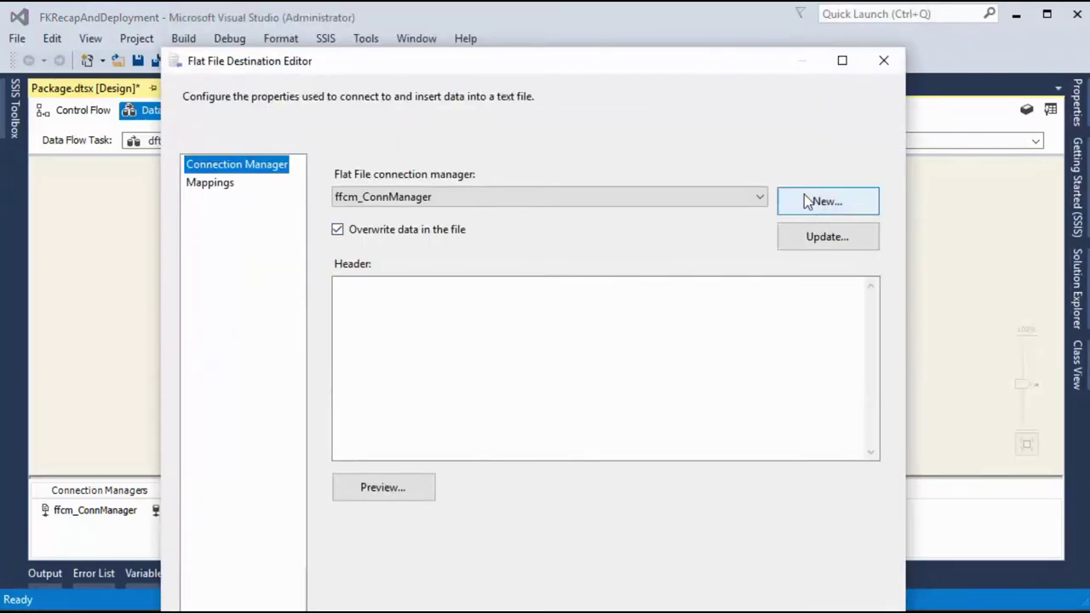
click(802, 202)
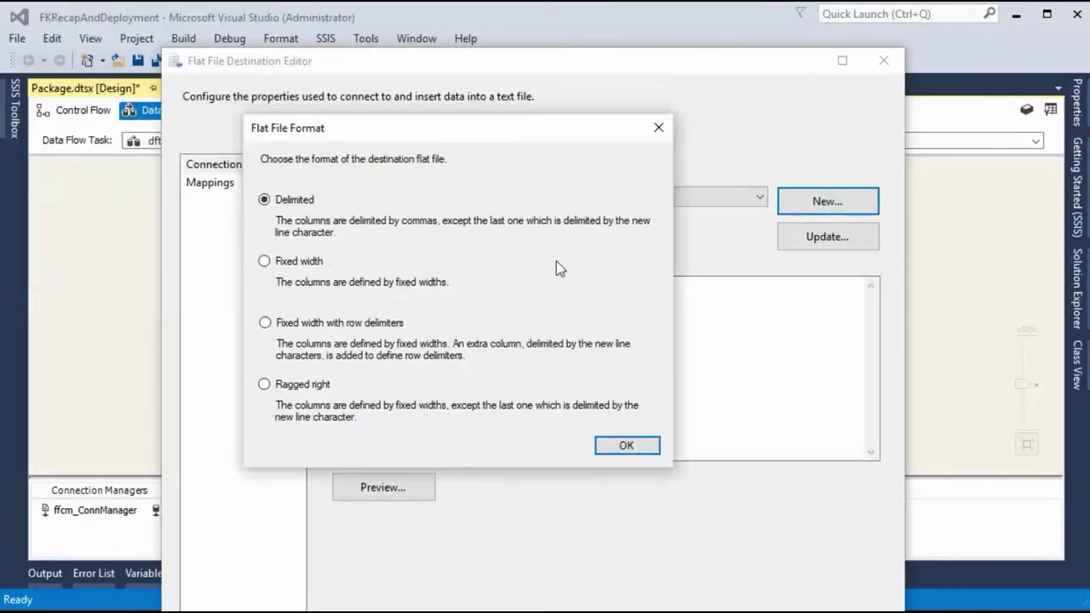
click(649, 448)
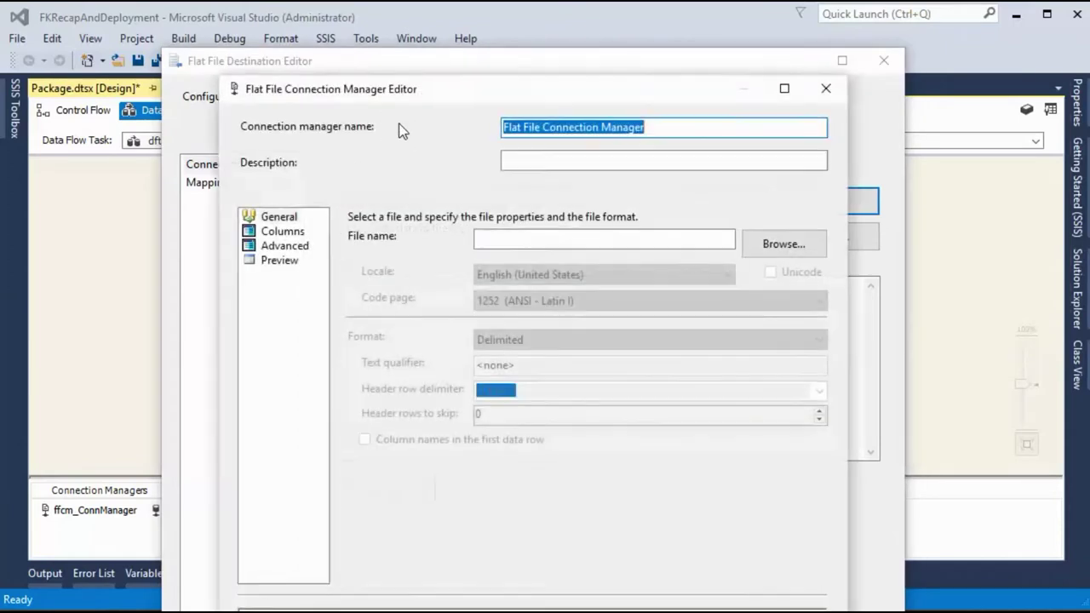
text(ffcm)
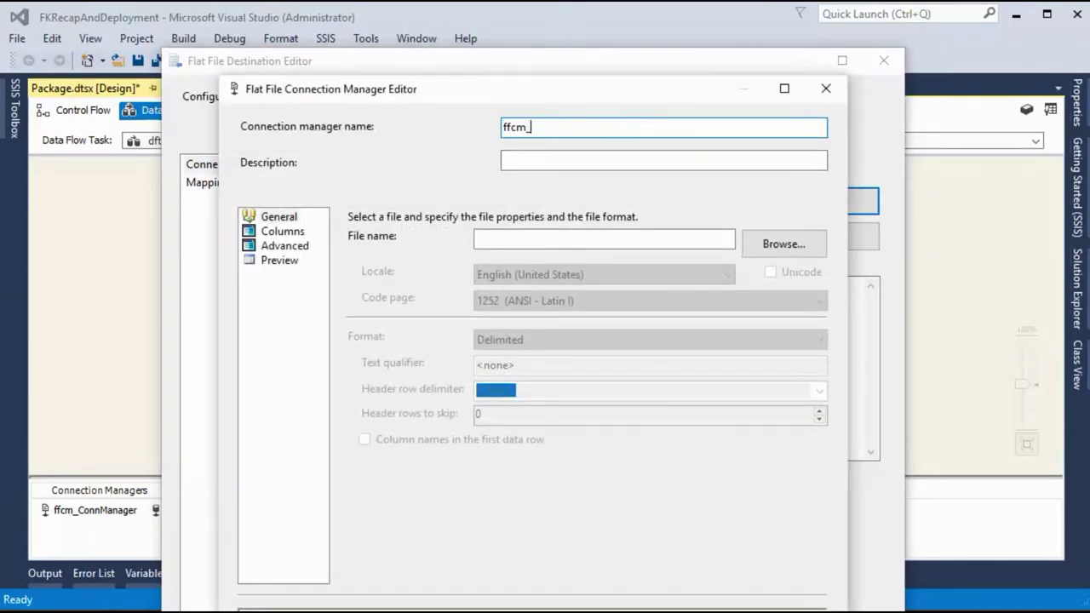
text(_errorconn)
key(ctrl+a)
key(ctrl+c)
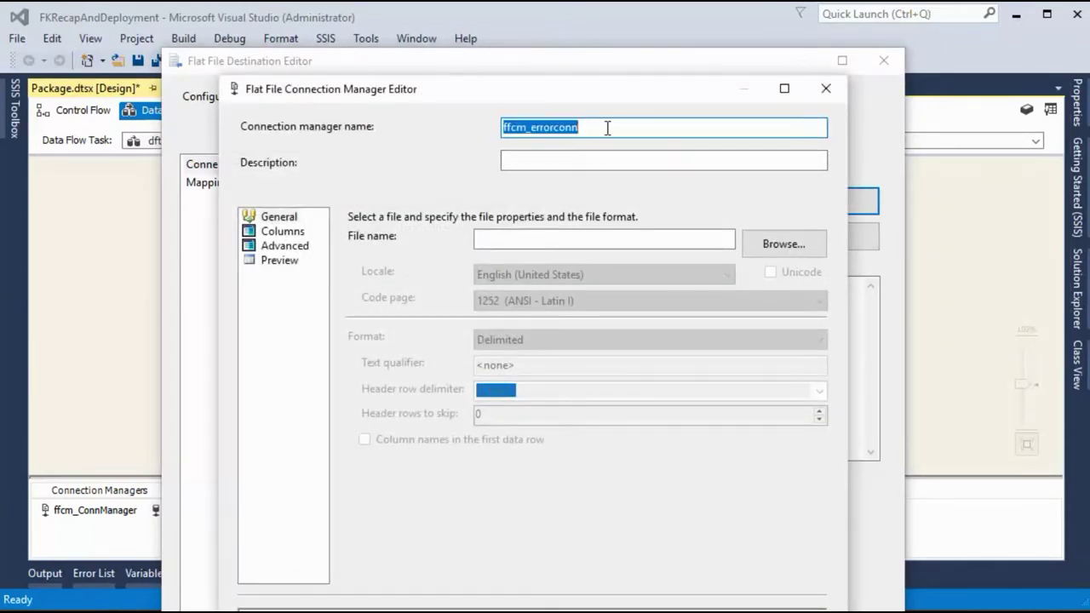
click(570, 162)
key(ctrl+v)
Create a text file errordata.txt in the Deployment&Parameters folder and choose it as the connection's file
click(771, 246)
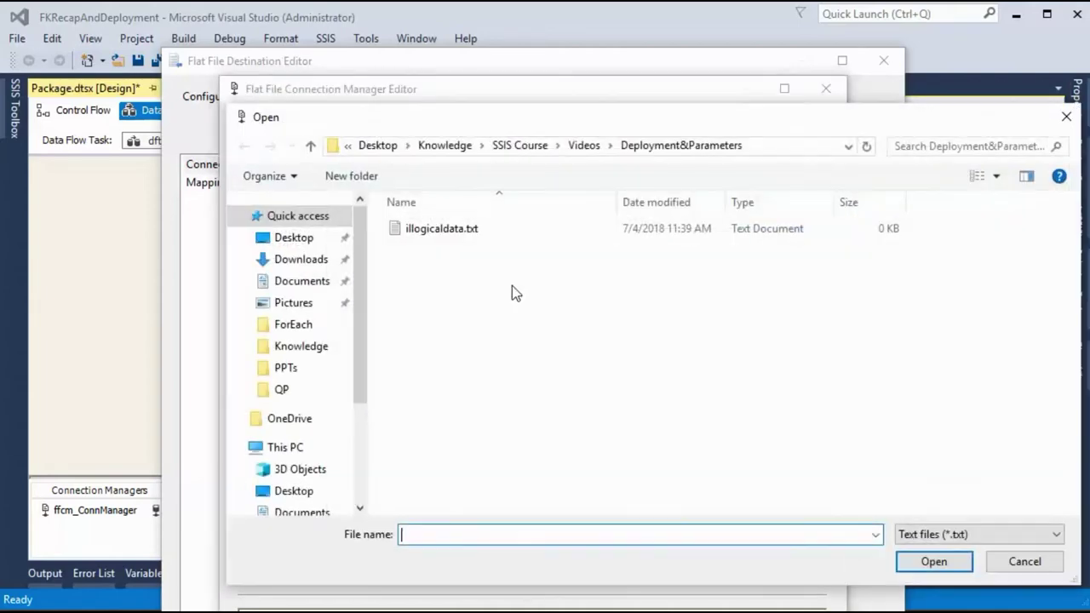
right_click(474, 336)
mouse_move(373, 538)
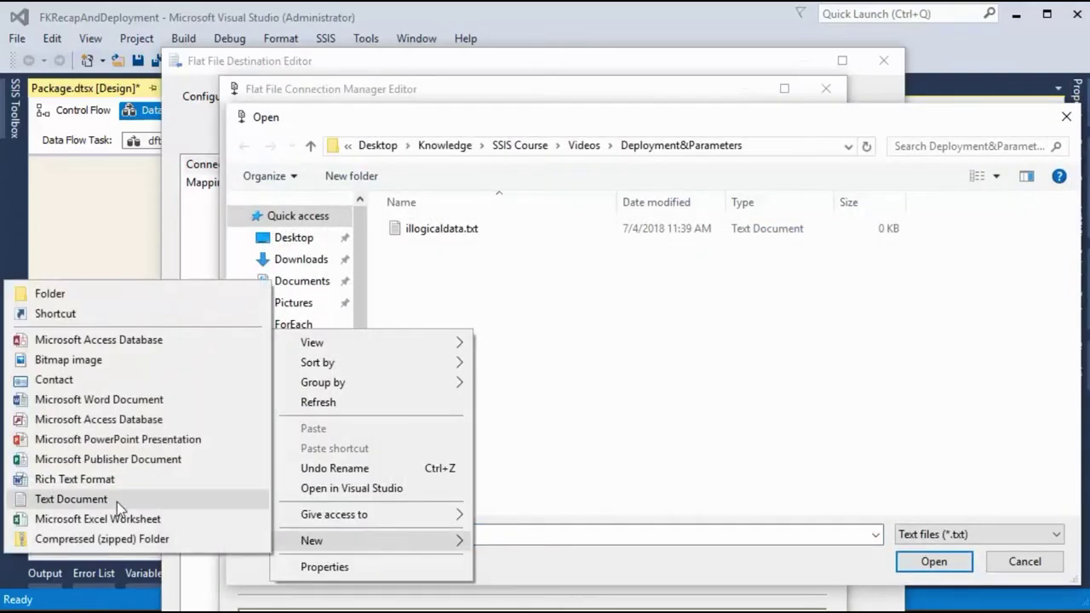
click(115, 499)
text(errordata.txt)
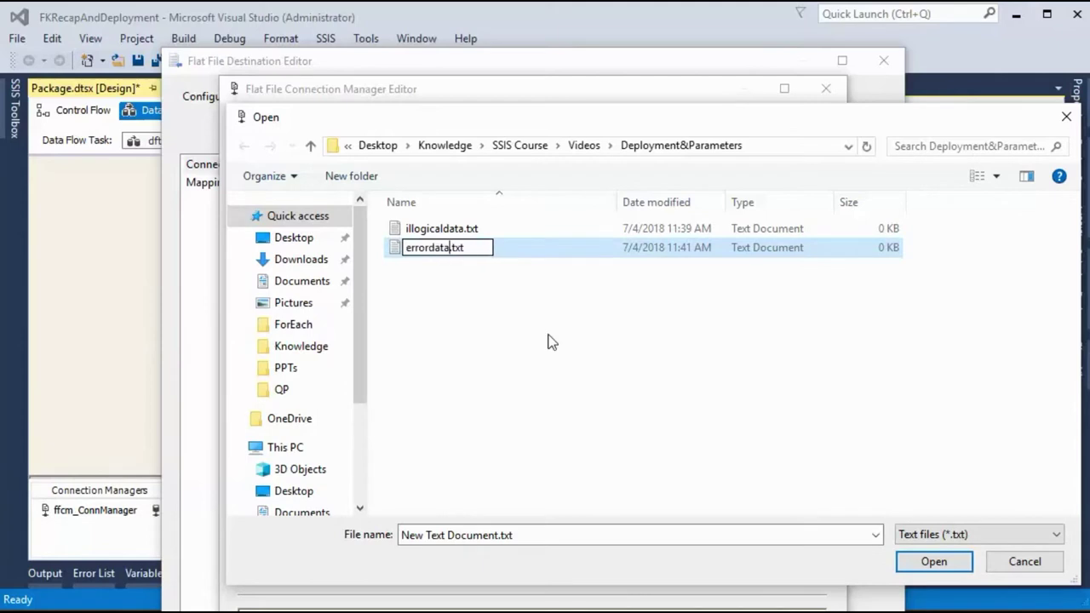
key(Return)
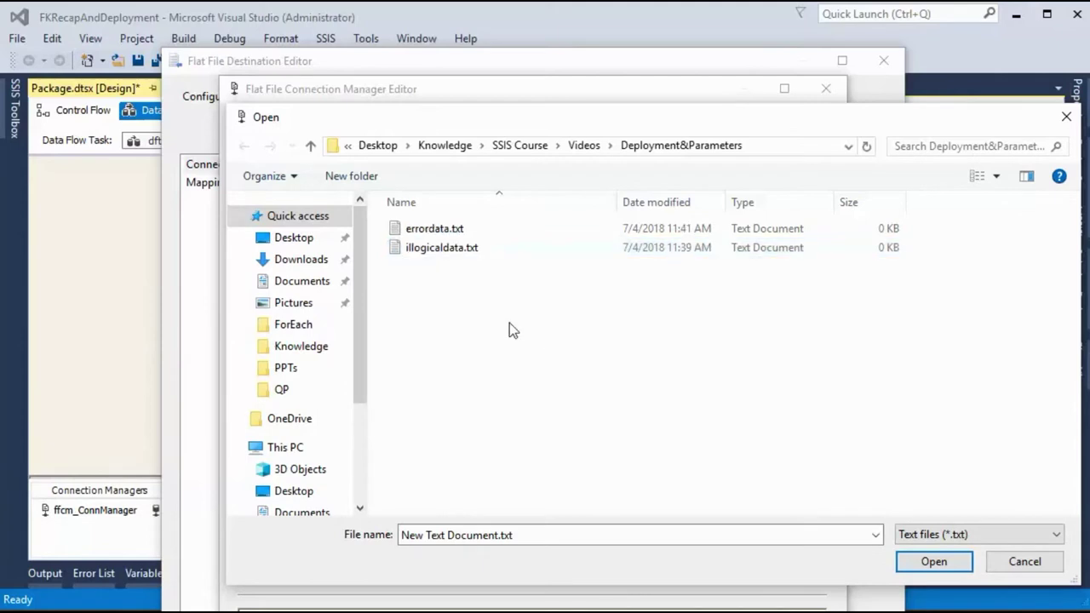
double_click(432, 230)
Enable column names in the first data row for ffcm_errorconn, and accept ffd_errordata's default column mappings
click(365, 439)
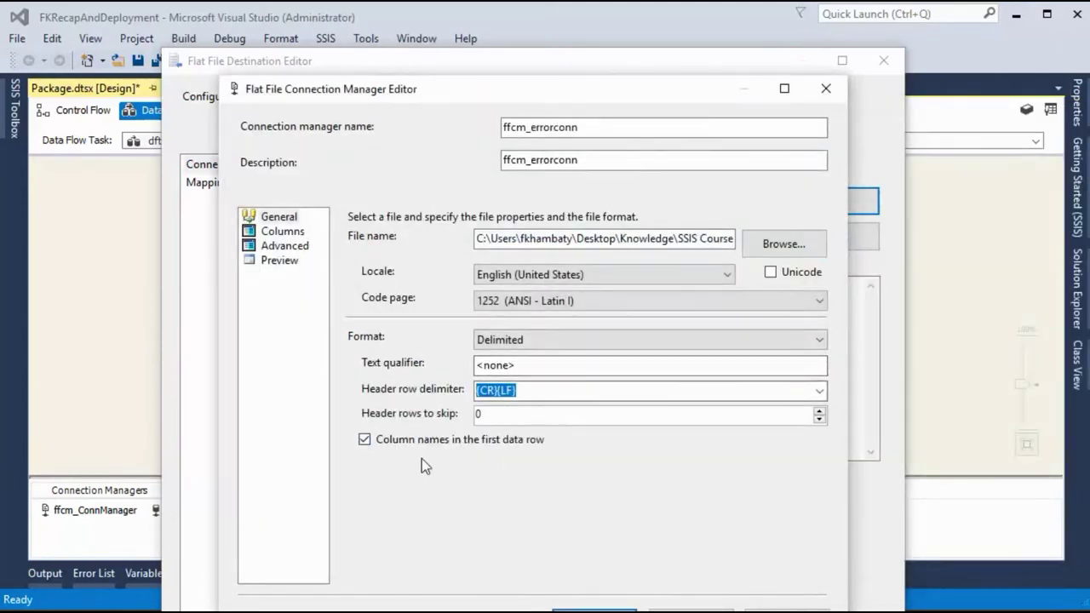
drag(499, 83, 522, 40)
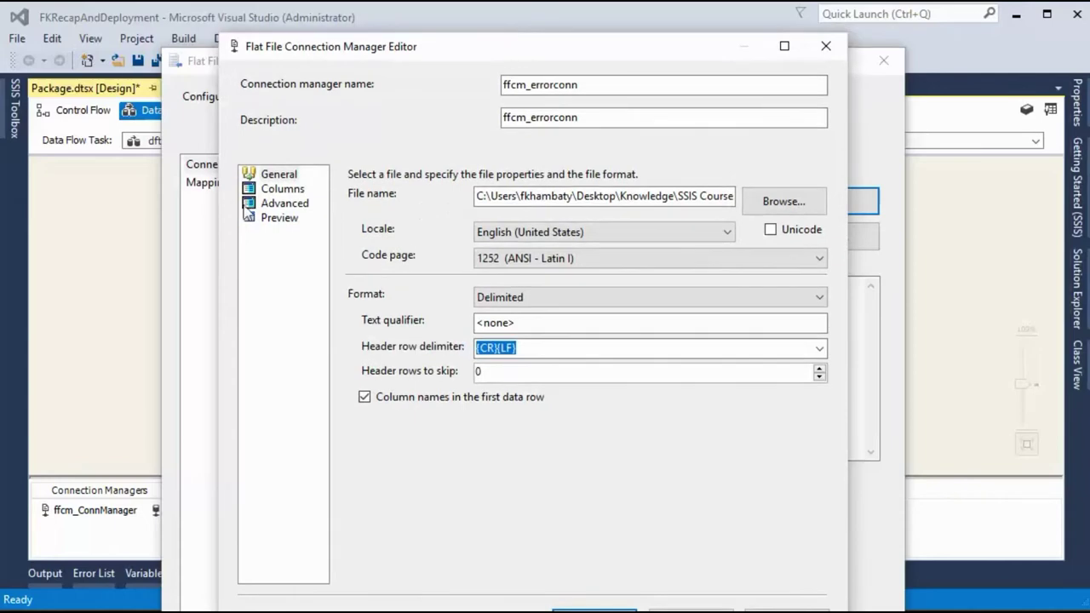
click(282, 188)
click(284, 203)
click(279, 218)
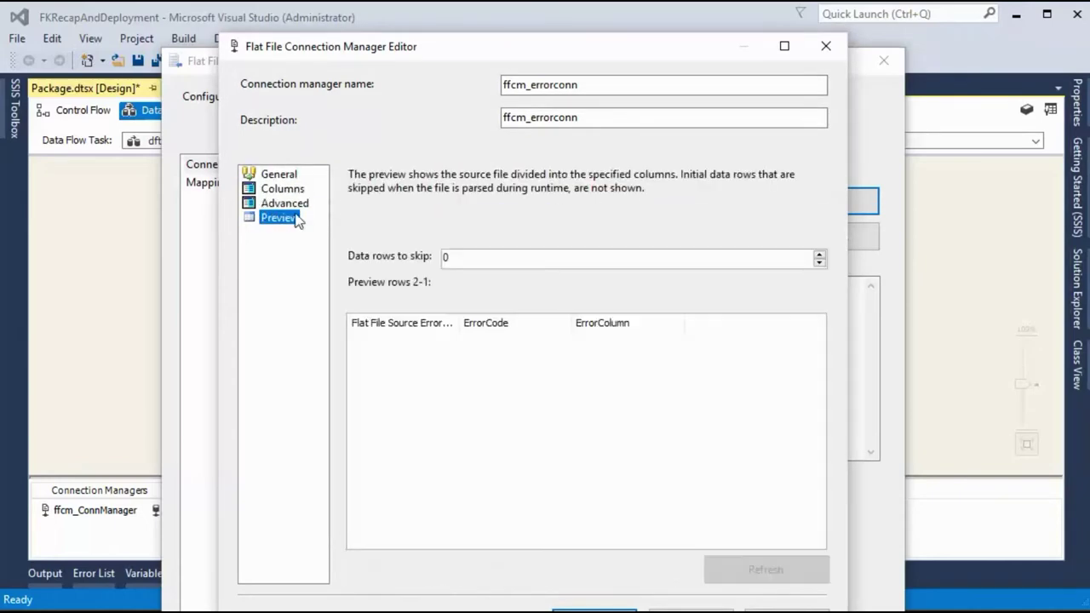
click(594, 609)
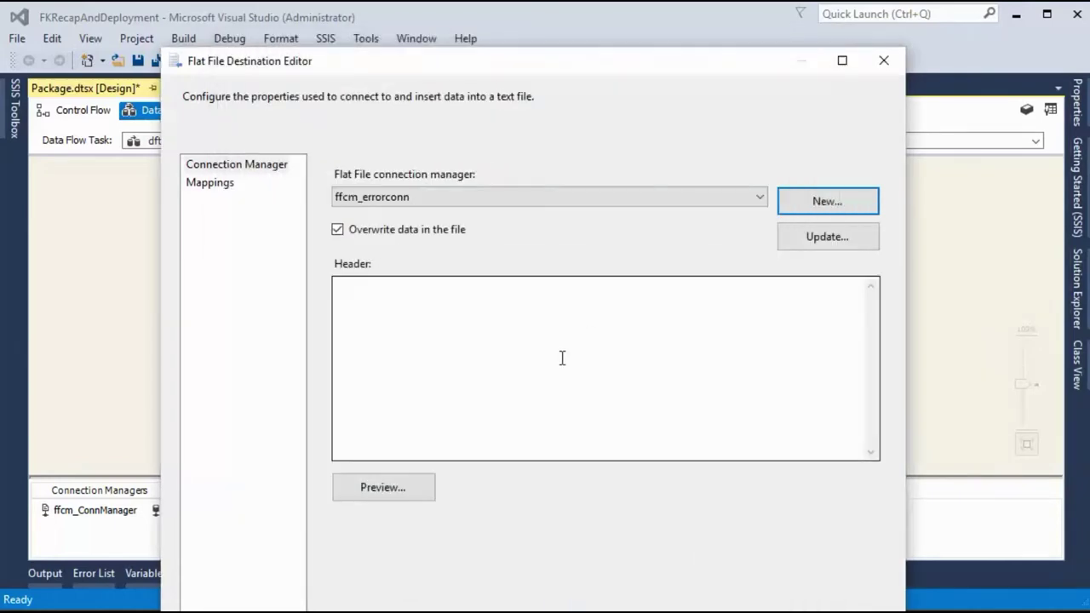
click(228, 187)
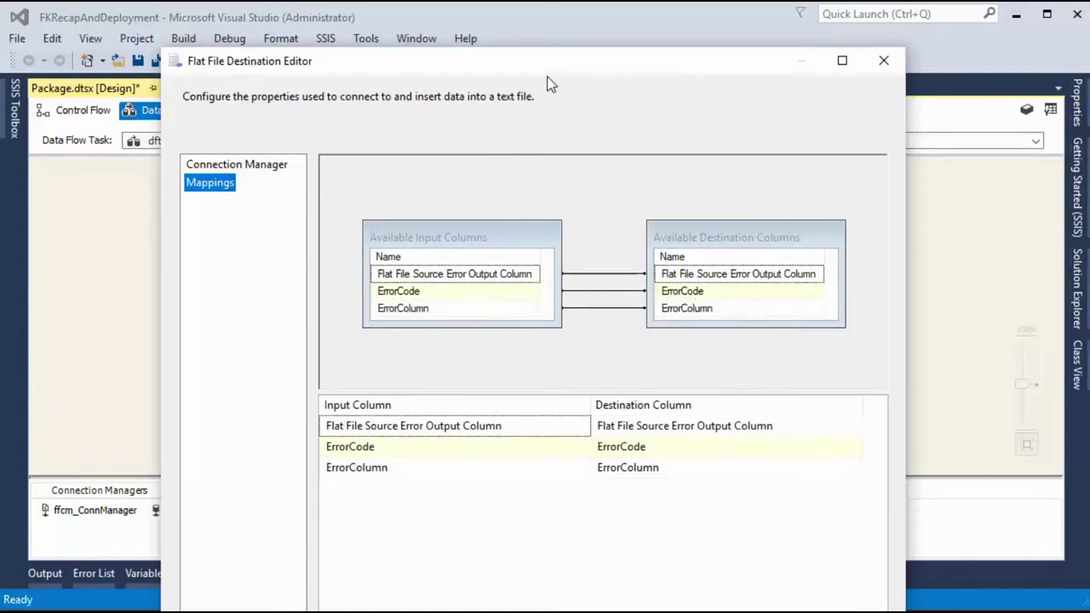
drag(523, 68, 550, 0)
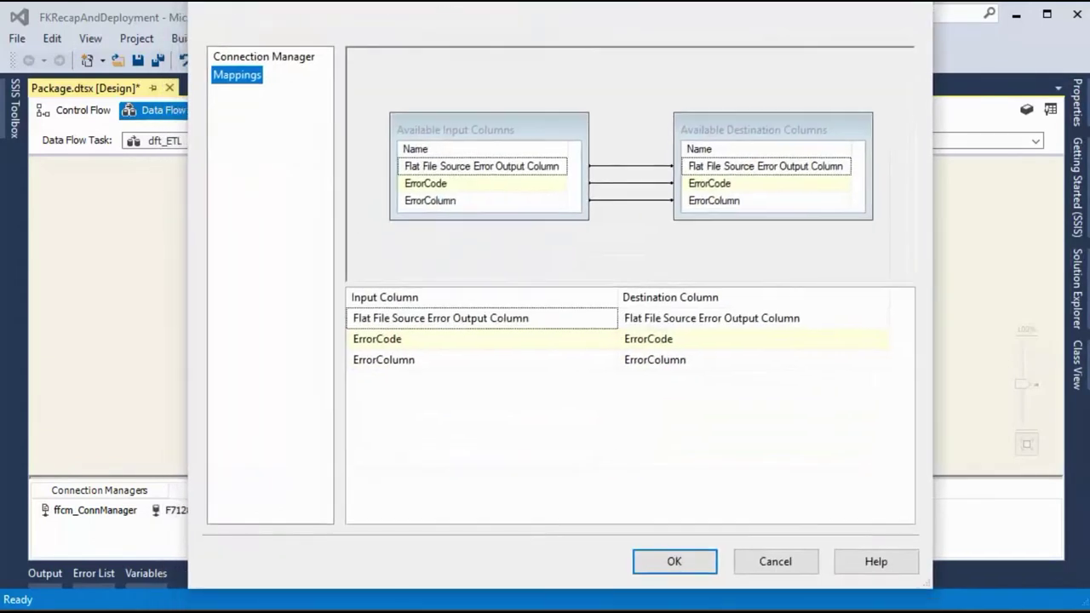
click(673, 563)
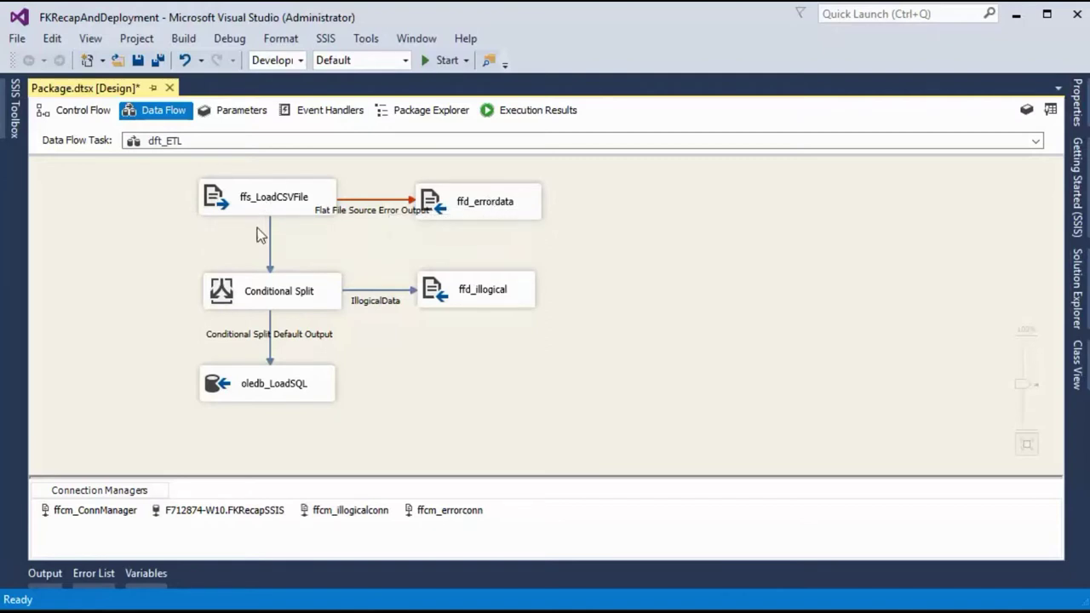
Review the Conditional Split's output condition and default output name, and close its editor
right_click(279, 300)
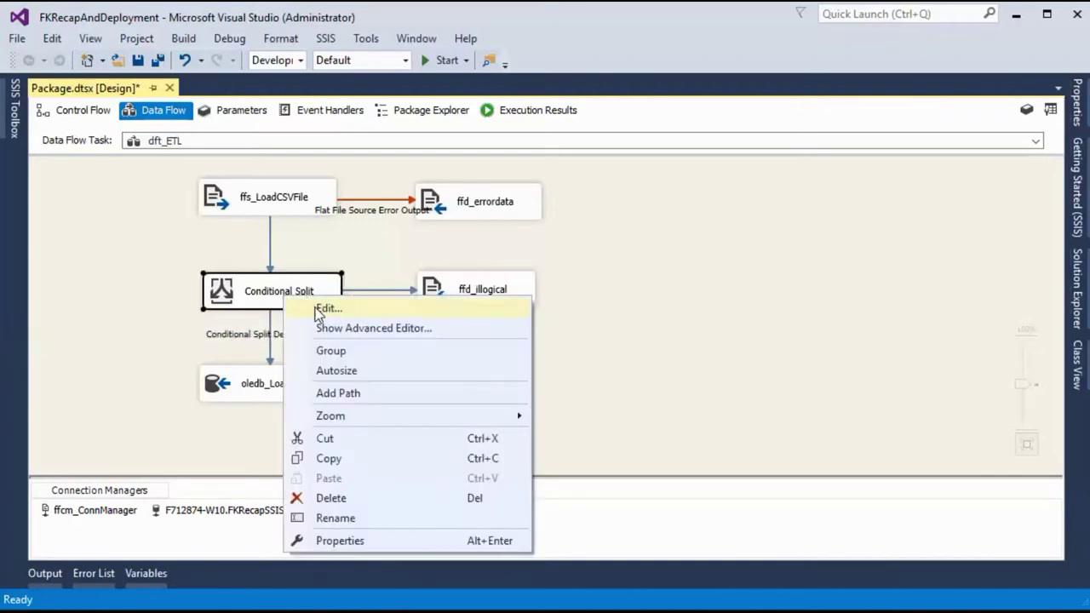
click(319, 309)
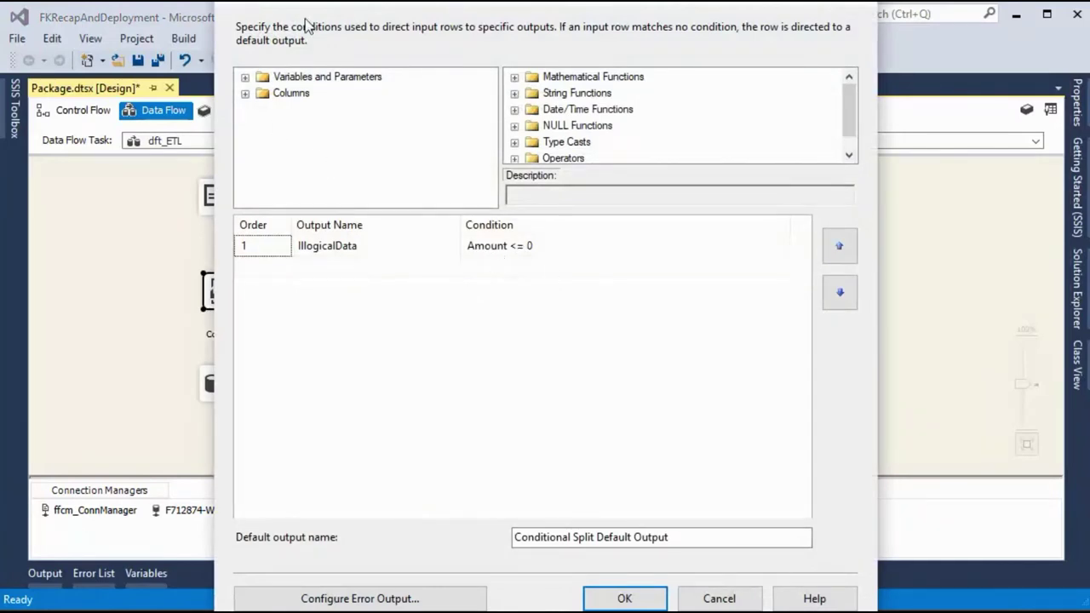
drag(309, 12, 303, 58)
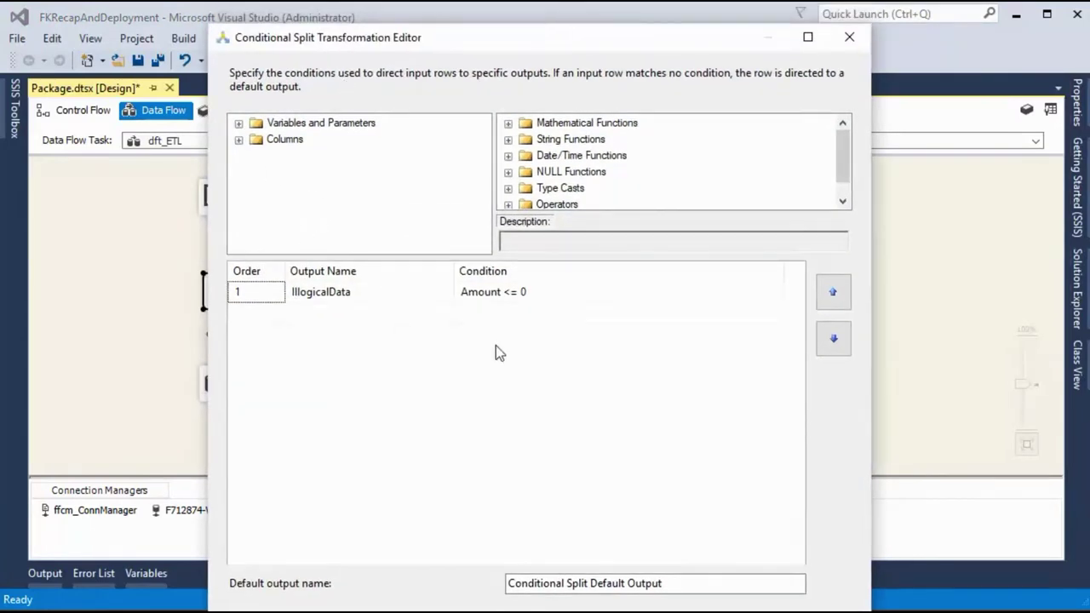
drag(433, 32, 364, 0)
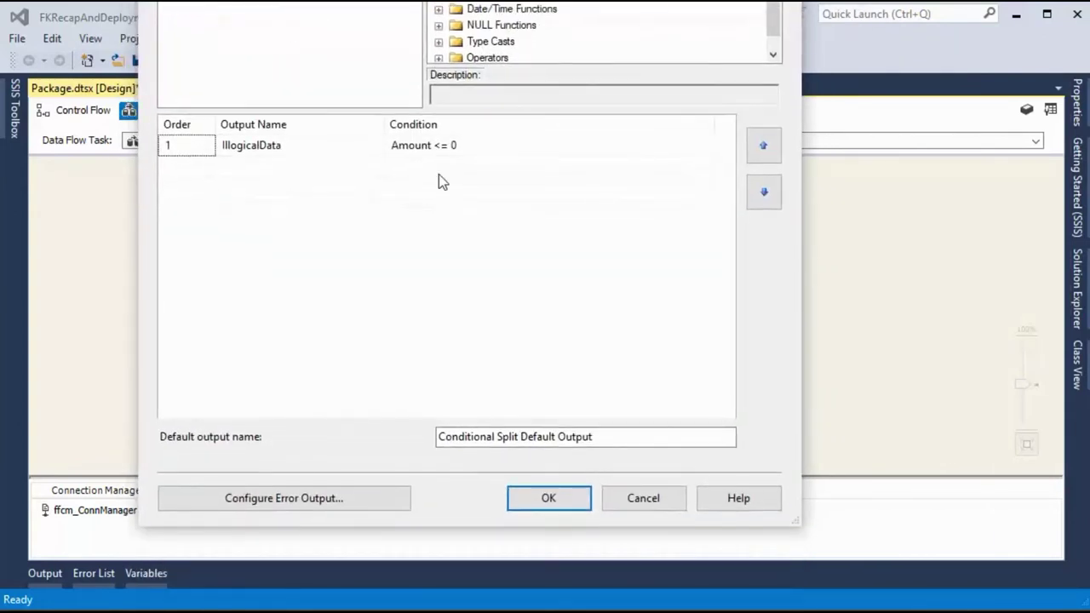
click(562, 503)
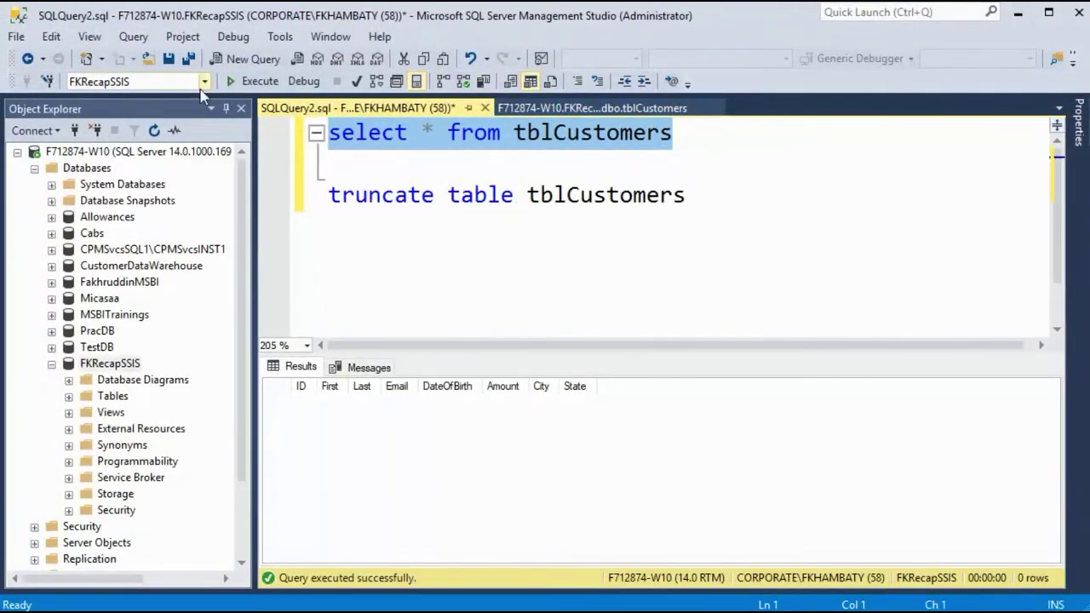
Query tblCustomers in SQL Server Management Studio before the load, and start the package in Visual Studio
click(253, 81)
click(1018, 13)
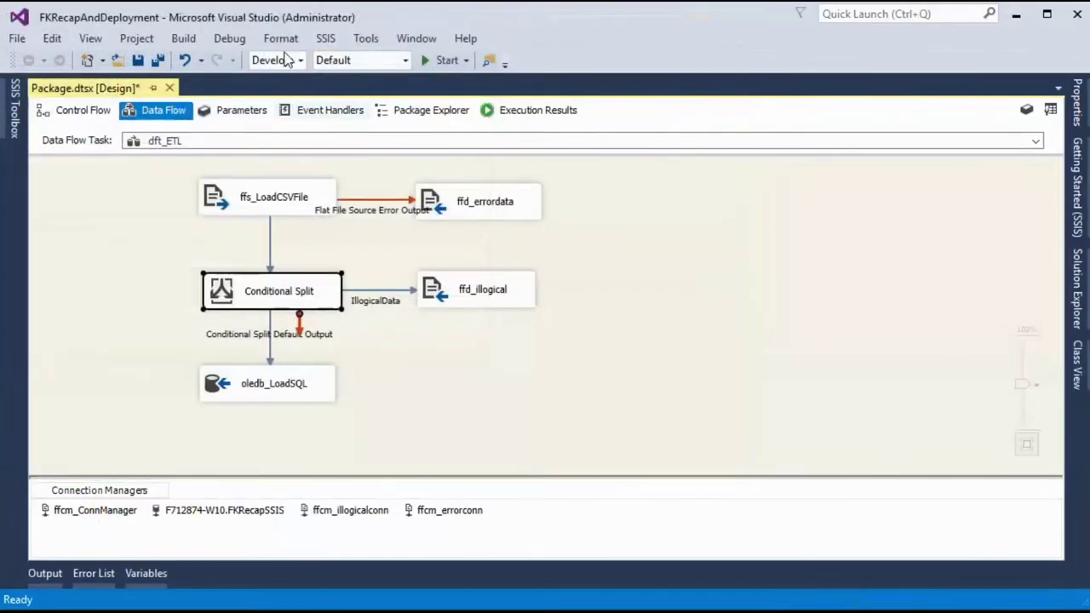
click(430, 61)
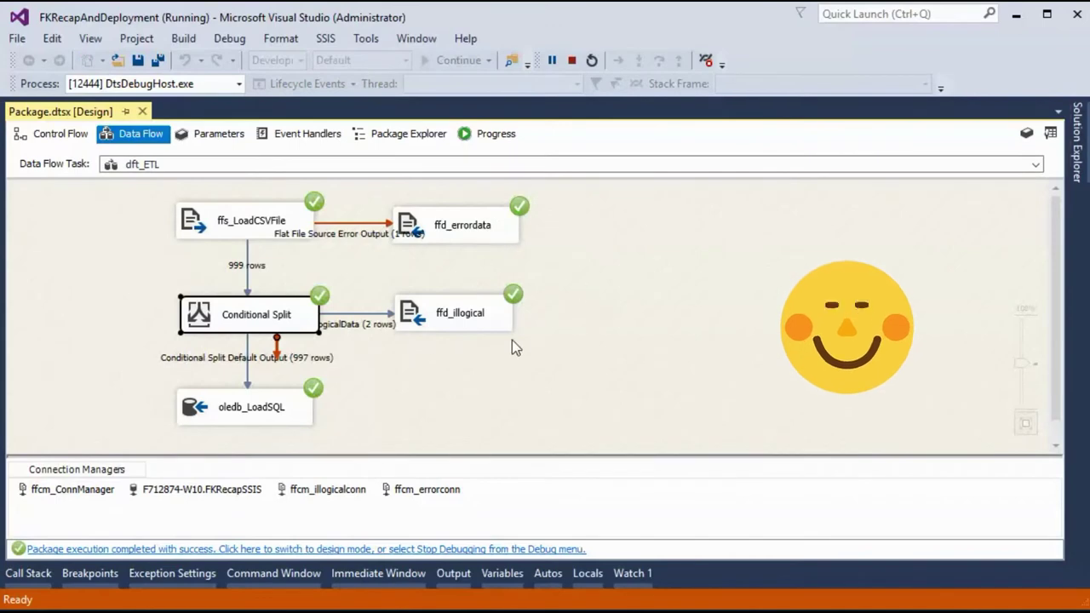
Switch to Notepad++ and examine the Amount values on lines 2 to 4 of Customers.csv against the redirected rows
click(485, 224)
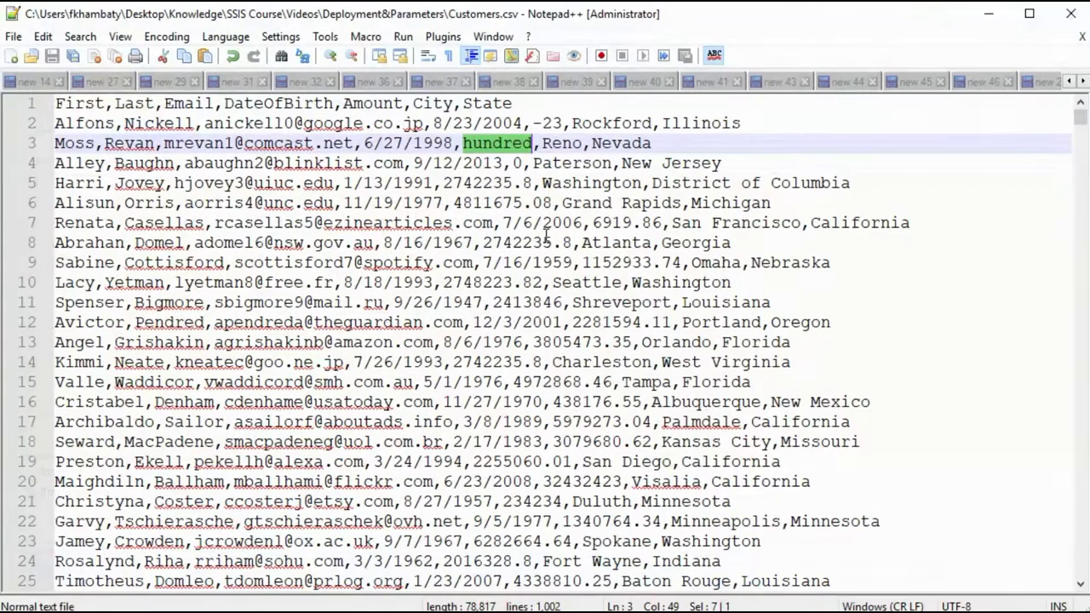
click(524, 145)
drag(465, 147, 534, 145)
click(992, 15)
drag(534, 124, 546, 124)
drag(514, 163, 525, 163)
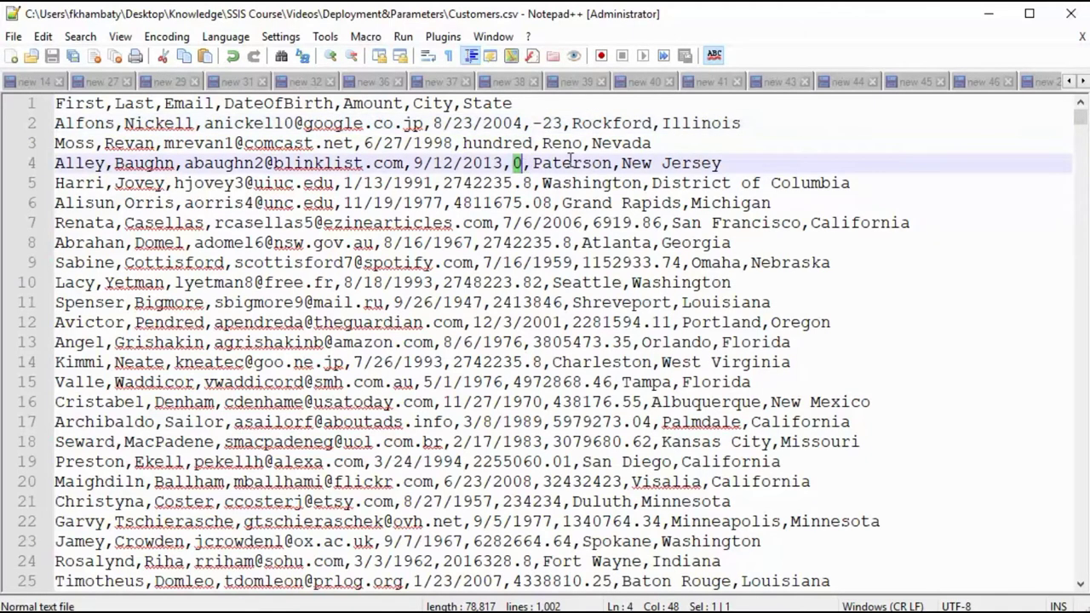
click(988, 13)
Back in Visual Studio, recheck the condition that the Conditional Split applies to the illogical rows
right_click(264, 326)
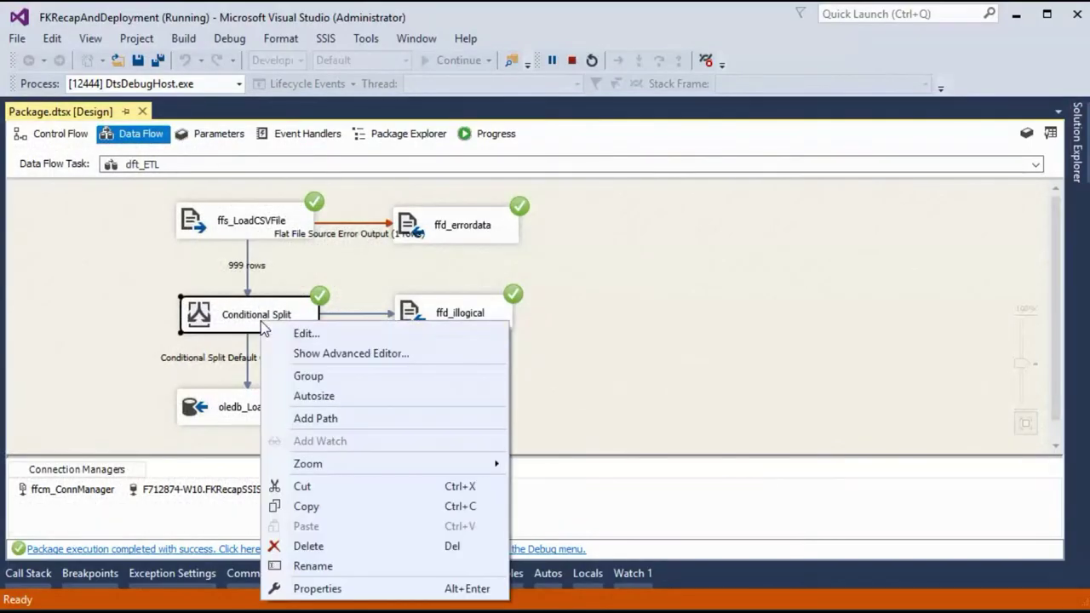
click(327, 335)
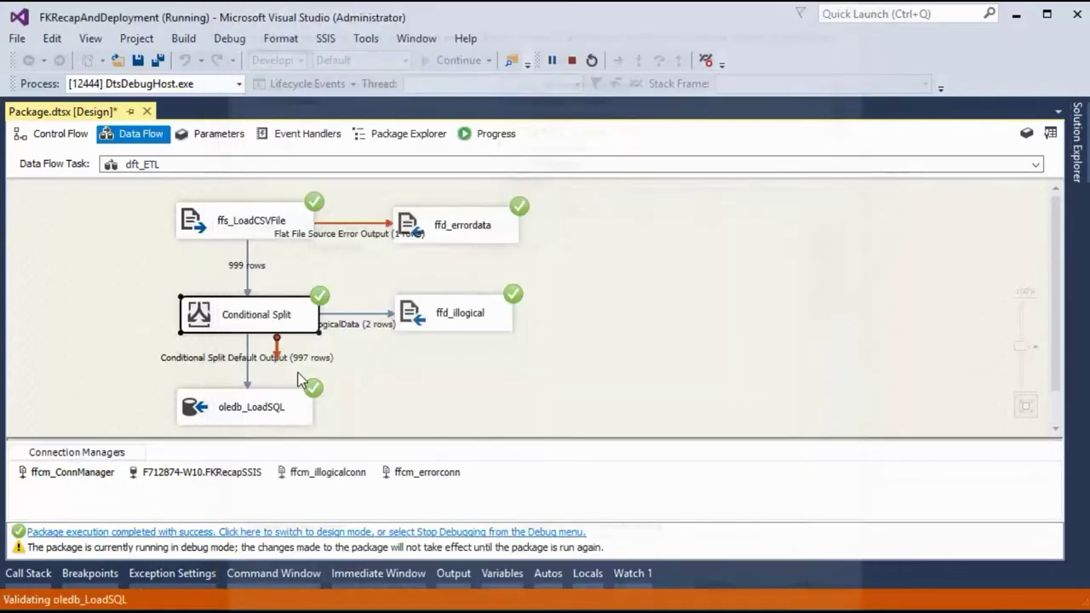
click(624, 599)
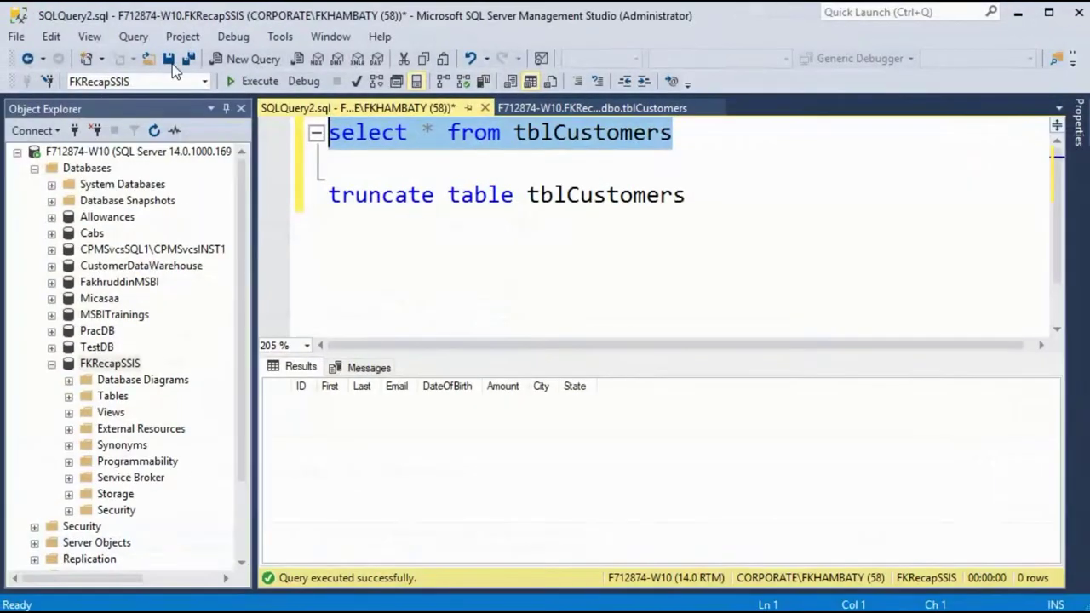
Rerun the select query on tblCustomers in SQL Server Management Studio to check the loaded rows, and return to the data flow
click(235, 81)
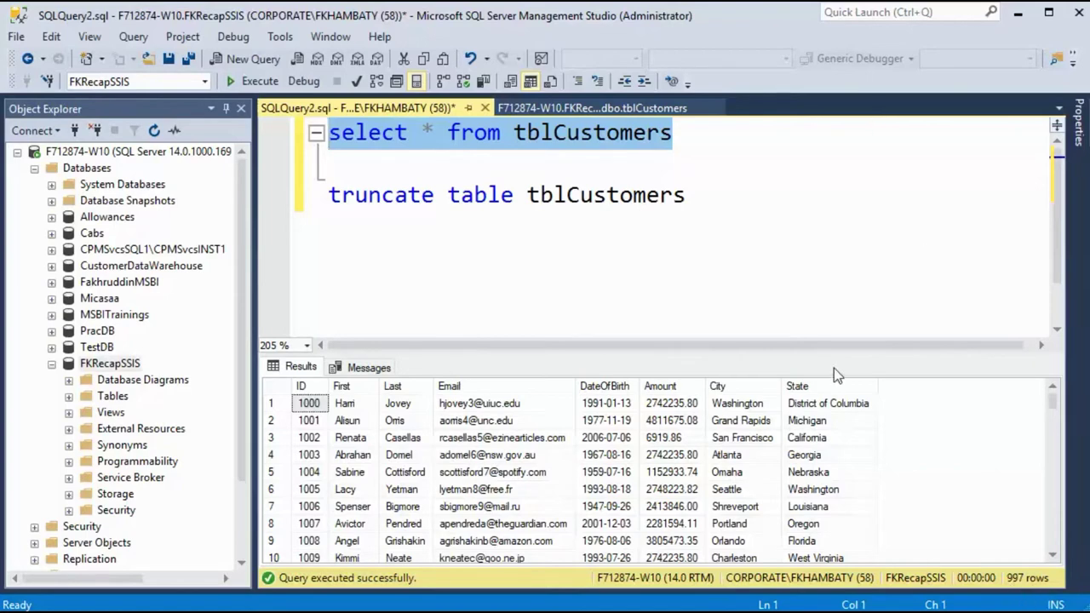
click(1018, 14)
click(439, 322)
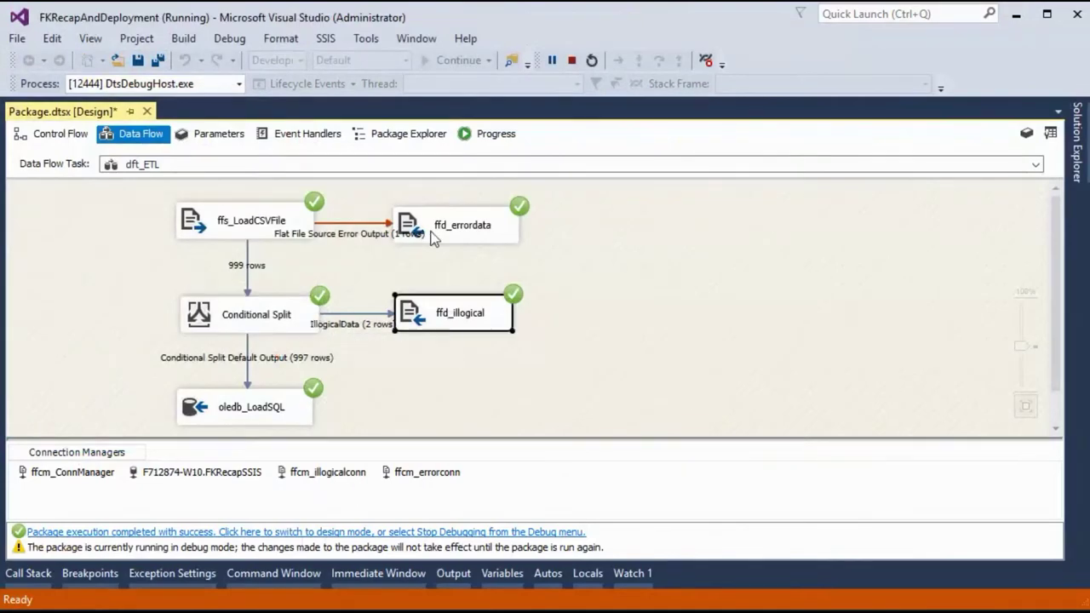
Open errordata.txt from the Deployment&Parameters folder in Notepad and set the font size to 18
click(434, 234)
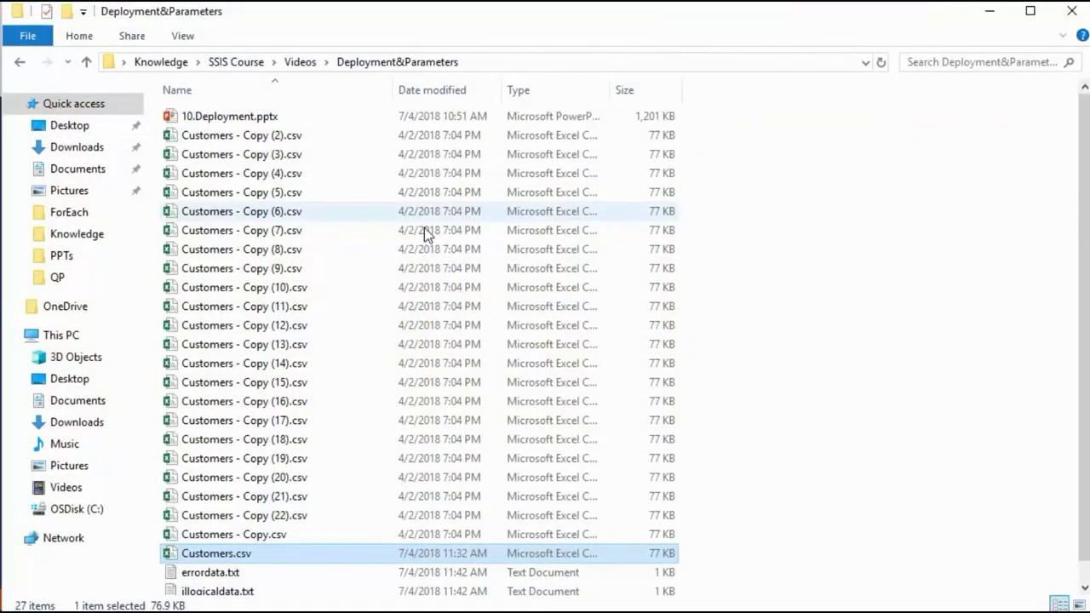
scroll(256, 545, down, 1)
click(220, 552)
double_click(221, 555)
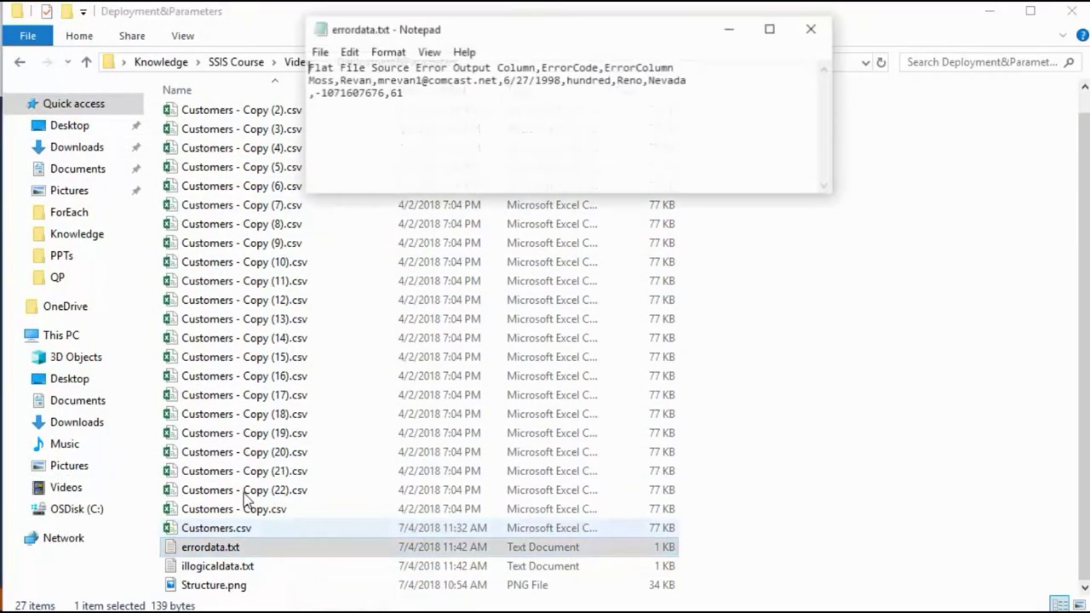
drag(458, 29, 358, 223)
click(292, 247)
click(297, 289)
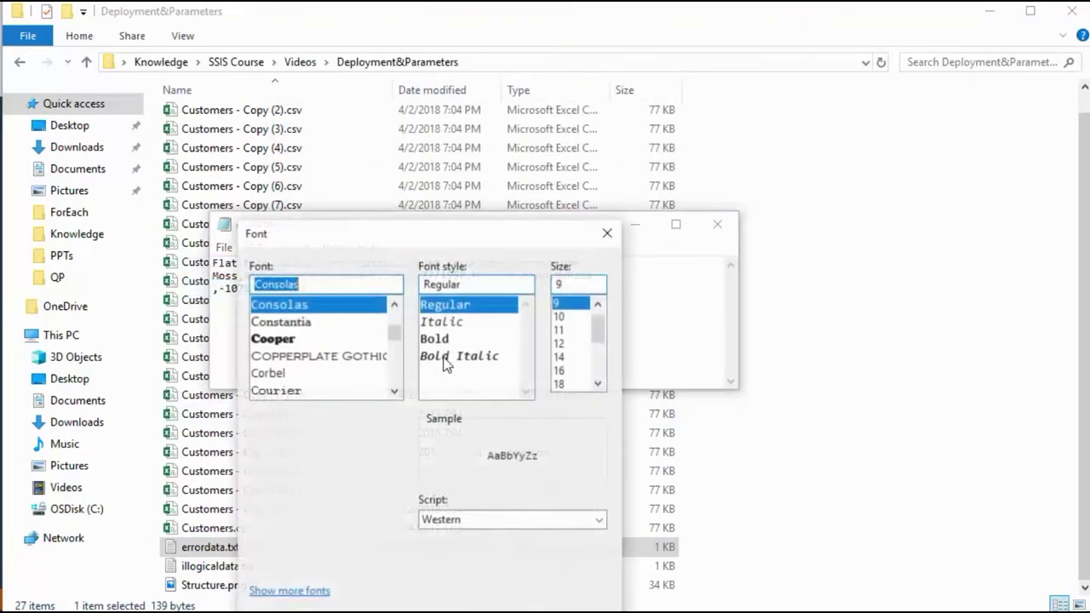
click(564, 383)
key(Return)
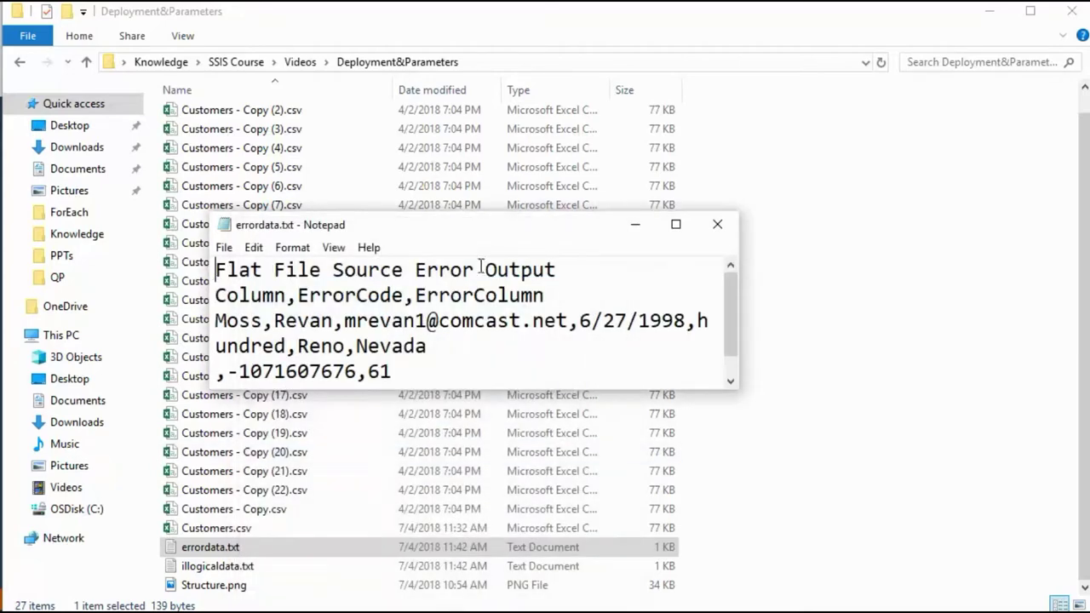
Widen the Notepad window and examine the rejected row's Amount value, error code and error column in errordata.txt
drag(483, 224, 442, 128)
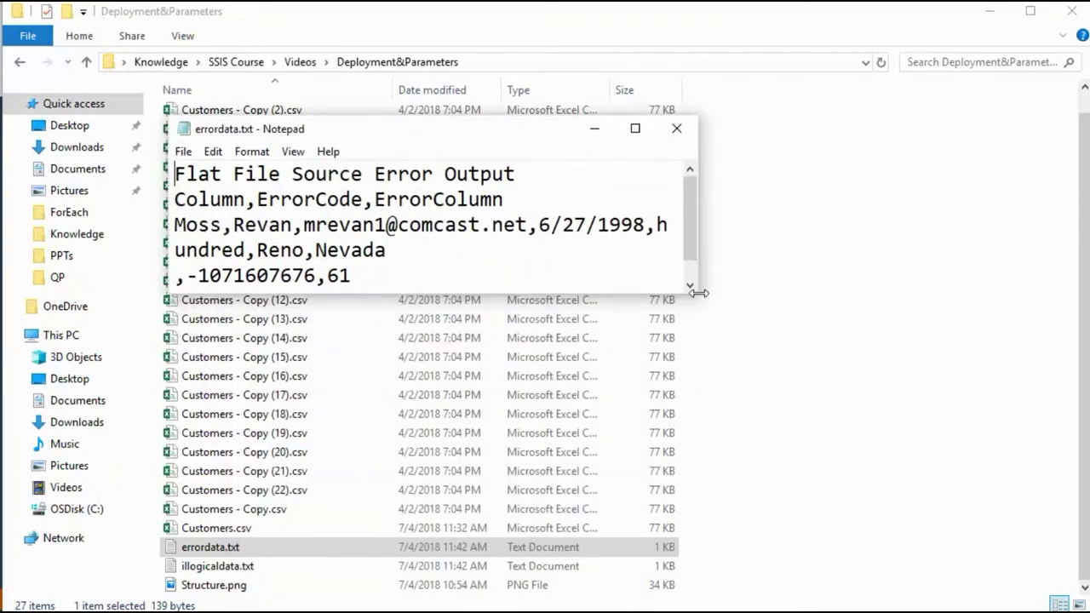
drag(699, 293, 1086, 259)
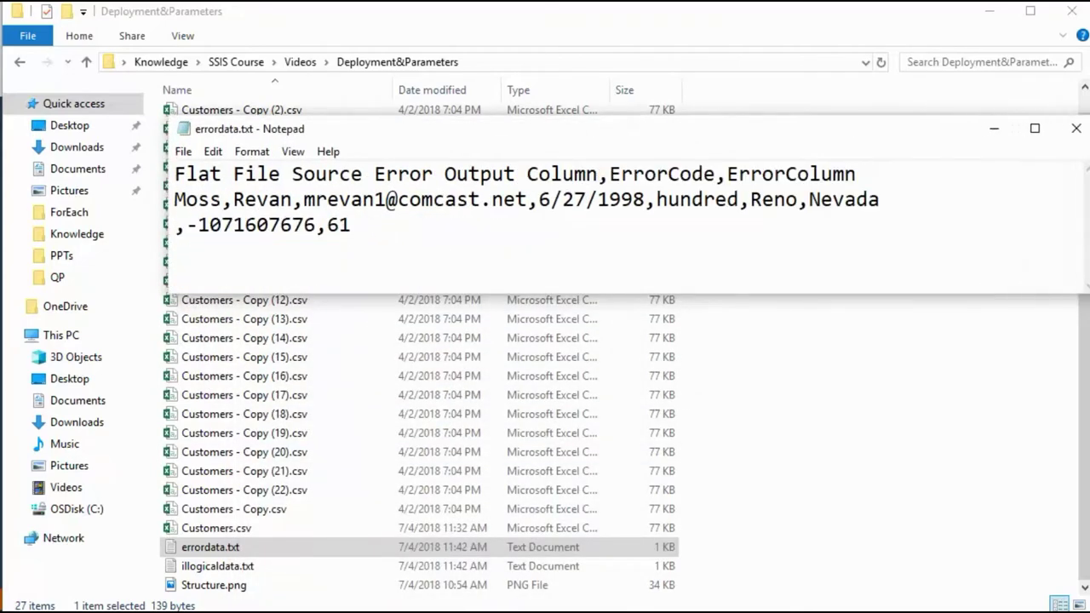
drag(628, 132, 552, 126)
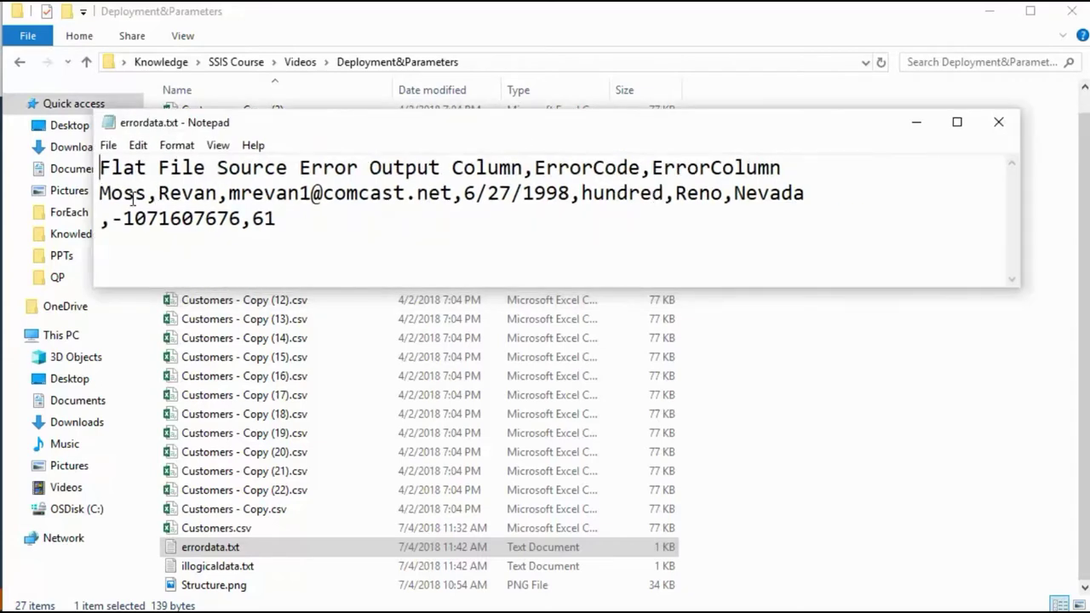
triple_click(602, 194)
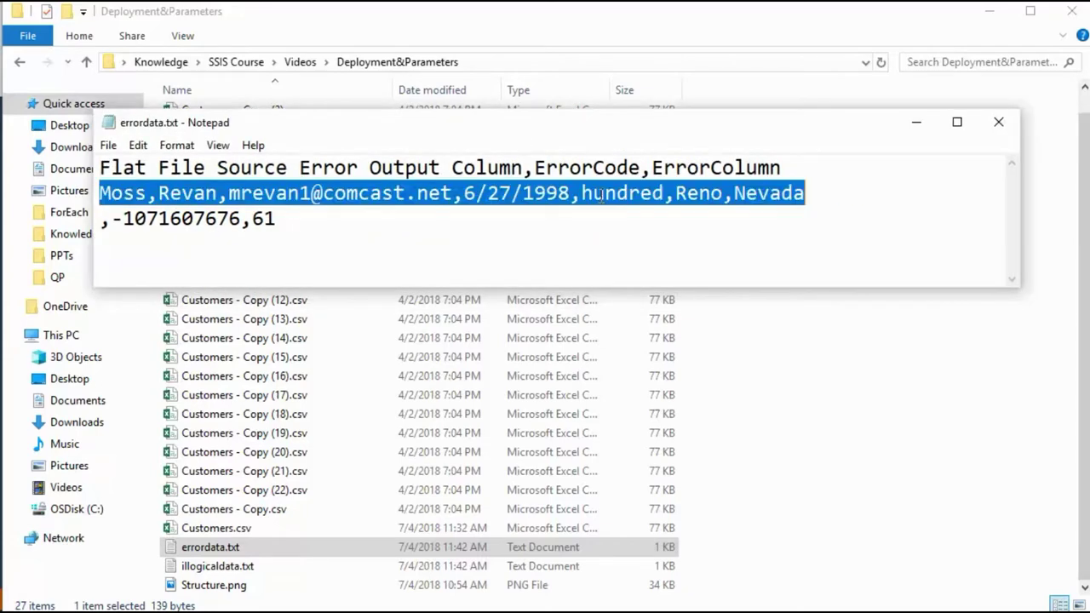
drag(582, 195, 675, 194)
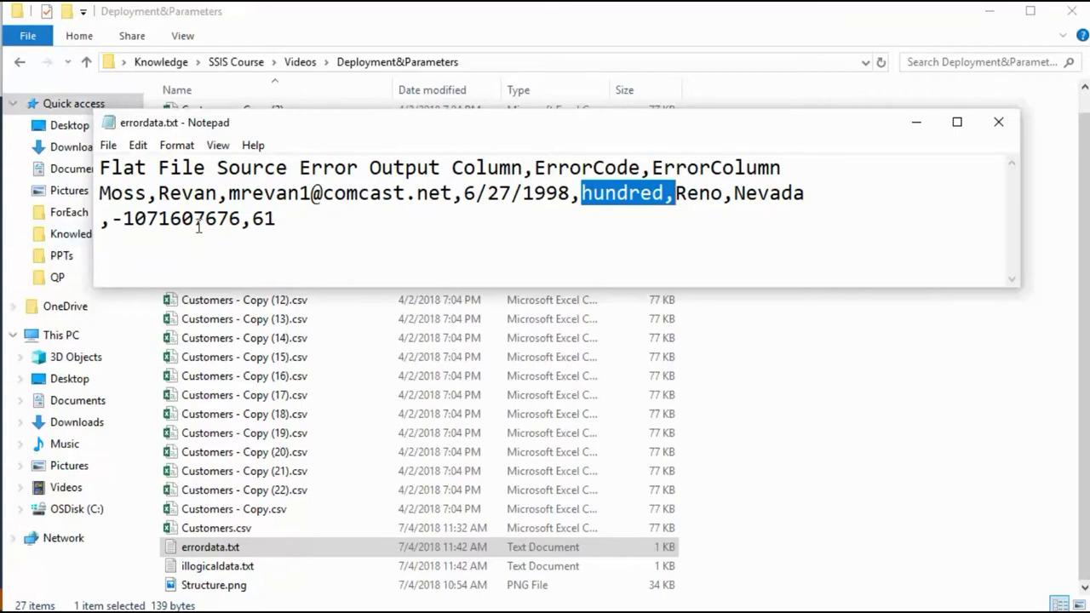
drag(117, 219, 243, 220)
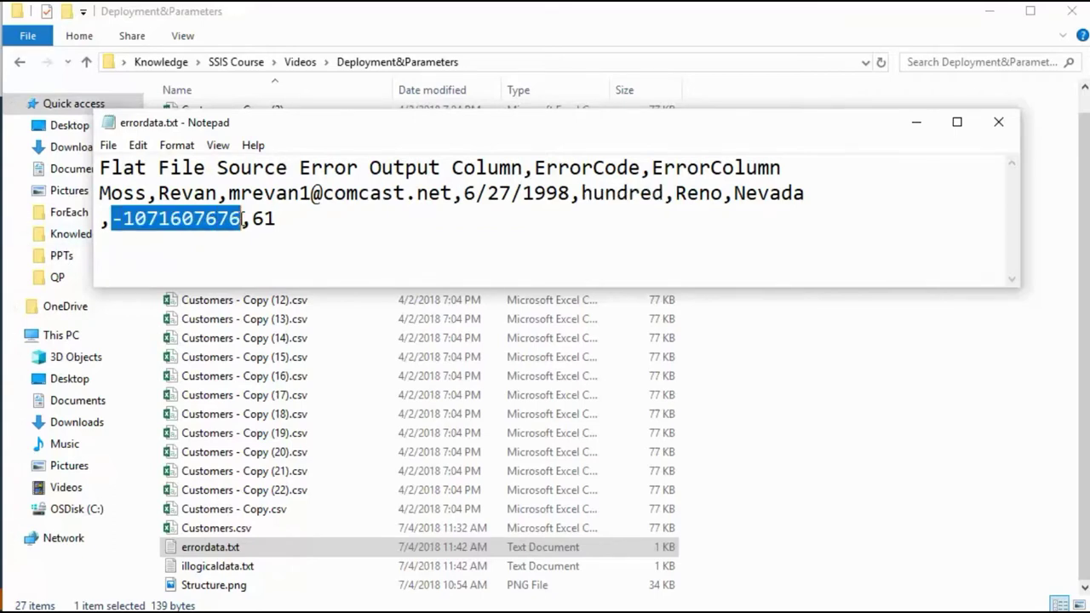
double_click(262, 221)
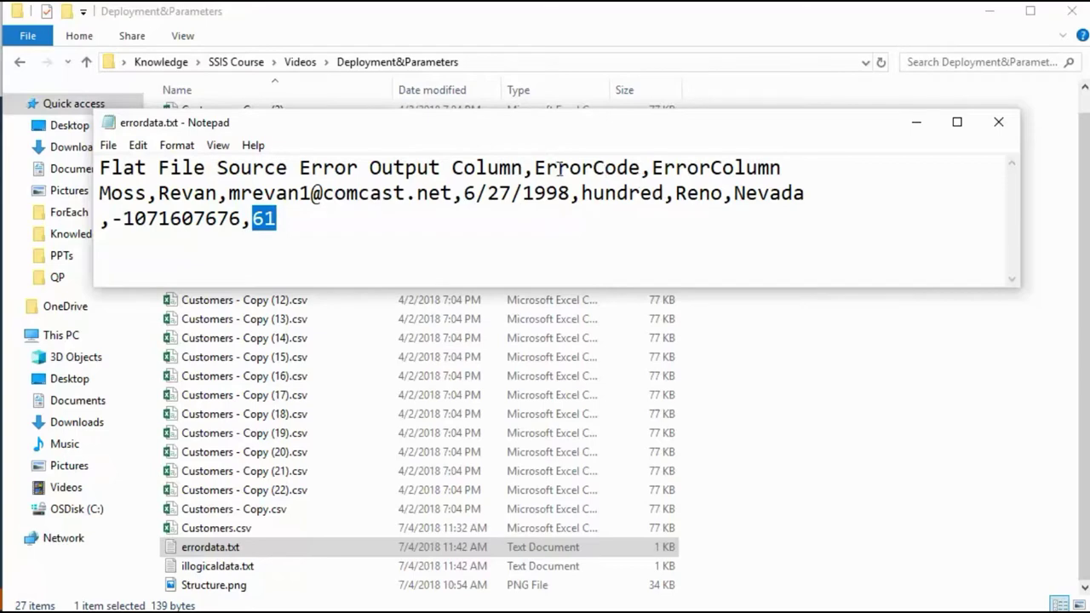
drag(535, 168, 794, 170)
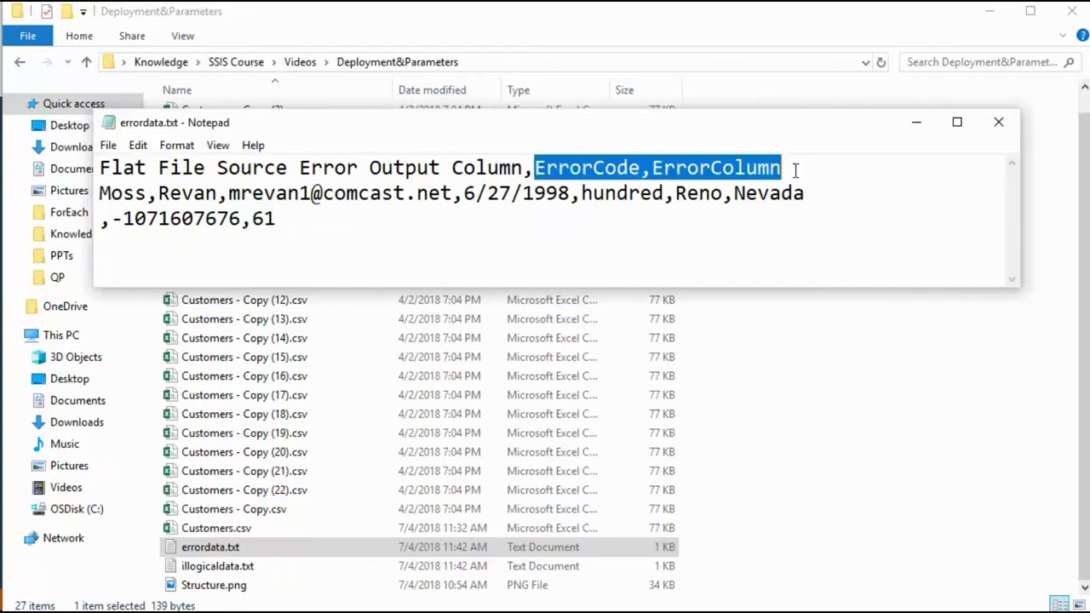
Close errordata.txt, examine the Amount values of the redirected rows in illogicaldata.txt, and put the folder window away
click(1000, 123)
double_click(234, 568)
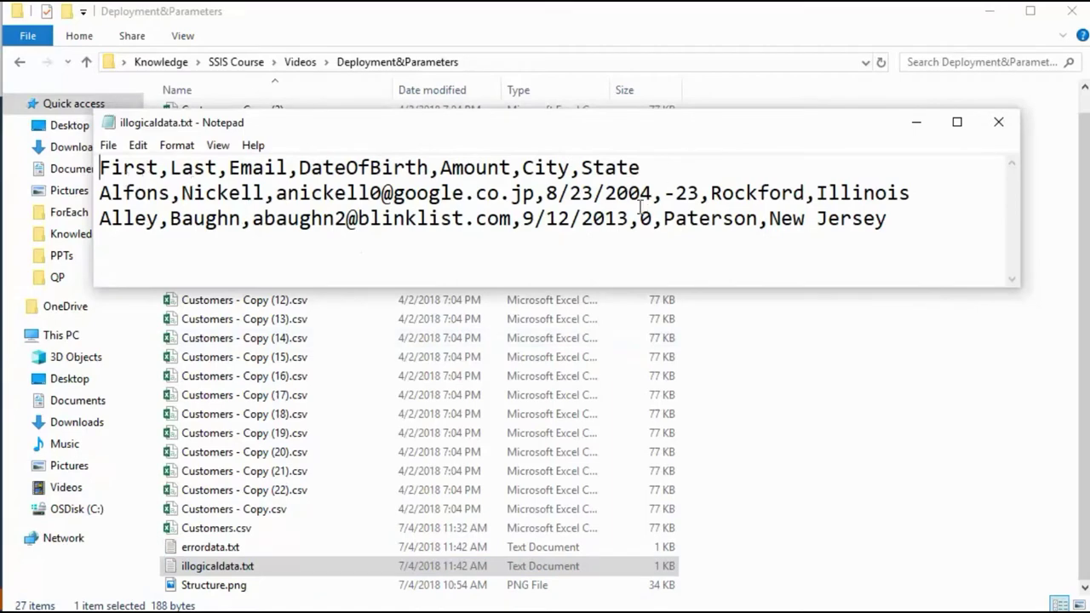
drag(665, 193, 693, 210)
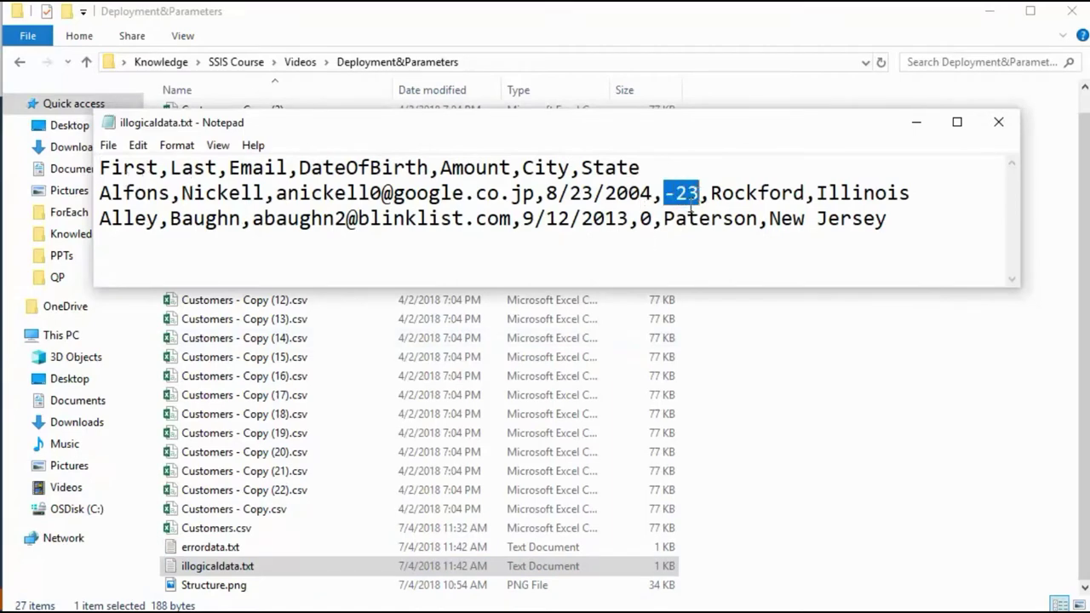
double_click(646, 220)
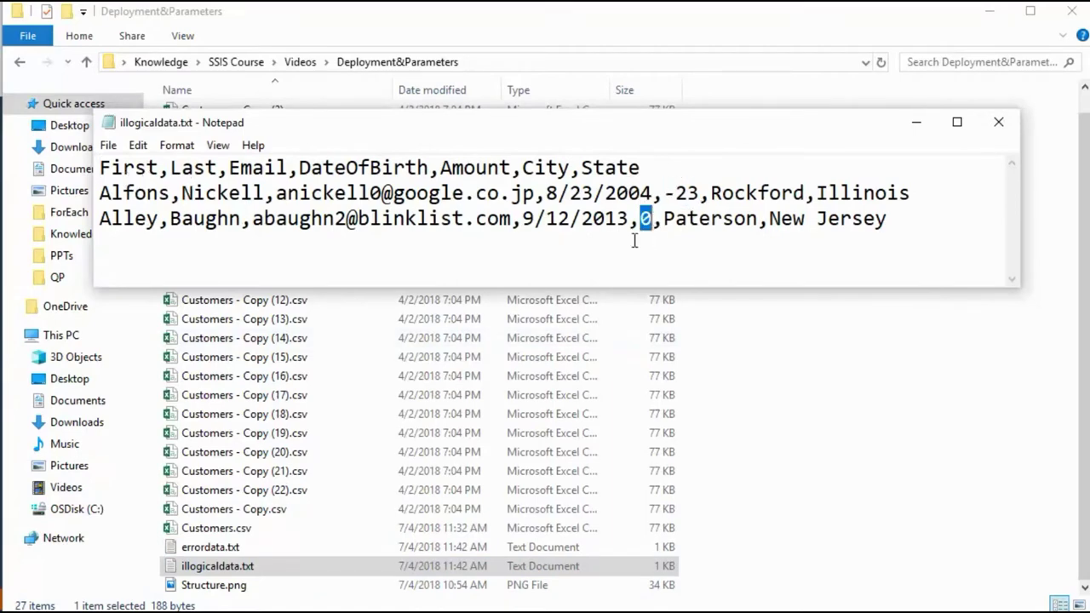
click(1010, 125)
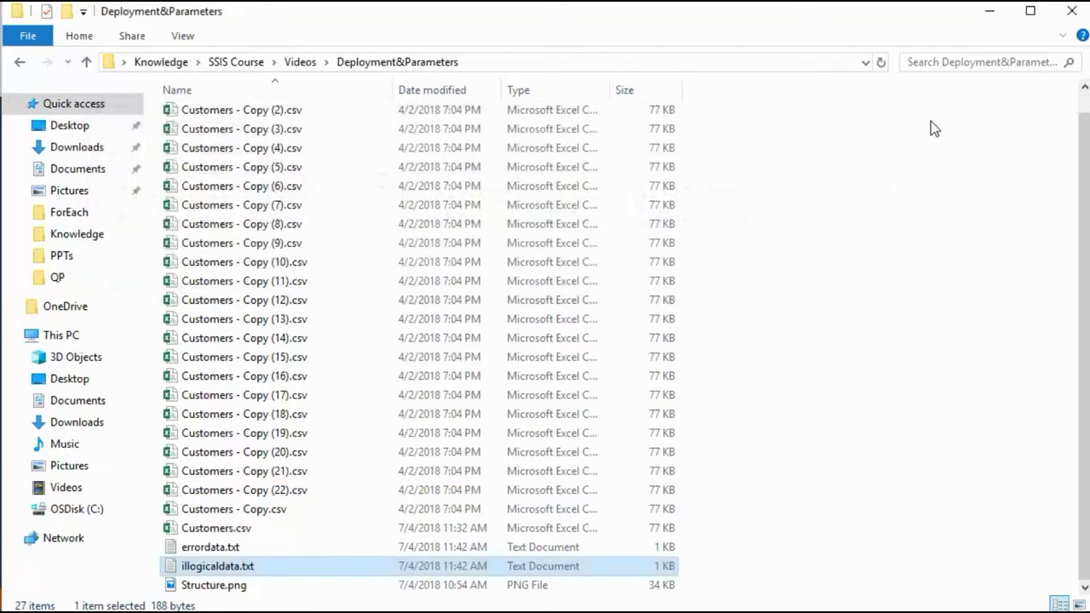
click(997, 19)
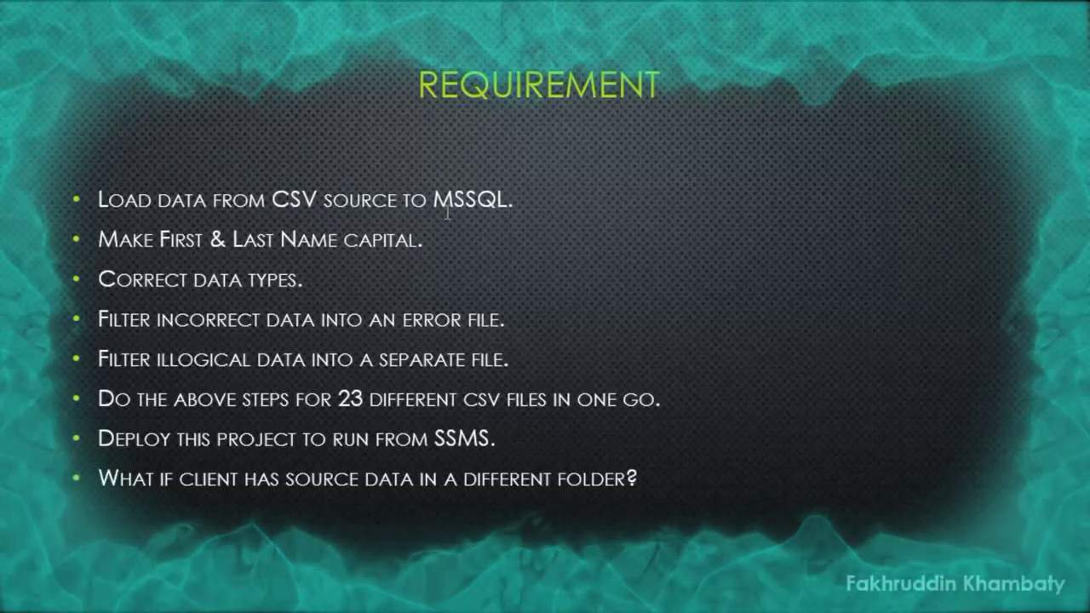
click(98, 200)
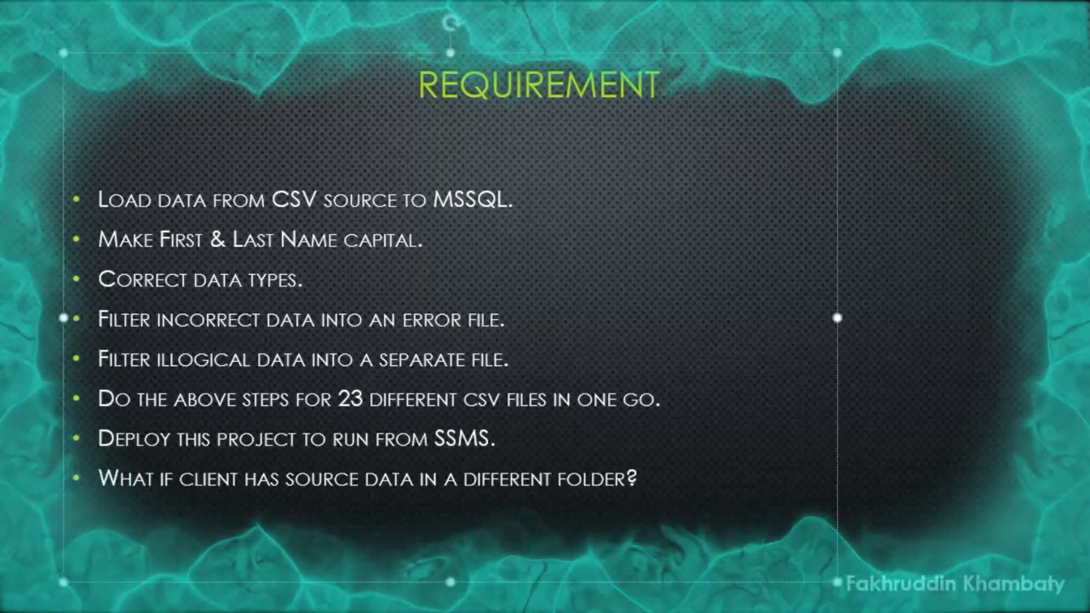
key(Escape)
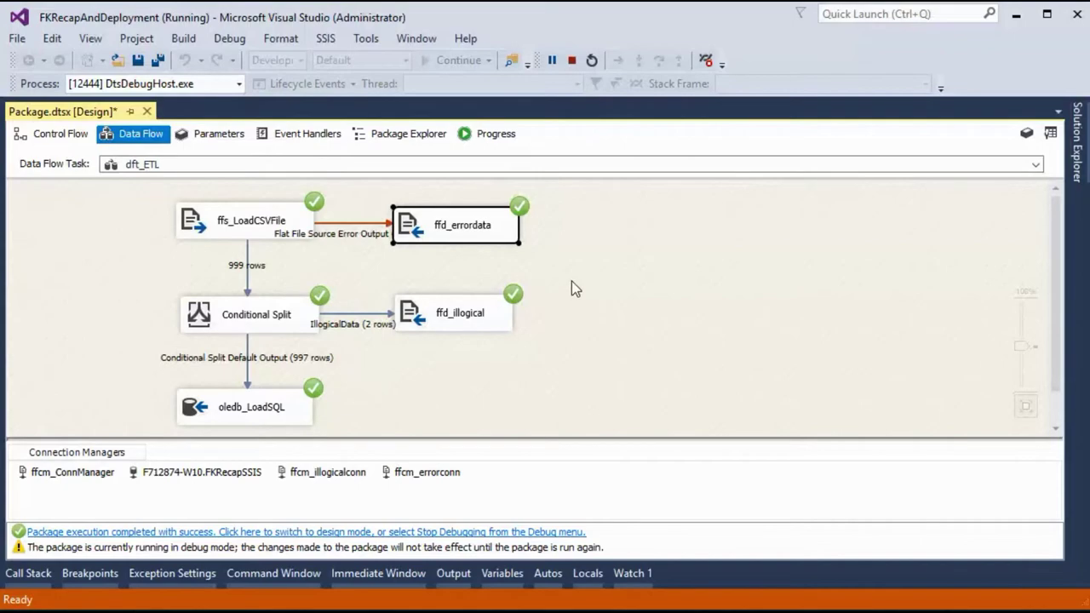
Stop debugging the package and empty tblCustomers with the truncate table statement in SQL Server Management Studio
click(571, 60)
key(alt+Tab)
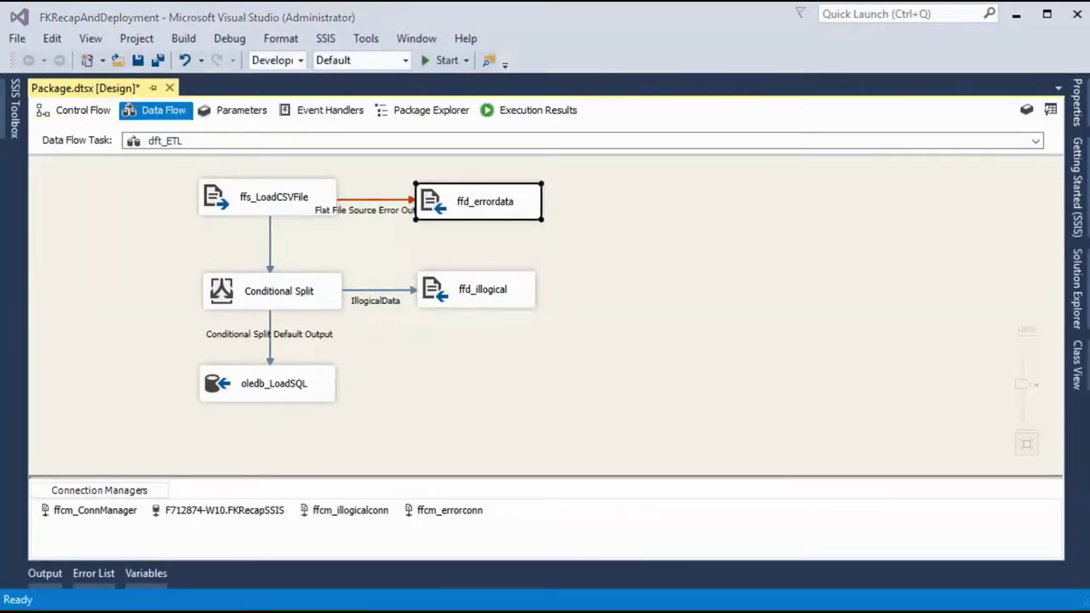
drag(687, 198, 268, 219)
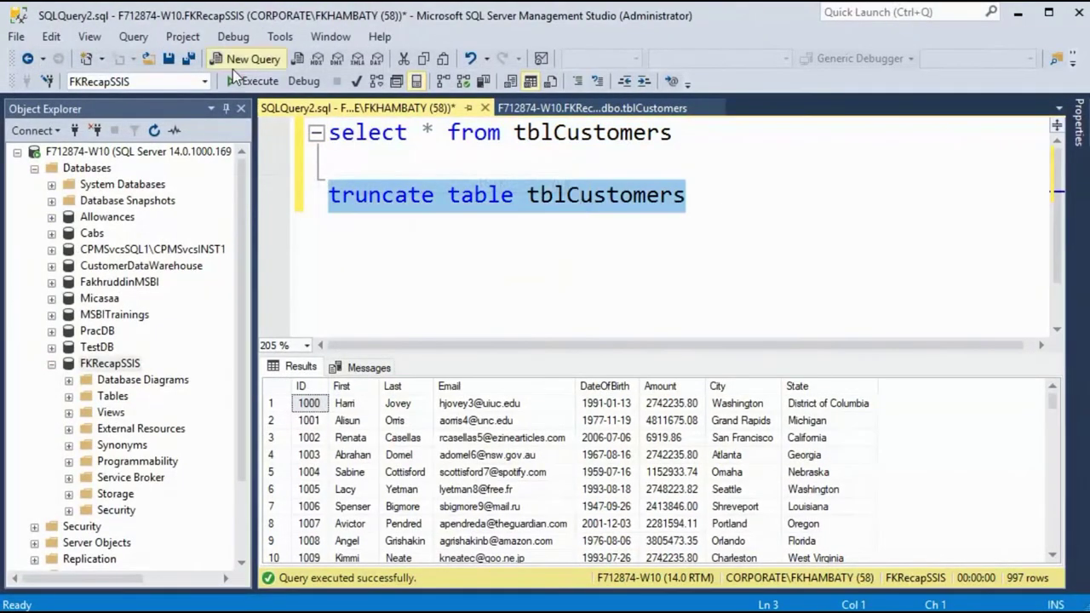
click(251, 81)
Run the select query to check the contents of tblCustomers, and return to the data flow in Visual Studio
click(699, 150)
drag(700, 150, 329, 132)
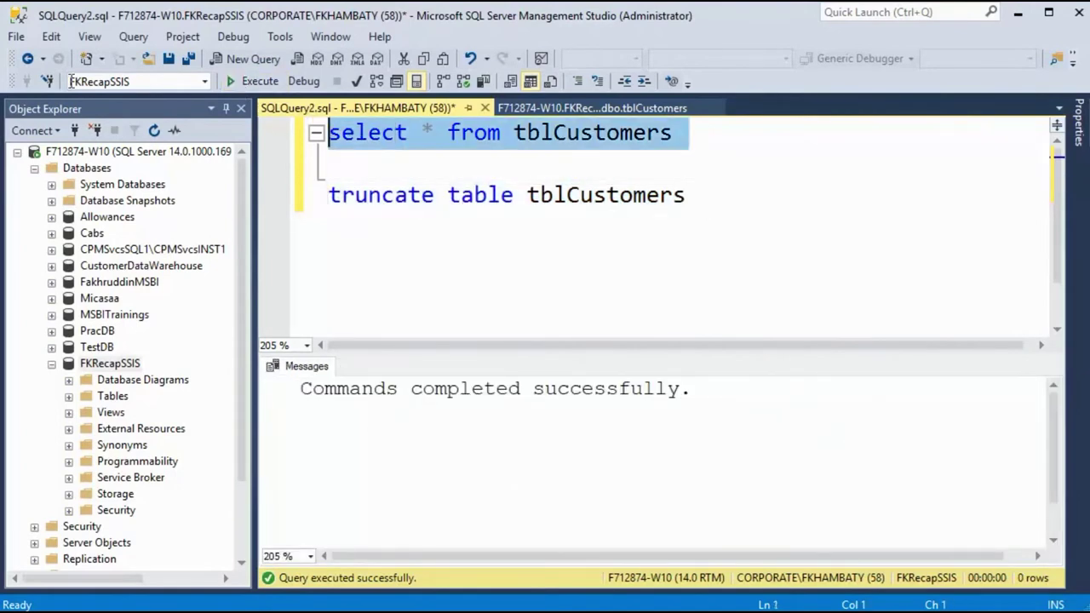
click(251, 81)
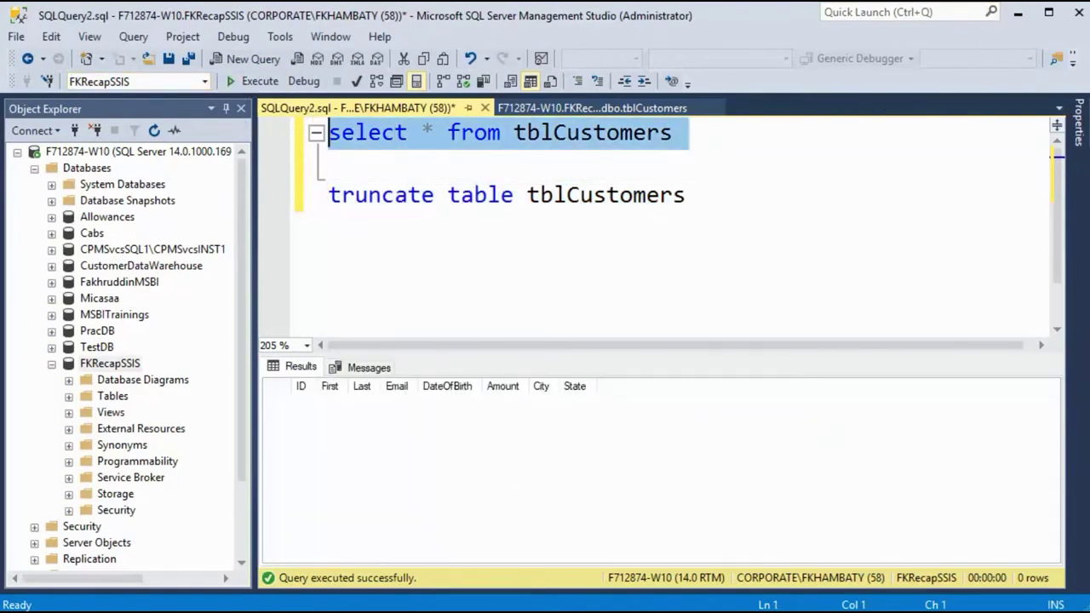
key(alt+Tab)
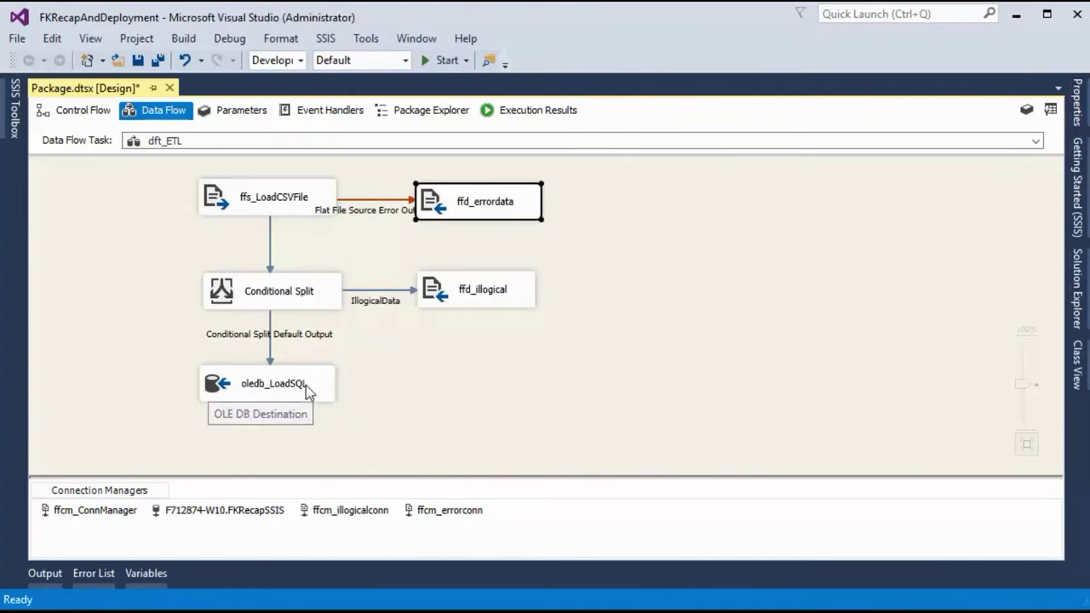
Add a Derived Column transformation to the empty area of the dft_ETL data flow
click(16, 127)
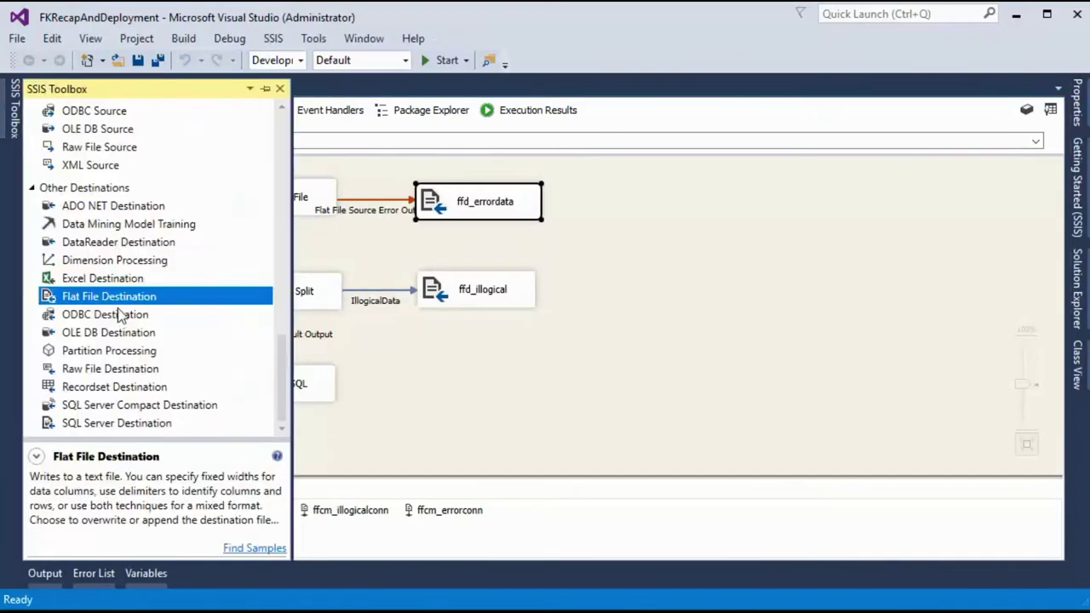
scroll(119, 316, up, 20)
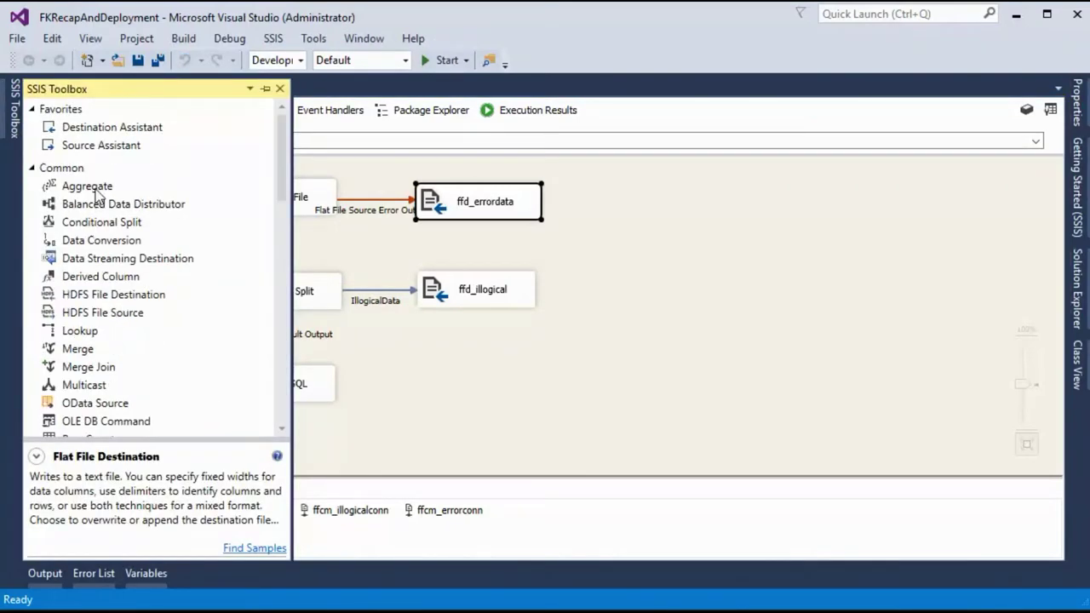
click(107, 225)
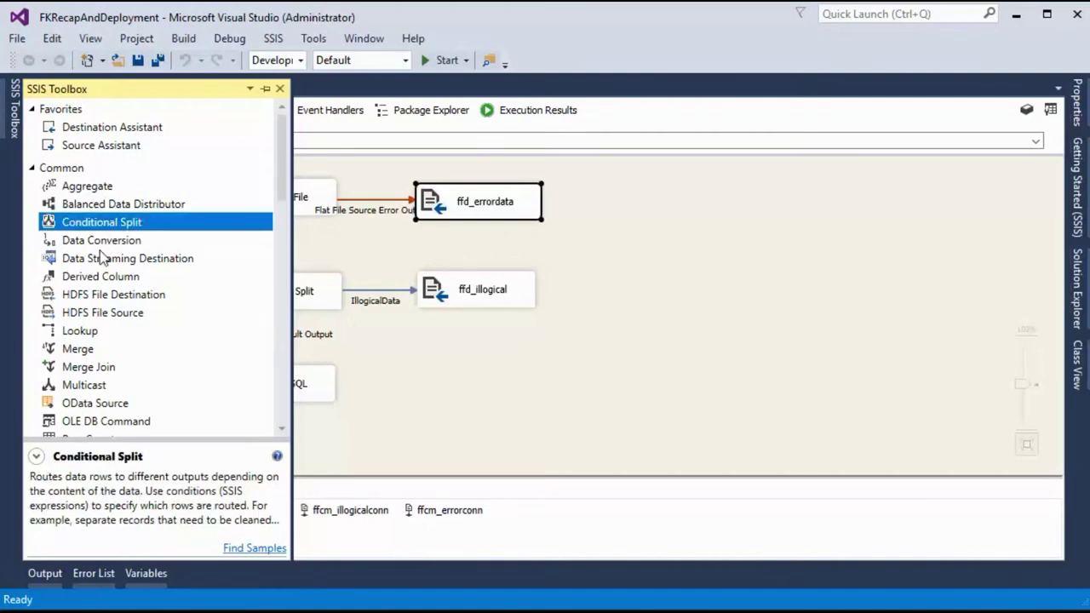
click(108, 243)
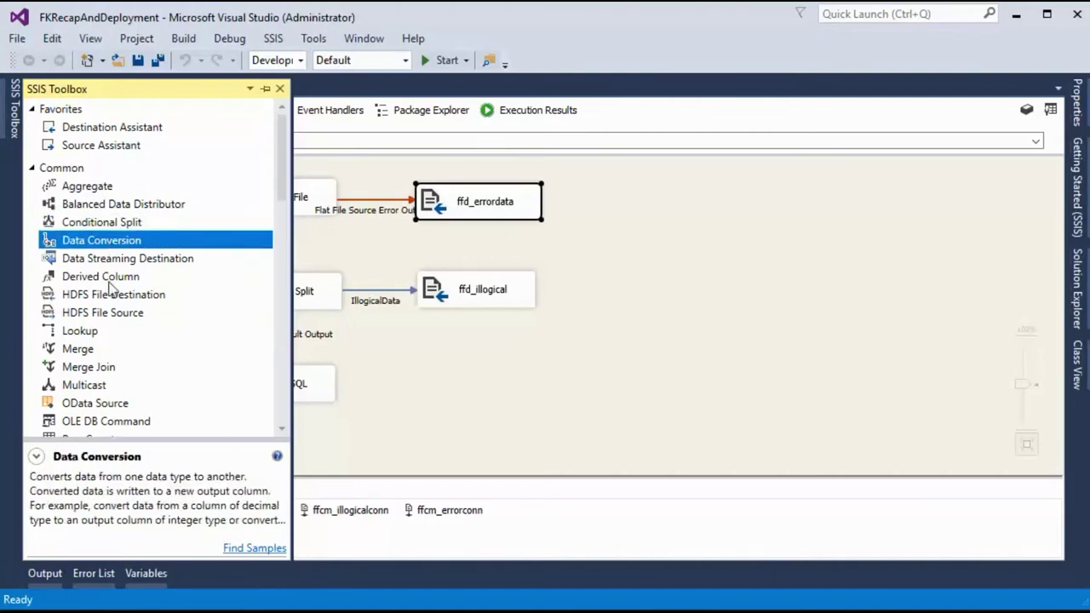
drag(108, 277, 672, 294)
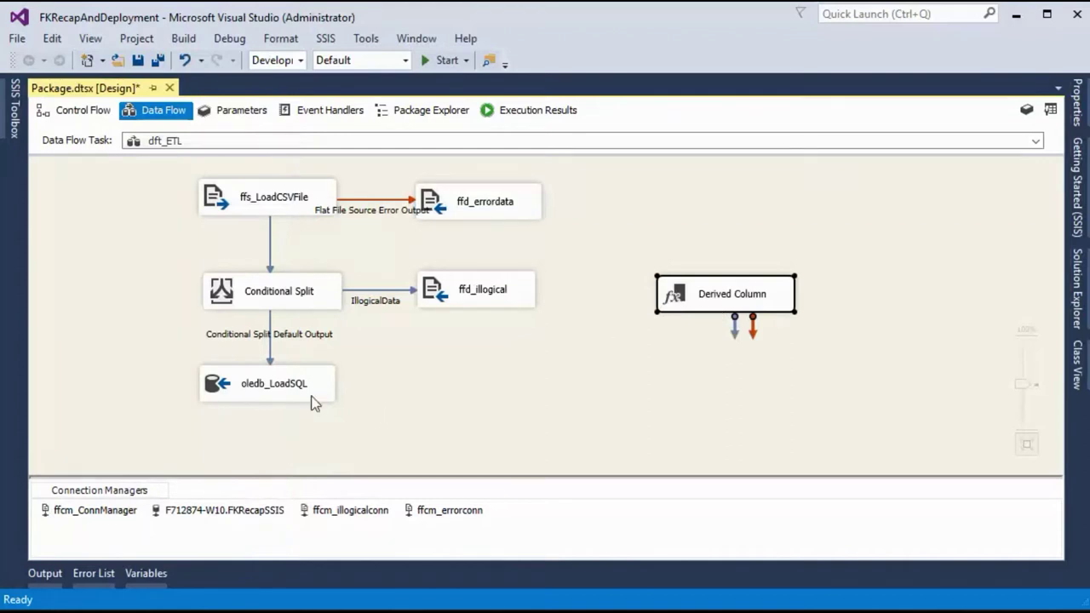
Move oledb_LoadSQL, the Conditional Split and ffd_illogical down to make room beneath ffs_LoadCSVFile
drag(307, 388, 307, 442)
drag(311, 287, 310, 364)
drag(463, 269, 474, 342)
Delete the path from ffs_LoadCSVFile to the Conditional Split and connect the Derived Column between the two components
click(262, 269)
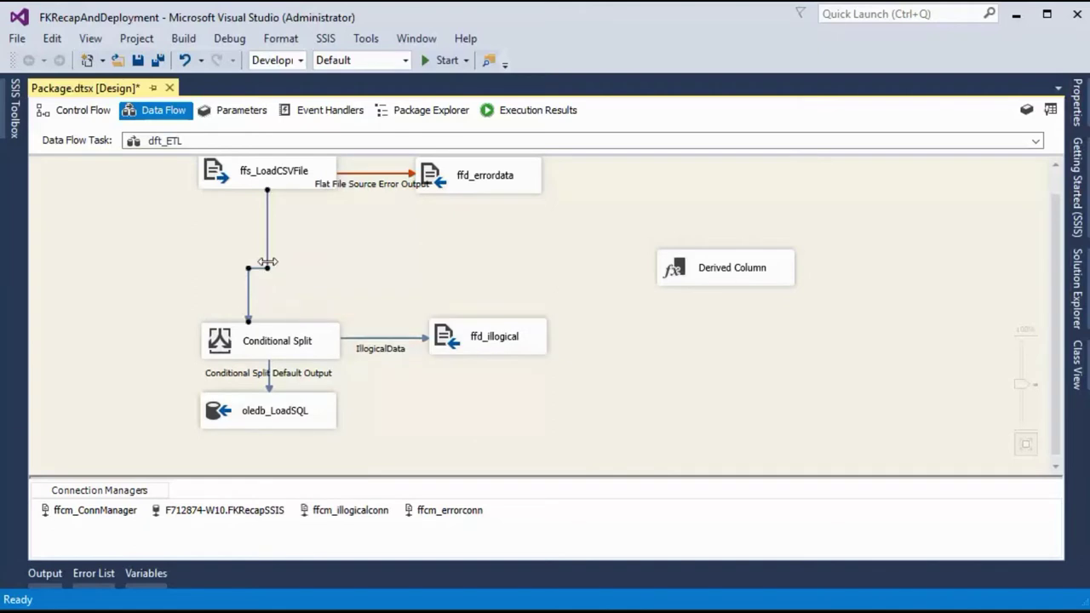
key(Delete)
drag(738, 278, 273, 255)
click(289, 198)
drag(271, 203, 278, 349)
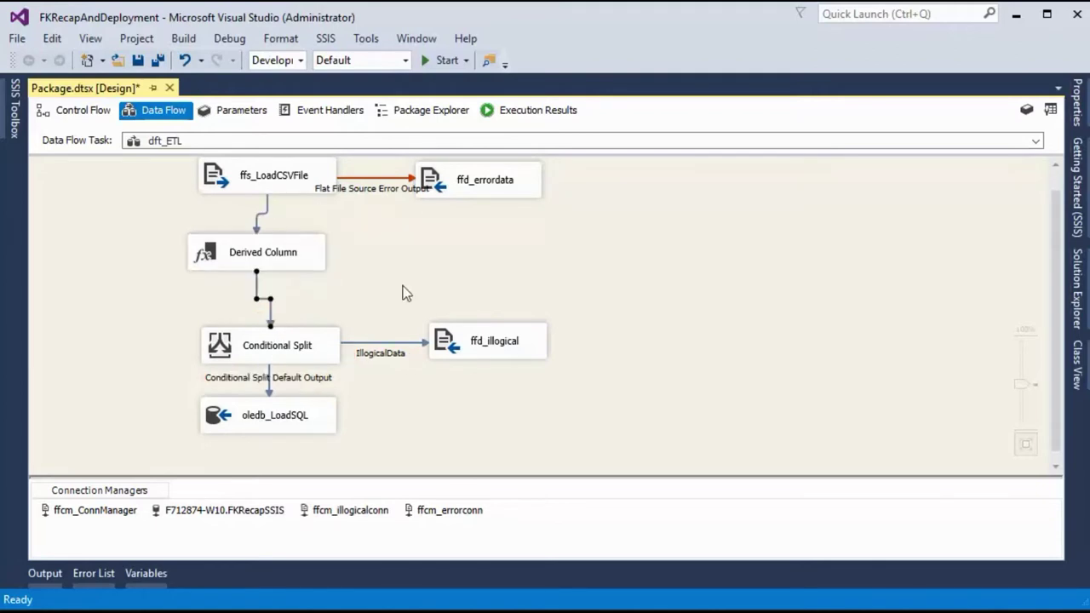
Rename the Derived Column transformation as dc_Capital
click(267, 256)
click(275, 252)
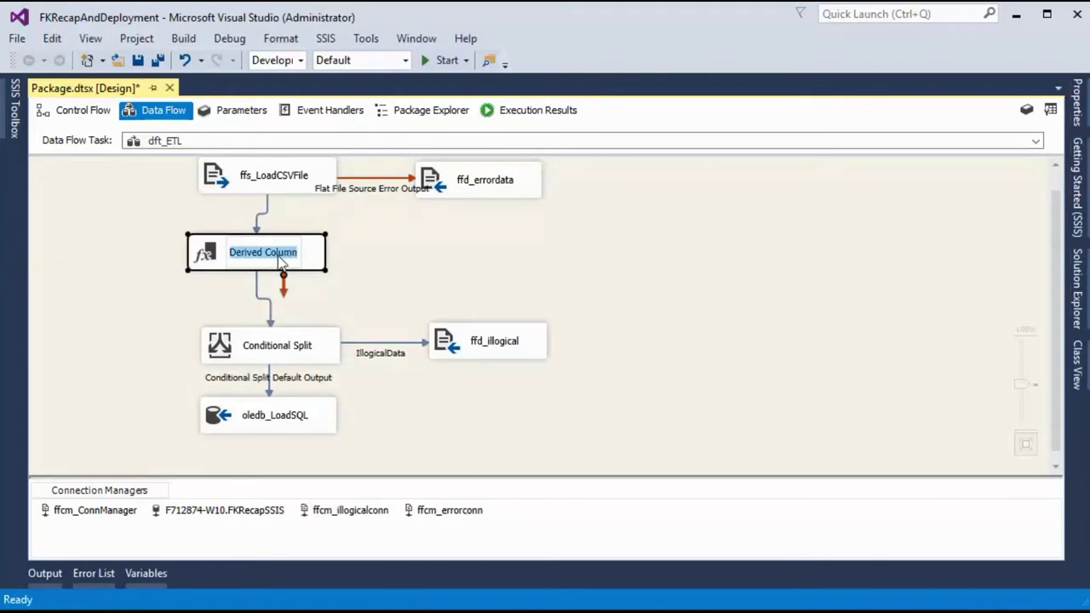
text(dc_)
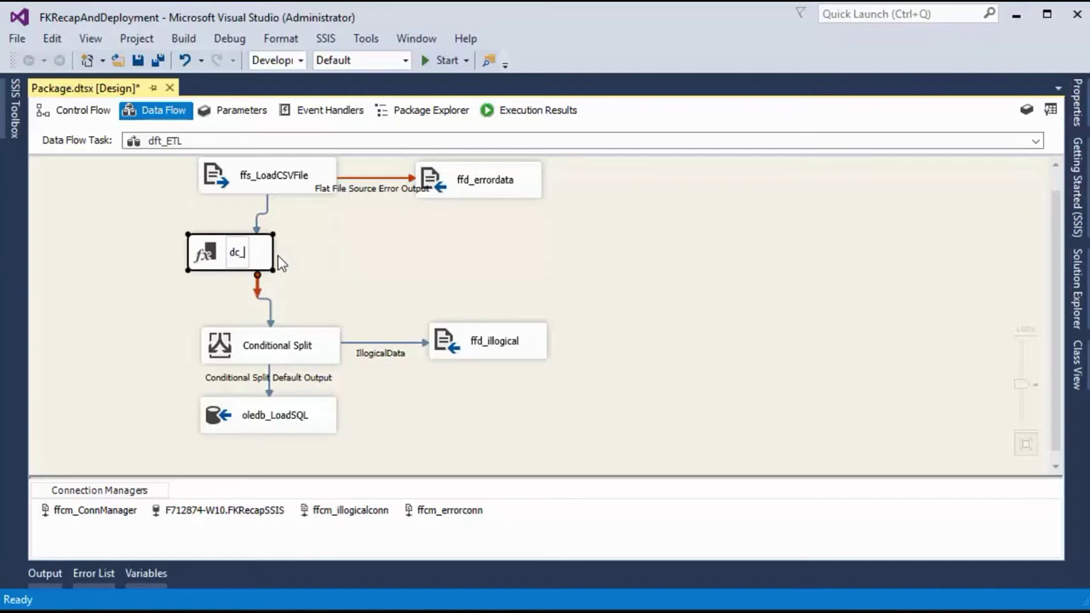
text(Capital)
key(Return)
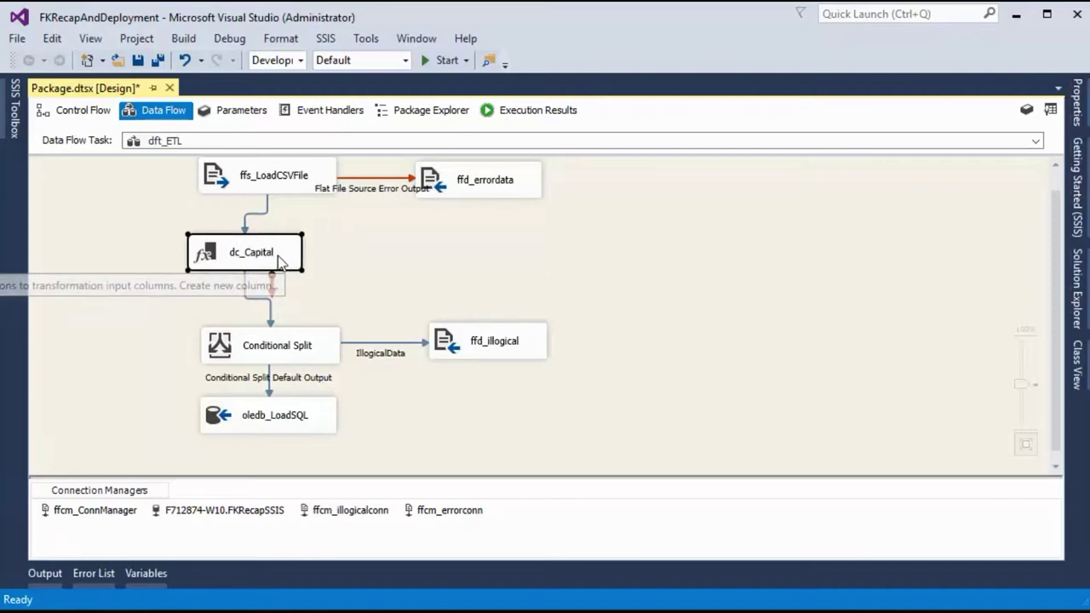
right_click(281, 262)
click(618, 231)
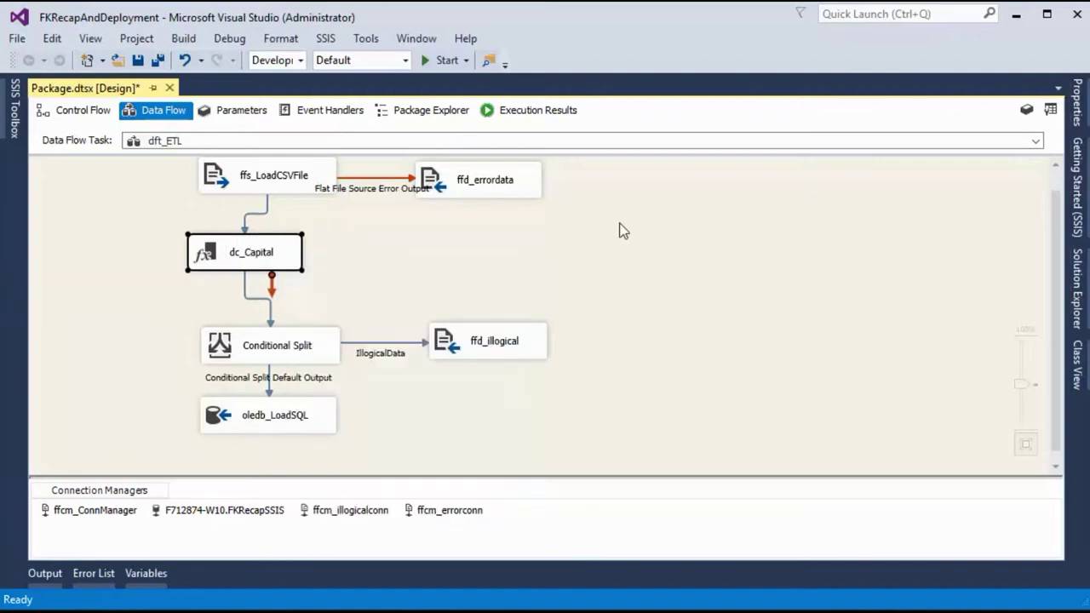
Edit dc_Capital and add a derived column with the expression UPPER([First])
click(609, 281)
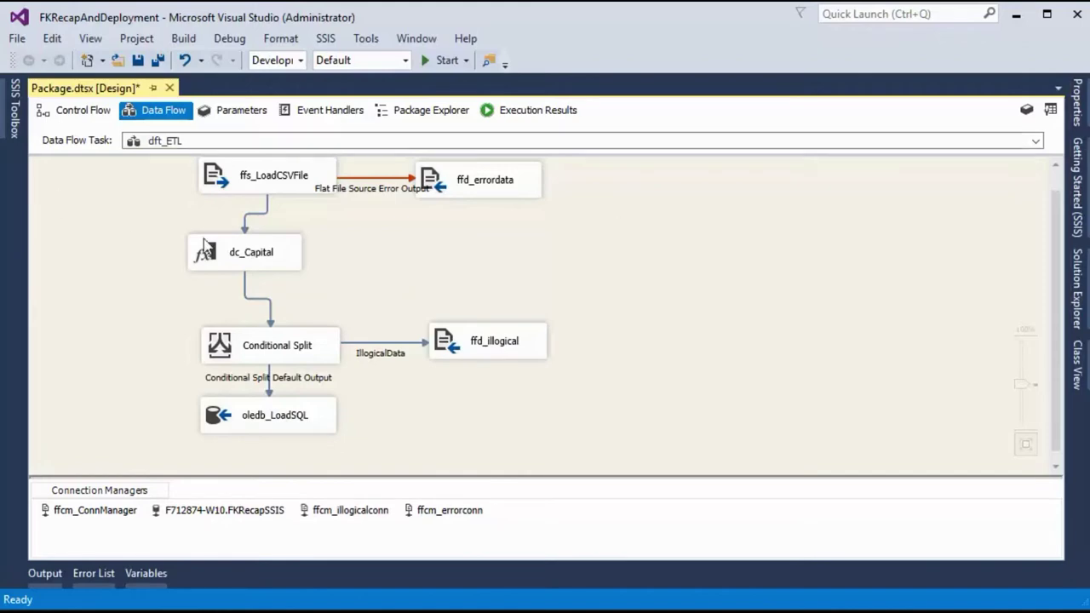
click(236, 254)
right_click(236, 255)
click(275, 263)
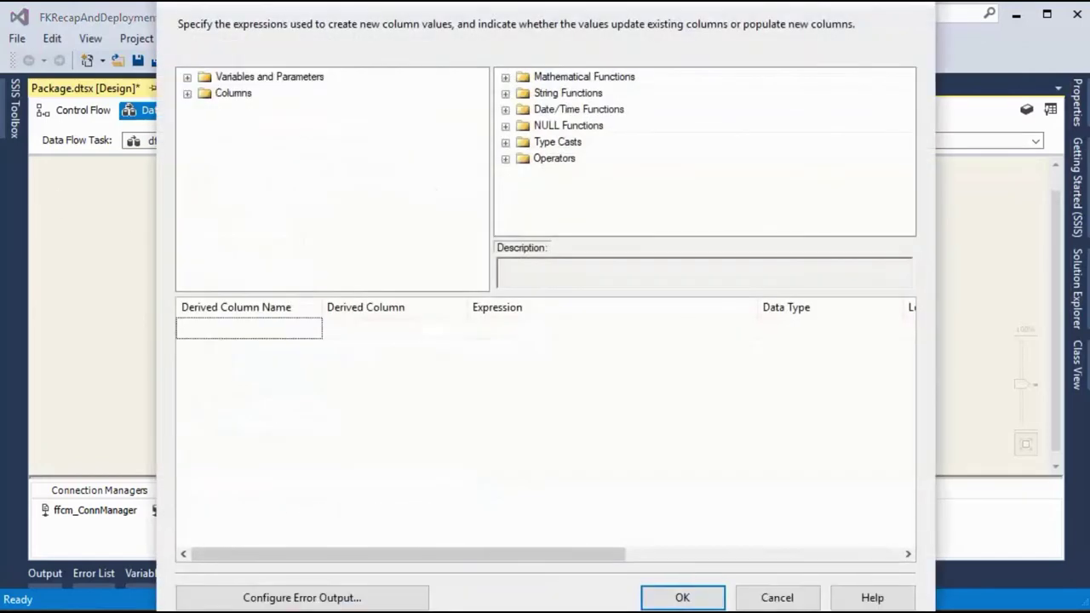
click(187, 94)
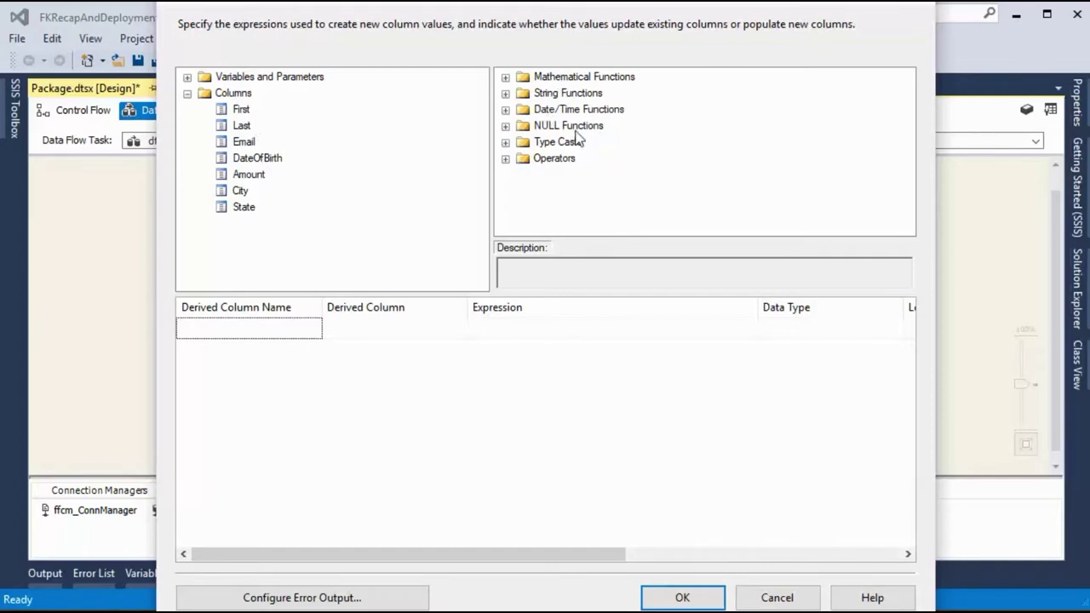
click(543, 97)
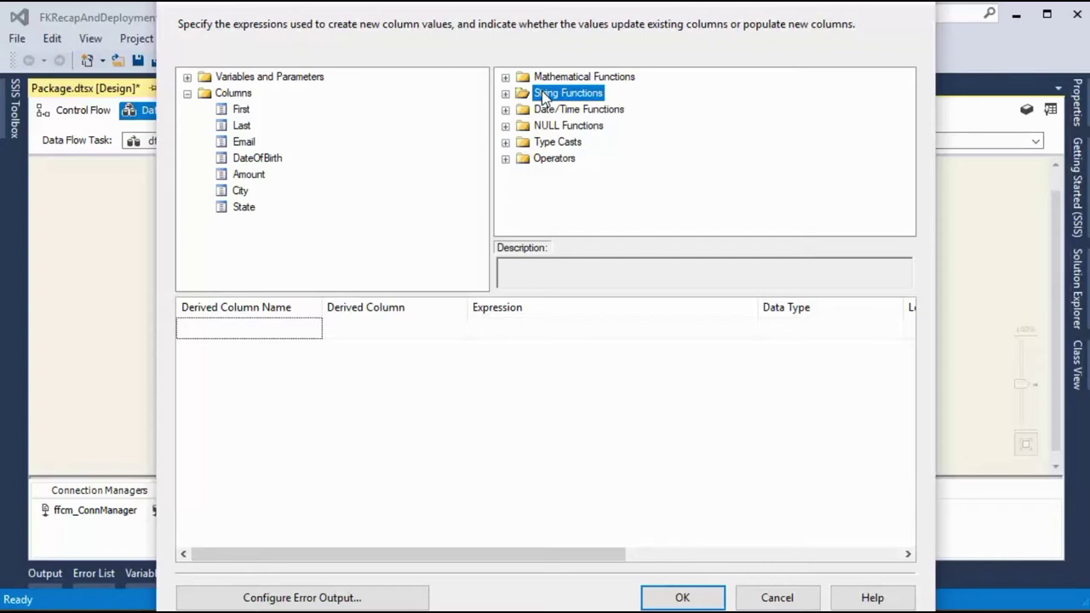
click(506, 94)
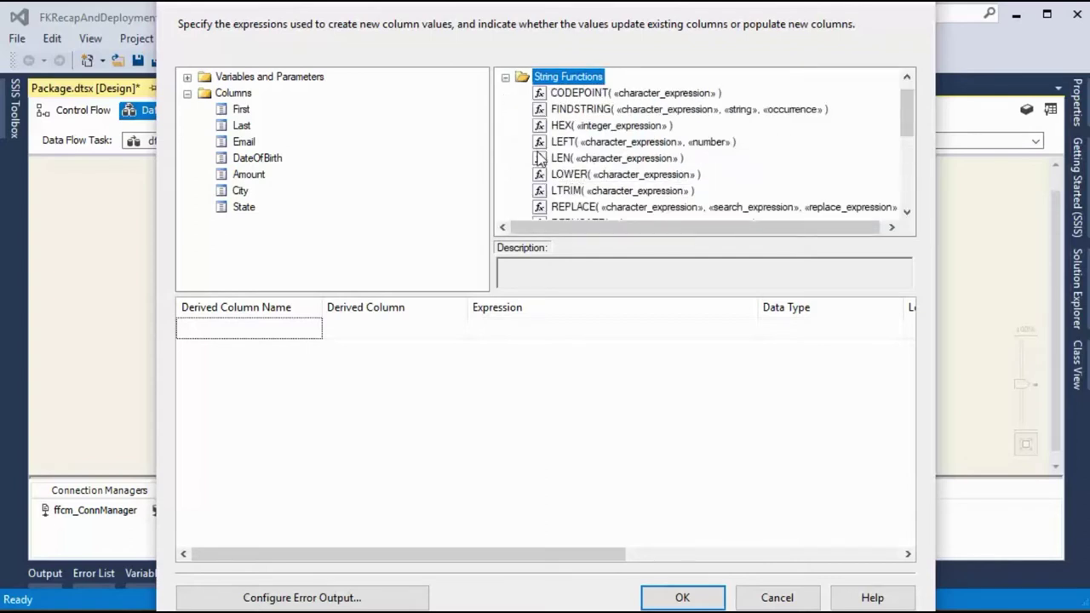
scroll(607, 160, down, 1)
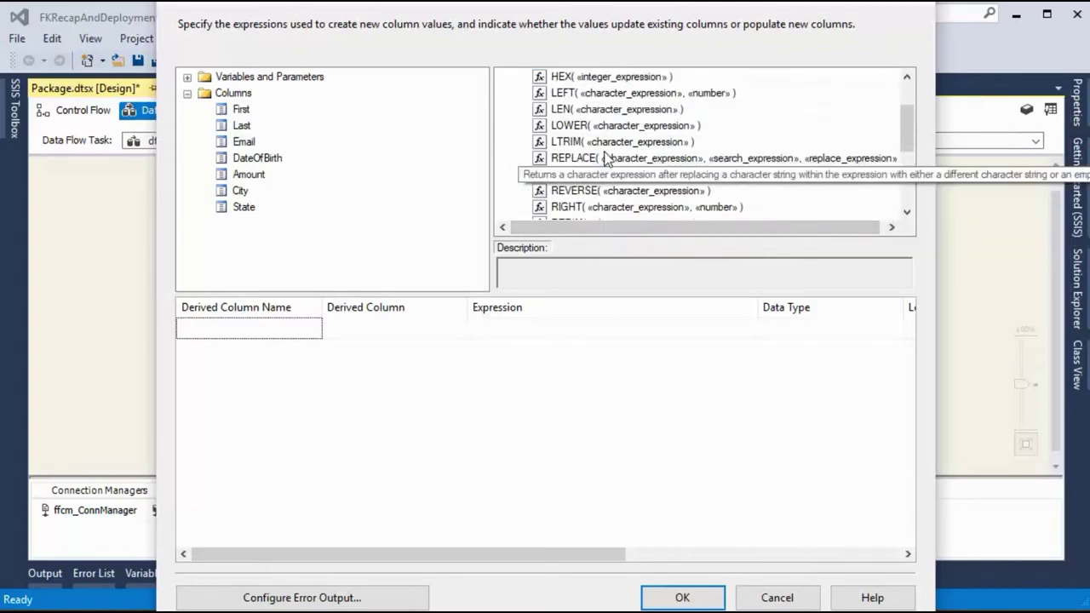
scroll(600, 162, down, 3)
drag(584, 143, 551, 343)
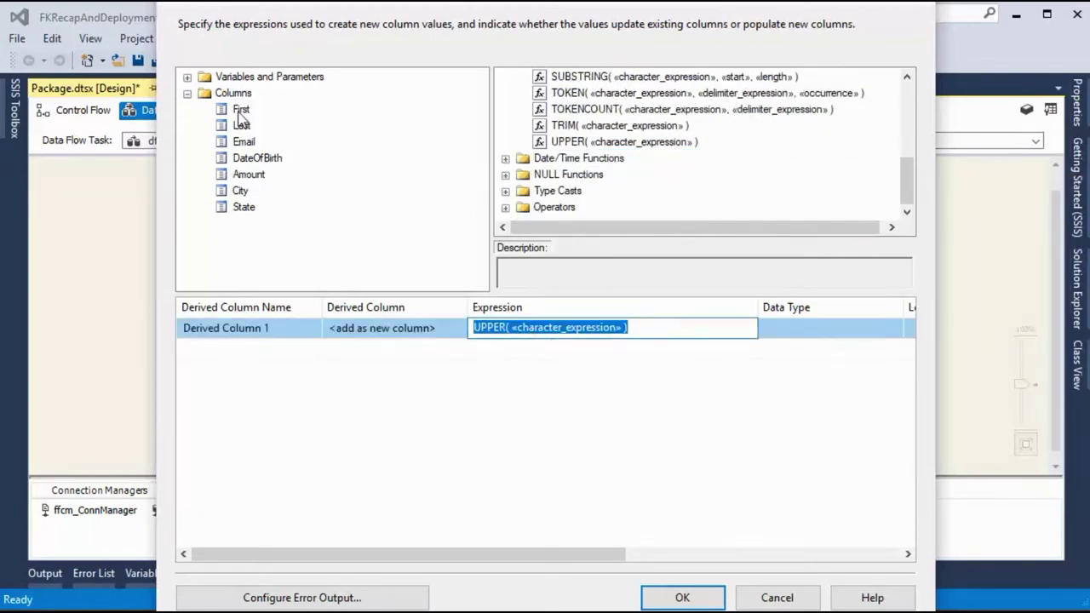
drag(240, 118, 550, 344)
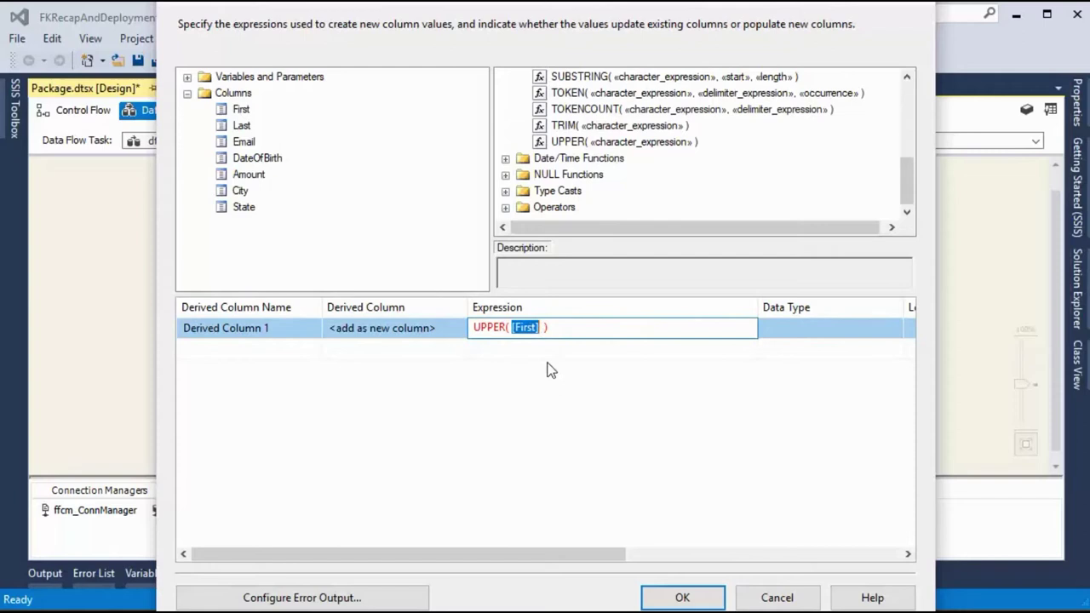
click(388, 390)
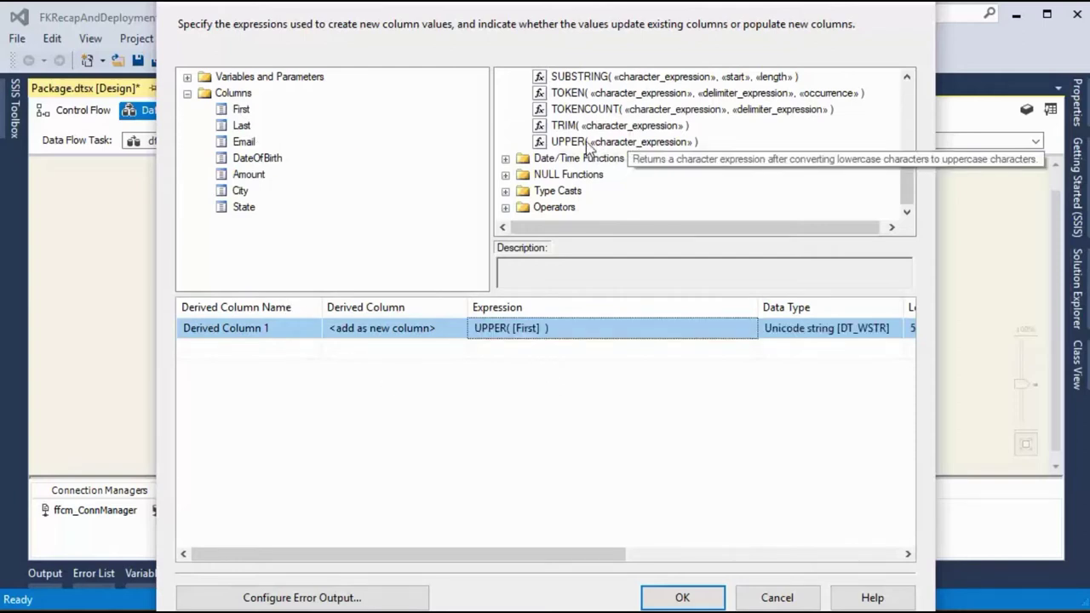
Add a second derived column with the expression UPPER([Last])
drag(588, 146, 552, 363)
drag(241, 125, 553, 351)
click(522, 429)
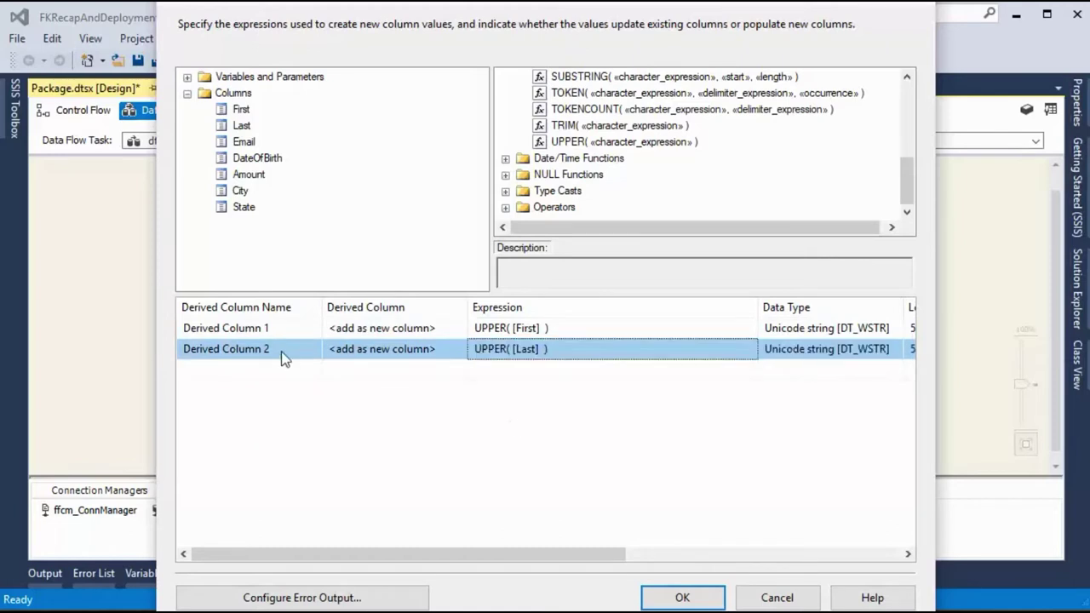
Set the UPPER([First]) row to Replace 'First' and the UPPER([Last]) row to Replace 'Last', and accept the transformation
click(415, 330)
click(457, 330)
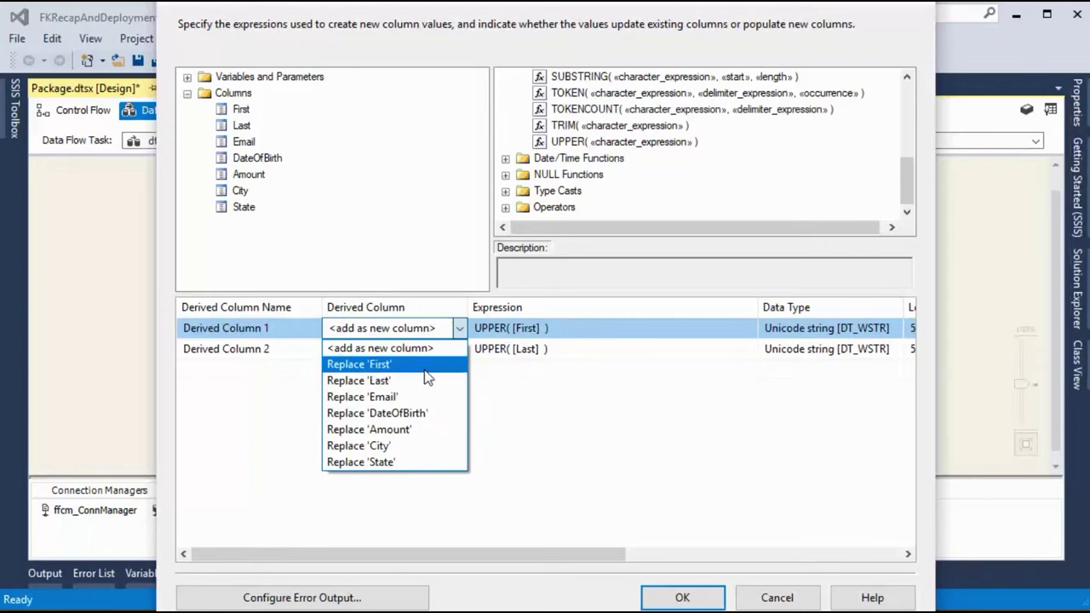
click(527, 367)
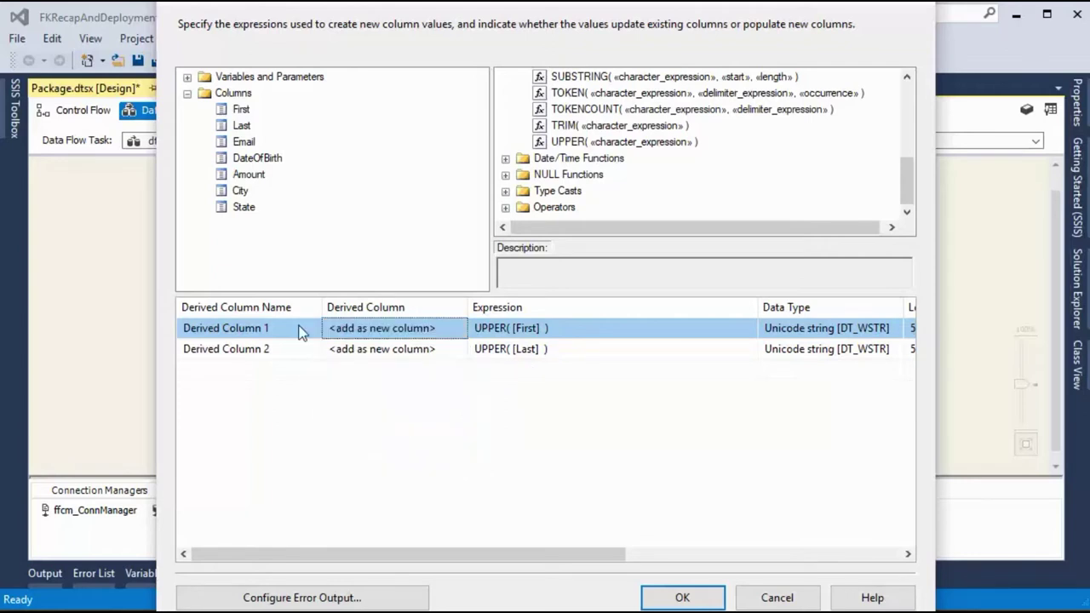
click(434, 330)
click(459, 331)
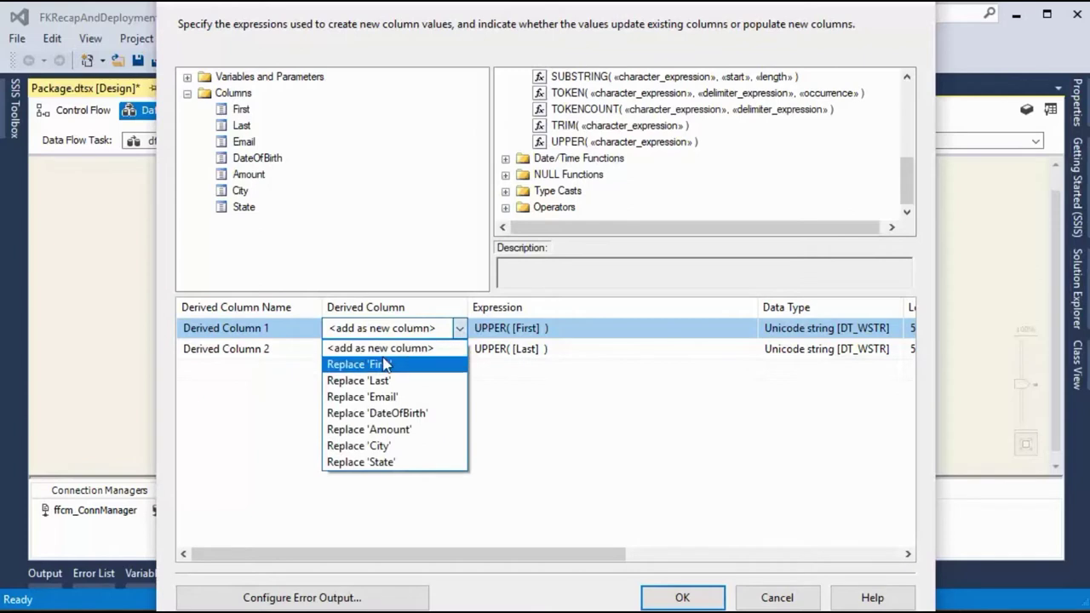
click(364, 363)
click(451, 350)
click(451, 350)
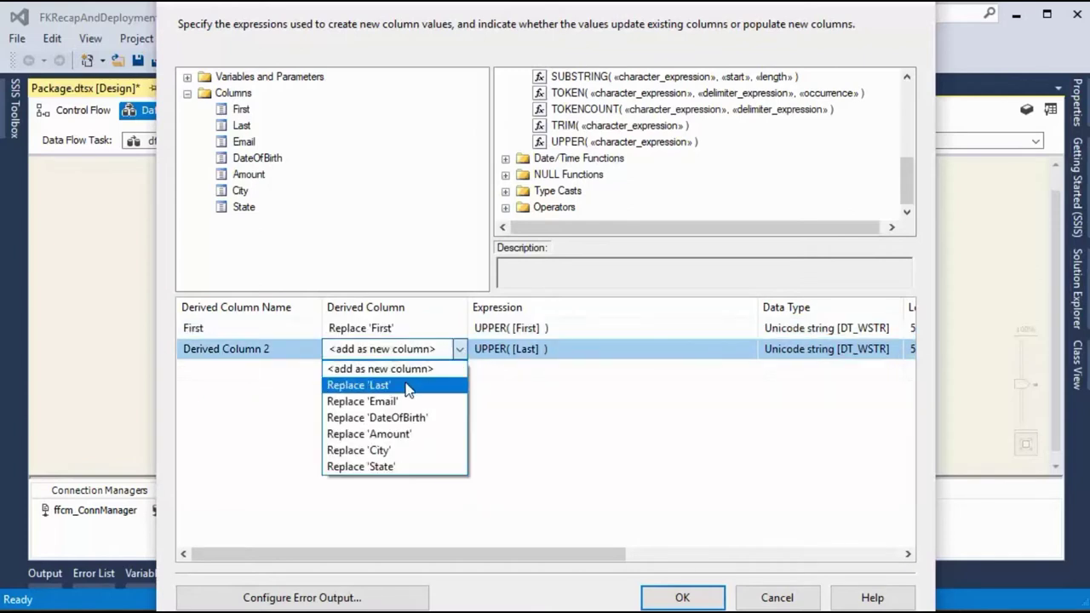
click(407, 385)
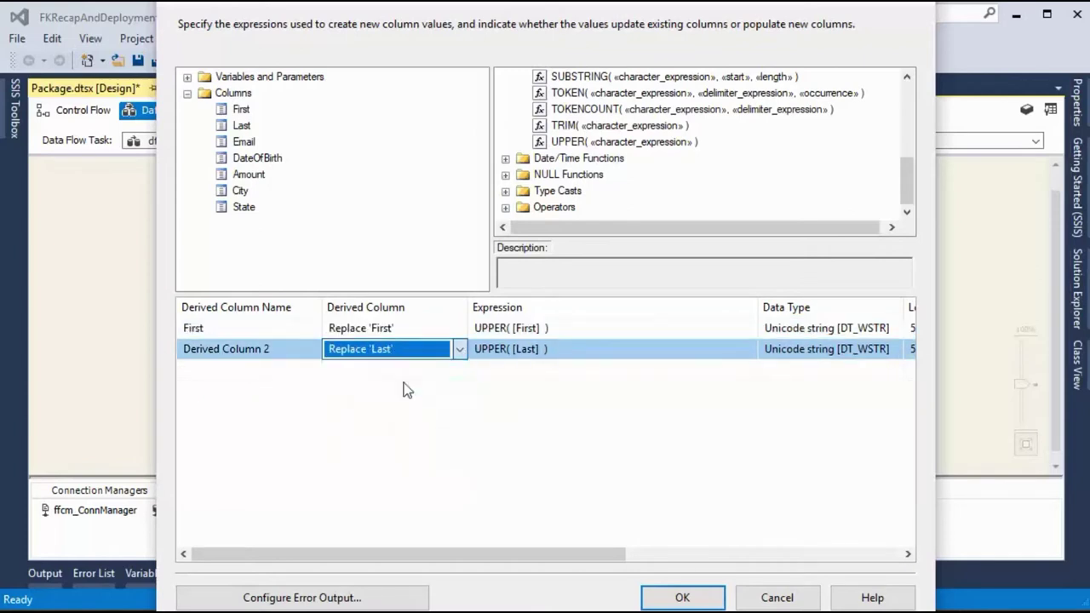
click(682, 597)
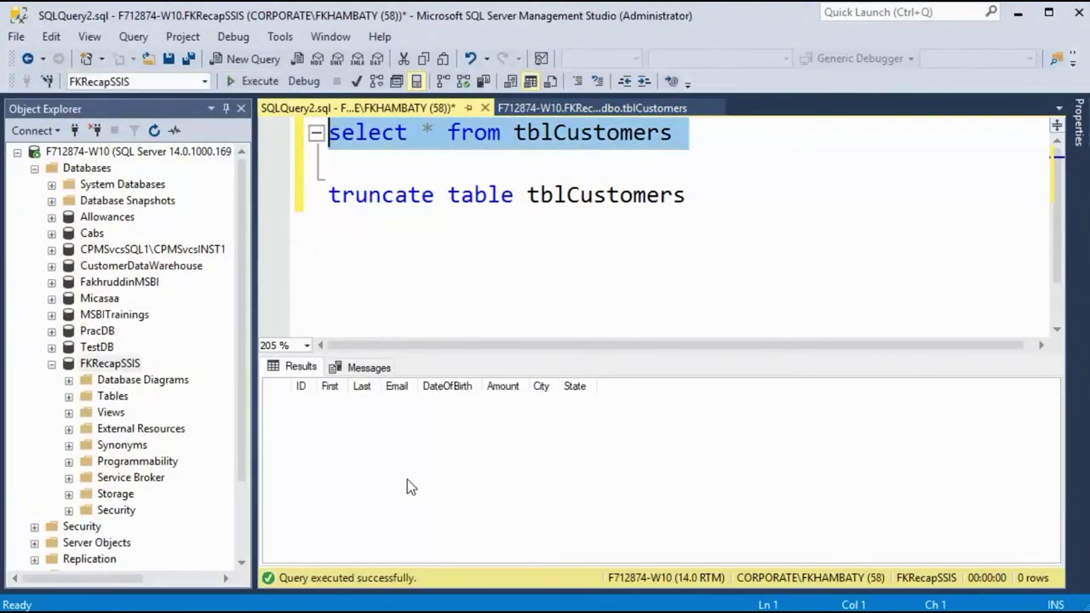
Switch to the Deployment&Parameters folder in File Explorer, clear all text from errordata.txt and save it
click(1027, 20)
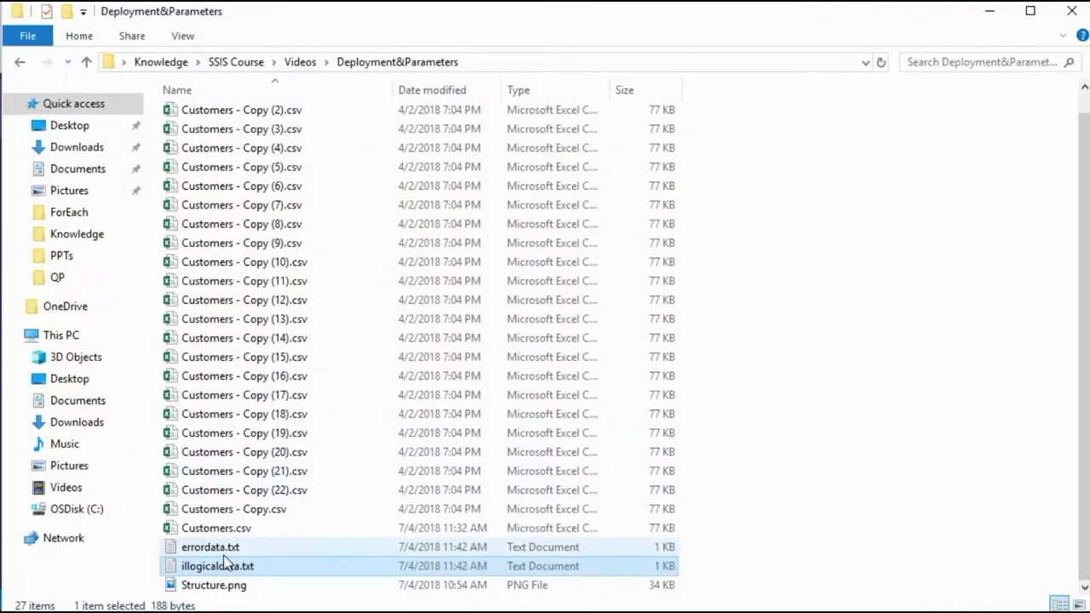
double_click(209, 547)
key(ctrl+a)
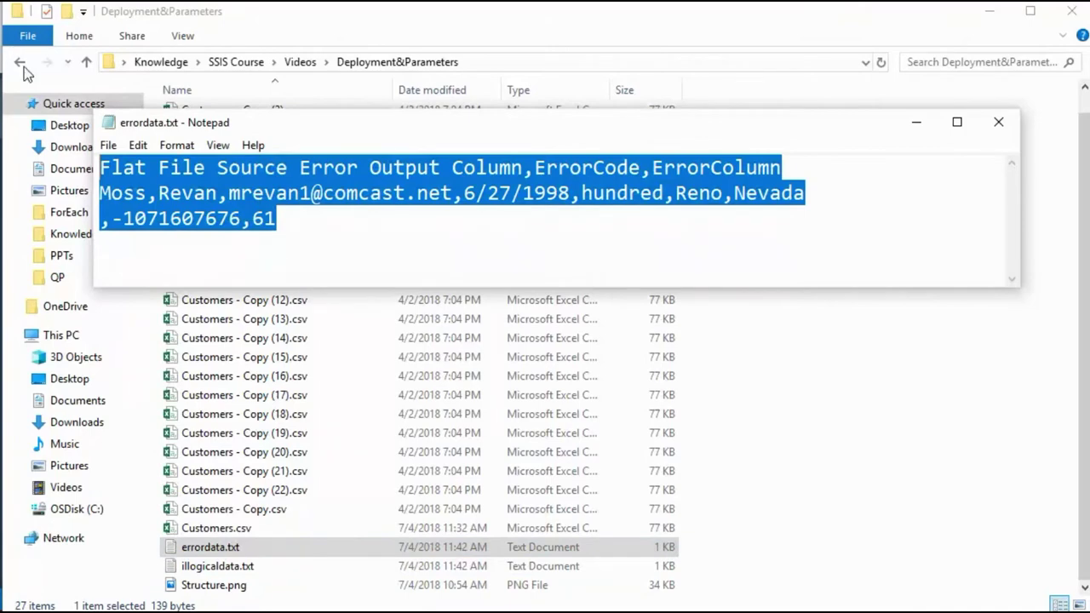
click(919, 122)
click(998, 122)
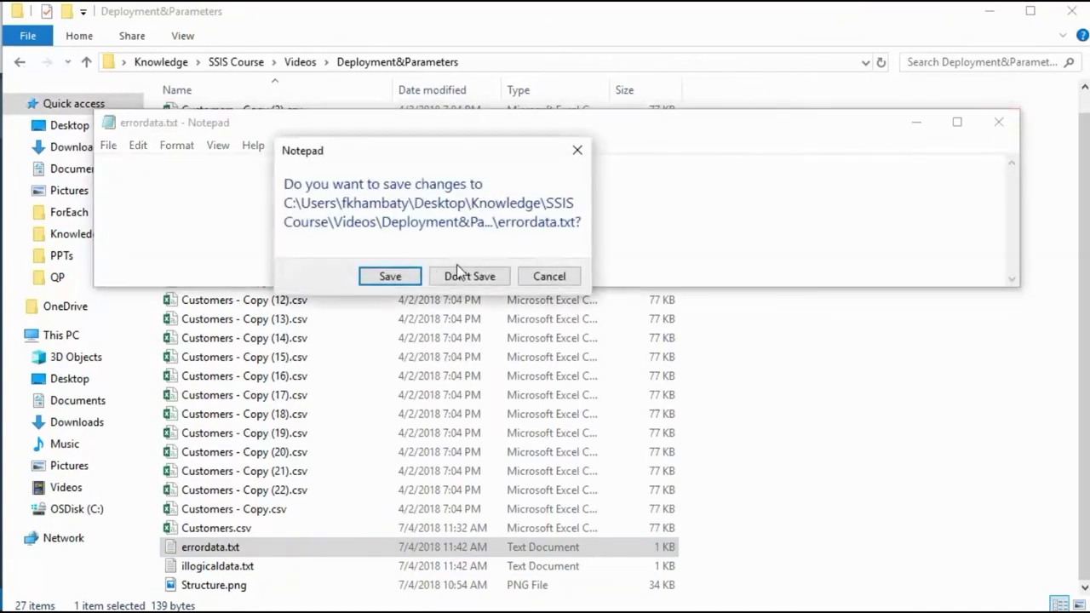
click(389, 275)
Clear all text from illogicaldata.txt, save it and return to the package in Visual Studio
double_click(241, 568)
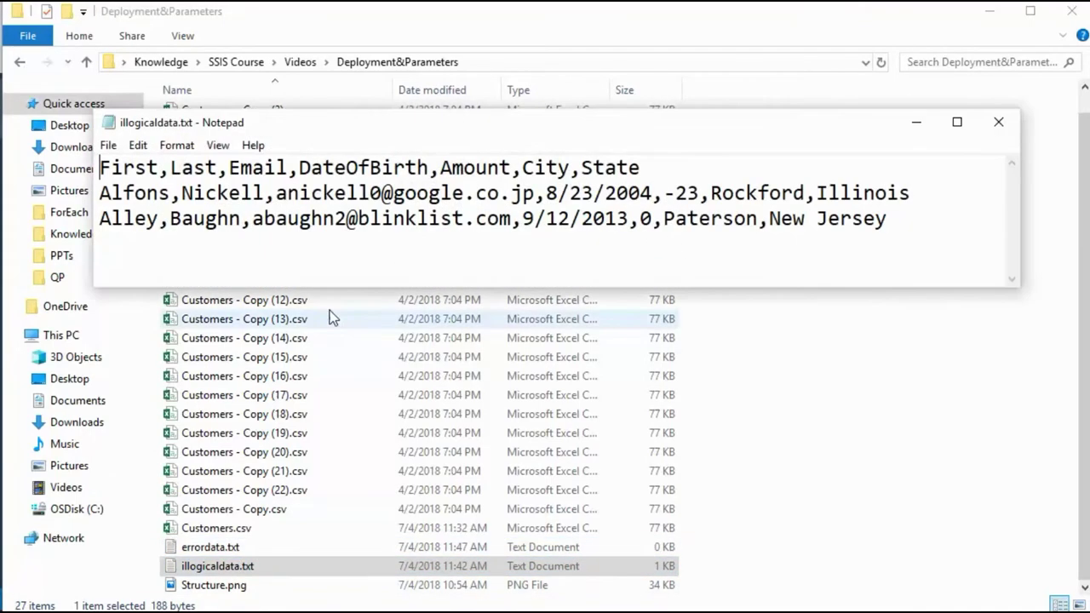
key(ctrl+a)
key(Delete)
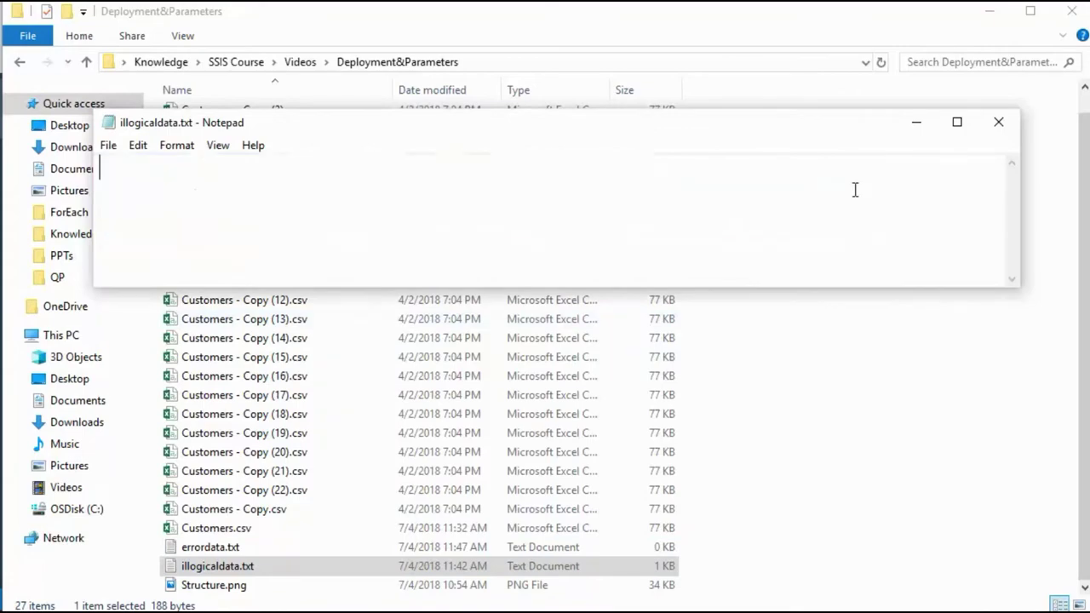
click(999, 122)
click(390, 277)
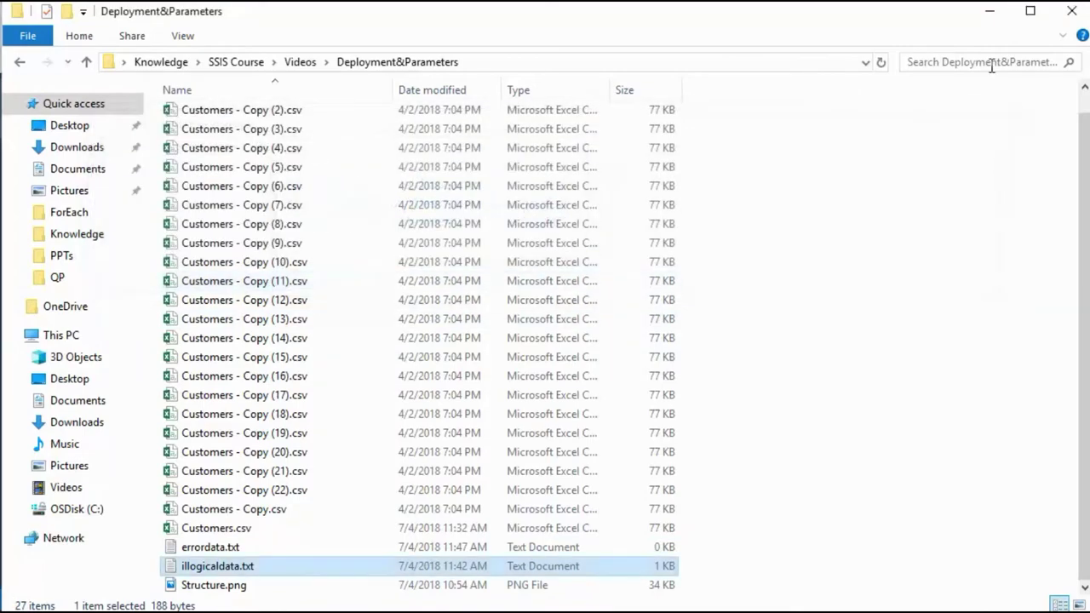
click(990, 11)
scroll(596, 282, up, 1)
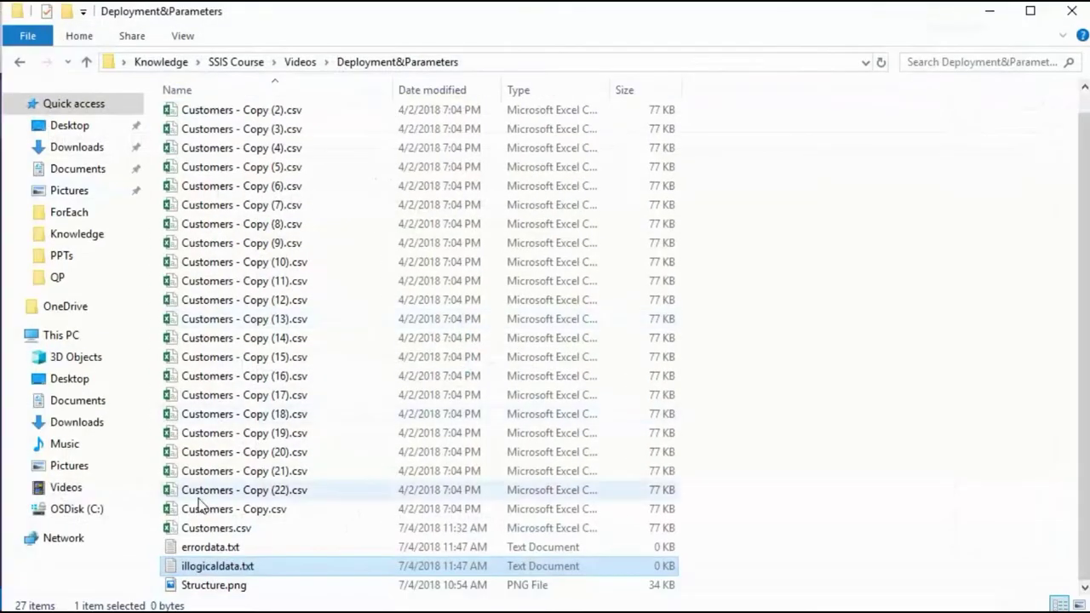
click(991, 11)
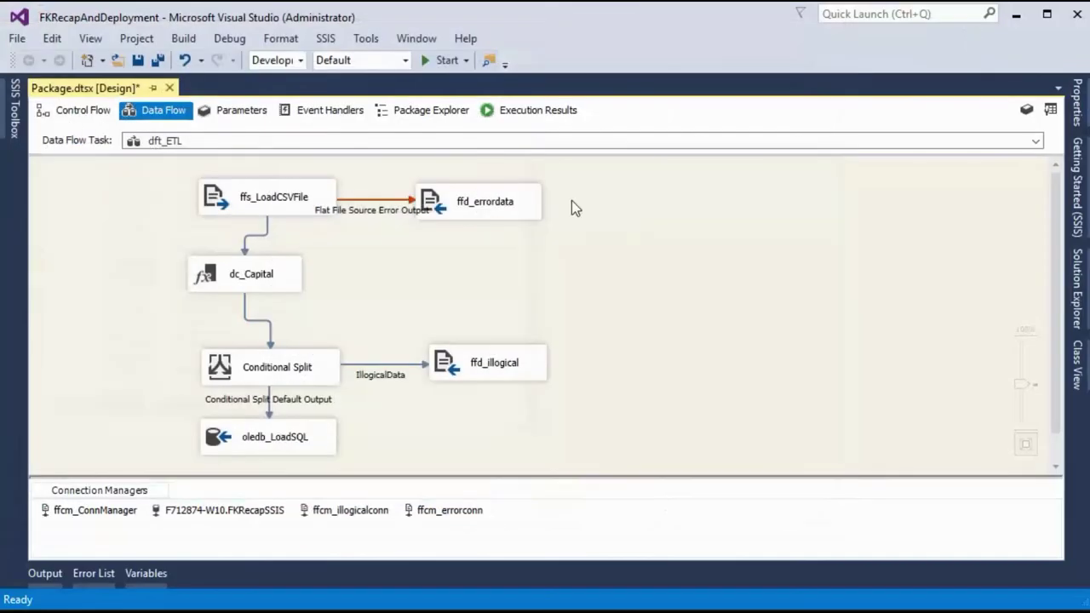
Review the connection manager and overwrite setting of the ffd_errordata destination without changing them
right_click(519, 208)
click(549, 220)
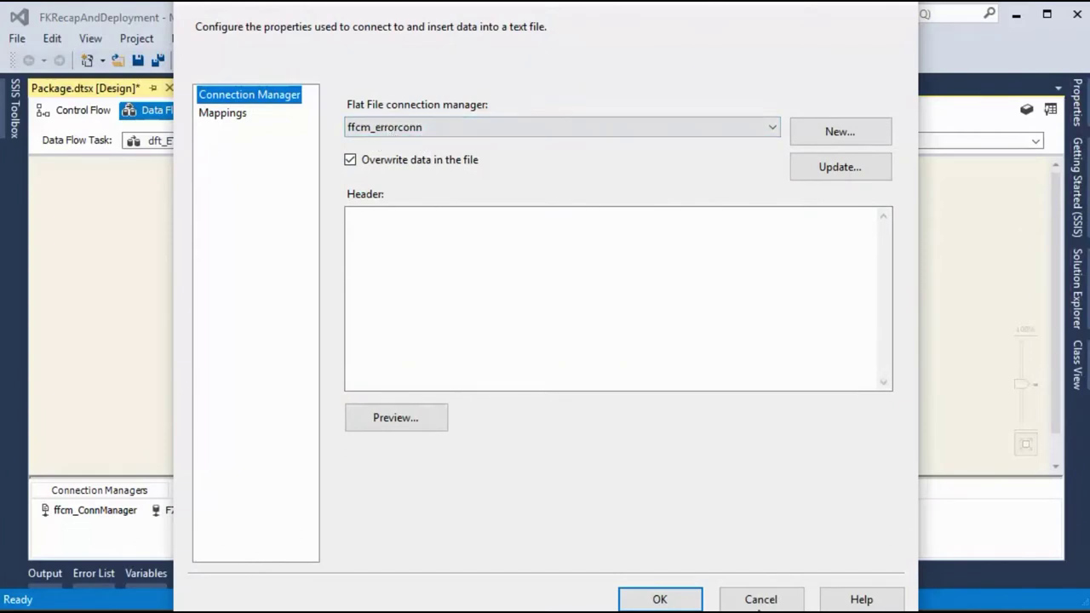
click(759, 603)
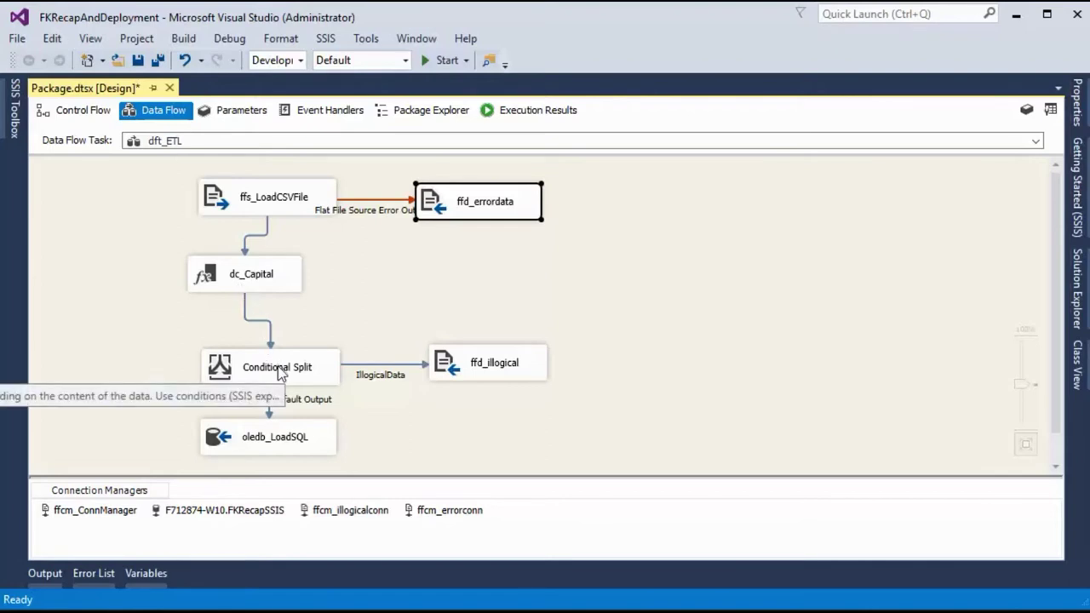
Move the Conditional Split closer beneath dc_Capital and line up ffd_illogical beside it
drag(282, 375, 262, 343)
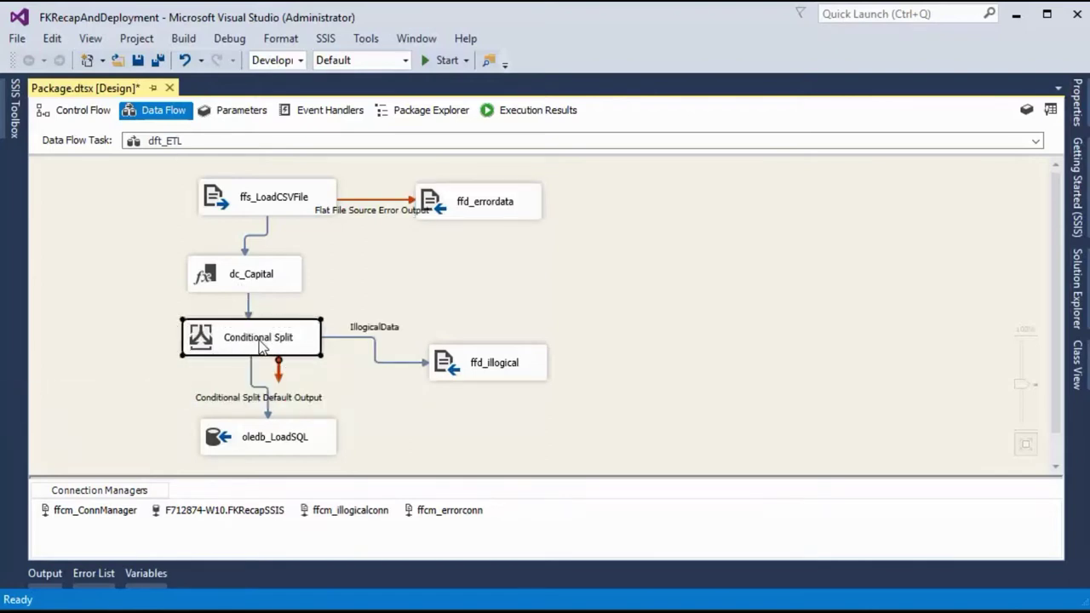
drag(469, 366, 447, 346)
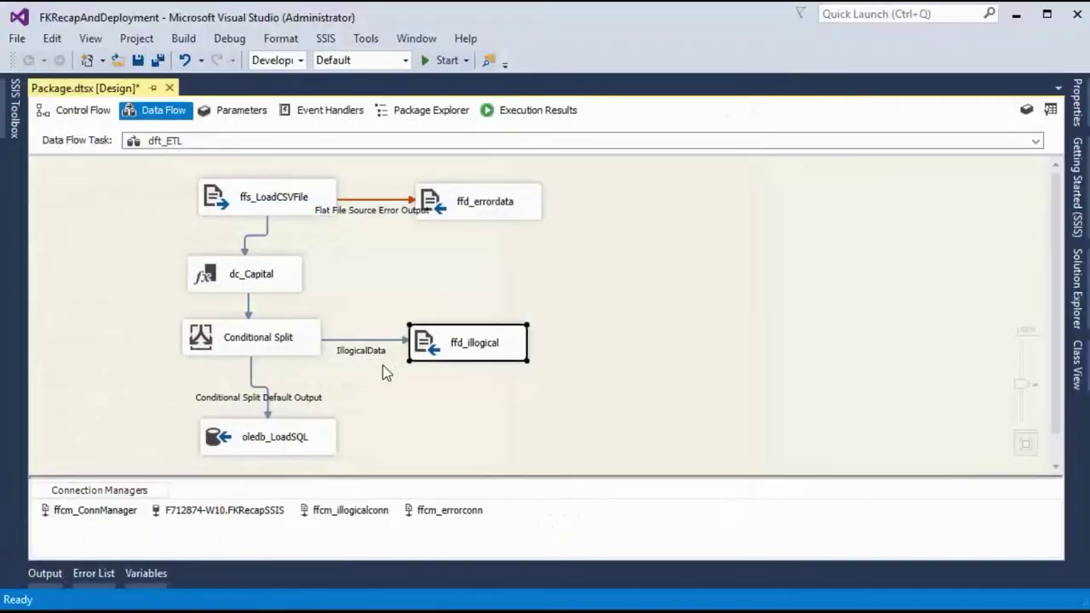
Review the output name and condition defined in the Conditional Split
click(289, 337)
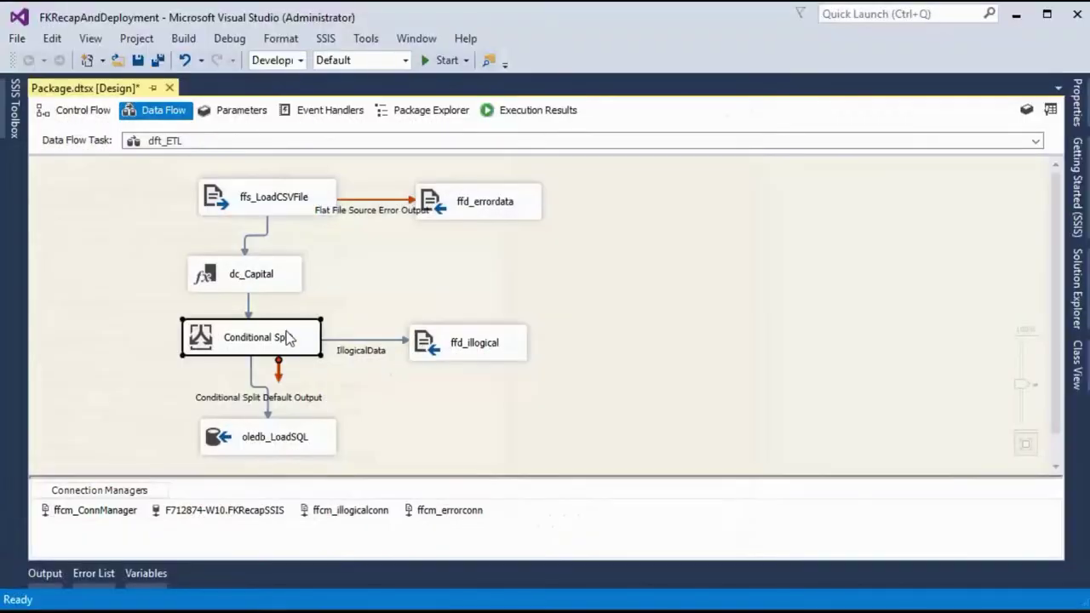
right_click(288, 335)
click(331, 344)
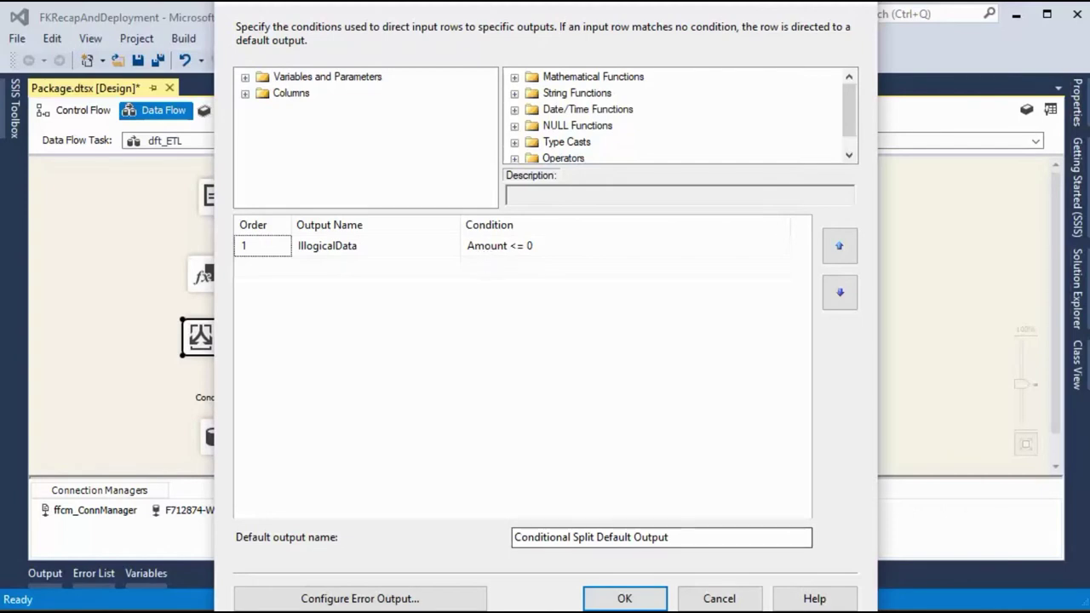
click(624, 598)
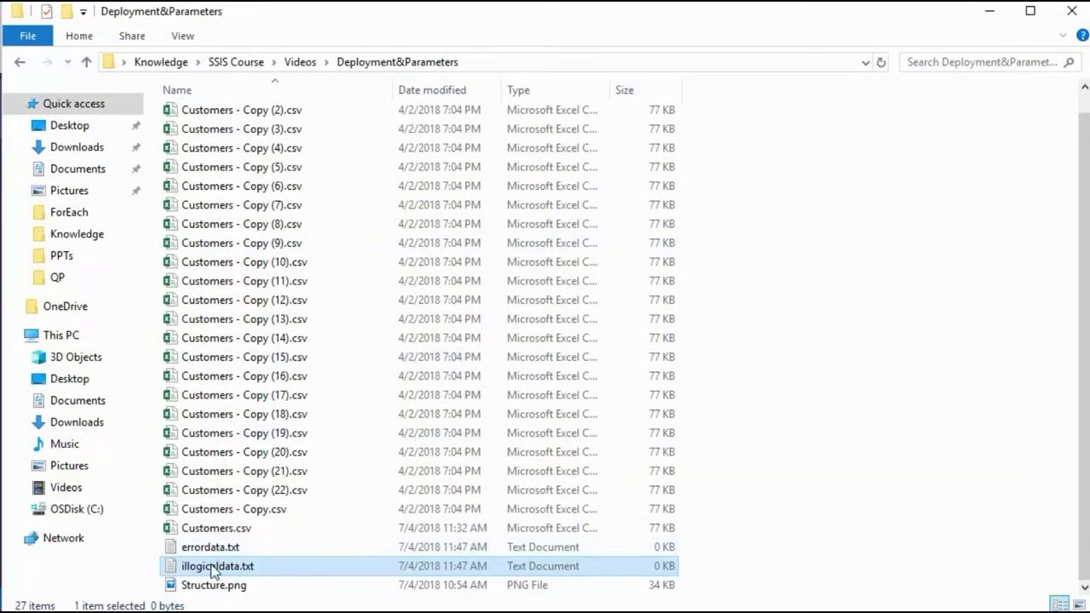
Check the contents of illogicaldata.txt in File Explorer and return to the data flow in Visual Studio
double_click(213, 571)
click(995, 121)
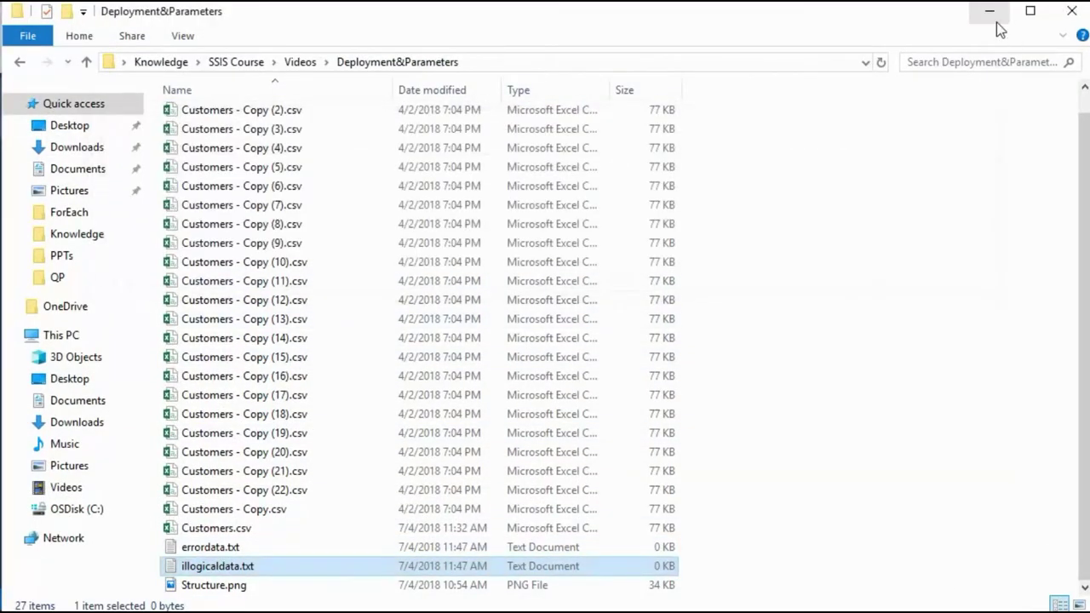
click(995, 21)
Review the connection manager and overwrite setting of the ffd_illogical destination without changing them
click(458, 353)
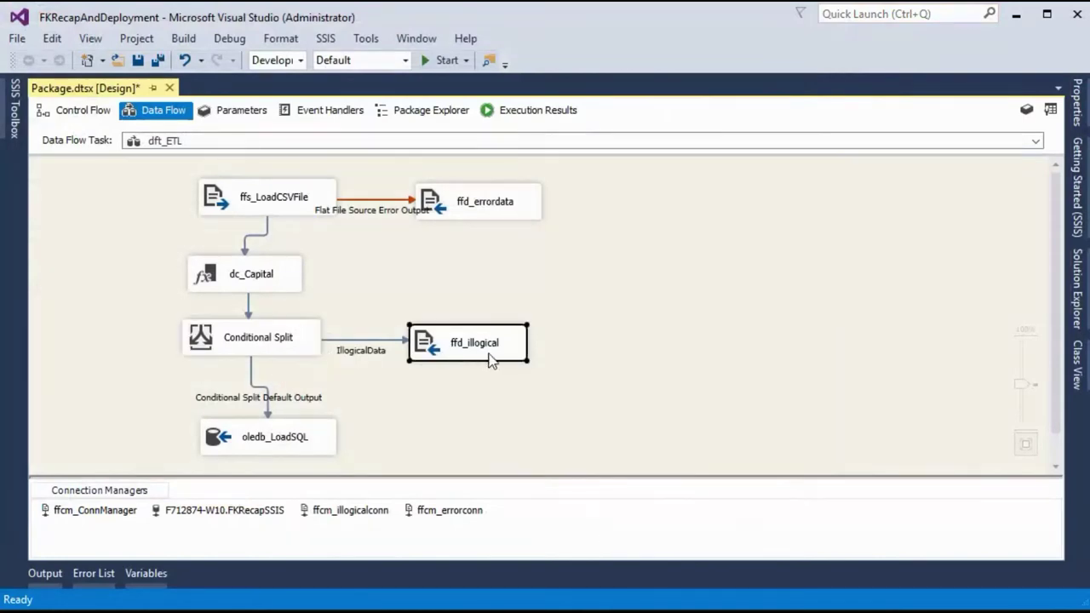
right_click(490, 358)
click(539, 367)
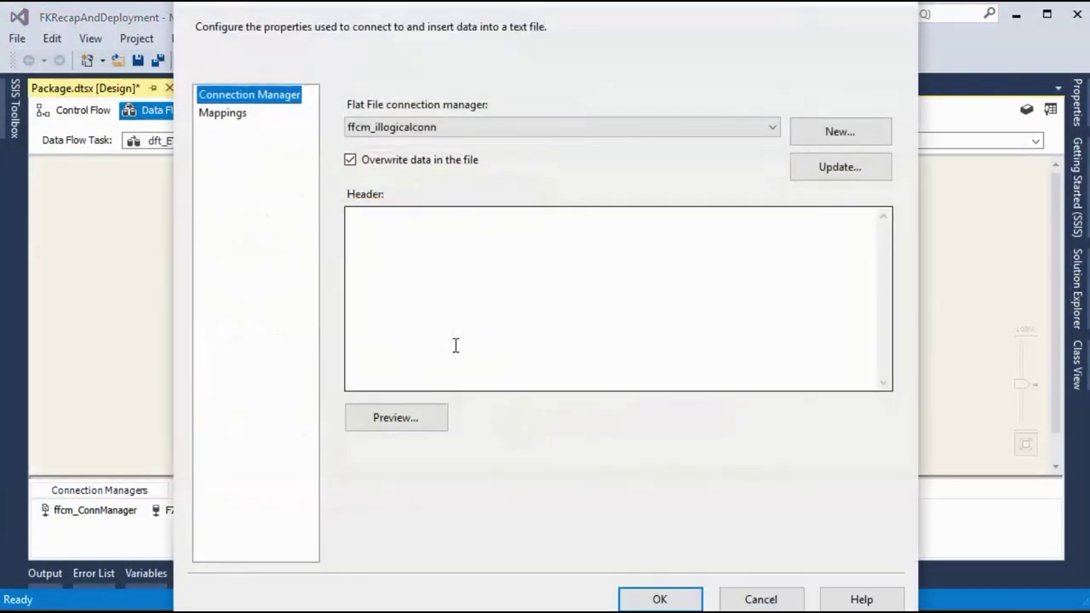
click(724, 599)
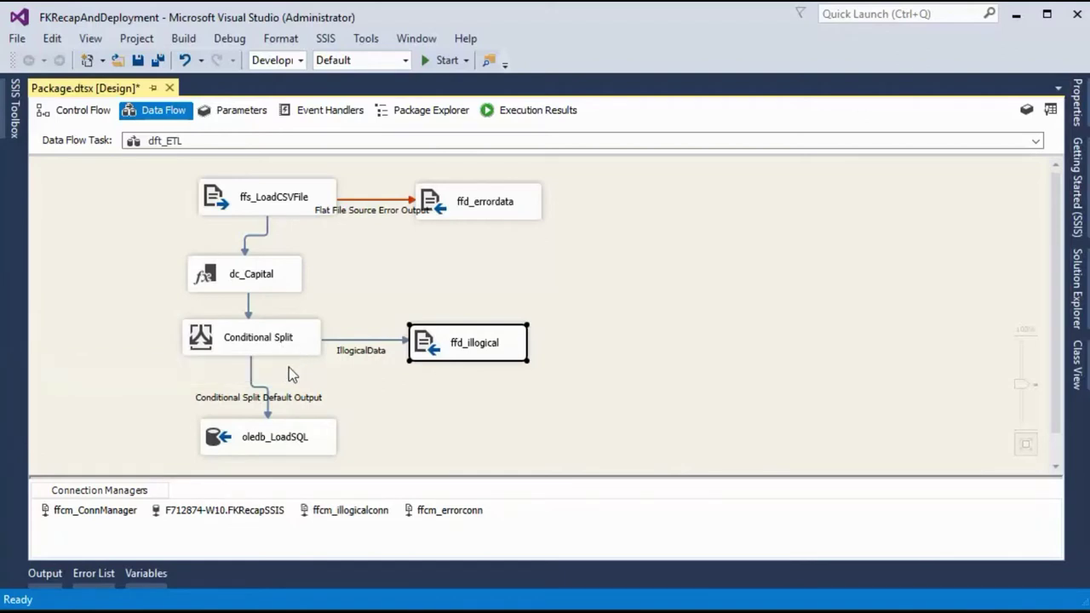
Review the connection manager, access mode and target table of the oledb_LoadSQL destination without changing them
right_click(283, 441)
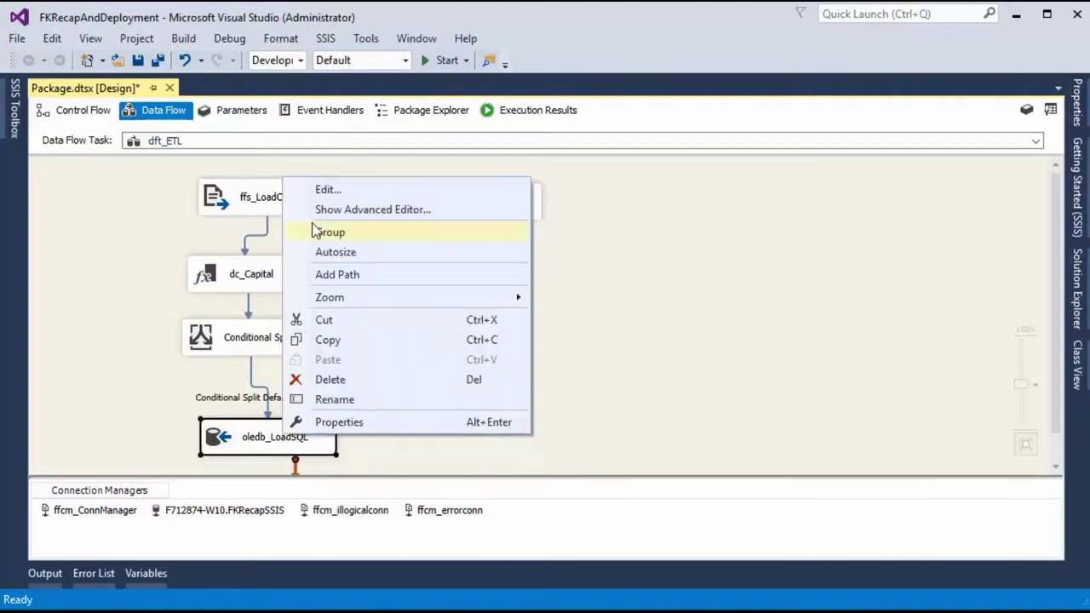
click(339, 191)
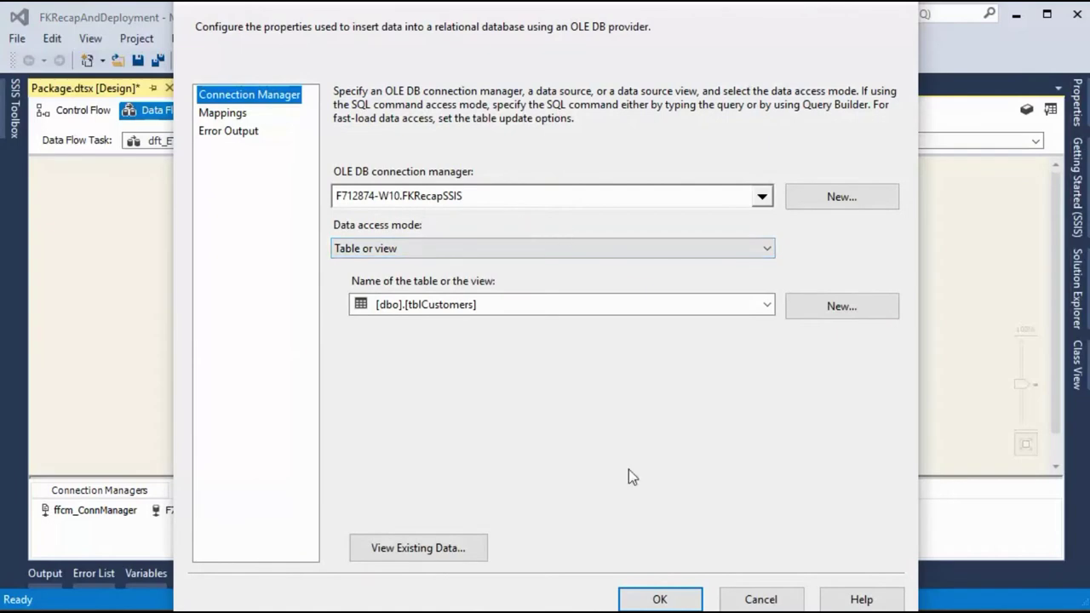
click(760, 598)
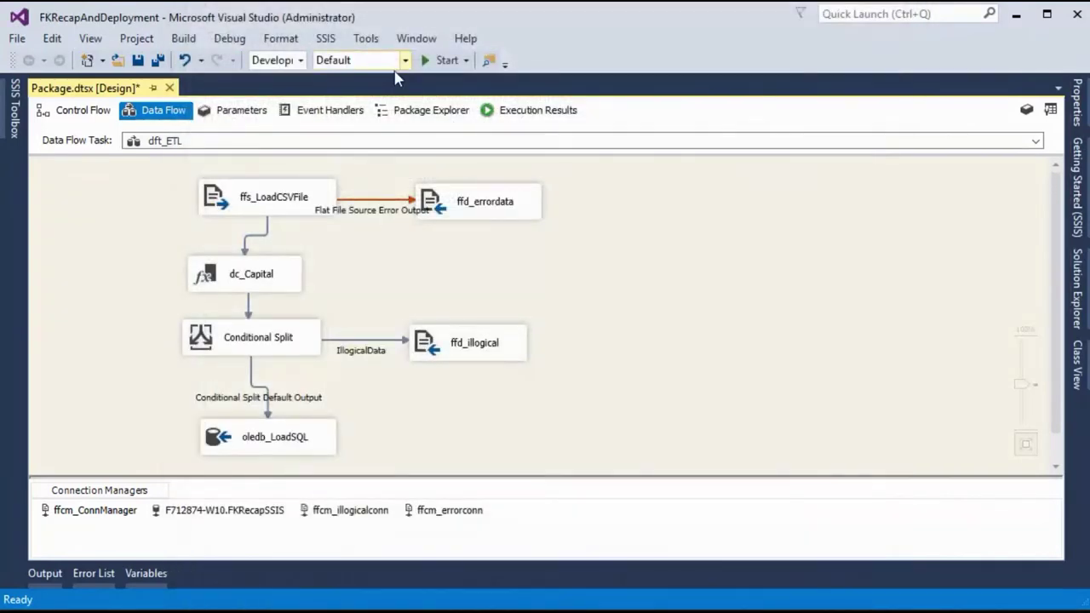
Run the package and check the row counts through dc_Capital, Conditional Split, ffd_illogical and oledb_LoadSQL
click(429, 65)
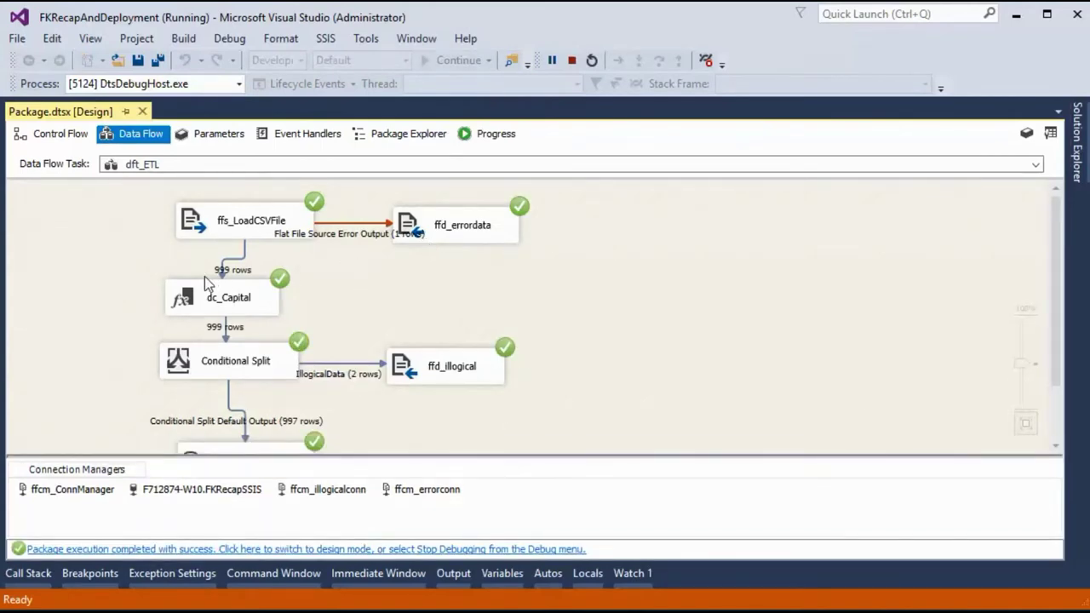
click(234, 307)
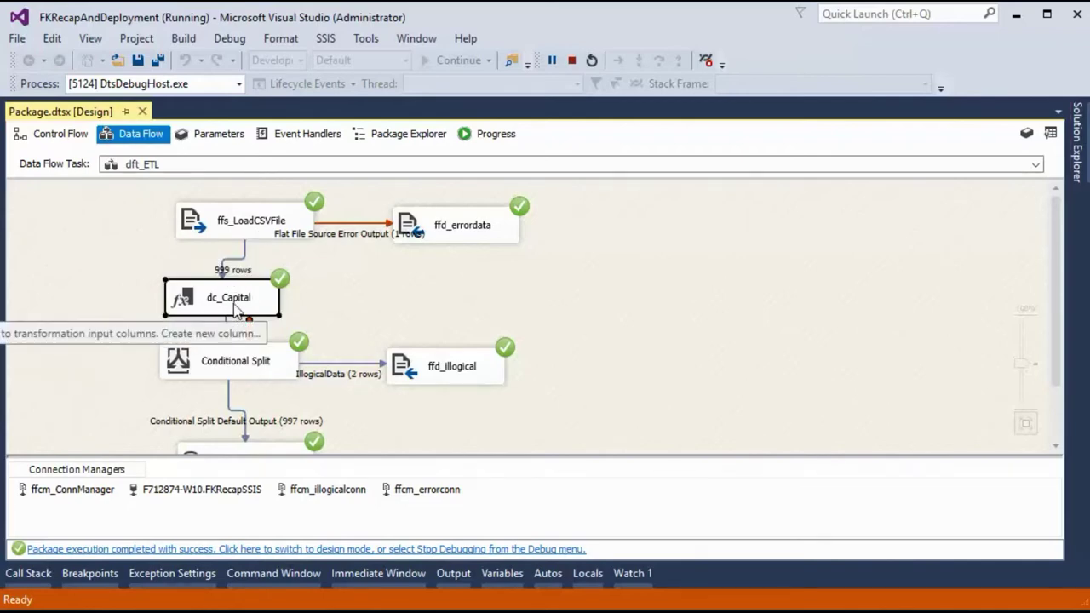
scroll(219, 319, down, 1)
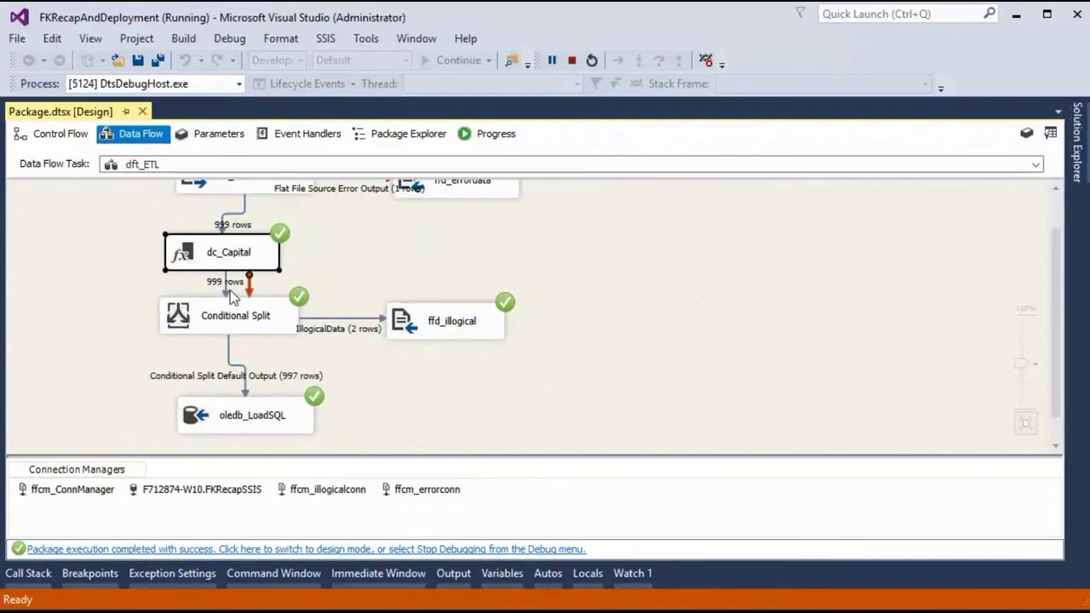
click(235, 318)
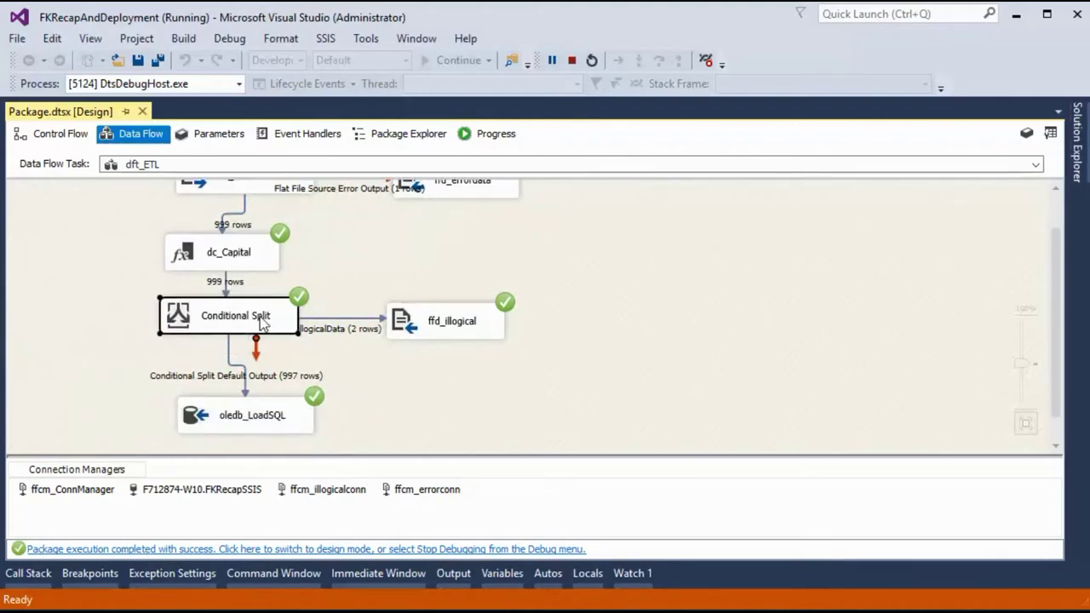
click(423, 327)
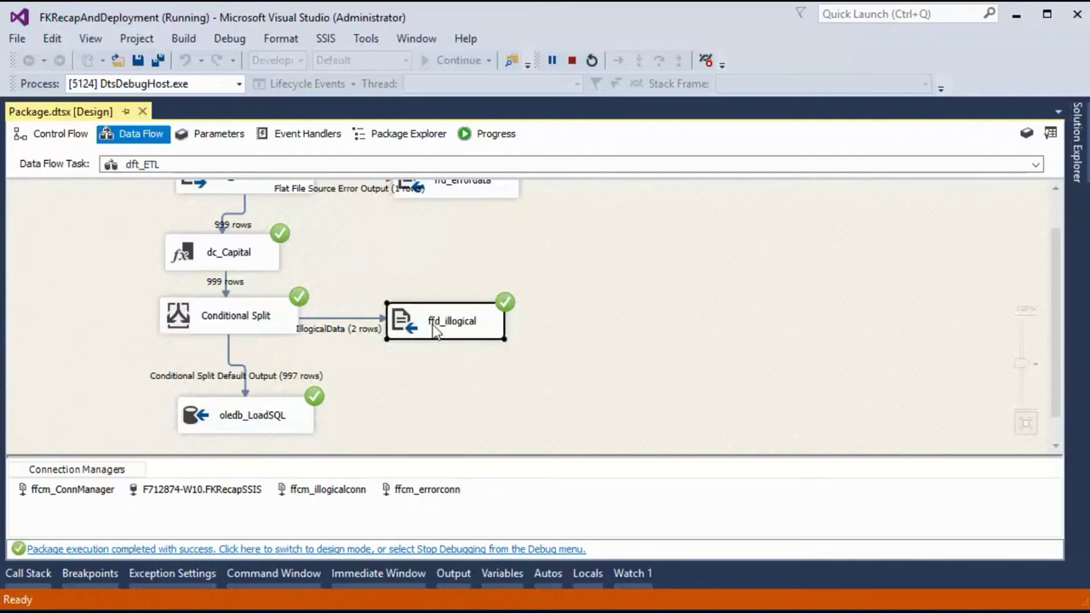
click(274, 424)
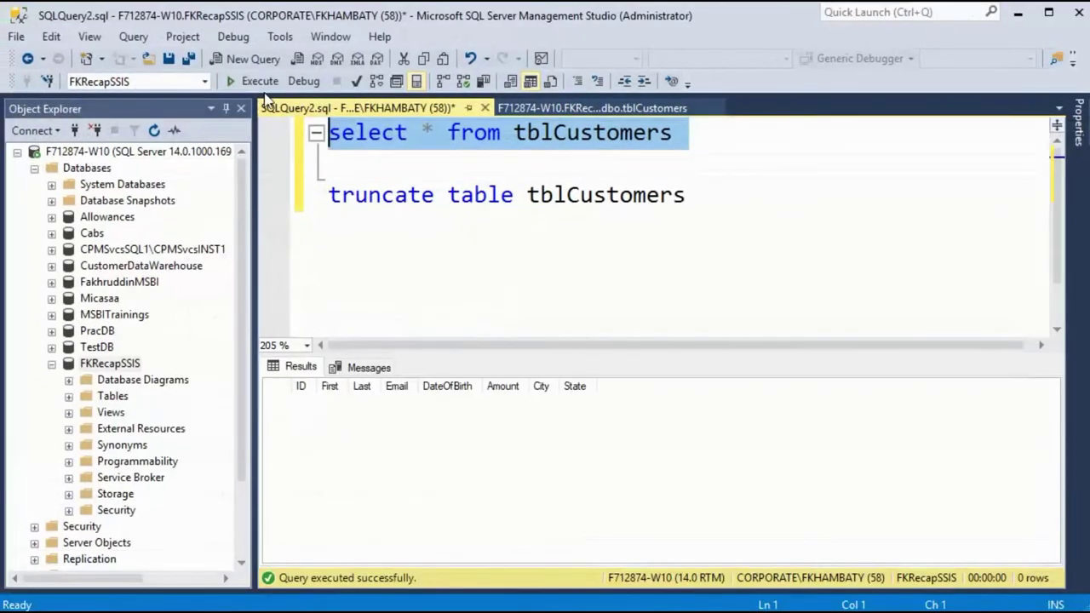
Run the select query on tblCustomers in SQL Server Management Studio and check the case of the First and Last values
key(F5)
click(353, 404)
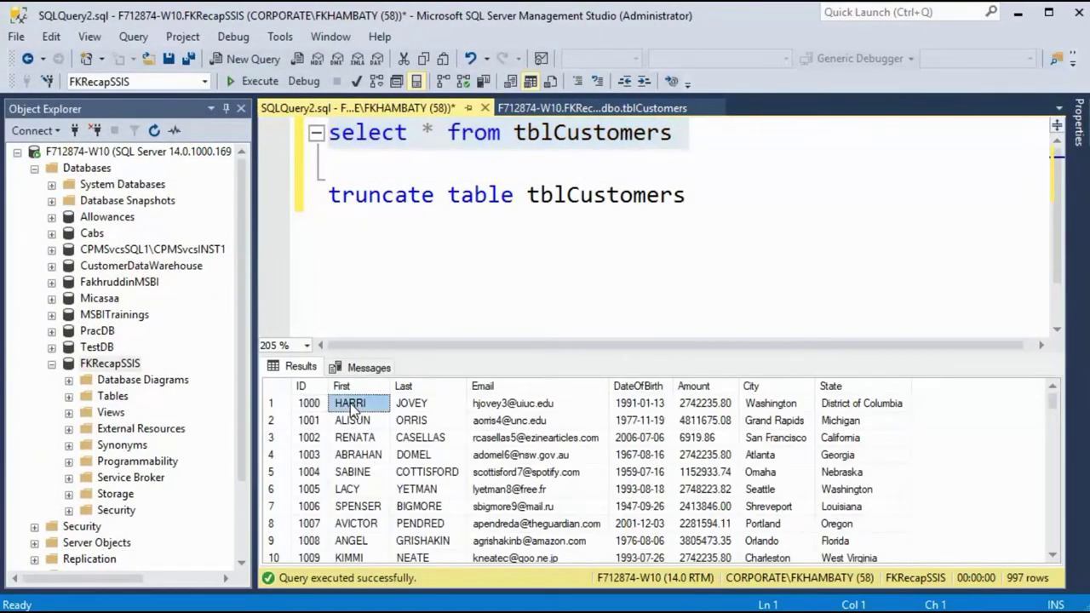
click(416, 405)
click(227, 109)
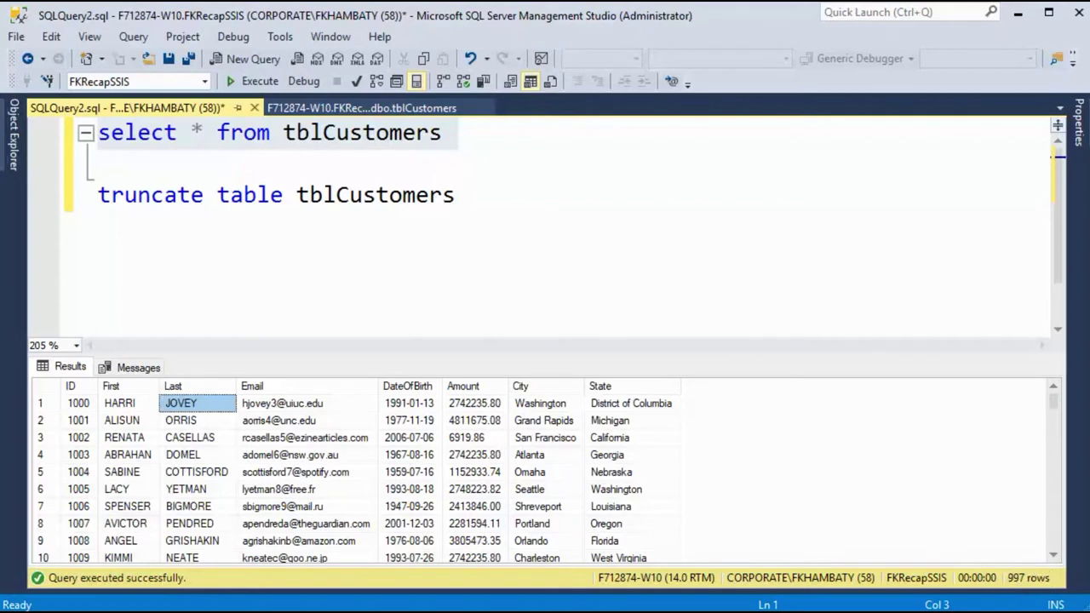
Return to Visual Studio past the open Customers.csv and stop debugging the package
key(alt+Tab)
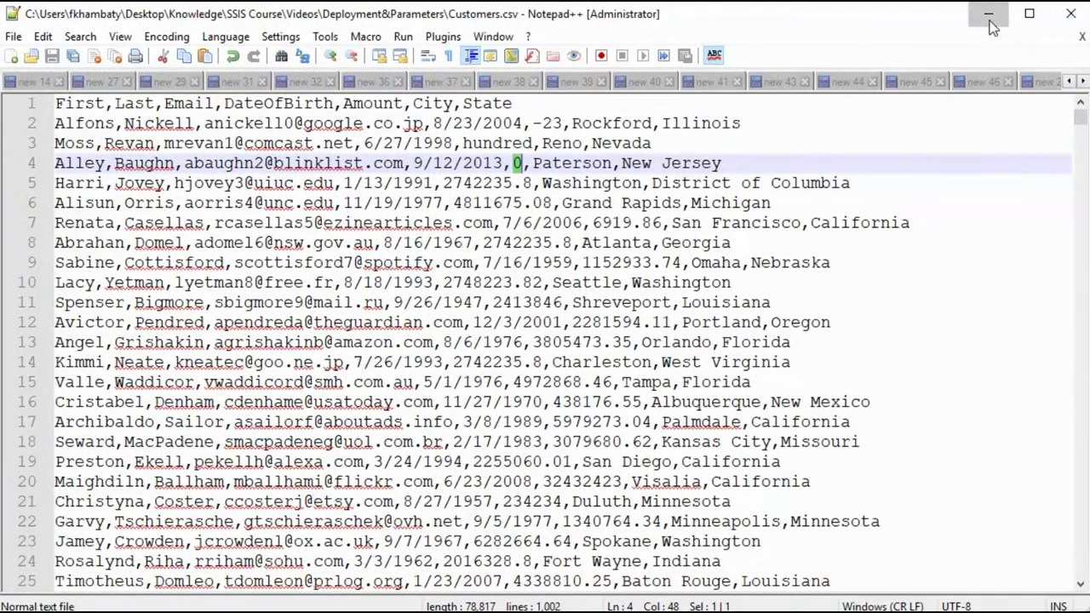
click(1019, 13)
click(1020, 16)
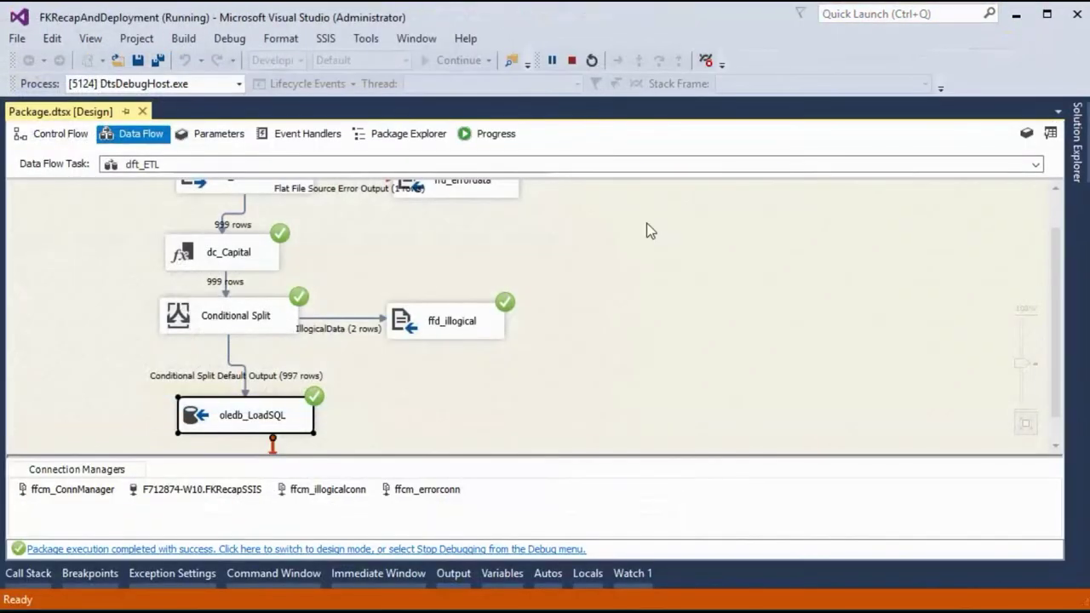
click(573, 59)
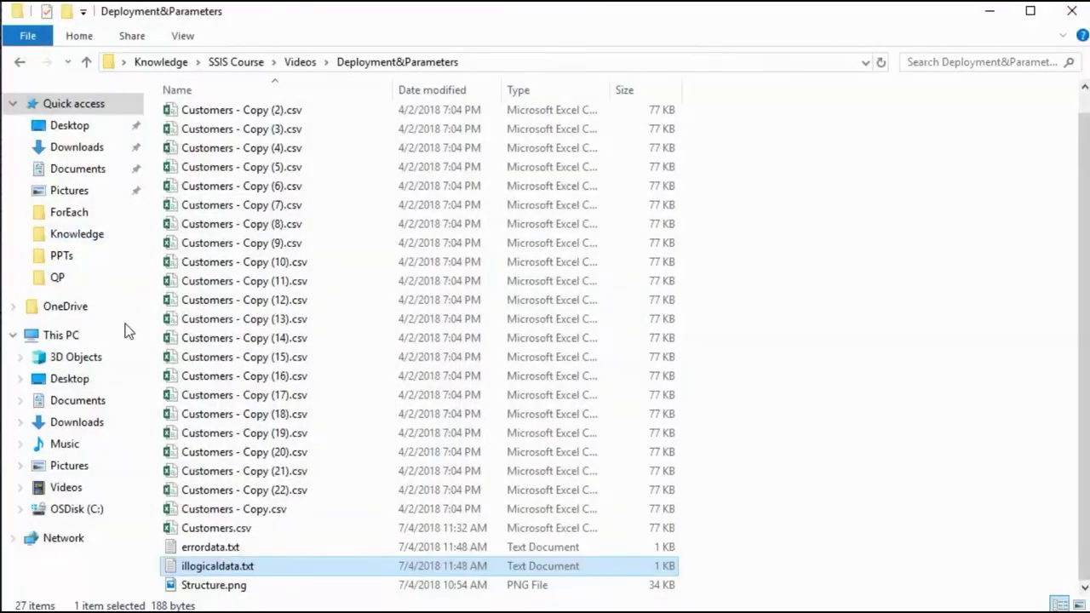
Look over the Customers copies from Copy (2) to Customers - Copy.csv in the Deployment&Parameters folder and return to the data flow
click(224, 210)
scroll(261, 480, up, 1)
click(258, 137)
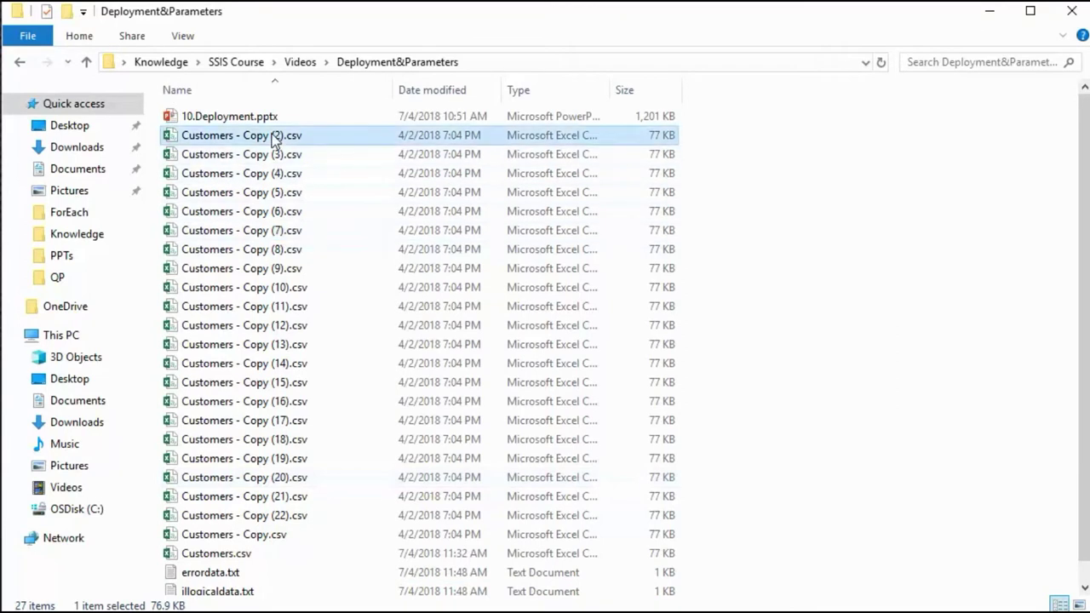
click(281, 534)
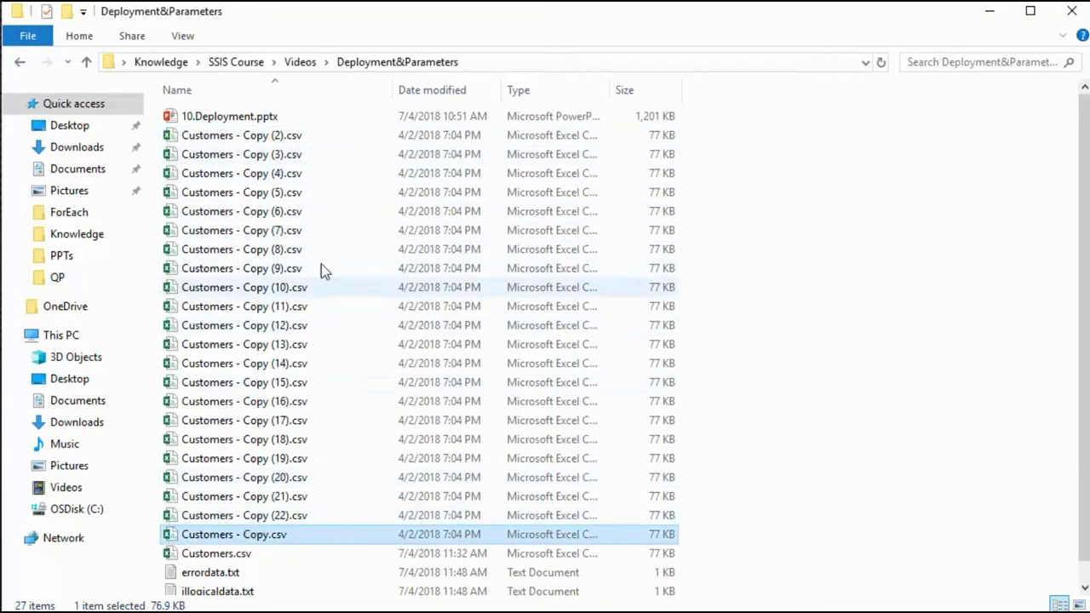
click(990, 11)
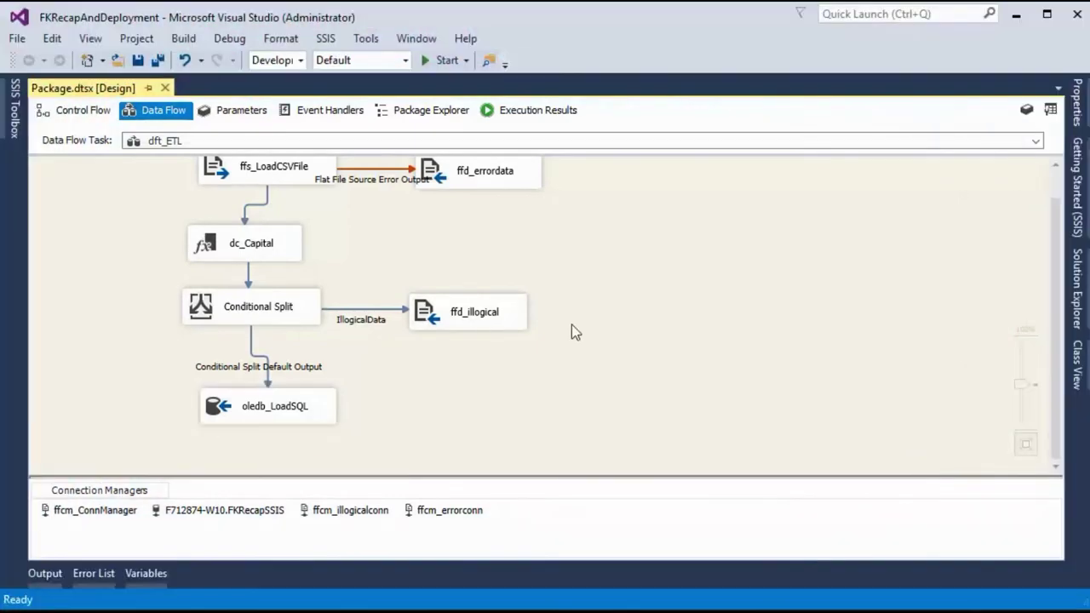
scroll(426, 255, up, 1)
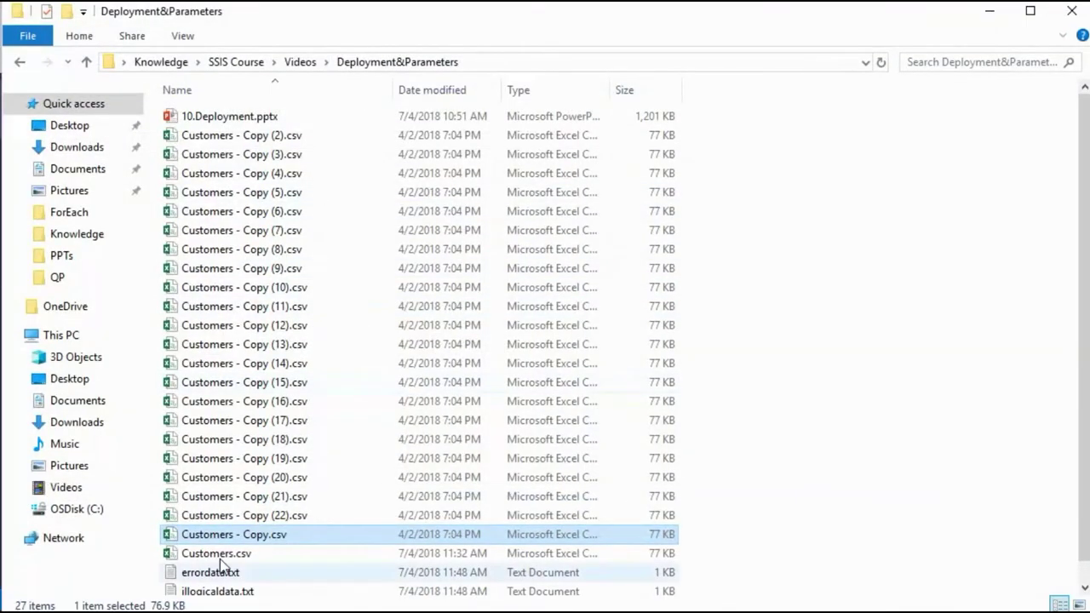
Select all files from Customers.csv up to Customers - Copy (2).csv in File Explorer and return to Visual Studio
click(215, 553)
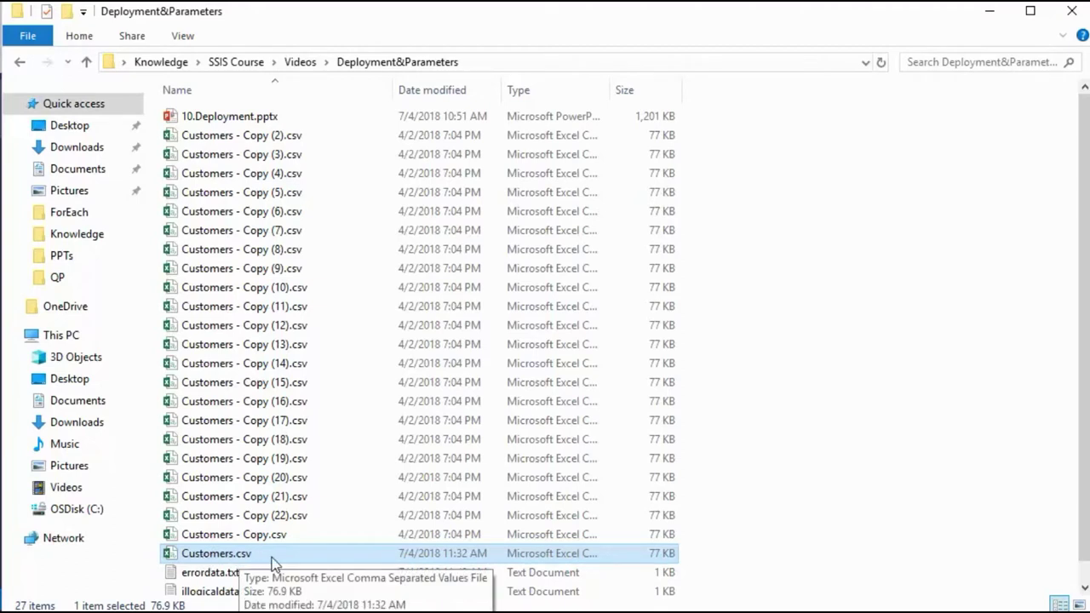
shift+click(209, 137)
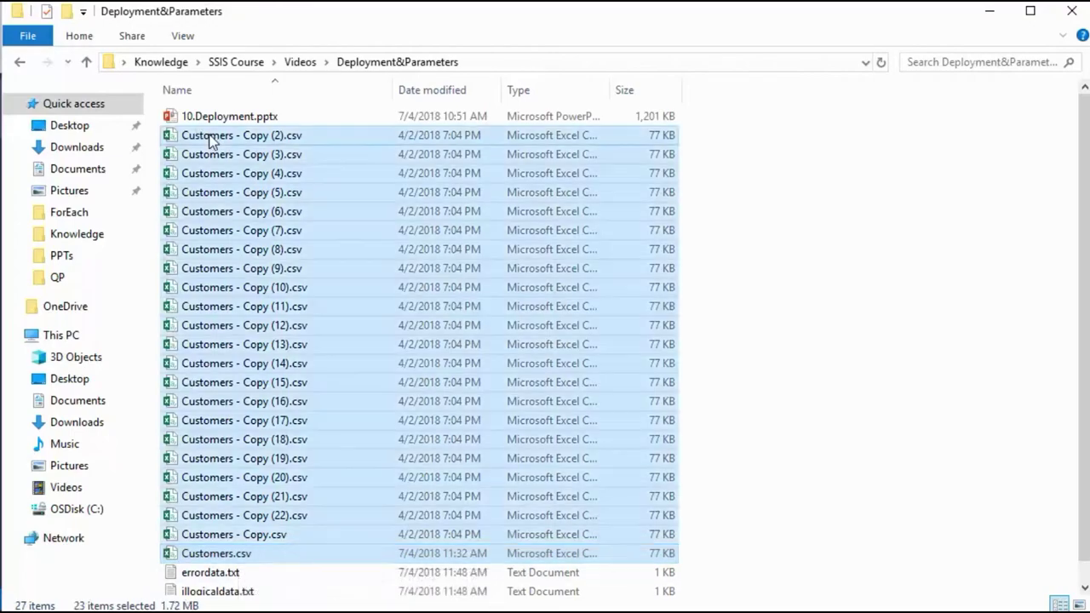
click(990, 11)
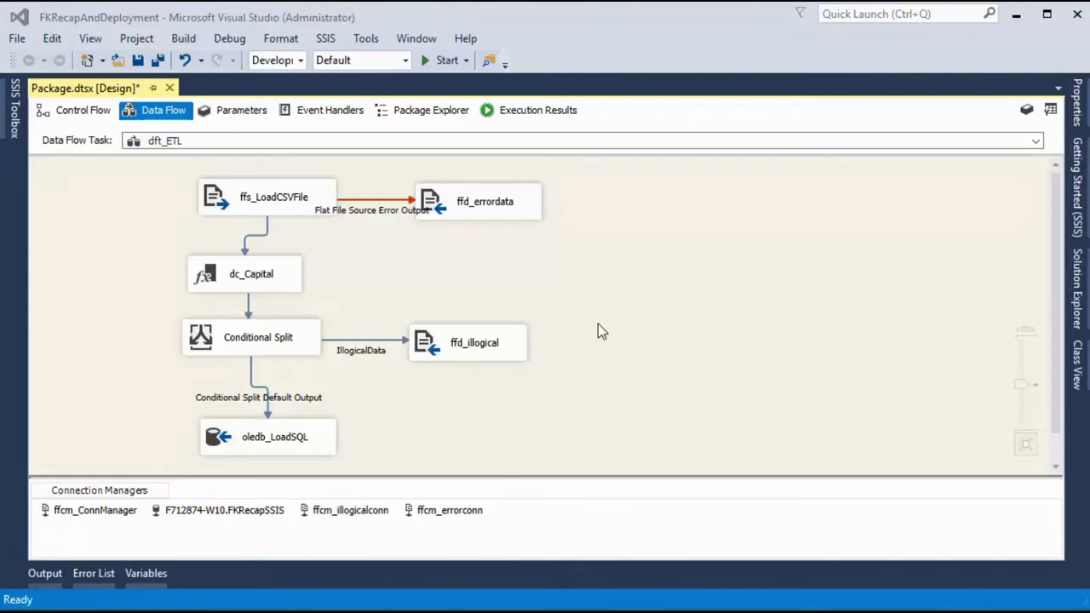
Display the package's control flow and clear the CSV file selection in the Deployment&Parameters folder
click(84, 111)
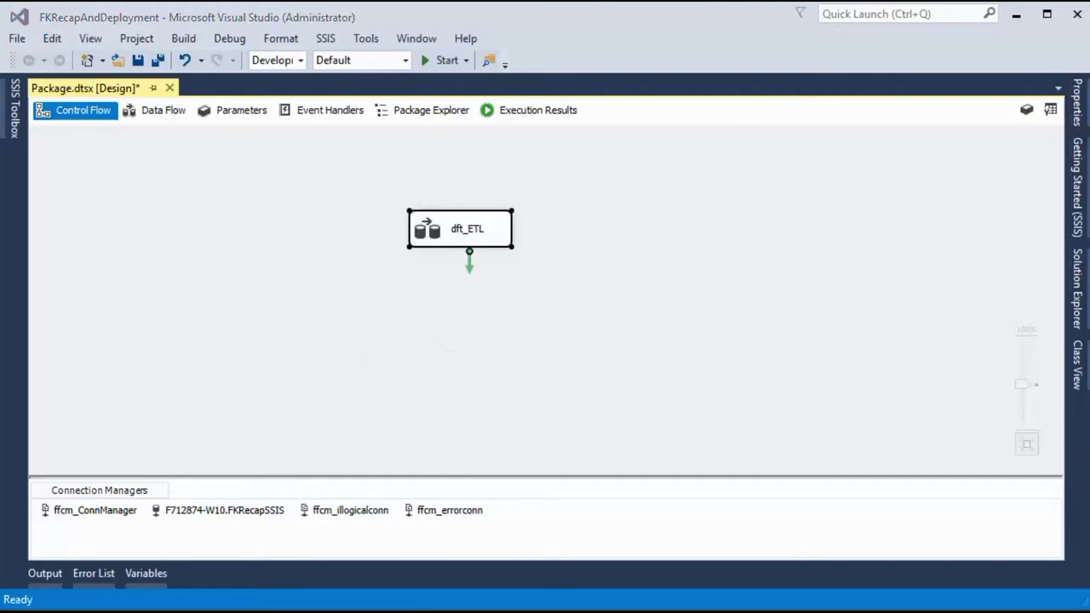
key(alt+Tab)
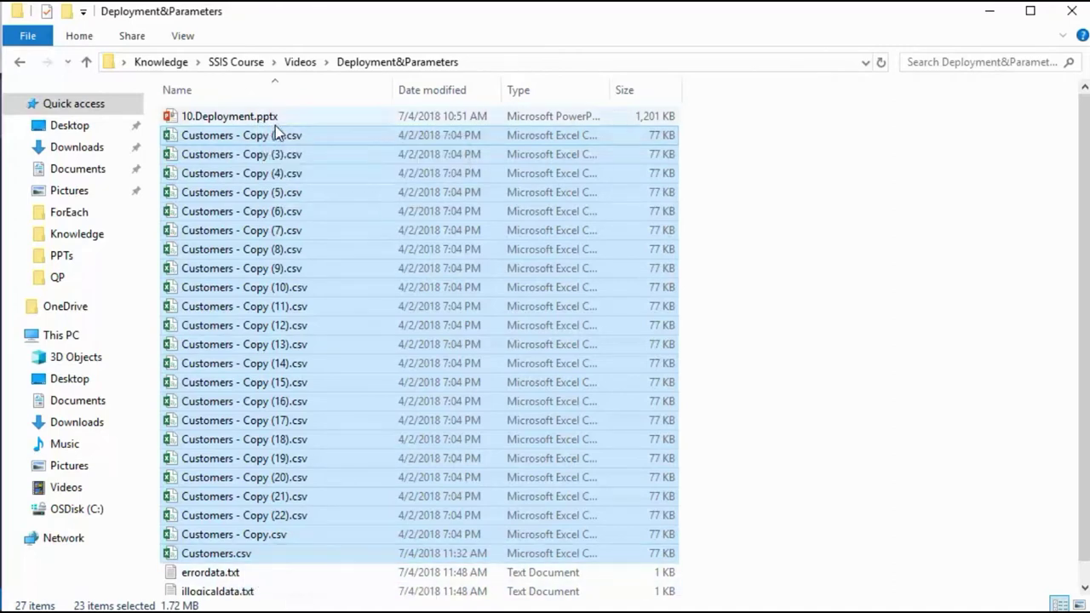
click(805, 306)
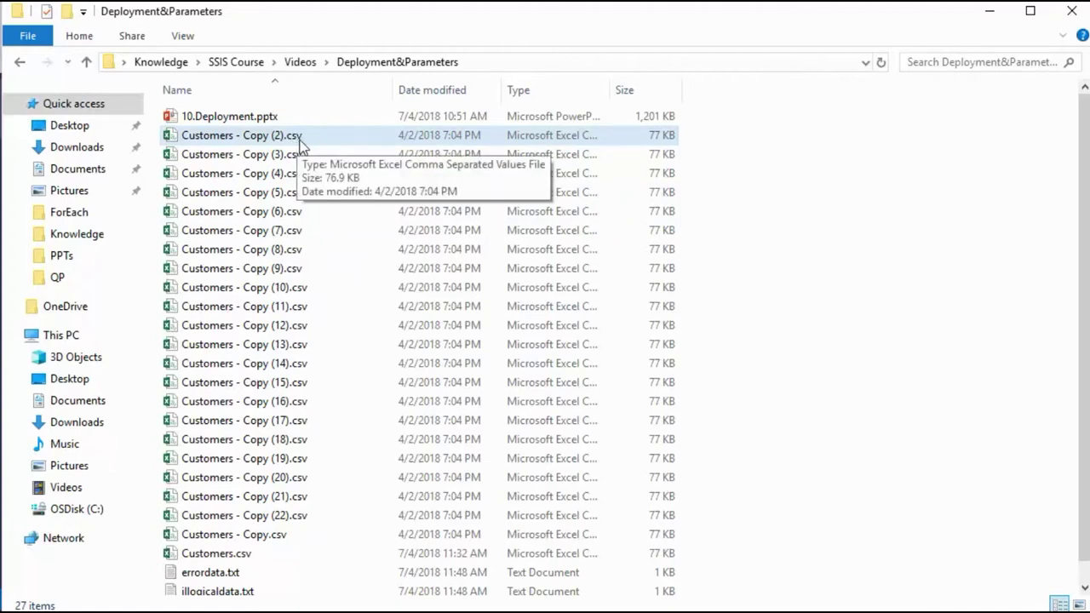
click(988, 12)
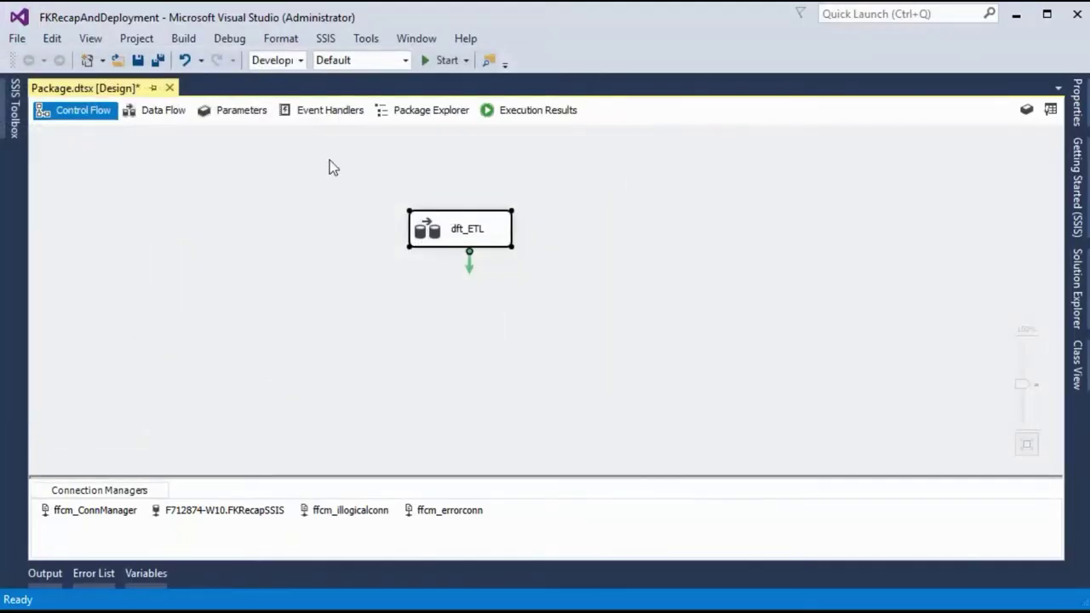
Compare the dft_ETL task in the control flow with its data flow, and recheck the list of Customers CSV files
double_click(462, 233)
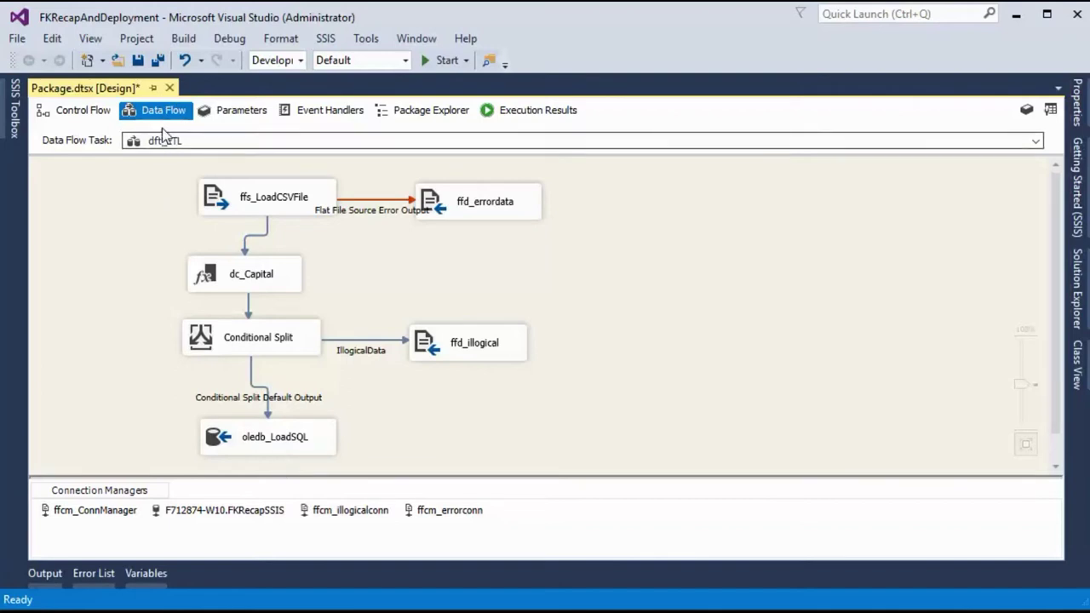
click(77, 115)
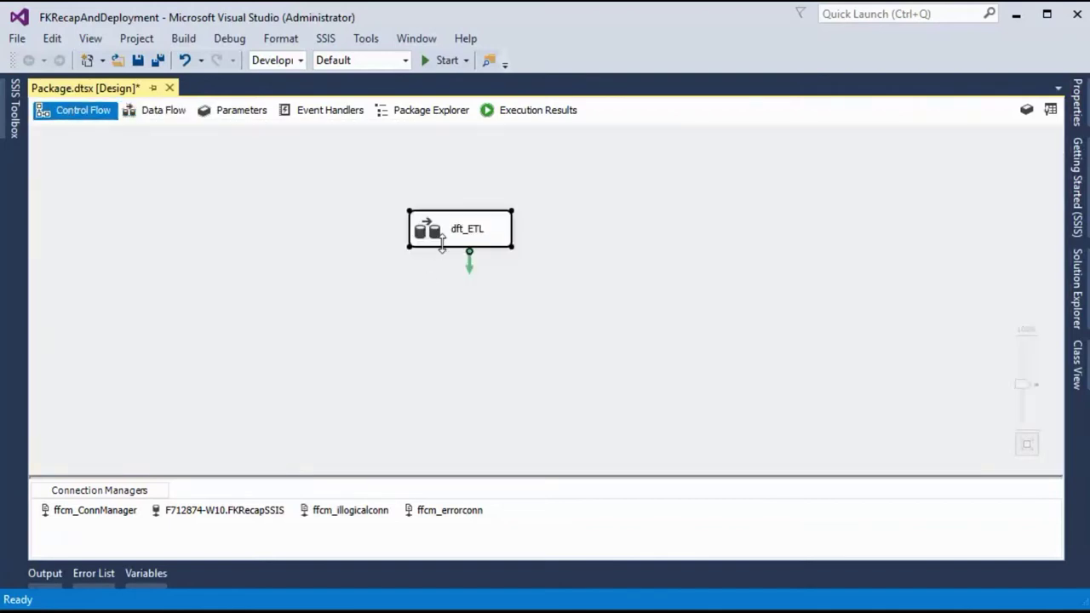
click(158, 111)
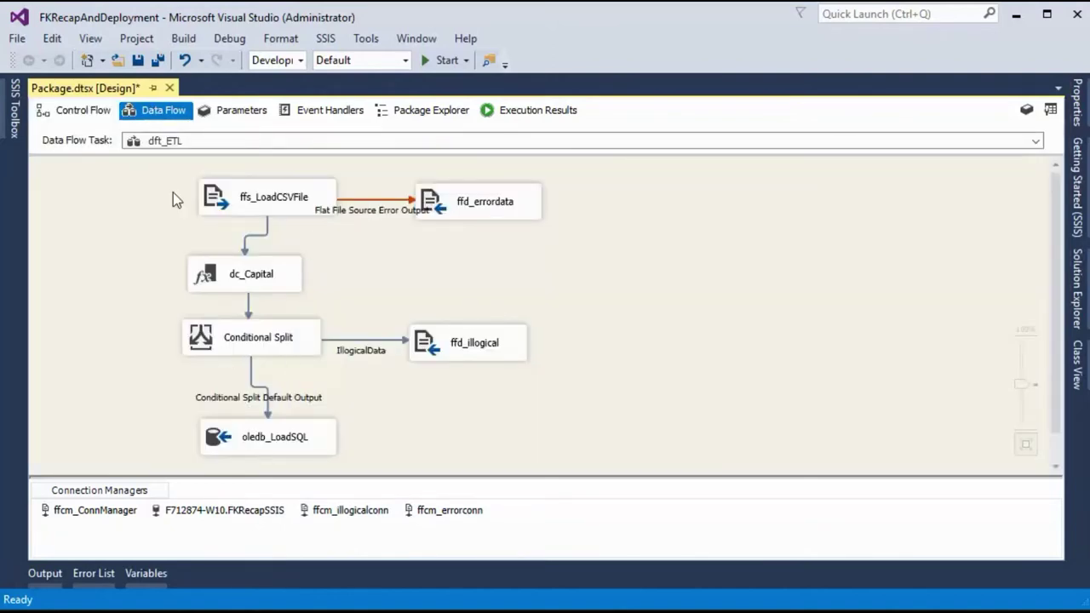
click(76, 110)
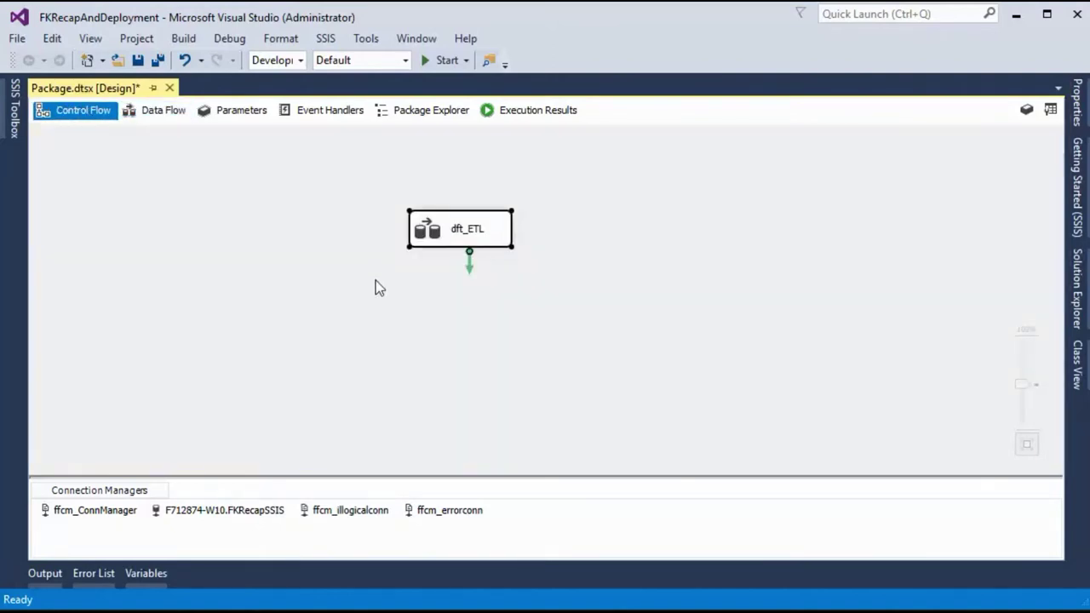
key(alt+Tab)
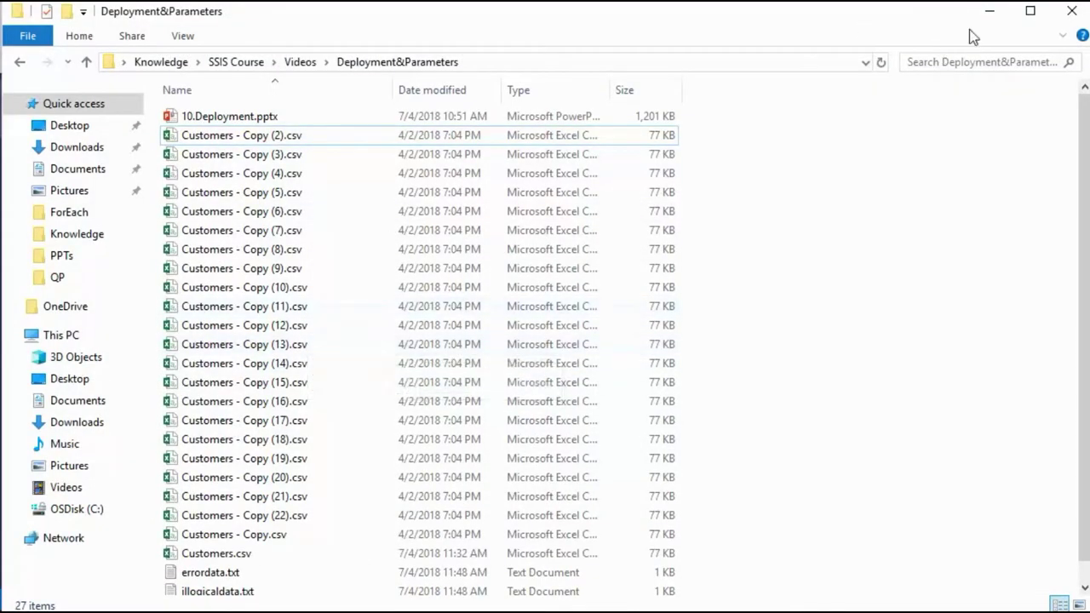
click(990, 12)
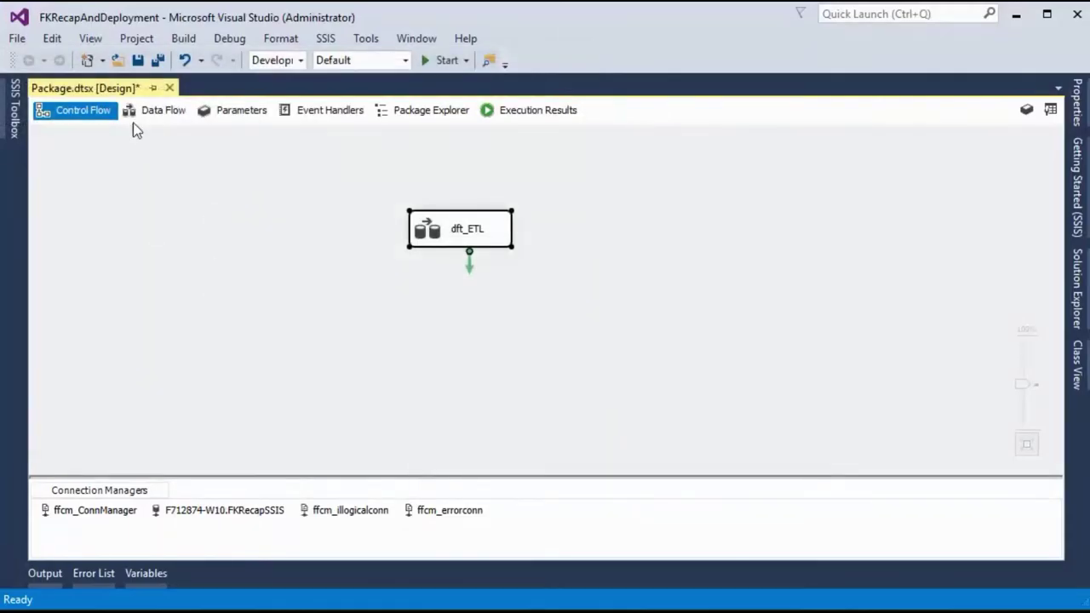
click(160, 113)
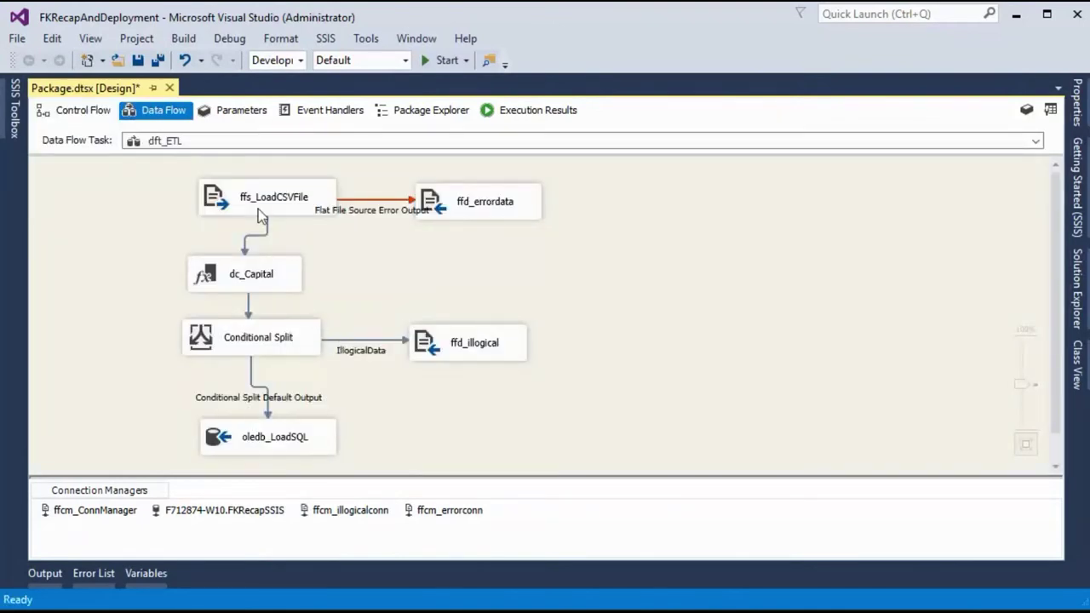
Inspect the options available for the ffcm_ConnManager connection and the ffs_LoadCSVFile source without changing them
click(93, 510)
right_click(94, 510)
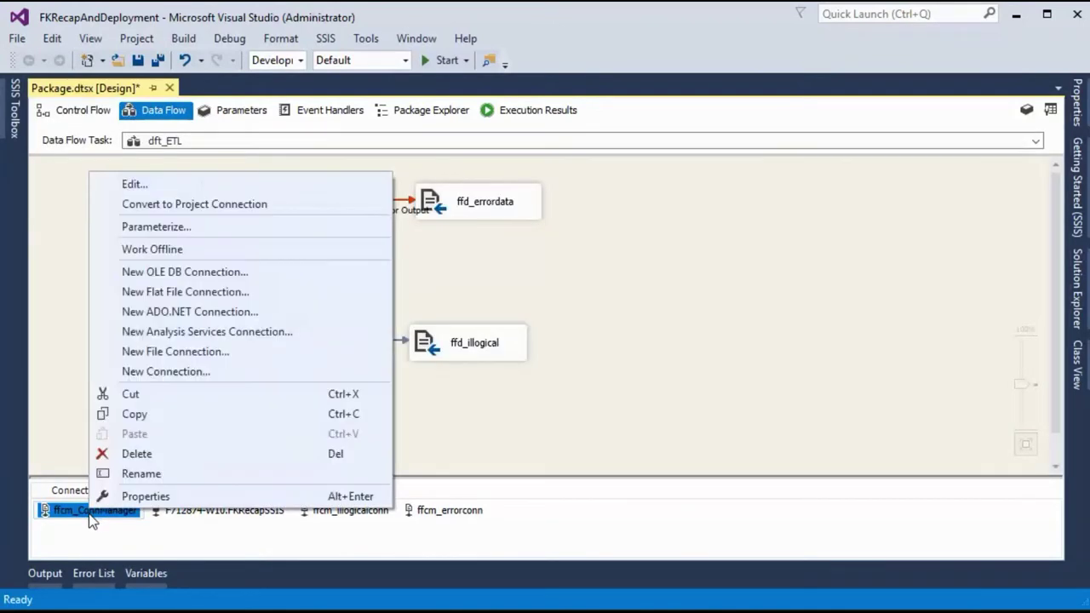
click(594, 333)
click(273, 201)
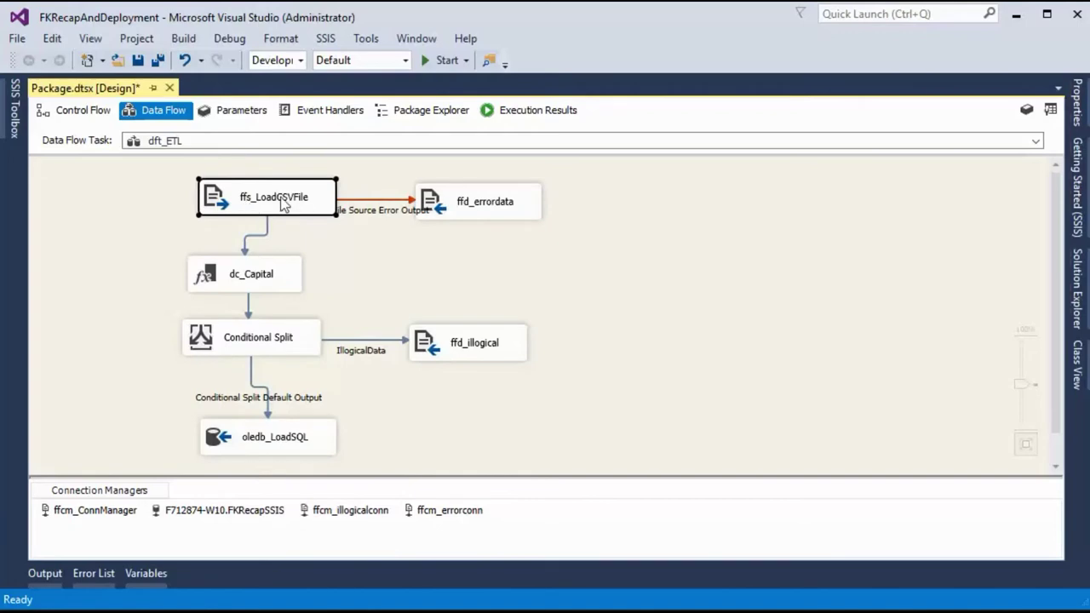
right_click(103, 518)
key(Escape)
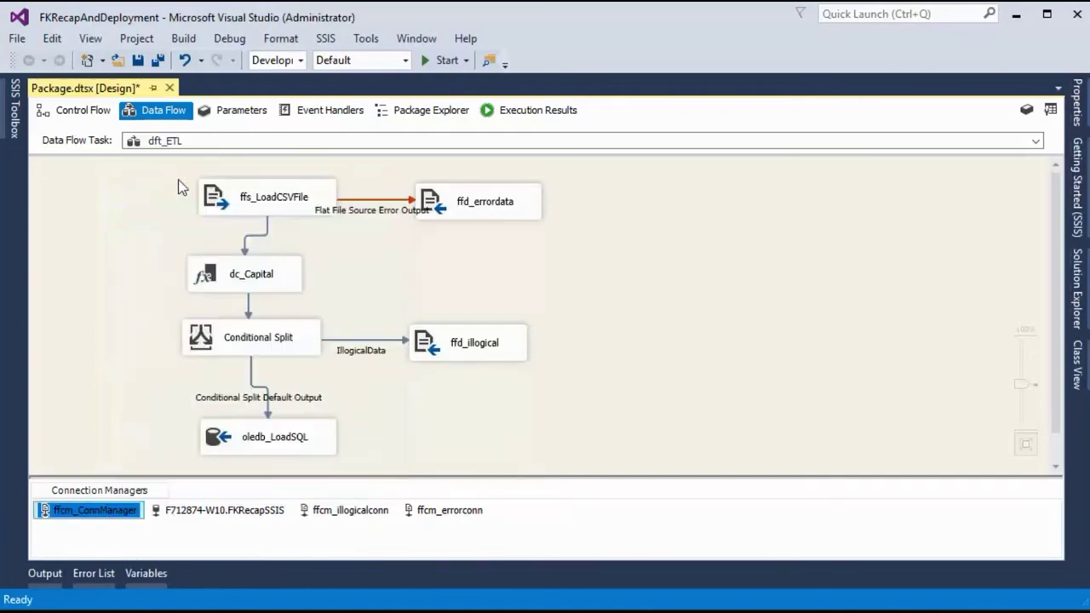
Inspect the Customers.csv file path in the ffcm_ConnManager connection's settings and leave the connection unchanged
key(Return)
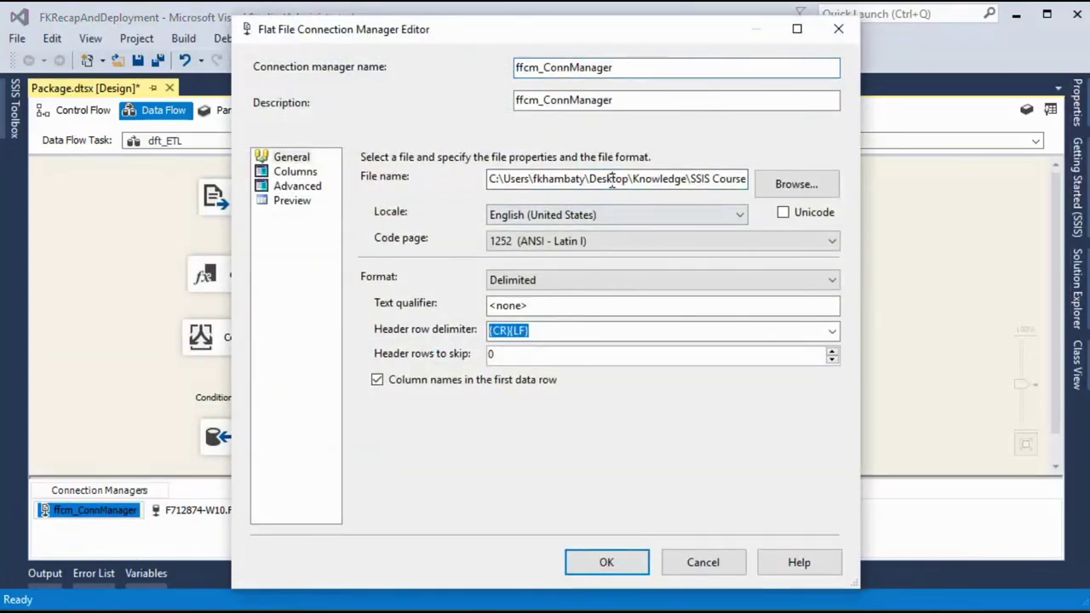
click(611, 181)
key(End)
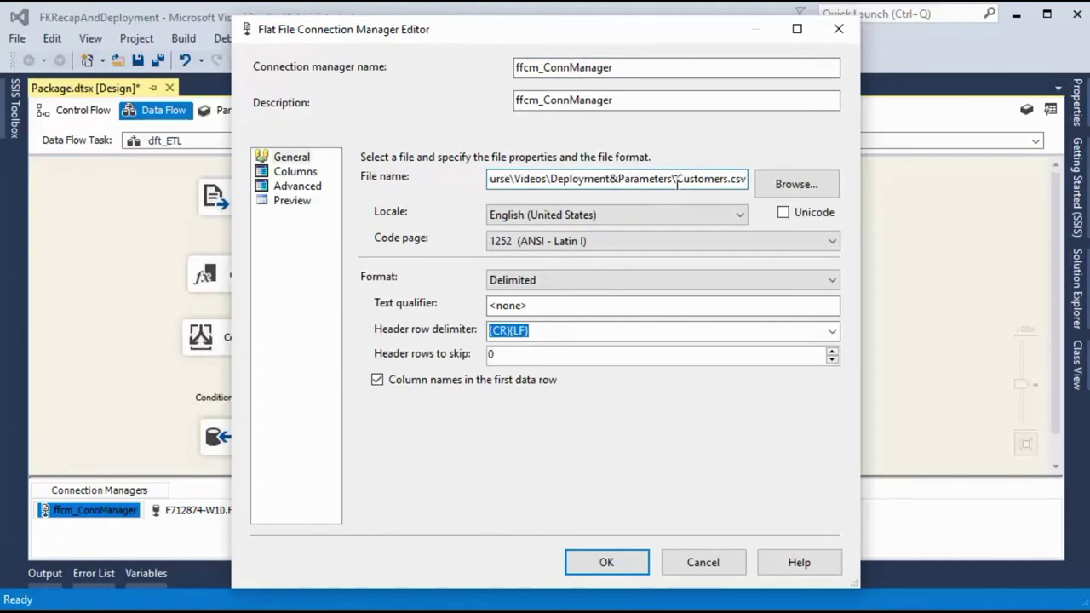
drag(677, 179, 771, 183)
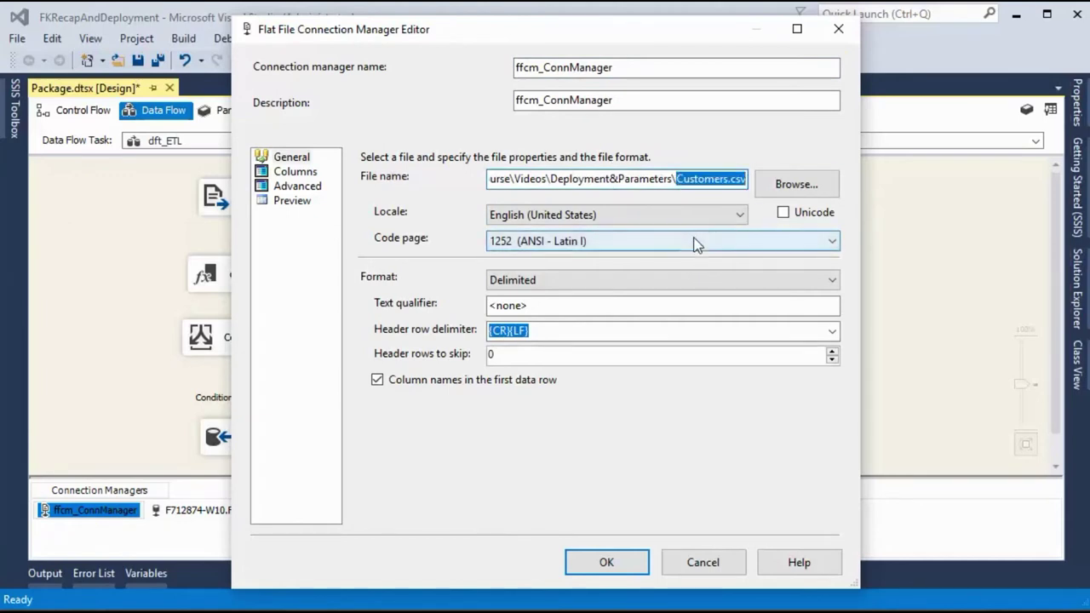
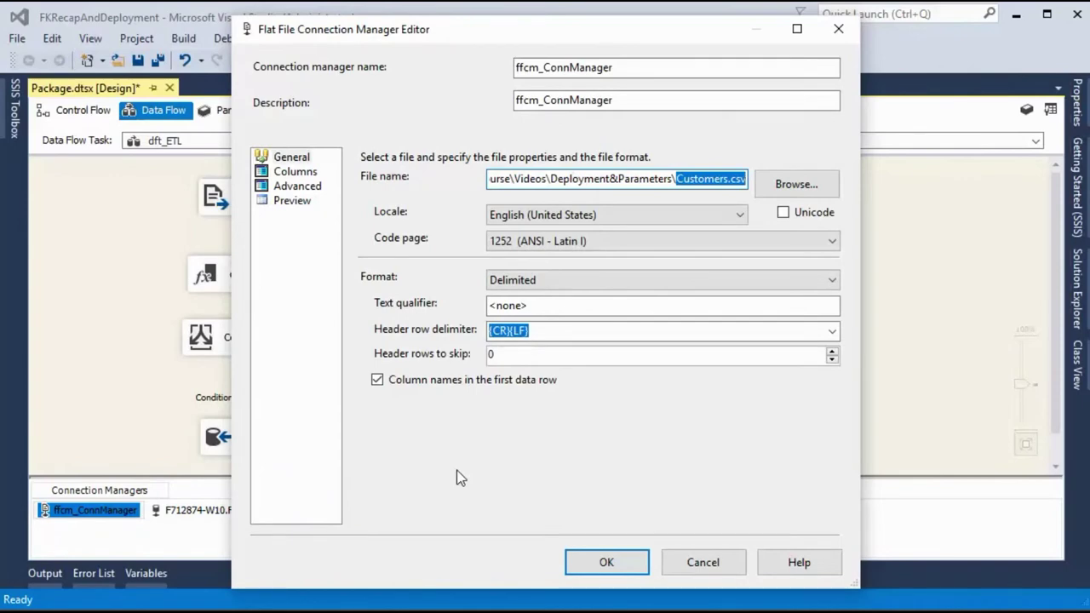
click(705, 565)
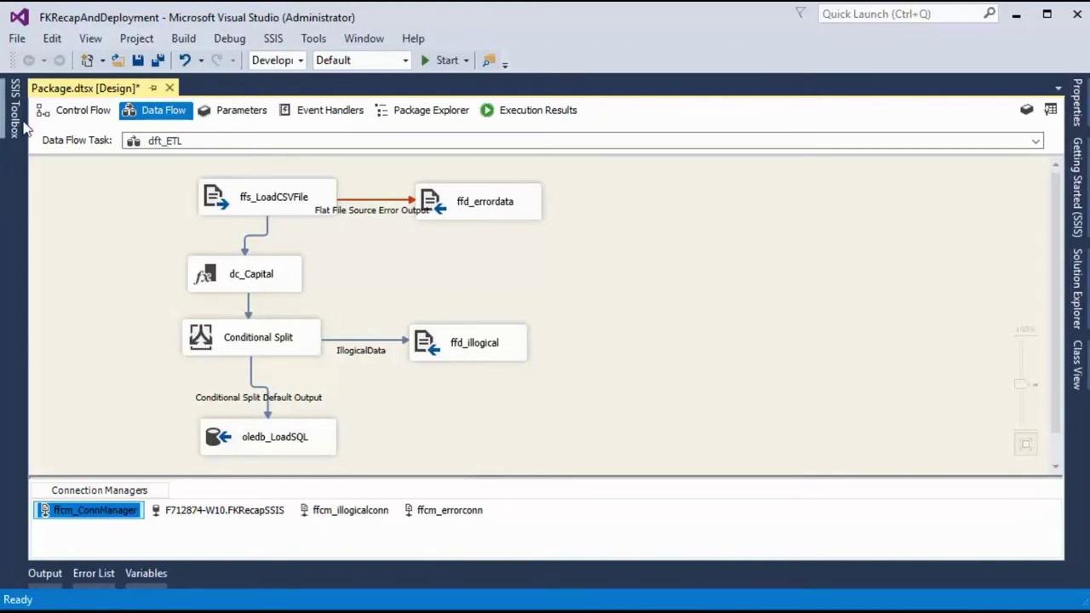
Add a package-scoped variable named FKFileVariable from the package's control flow
click(79, 110)
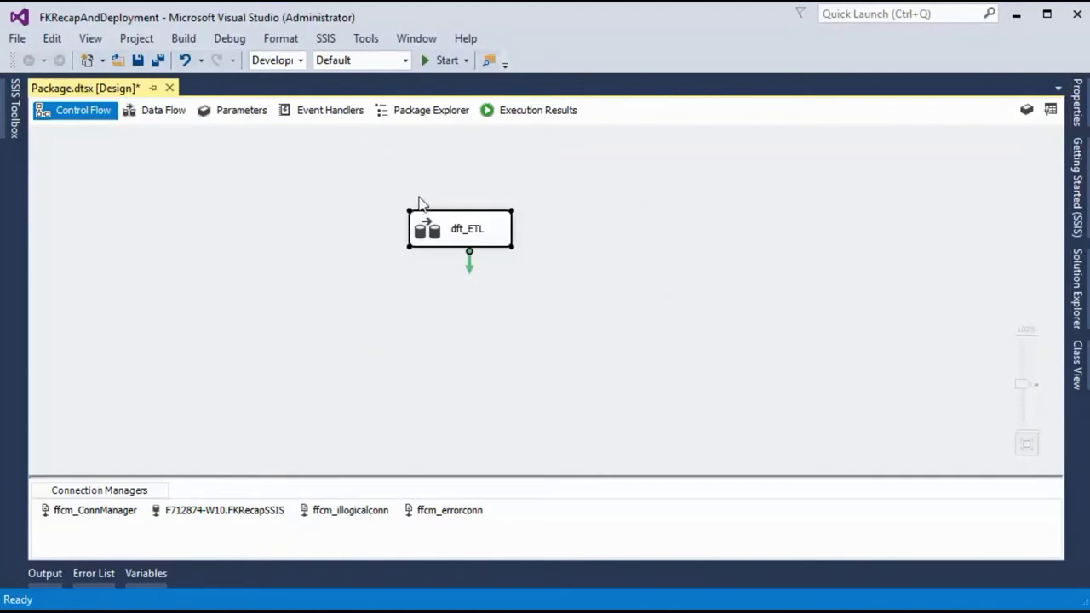
right_click(704, 225)
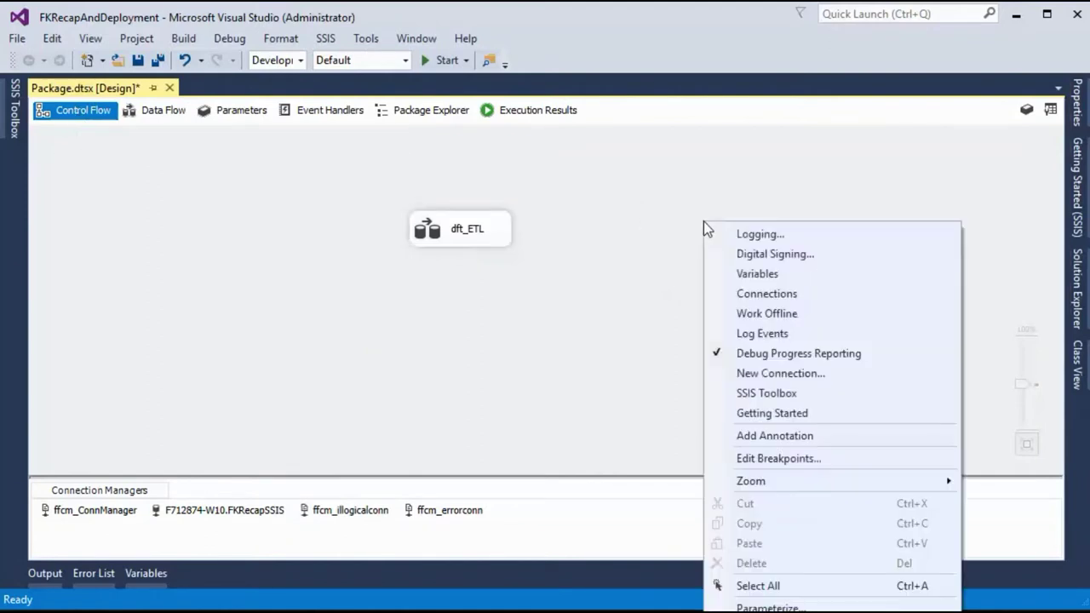
click(757, 274)
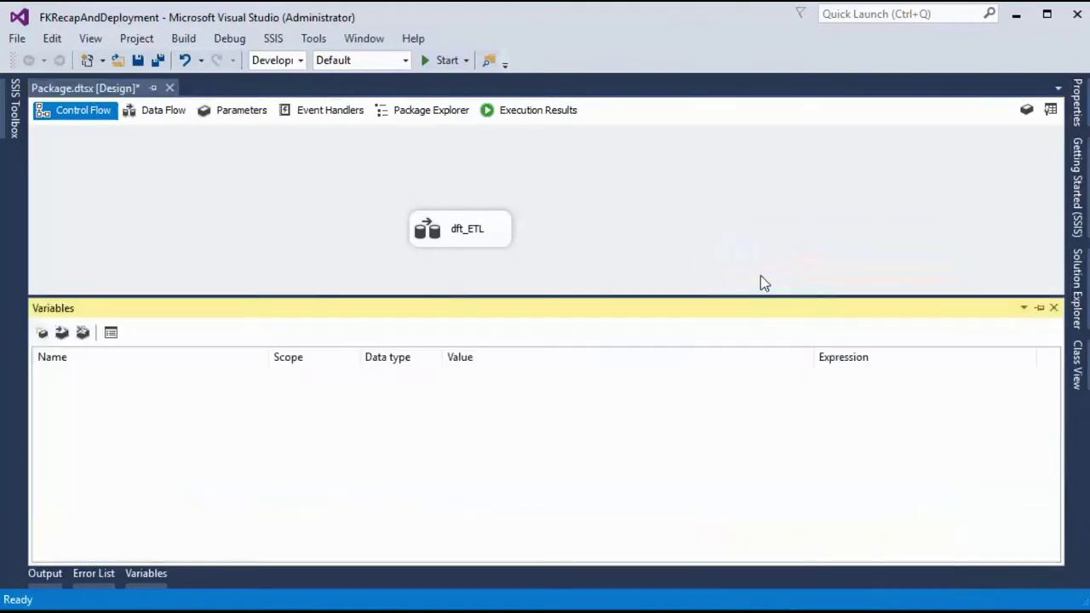
click(42, 333)
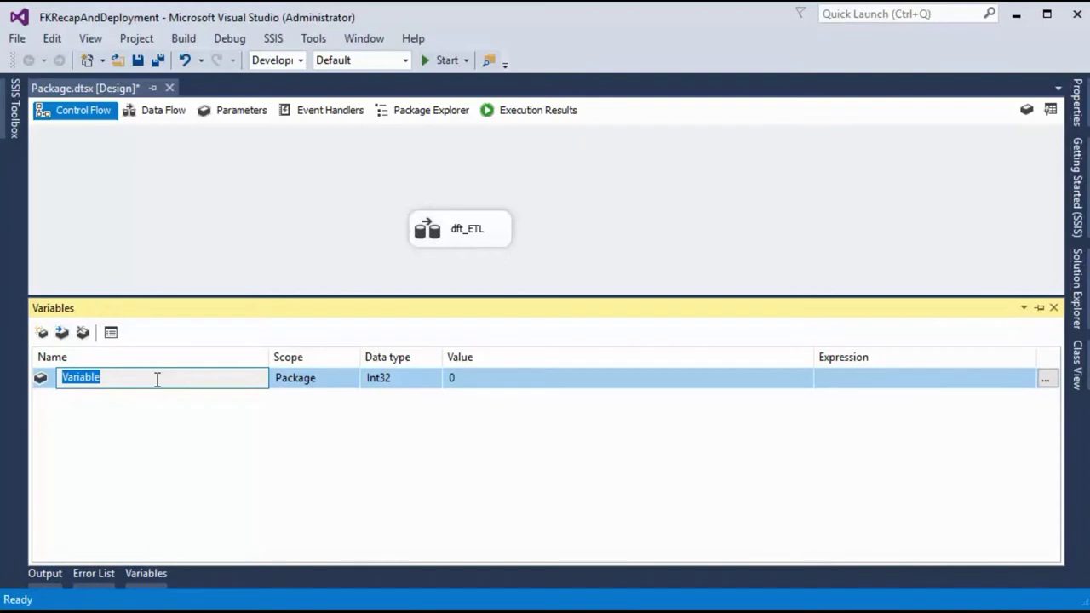
text(Filevaria)
key(ctrl+a)
text(FKFileVariable)
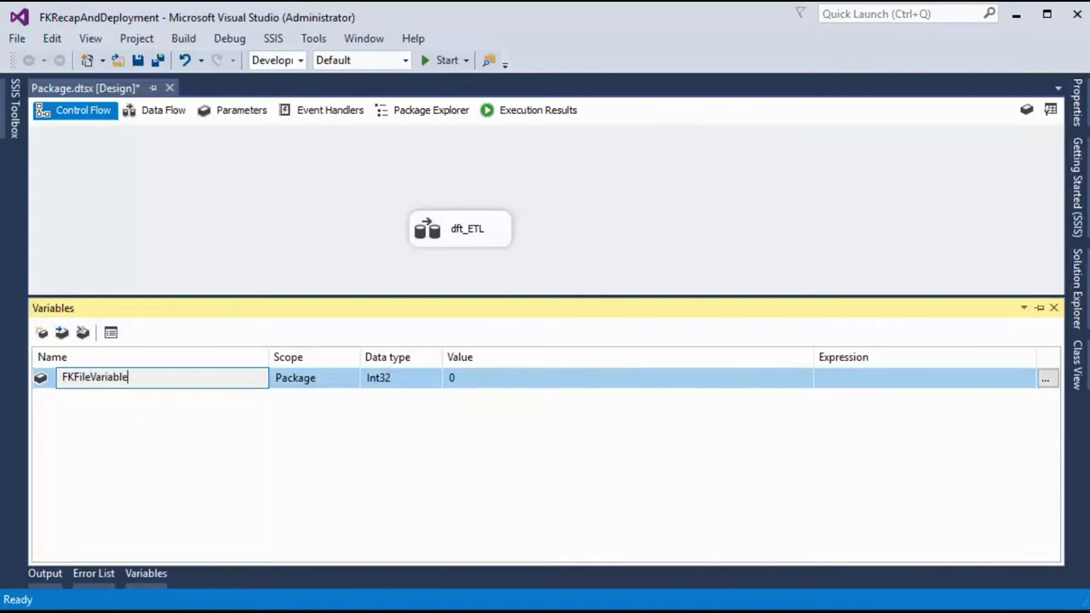
Set the data type of FKFileVariable to String and return to the control flow canvas
click(412, 380)
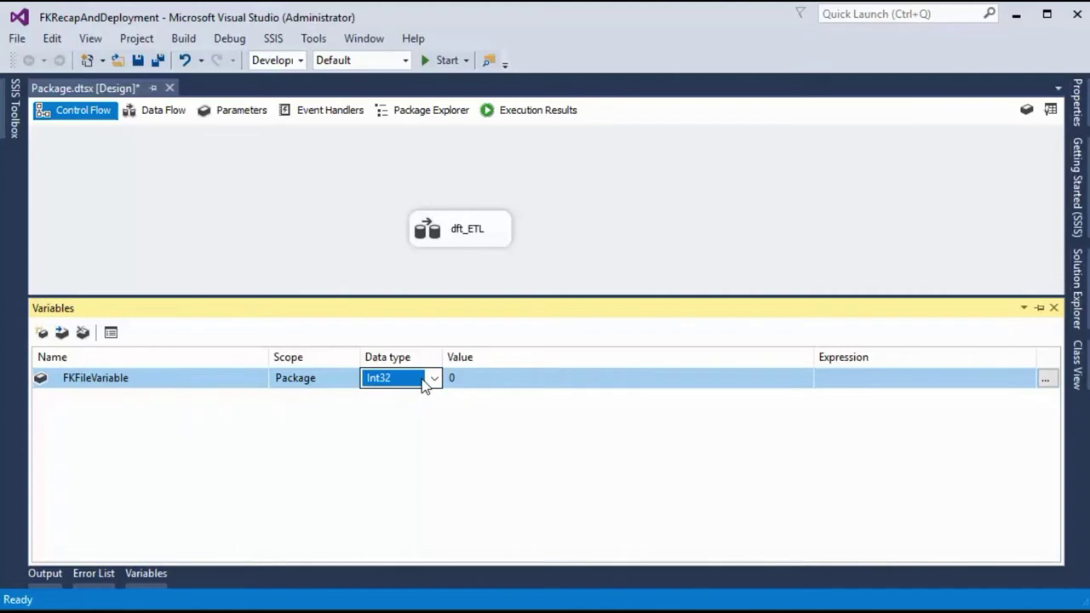
click(428, 380)
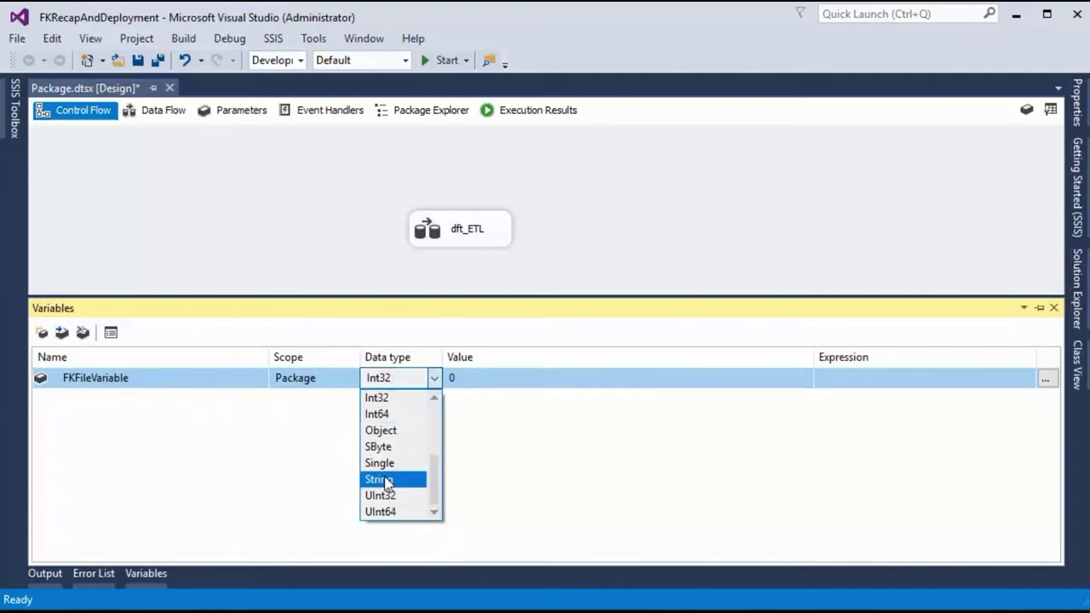
click(379, 480)
click(651, 248)
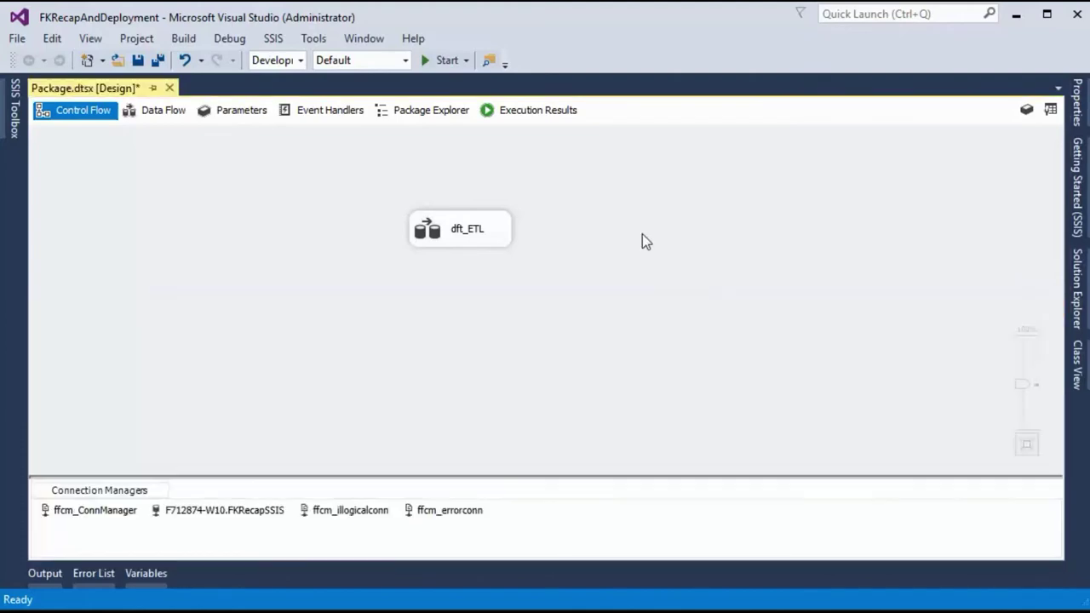
Move the dft_ETL task further right on the control flow canvas and review the ffs_LoadCSVFile source in its data flow
click(523, 335)
drag(475, 239, 570, 248)
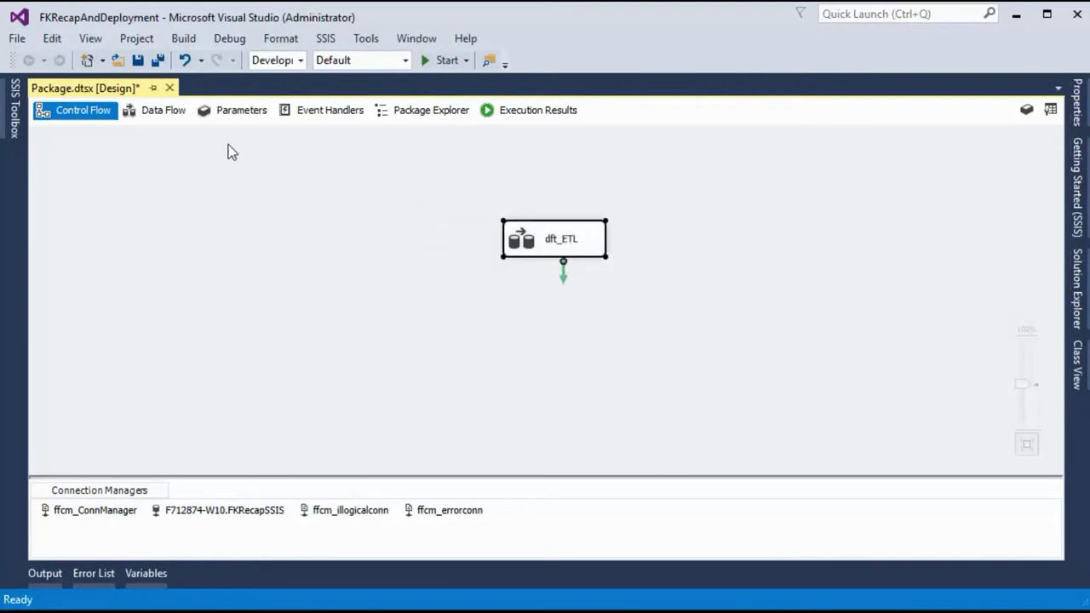
click(170, 110)
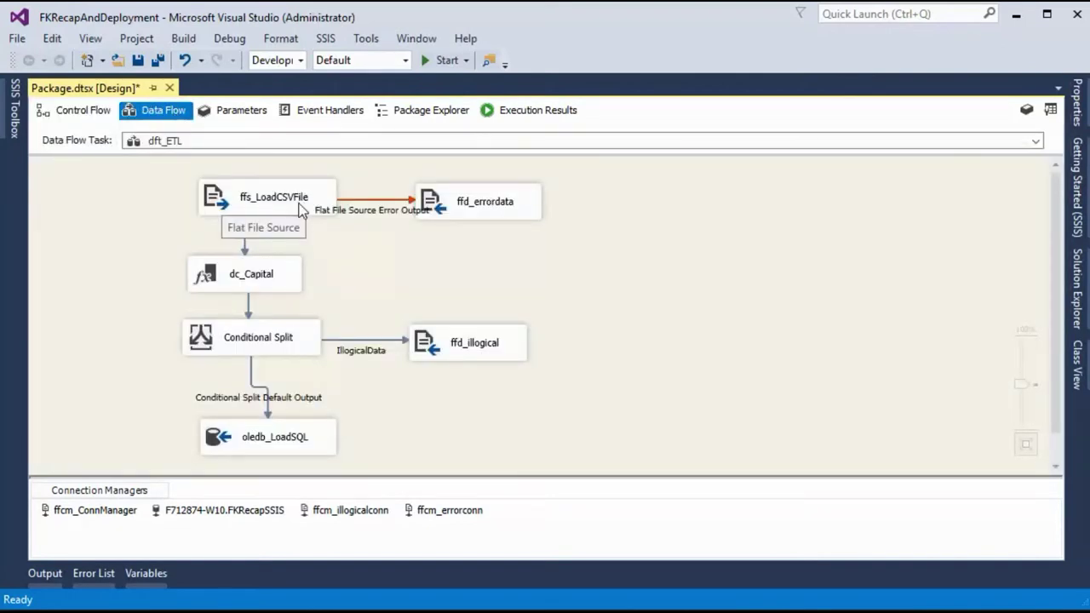
click(78, 115)
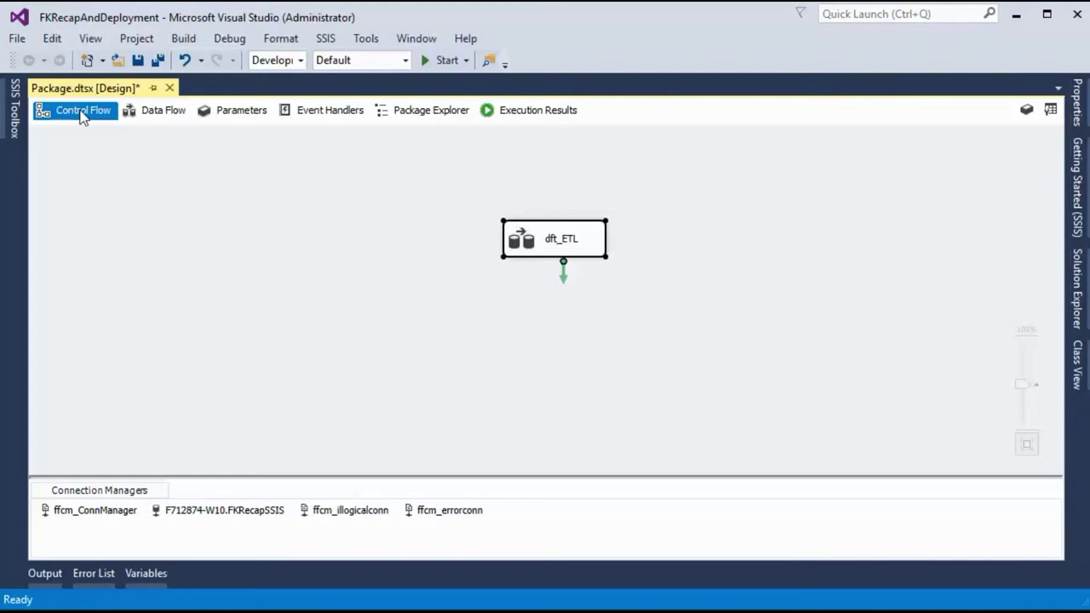
Add a Foreach Loop Container to the control flow beside dft_ETL and enlarge it
click(10, 132)
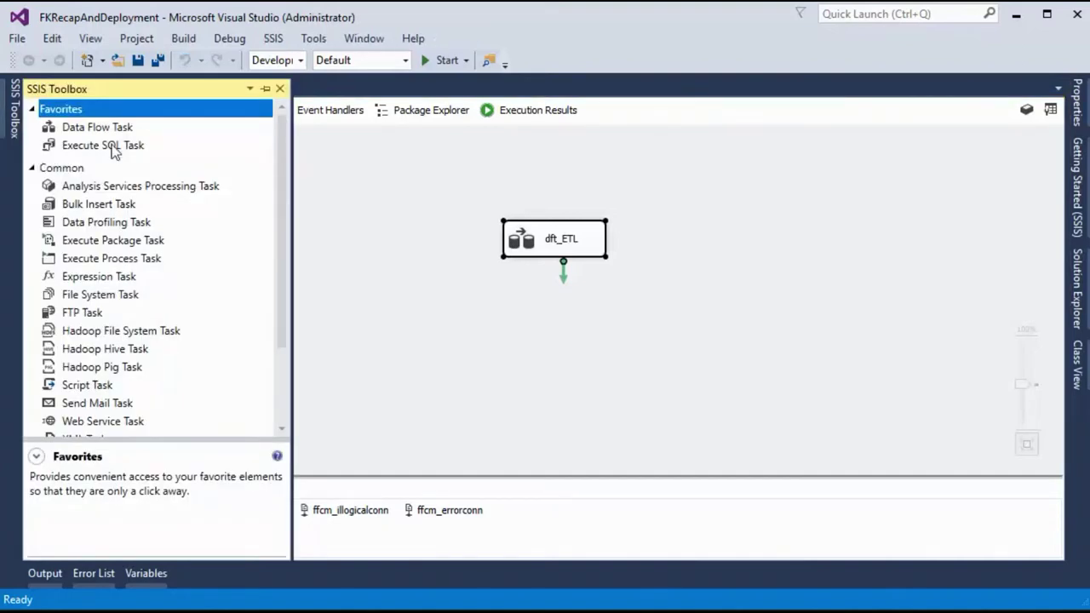
scroll(121, 389, down, 2)
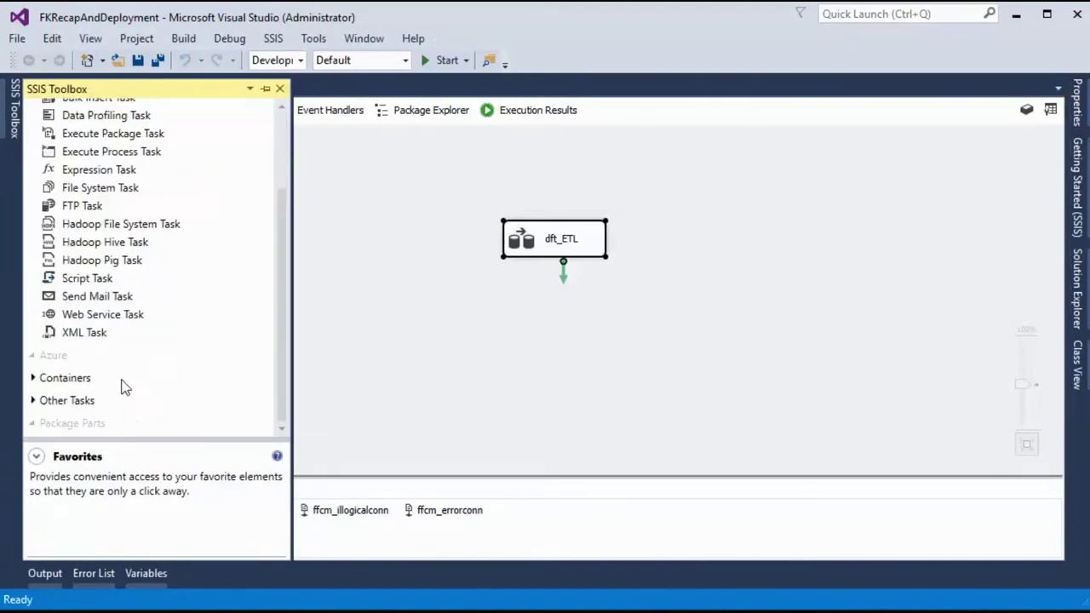
click(32, 378)
scroll(136, 399, down, 4)
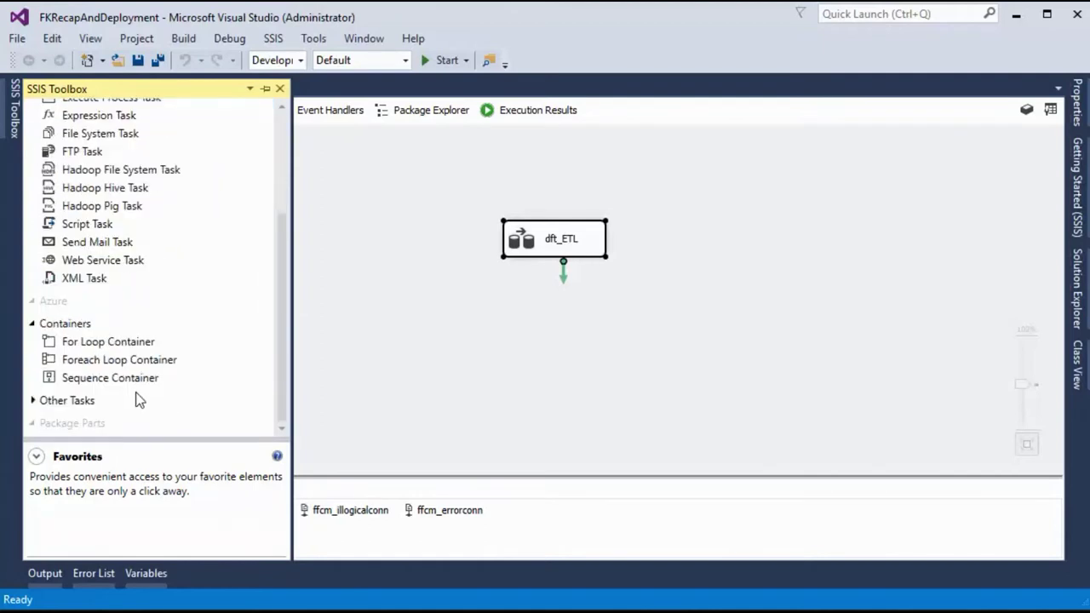
click(104, 361)
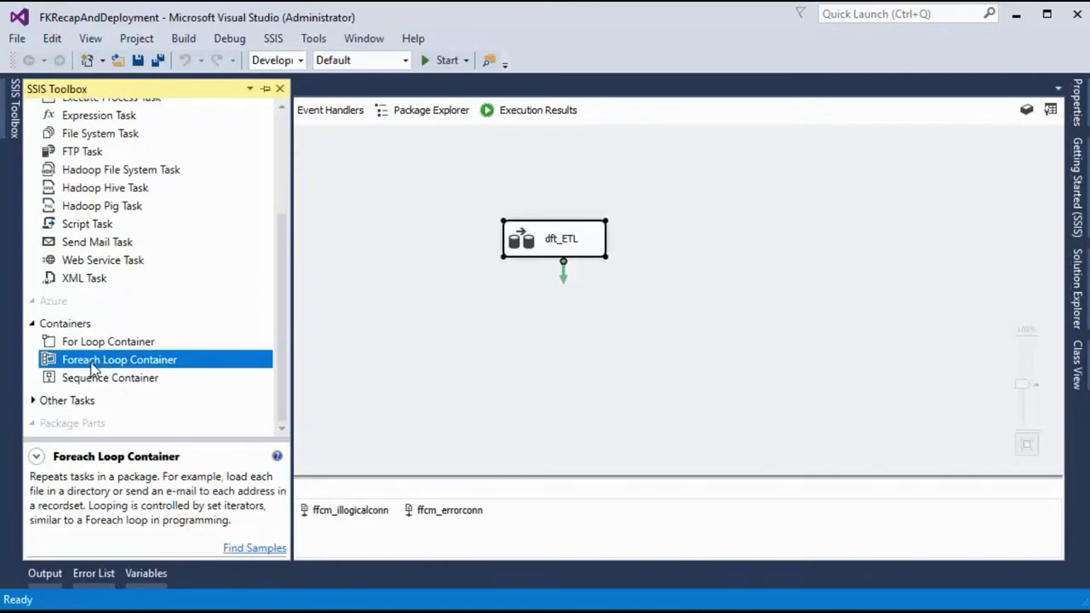
drag(96, 366, 305, 216)
drag(424, 288, 501, 413)
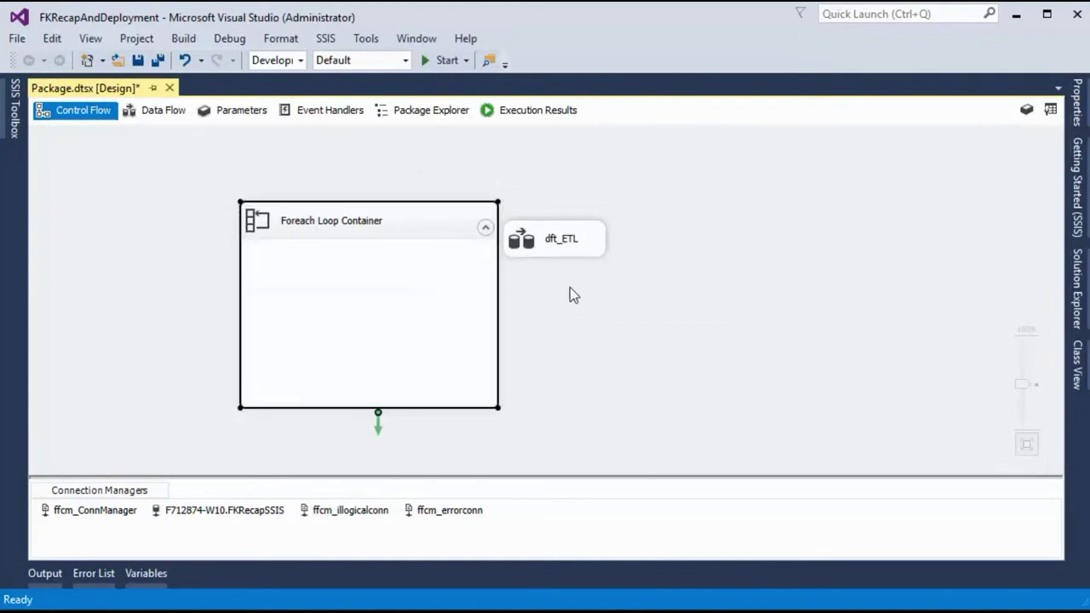
Move dft_ETL clear of the Foreach Loop Container and extend the container upward and to the left
drag(559, 252, 681, 278)
click(369, 297)
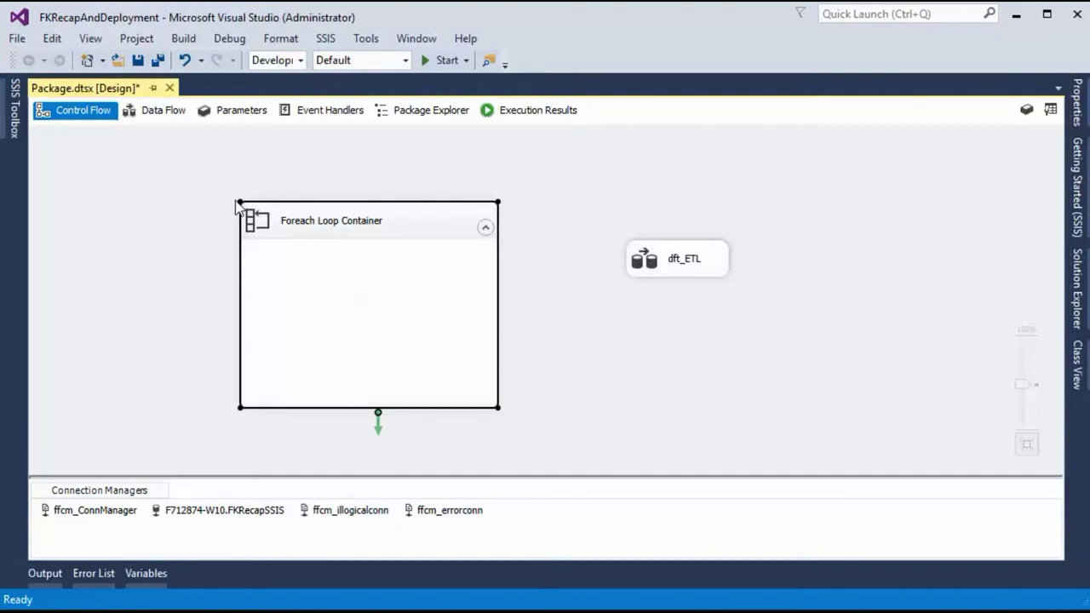
drag(238, 198, 211, 136)
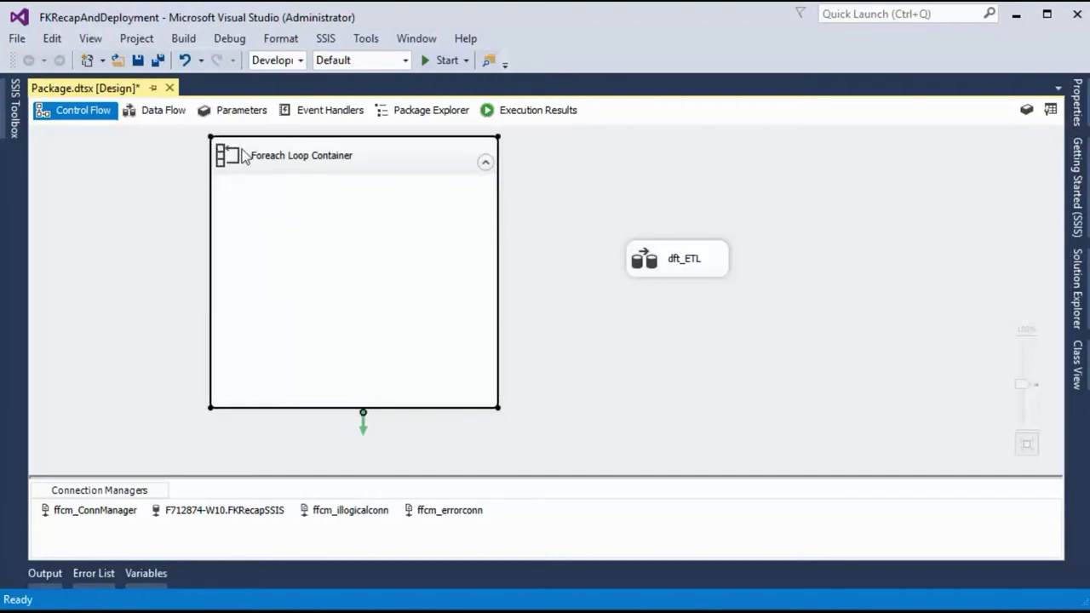
Set the Foreach Loop Container's file enumerator folder to Desktop\Knowledge\SSIS Course\Videos\Deployment&Parameters
right_click(242, 151)
click(284, 162)
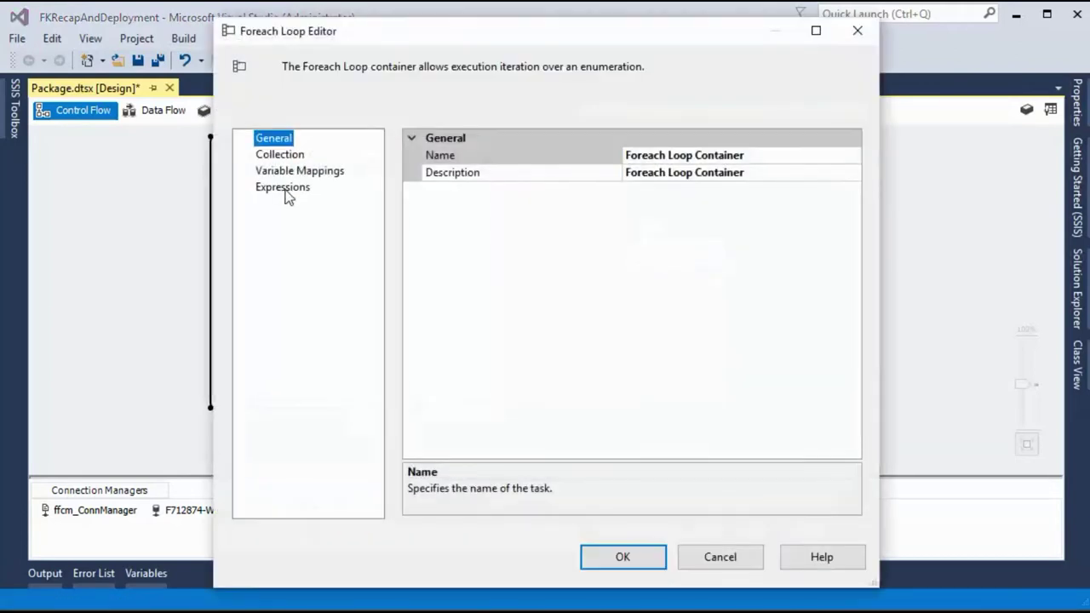
click(315, 157)
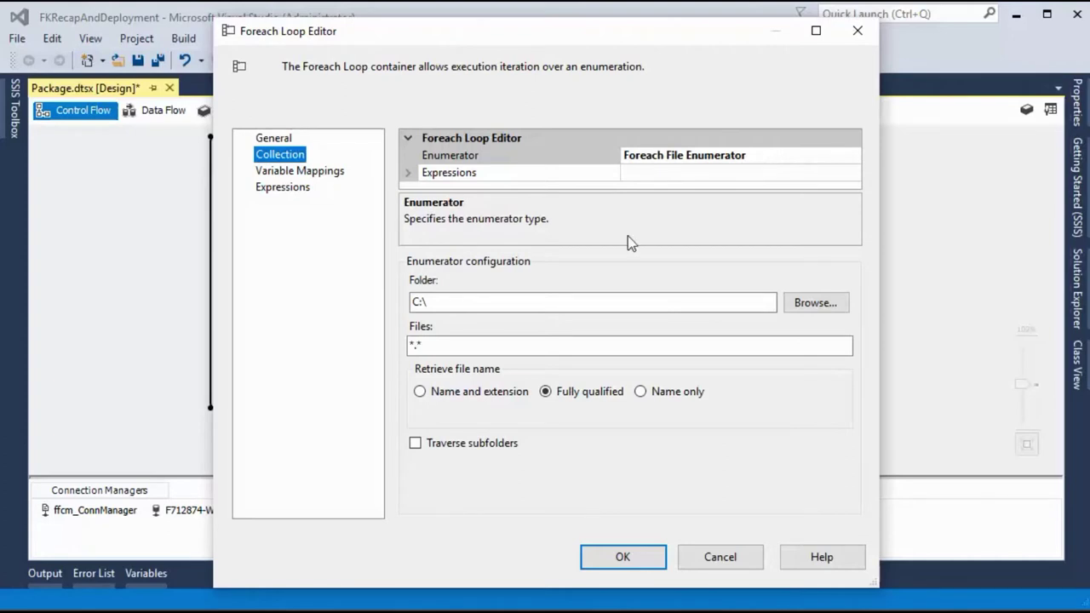
click(802, 304)
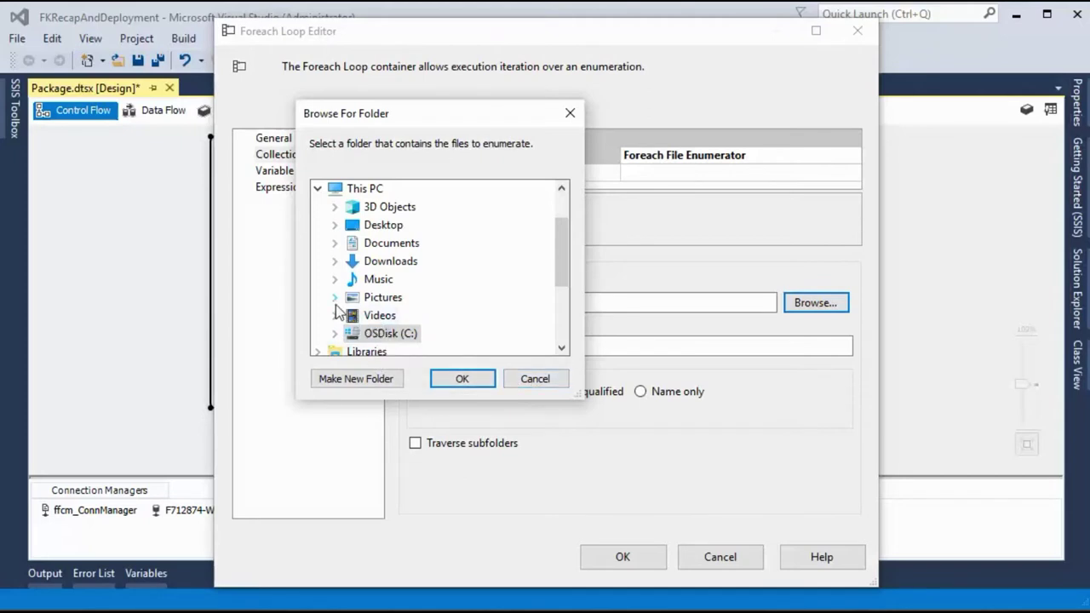
click(335, 225)
click(353, 261)
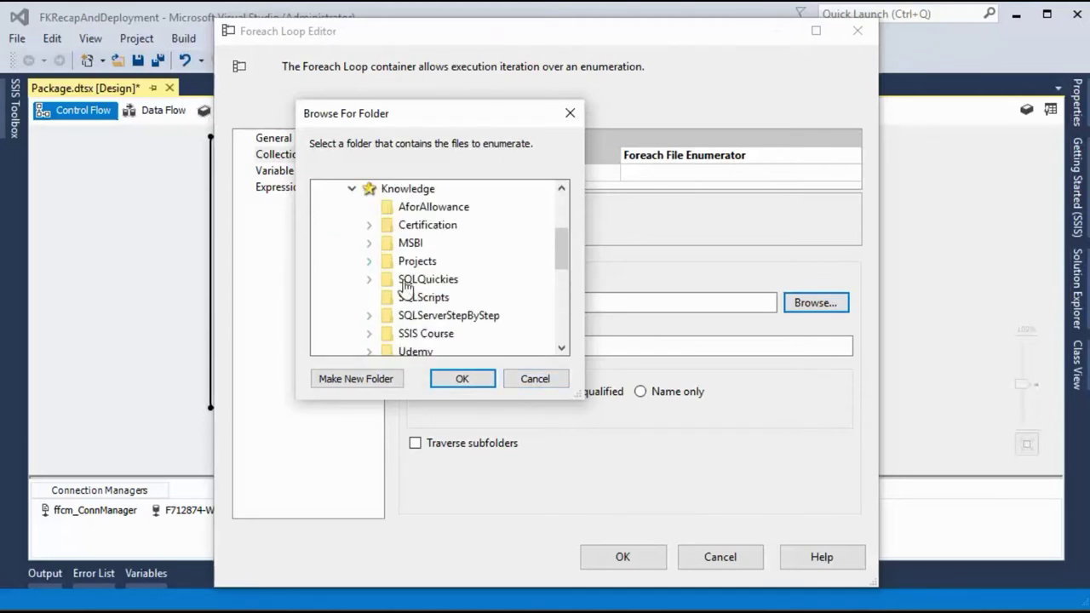
scroll(440, 297, down, 5)
scroll(428, 297, up, 2)
scroll(400, 264, up, 1)
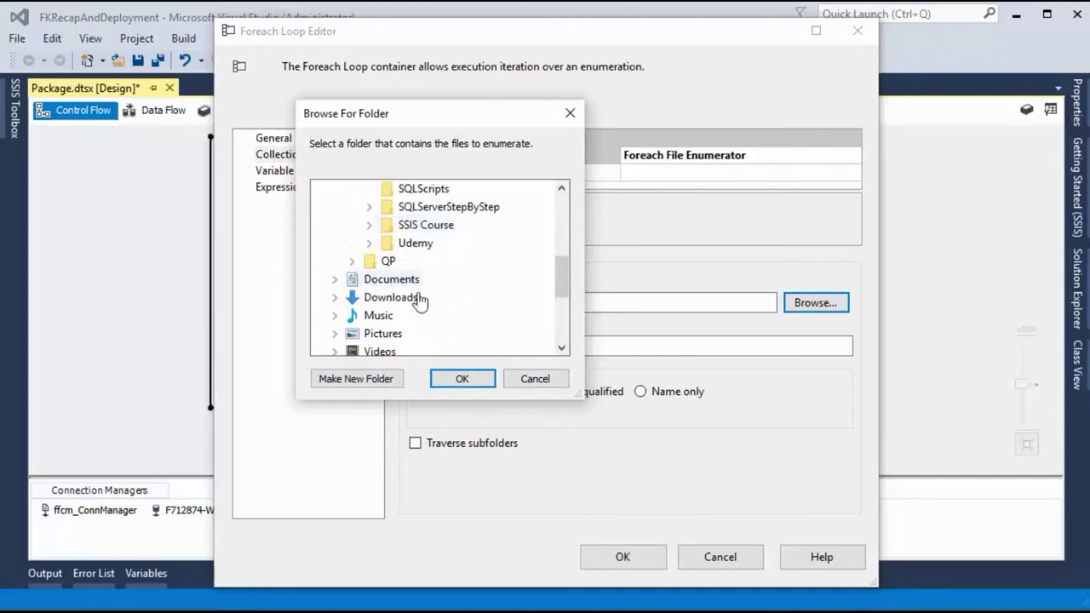
click(368, 216)
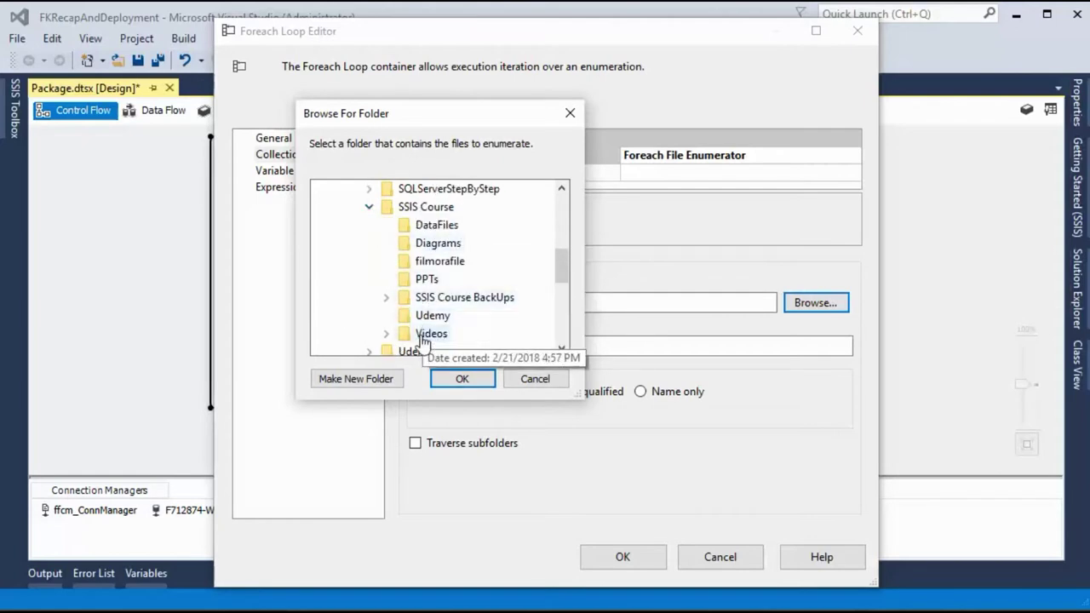
click(388, 334)
click(493, 261)
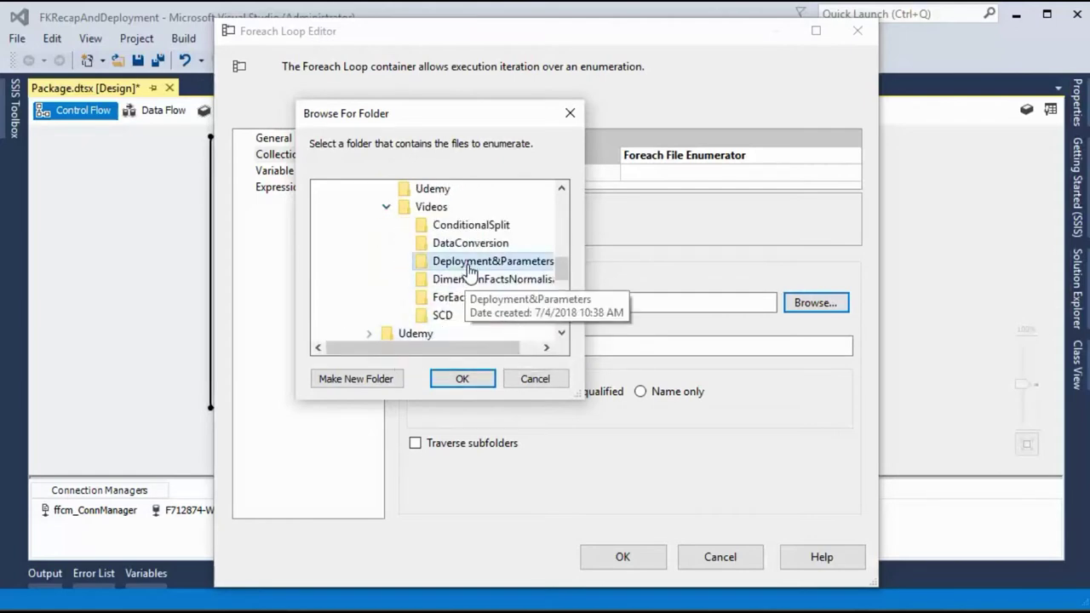
click(461, 378)
Restrict the Foreach file enumerator to files matching *.CSV
click(454, 343)
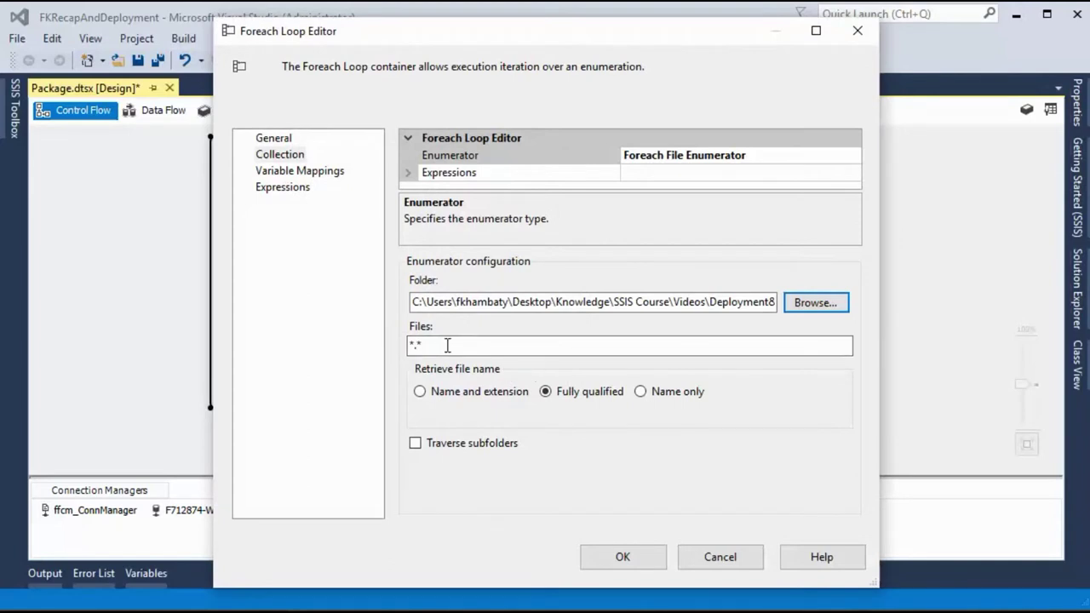
key(BackSpace)
text(CSV)
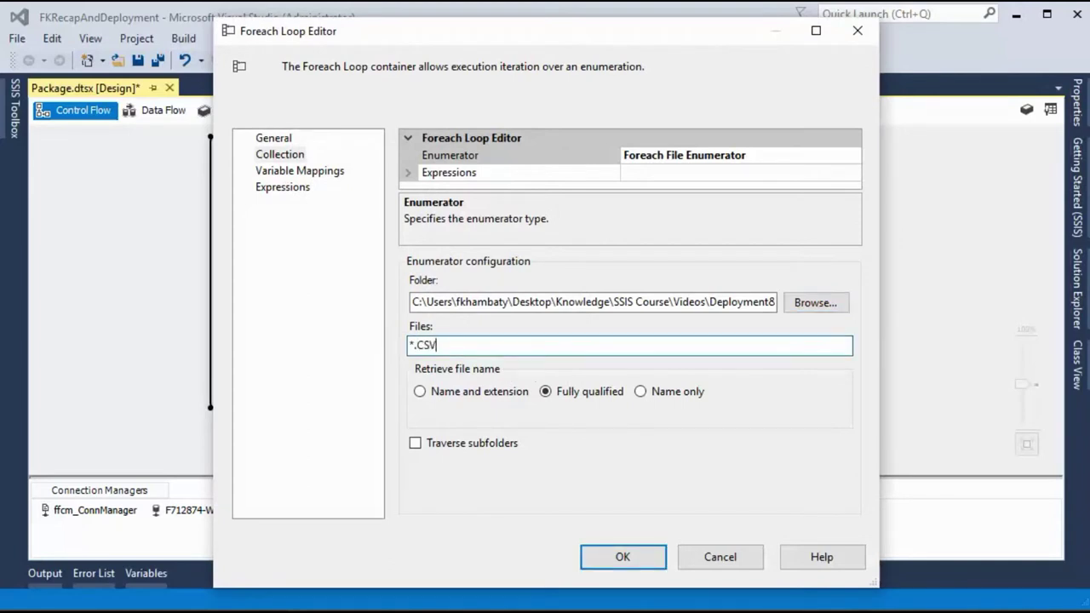
Map User::FKFileVariable to the Foreach Loop's collection value and save the loop settings
click(309, 172)
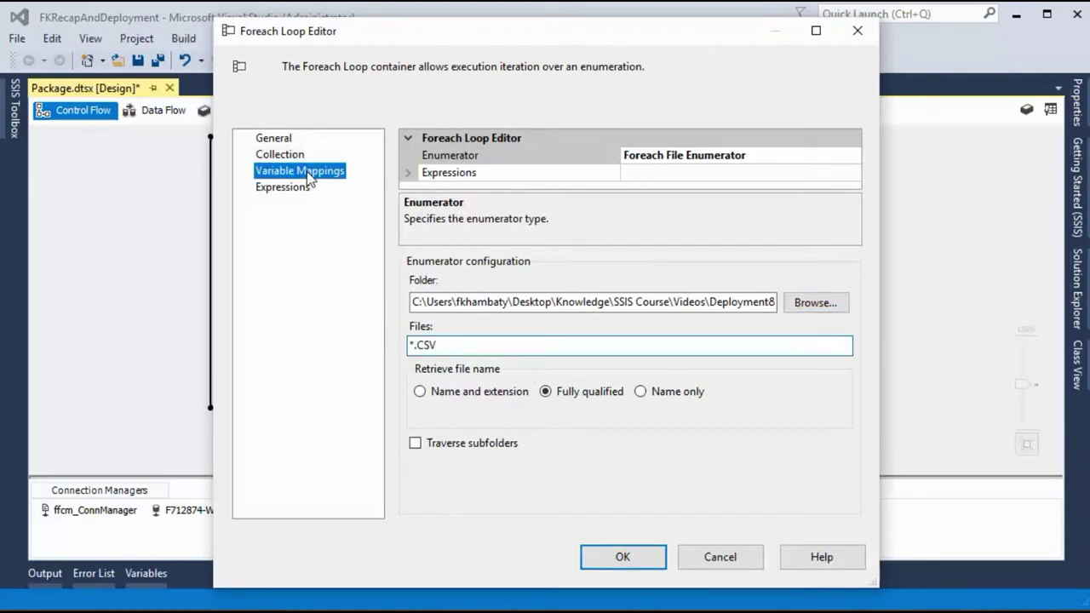
click(550, 194)
click(549, 194)
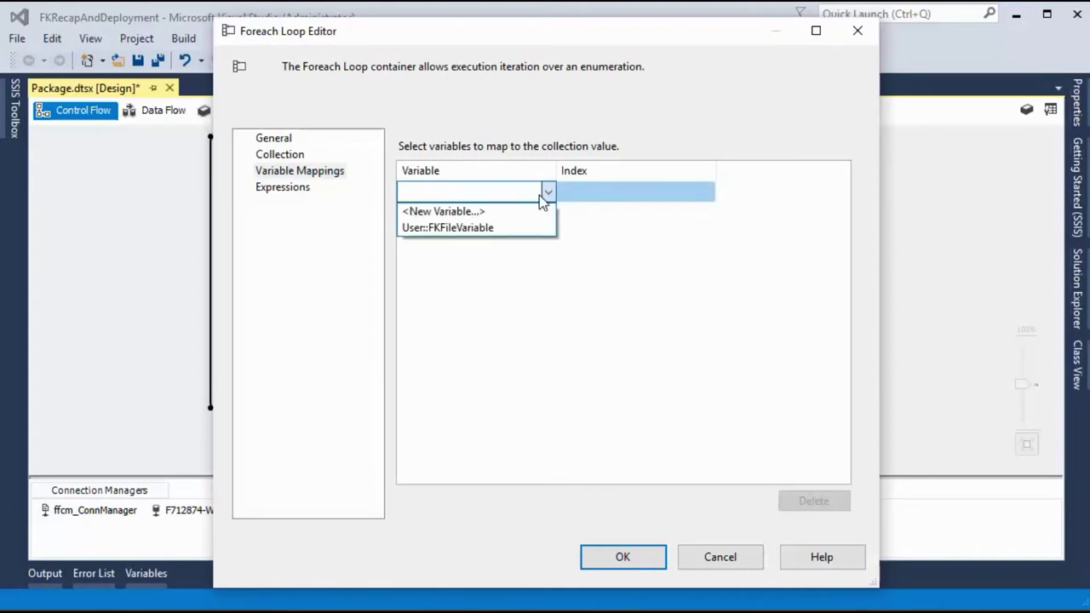
click(491, 228)
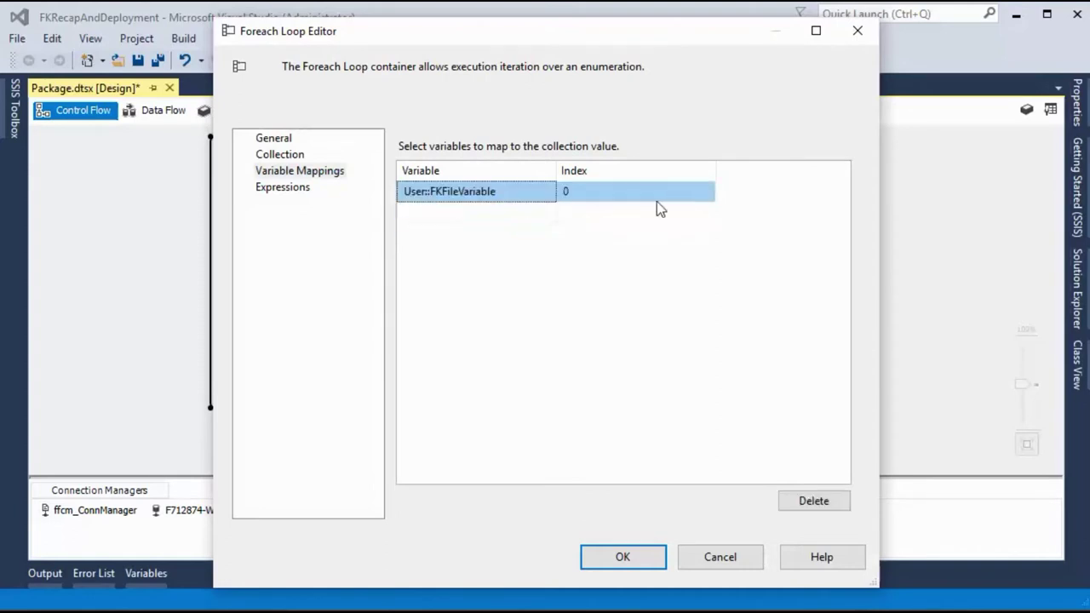
click(288, 189)
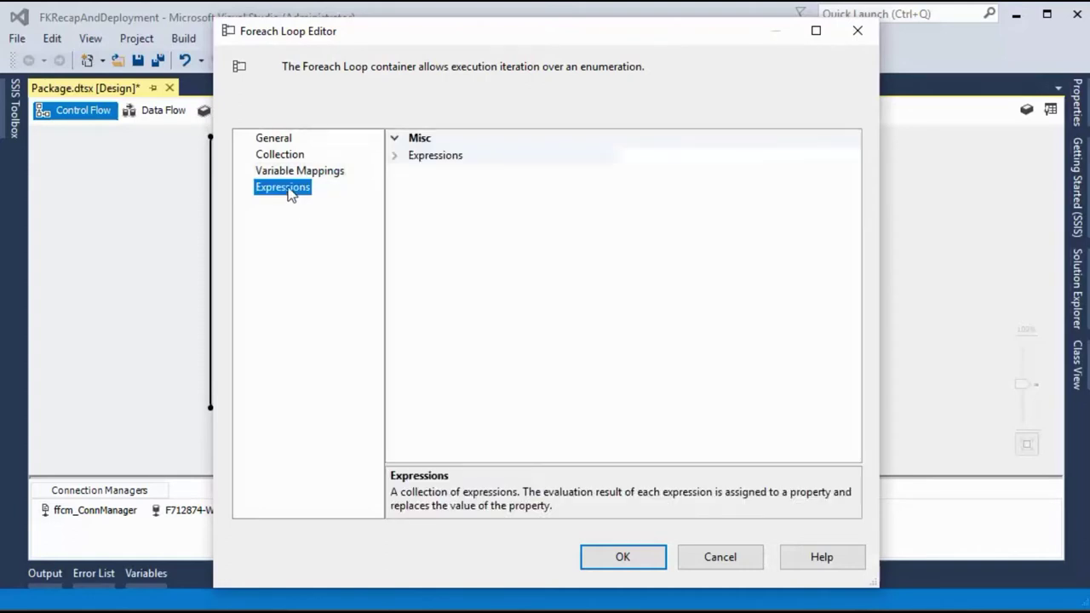
click(290, 139)
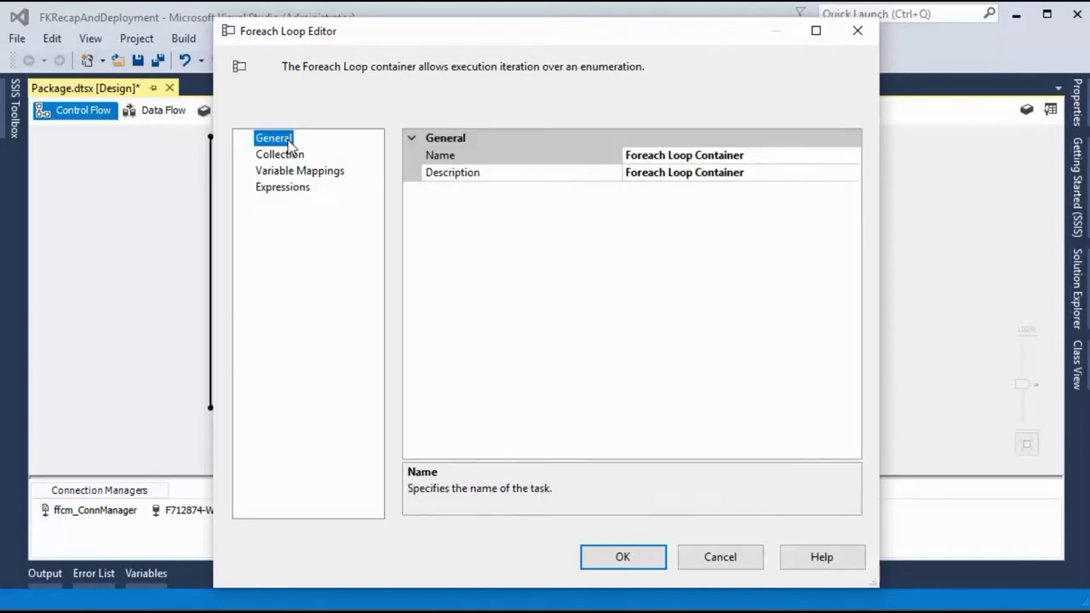
click(623, 557)
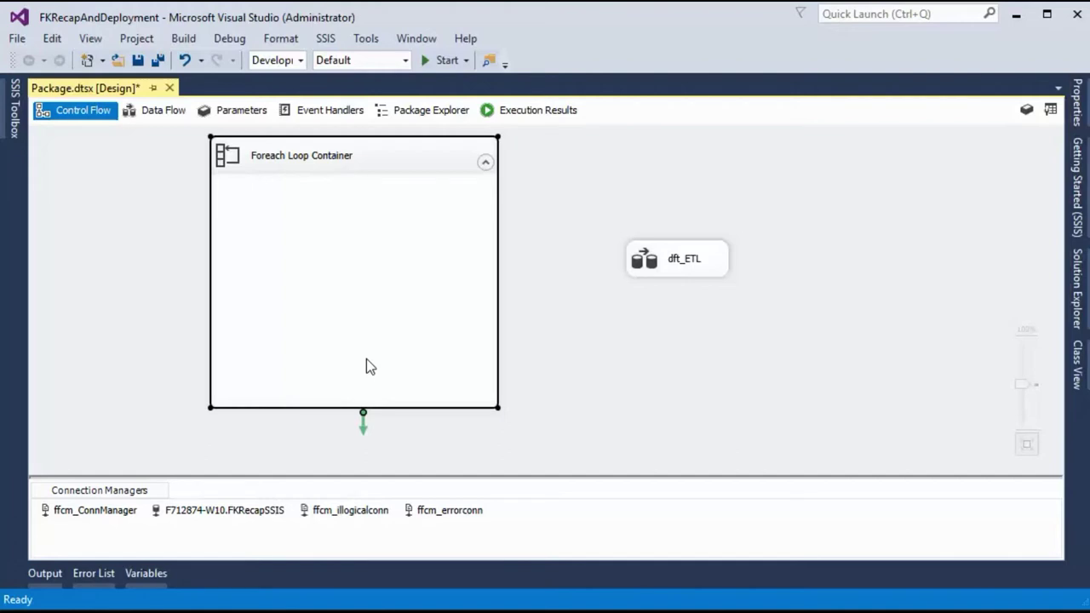
Check the general settings of the Foreach Loop Container without changing them
right_click(321, 165)
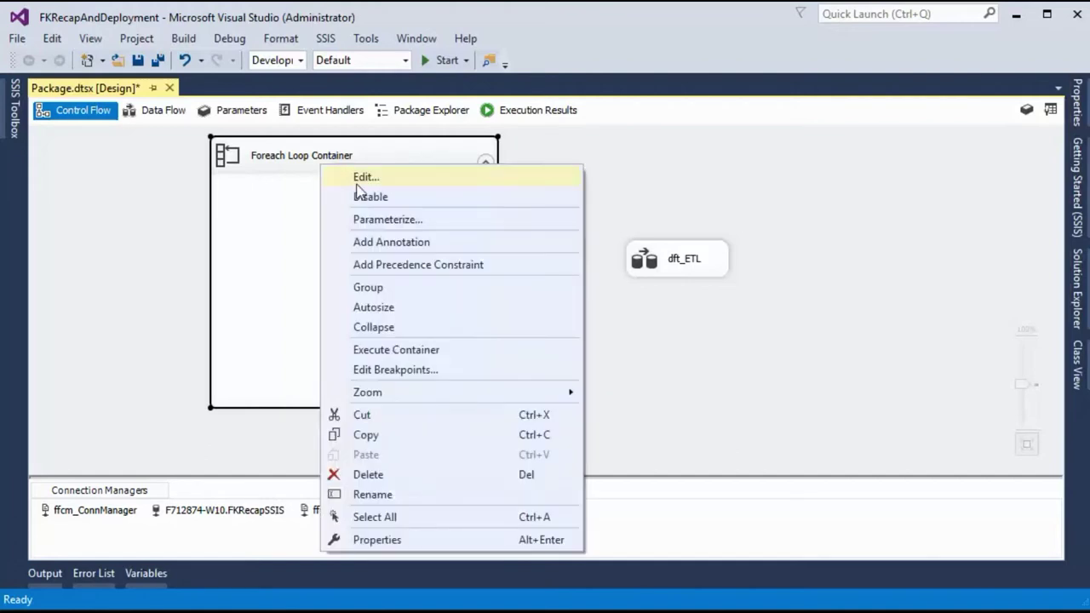
click(361, 175)
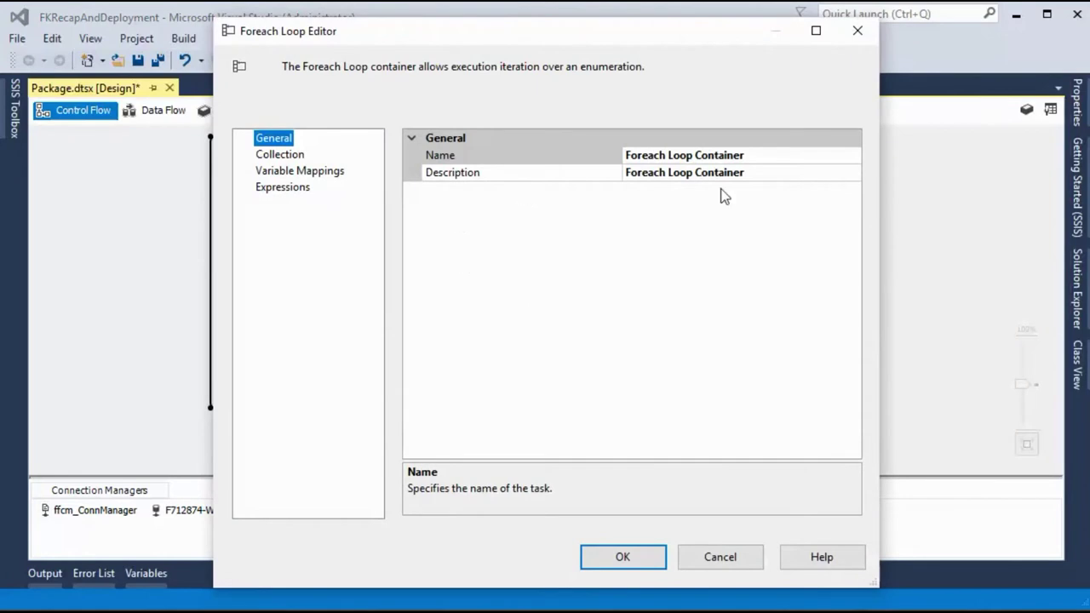
click(720, 558)
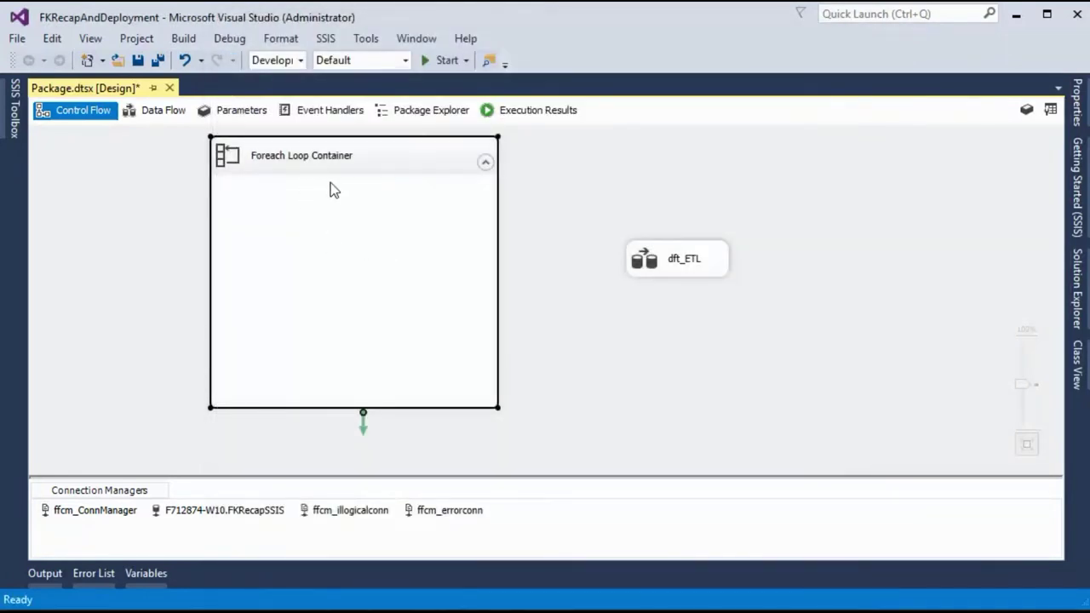
click(681, 263)
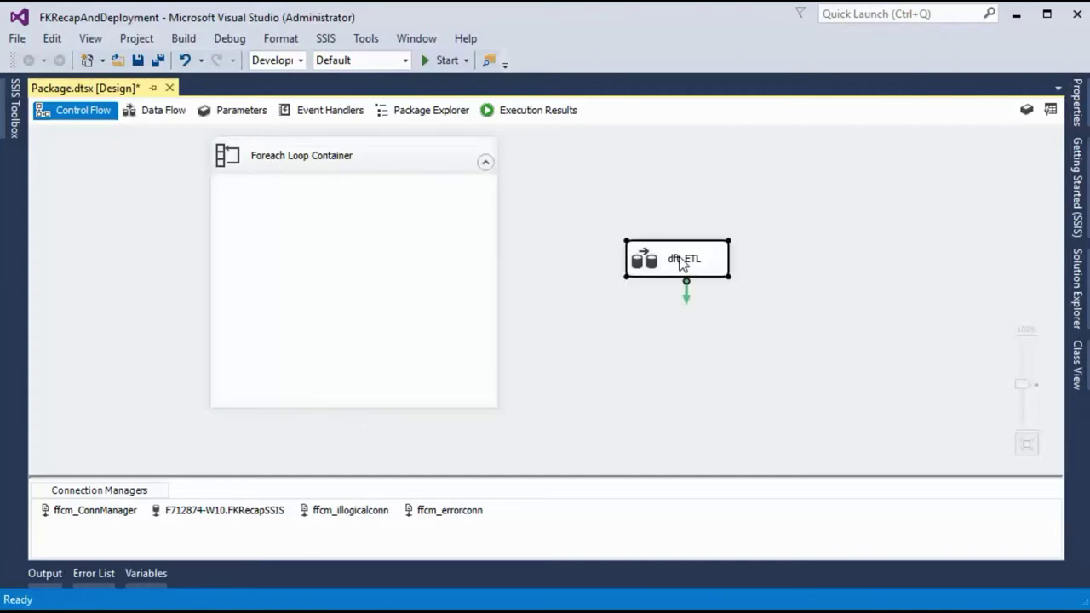
click(304, 161)
Switch to File Explorer and look over the Customers CSV files in the Deployment&Parameters folder
key(alt+Tab)
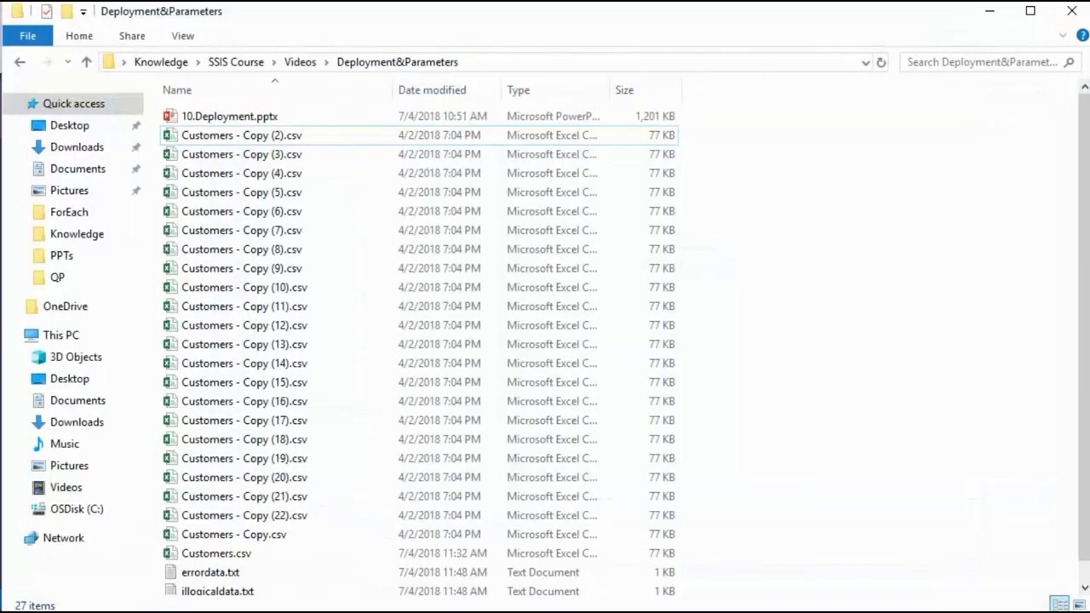
click(210, 556)
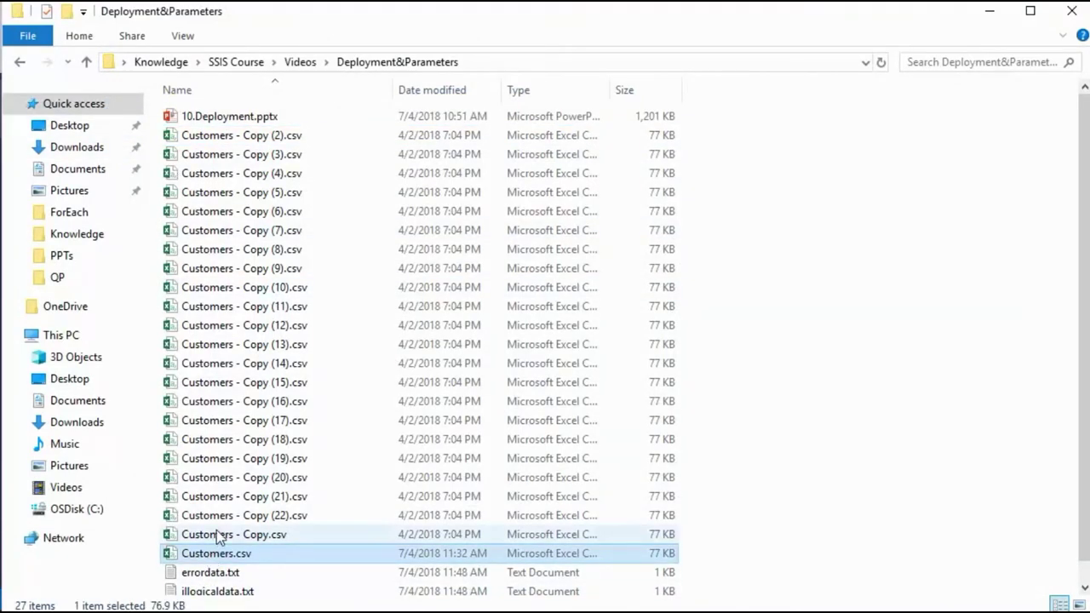
click(213, 535)
click(215, 516)
click(216, 505)
click(218, 482)
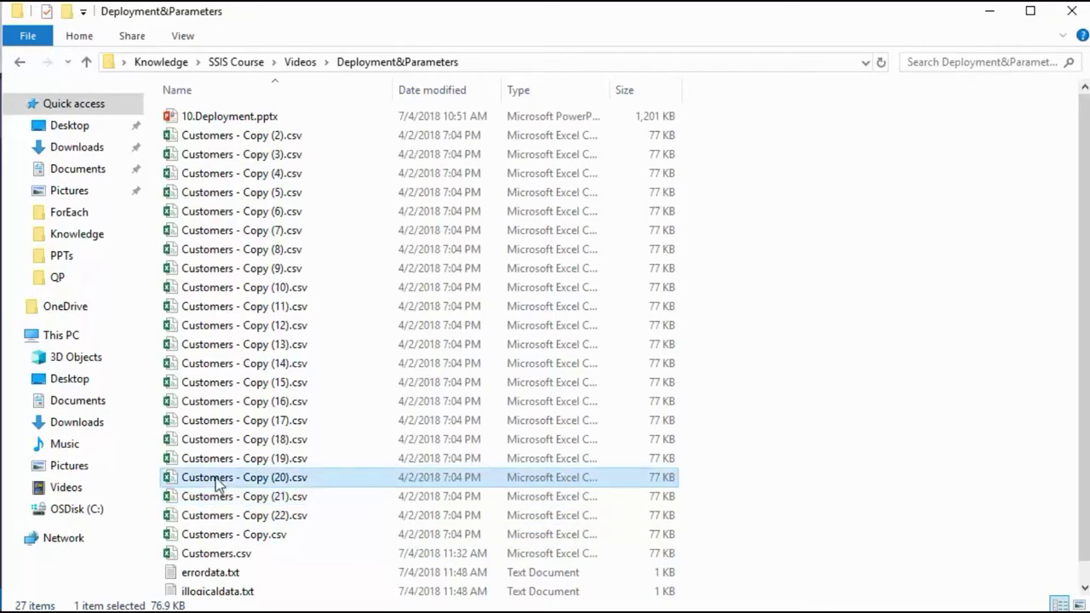
click(990, 20)
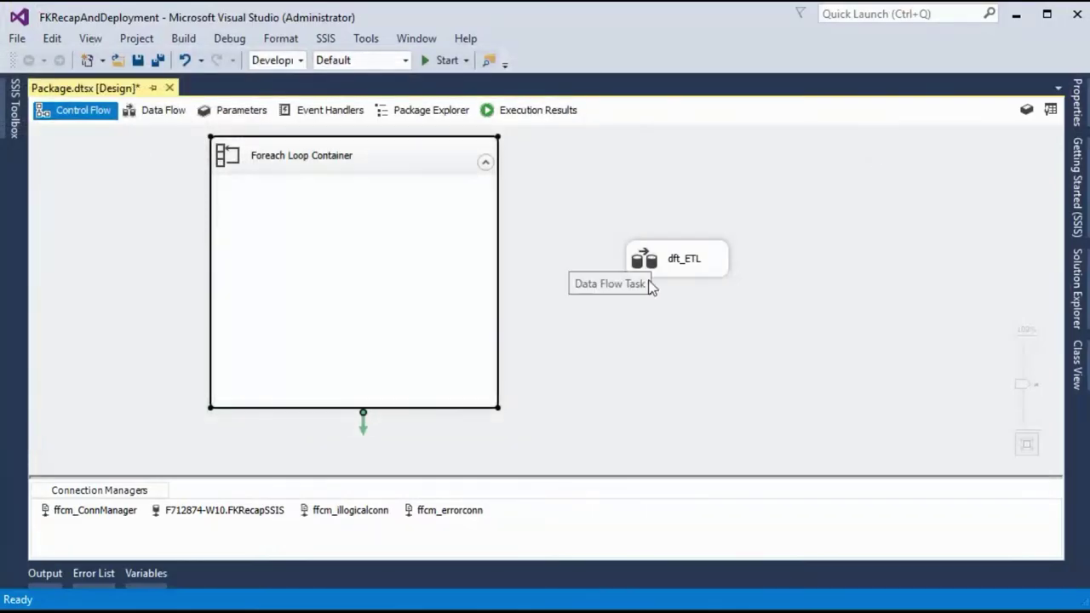
Move the dft_ETL data flow task into the Foreach Loop Container
click(690, 259)
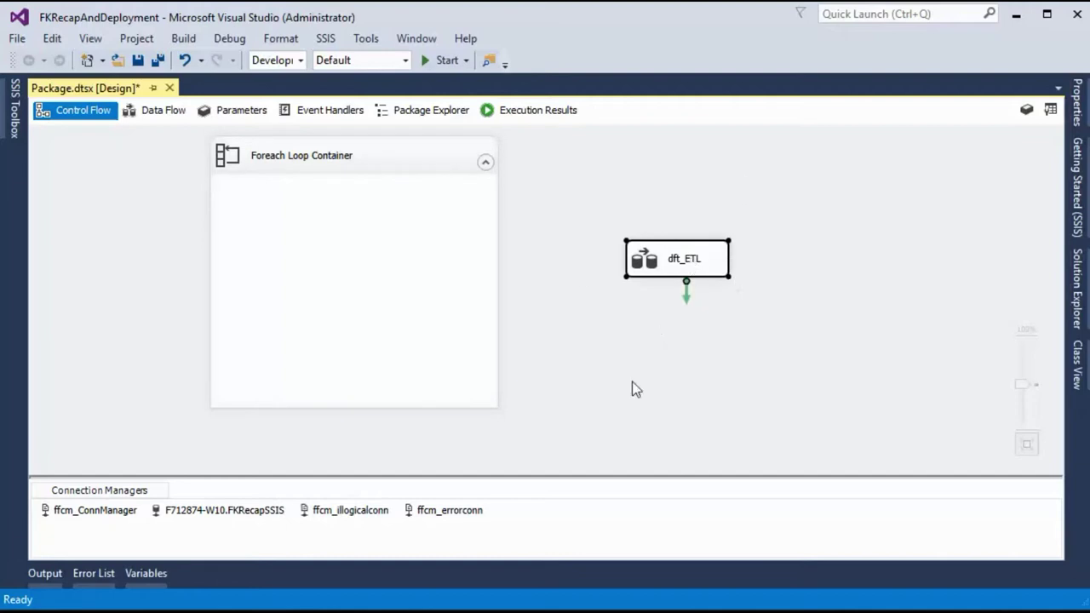
drag(682, 268, 349, 270)
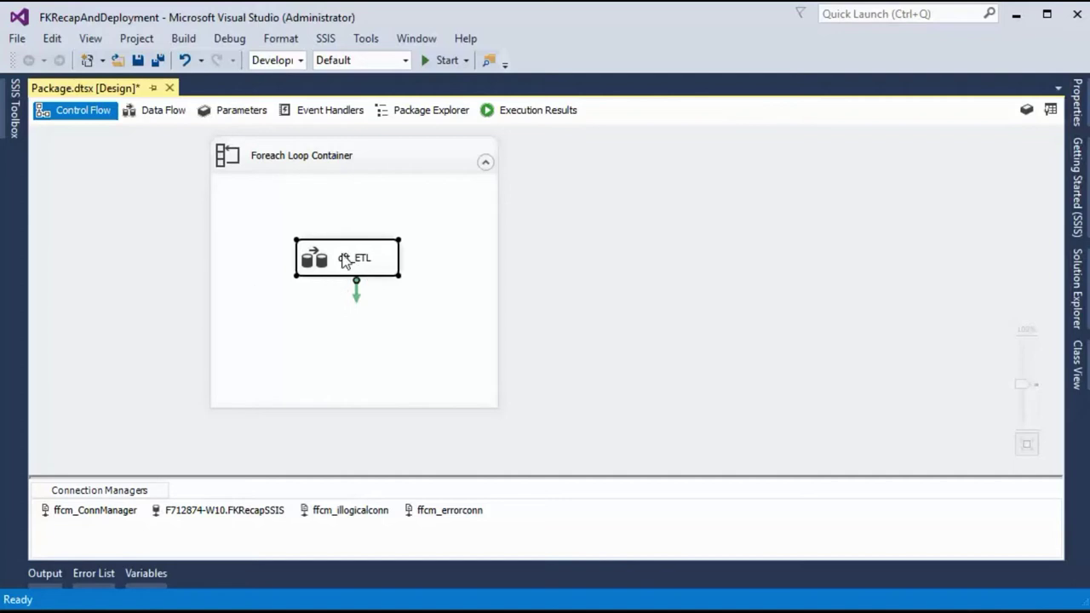
Review the Foreach Loop Container's folder, file filter and variable mapping
click(264, 160)
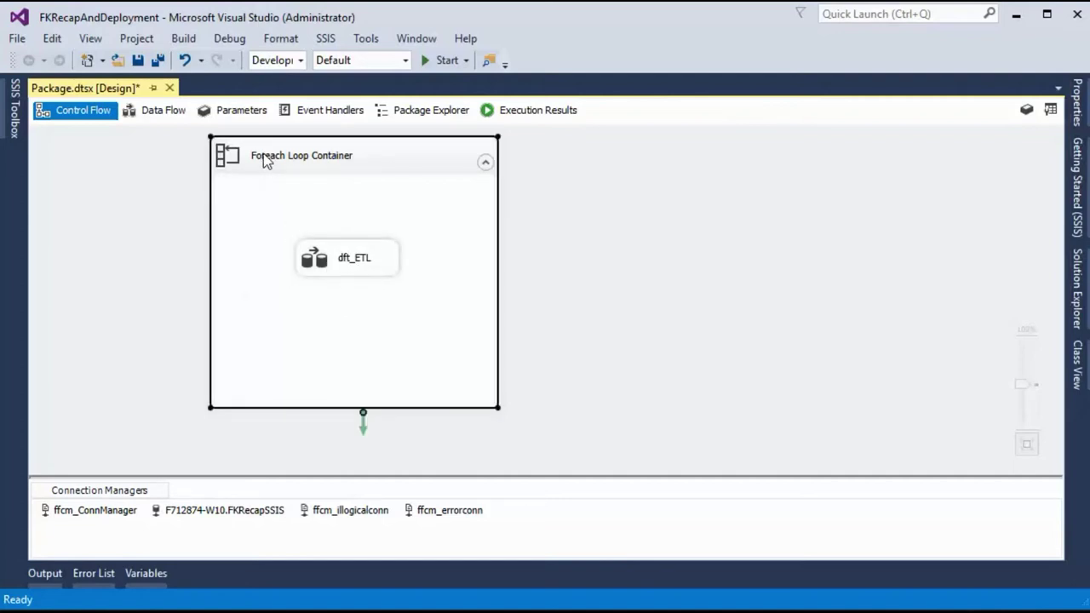
right_click(264, 155)
click(308, 166)
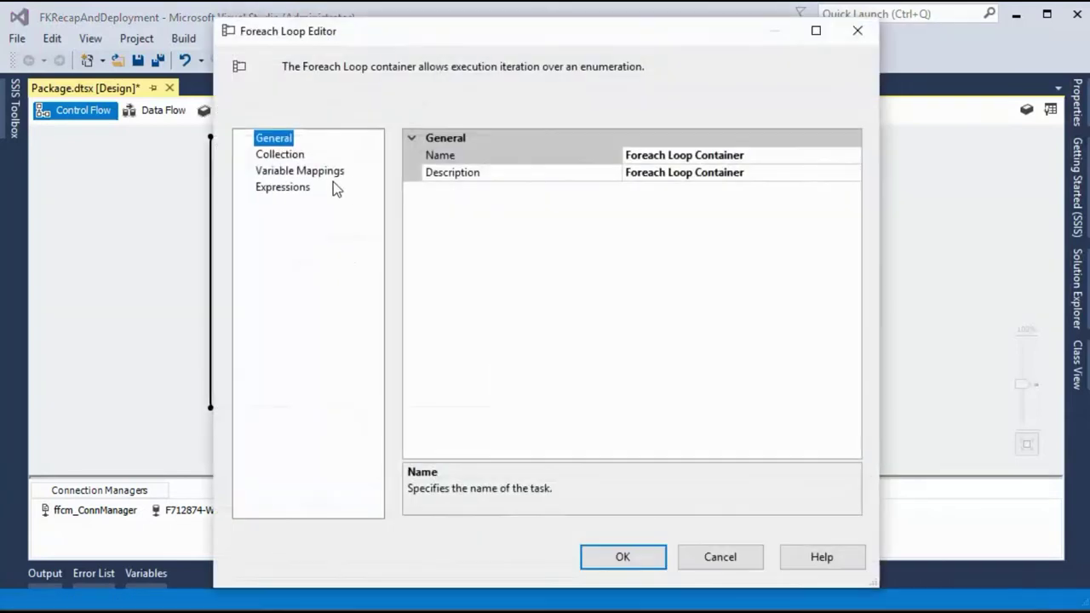
click(283, 155)
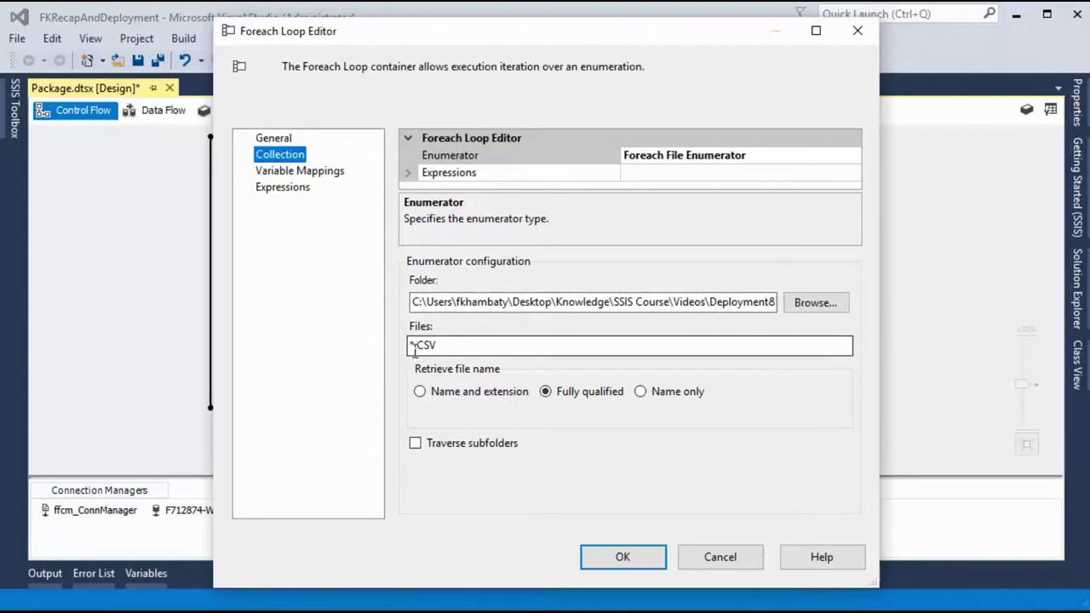
drag(720, 302, 786, 326)
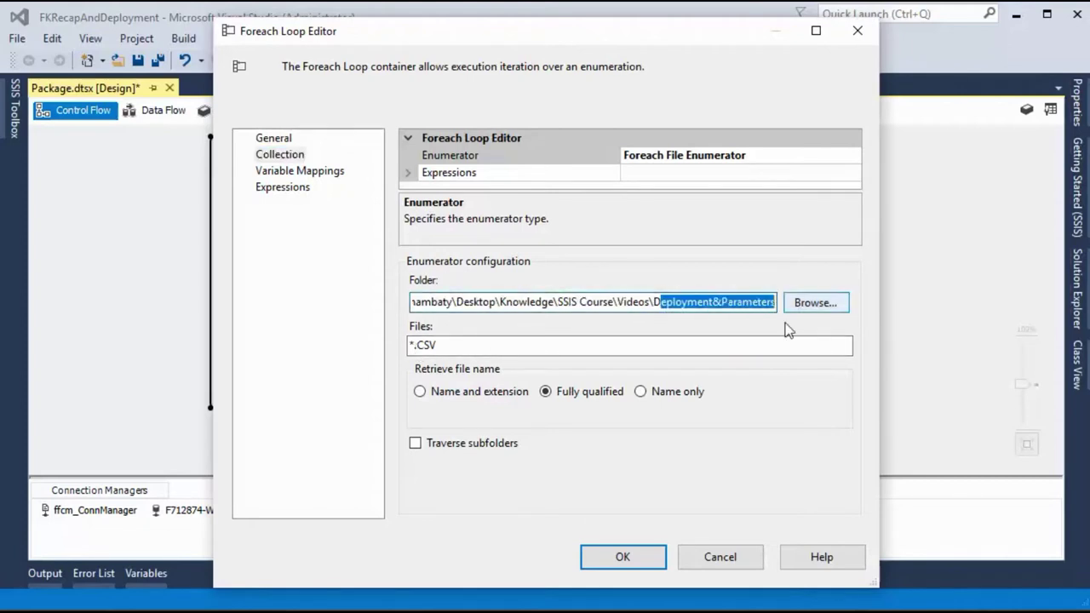
drag(419, 345, 442, 344)
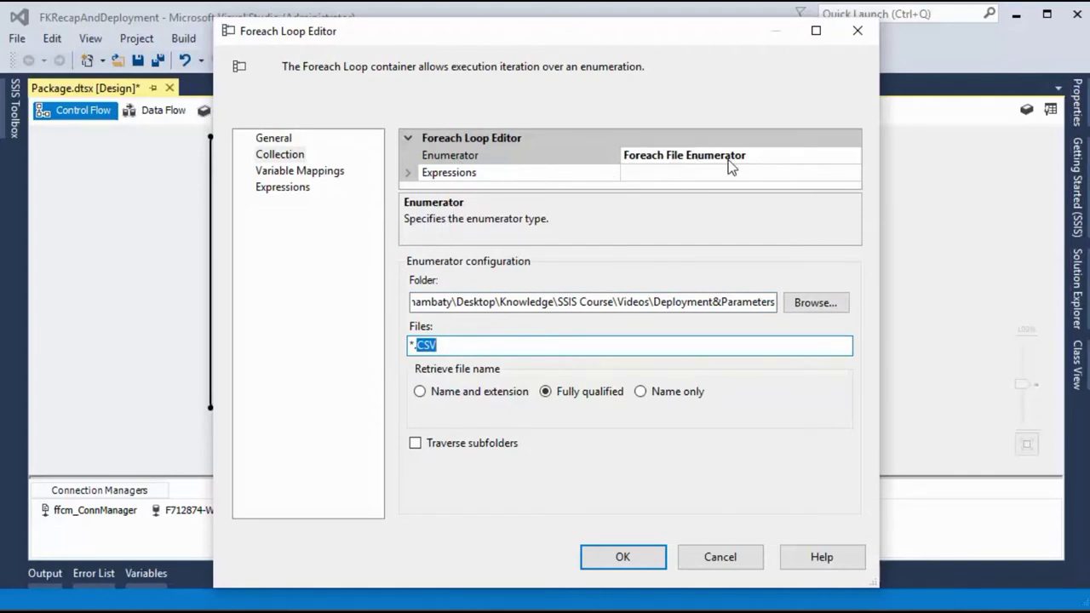
click(303, 171)
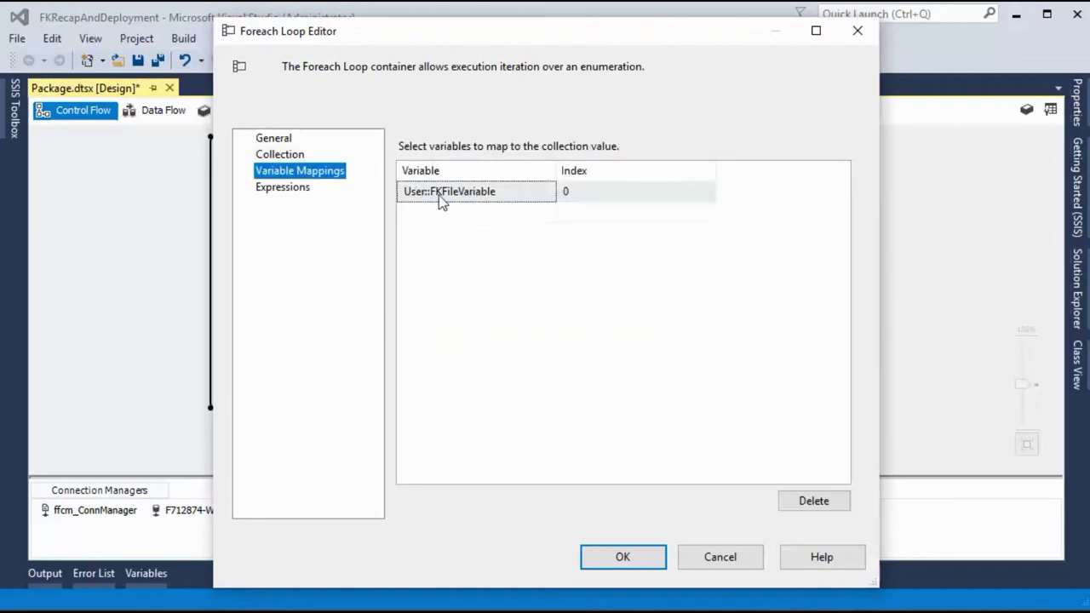
click(609, 560)
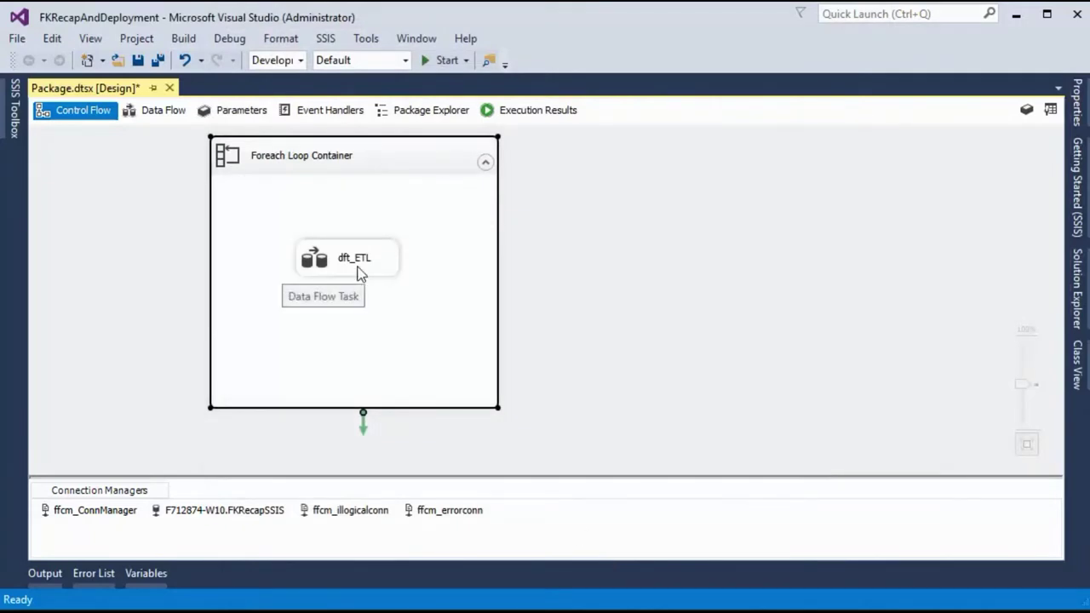
Check which connection manager the ffs_LoadCSVFile source in the dft_ETL data flow uses
double_click(358, 267)
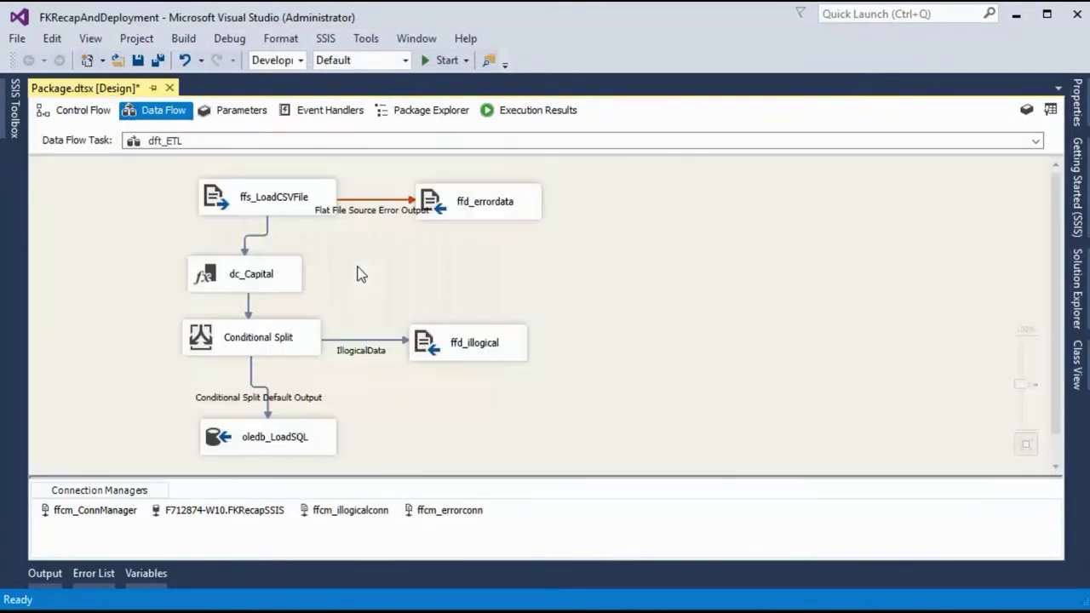
right_click(290, 195)
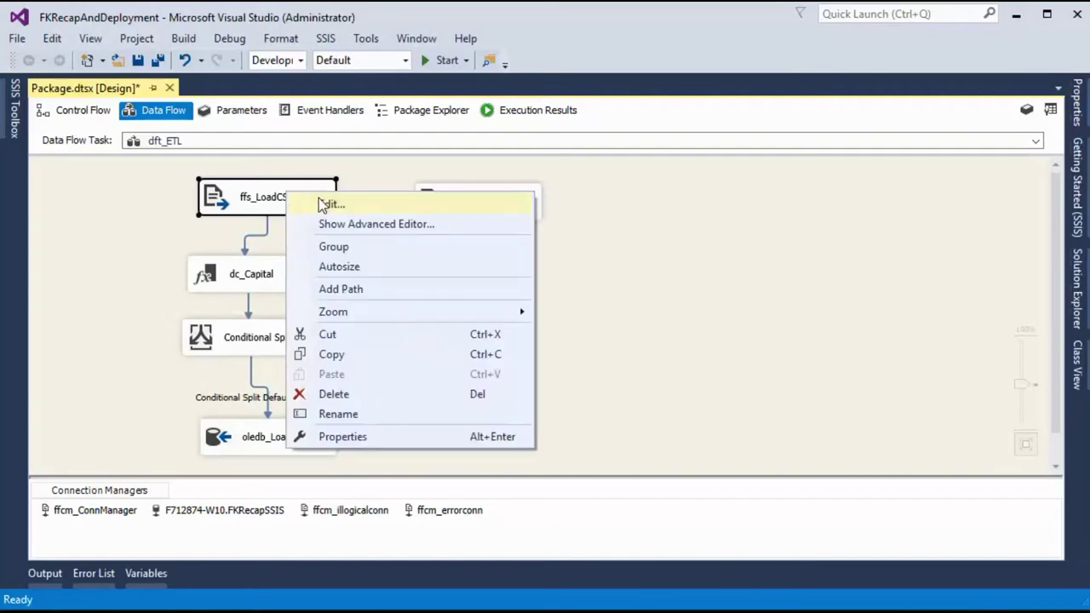
click(318, 199)
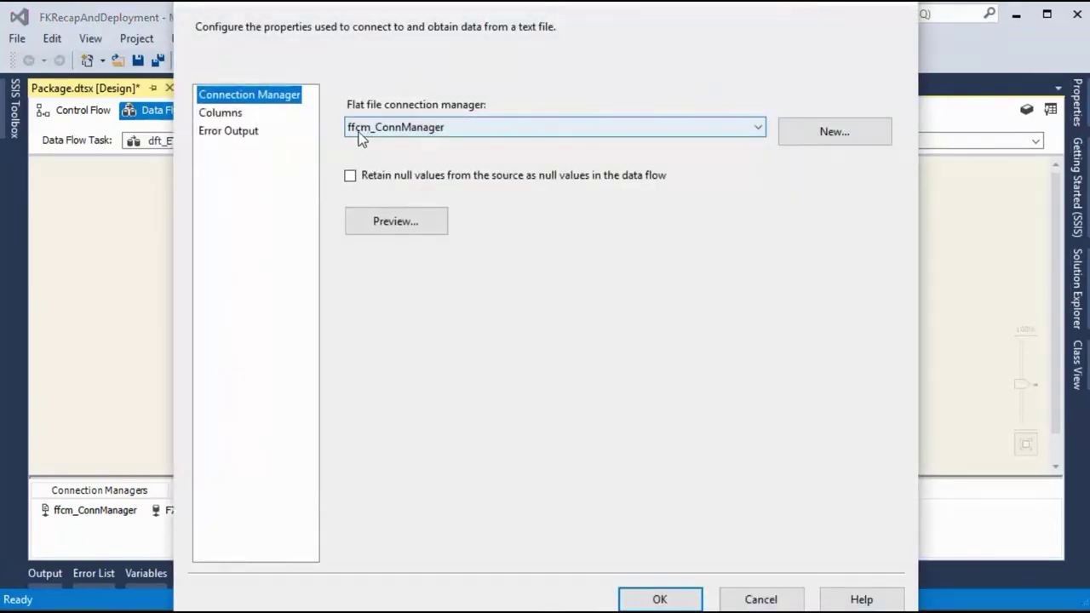
click(739, 600)
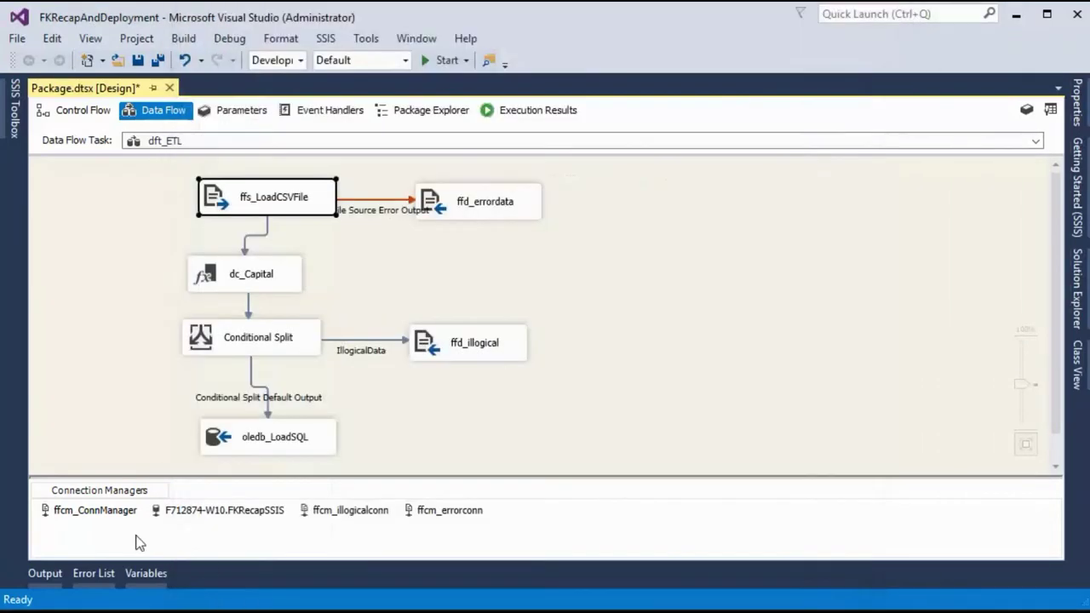
Inspect the end of the file path in the ffcm_ConnManager flat file connection, leaving its settings as they are
click(111, 511)
right_click(111, 511)
click(187, 179)
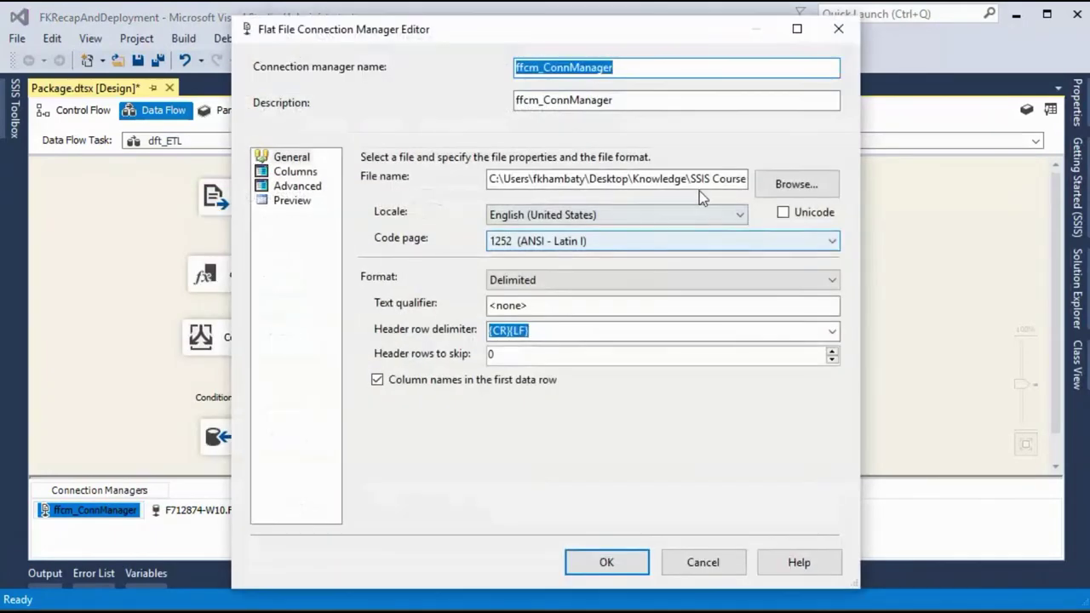
click(701, 180)
key(End)
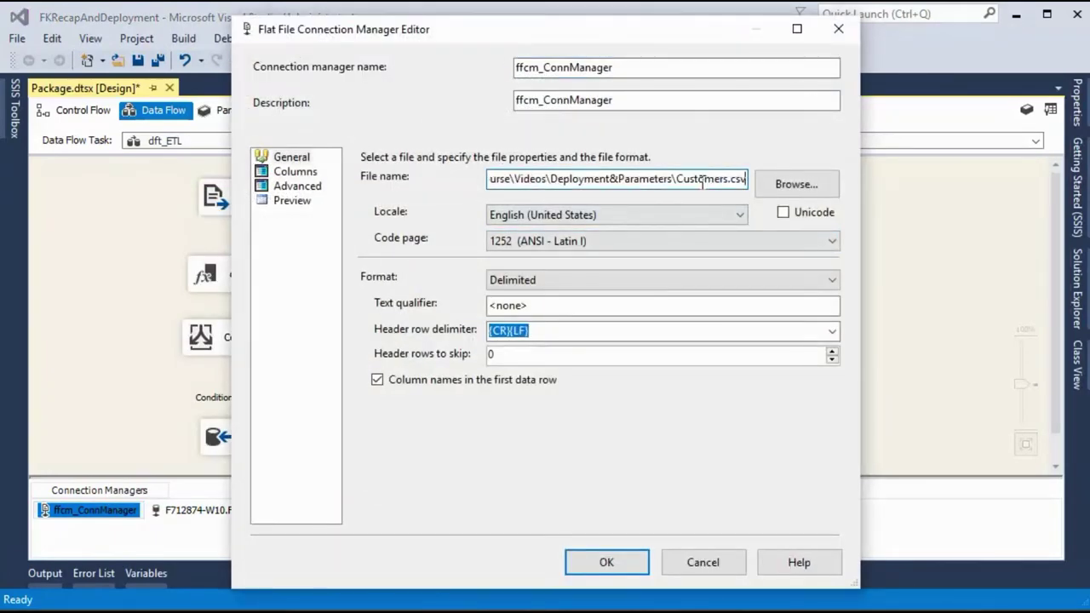
drag(682, 179, 795, 182)
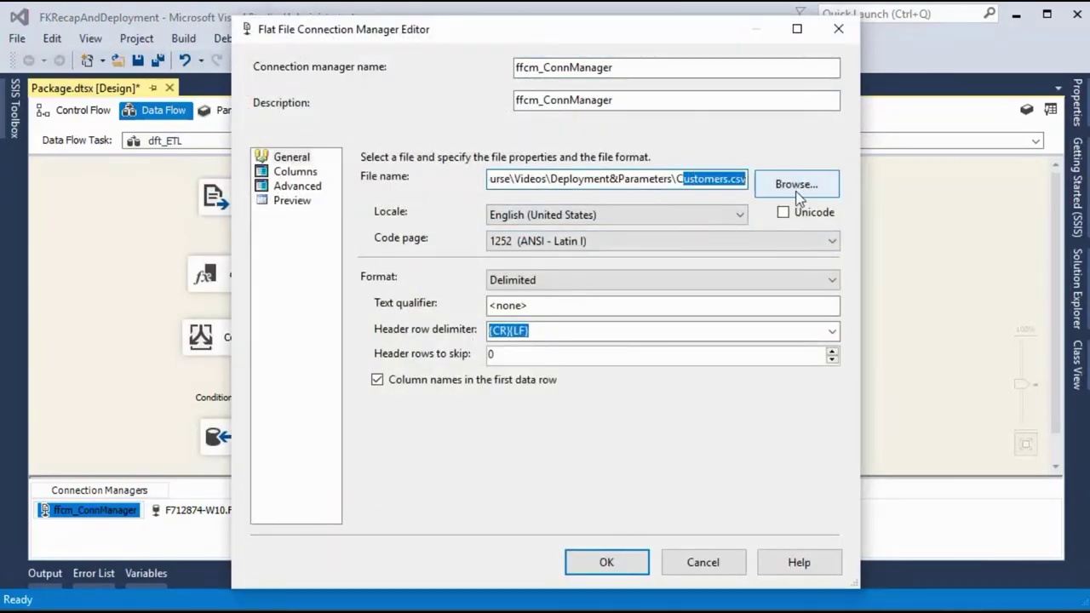
click(702, 560)
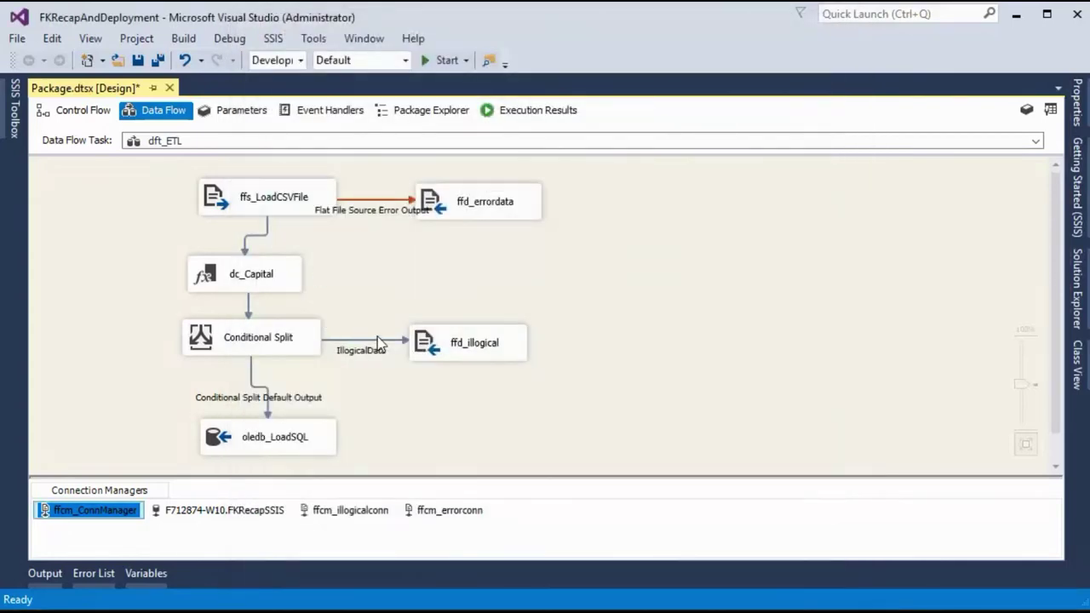
click(77, 110)
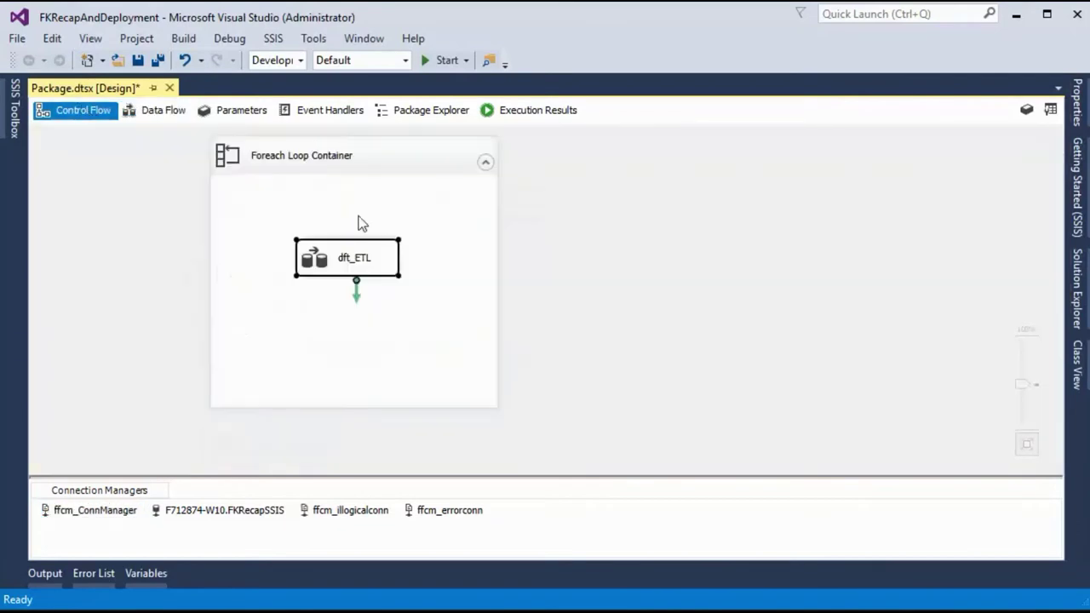
click(297, 173)
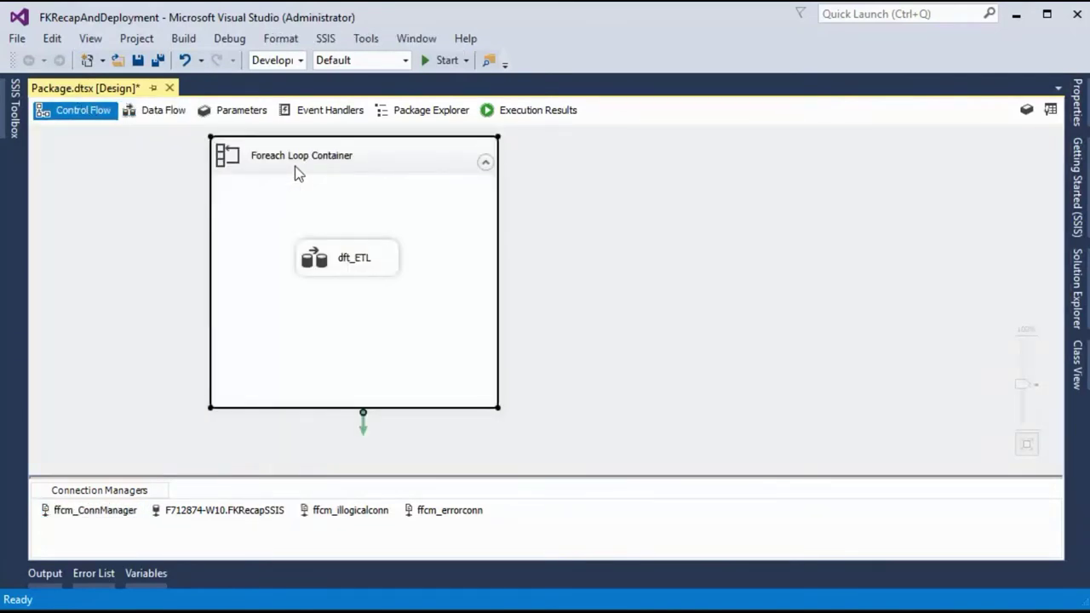
double_click(336, 271)
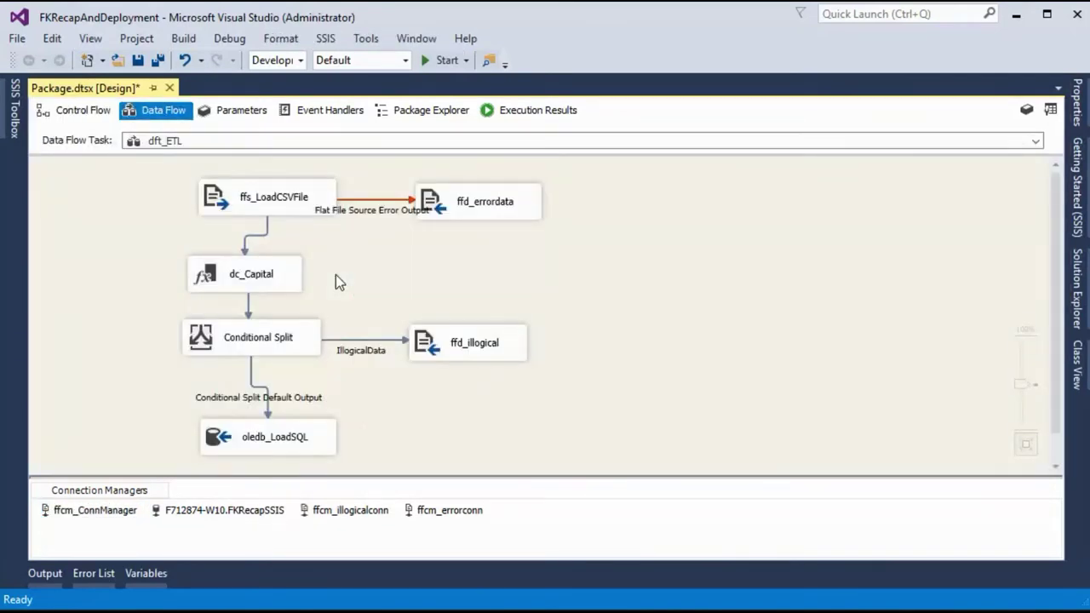
click(94, 511)
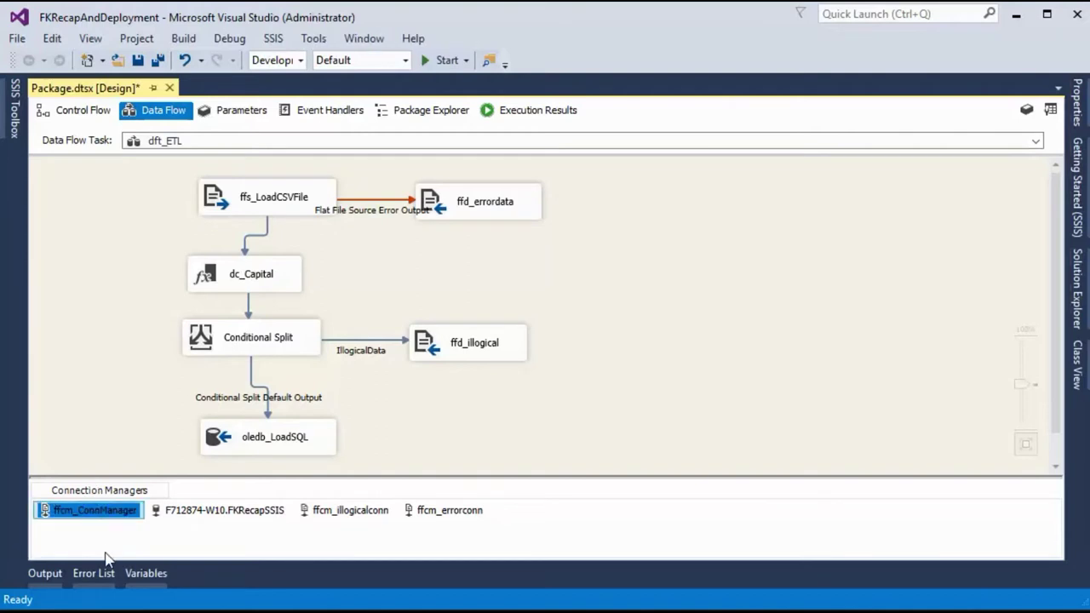
click(269, 211)
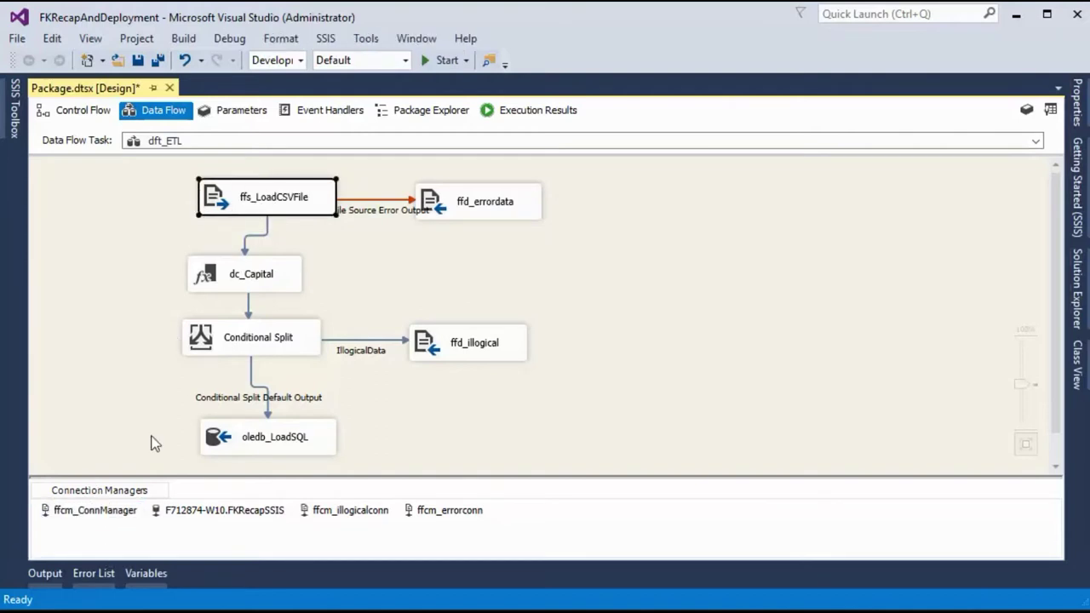
Start a property expression for the ffcm_ConnManager flat file connection, choosing ConnectionString as the property
click(100, 511)
right_click(100, 511)
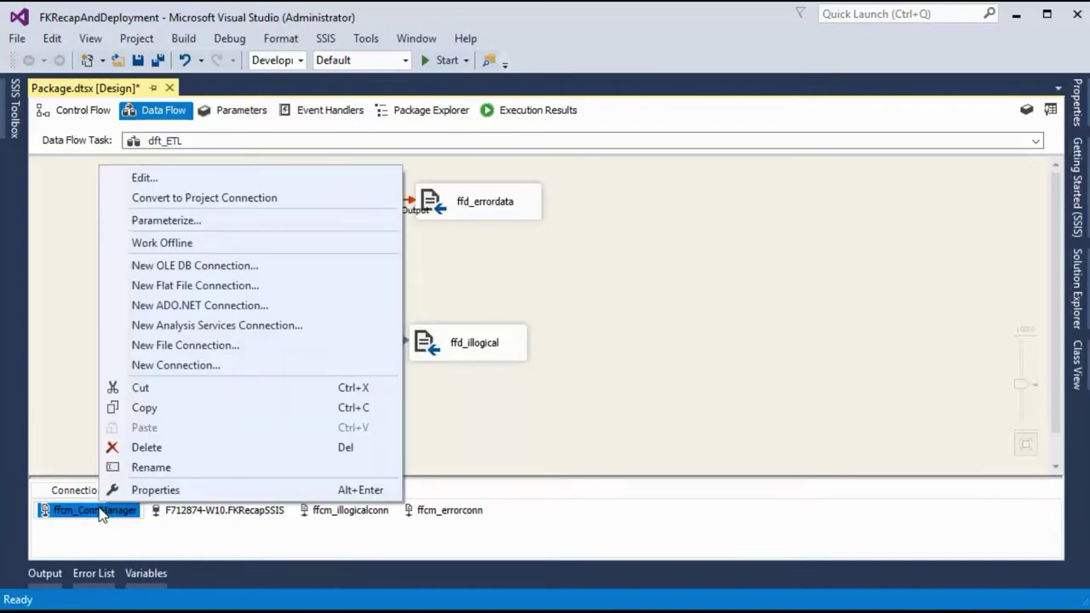
click(151, 487)
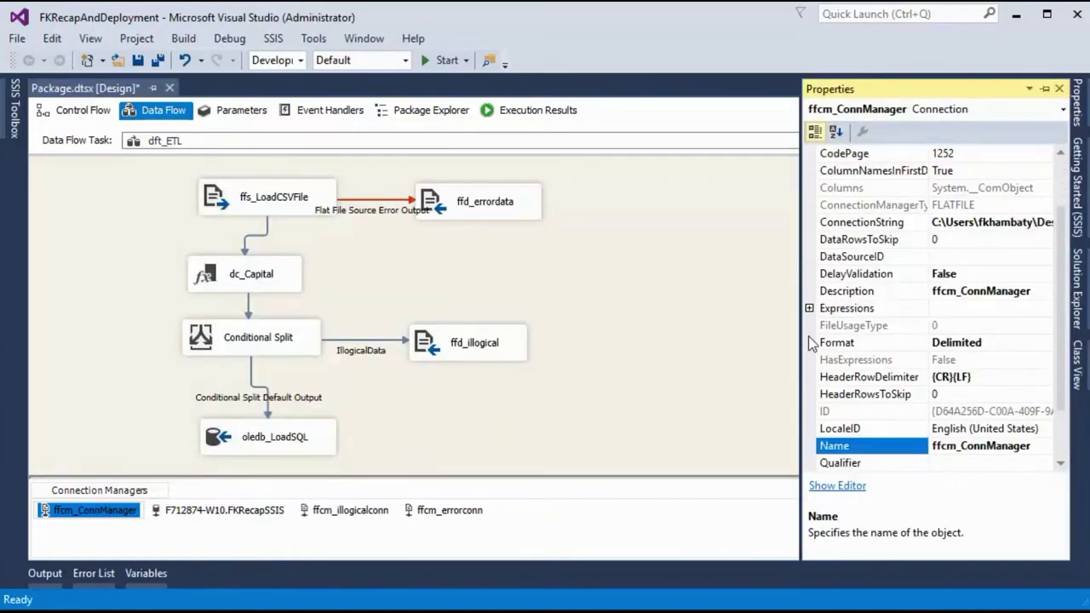
click(826, 312)
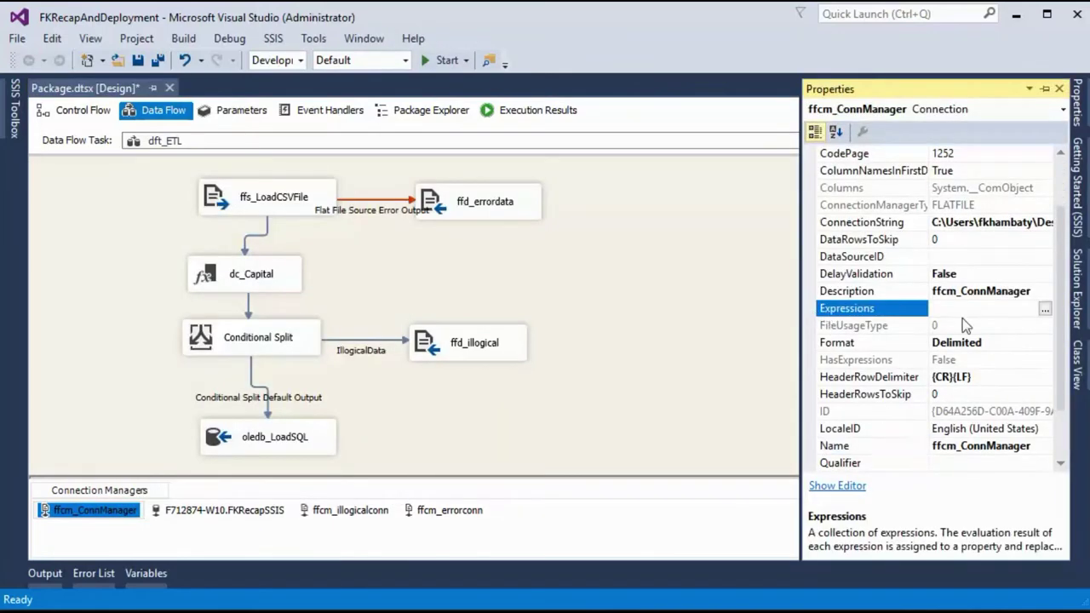
click(1045, 310)
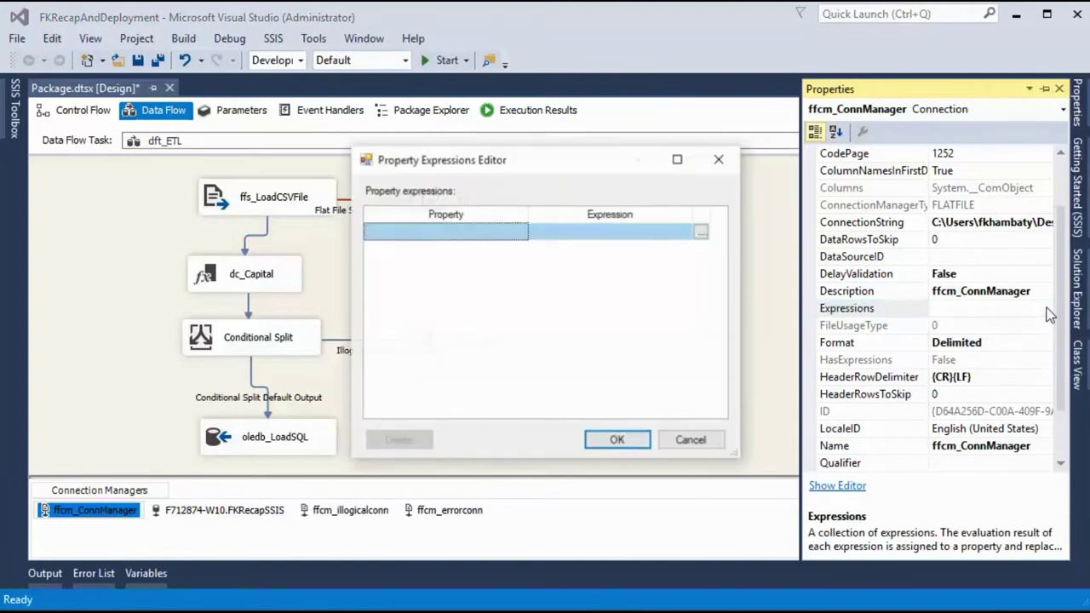
click(497, 231)
click(520, 231)
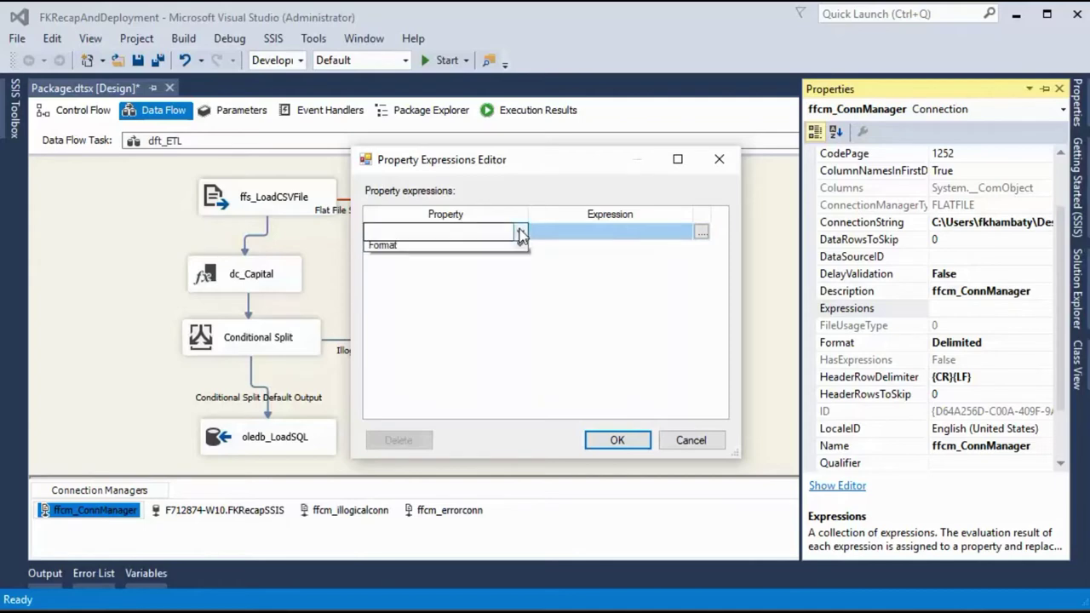
click(412, 291)
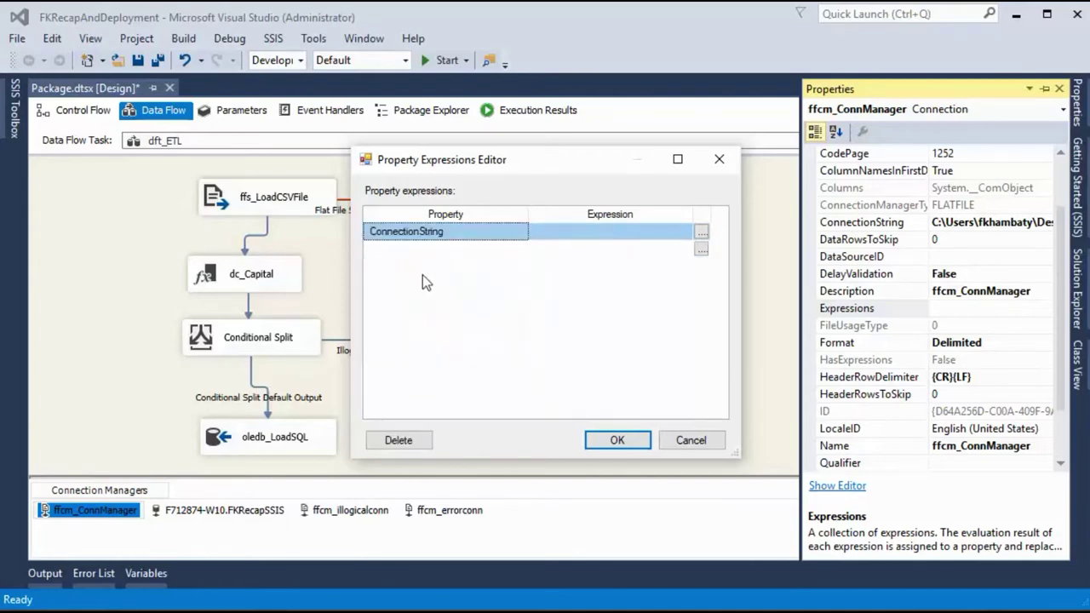
Build the ConnectionString expression from the User::FKFileVariable variable and apply it to the connection manager
click(700, 234)
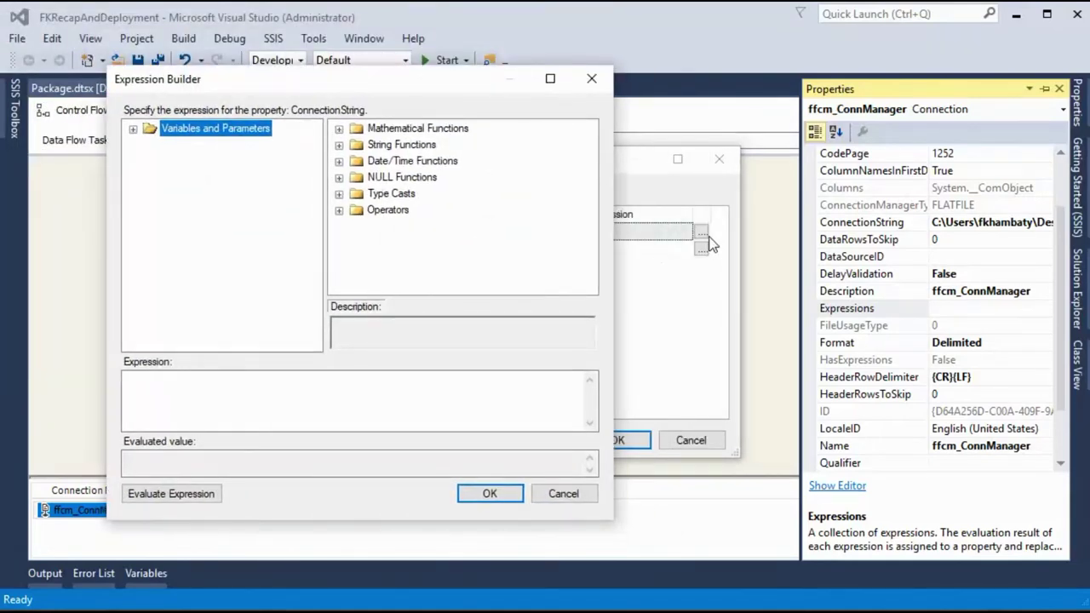
click(133, 129)
drag(201, 161, 189, 393)
click(488, 493)
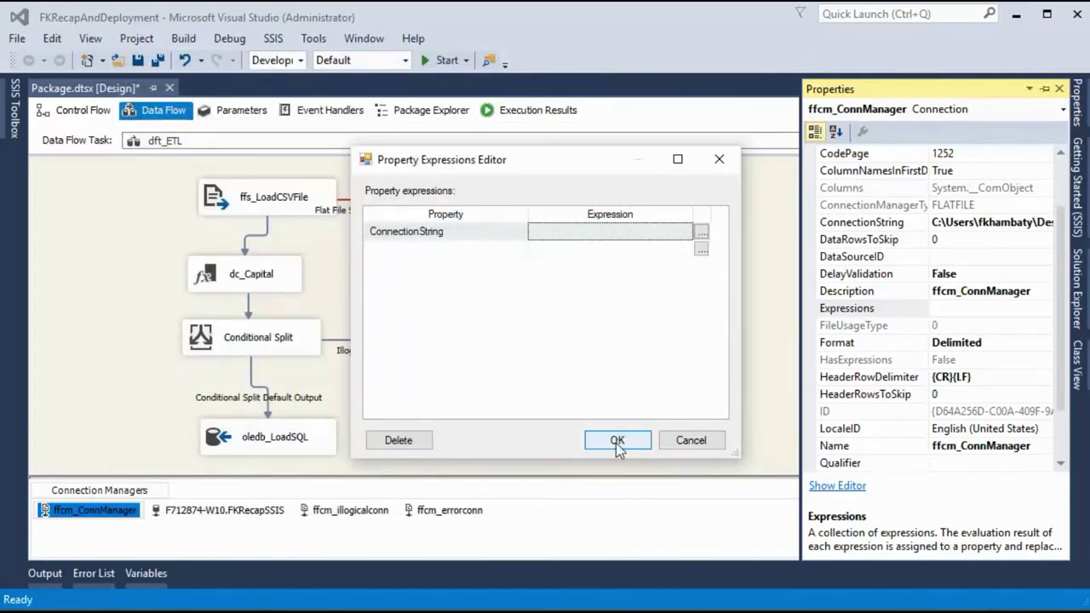
click(617, 438)
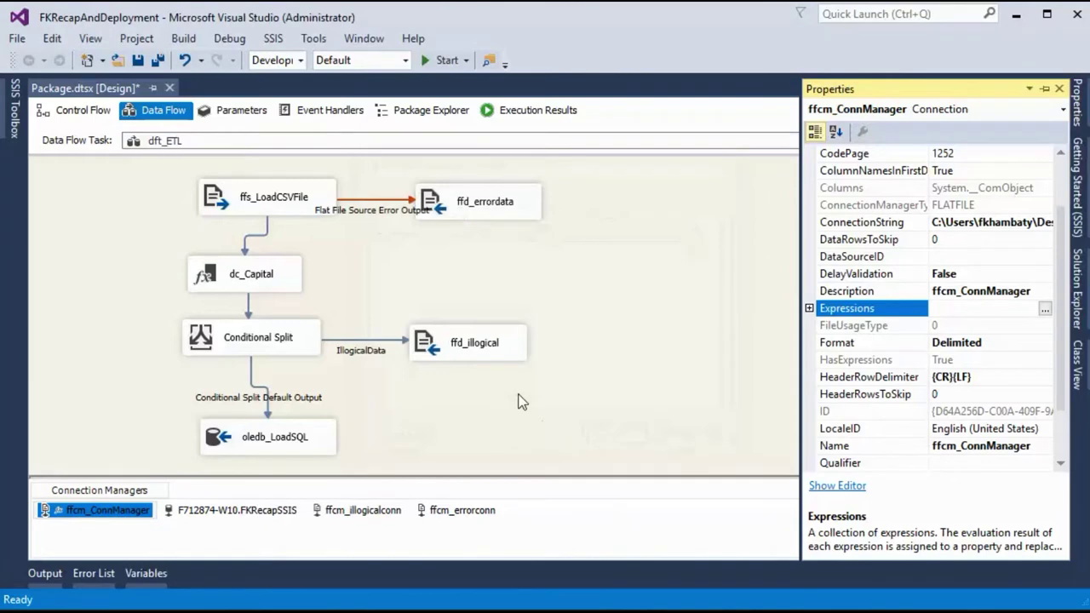
Review the Foreach Loop Container's folder and file filter, and the ffcm_ConnManager connection used by the dft_ETL data flow
click(77, 110)
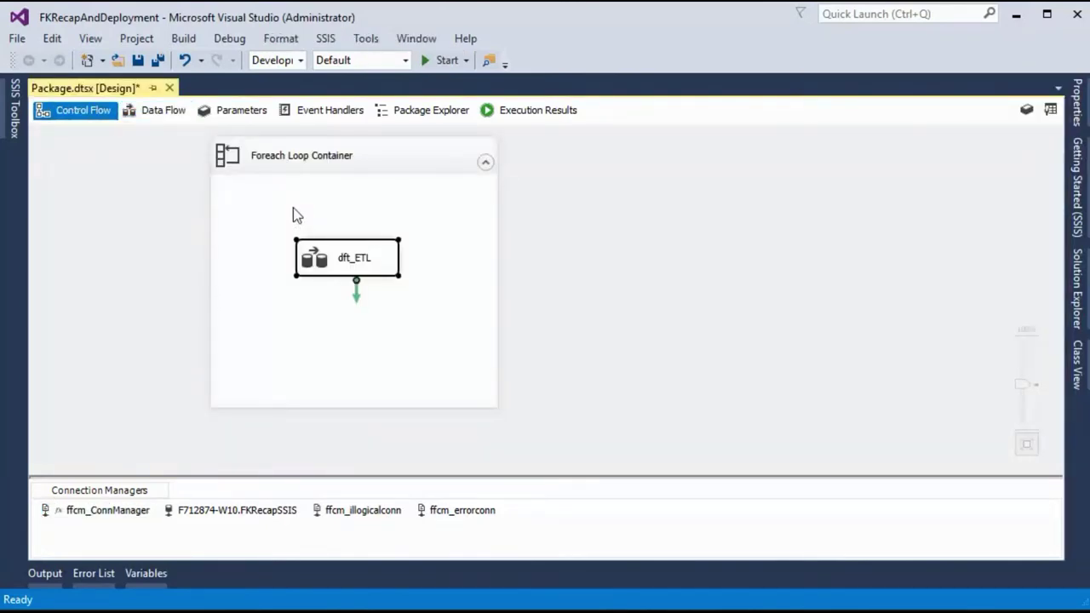
right_click(287, 165)
click(317, 168)
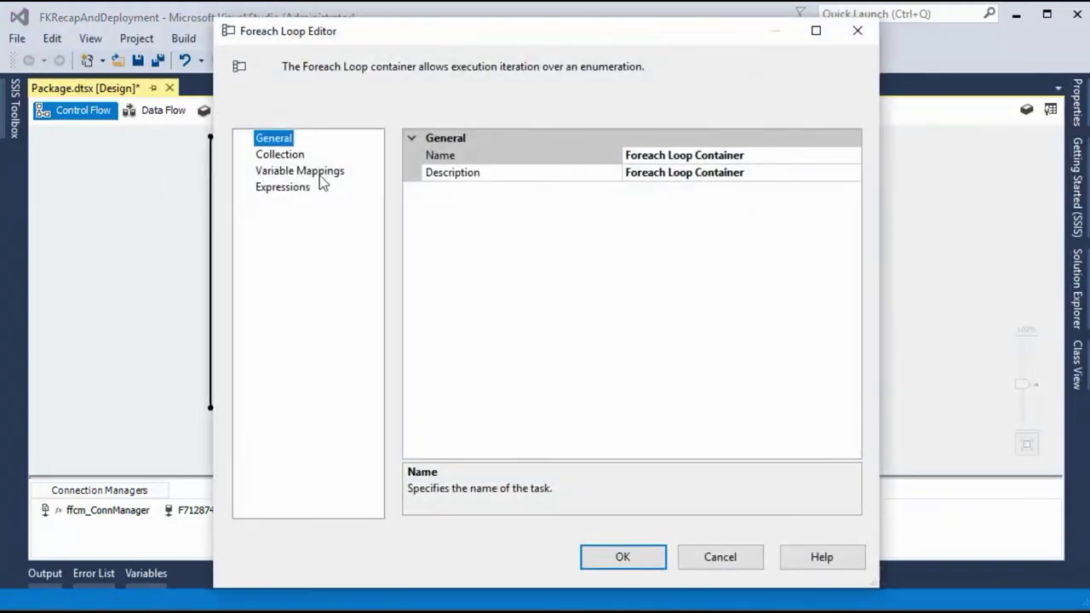
click(280, 154)
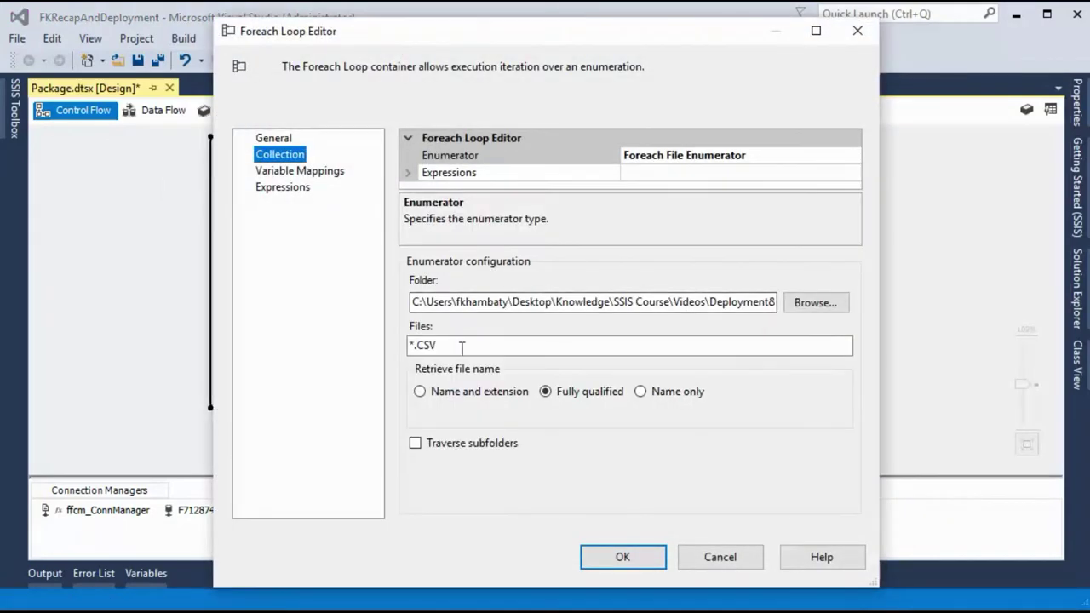
click(715, 562)
double_click(334, 265)
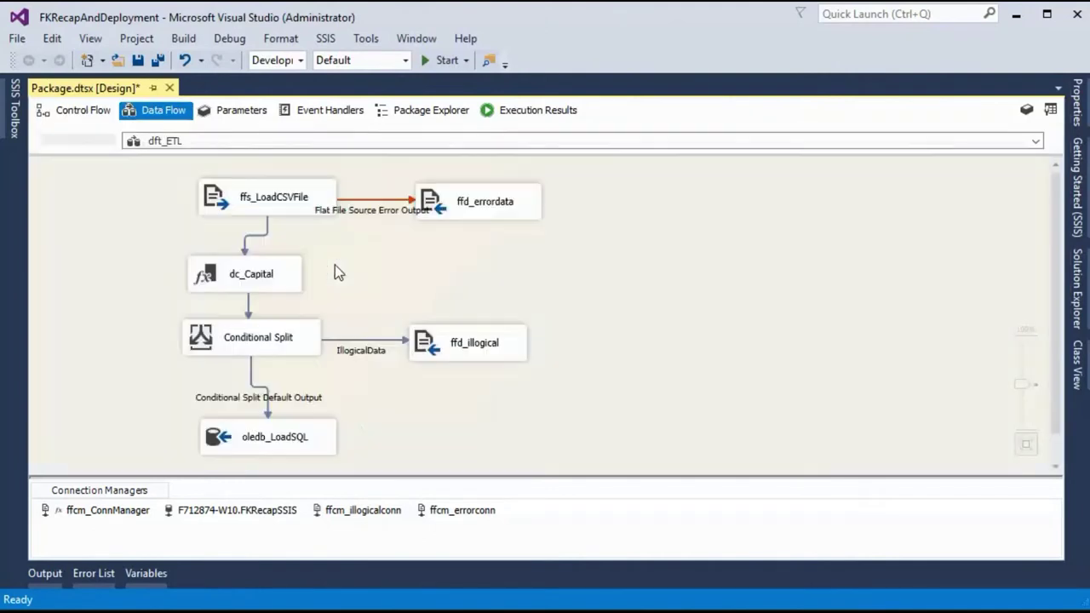
click(96, 515)
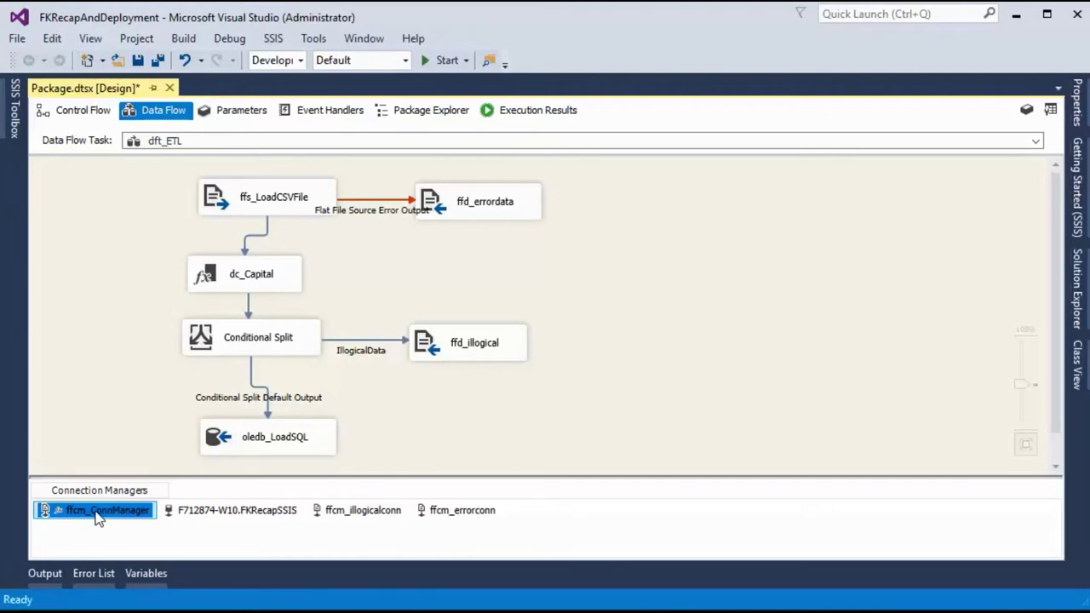
click(77, 110)
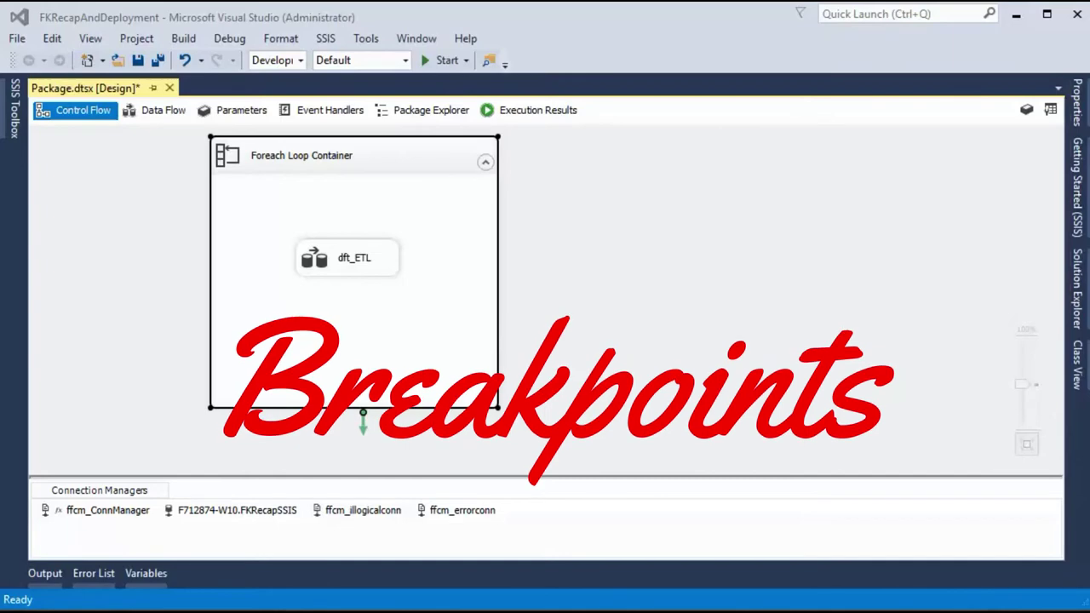
right_click(245, 155)
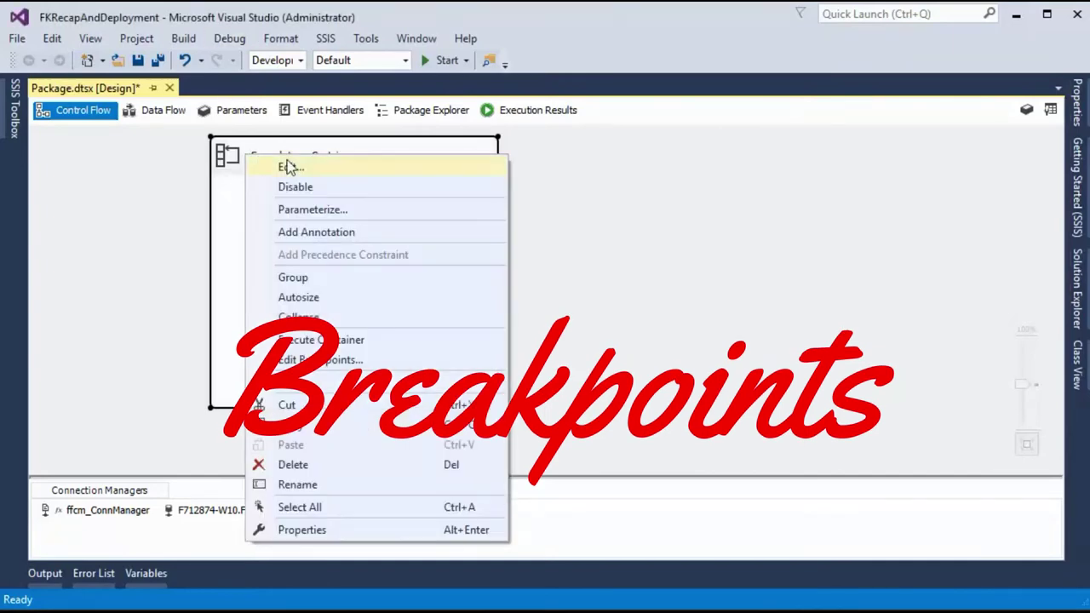
click(324, 360)
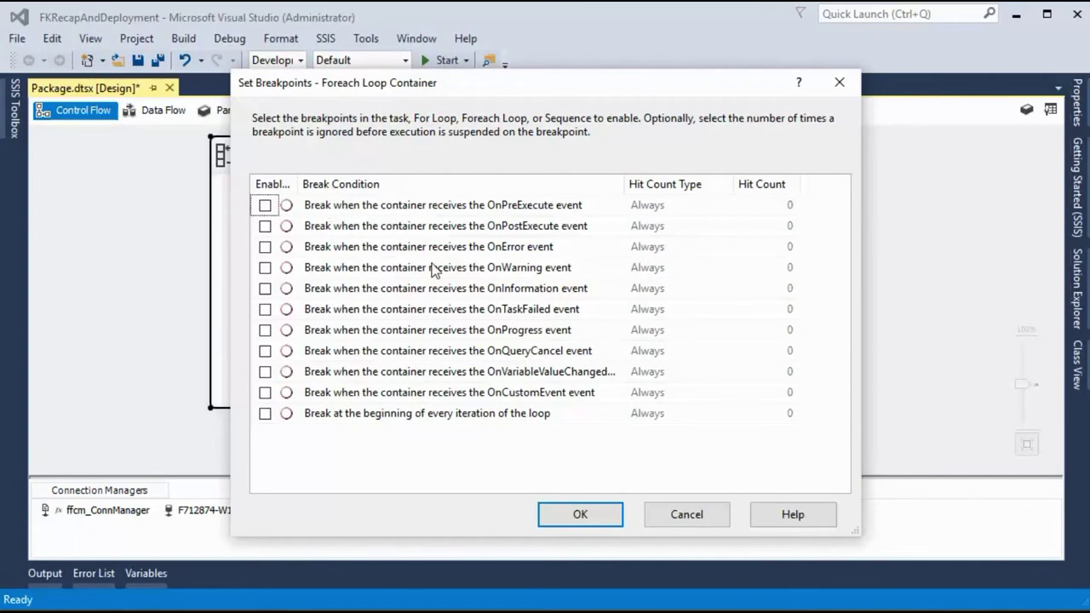
click(839, 82)
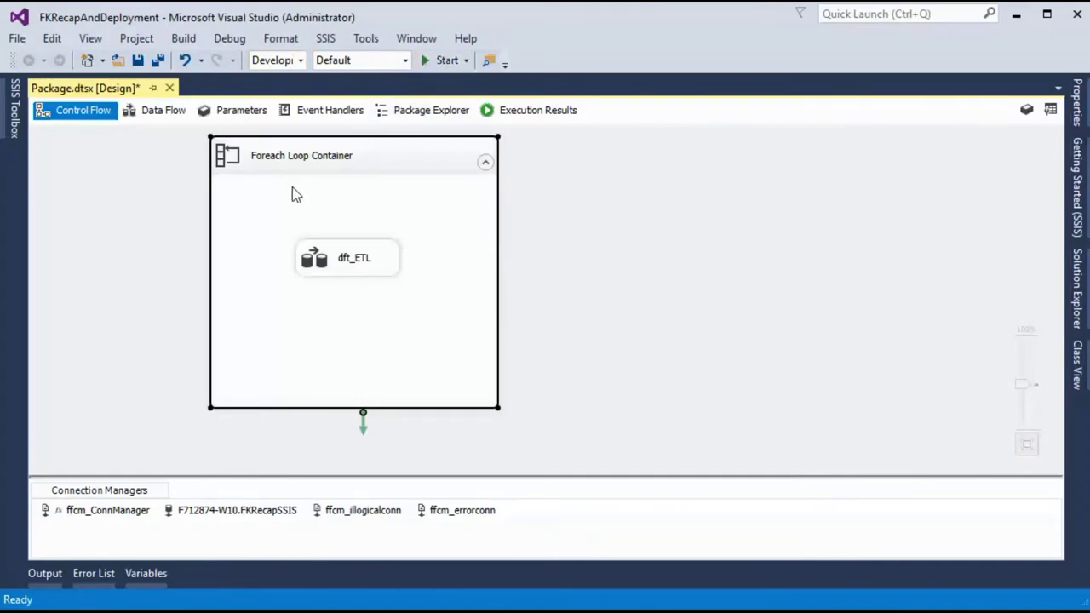
right_click(267, 162)
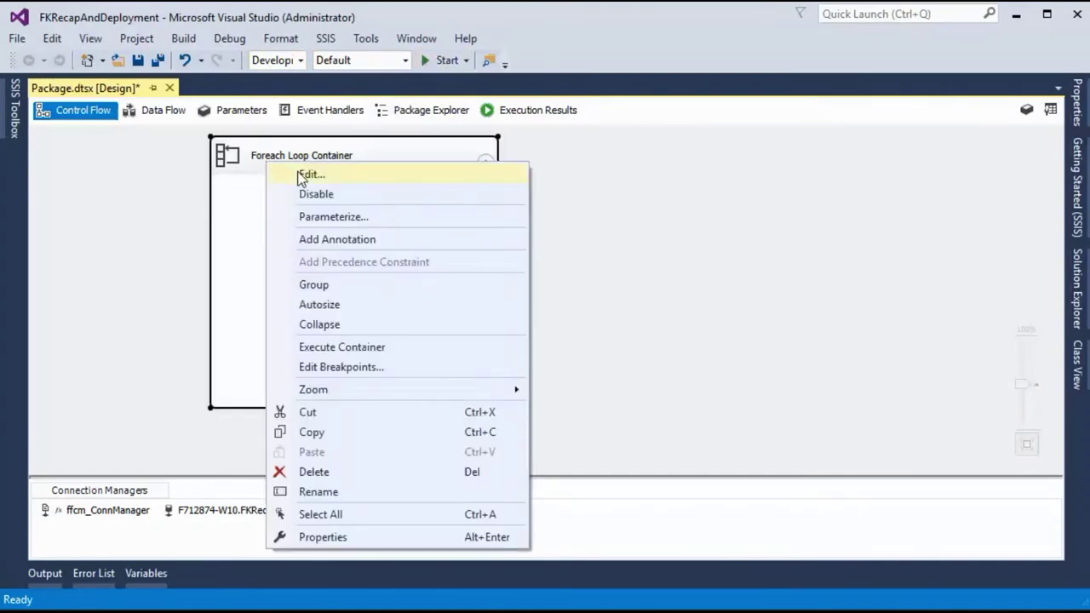
click(307, 175)
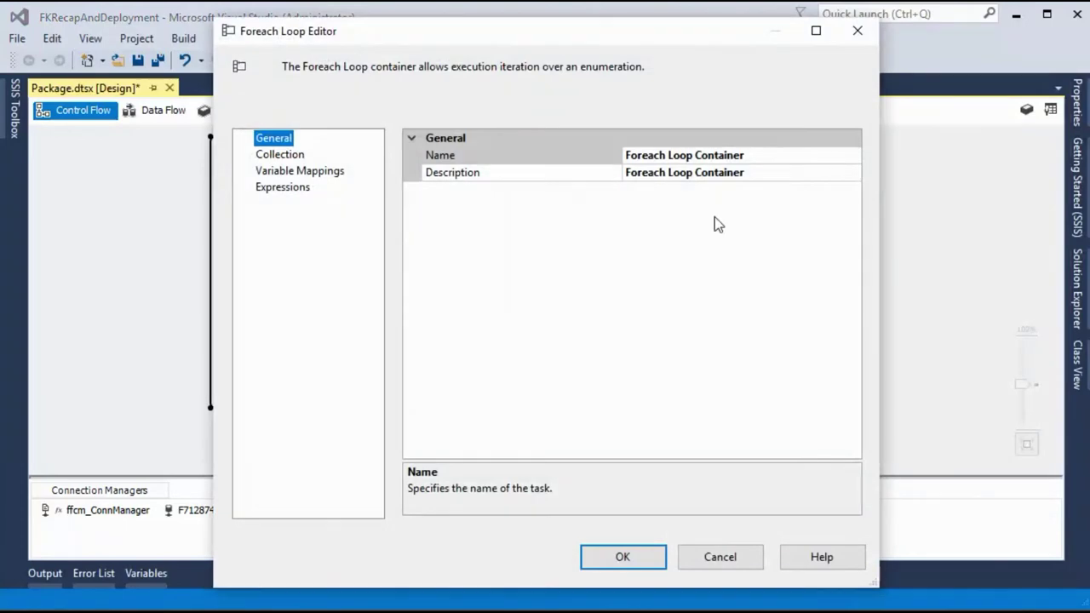
click(857, 37)
Enable a breakpoint on the Foreach Loop Container for the OnPreExecute event
right_click(326, 151)
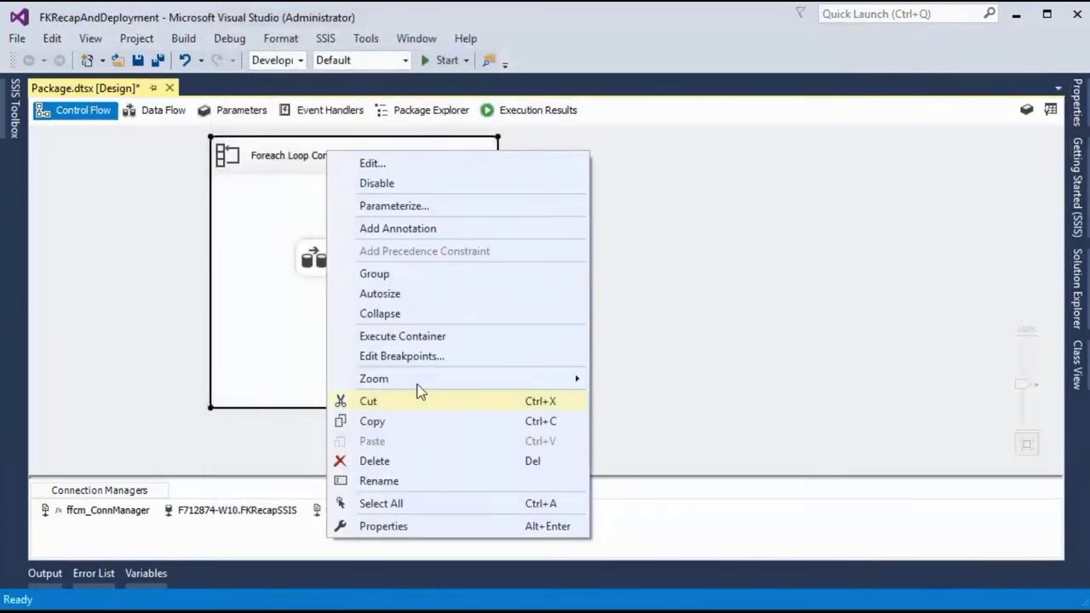
click(420, 358)
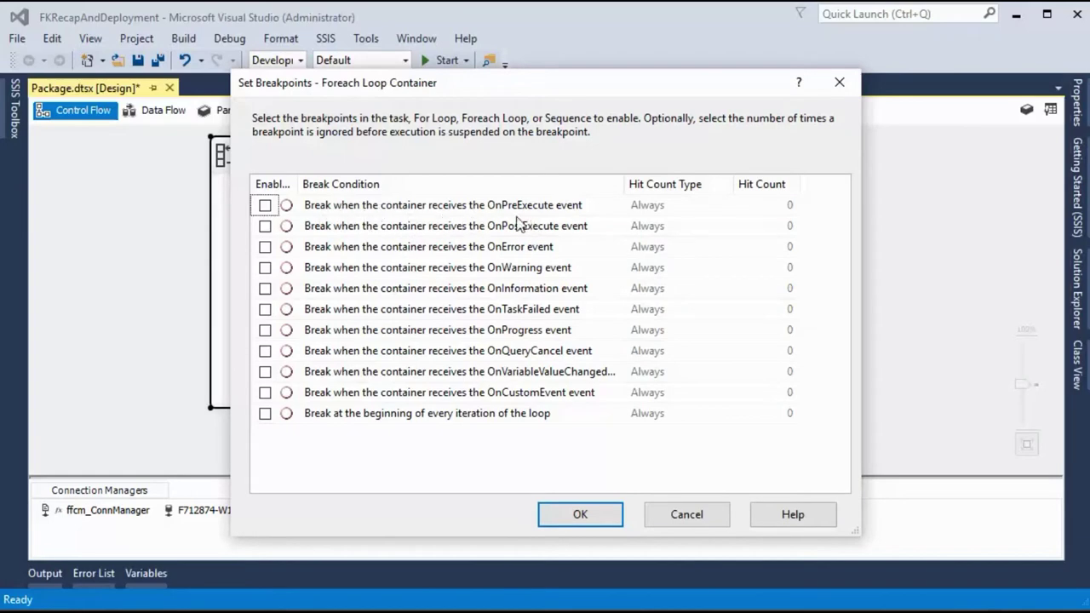
click(265, 206)
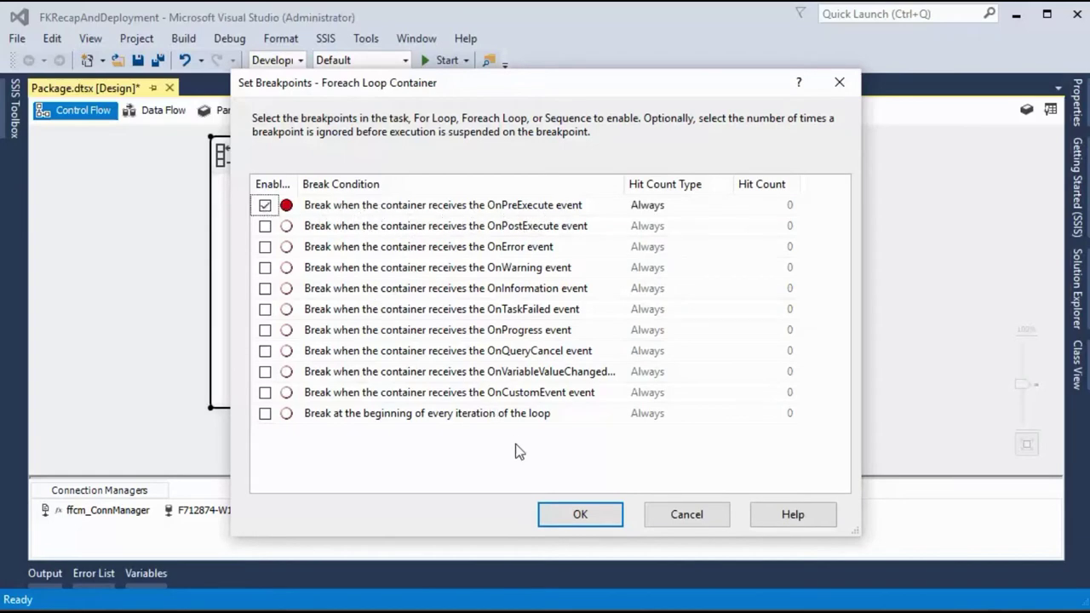
click(582, 515)
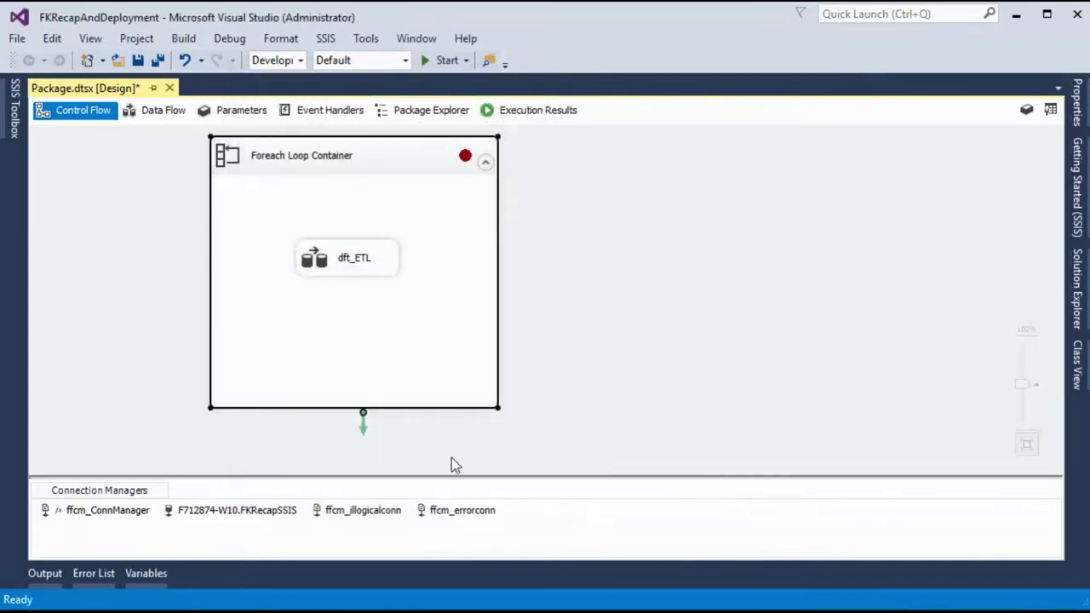
Enable an OnPreExecute breakpoint on the dft_ETL data flow task and save the package
right_click(354, 260)
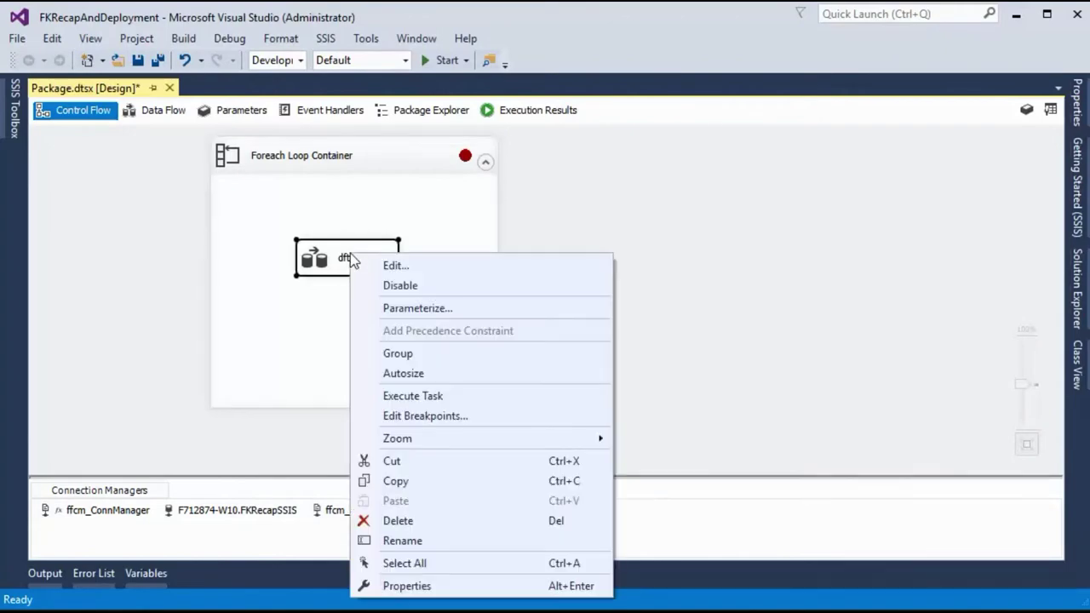
click(430, 417)
click(266, 205)
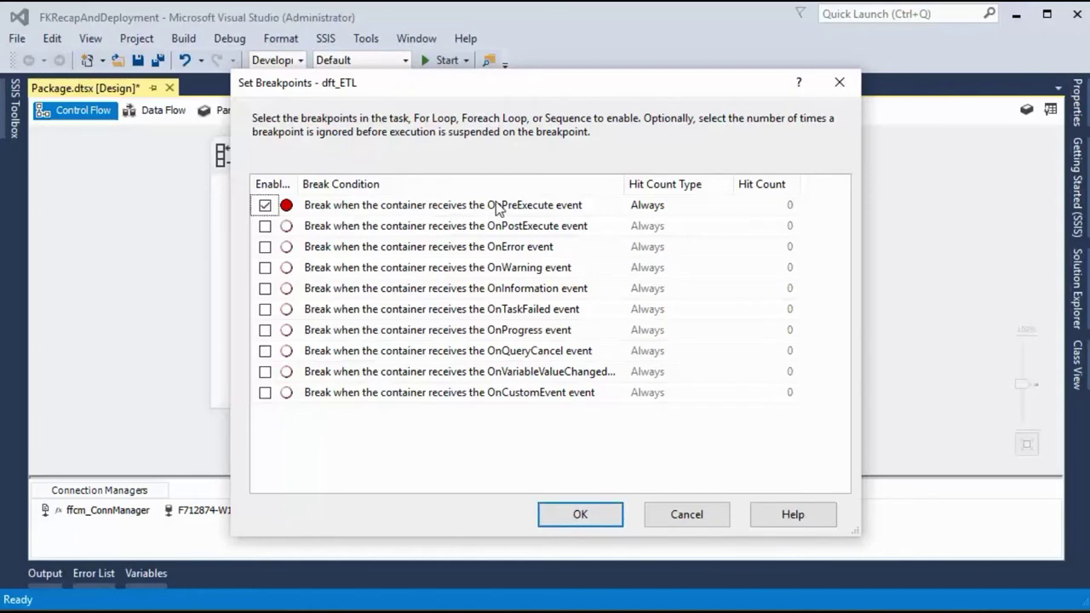
click(577, 514)
click(623, 304)
key(ctrl+s)
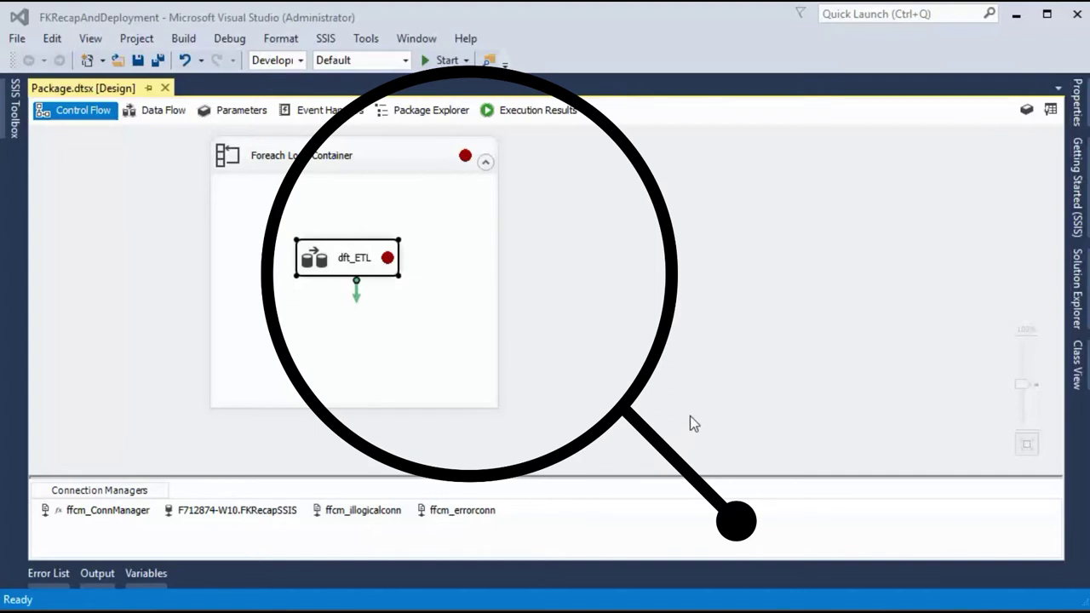
Start debugging the package and inspect User::FKFileVariable in the watch list at the container's breakpoint
click(442, 62)
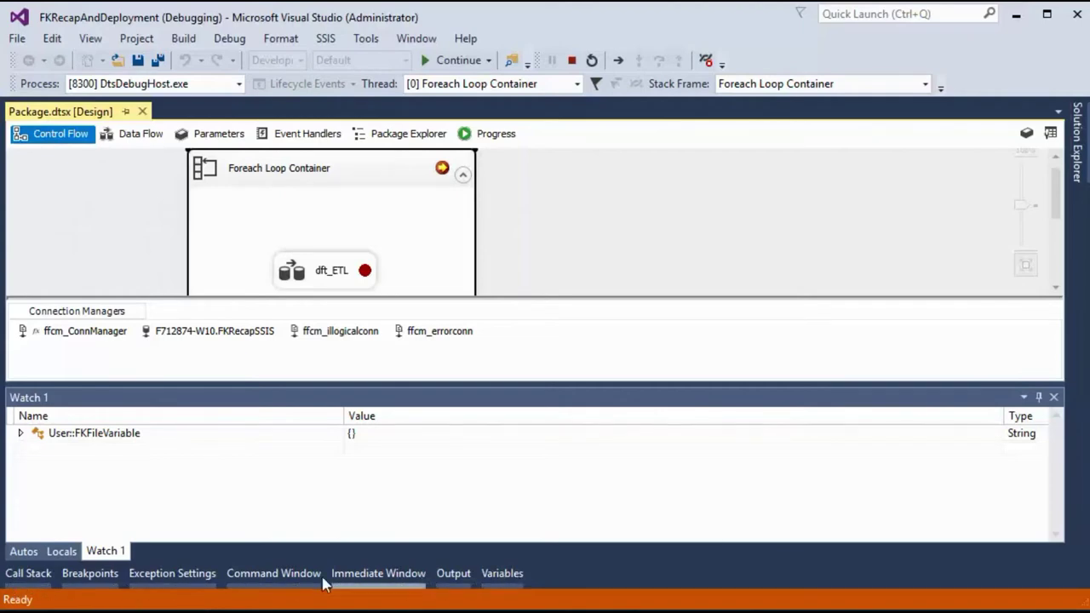
click(109, 551)
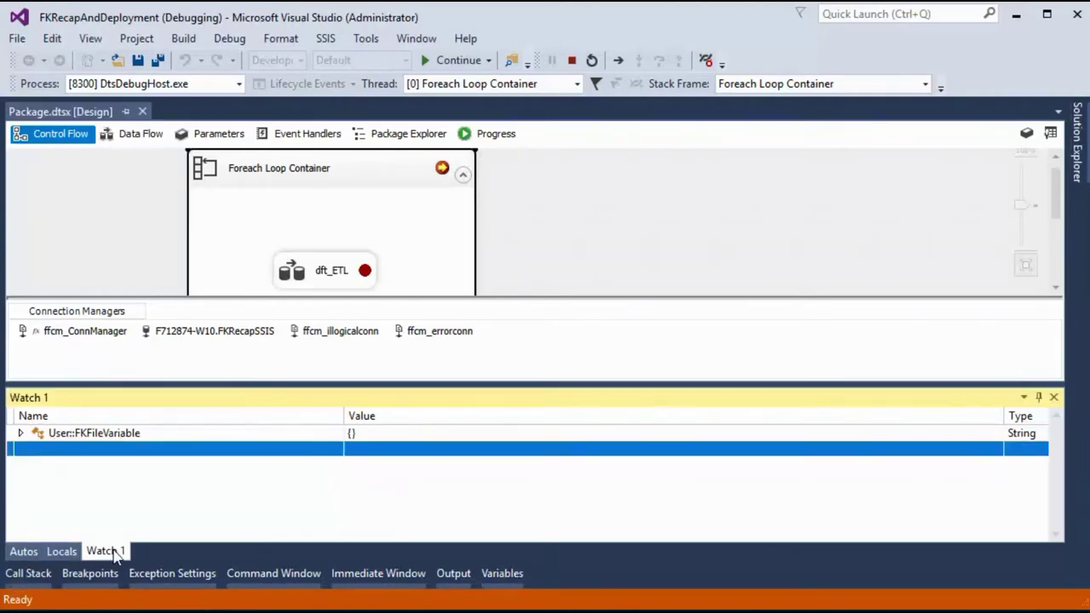
click(169, 438)
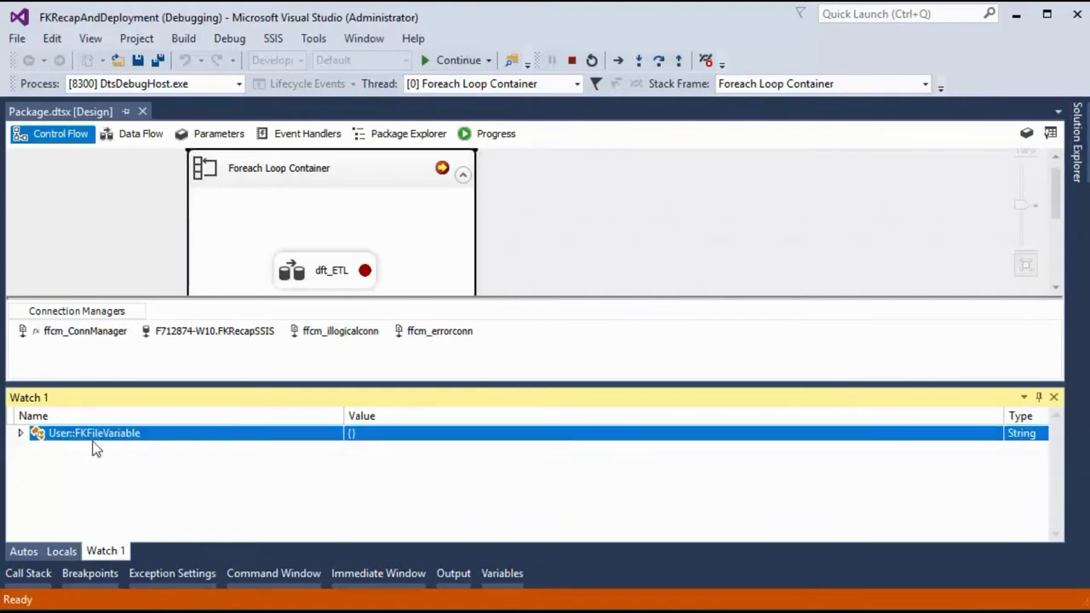
Enter FKFileVariable again as the variable name in the existing watch entry
click(156, 432)
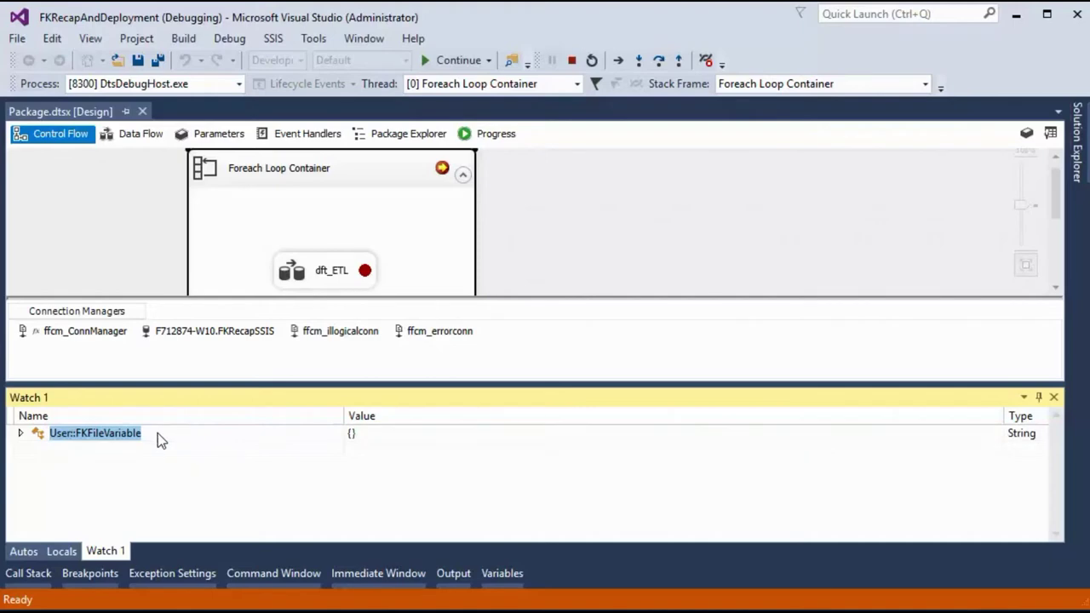
text(FKFile)
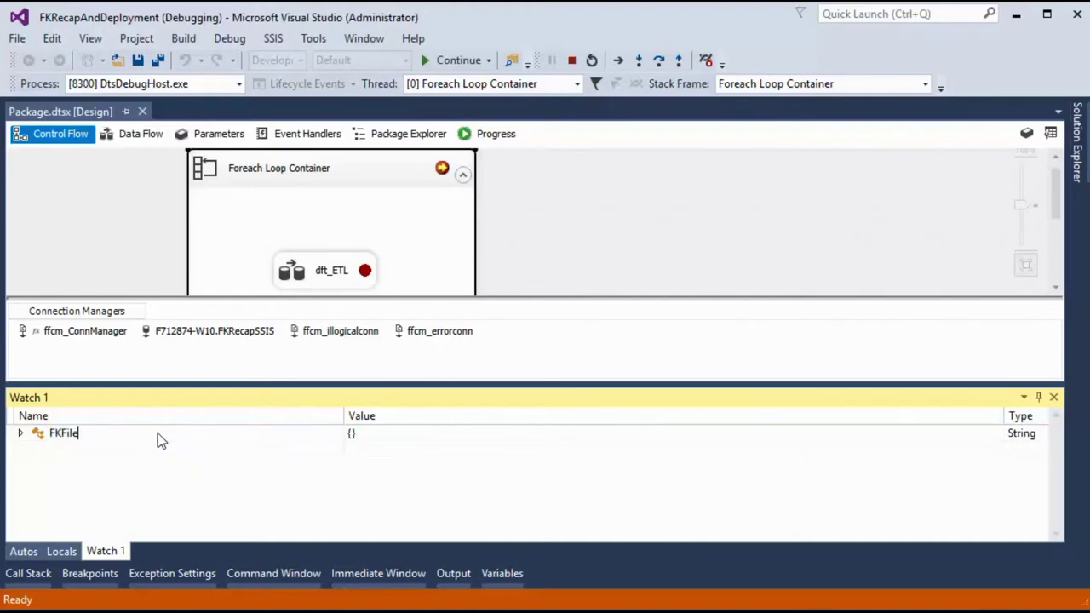
text(Variable)
key(Return)
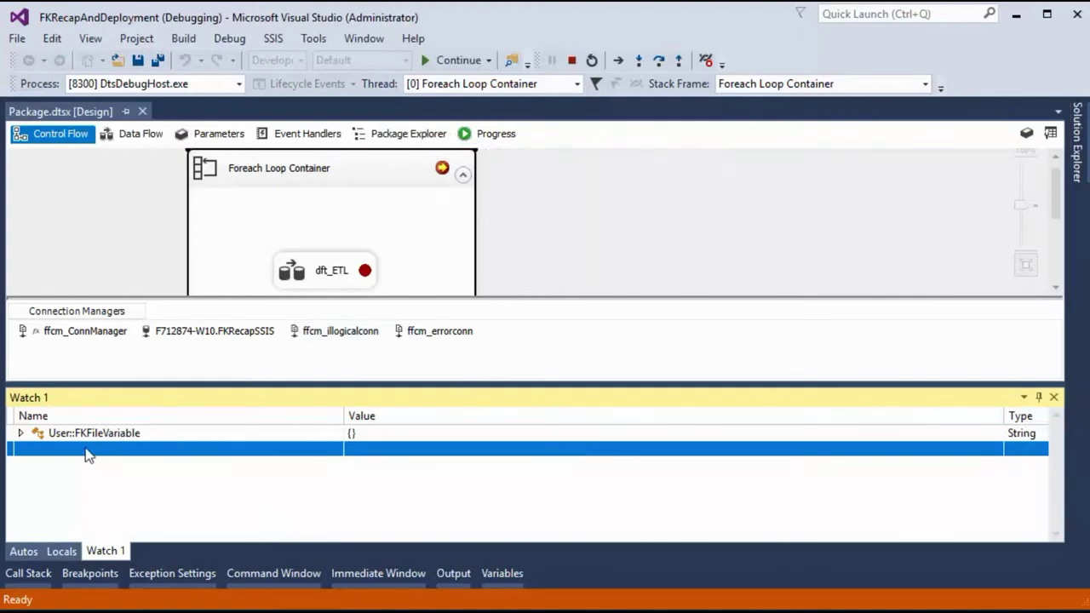
Continue execution to the dft_ETL breakpoint and compare the watched file path with Customers - Copy (10).csv in the source folder
click(438, 62)
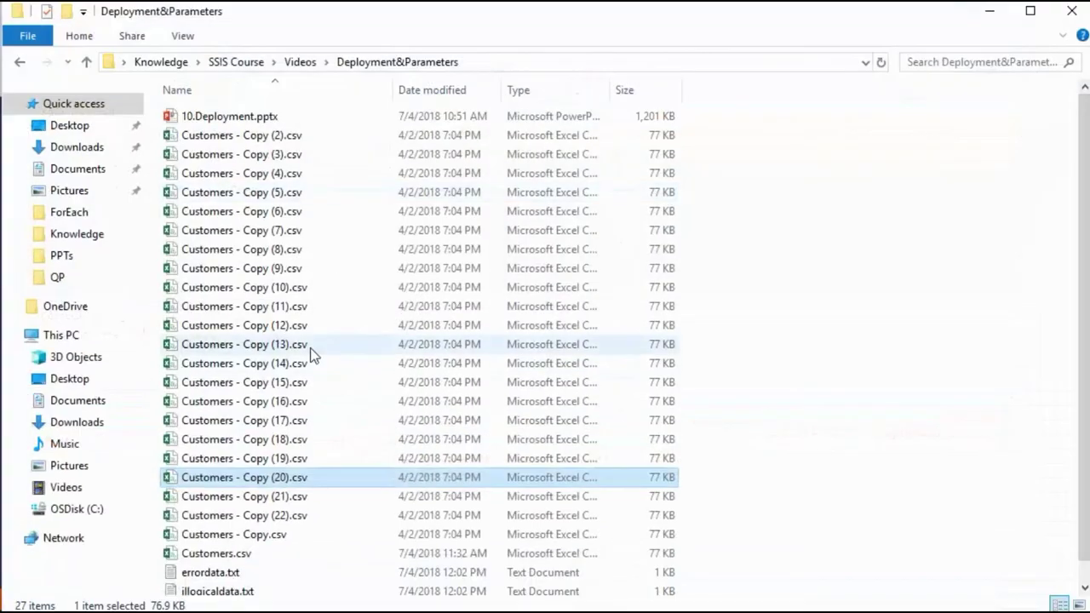
click(260, 288)
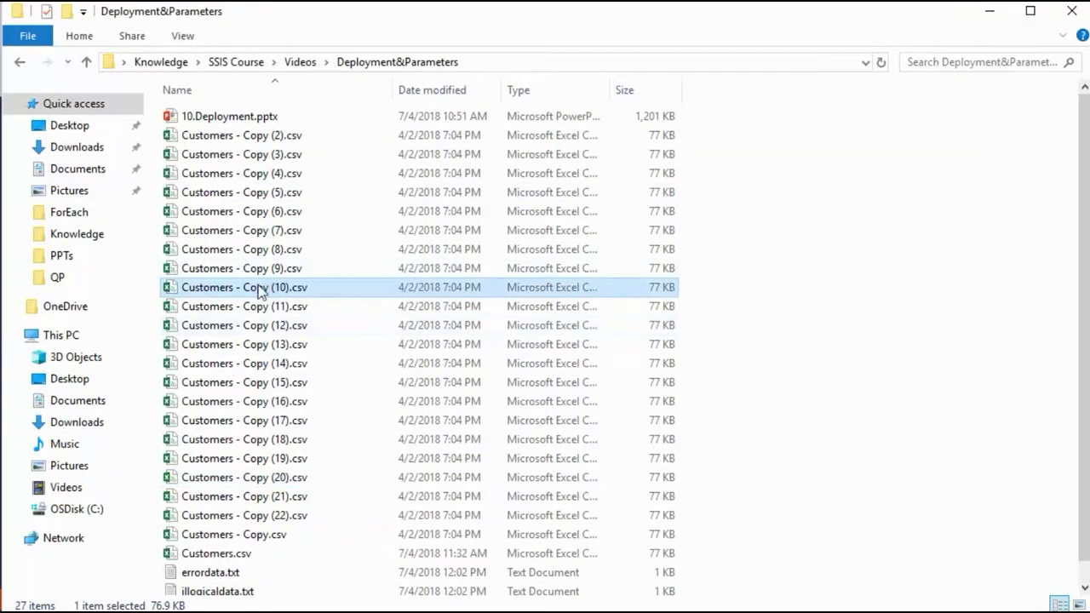
click(988, 12)
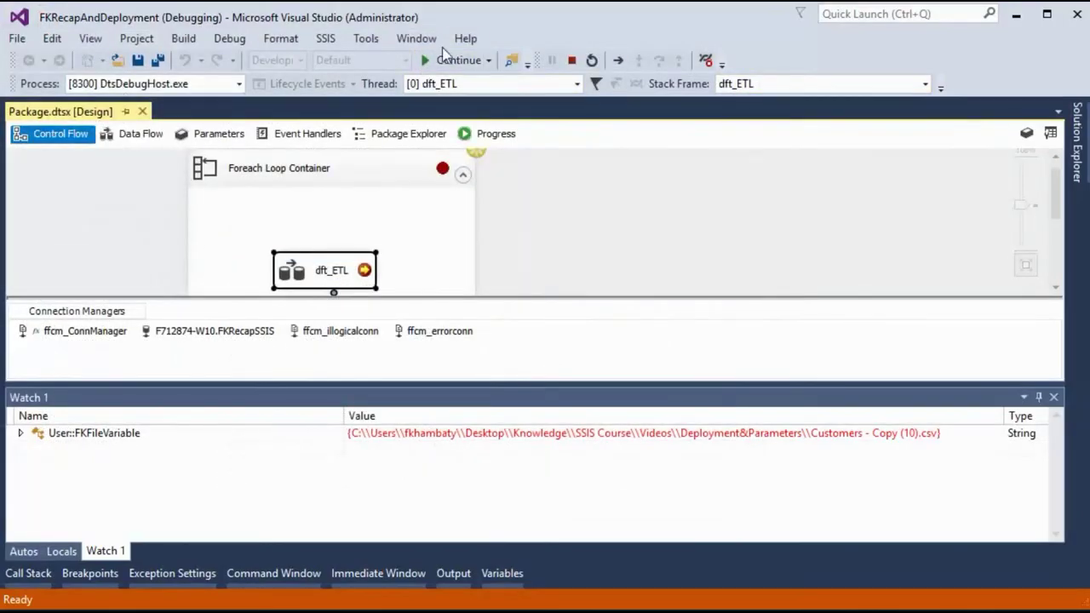
Continue to the loop's next iteration and check the row flow inside the dft_ETL data flow
click(453, 61)
click(156, 139)
scroll(340, 281, down, 1)
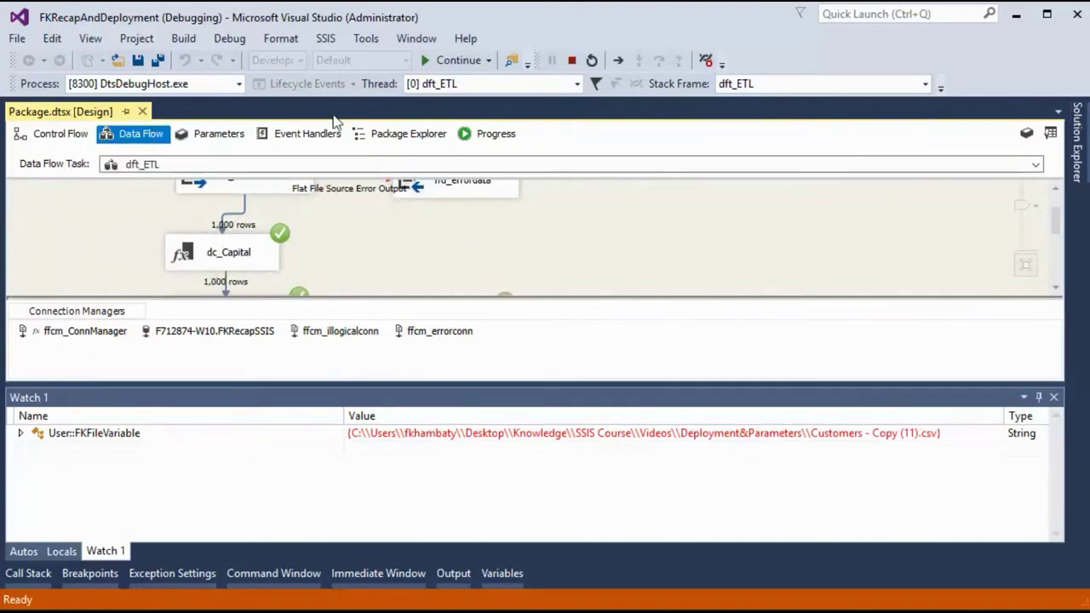
Continue execution past each dft_ETL breakpoint hit until the loop has processed every CSV file, watching the file variable
click(454, 62)
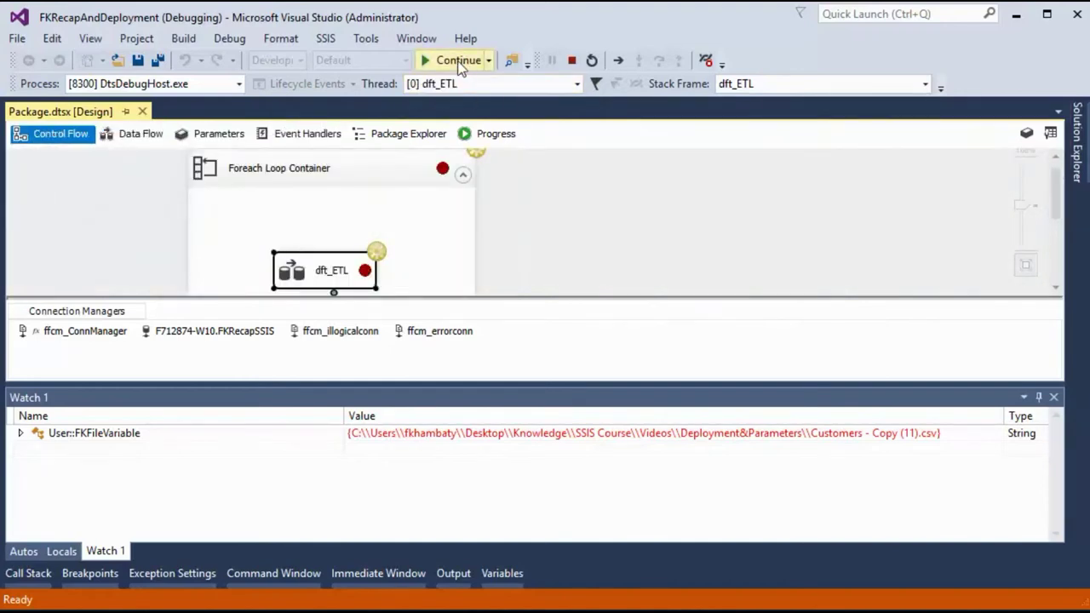
click(458, 62)
click(459, 62)
click(458, 61)
click(458, 60)
click(458, 60)
click(458, 60)
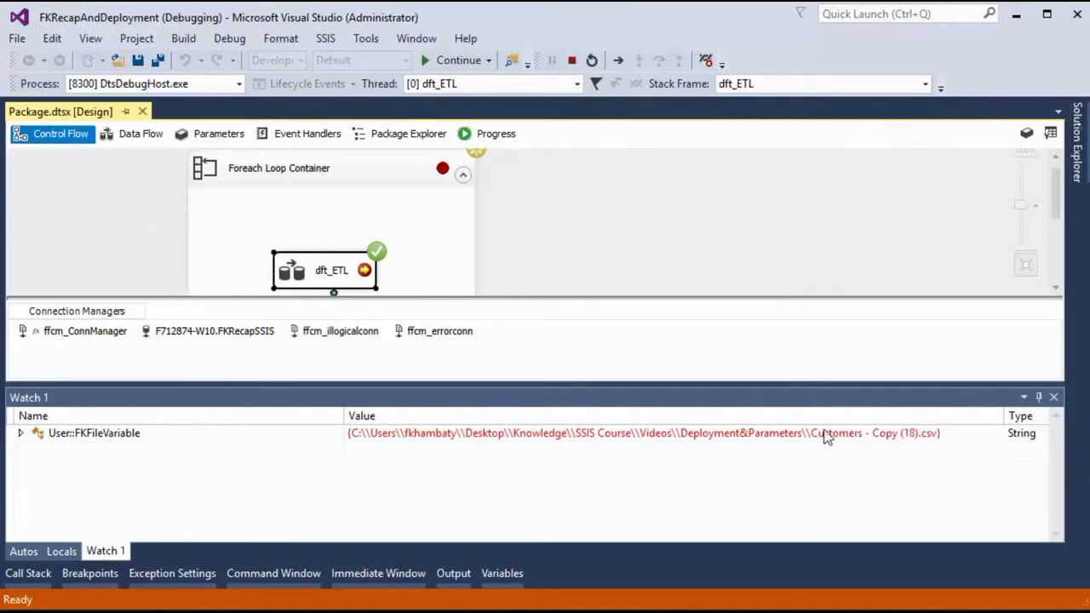
click(433, 65)
click(433, 65)
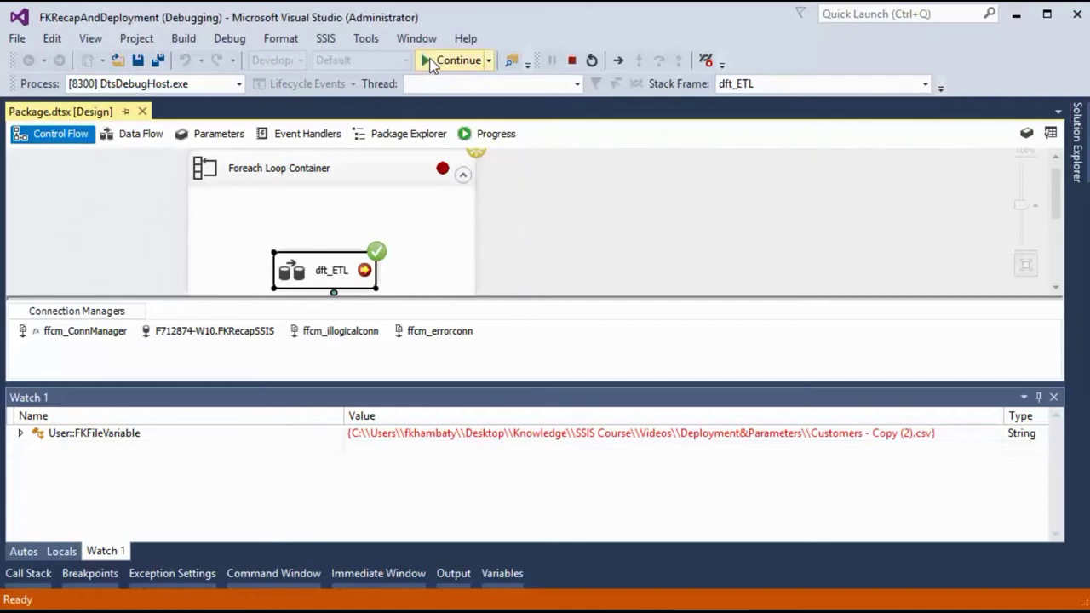
click(433, 65)
click(433, 65)
click(433, 65)
click(432, 64)
click(433, 65)
click(433, 65)
click(432, 64)
click(432, 65)
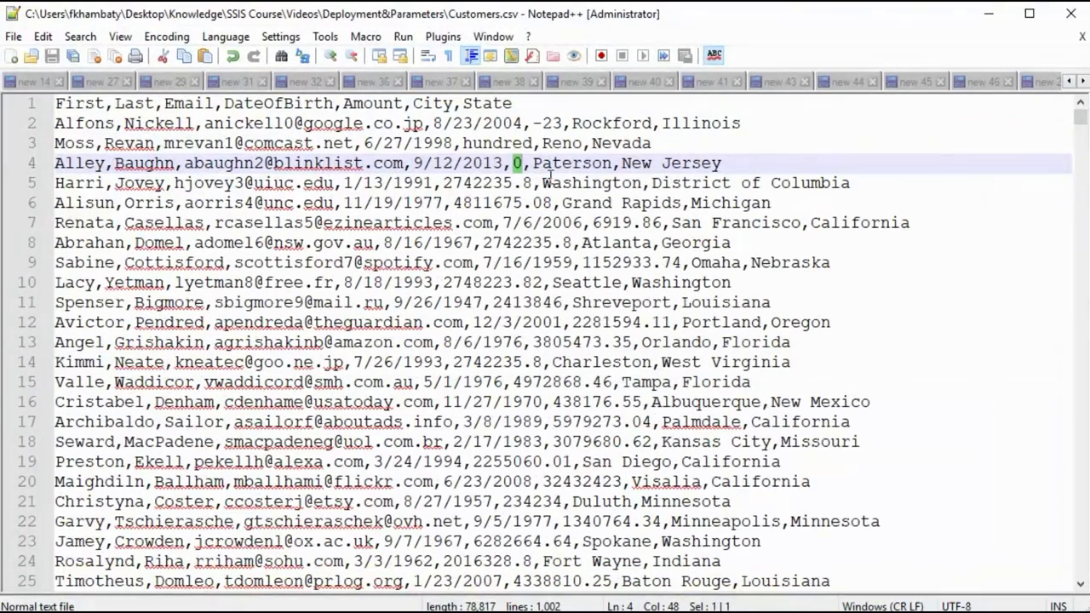
Review rows 2 to 4 of Customers.csv and the list of CSV files in the Deployment&Parameters folder
drag(768, 164, 54, 123)
click(790, 241)
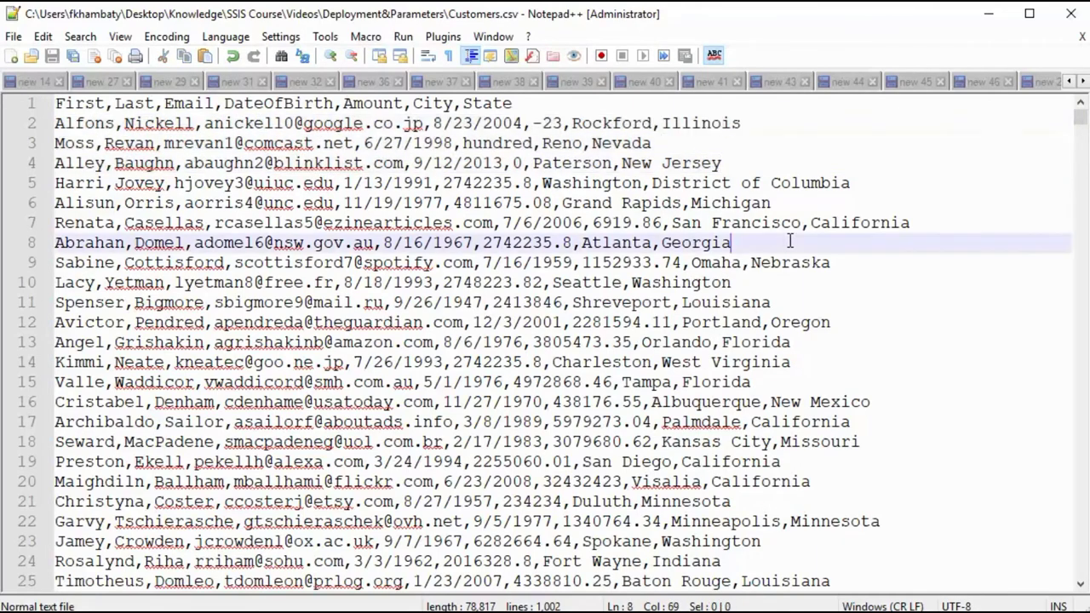
click(990, 20)
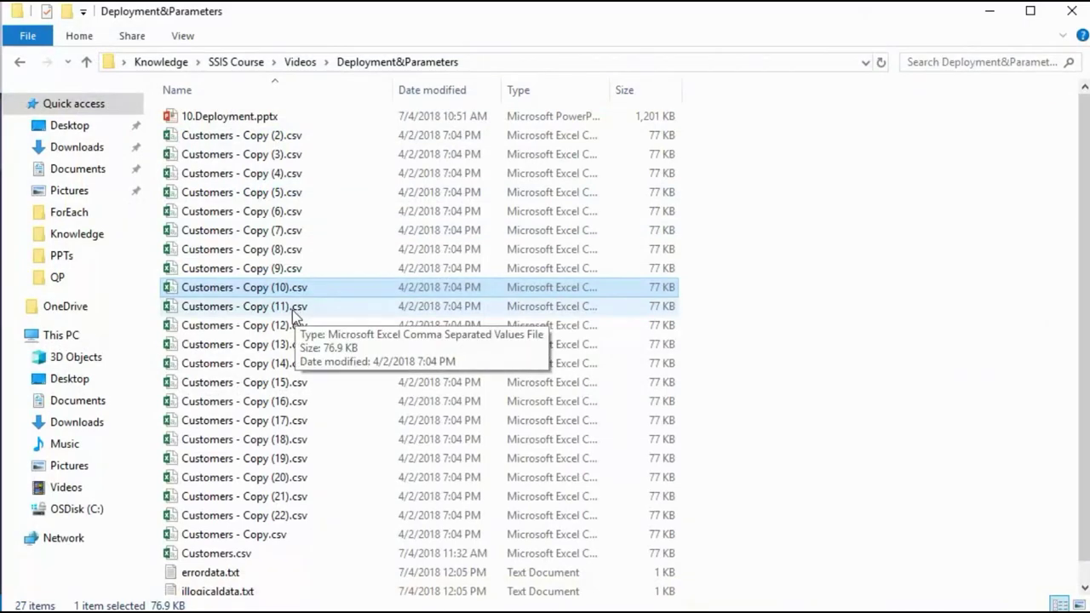
click(988, 11)
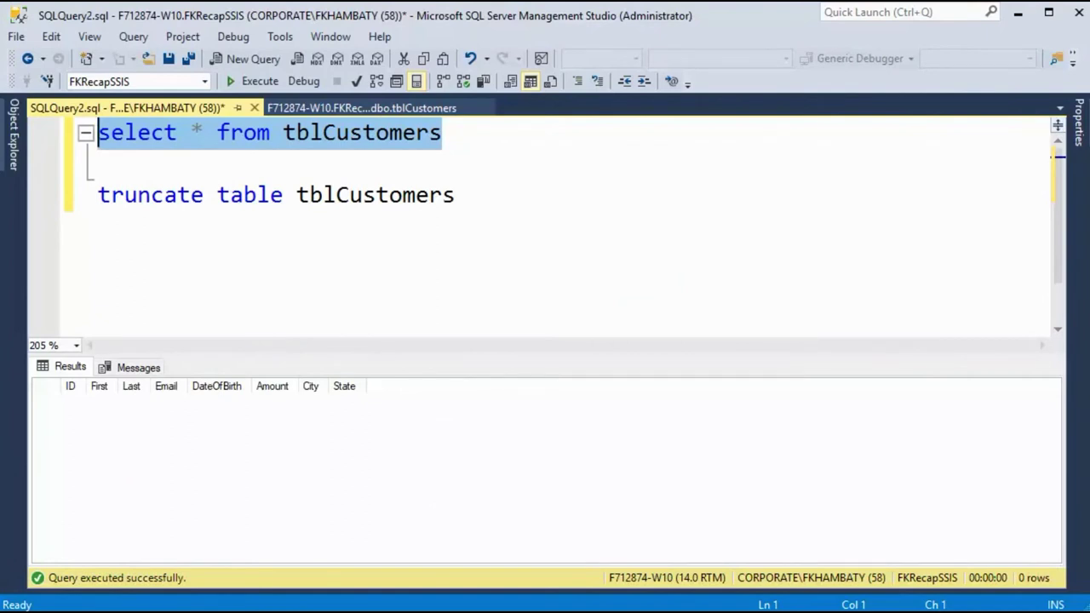
Add the expected row count as the comment --1000*23=23000-3 below the truncate statement in the SQL query
click(511, 199)
key(Return)
key(Return)
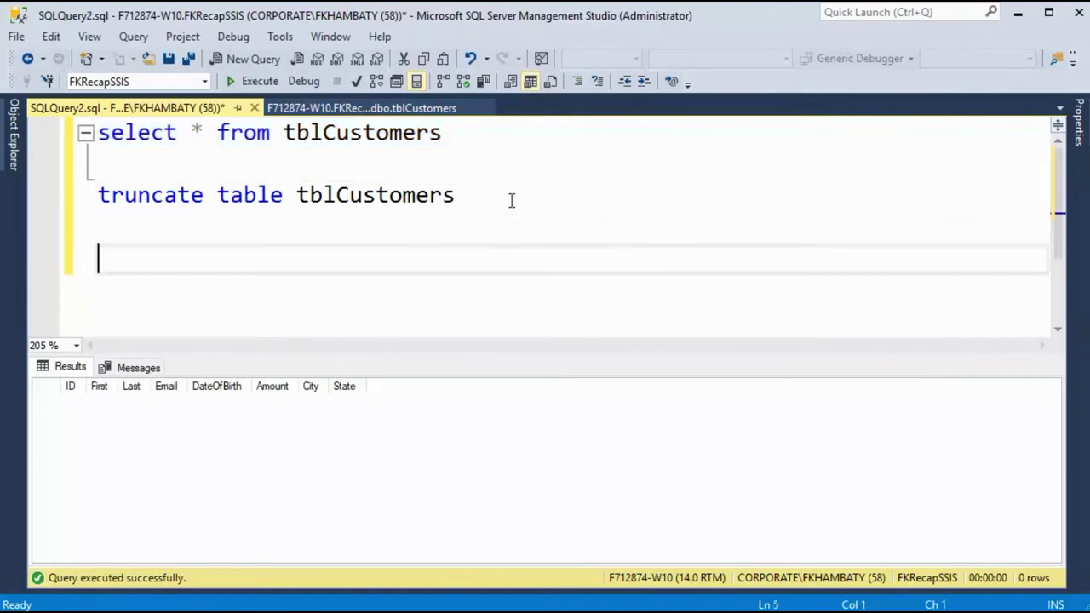
text(1000*)
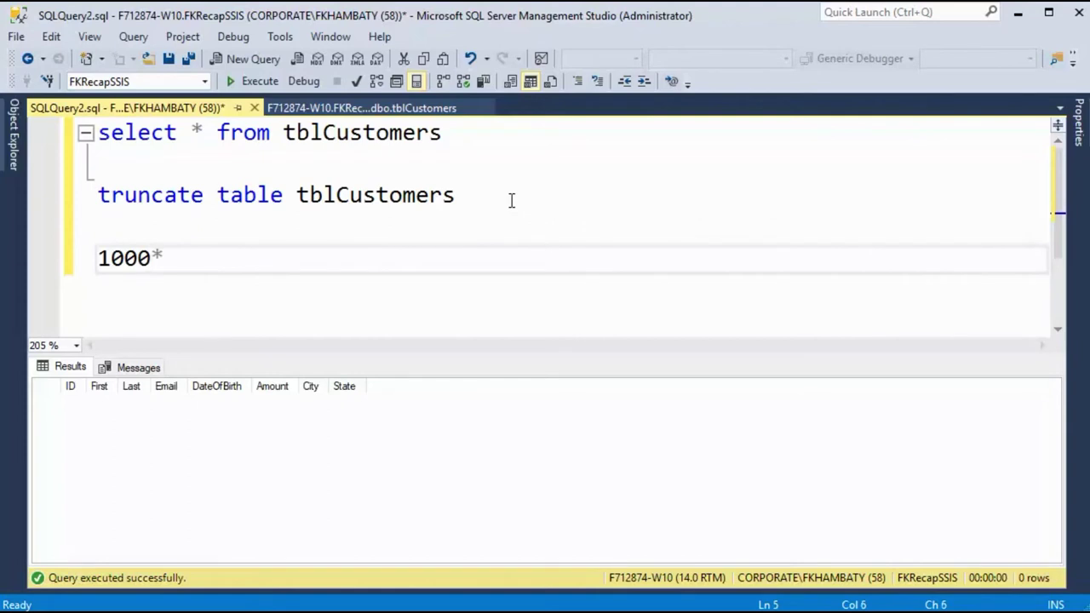
text(23=23000)
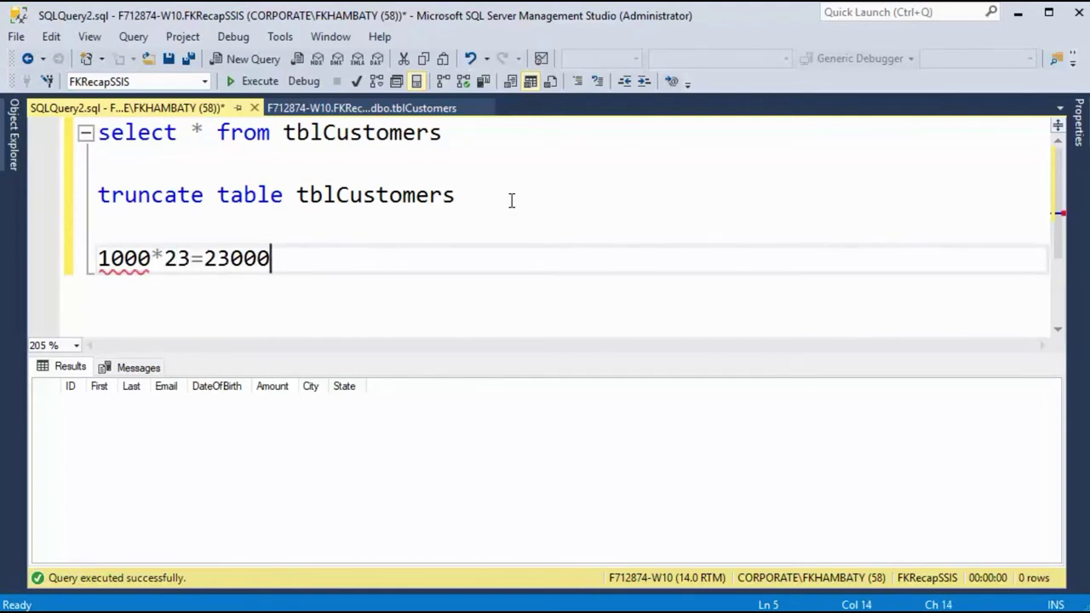
text(-3)
key(shift+Left)
key(shift+Left)
key(shift+Left)
key(shift+Left)
key(shift+Left)
key(shift+Left)
key(shift+Left)
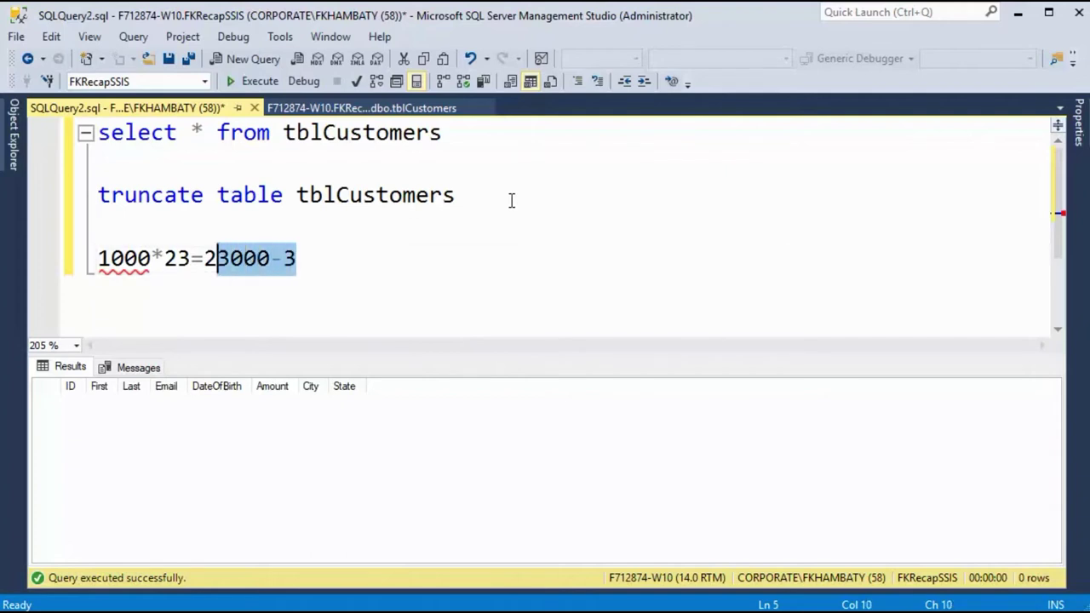
key(Home)
text(--)
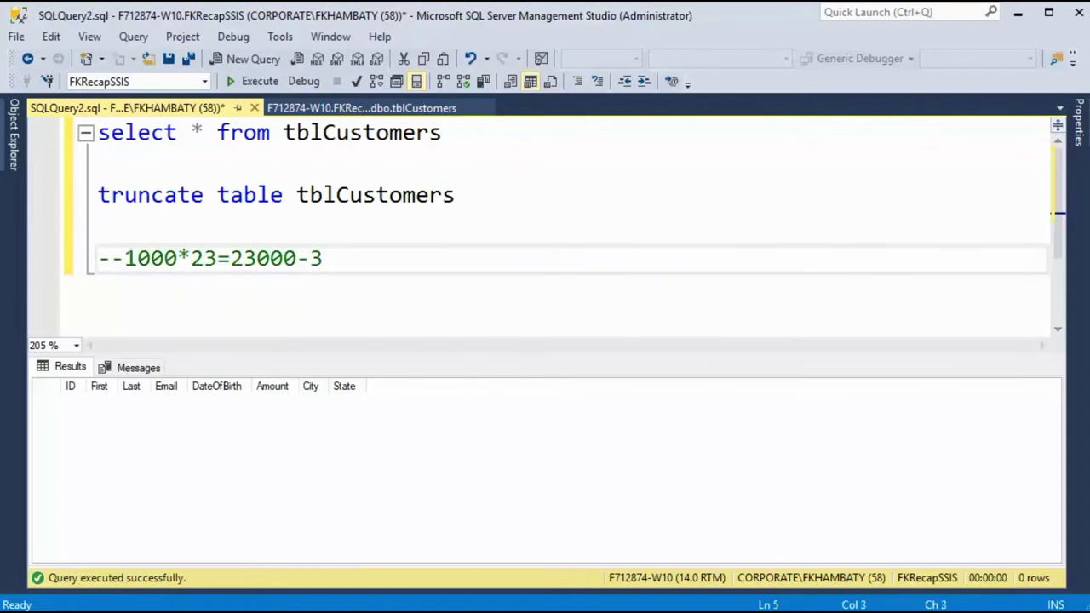
Check the invalid Amount values in lines 2 to 4 of Customers.csv in Notepad++ and return to the SQL query
key(alt+Tab)
drag(747, 158, 321, 143)
click(596, 178)
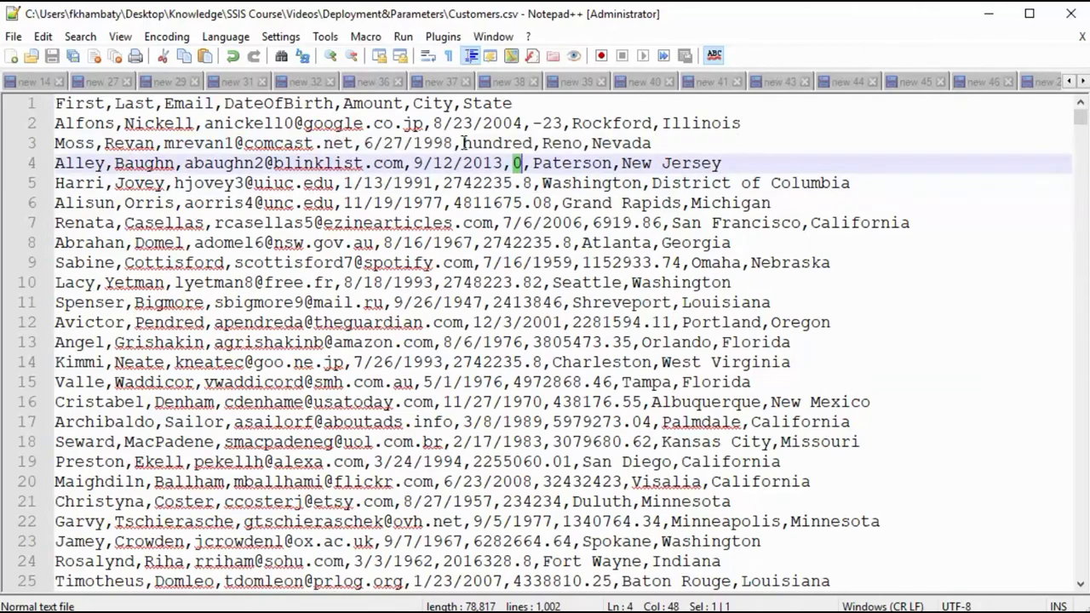
double_click(496, 143)
drag(533, 122, 571, 122)
click(647, 162)
click(988, 14)
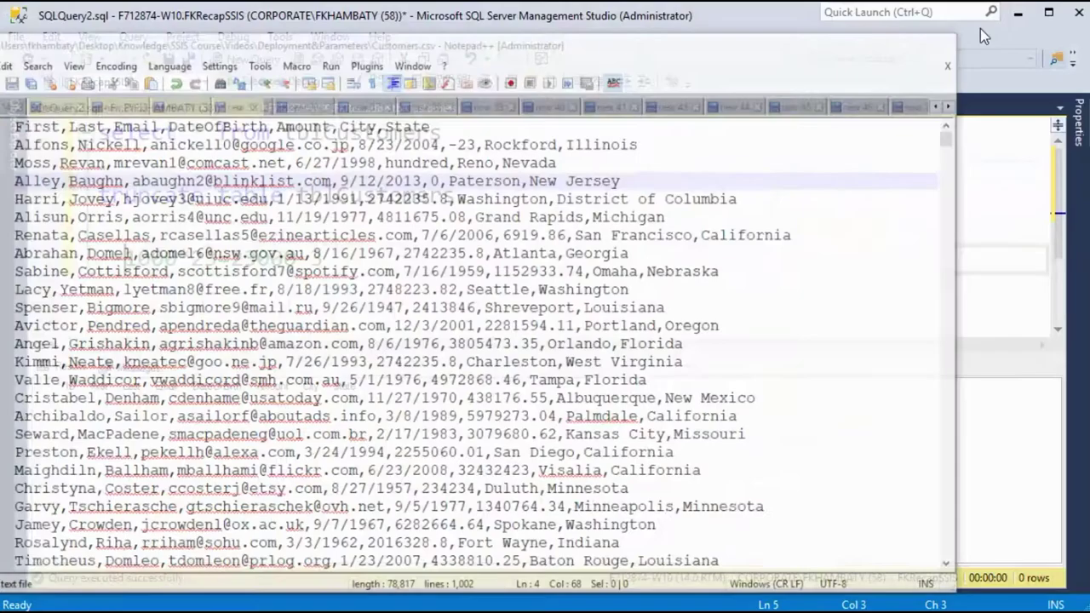
Run only the statement select * from tblCustomers and compare its row count with the expected figure in the comment
drag(444, 134, 97, 133)
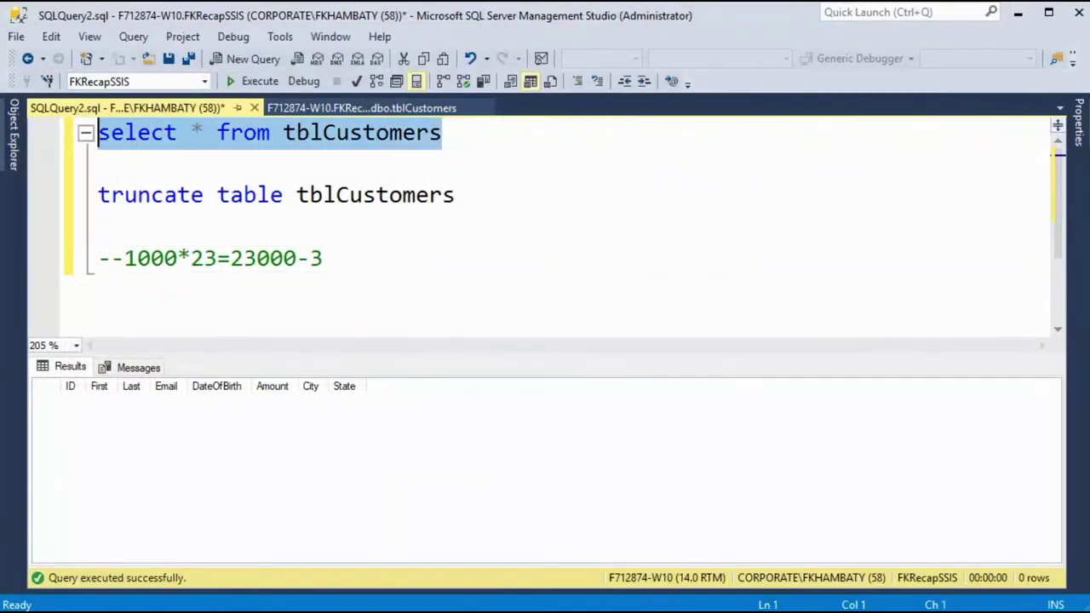
click(254, 83)
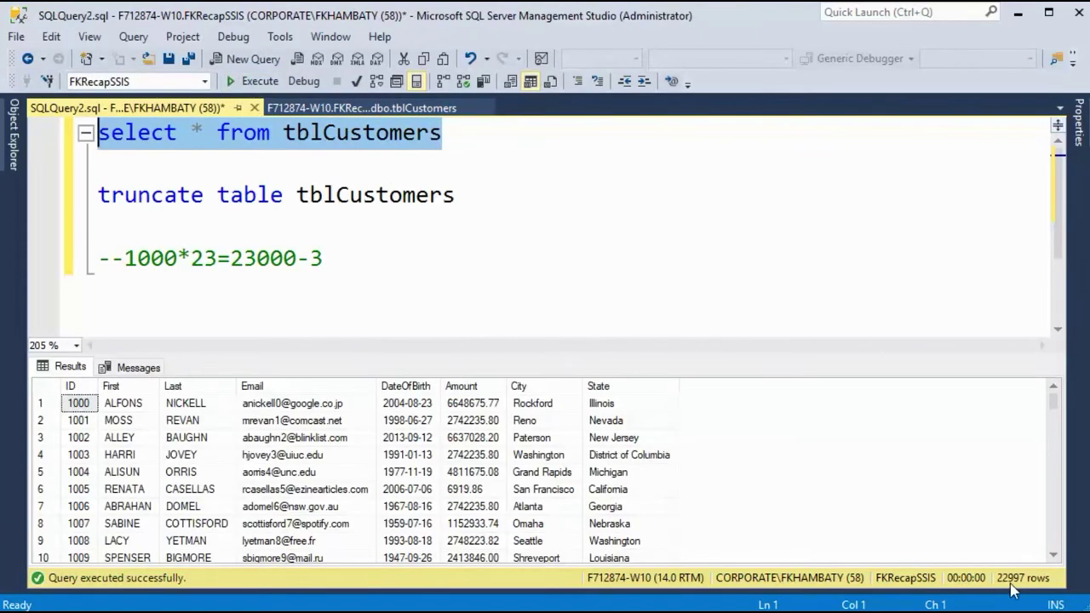
drag(236, 270, 339, 260)
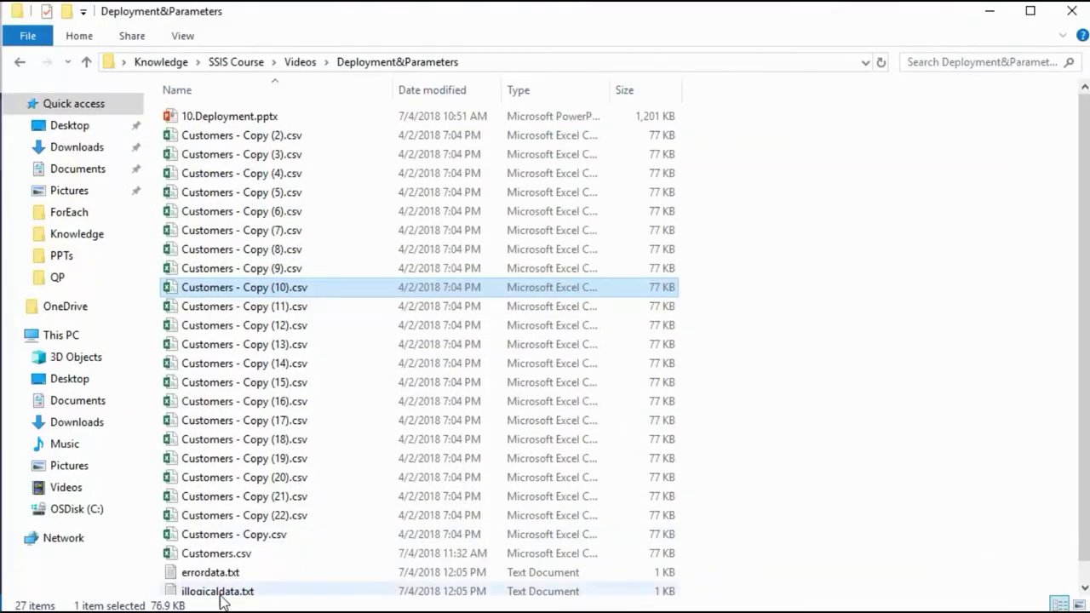
Open errordata.txt from the source folder, check the rejected row's Amount value, and close the file
double_click(213, 573)
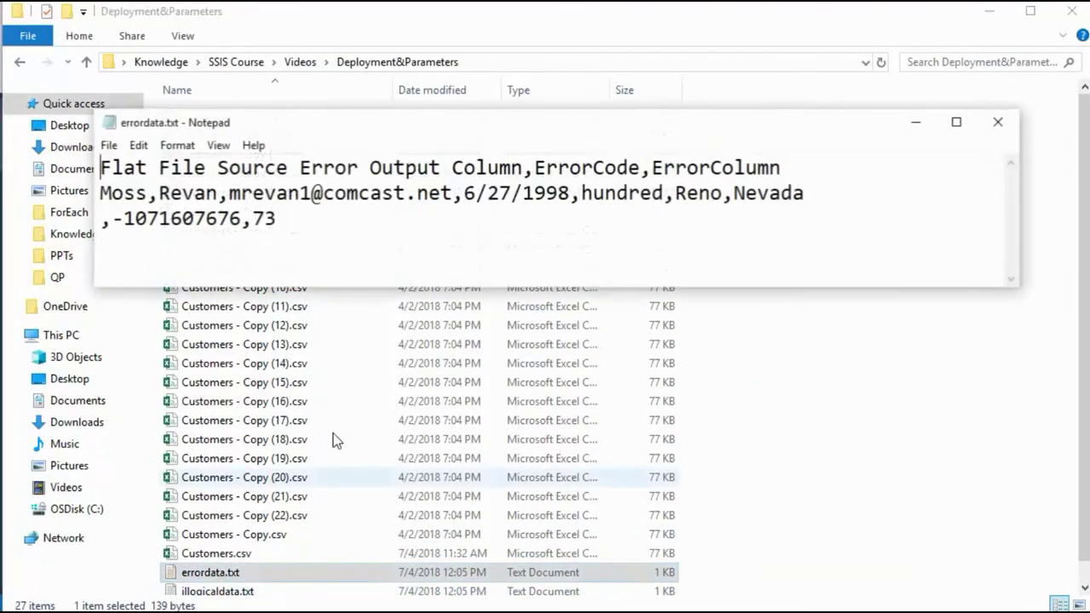
drag(583, 193, 665, 194)
click(999, 121)
Open illogicaldata.txt, check the Amount values of its redirected rows, and close the file and the folder view
double_click(206, 586)
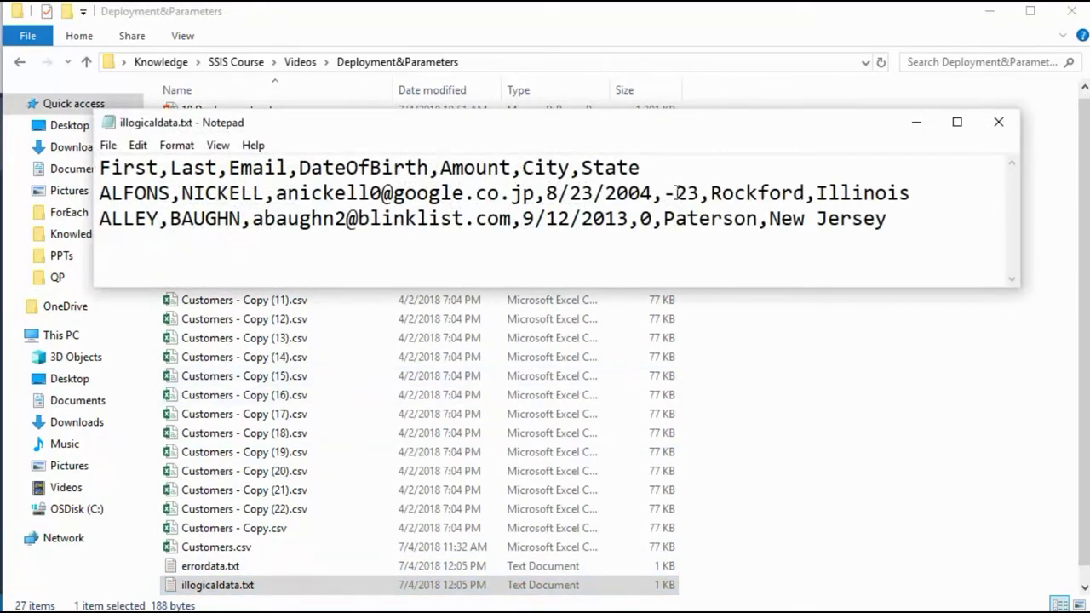
drag(664, 193, 700, 194)
drag(640, 218, 664, 219)
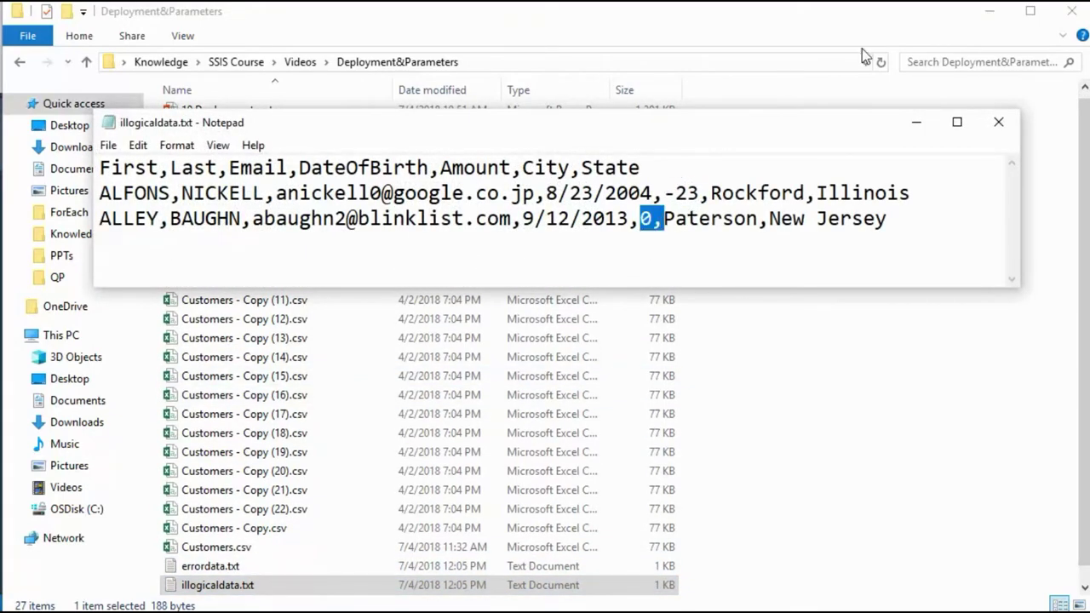
click(1002, 125)
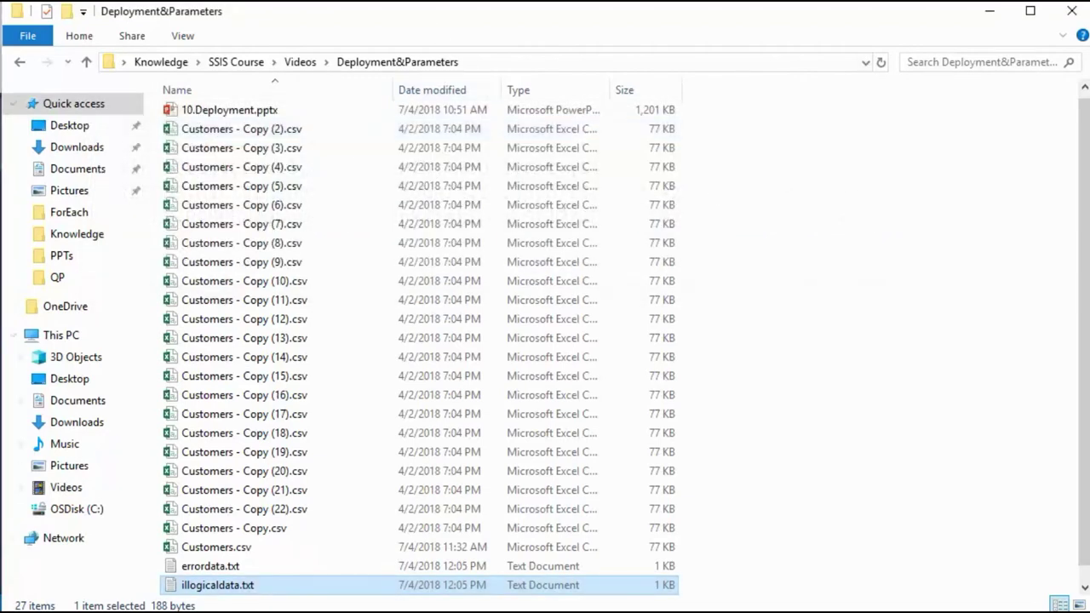
click(989, 11)
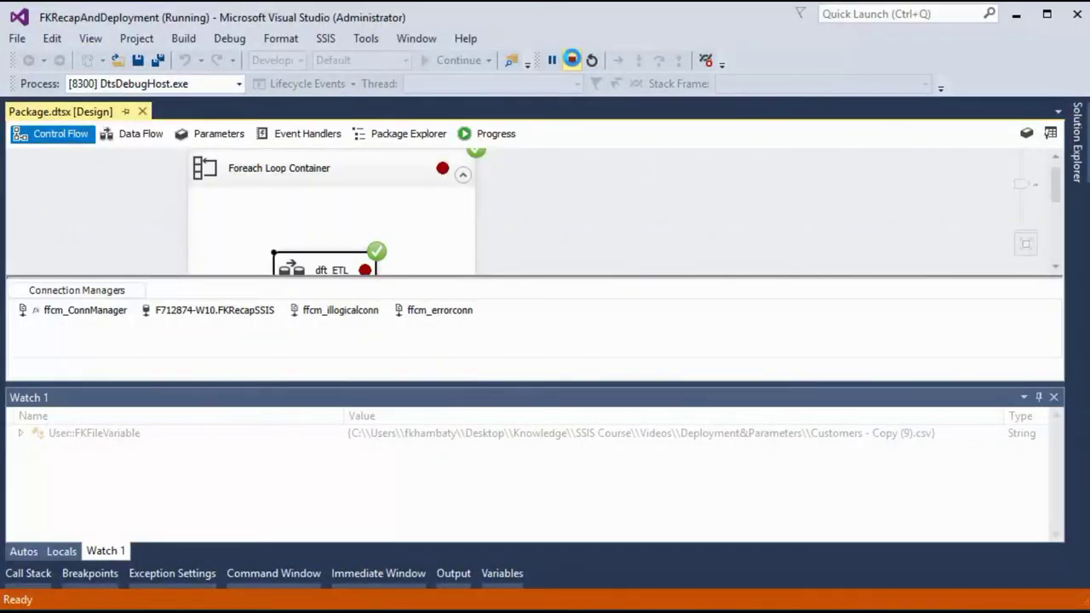
Stop debugging the package and return to its control flow design
click(571, 60)
right_click(406, 165)
click(756, 181)
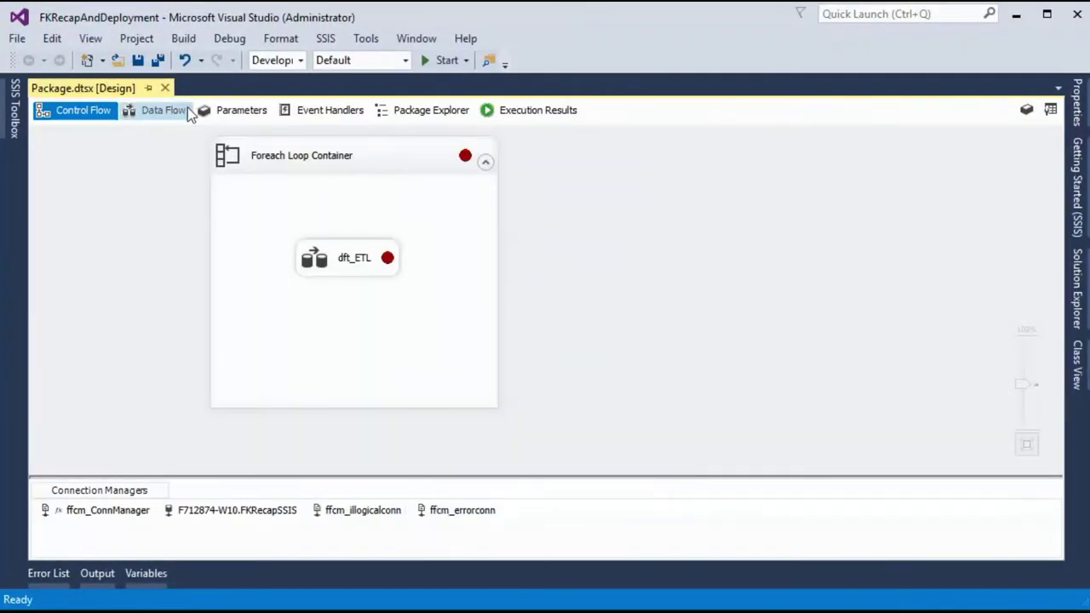
Disable the OnPreExecute breakpoint on the Foreach Loop Container
click(237, 42)
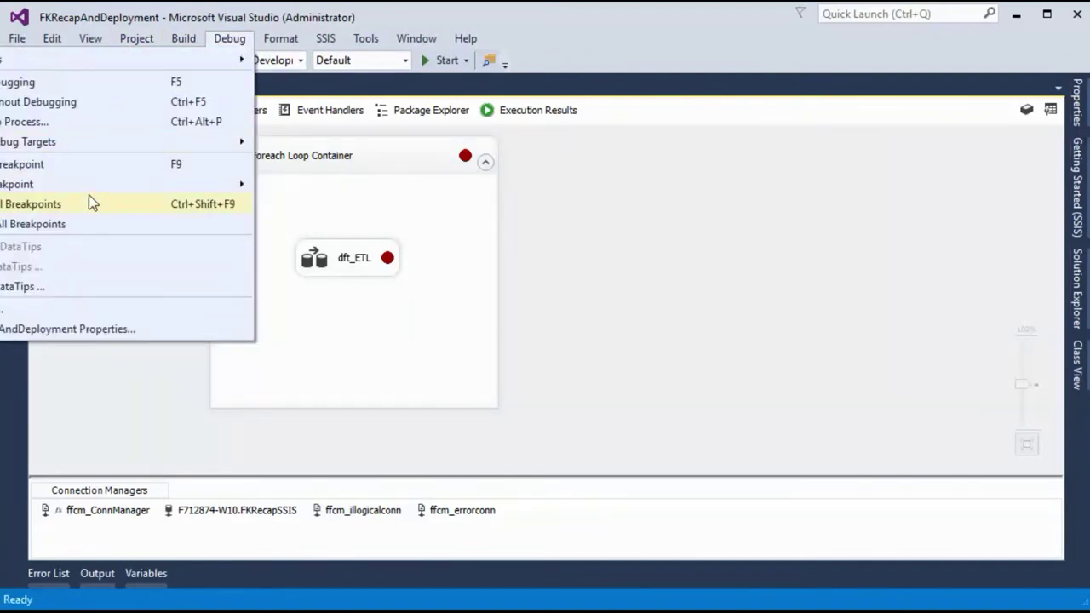
click(406, 169)
right_click(408, 169)
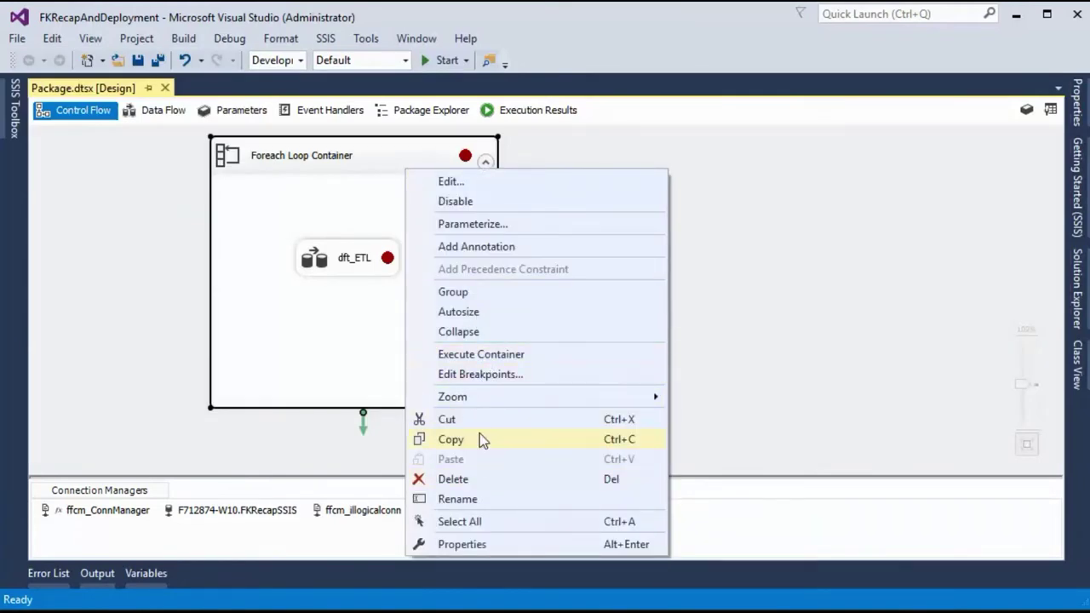
click(496, 372)
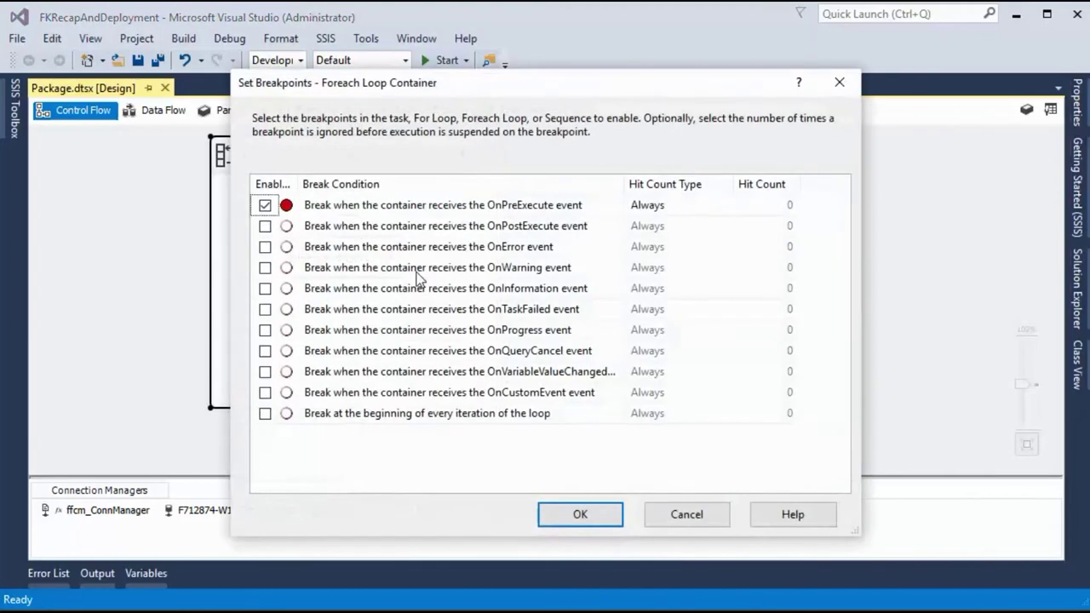
click(265, 206)
click(598, 517)
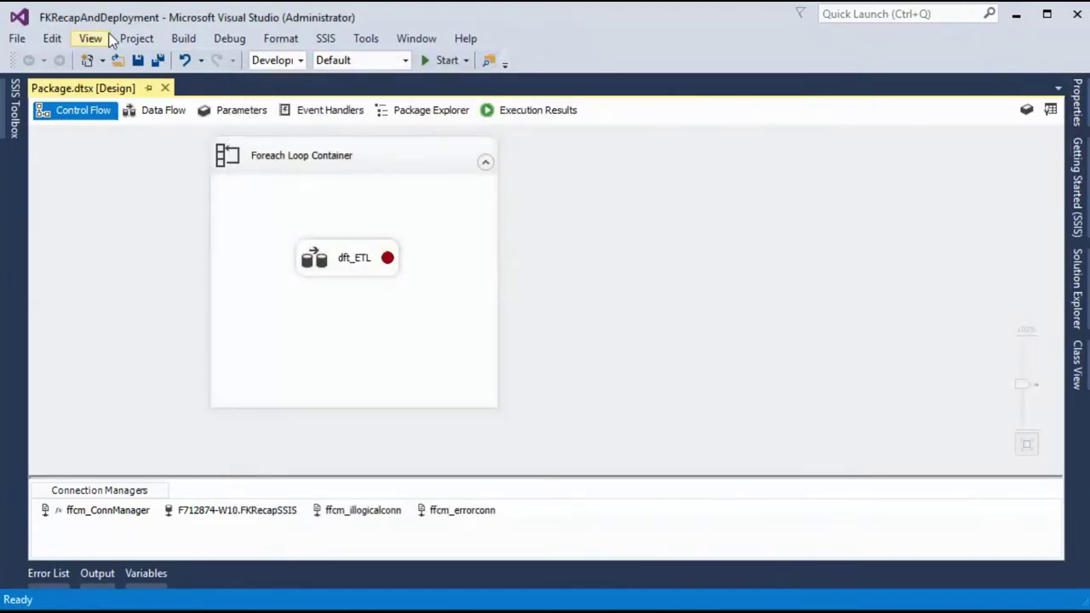
Delete all remaining breakpoints from the package, including the one on dft_ETL
click(201, 40)
mouse_move(232, 37)
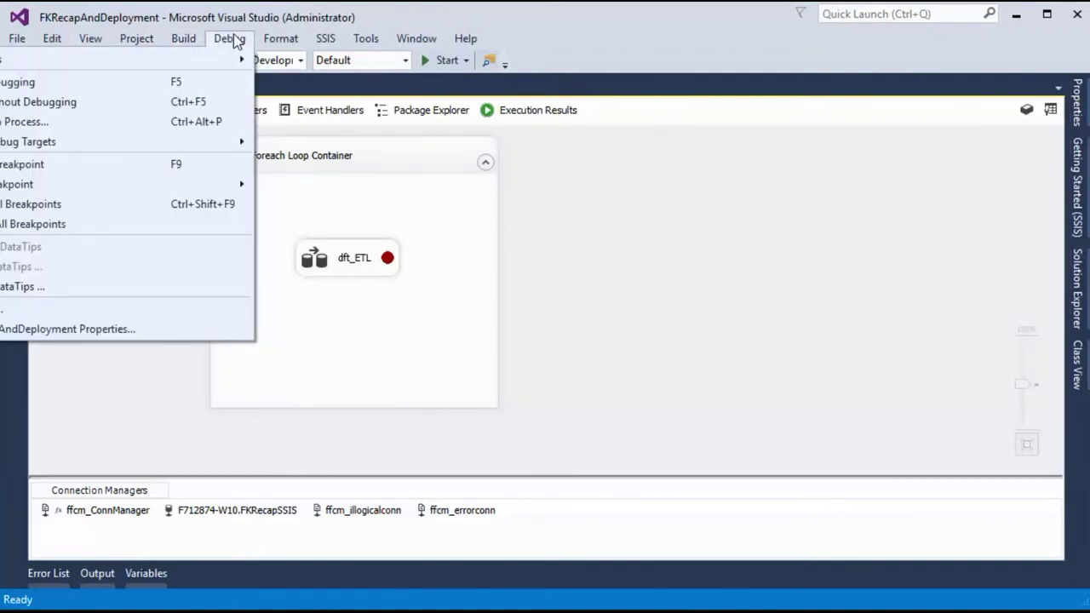
click(59, 205)
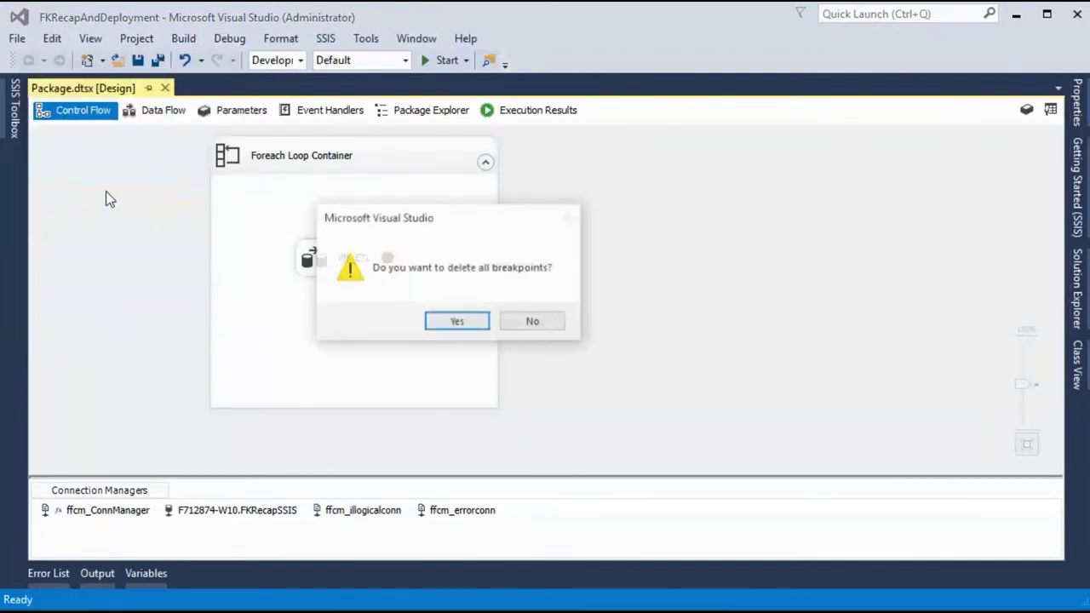
click(458, 323)
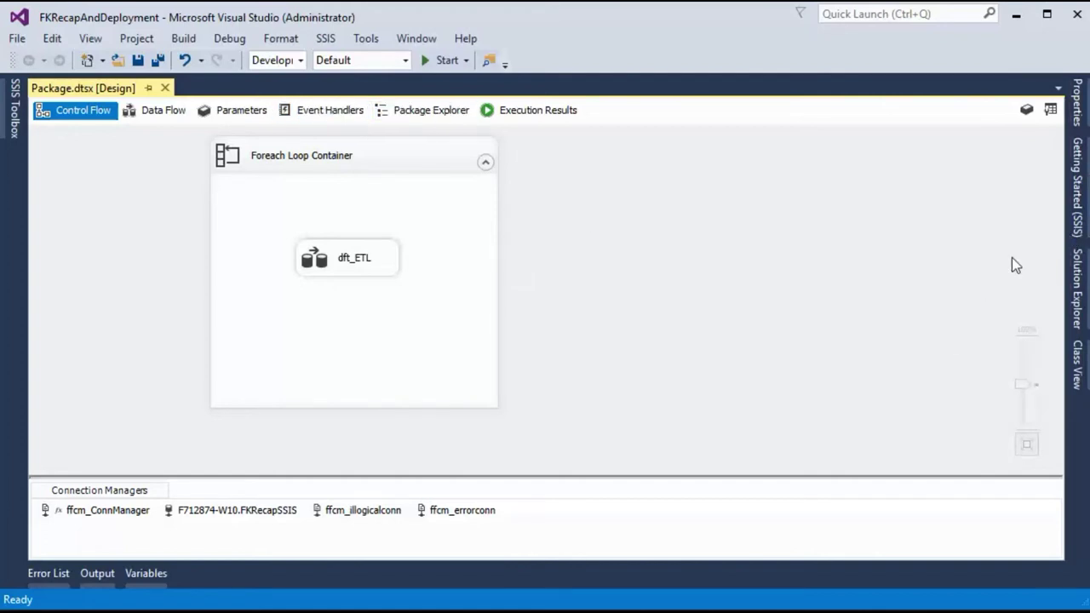
Keep Solution Explorer permanently visible and look over the solution, the FKRecapAndDeployment project and Package.dtsx
click(1075, 292)
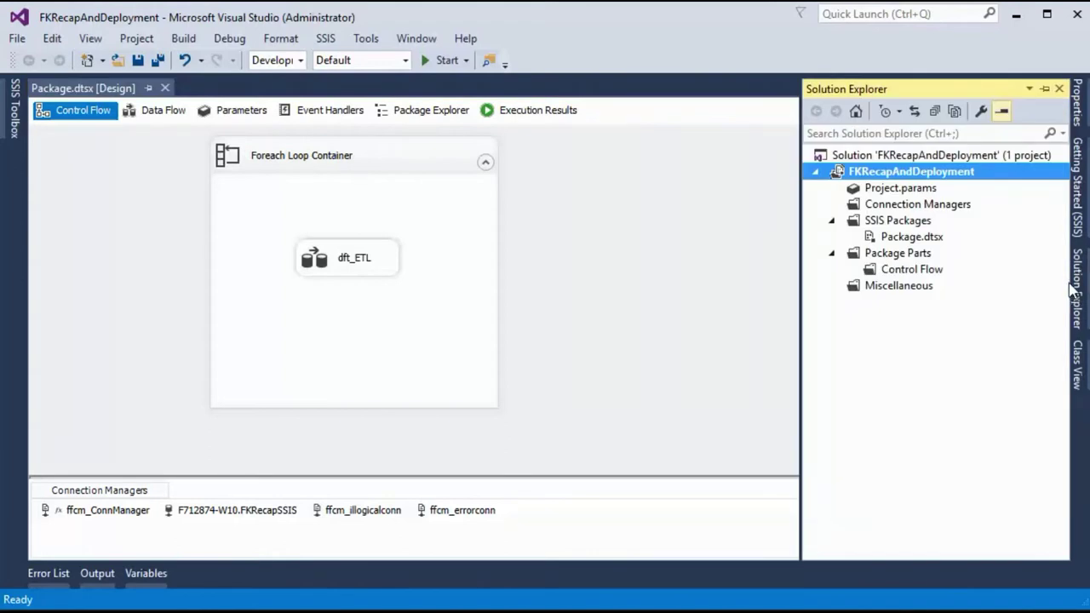
click(1044, 83)
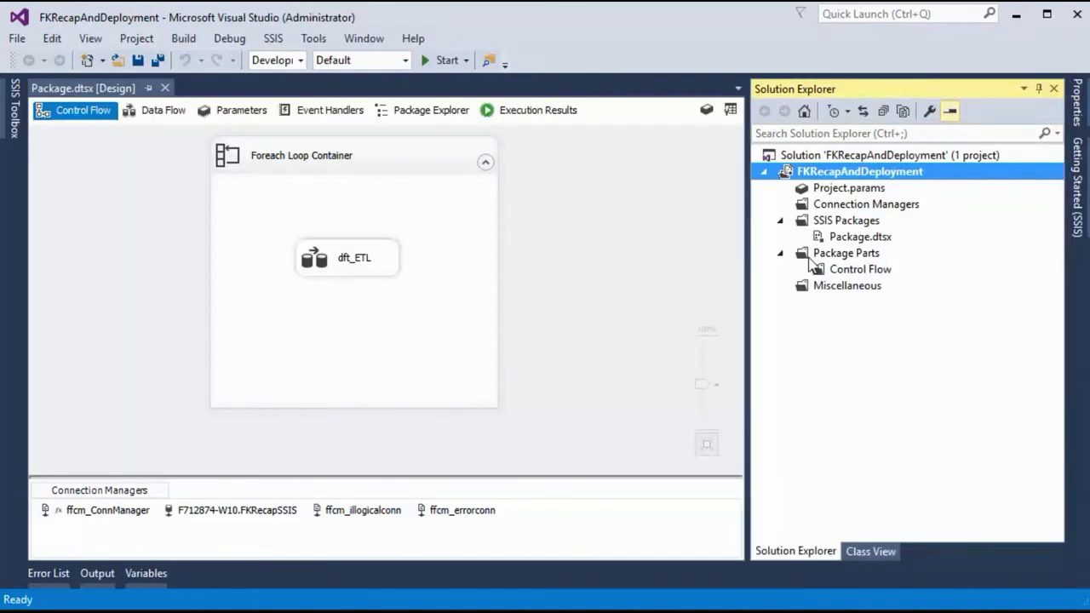
click(799, 158)
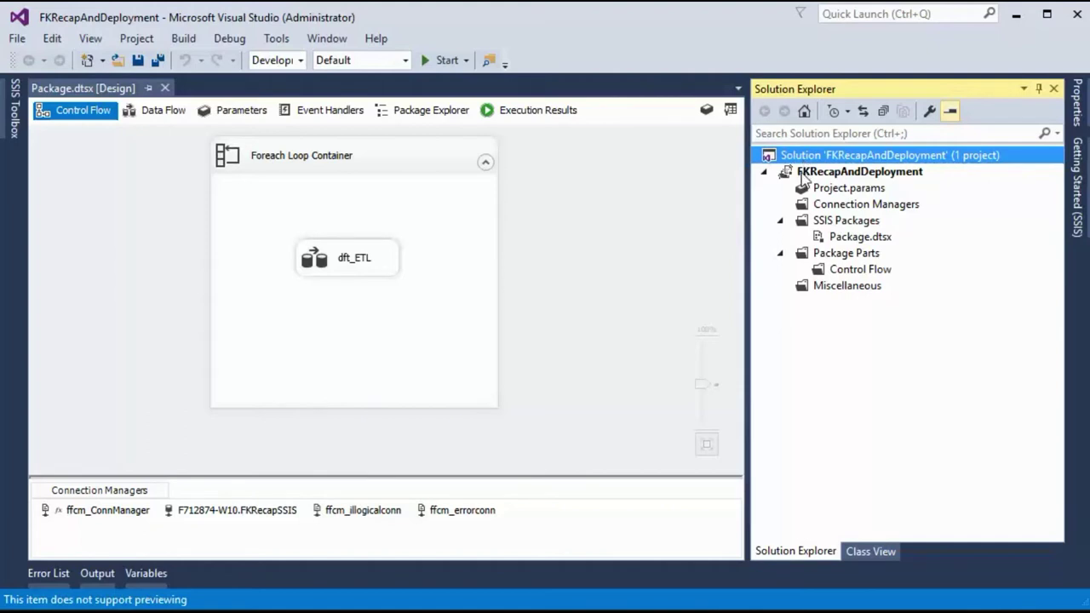
click(804, 173)
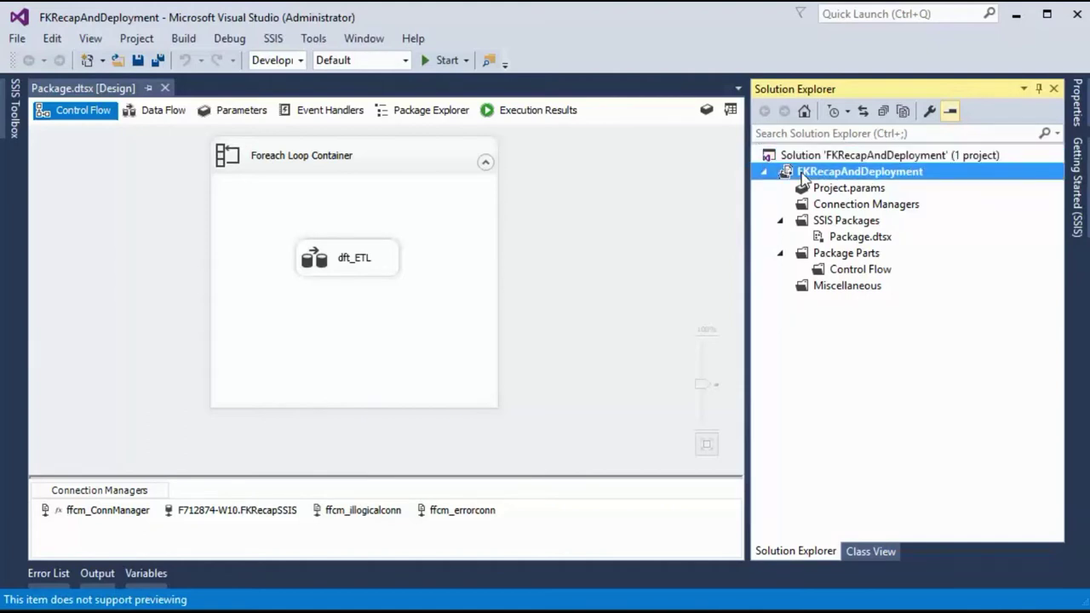
click(837, 241)
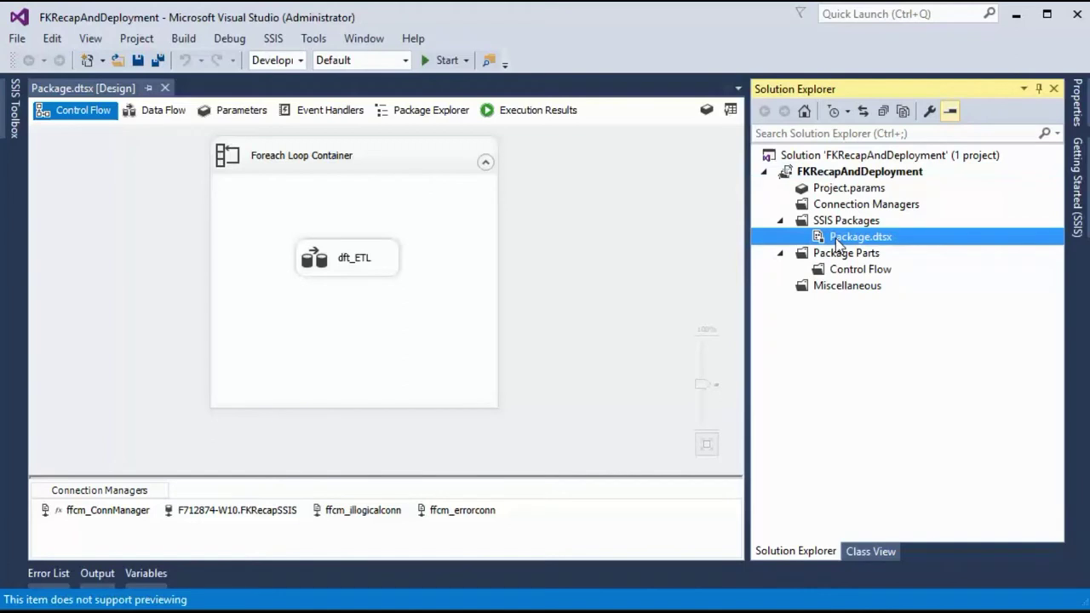
right_click(813, 158)
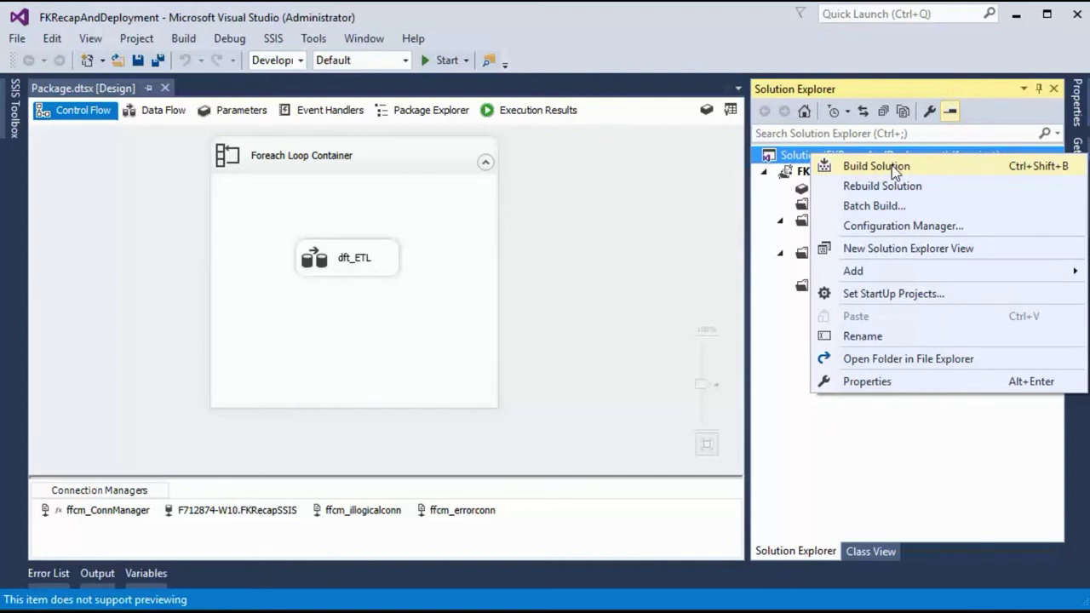
click(856, 477)
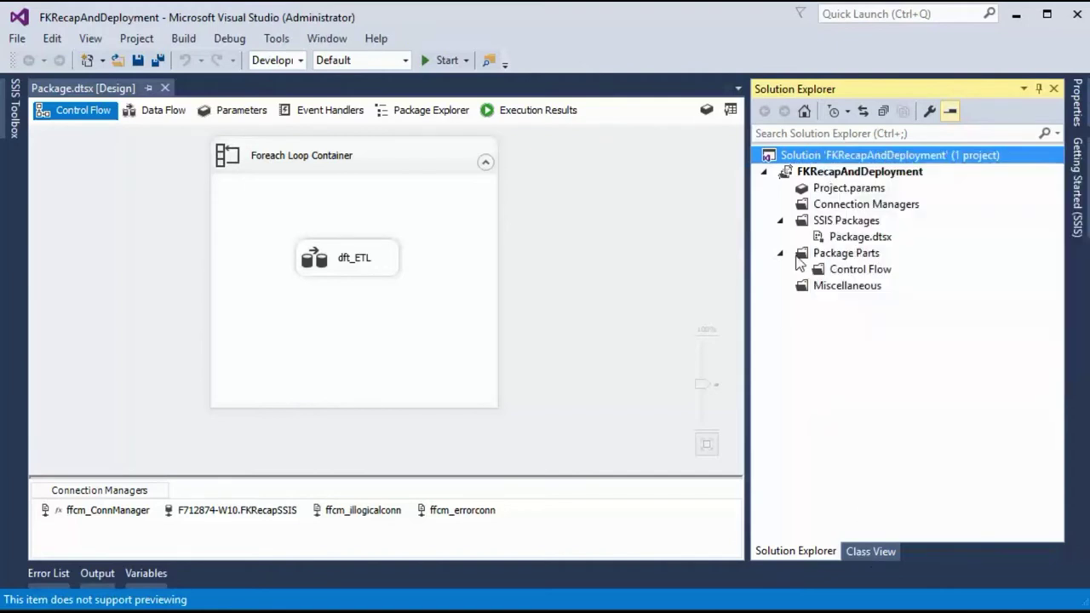
Add a new SSIS package named FKSecondPackage.dtsx to the FKRecapAndDeployment project
click(833, 175)
right_click(833, 175)
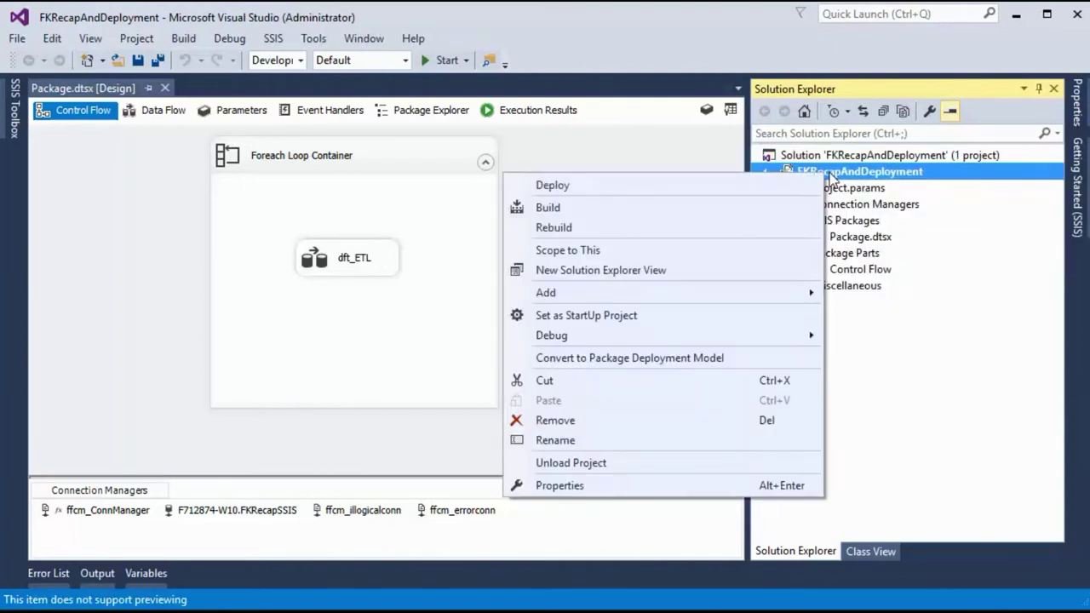
mouse_move(668, 294)
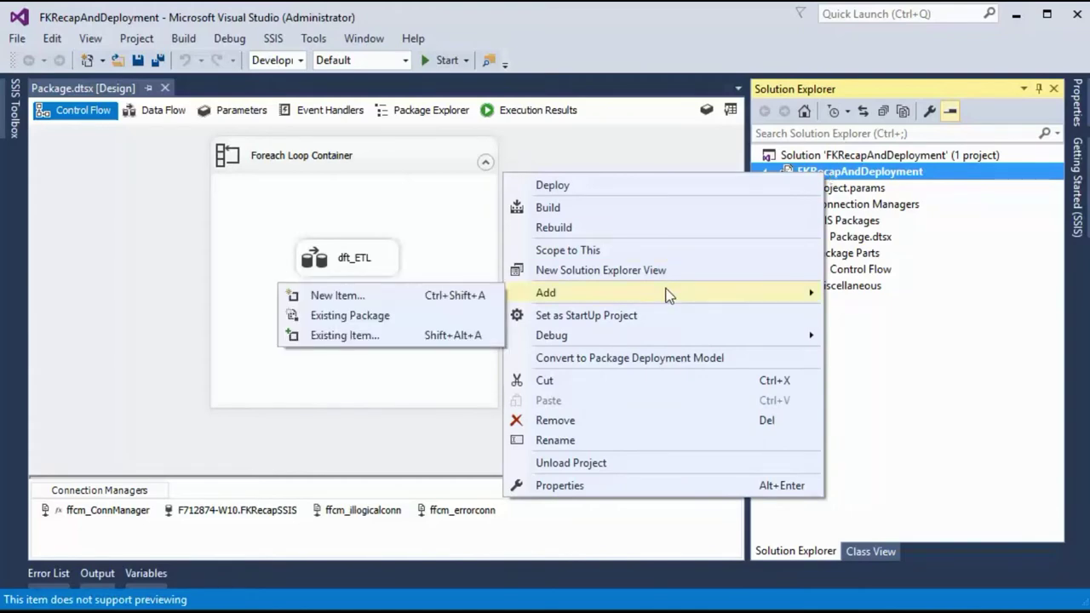
click(436, 295)
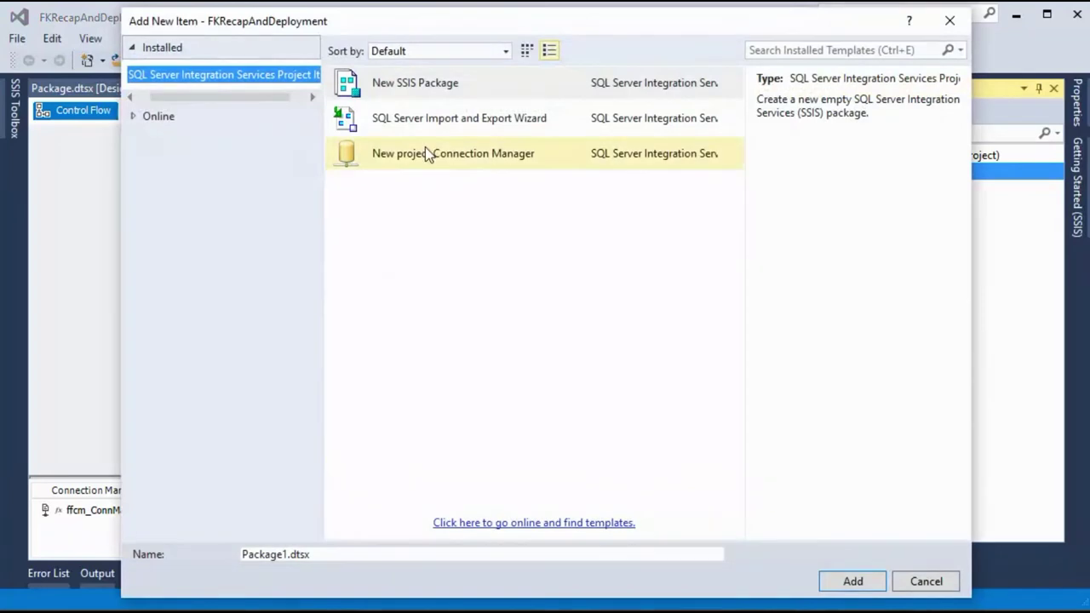
click(392, 92)
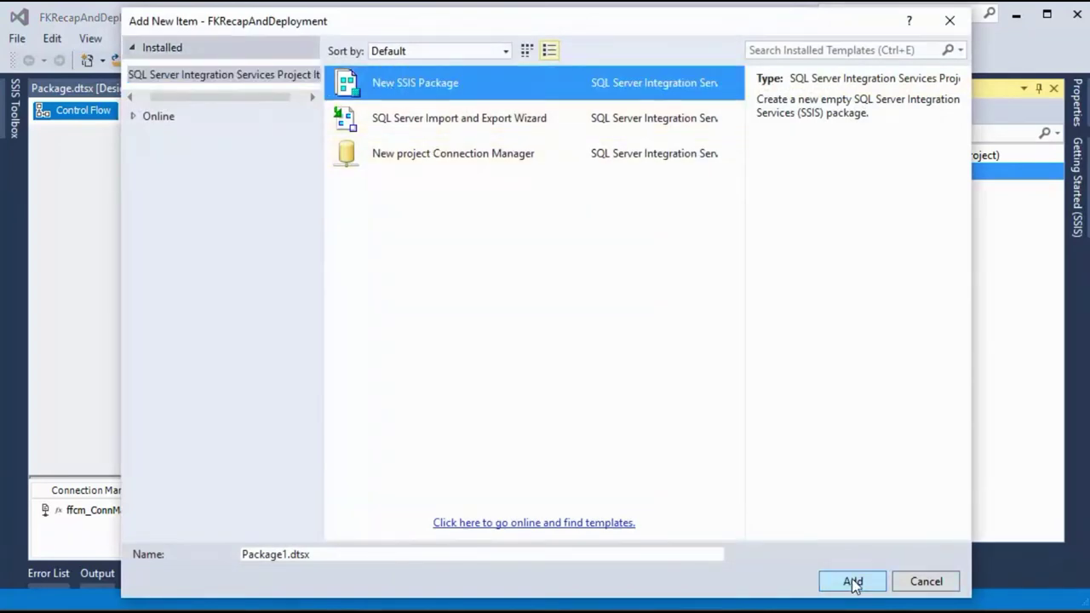
click(289, 556)
drag(288, 555, 185, 552)
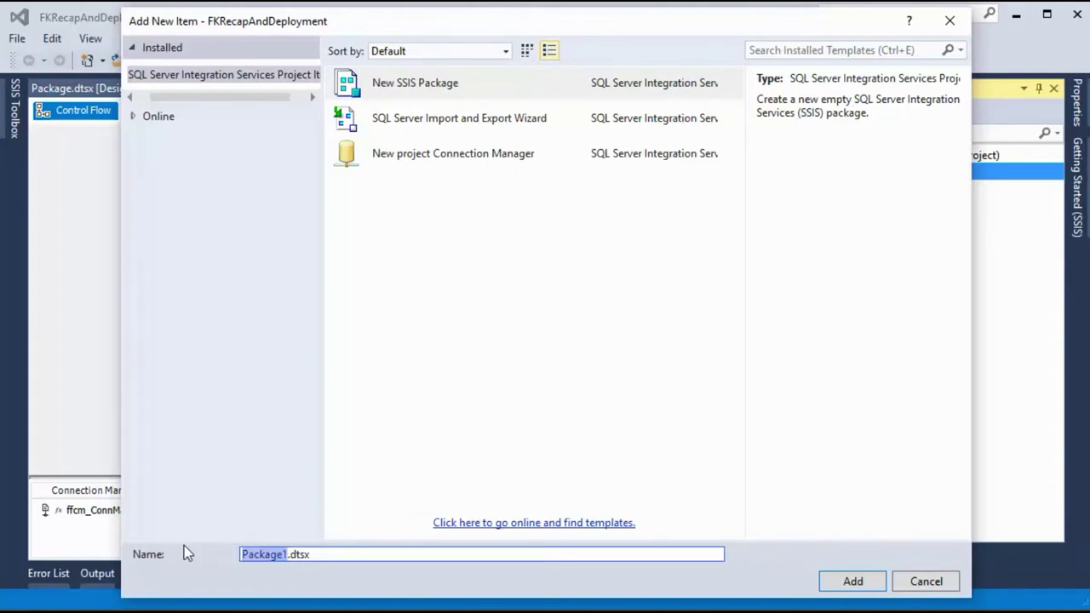
text(FKSecondP)
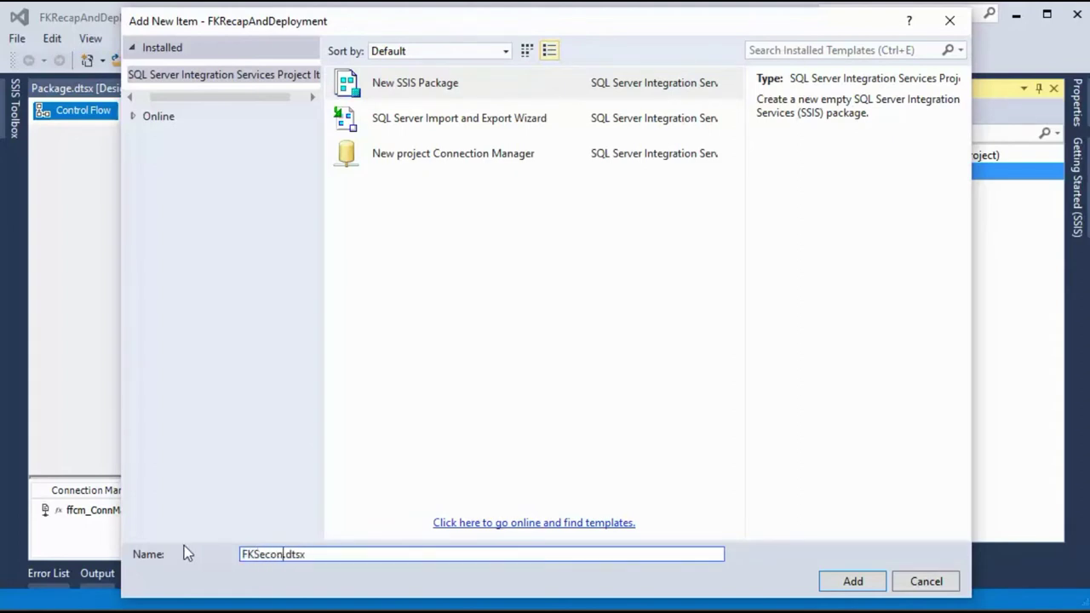
text(ackage)
click(850, 581)
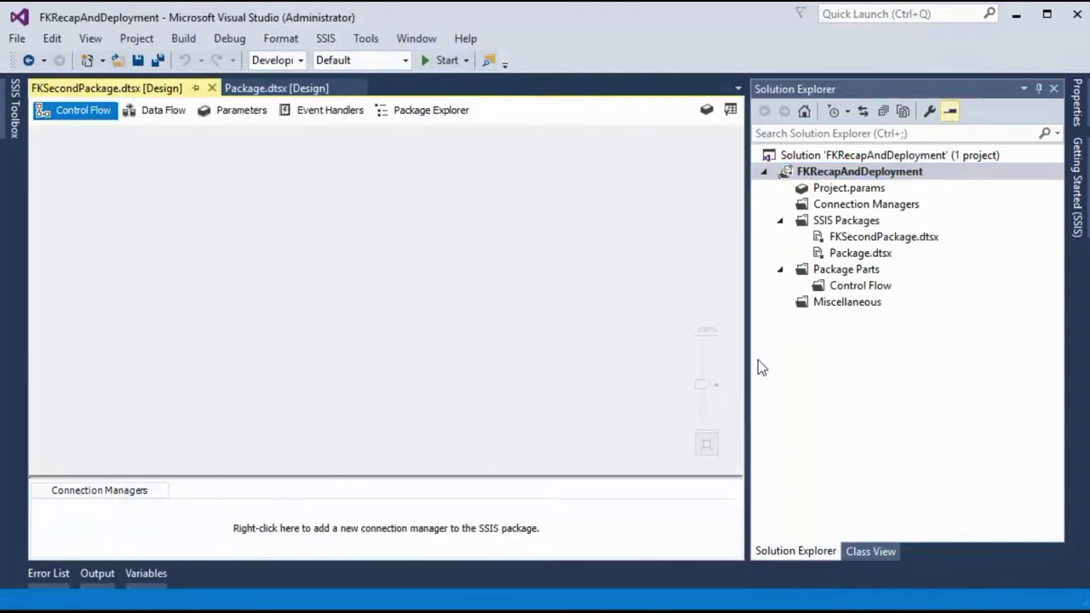
Collapse Package Parts and review the project's parameters, Connection Managers folder and both SSIS packages
click(780, 221)
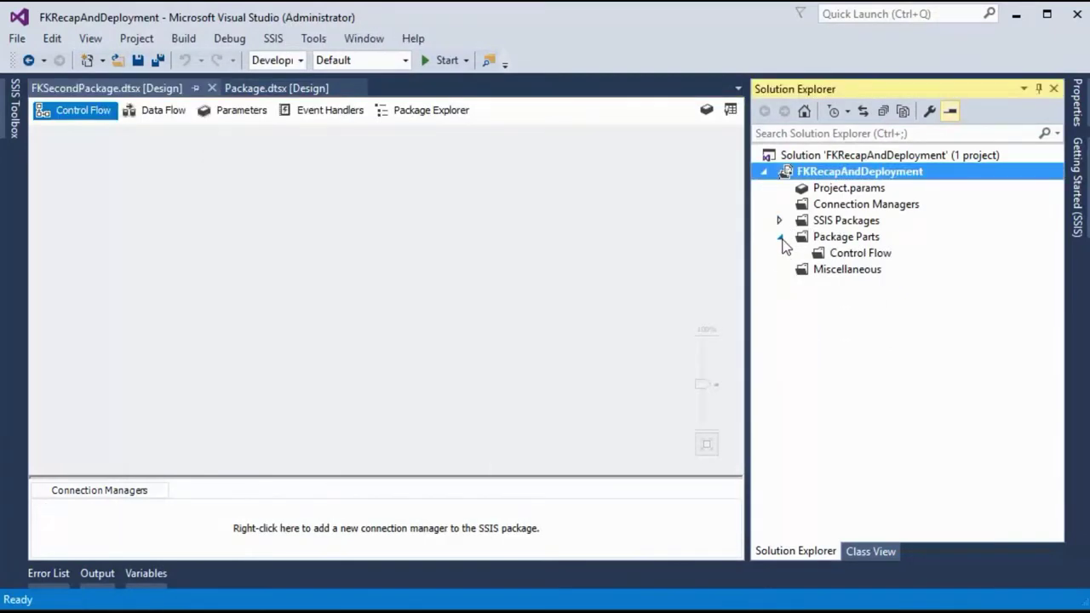
click(779, 237)
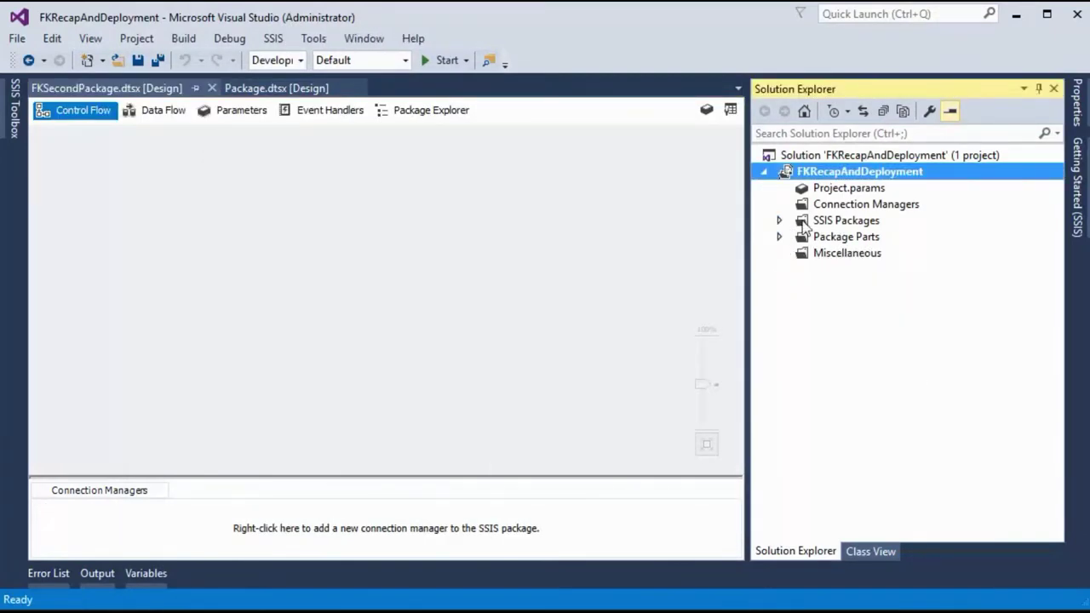
click(841, 195)
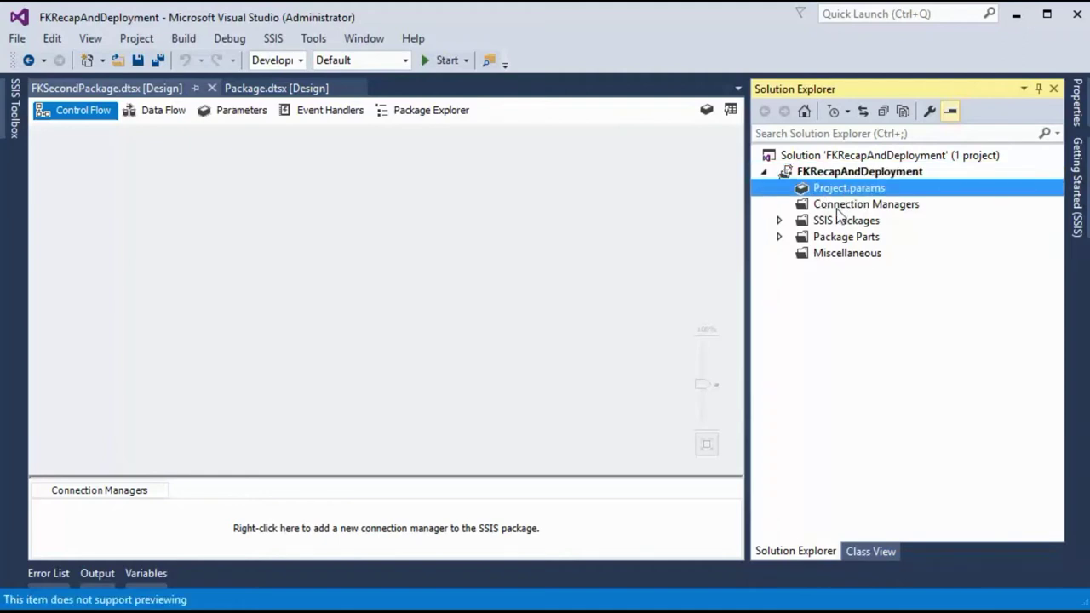
click(838, 207)
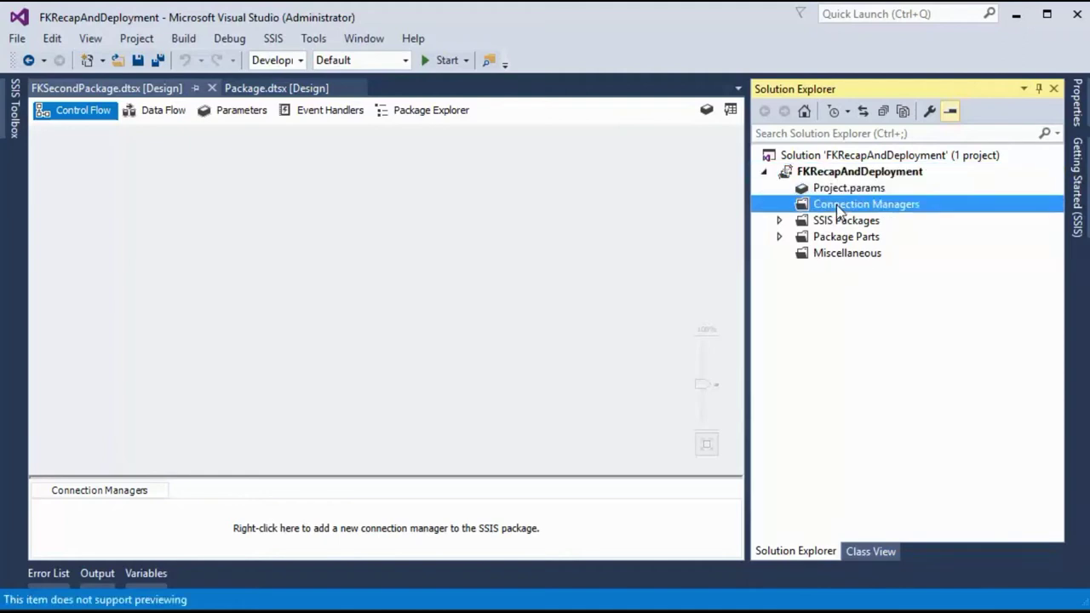
click(779, 221)
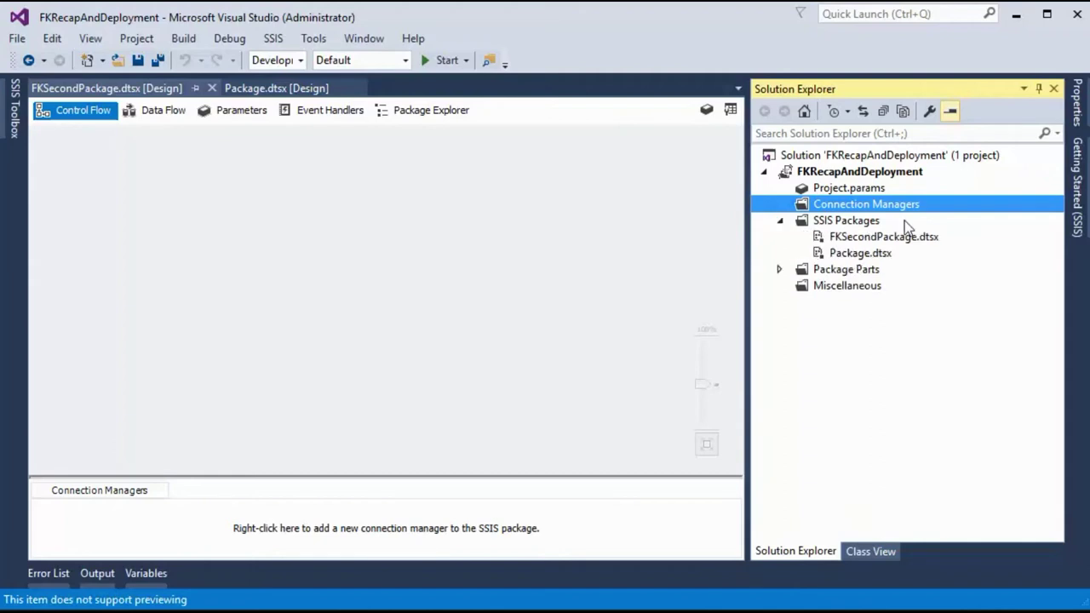
click(873, 242)
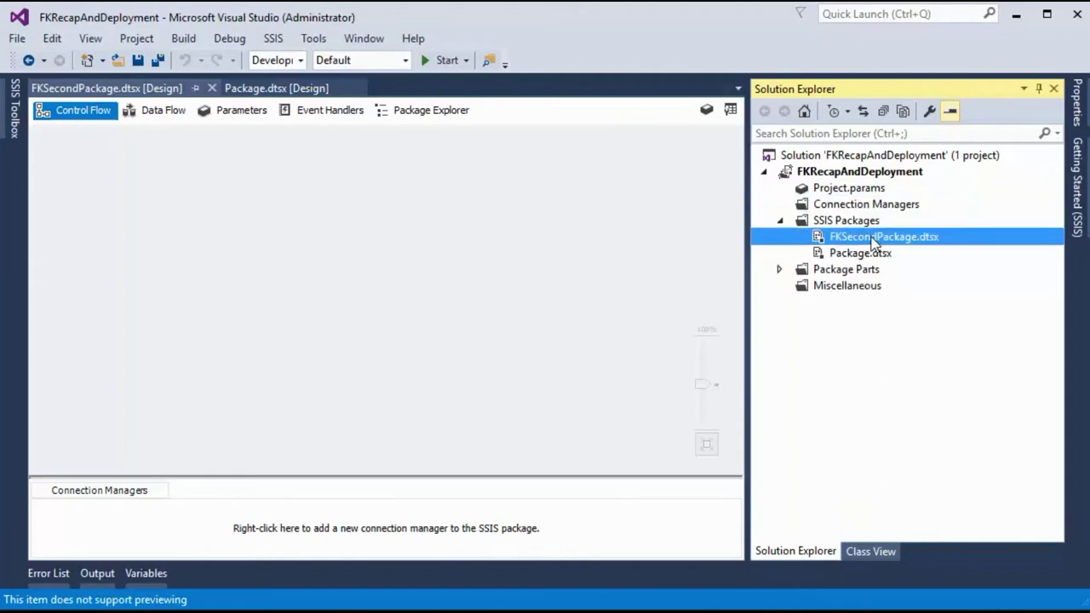
click(855, 254)
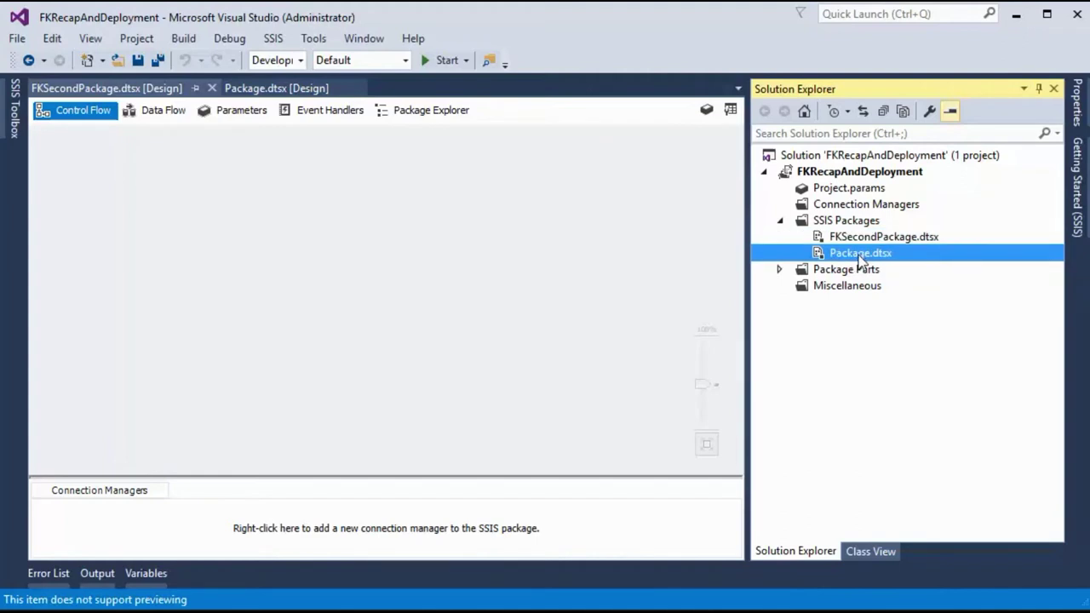
Add a new Integration Services project named FKRecapAndDeploymentPart2 to the FKRecapAndDeployment solution
right_click(825, 158)
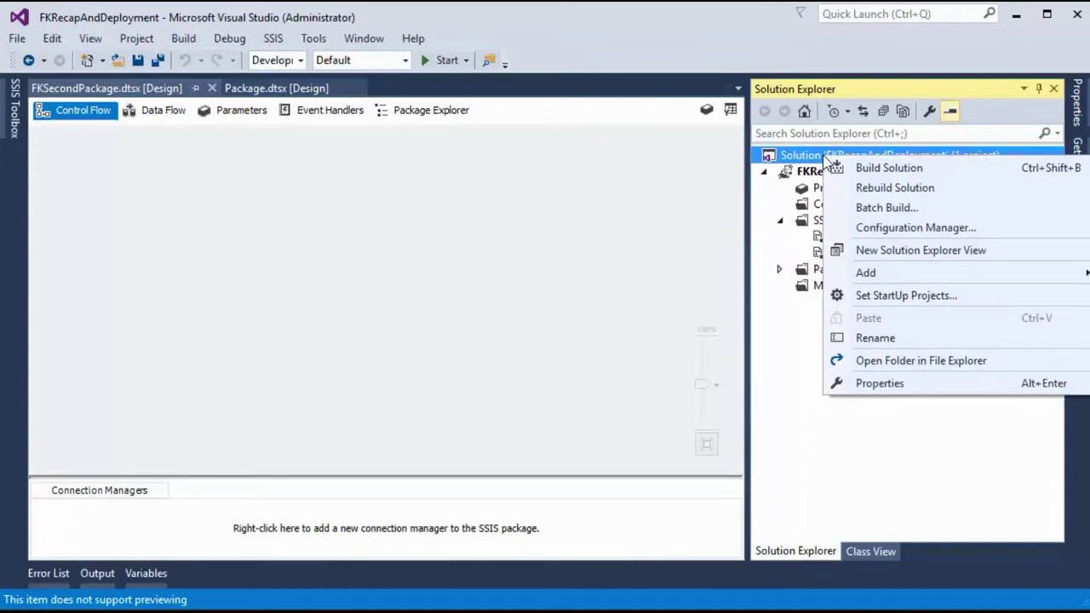
mouse_move(861, 277)
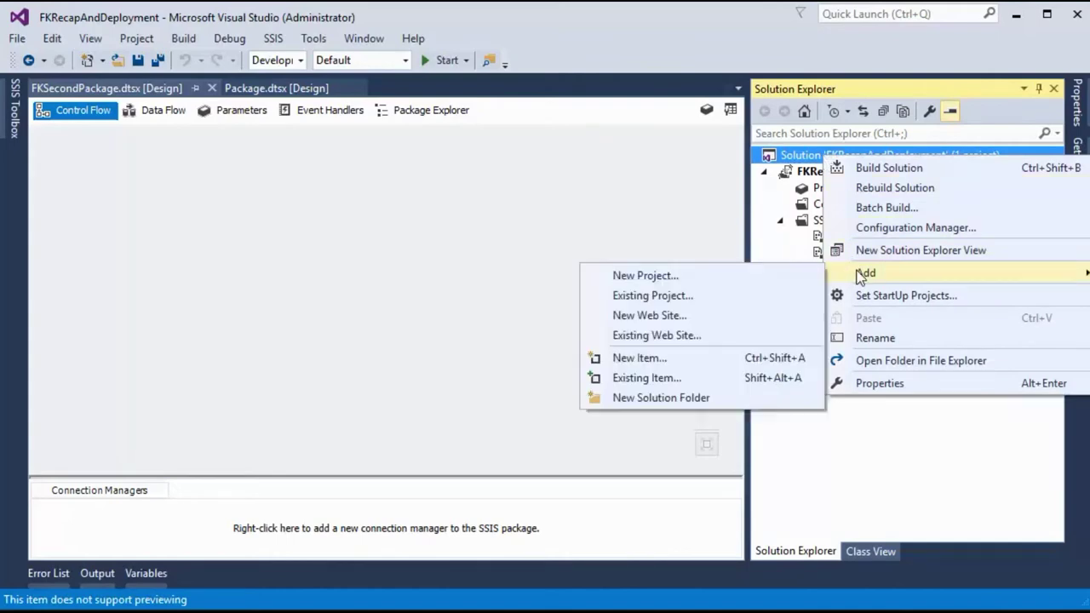
click(734, 273)
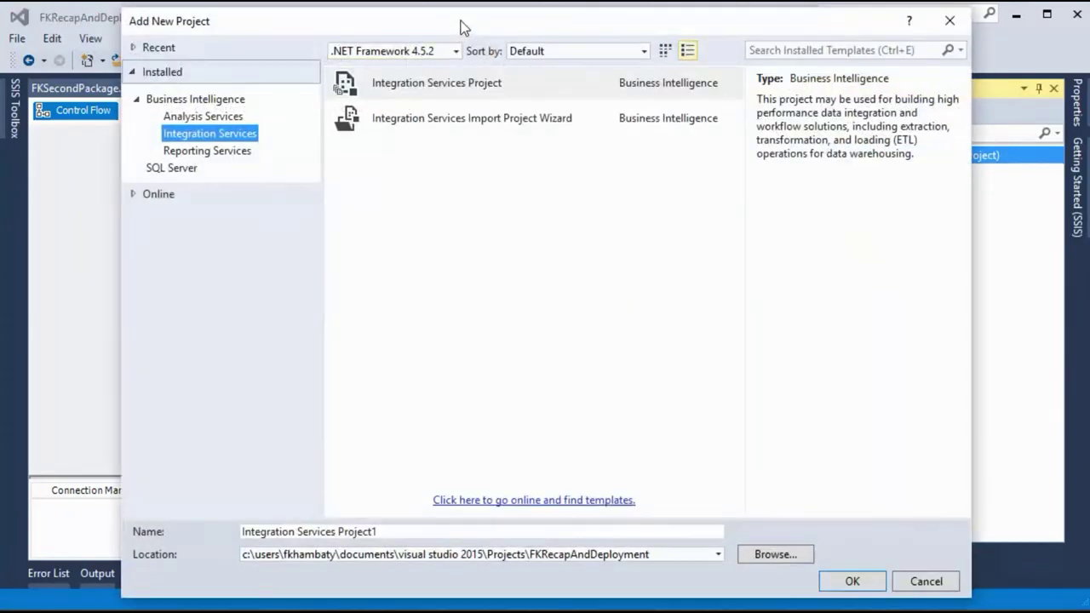
drag(464, 29, 461, 70)
drag(404, 576, 173, 565)
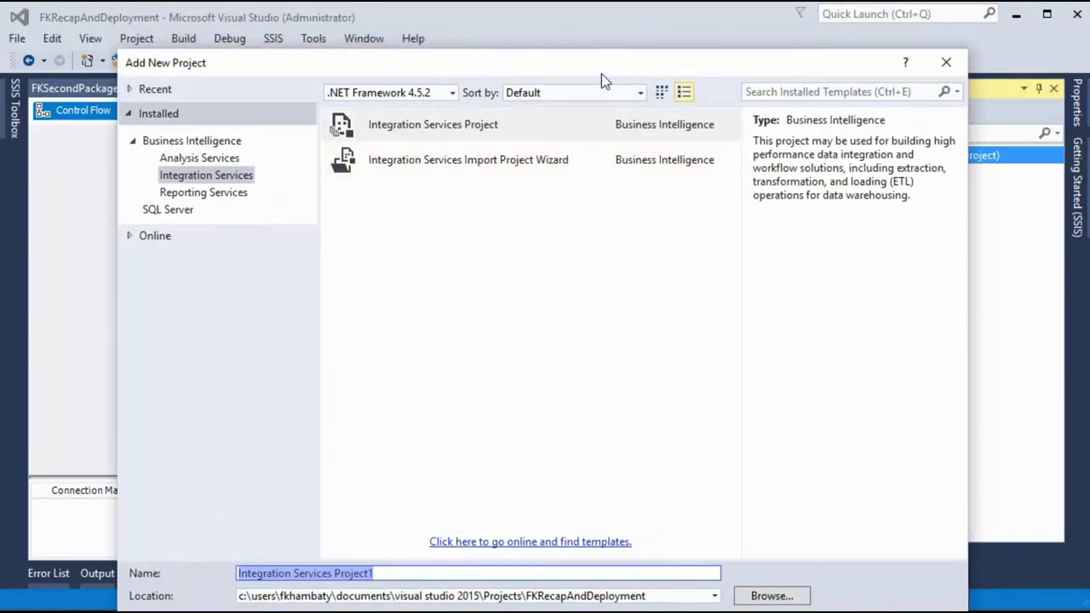
drag(601, 73, 562, 48)
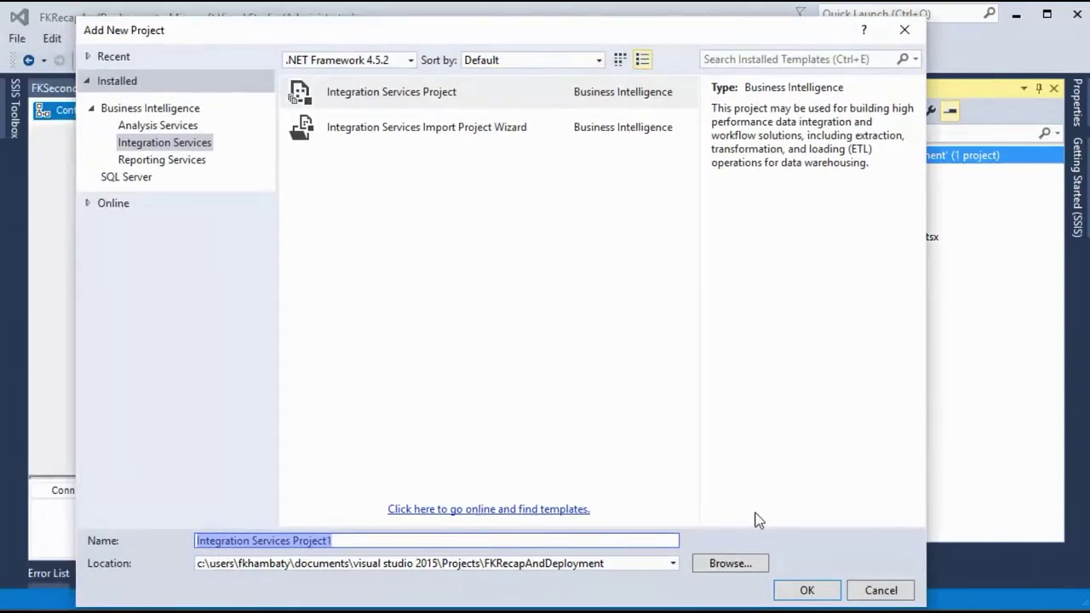
text(FKRecapAn)
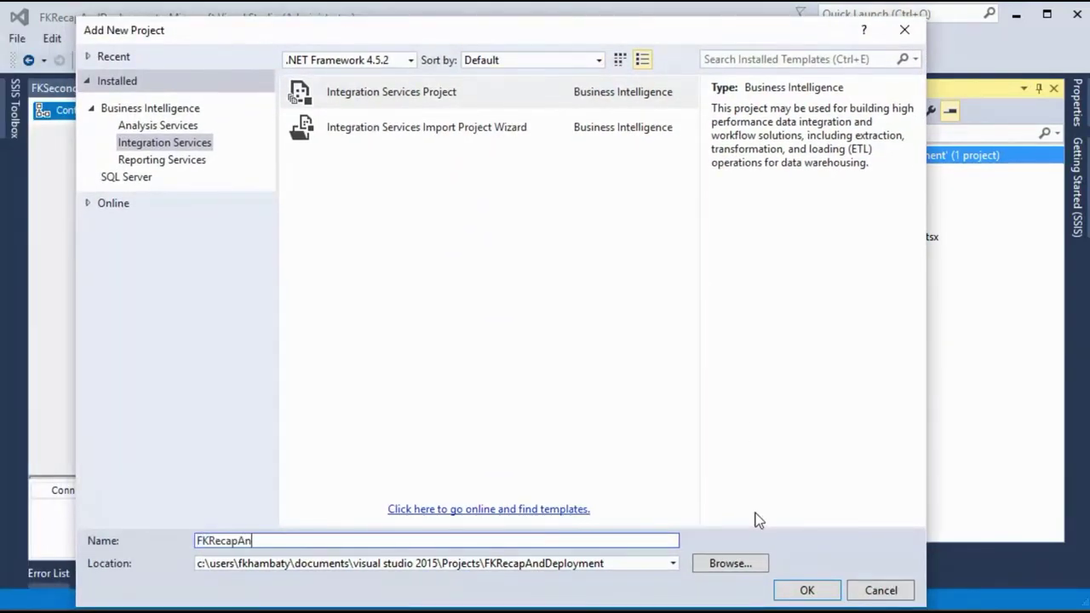
text(dDeploymentPart2)
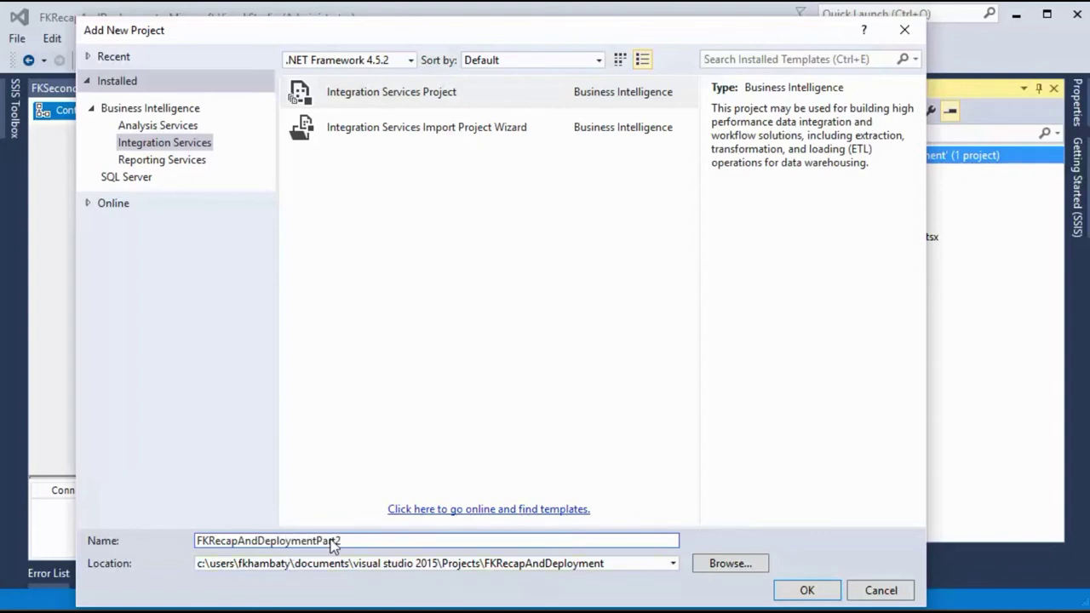
drag(348, 545, 191, 534)
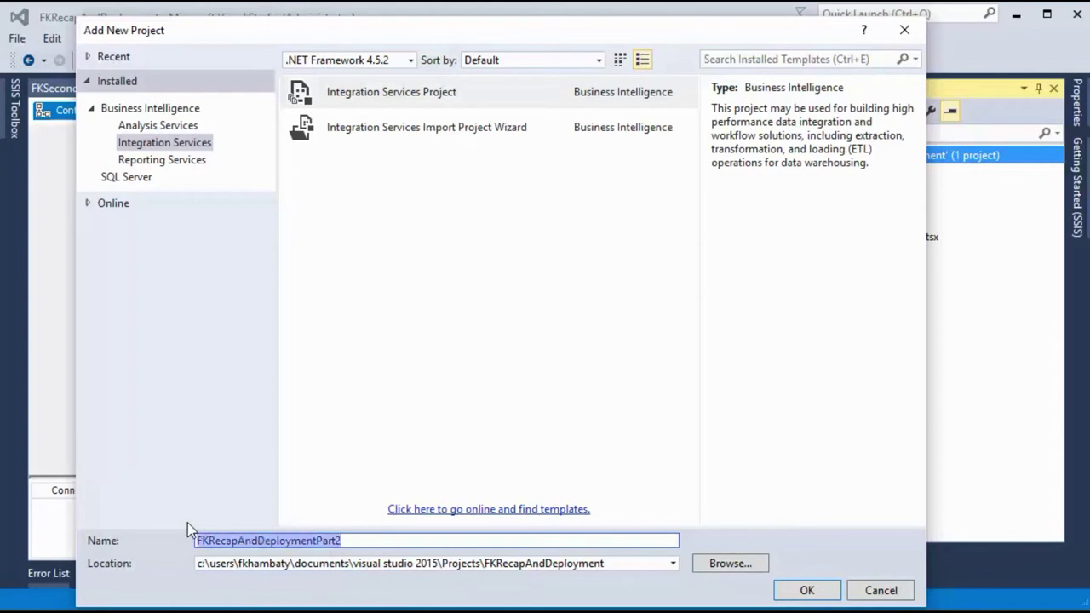
click(822, 594)
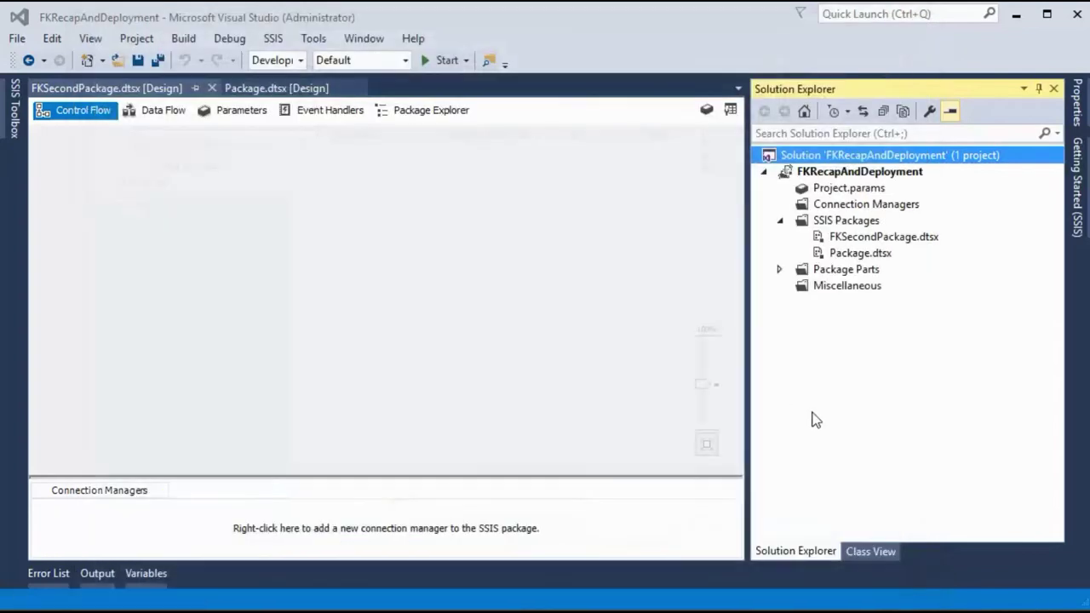
click(1059, 88)
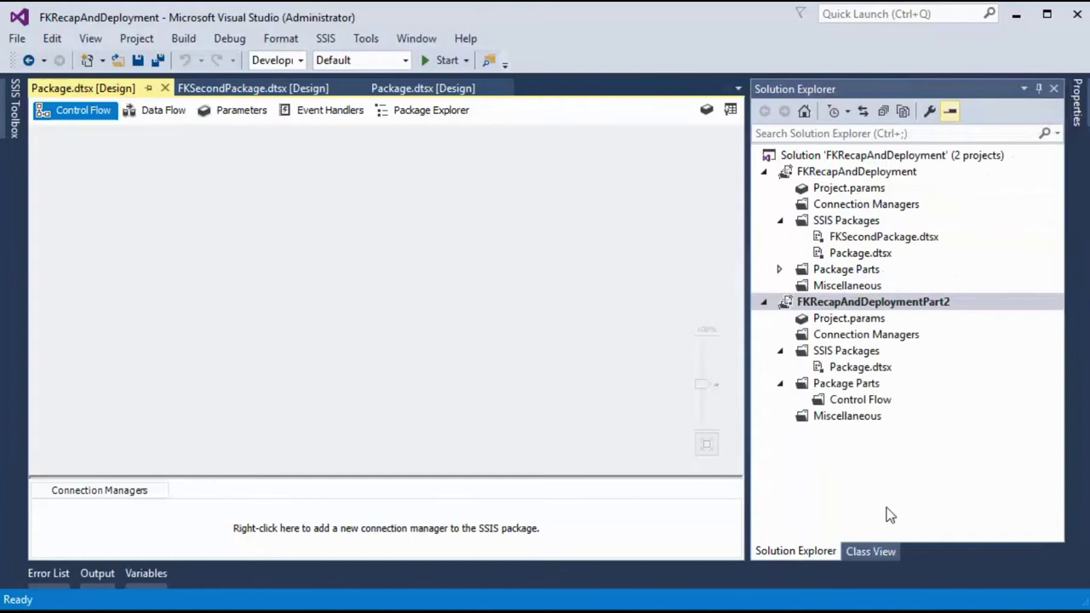
Collapse the FKRecapAndDeploymentPart2 and FKRecapAndDeployment projects in the solution tree
click(763, 302)
click(764, 173)
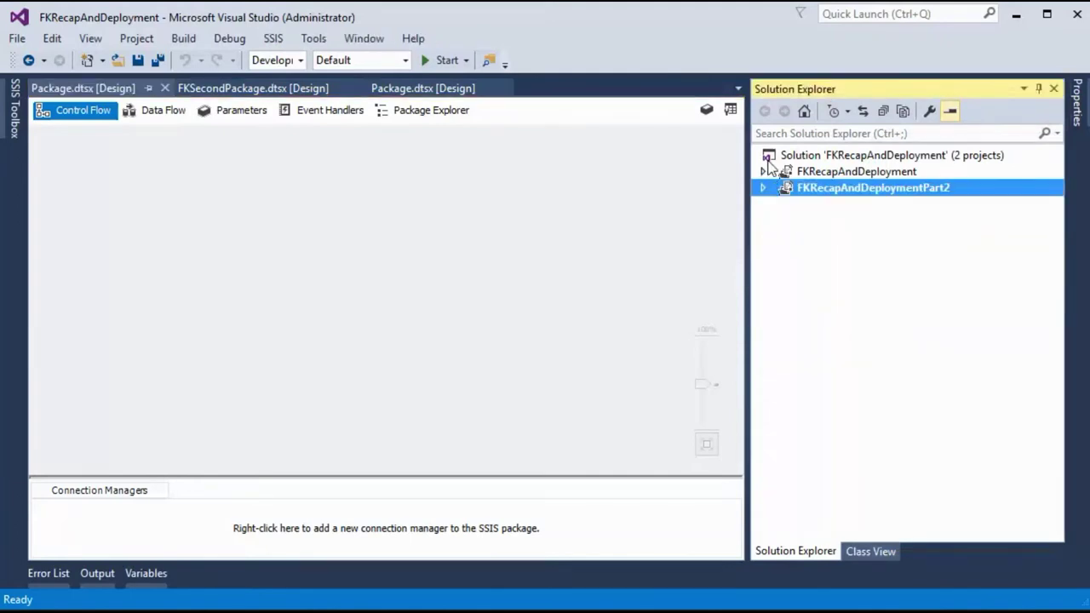
Review the solution's two projects and the parameters, Connection Managers folder and SSIS package inside FKRecapAndDeploymentPart2, leaving that project collapsed
click(821, 155)
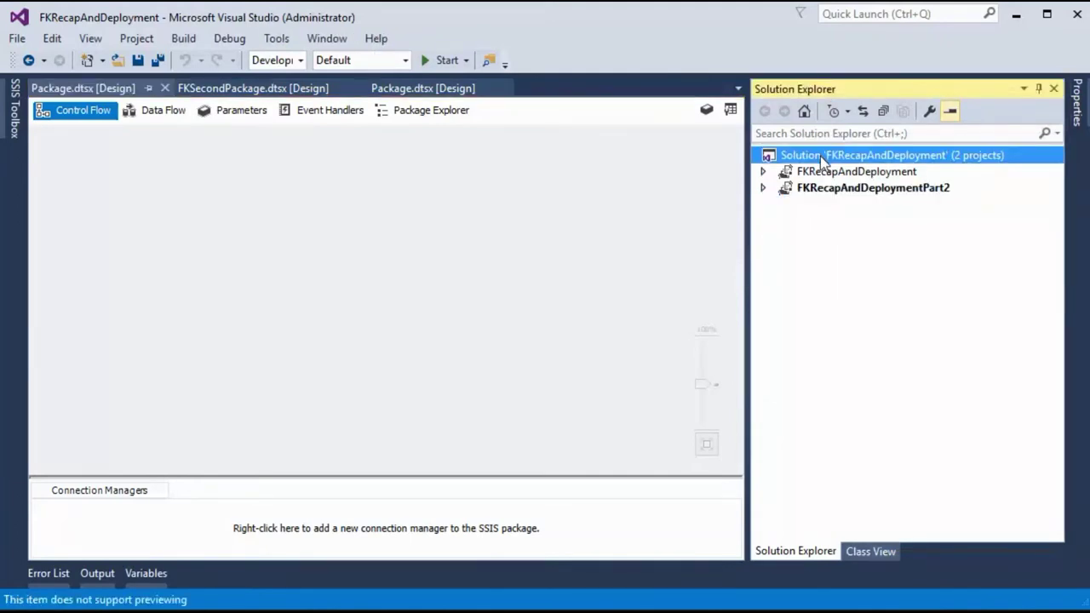
click(839, 175)
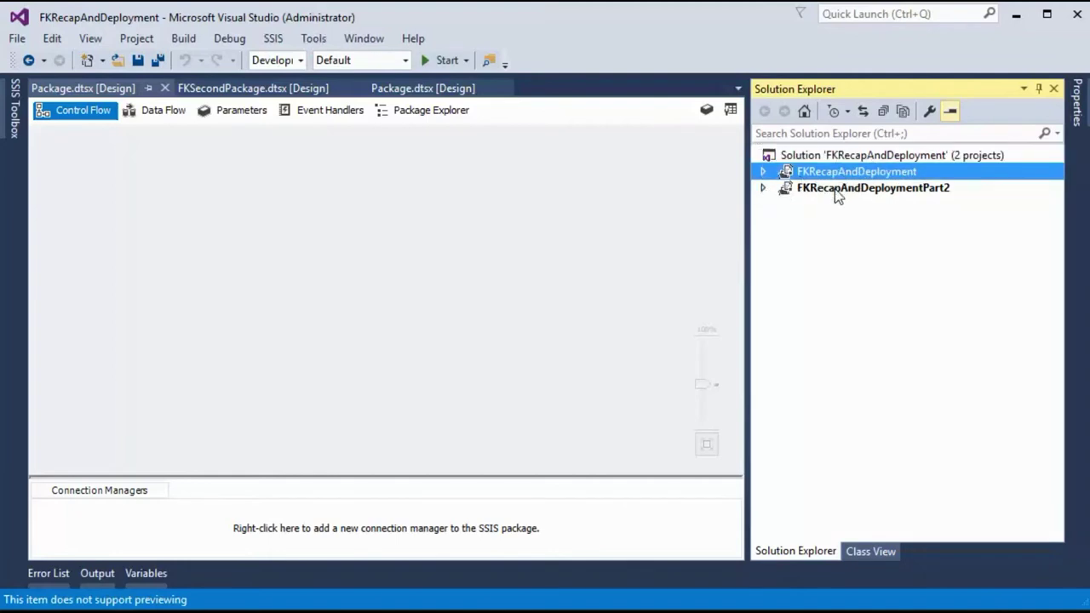
click(804, 159)
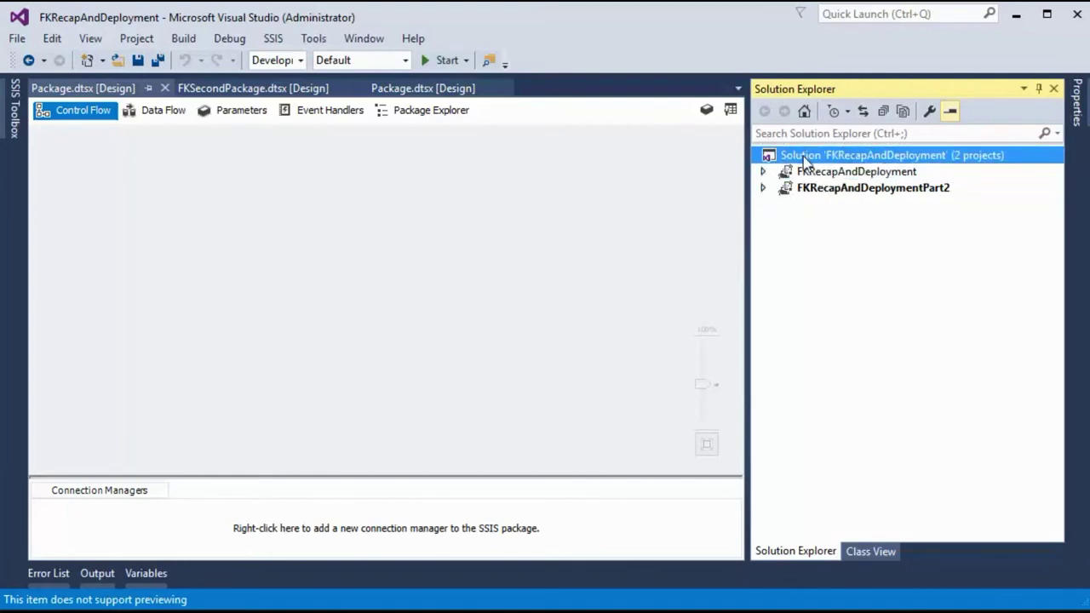
click(764, 189)
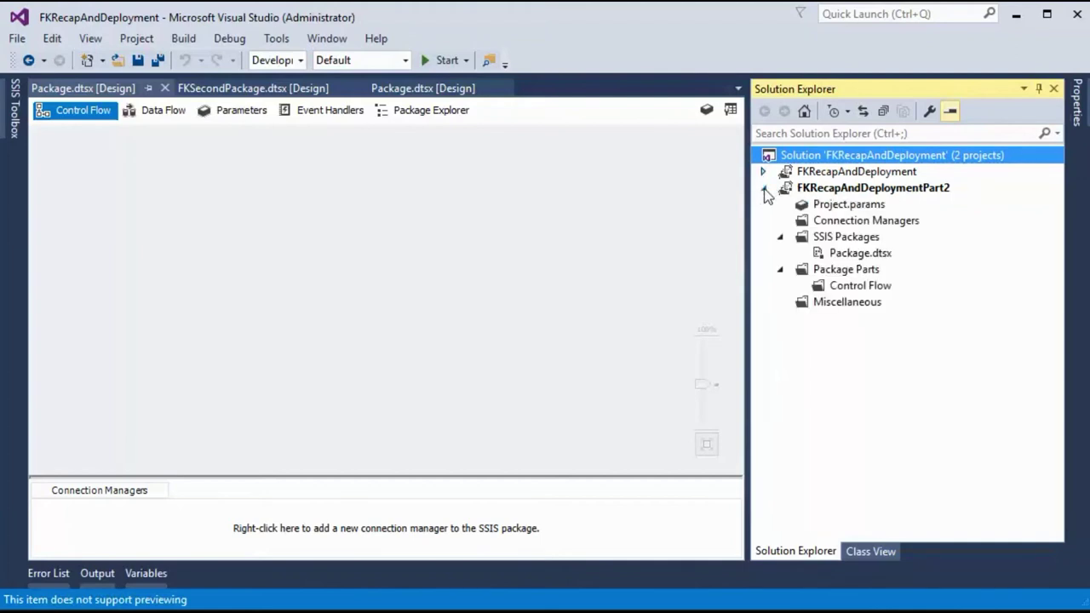
click(857, 257)
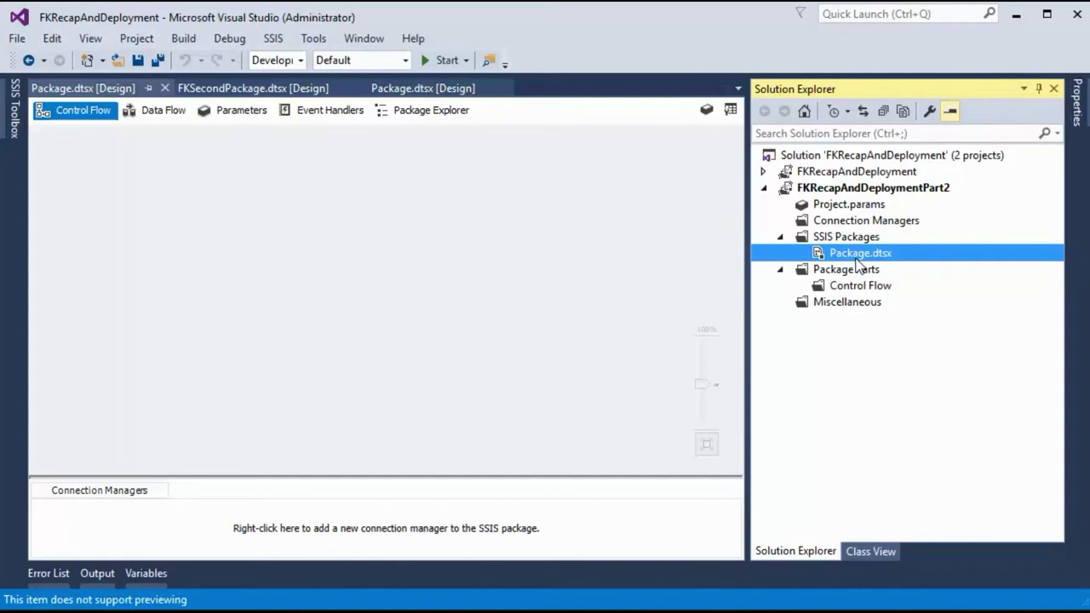
click(877, 206)
click(869, 223)
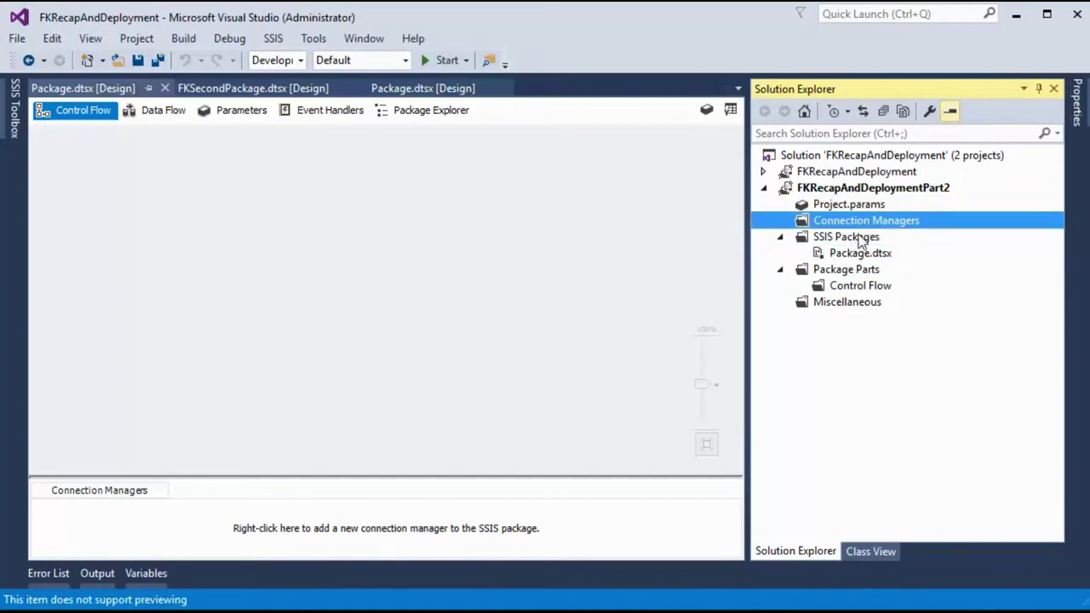
click(865, 238)
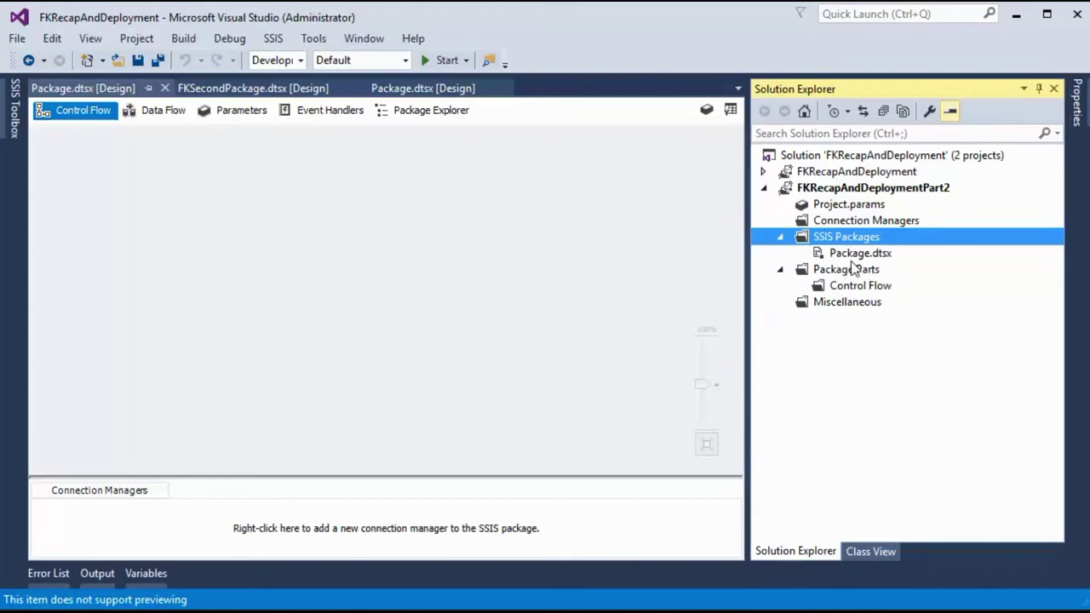
click(854, 253)
click(764, 188)
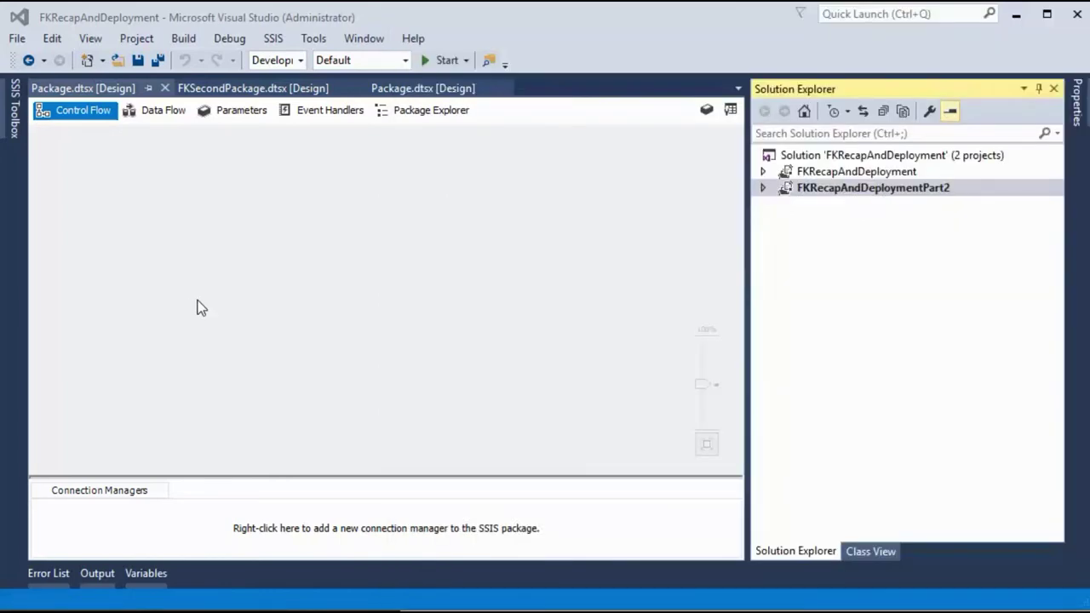
Expand the FKRecapAndDeployment project and review its packages FKSecondPackage.dtsx and Package.dtsx
click(197, 307)
click(763, 171)
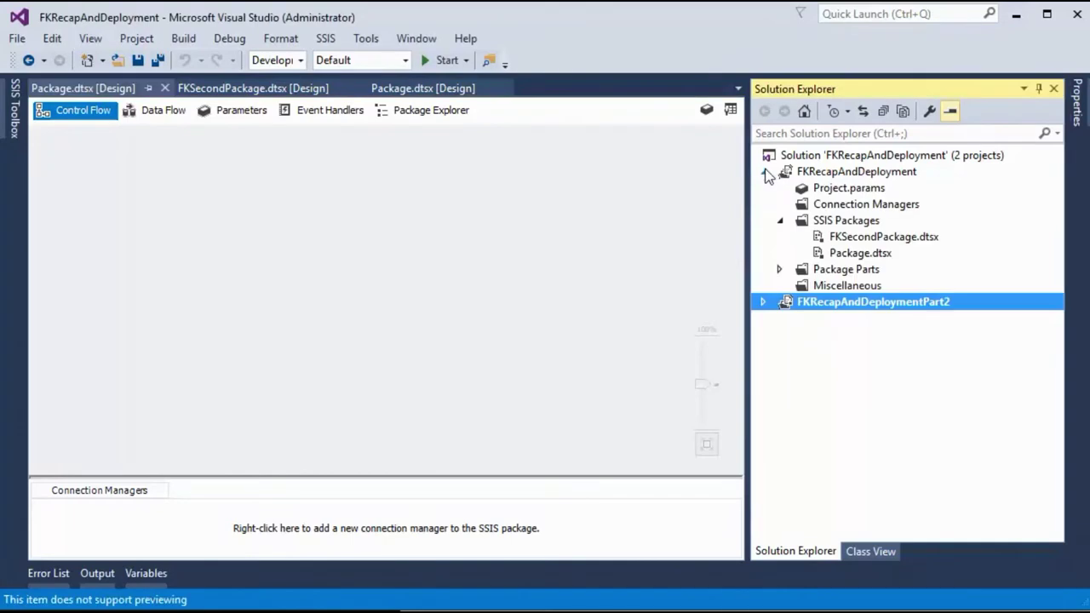
click(862, 237)
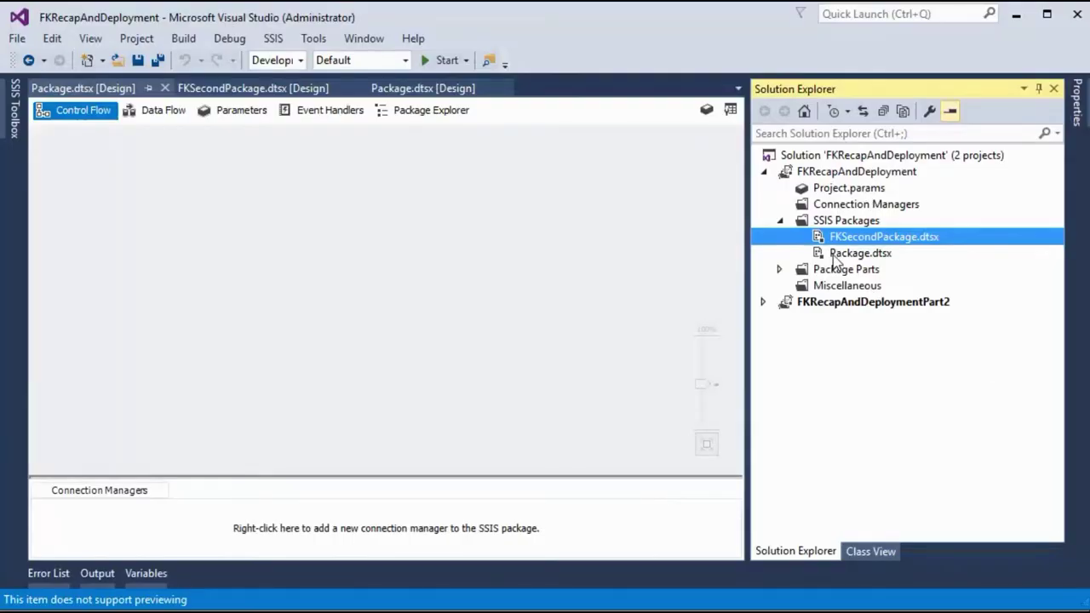
click(839, 256)
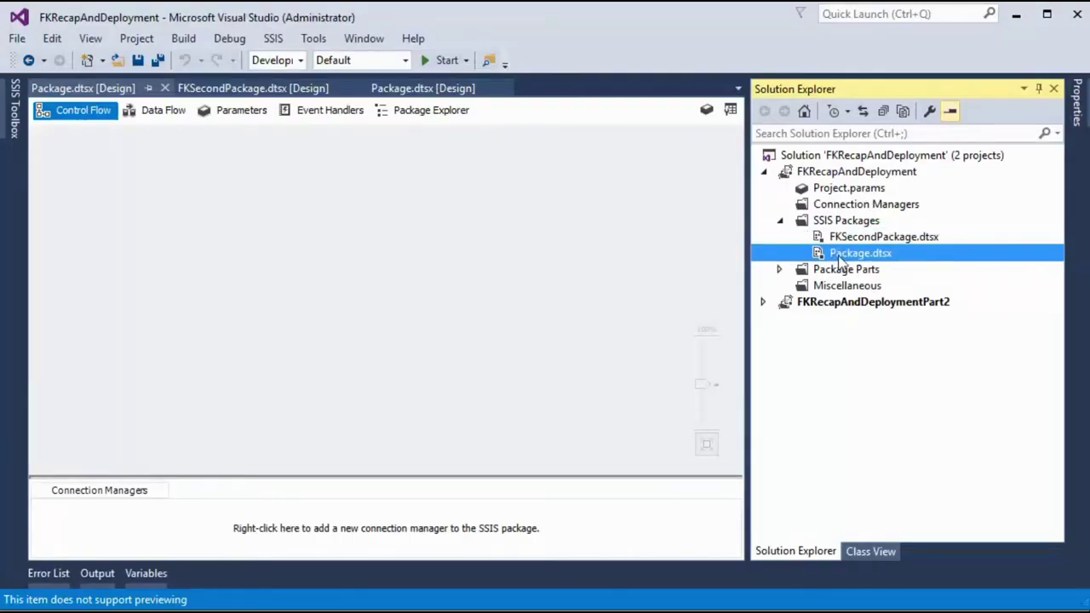
click(855, 238)
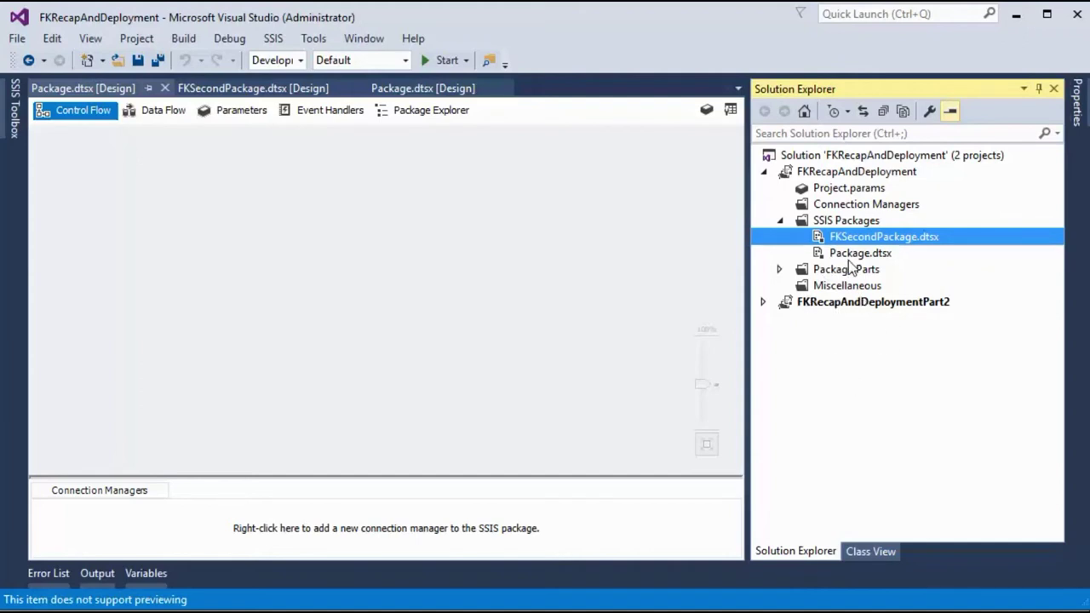
click(841, 174)
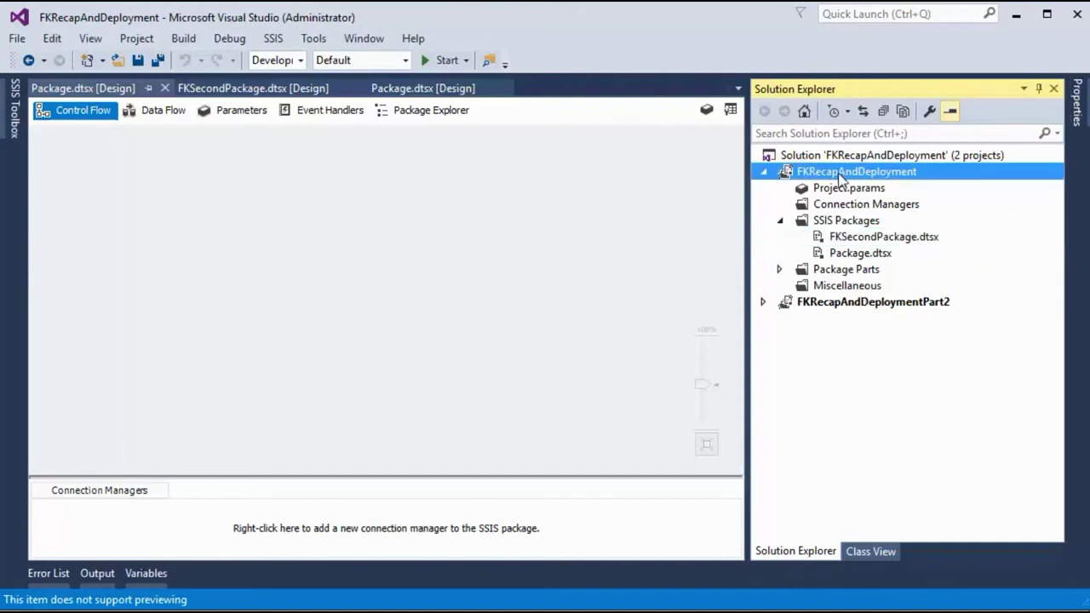
click(1015, 15)
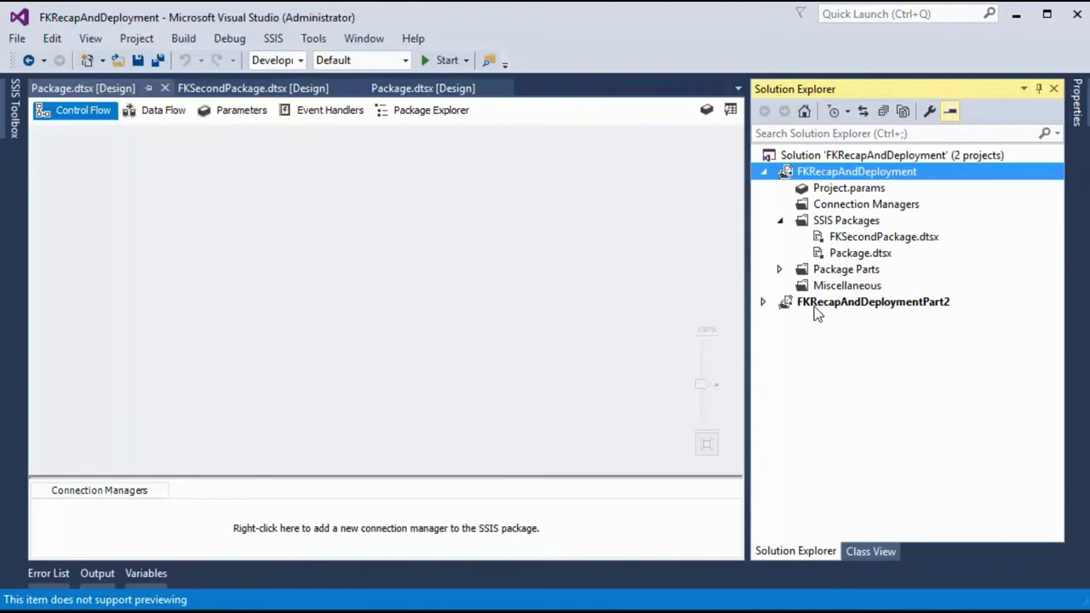
Remove the FKRecapAndDeploymentPart2 project from the solution without saving its changes
right_click(842, 305)
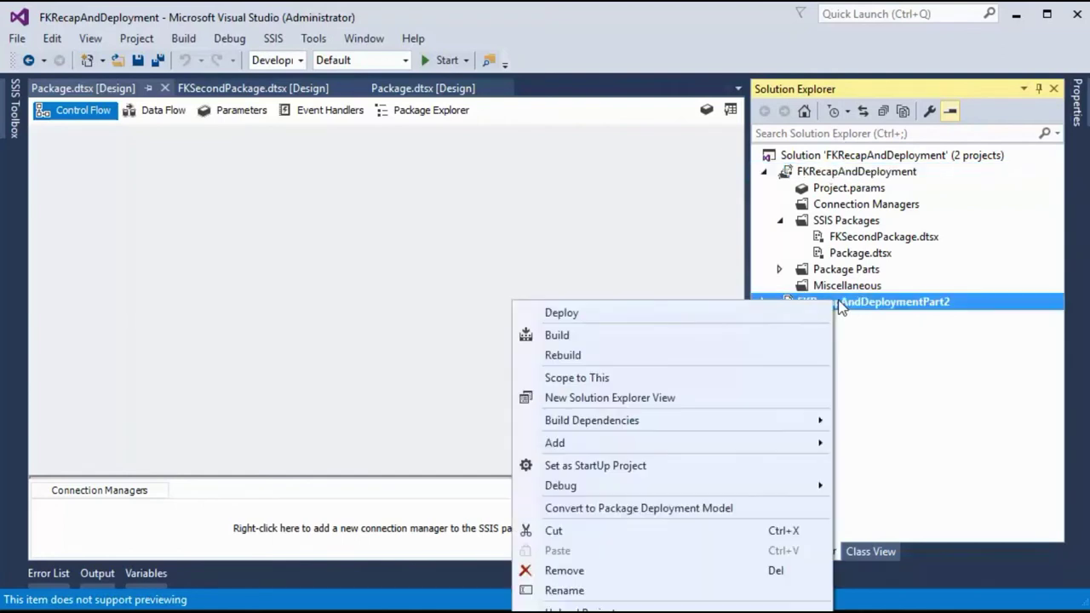
click(564, 571)
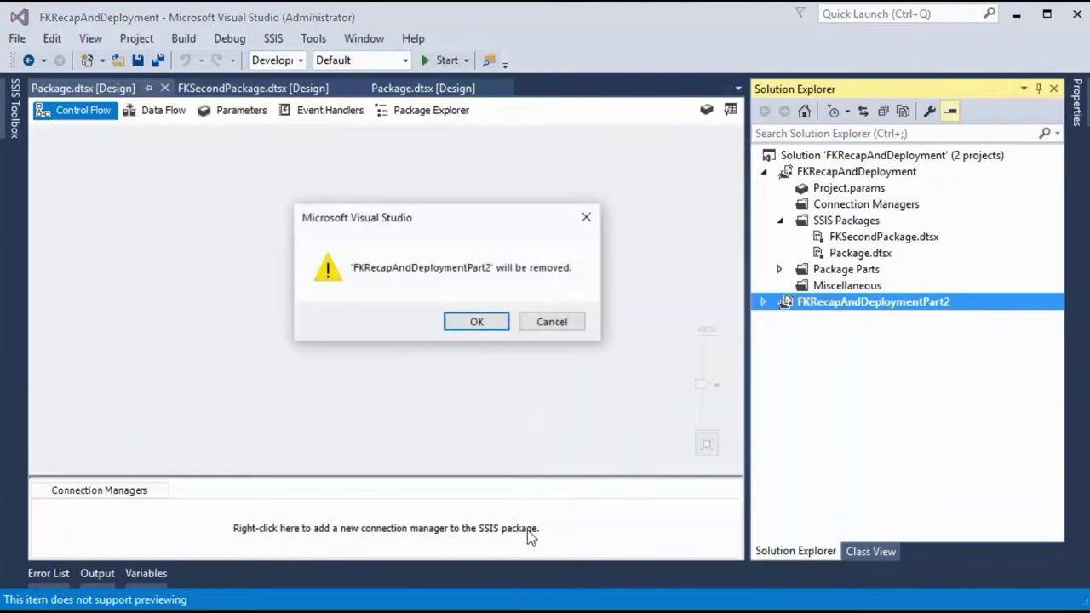
click(483, 323)
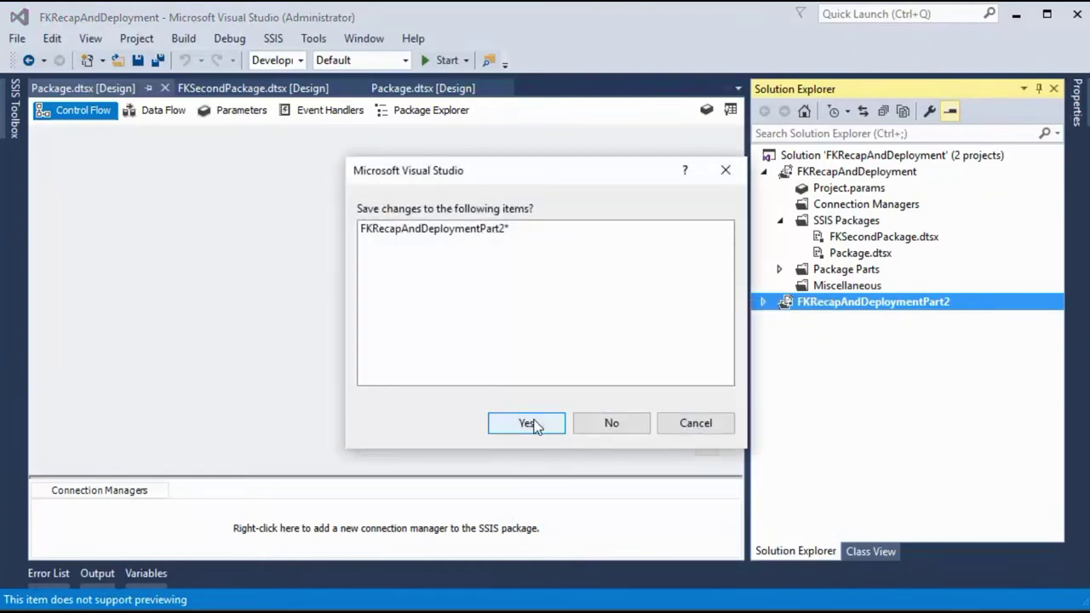
click(608, 420)
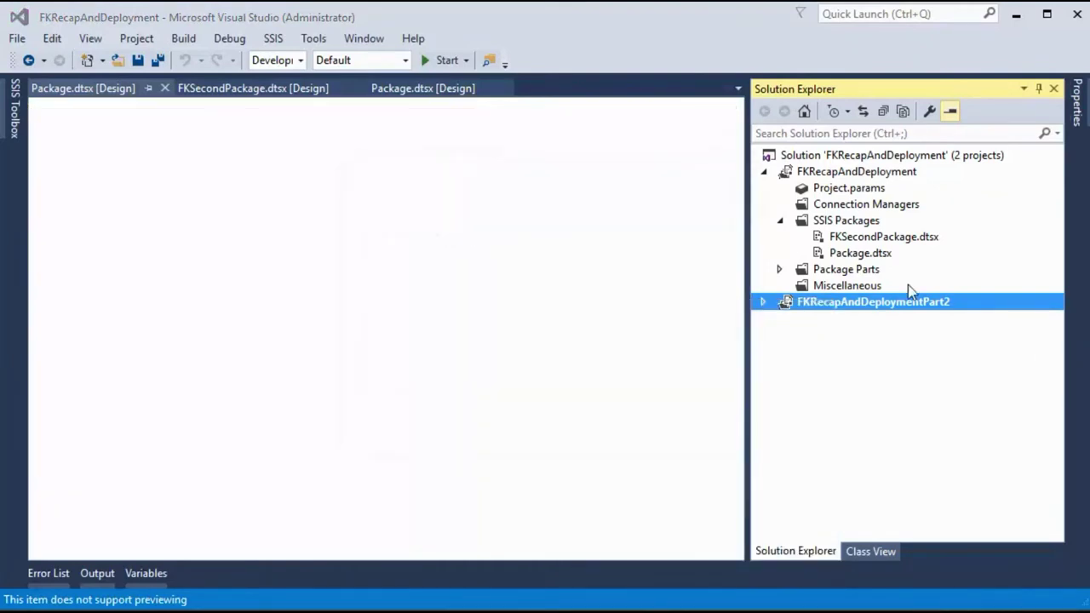
Open Package.dtsx and FKSecondPackage.dtsx in the designer to compare their control flows
click(860, 240)
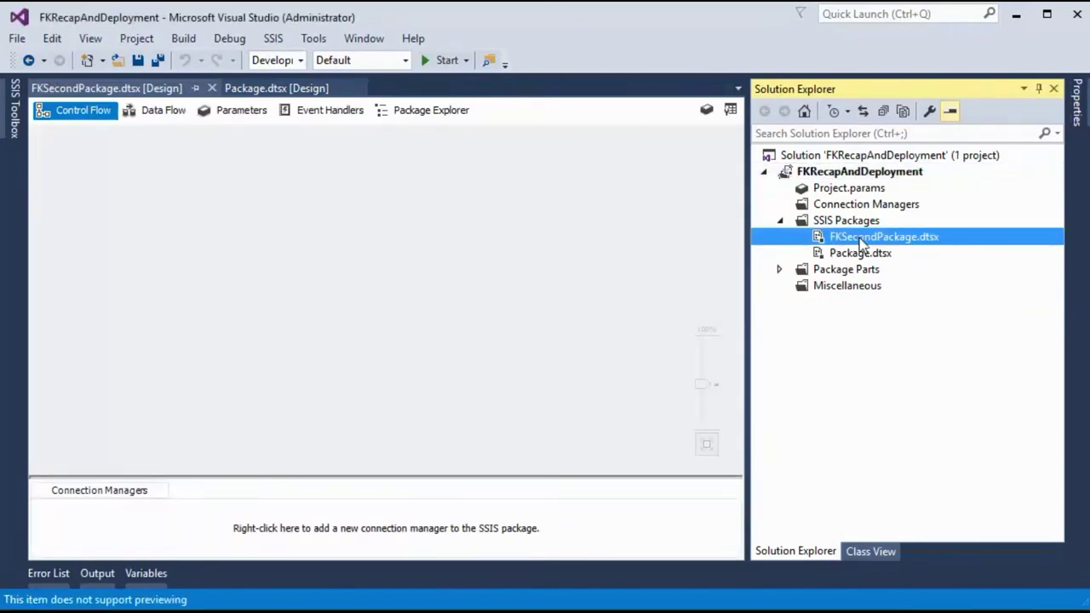
right_click(867, 245)
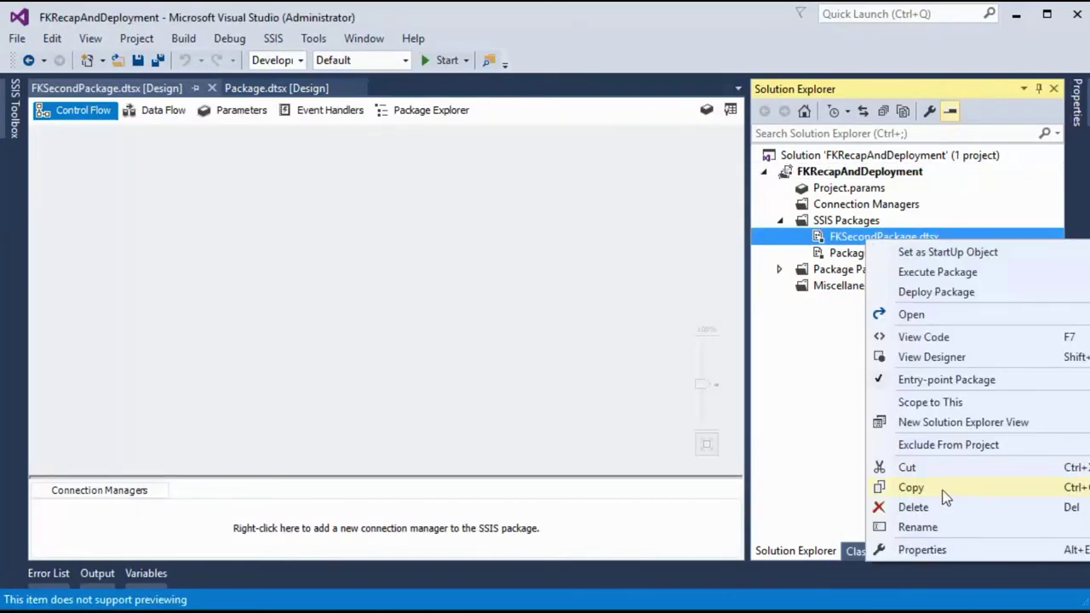
click(693, 328)
double_click(848, 239)
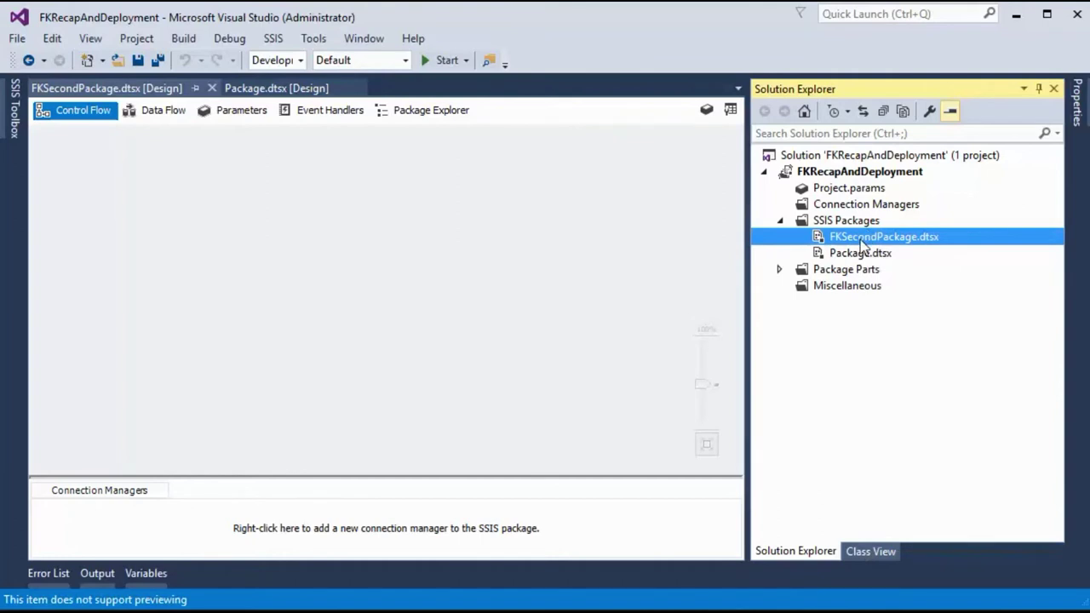
double_click(856, 253)
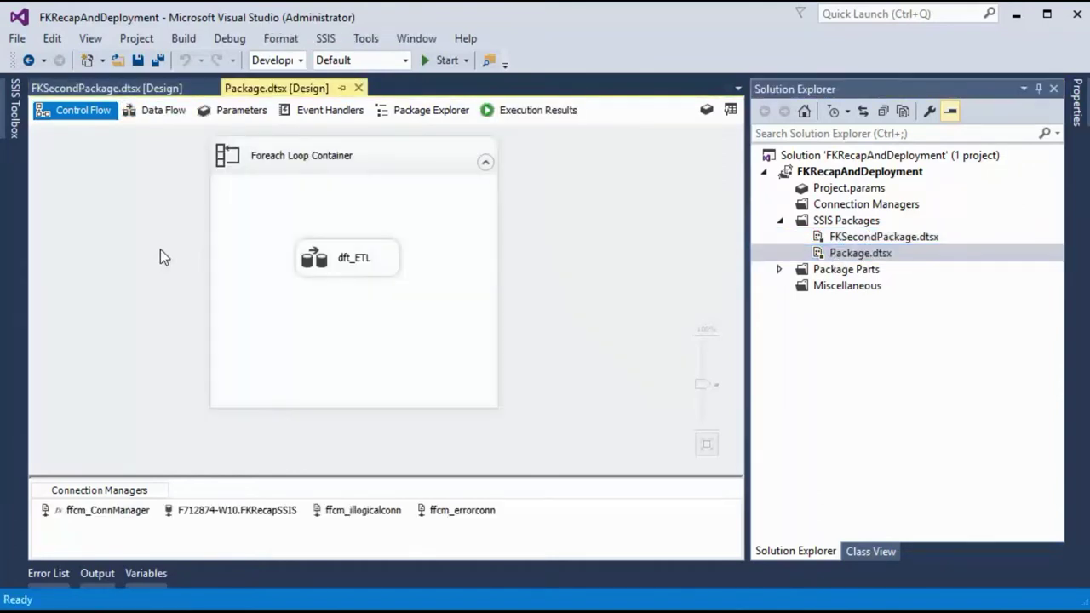
double_click(888, 240)
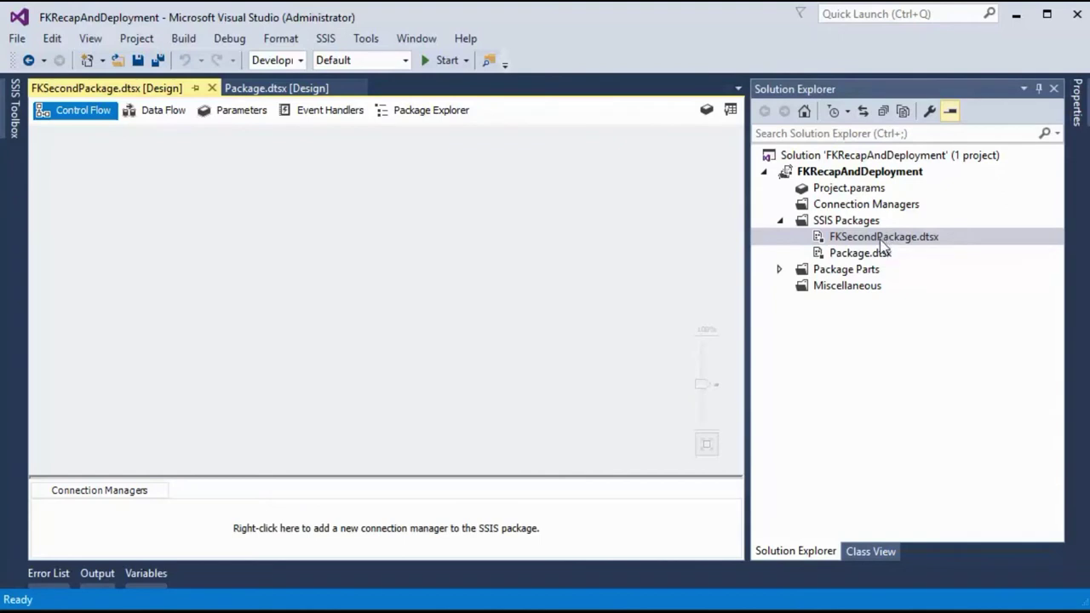
Permanently delete FKSecondPackage.dtsx from the FKRecapAndDeployment project
right_click(877, 241)
click(677, 508)
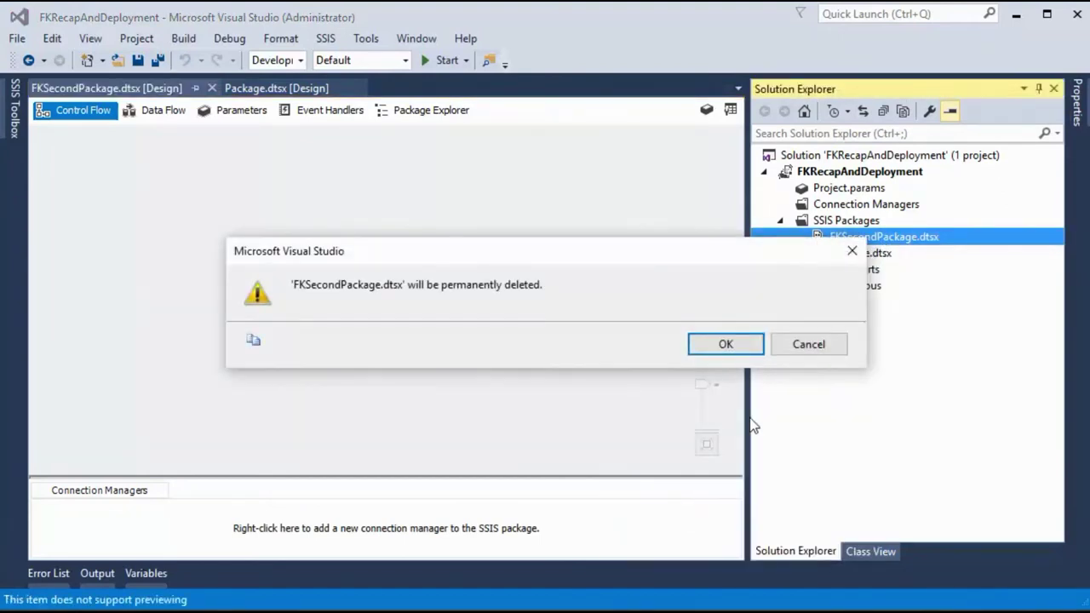
click(725, 344)
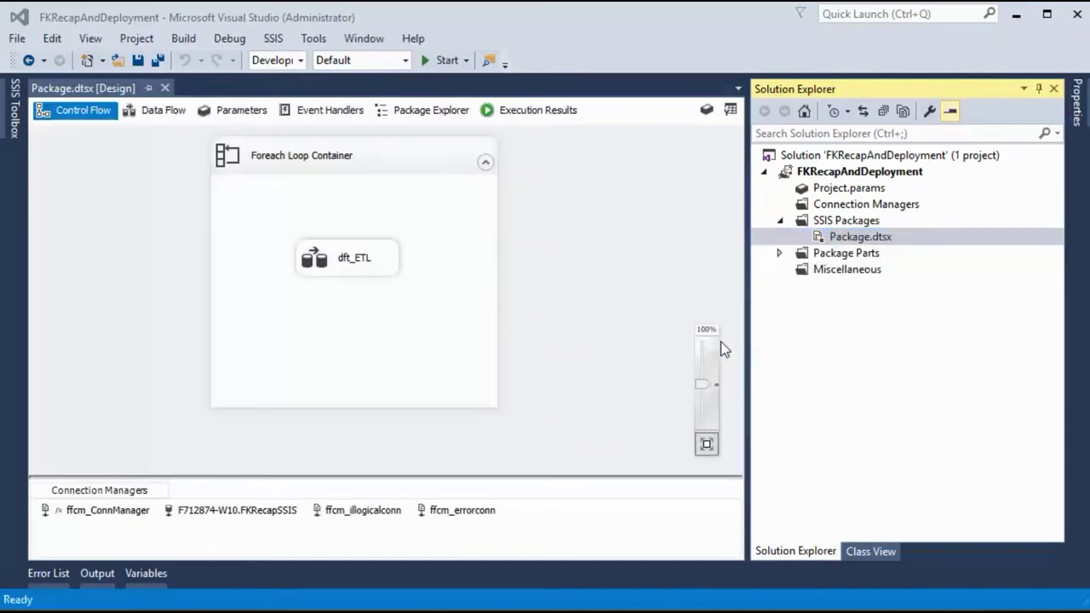
Review Package.dtsx under the SSIS Packages folder and leave the folder collapsed
click(858, 239)
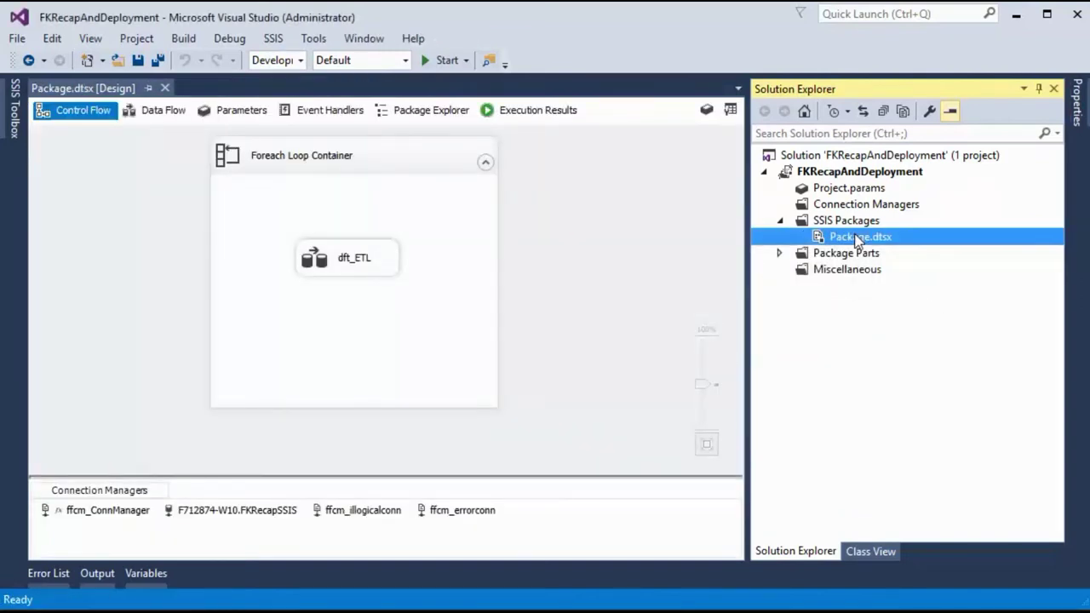
click(779, 221)
click(780, 221)
click(870, 238)
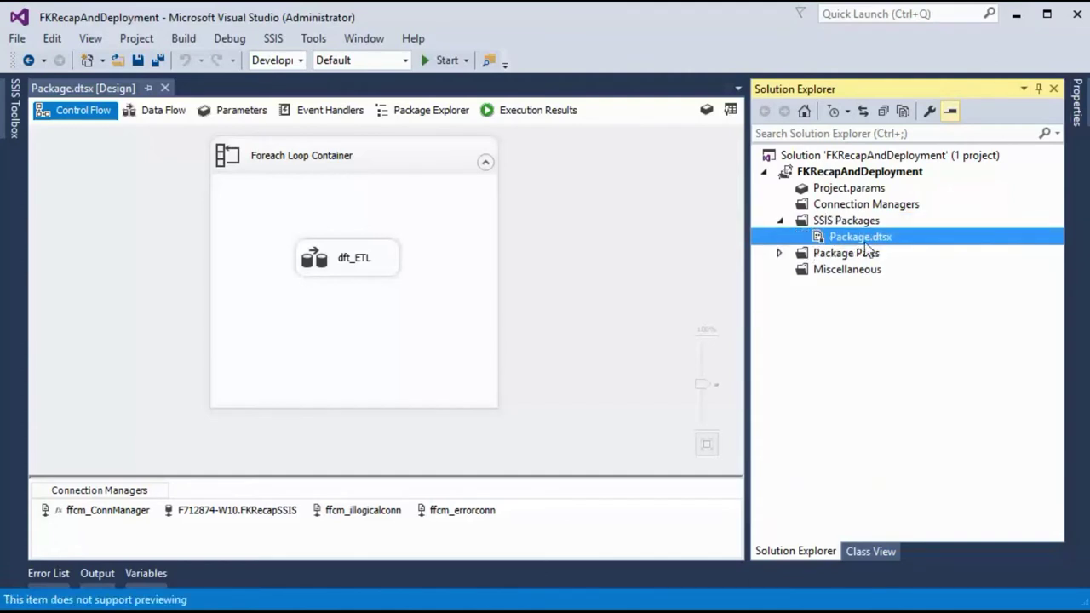
click(779, 221)
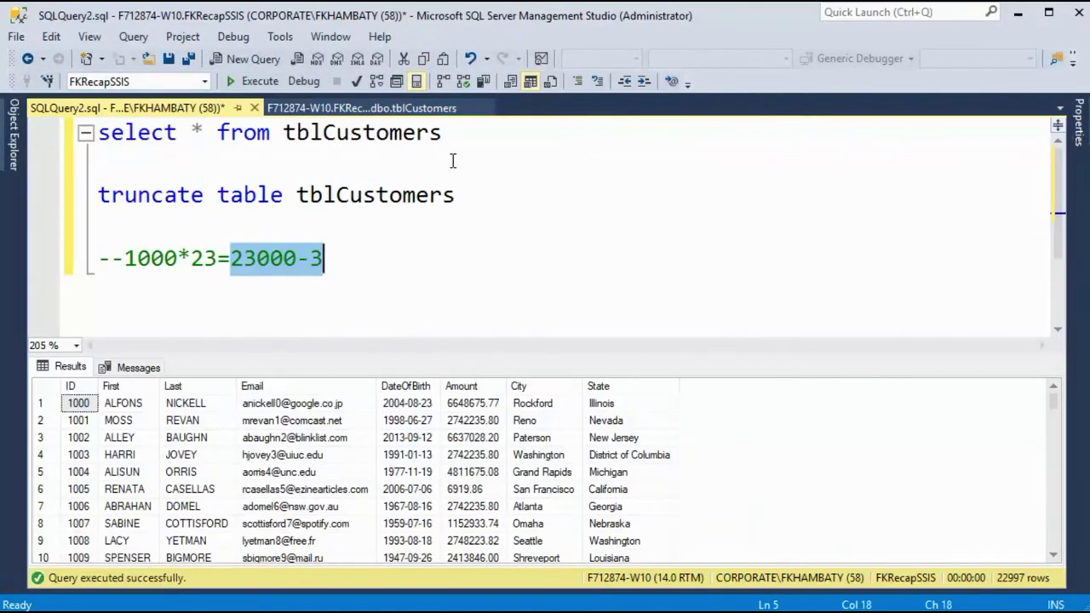
Switch to SQL Server Management Studio, run only the select * from tblCustomers statement and return to Visual Studio
drag(441, 133, 99, 133)
click(243, 82)
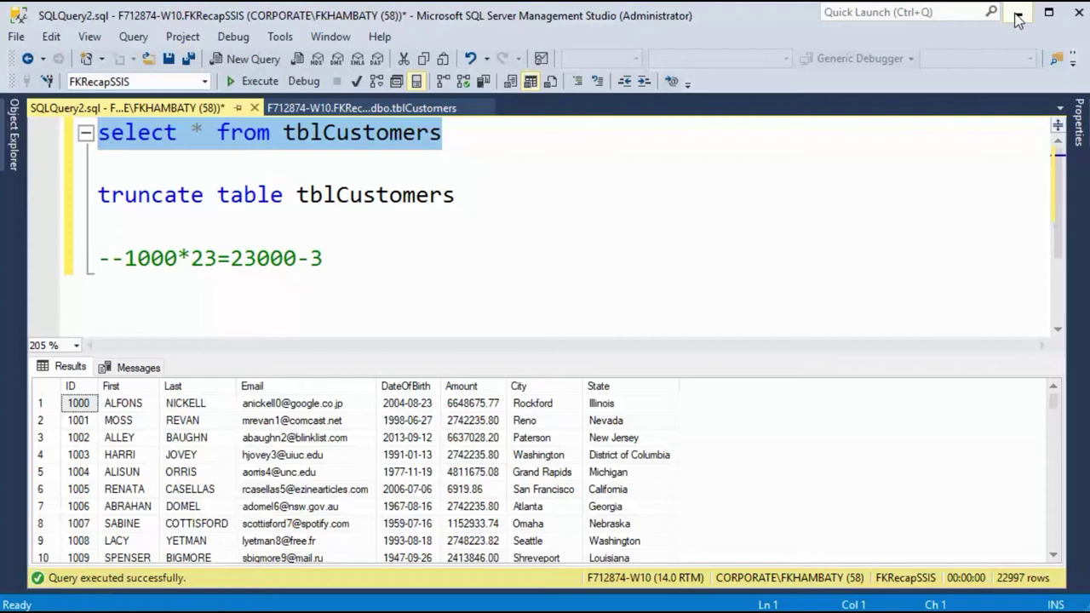
click(1017, 15)
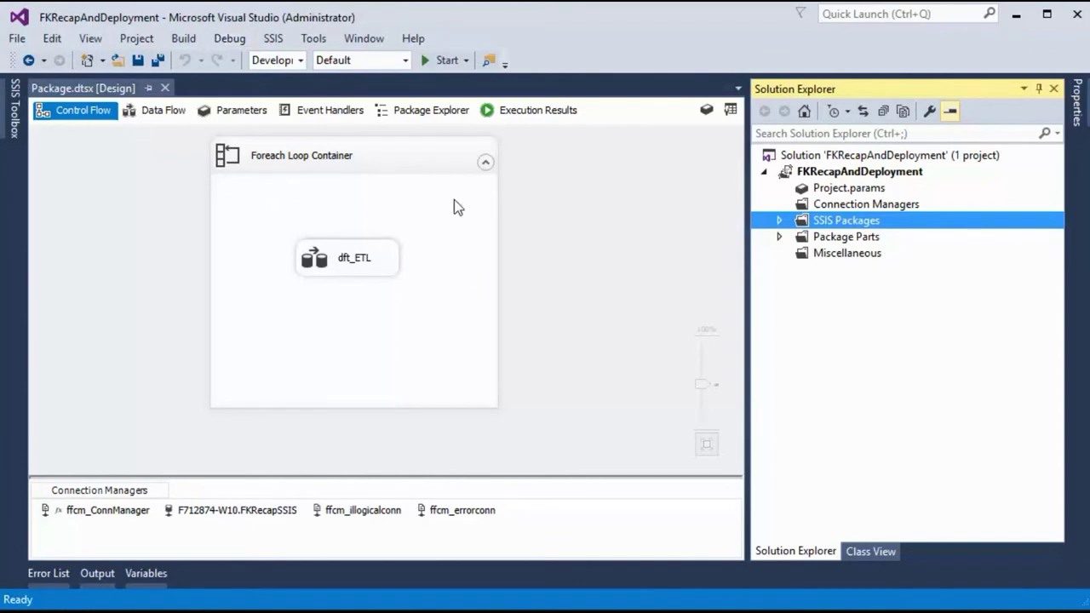
Examine the solution's available commands and the FKRecapAndDeployment project's parameters, Connection Managers and SSIS Packages entries
click(765, 173)
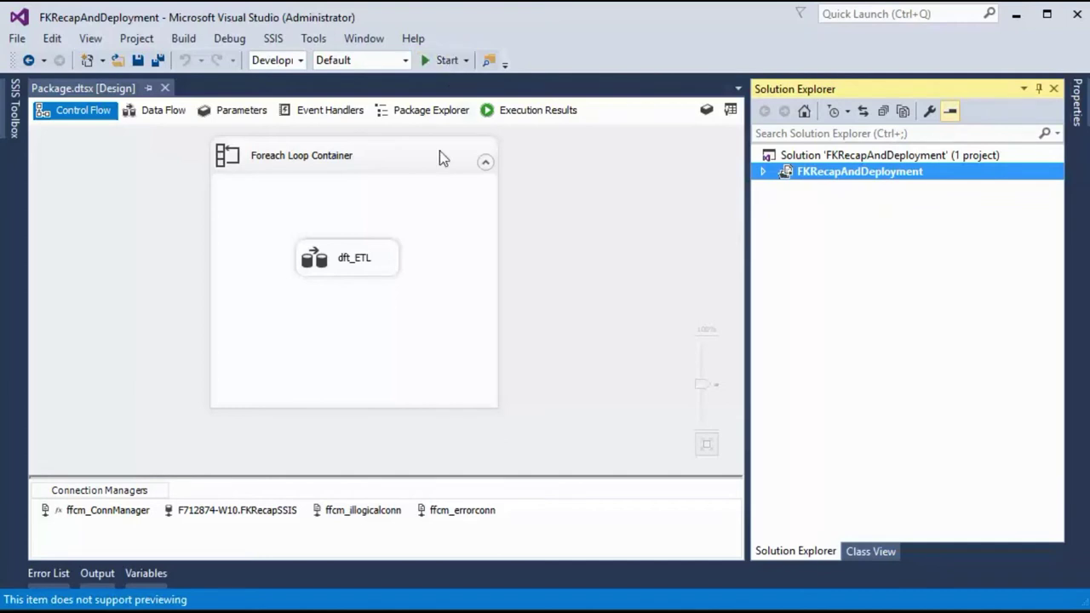
click(440, 62)
click(764, 171)
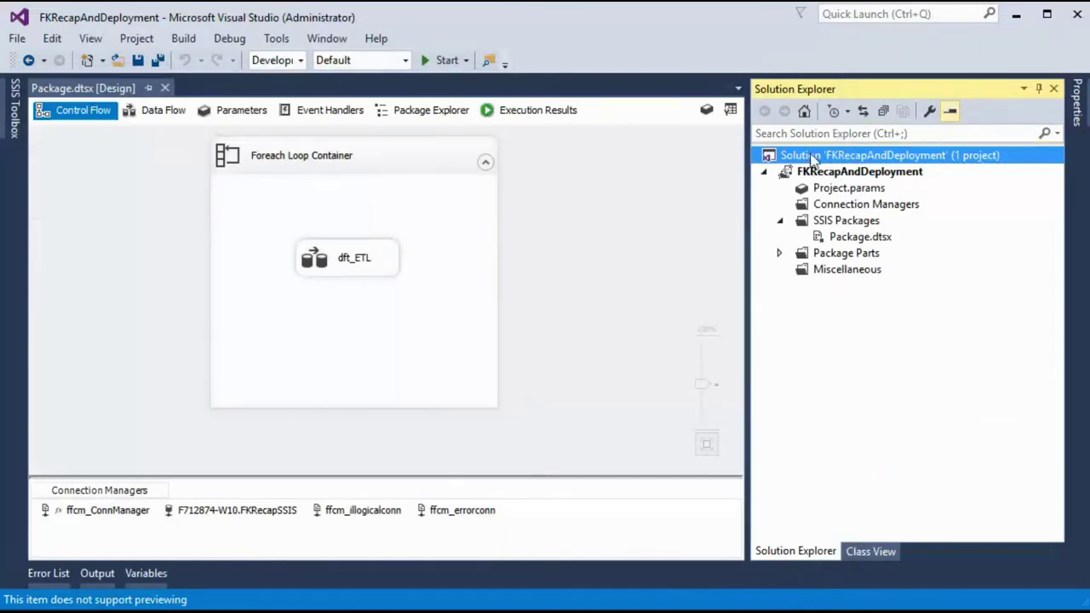
click(811, 160)
right_click(771, 159)
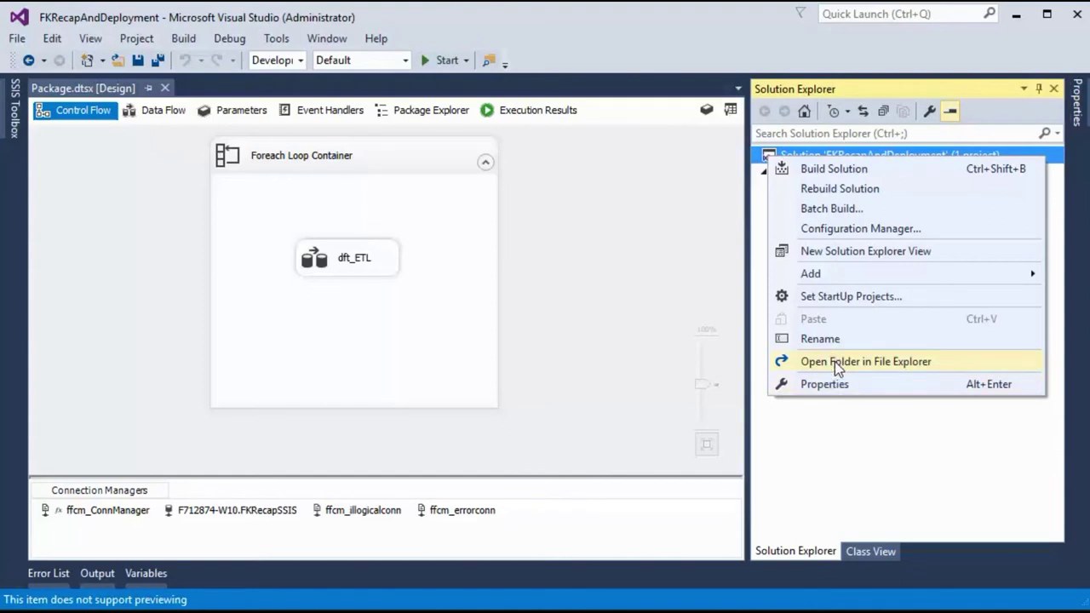
click(687, 266)
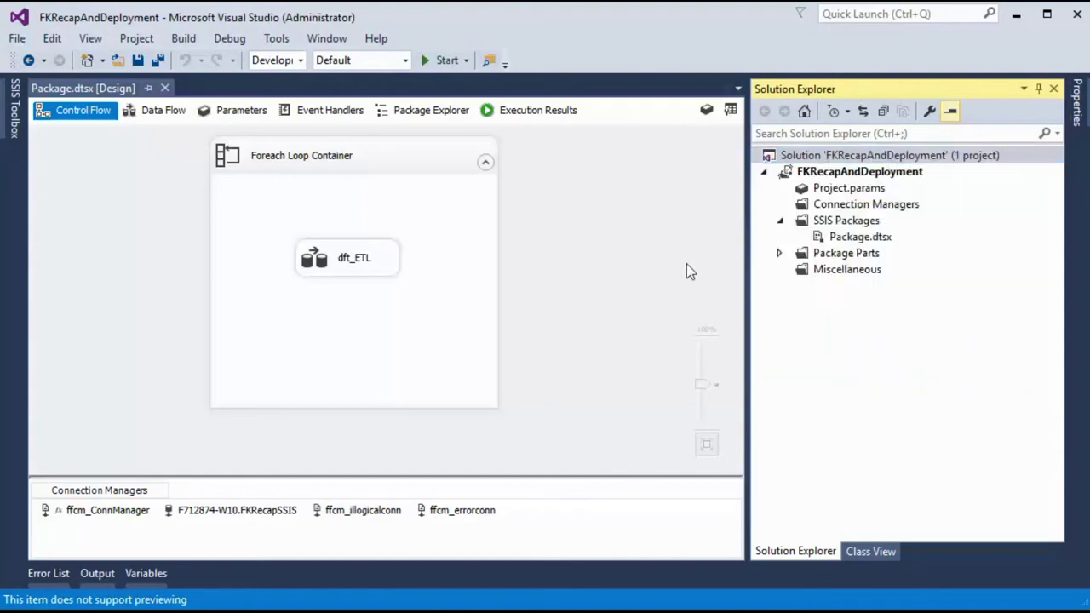
click(843, 188)
click(839, 205)
click(837, 223)
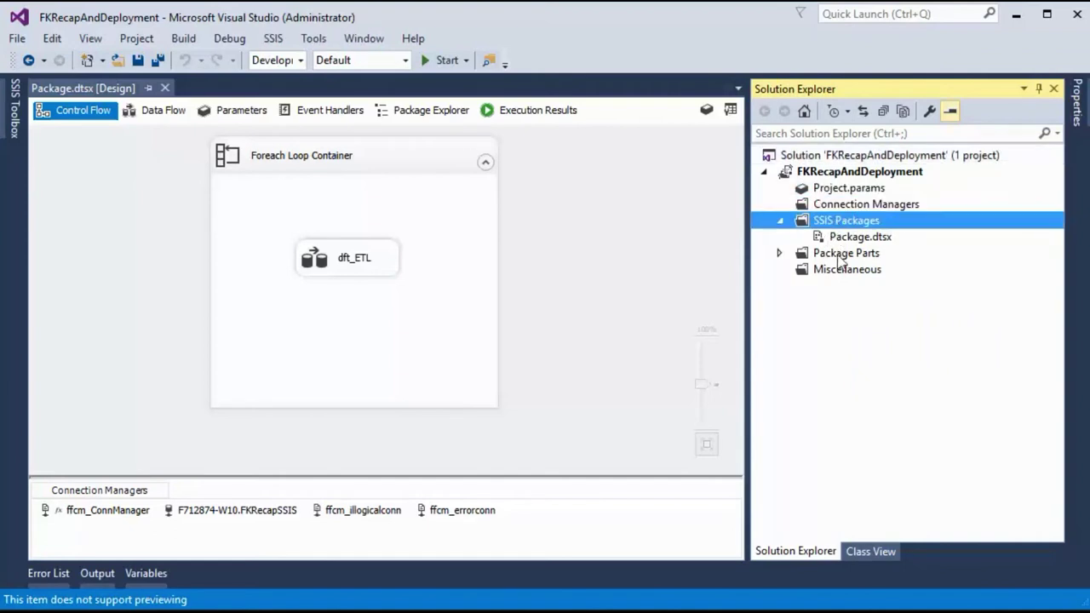
Open the XML code of Package.dtsx, read through its connection manager definitions and return to the package's design view
click(850, 240)
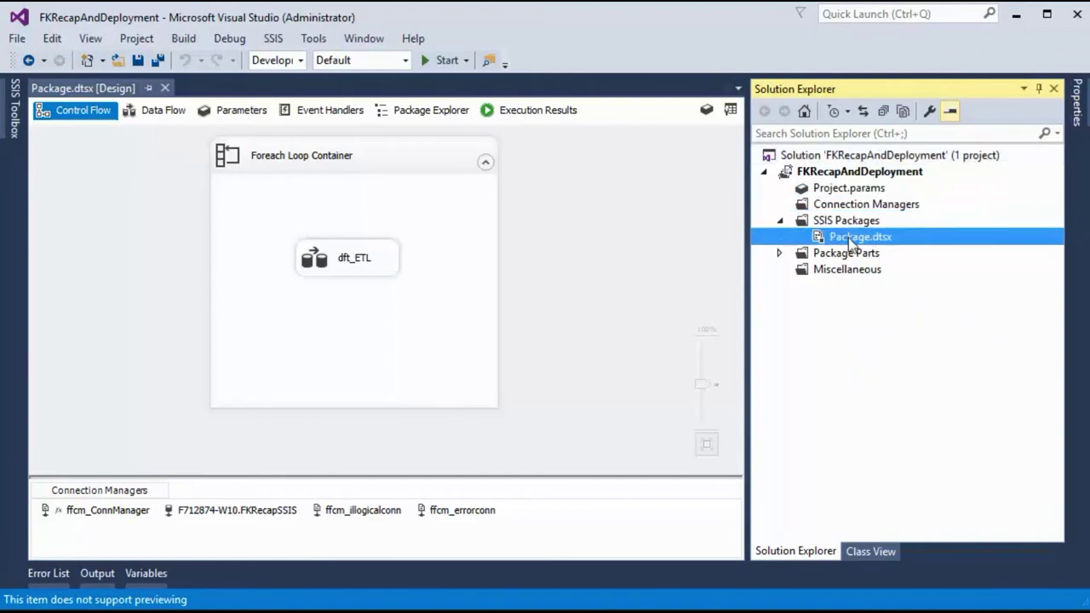
right_click(849, 244)
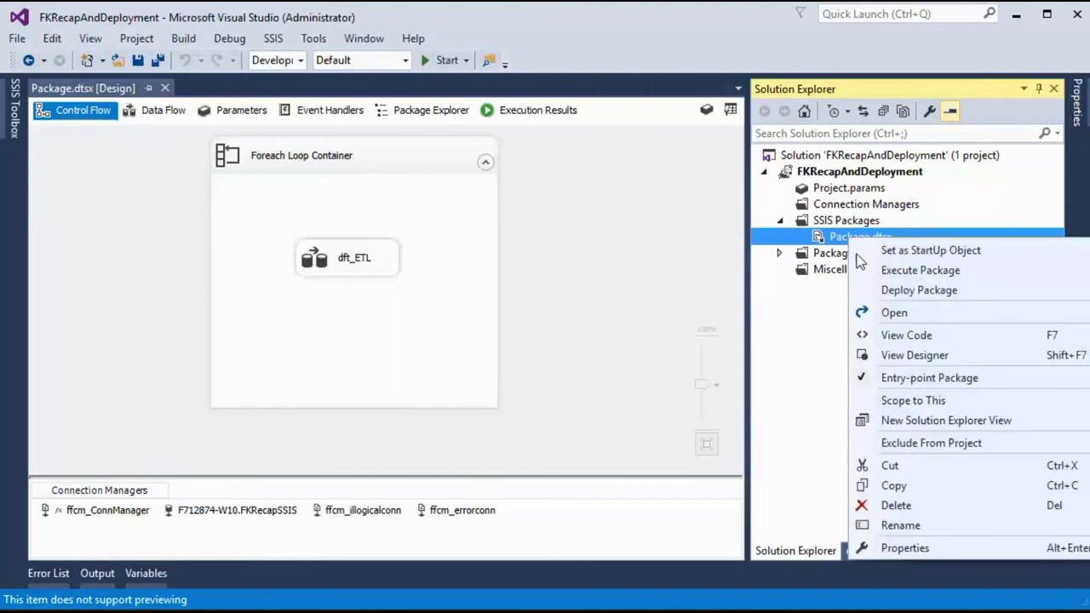
click(906, 335)
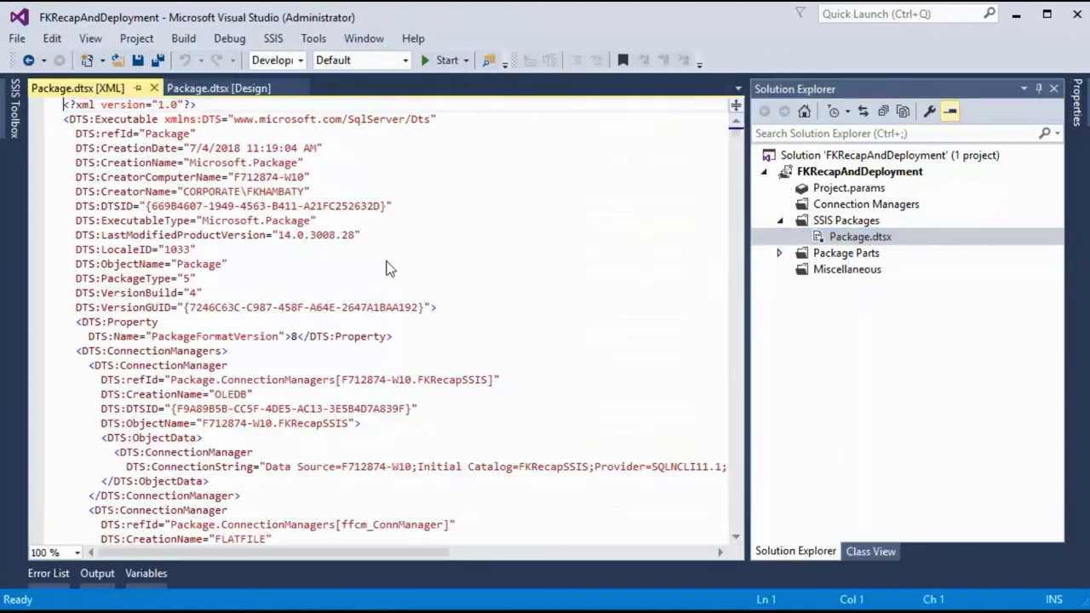
click(307, 252)
scroll(336, 266, down, 5)
scroll(334, 256, down, 15)
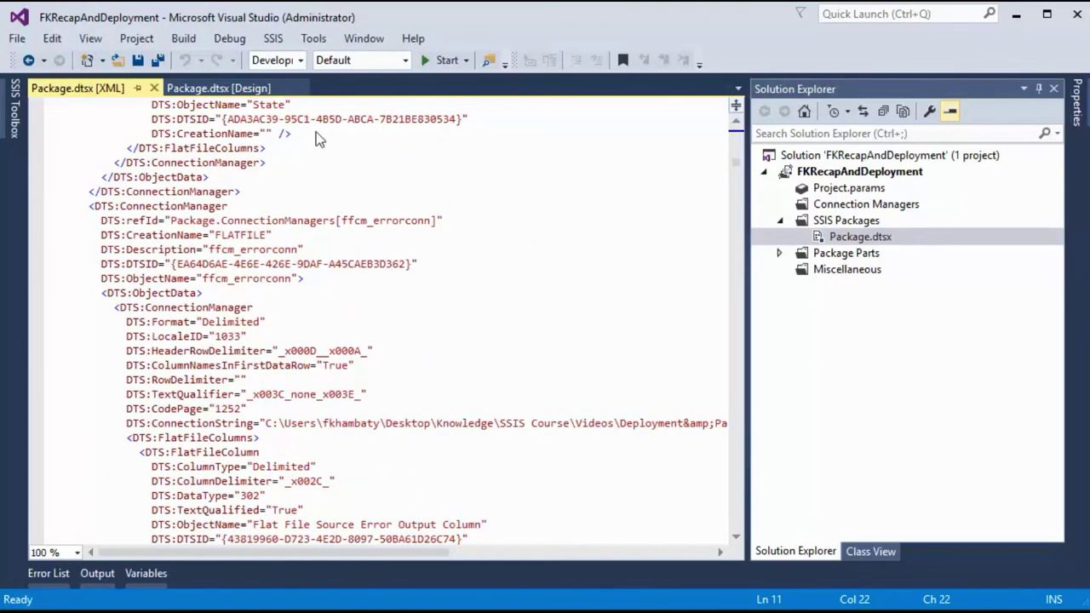
click(218, 88)
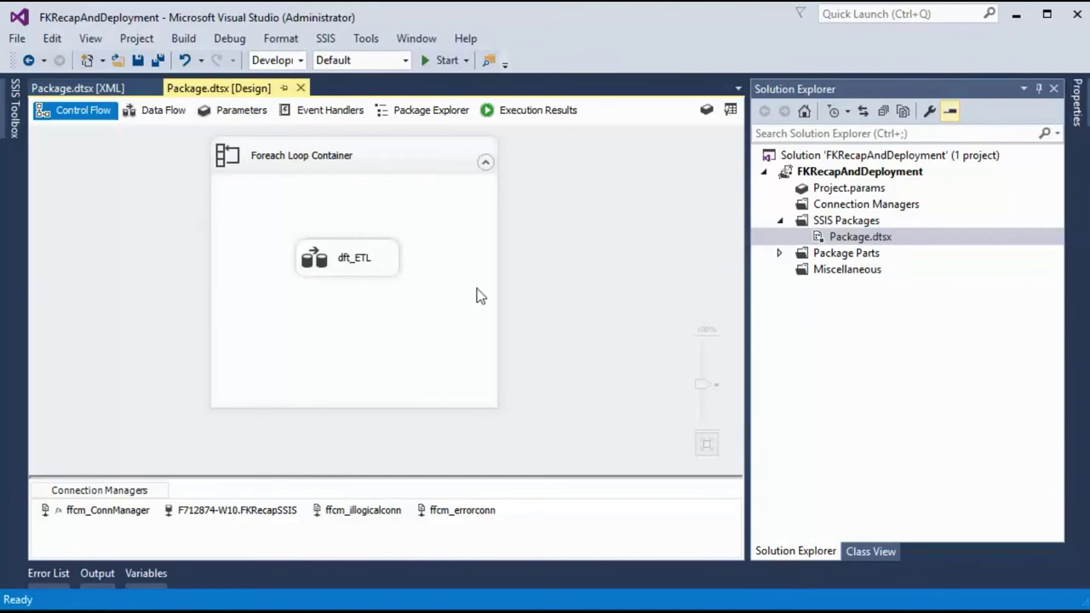
Examine the remaining Package.dtsx XML down to the Foreach Loop Container and dft_ETL definitions, and close the code view
click(98, 86)
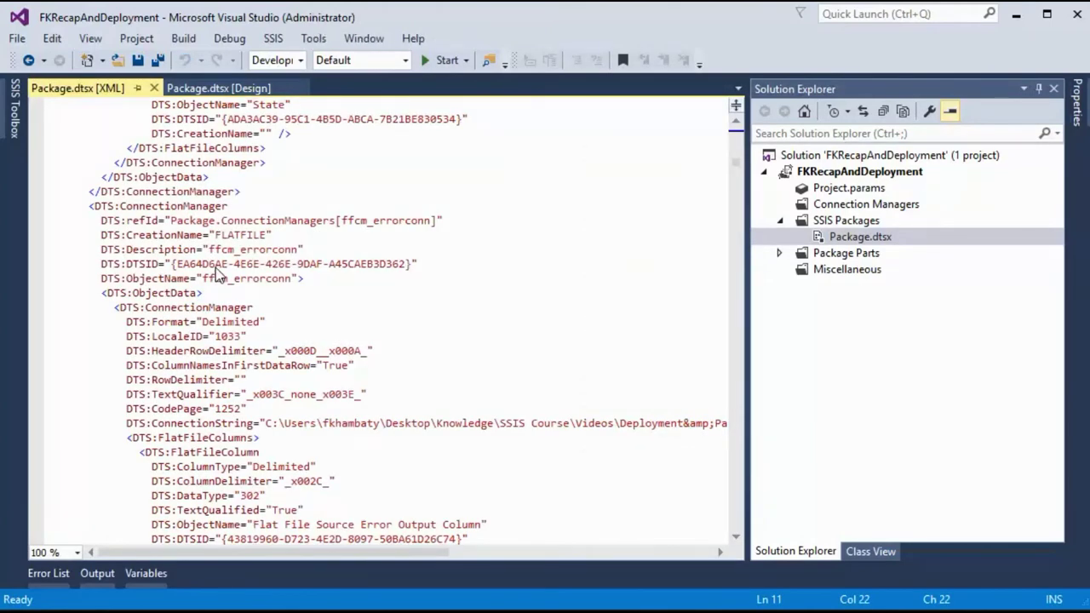
scroll(217, 269, down, 20)
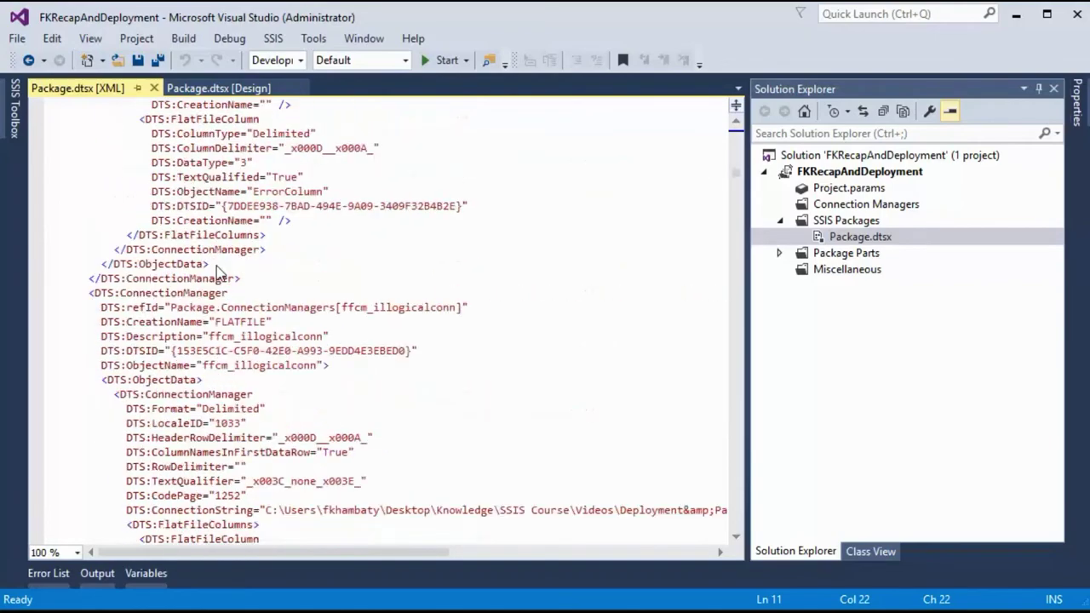
scroll(217, 271, down, 20)
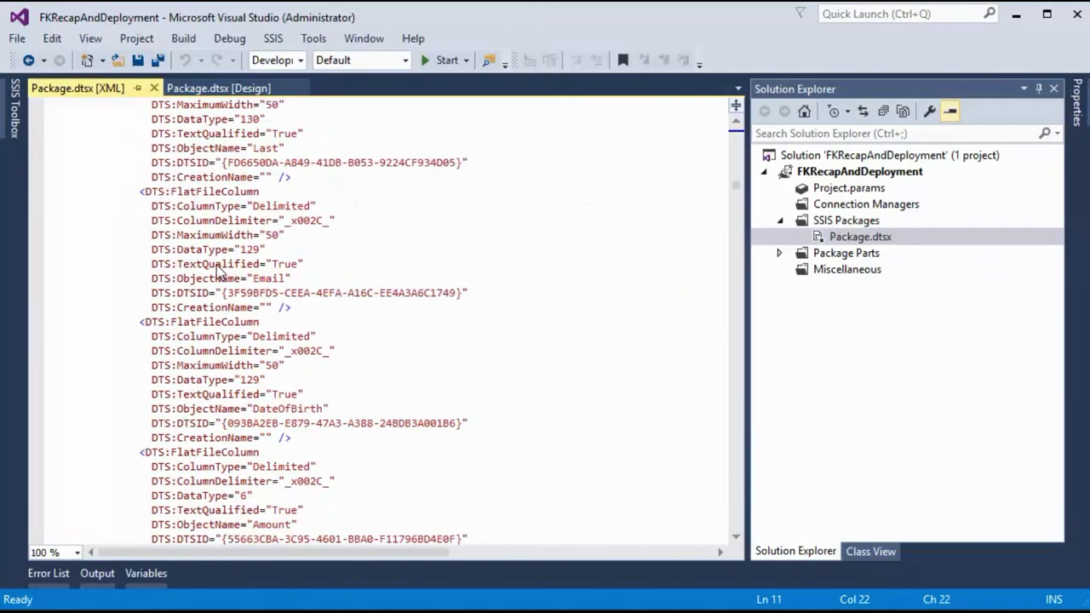
scroll(218, 270, down, 7)
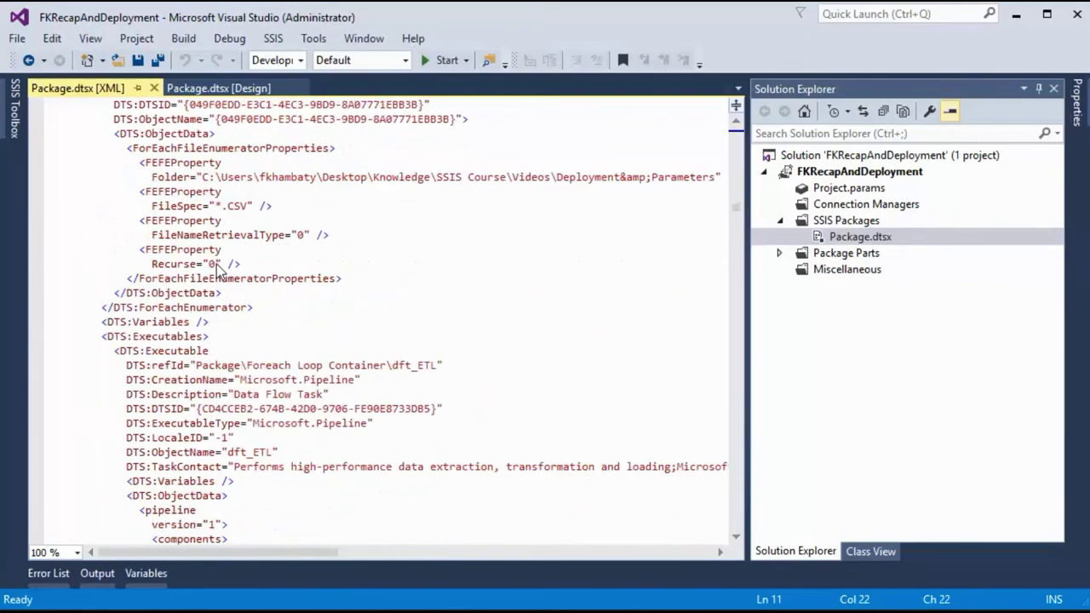
scroll(217, 270, down, 6)
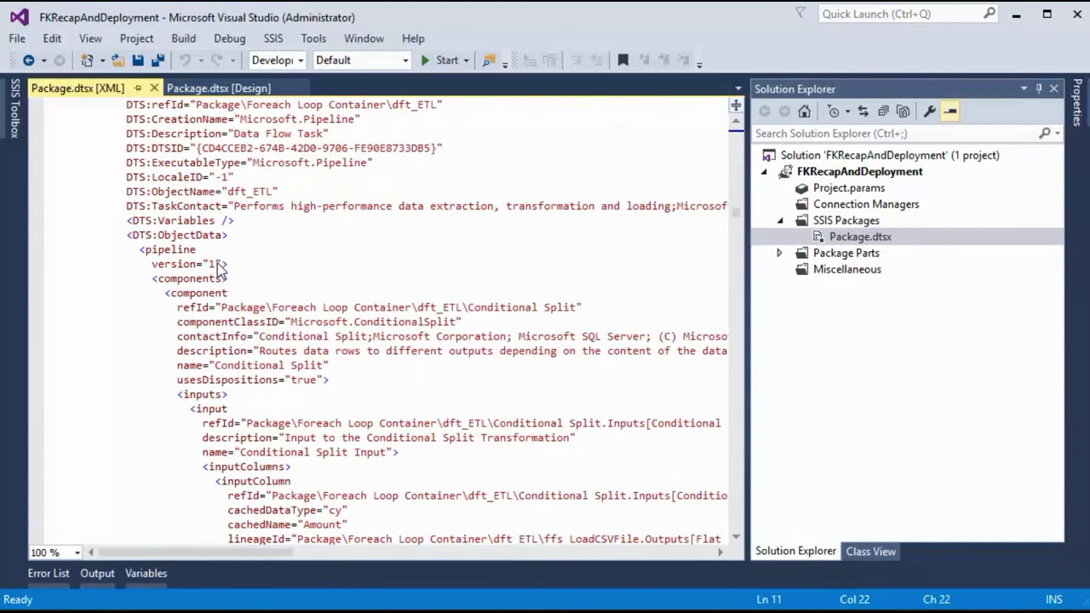
click(153, 88)
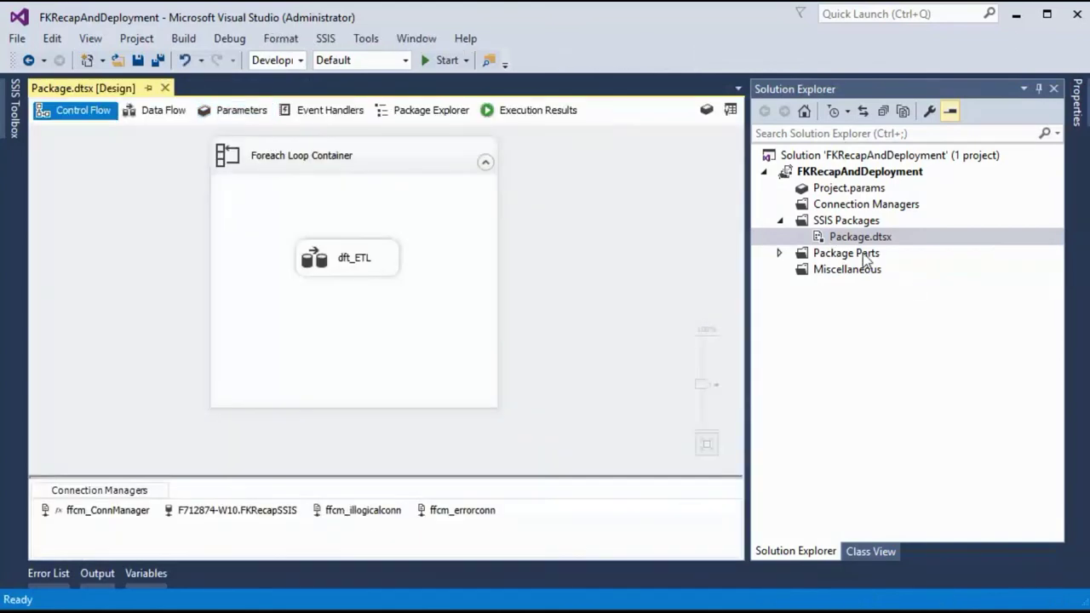
Open the FKRecapAndDeployment solution's folder in File Explorer and delete the FKRecapAndDeploymentPart2 folder
click(816, 161)
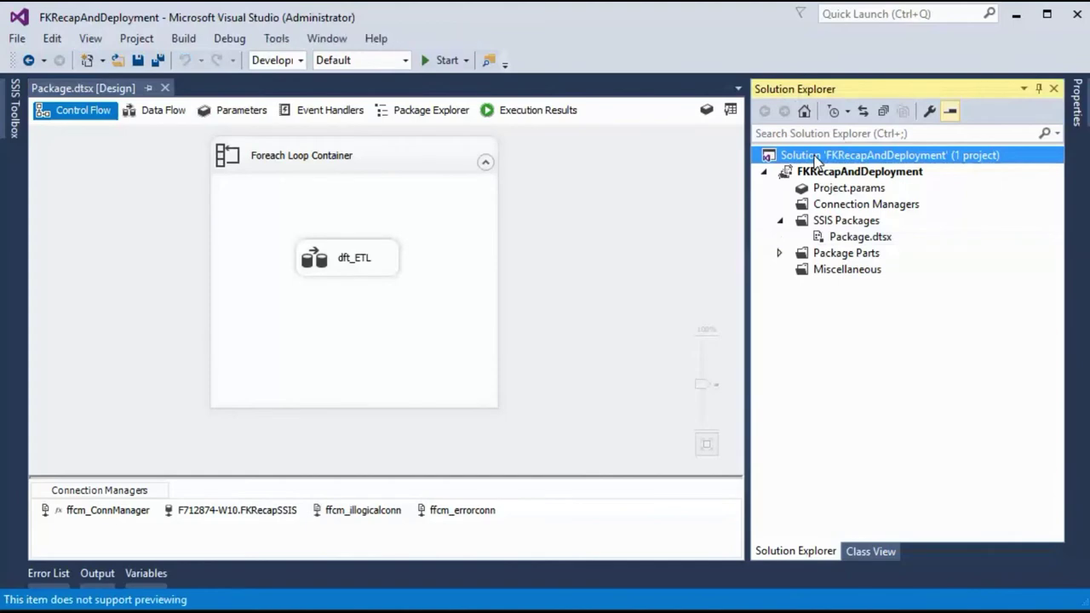
right_click(815, 160)
click(873, 362)
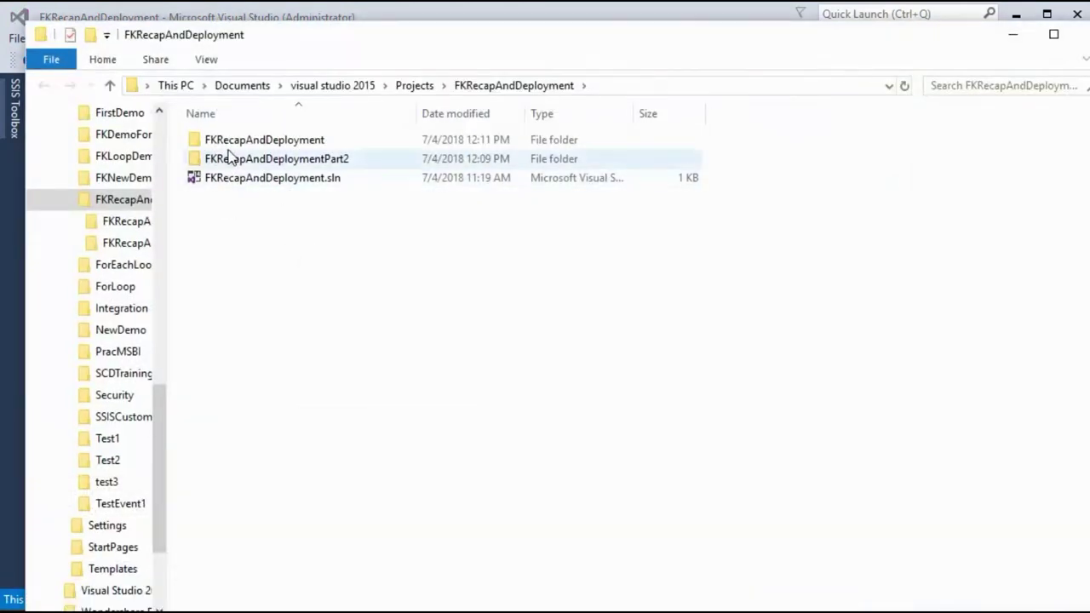
click(230, 160)
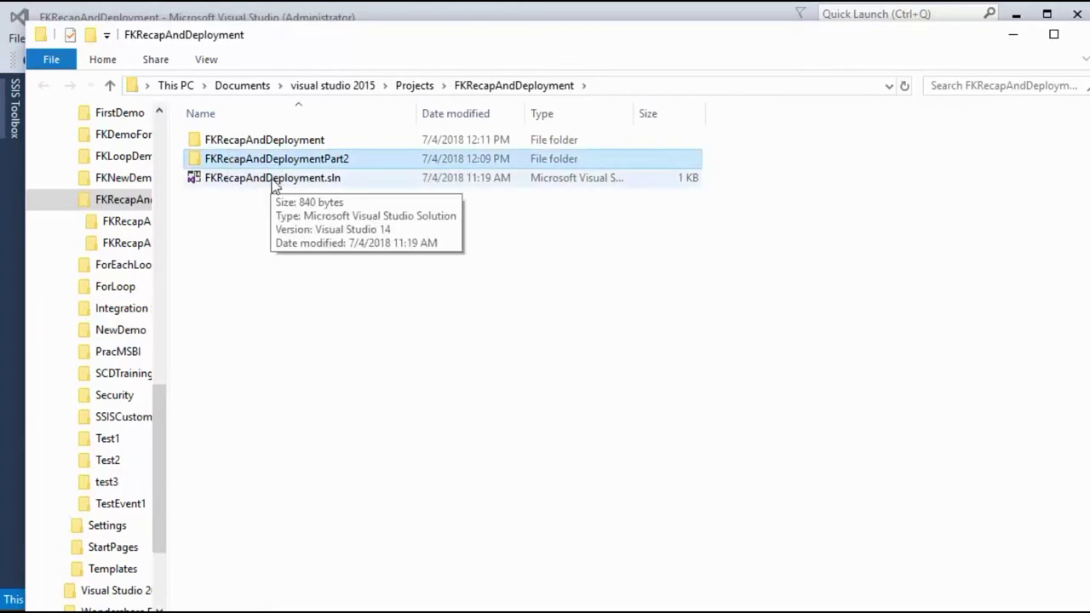
key(Delete)
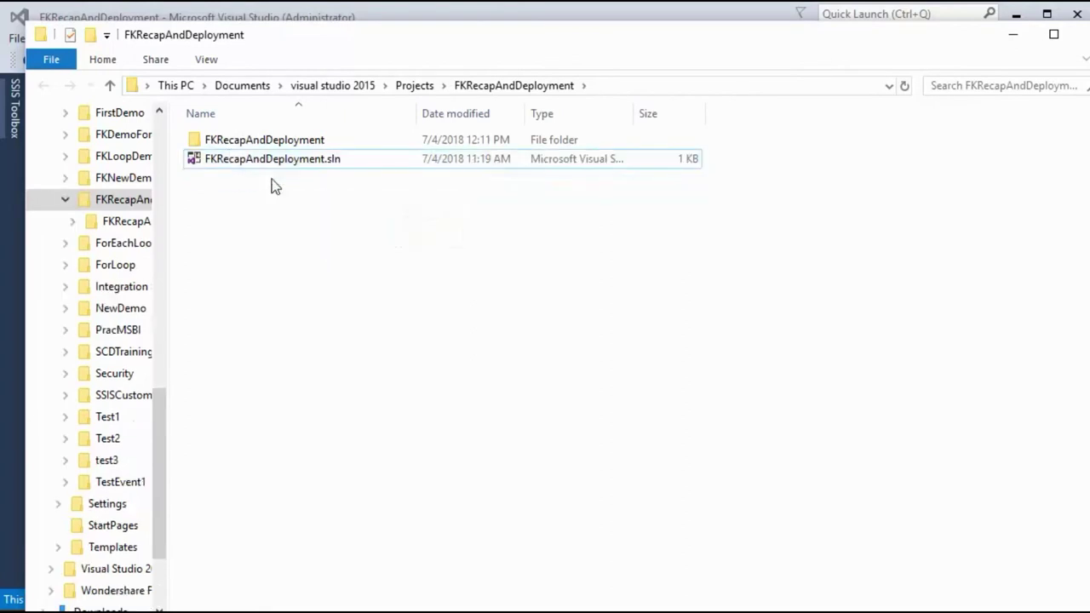
Go to the FKRecapAndDeployment project's bin\Development folder and select FKRecapAndDeployment.ispac
double_click(298, 141)
double_click(211, 142)
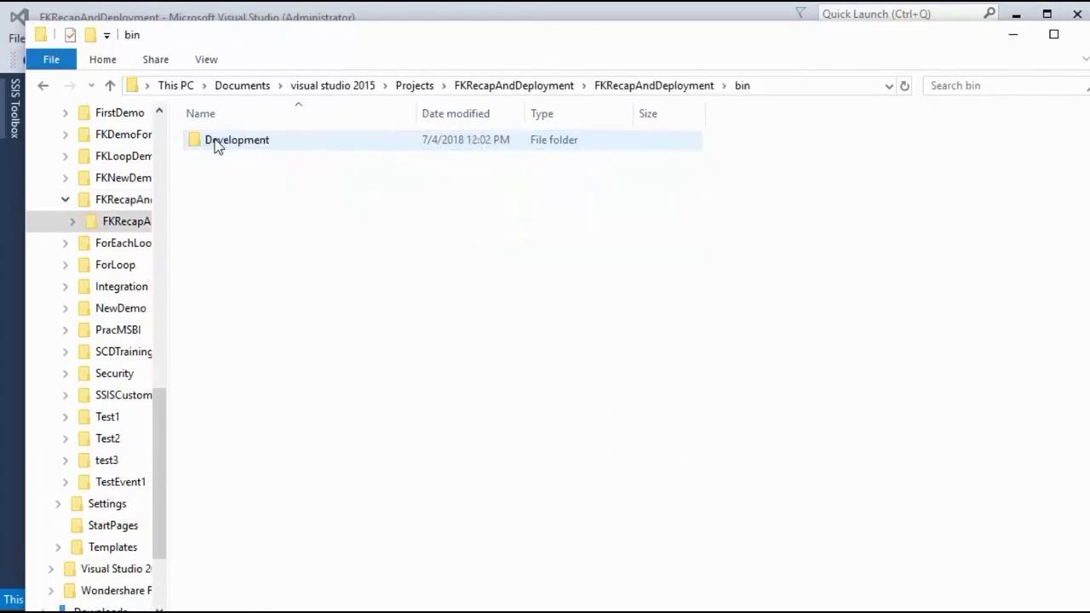
double_click(220, 143)
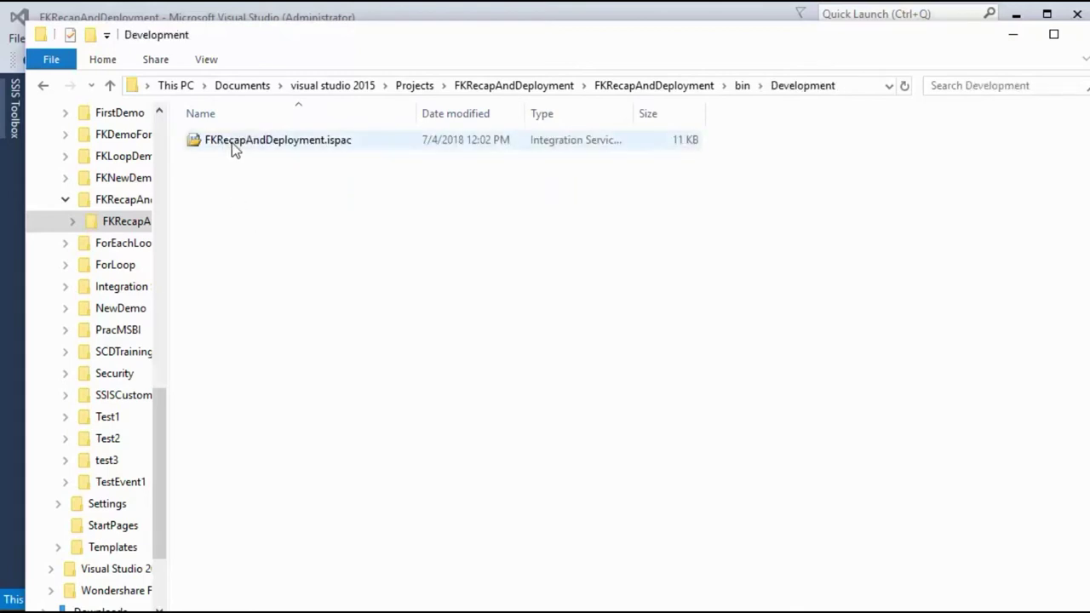
click(232, 142)
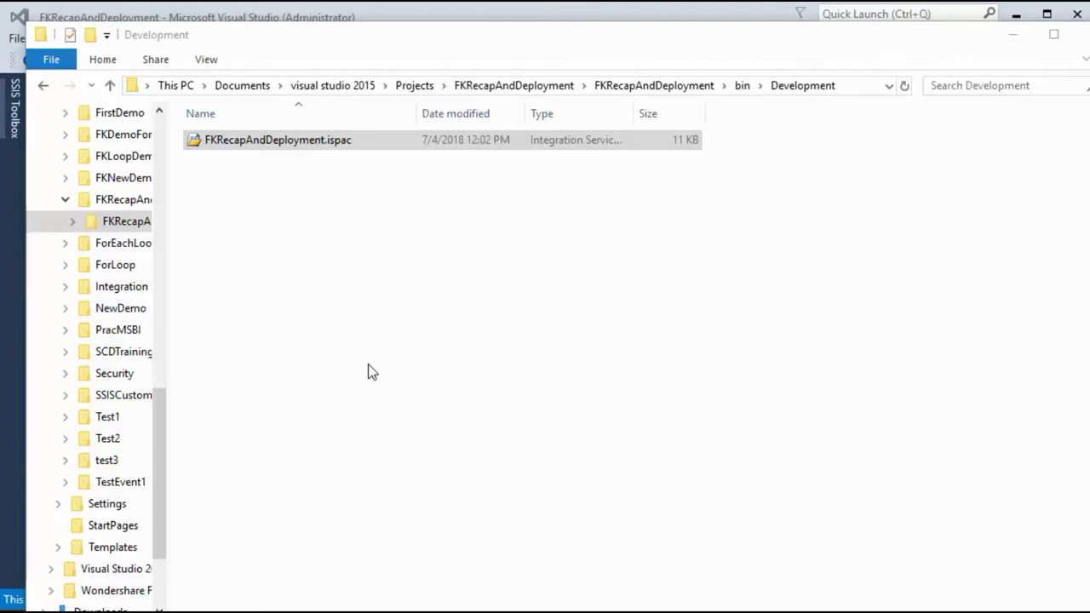
Launch the Integration Services Deployment Wizard from FKRecapAndDeployment.ispac and accept Project Deployment with the project deployment file as source
double_click(269, 143)
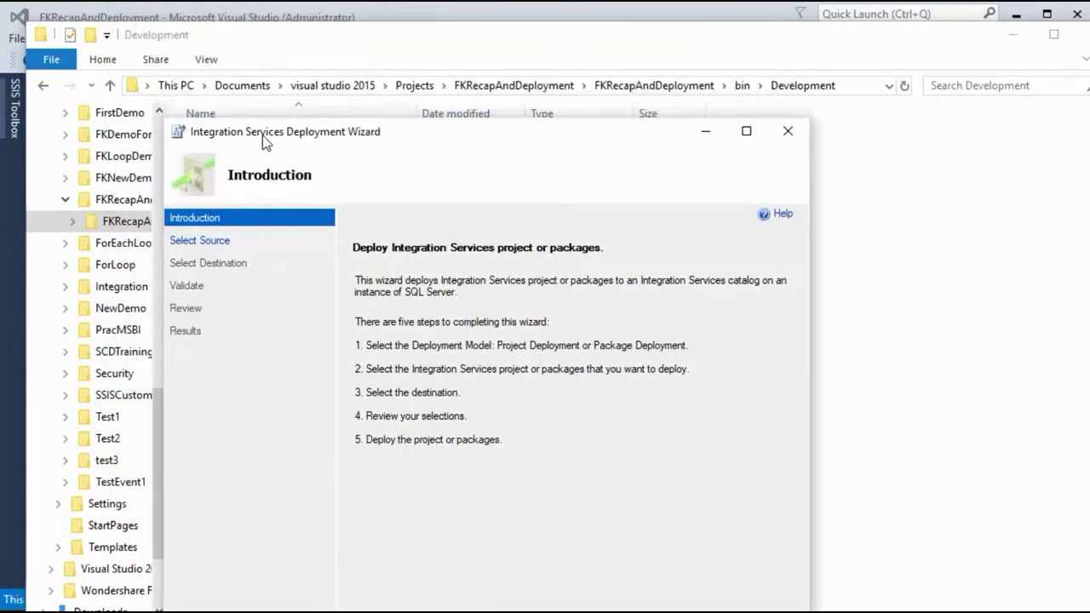
drag(263, 136, 370, 56)
drag(465, 53, 458, 31)
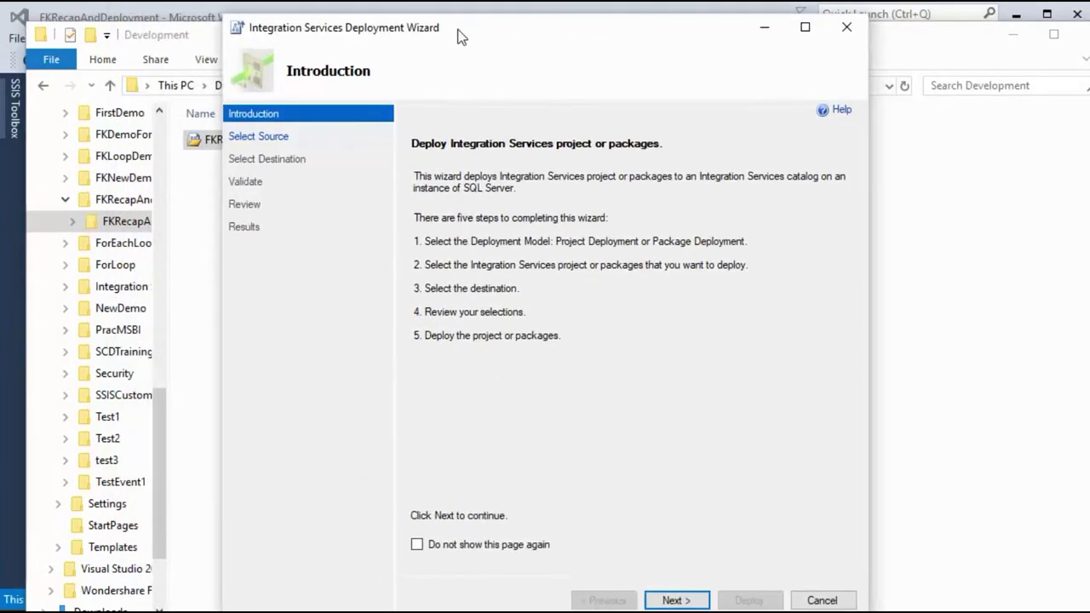
click(679, 602)
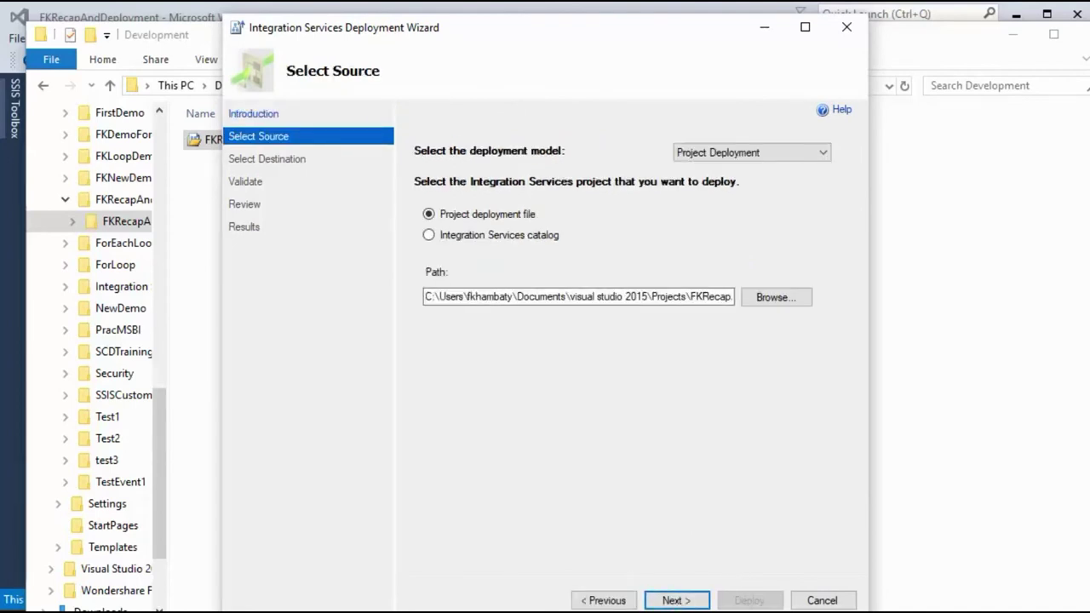
click(676, 600)
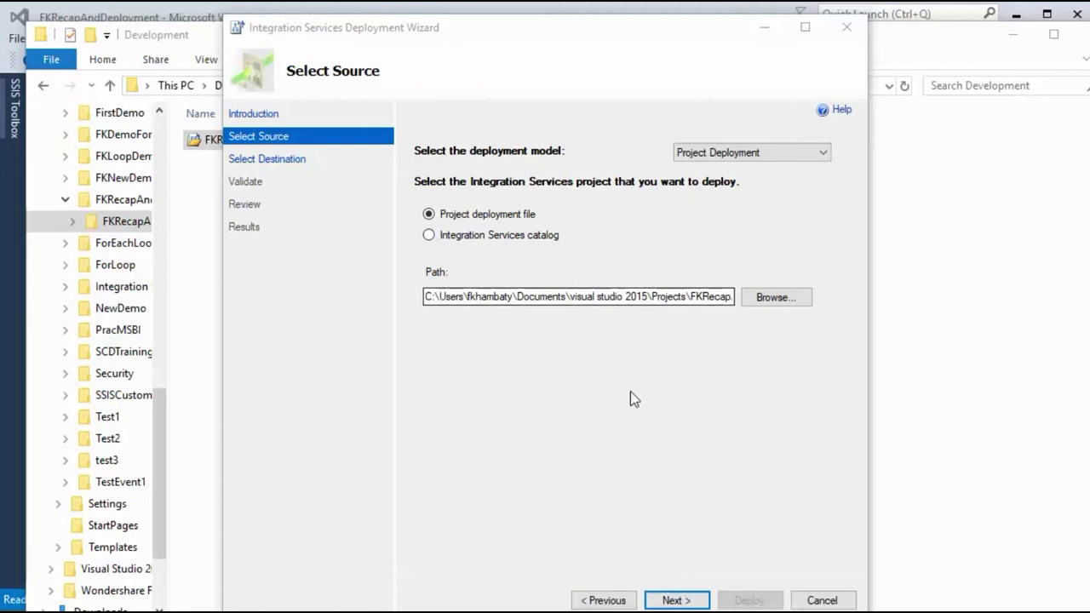
click(678, 601)
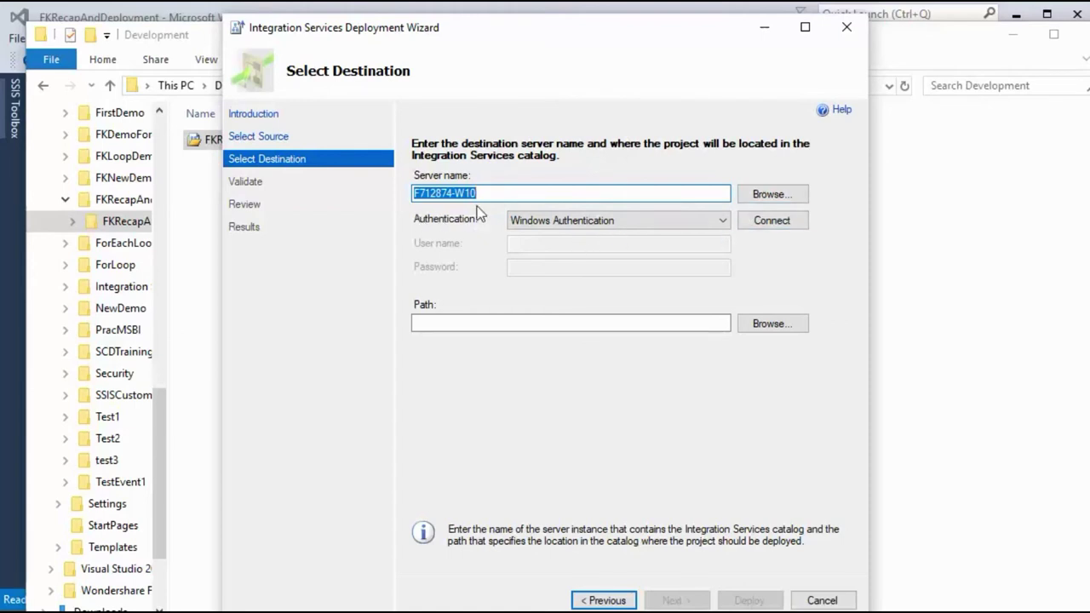
Connect the wizard to server F712874-W10 with Windows Authentication and try to browse for the catalog path
click(744, 222)
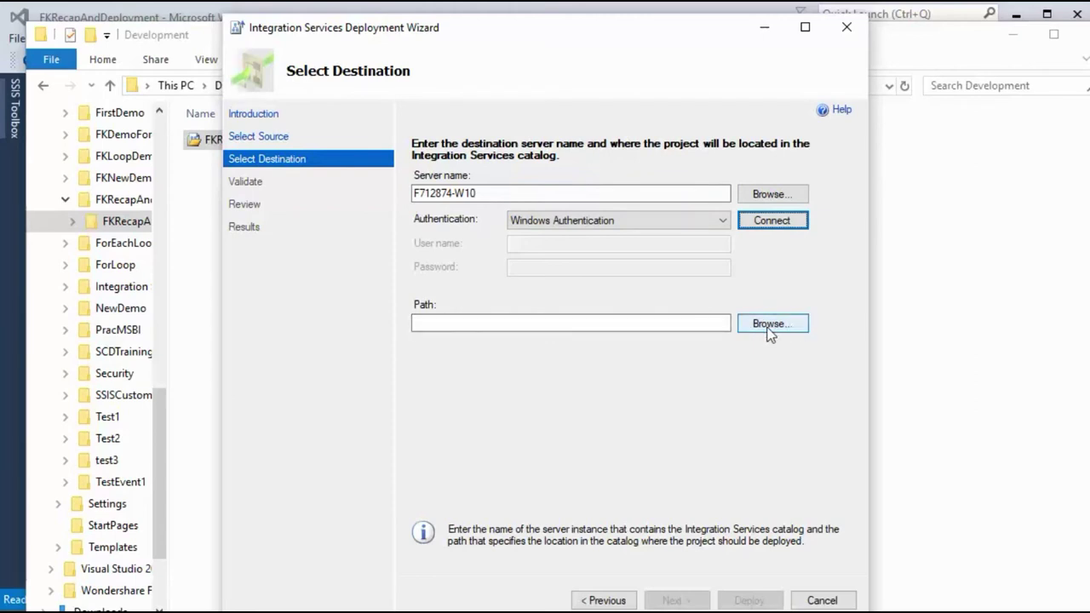
click(769, 330)
drag(375, 198, 501, 232)
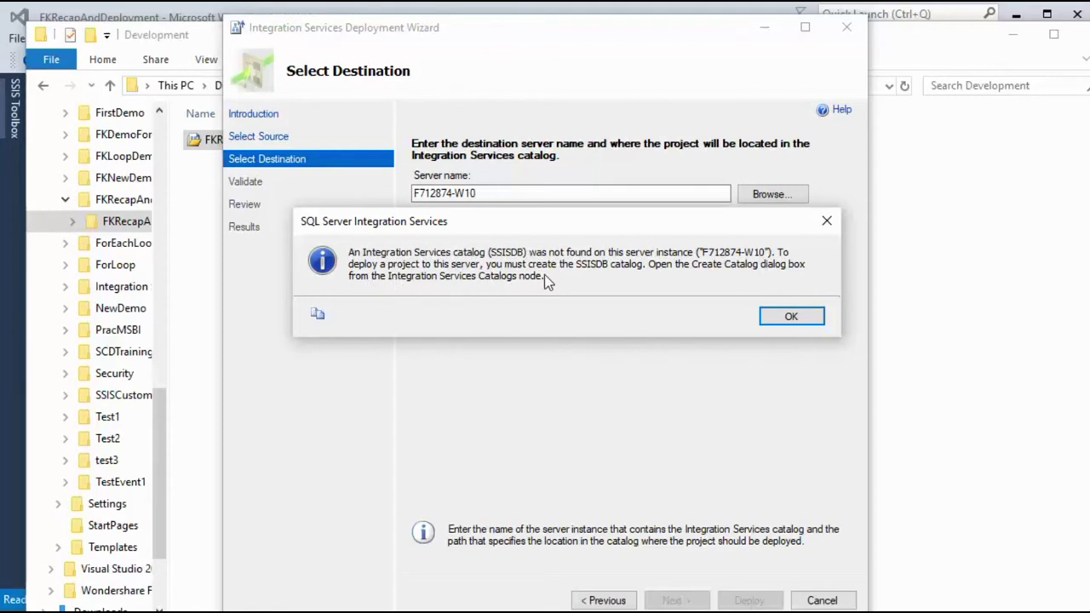
click(760, 316)
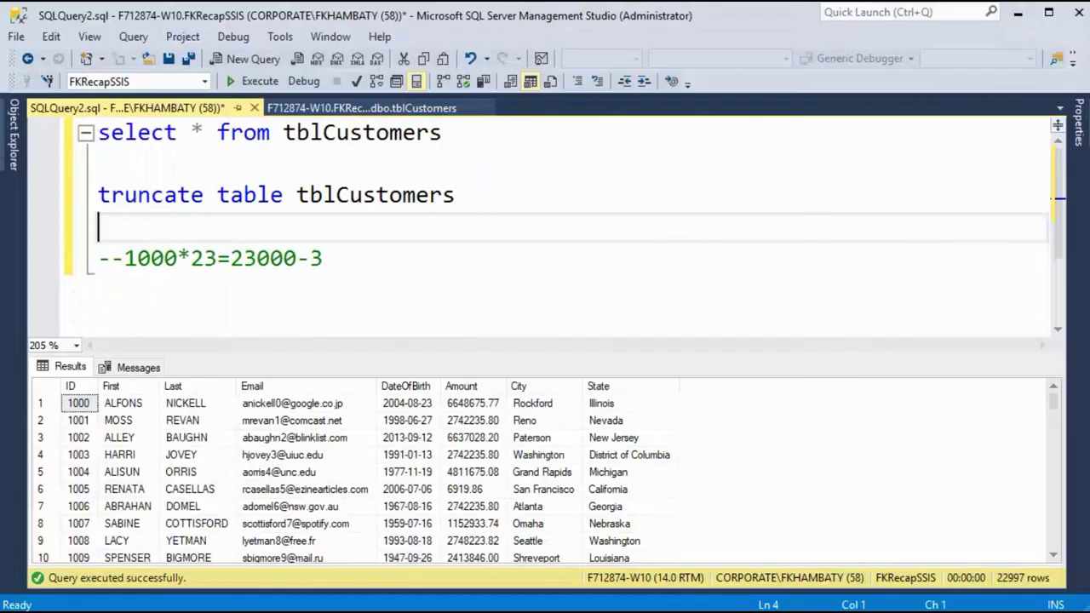
In SQL Server Management Studio, close SQLQuery2.sql without saving and close the tblCustomers table design
click(253, 108)
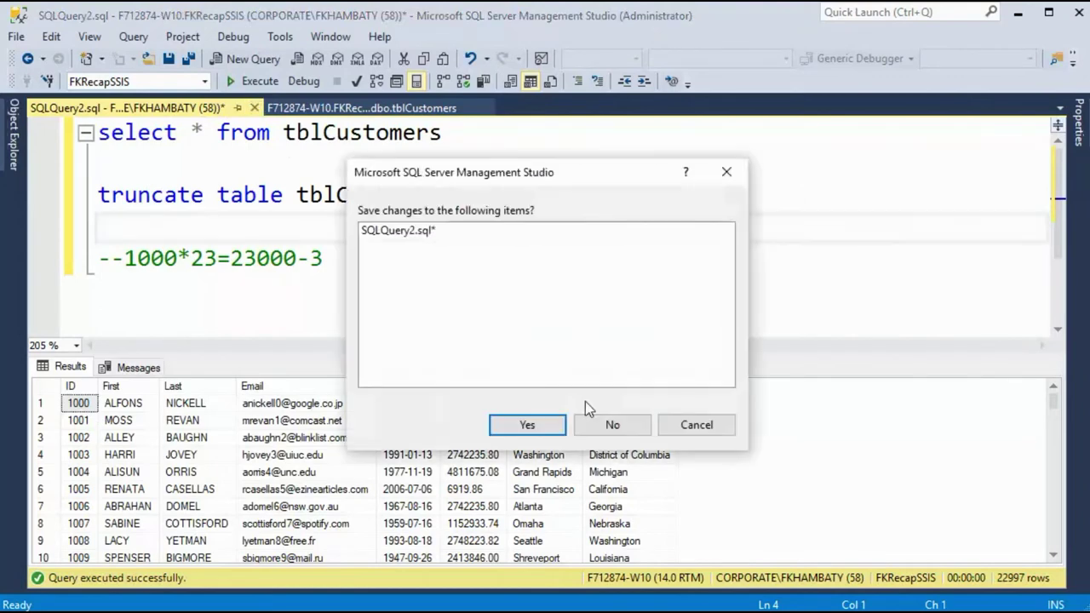
click(610, 424)
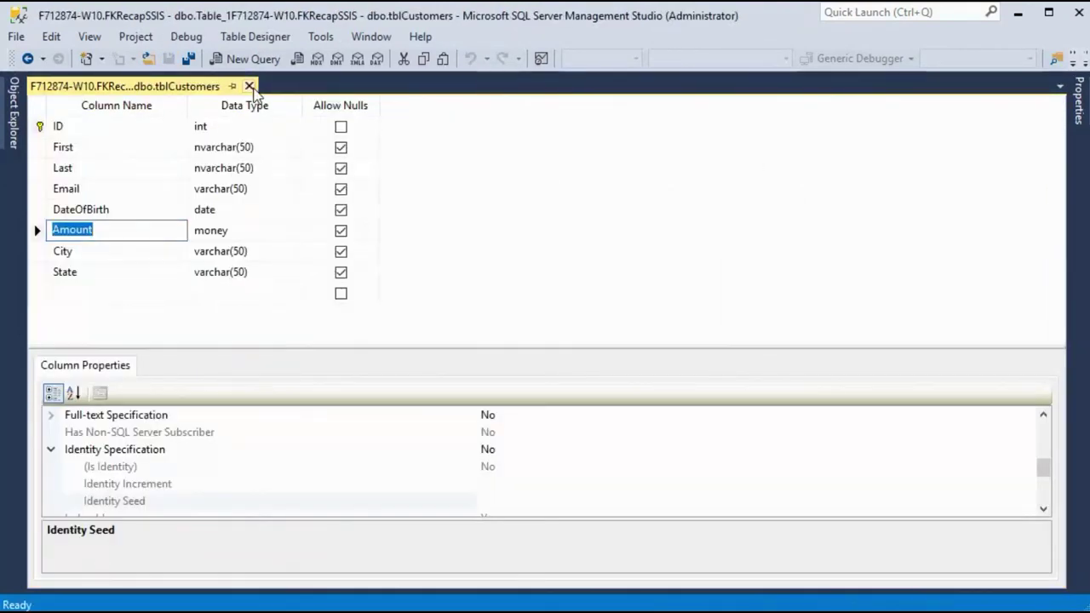
click(250, 87)
Connect Object Explorer to the Database Engine on F712874-W10 using Windows Authentication
click(14, 119)
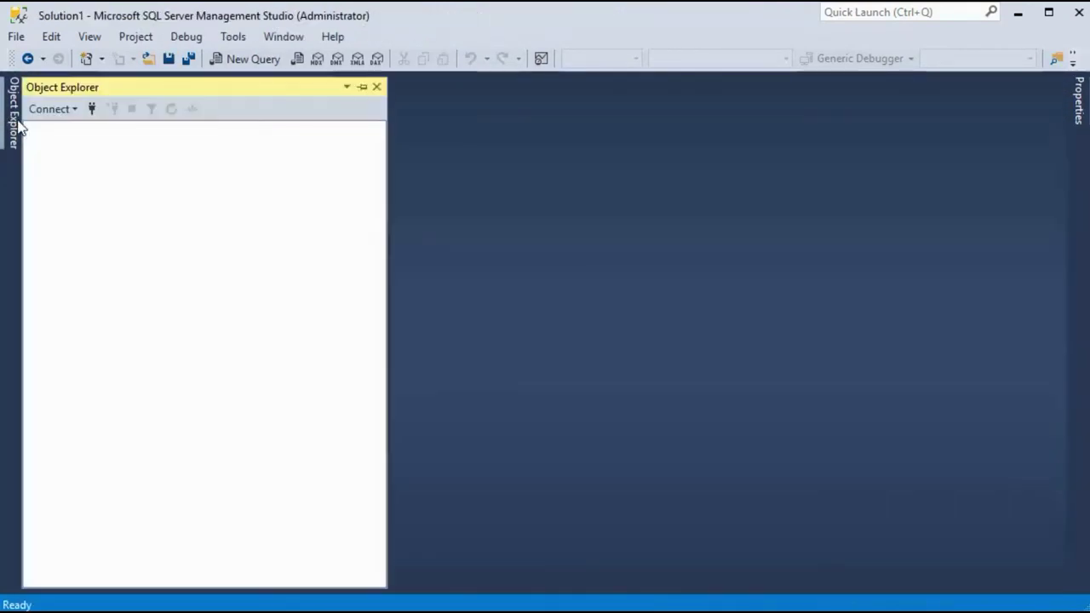
click(54, 110)
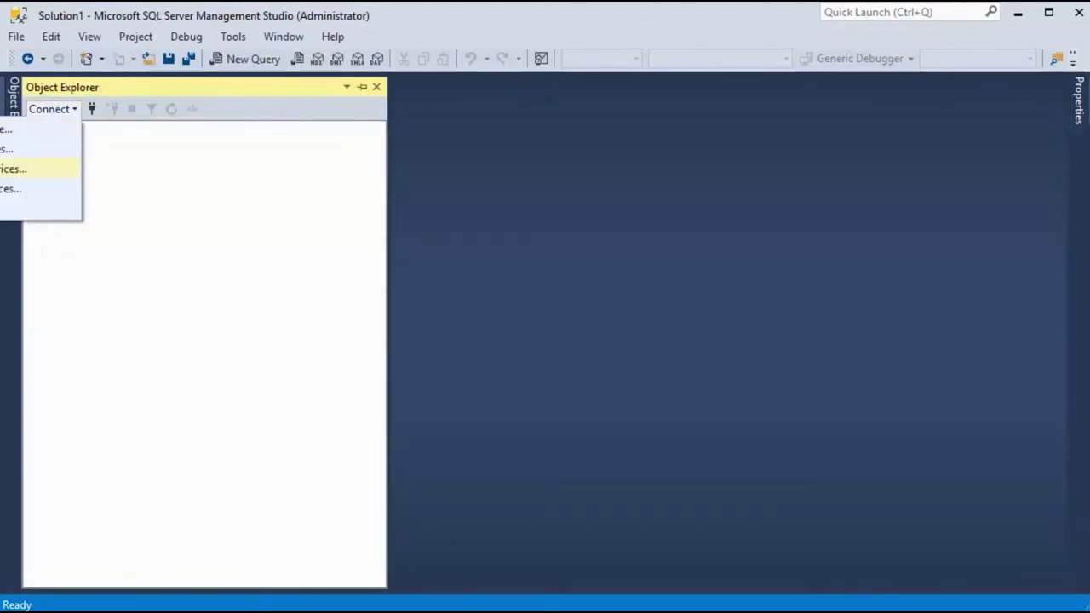
click(4, 130)
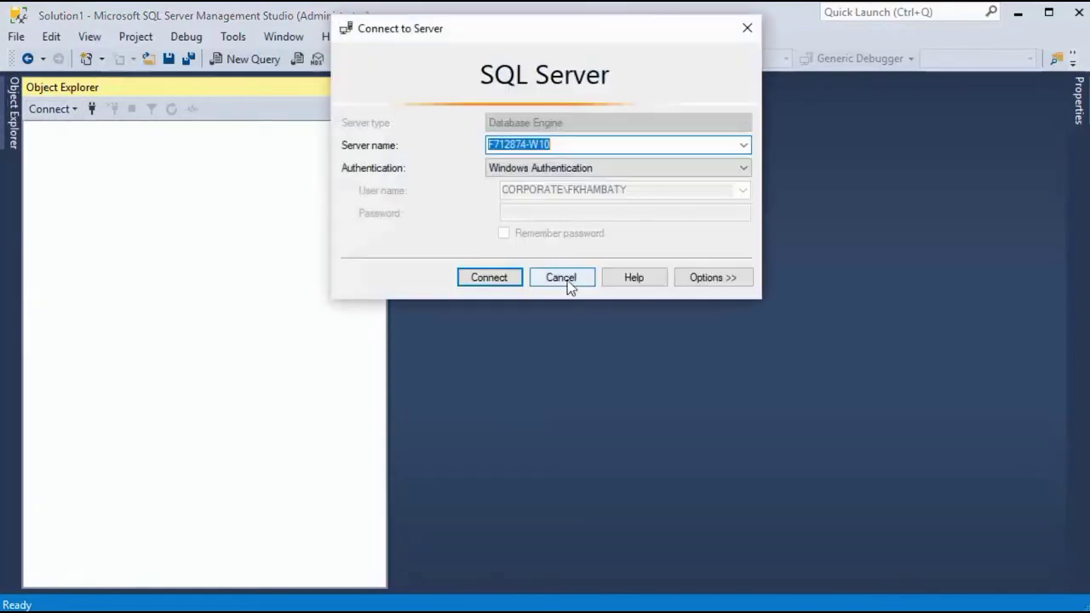
click(489, 278)
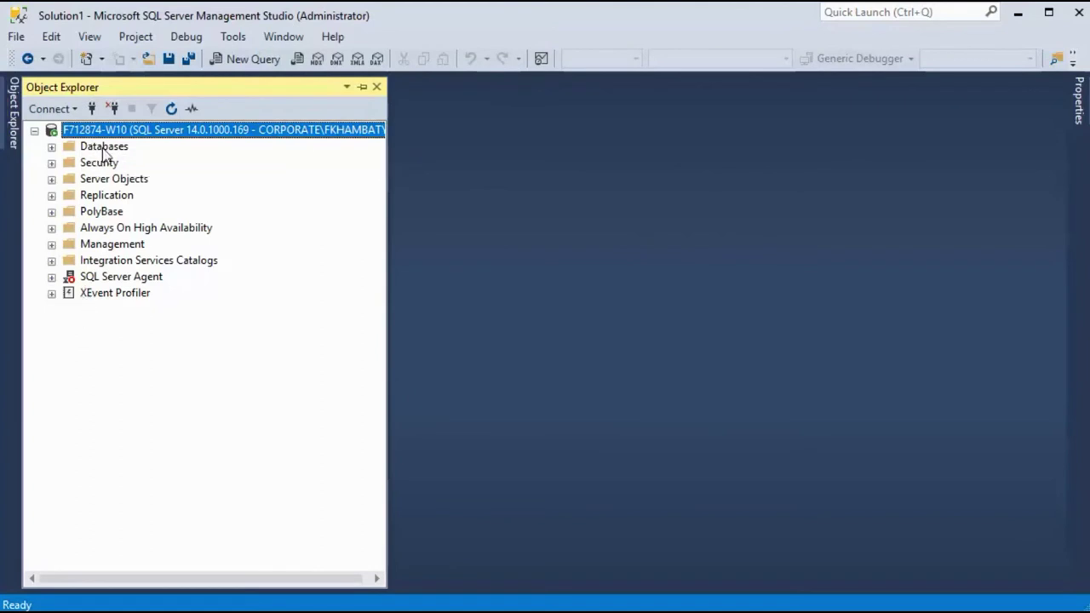
Create the SSISDB catalog under Integration Services Catalogs, entering and retyping the encryption key password, and try to expand it
click(107, 148)
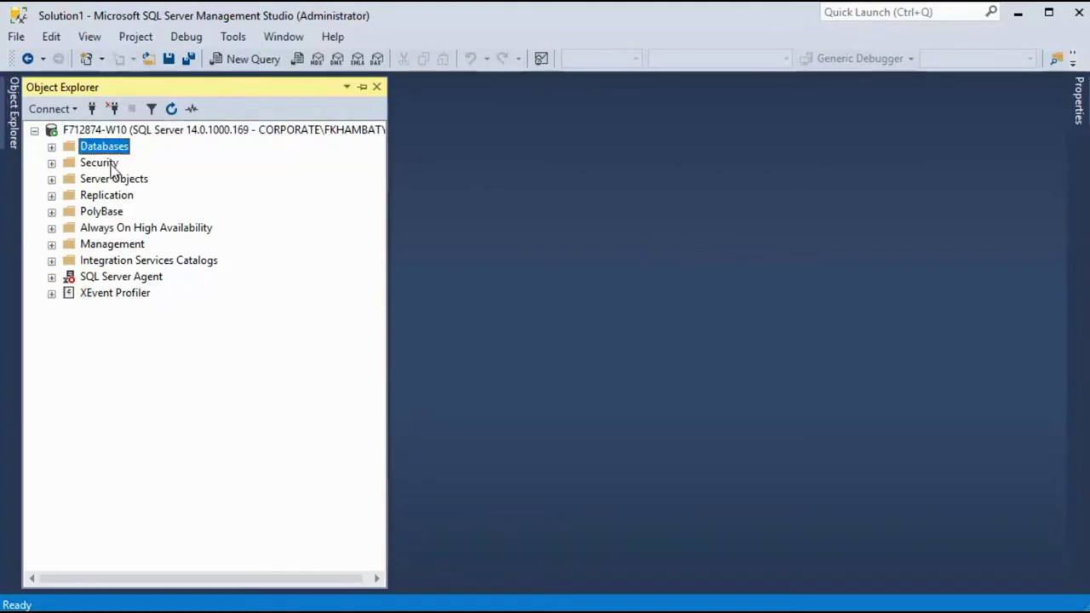
click(114, 262)
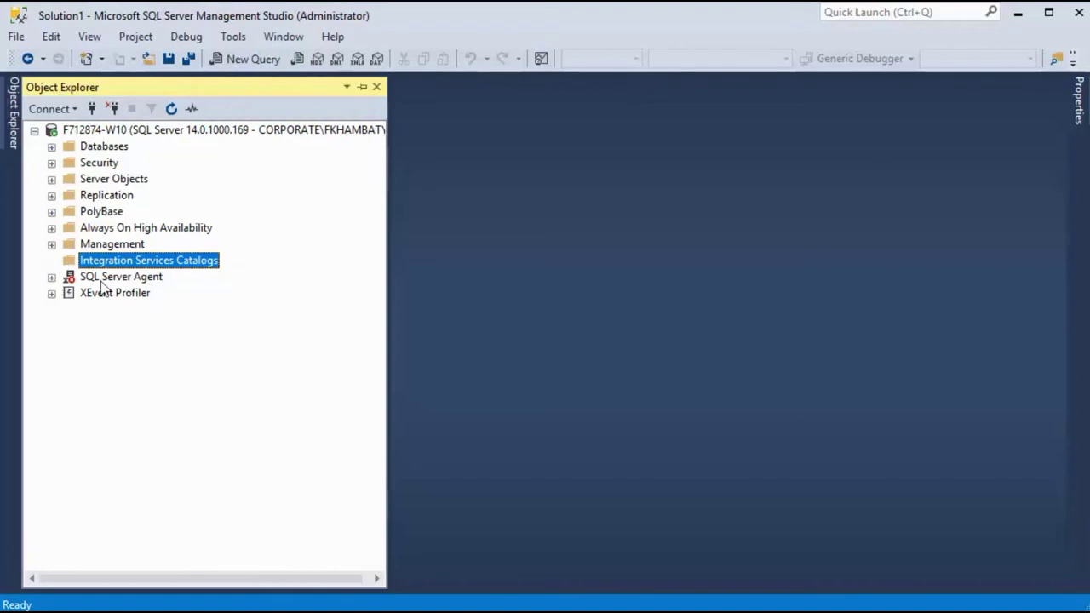
right_click(125, 267)
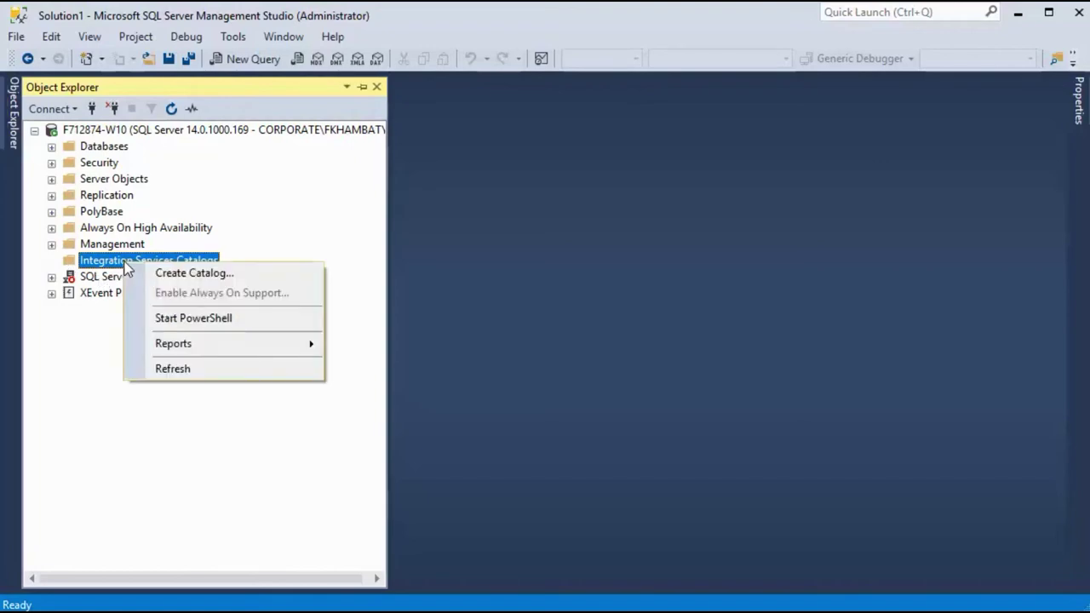
click(171, 273)
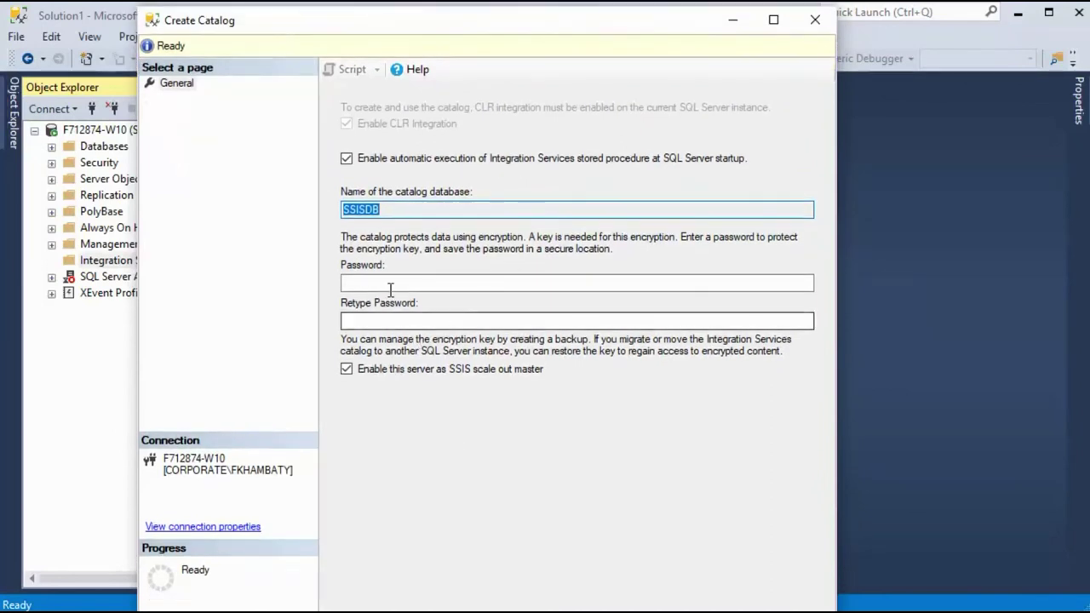
click(387, 282)
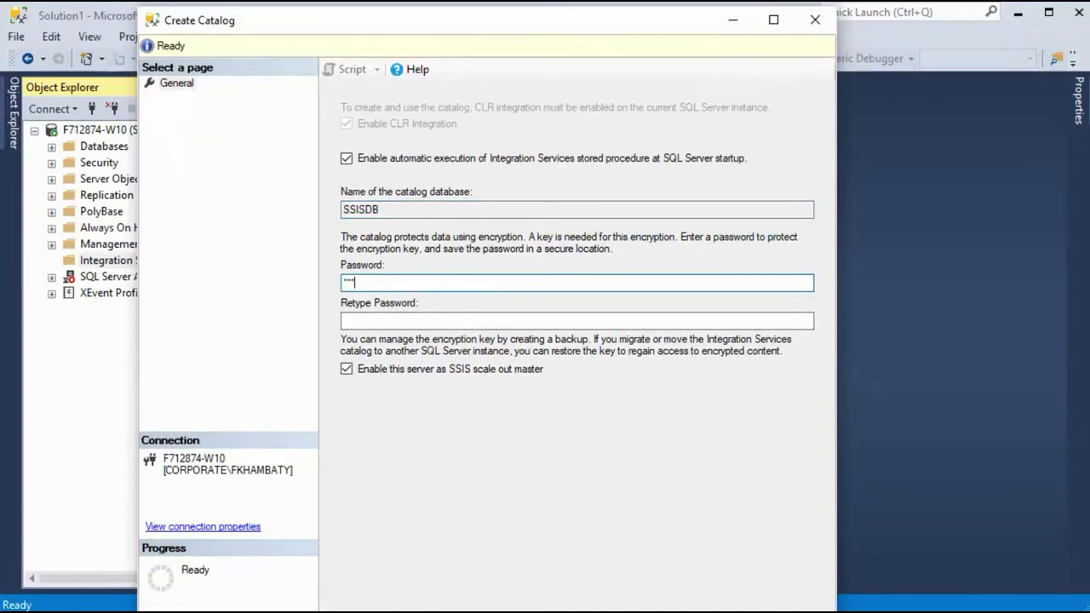
click(344, 320)
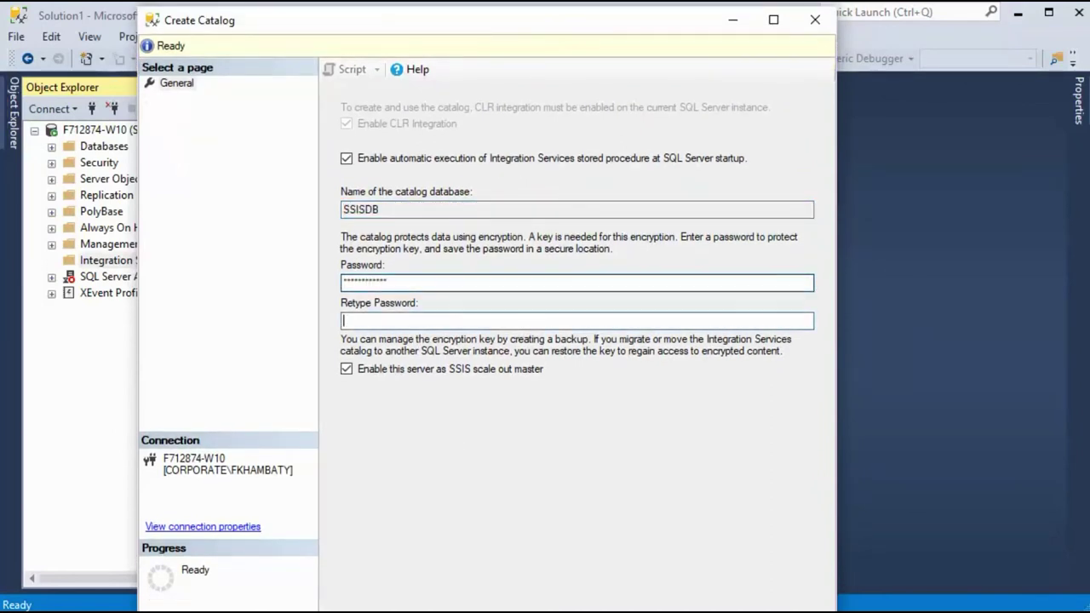
text(************)
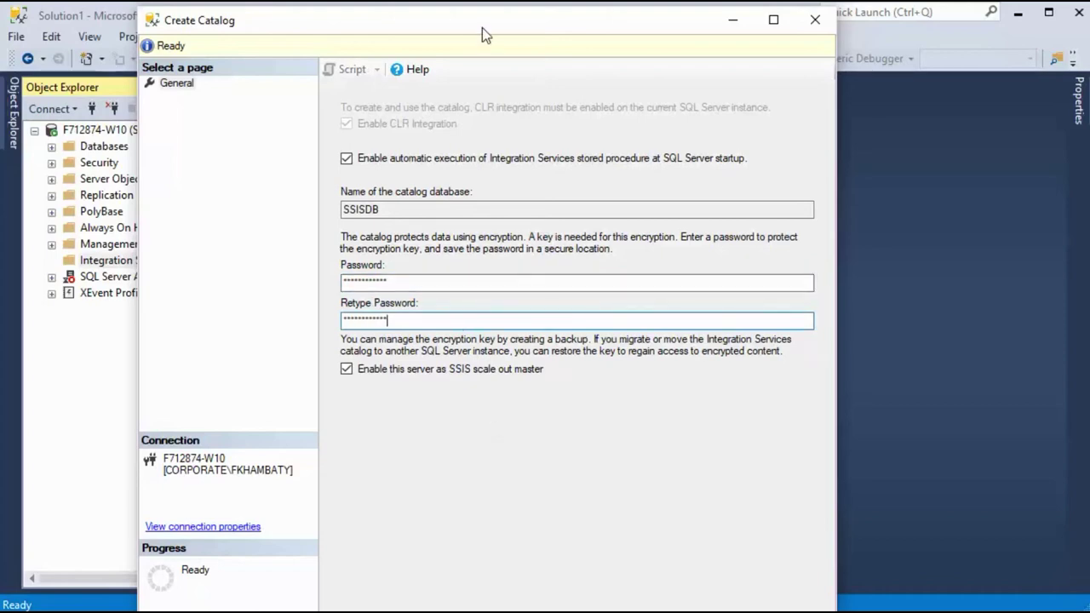
drag(482, 27, 489, 0)
click(653, 549)
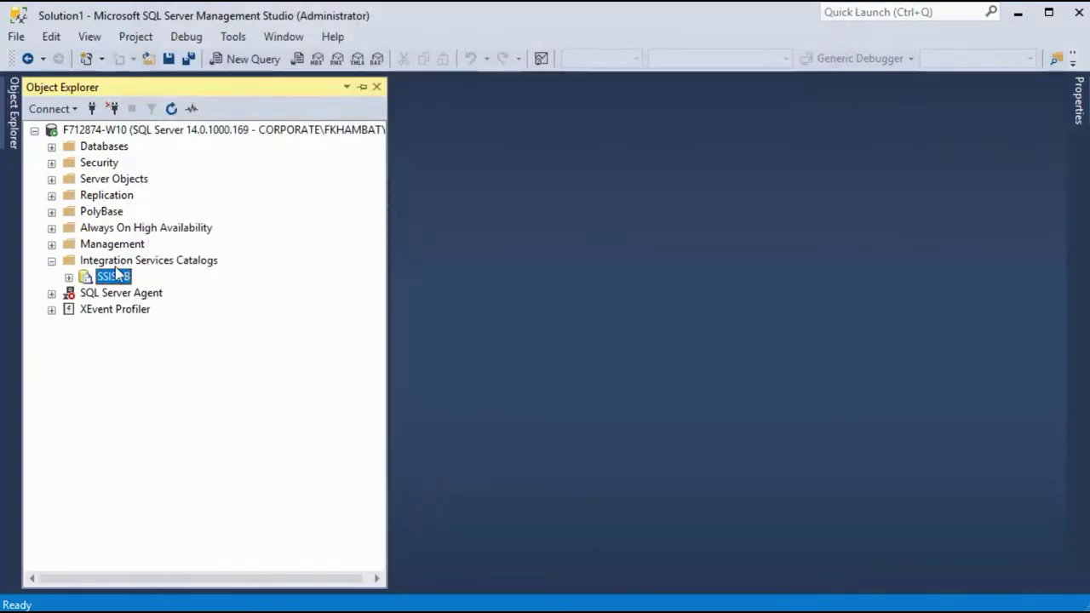
click(69, 278)
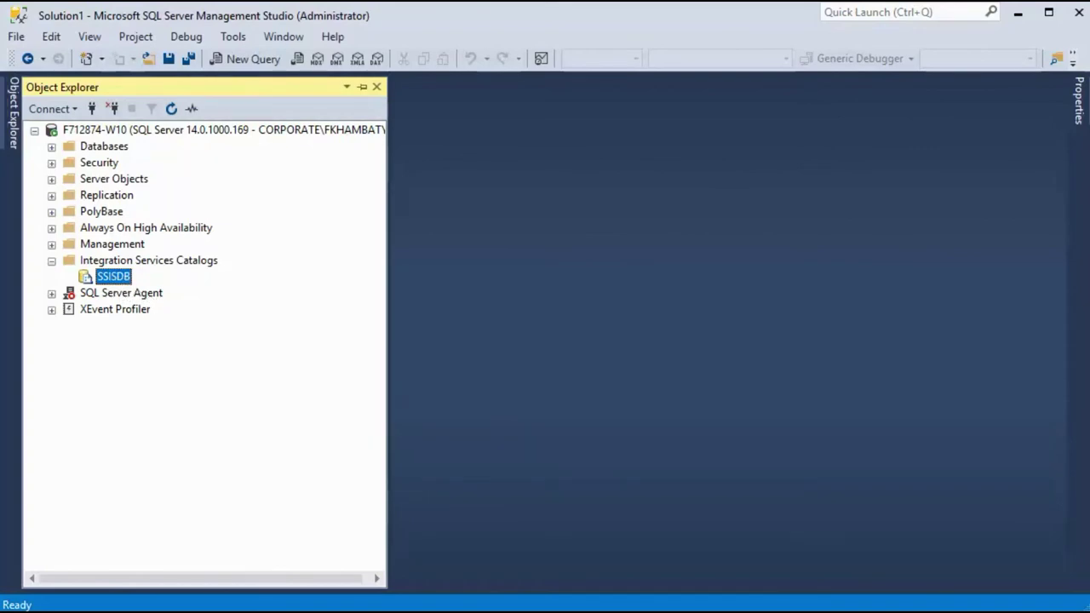
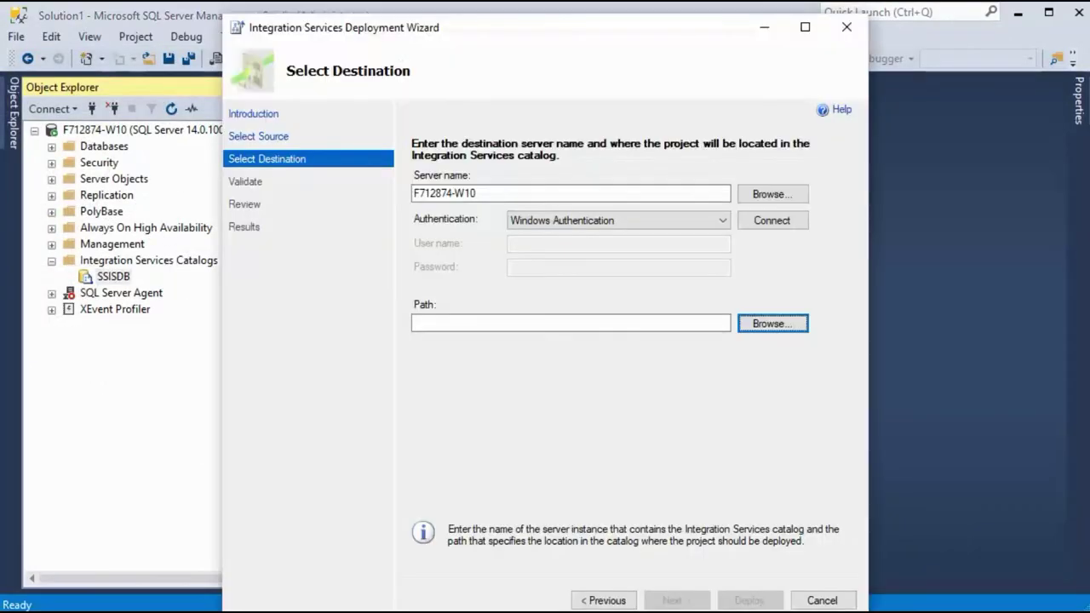
In the Integration Services Deployment Wizard, create the folder FKFirstDeployment under SSISDB and choose it as the destination path
click(766, 326)
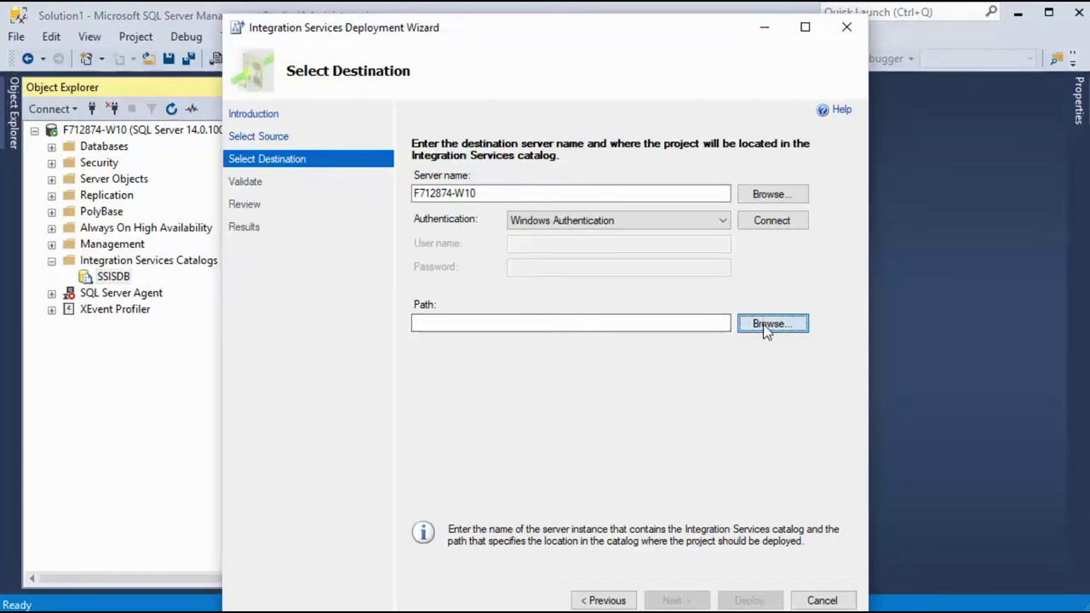
click(413, 226)
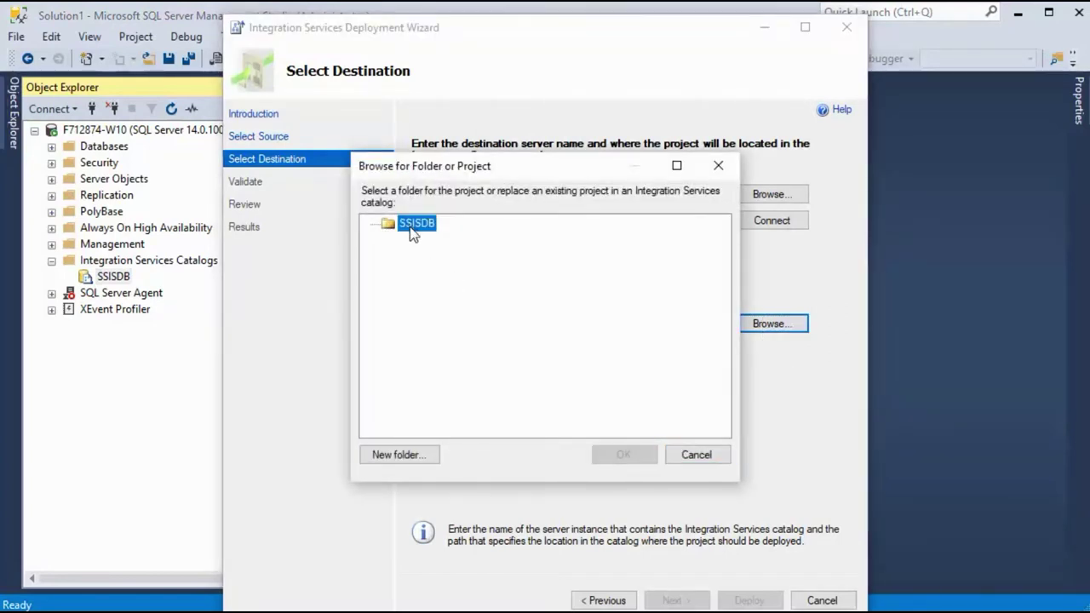
click(402, 456)
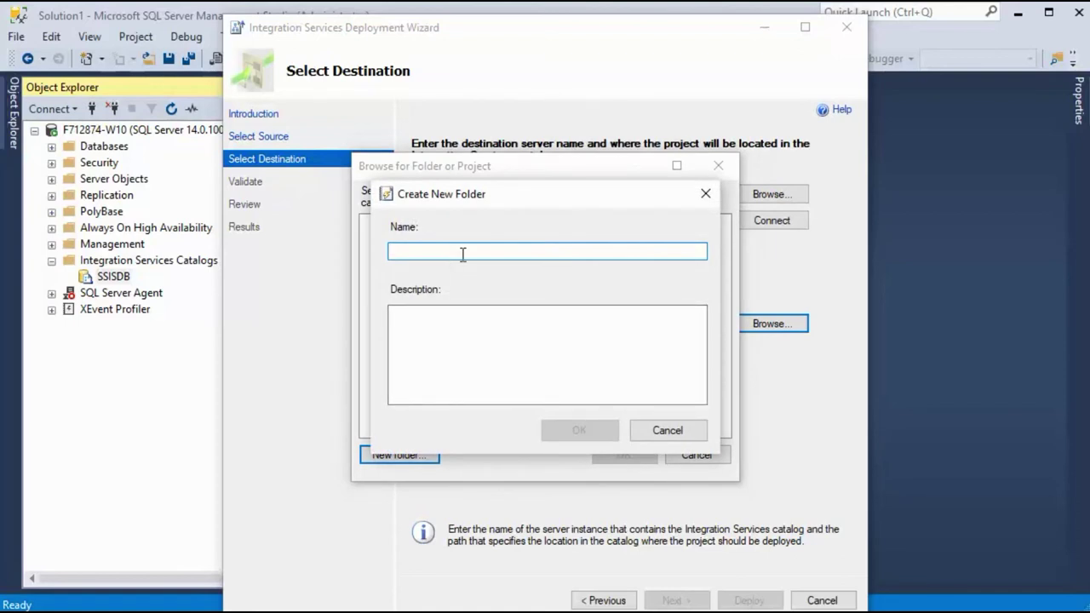
text(FKFirstDeploy)
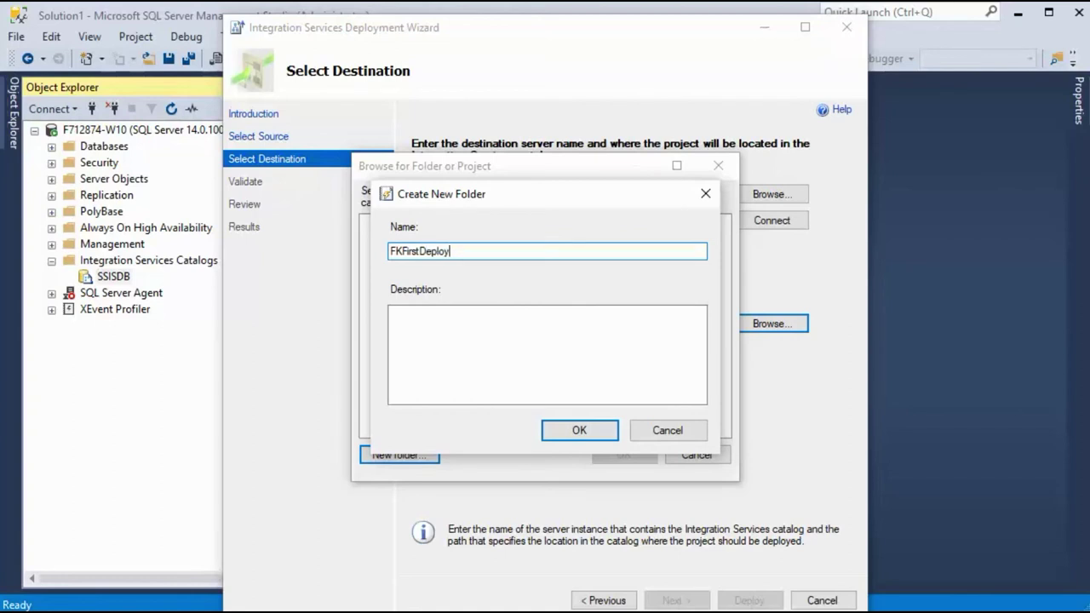
text(ment)
click(579, 431)
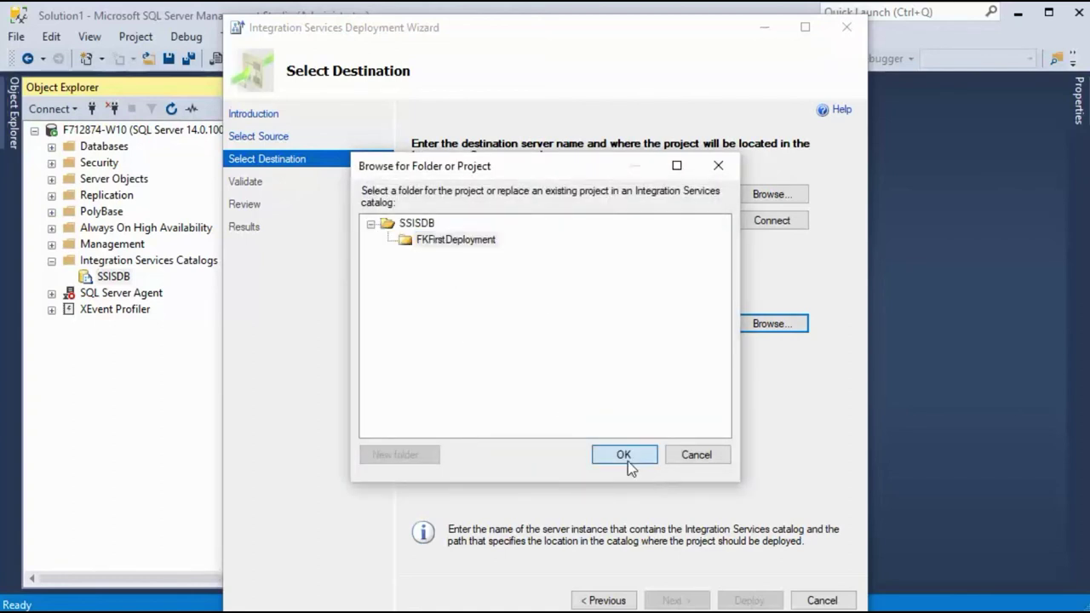
click(628, 460)
Continue through validation and review, deploy the FKRecapAndDeployment project, and close the wizard
click(674, 601)
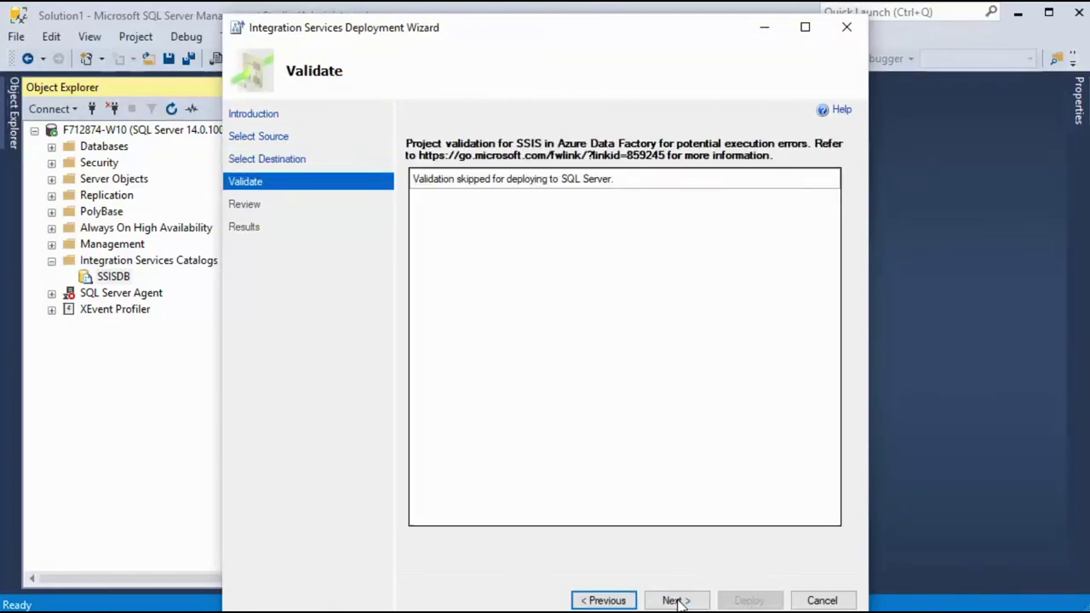
click(675, 601)
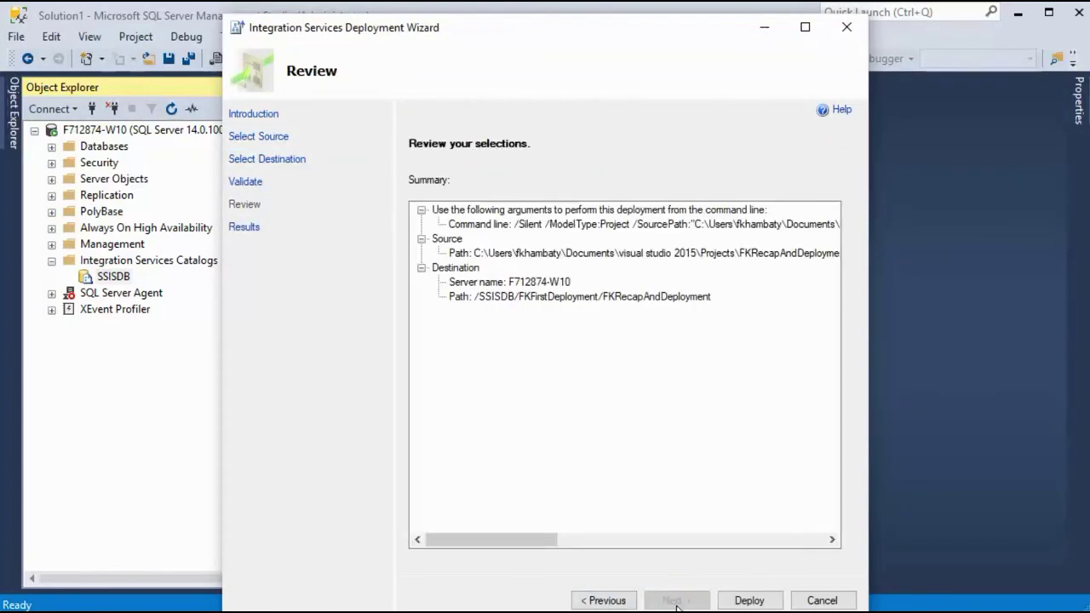
click(760, 601)
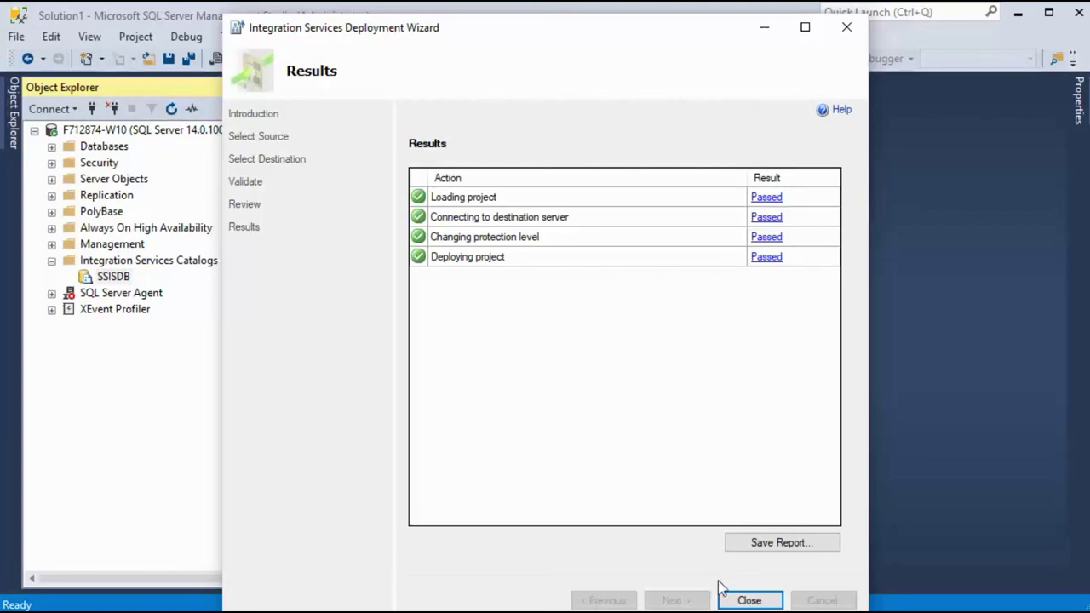
click(748, 600)
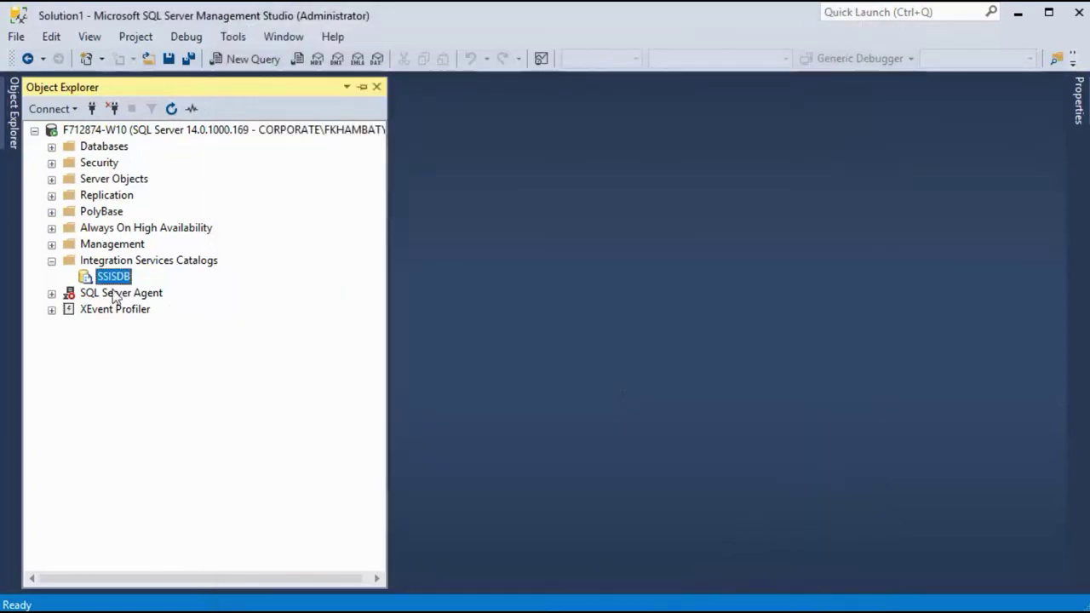
Refresh Integration Services Catalogs and expand SSISDB through FKFirstDeployment and the FKRecapAndDeployment project to select Package.dtsx
right_click(111, 261)
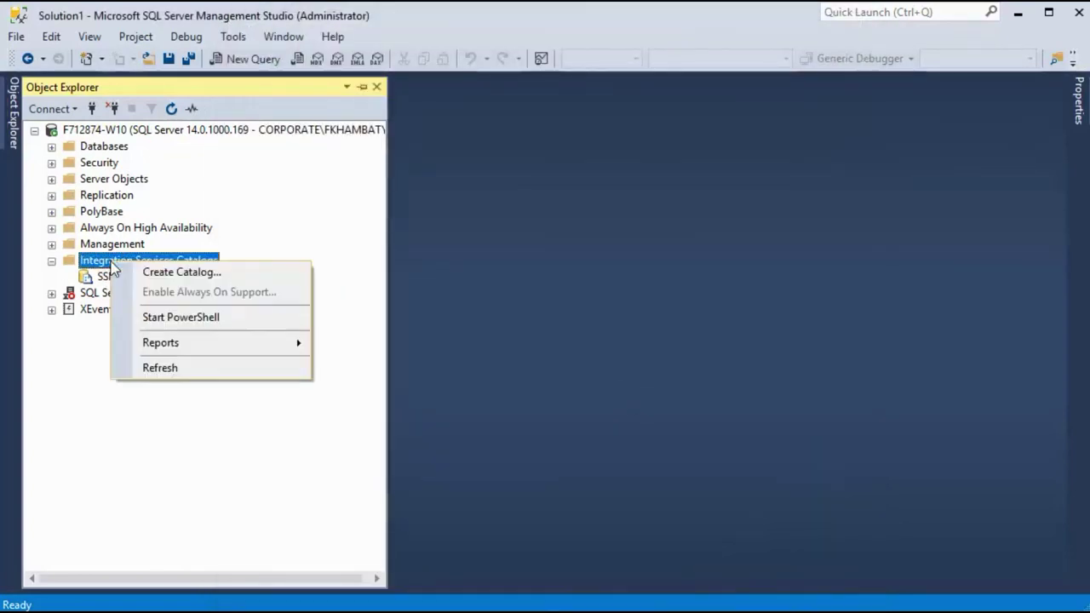
click(153, 367)
click(69, 277)
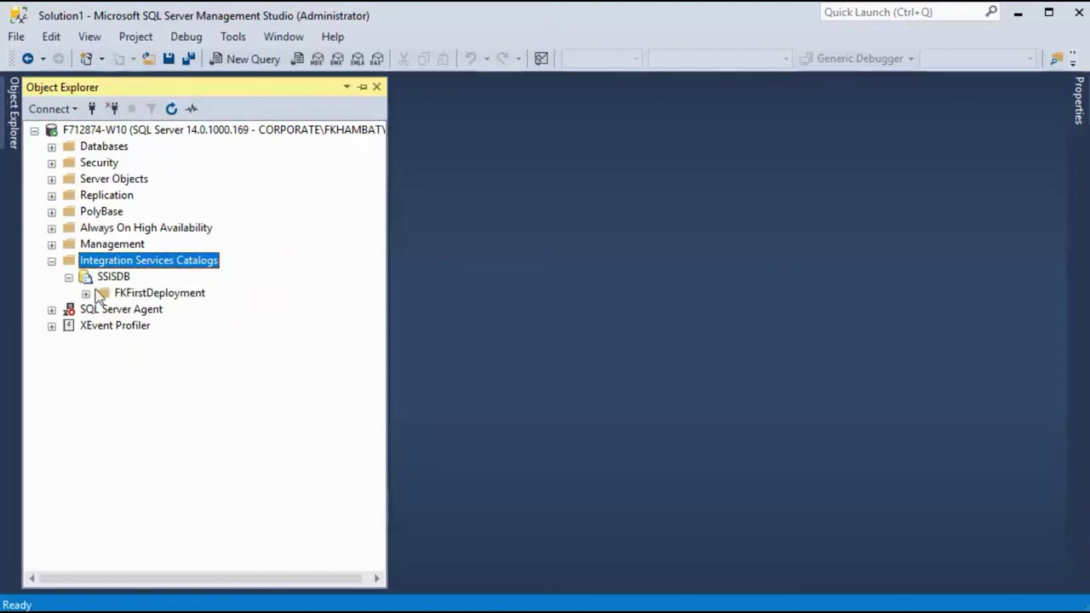
click(155, 295)
click(85, 293)
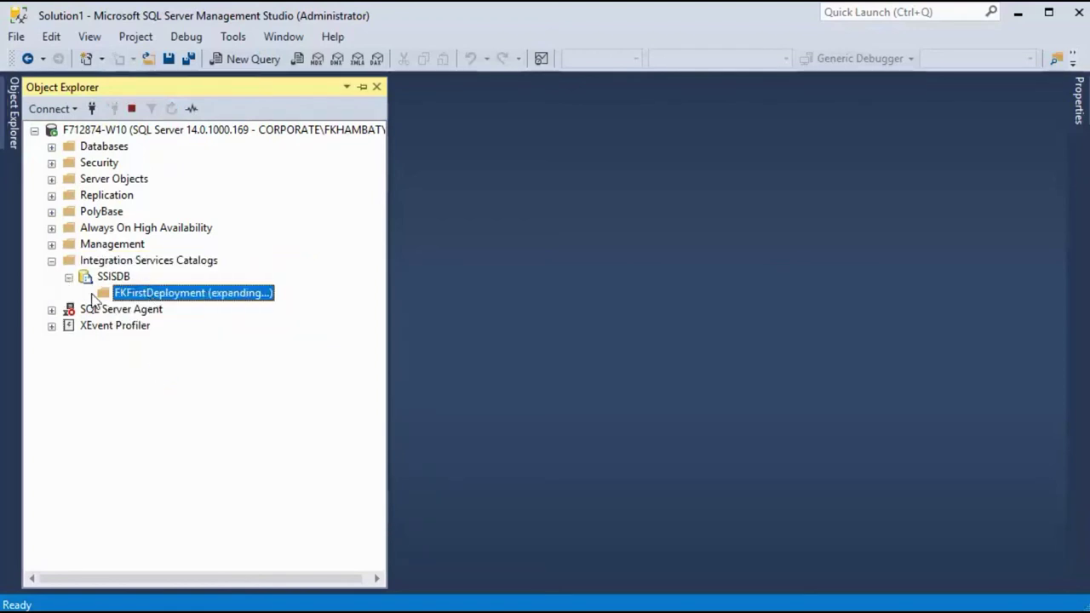
click(103, 310)
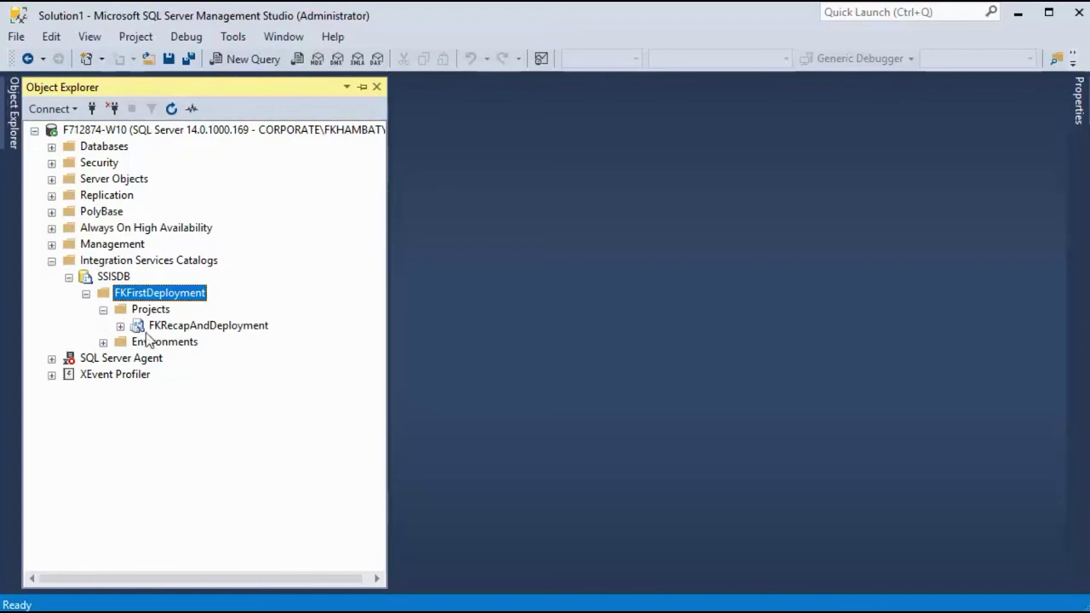
click(170, 326)
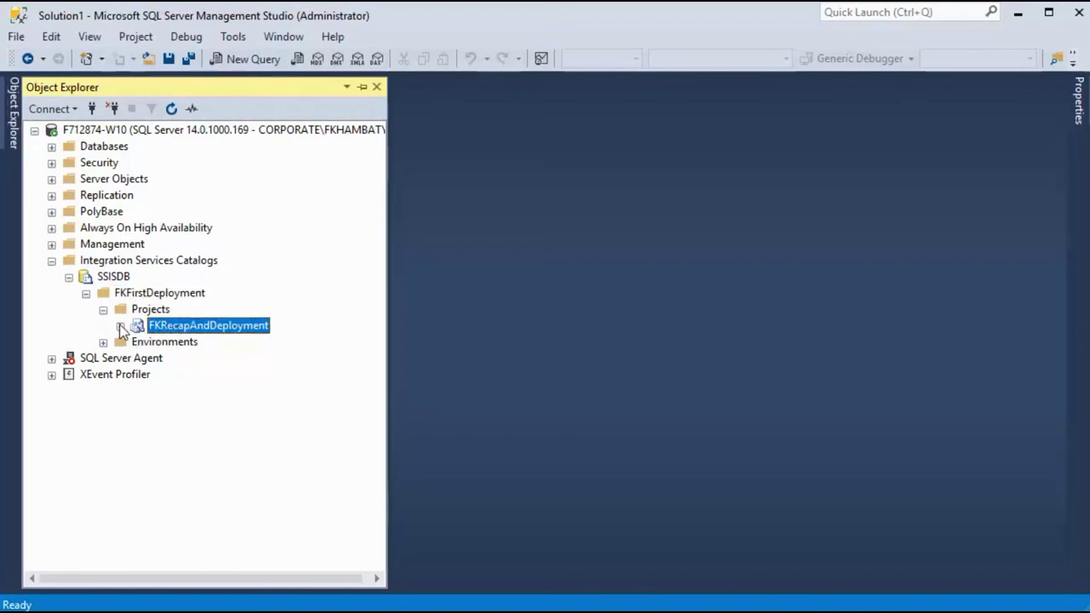
click(120, 326)
click(137, 342)
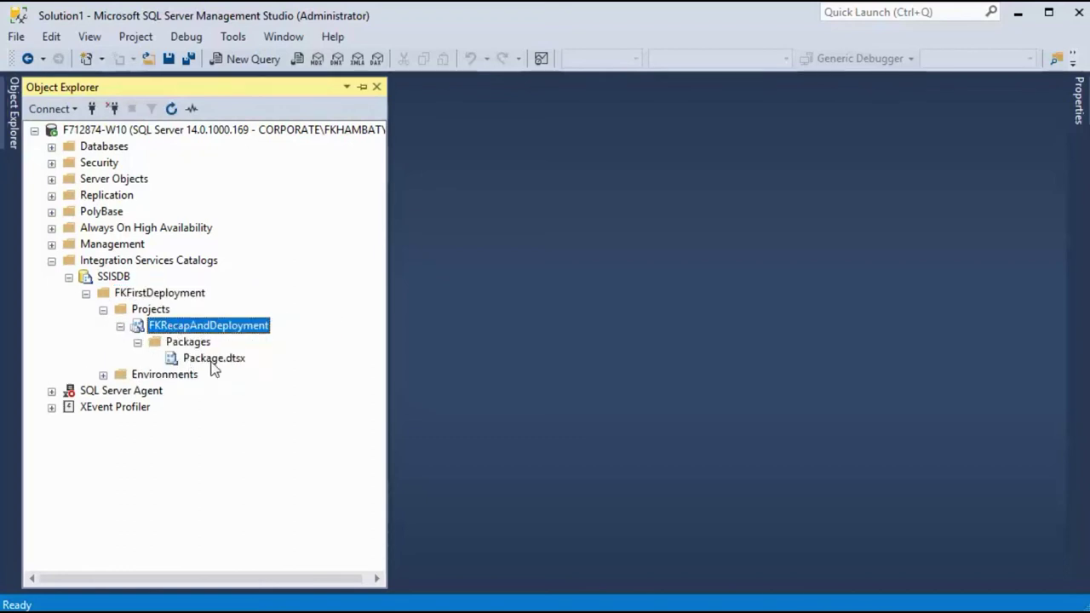
click(213, 359)
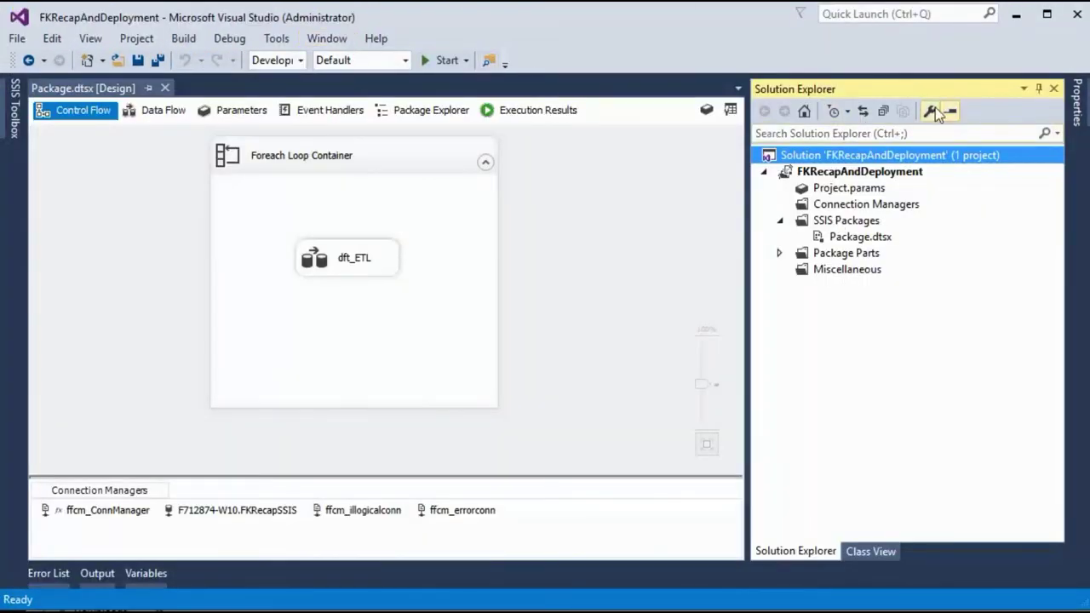
In Visual Studio, float Solution Explorer beside the catalog tree to compare the project structures, then close it and minimize Visual Studio
drag(932, 92, 259, 117)
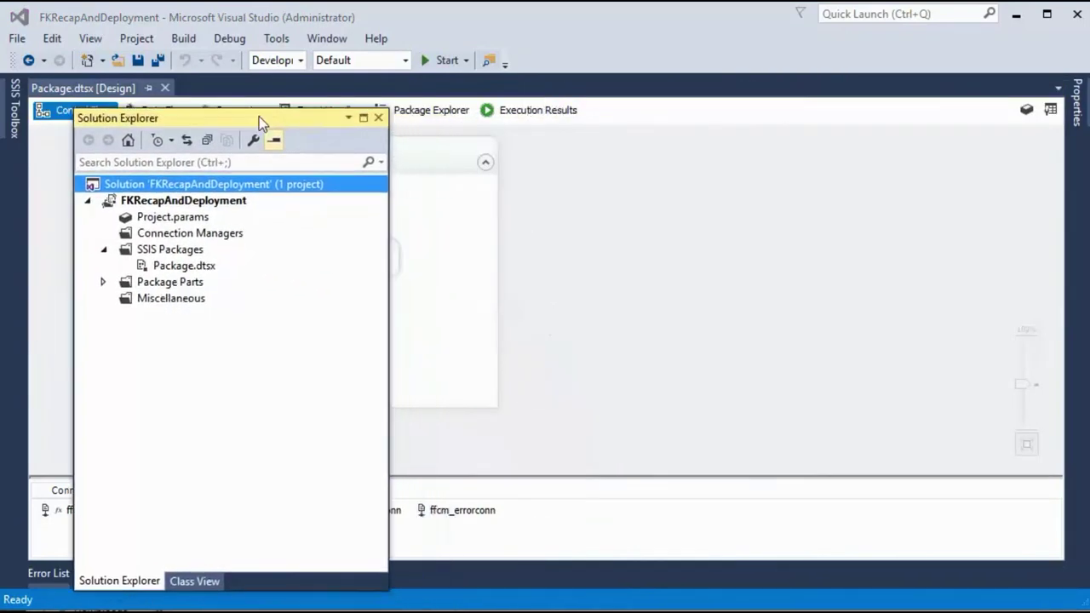
drag(339, 21, 726, 34)
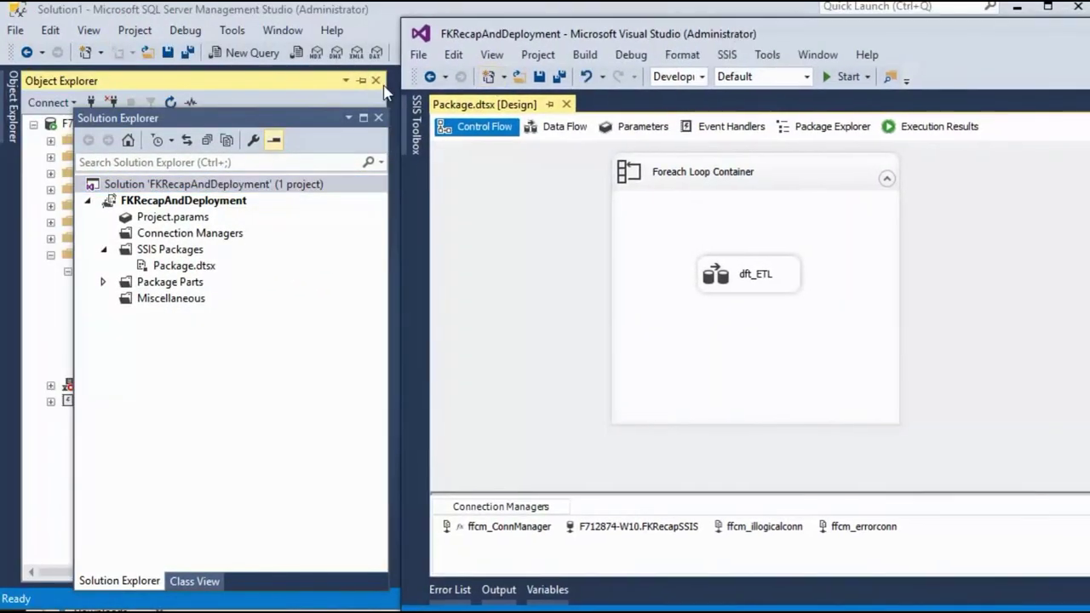
drag(238, 121, 453, 130)
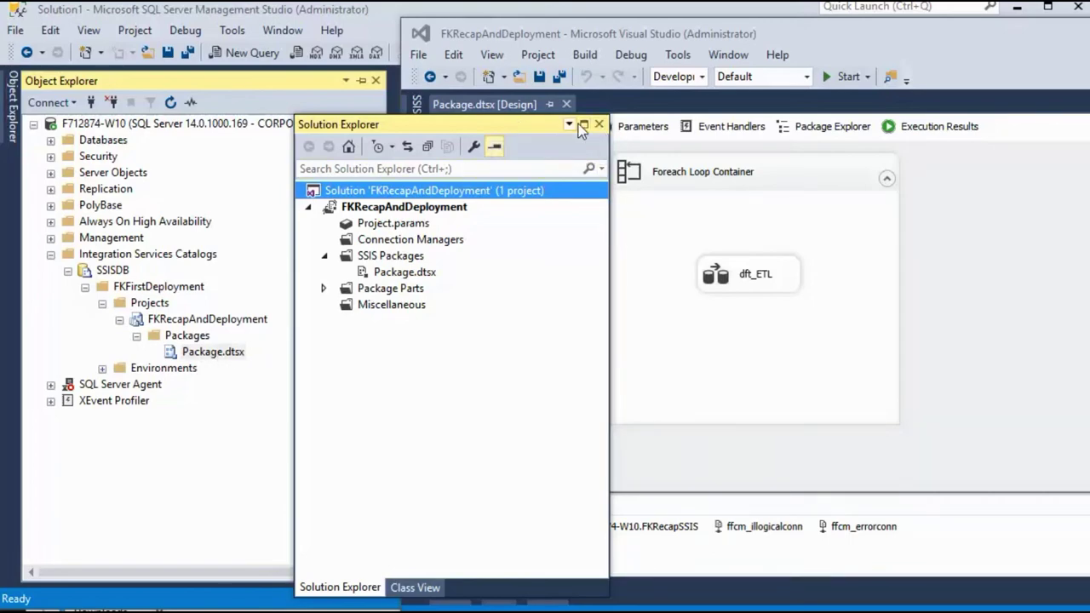
key(ctrl+shift+c)
double_click(737, 29)
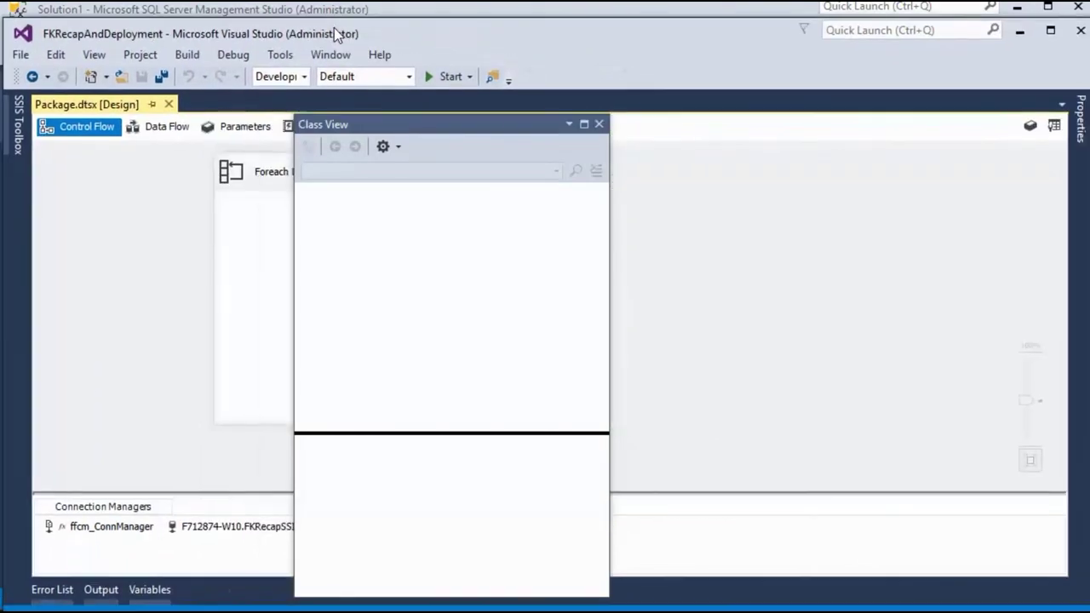
click(600, 125)
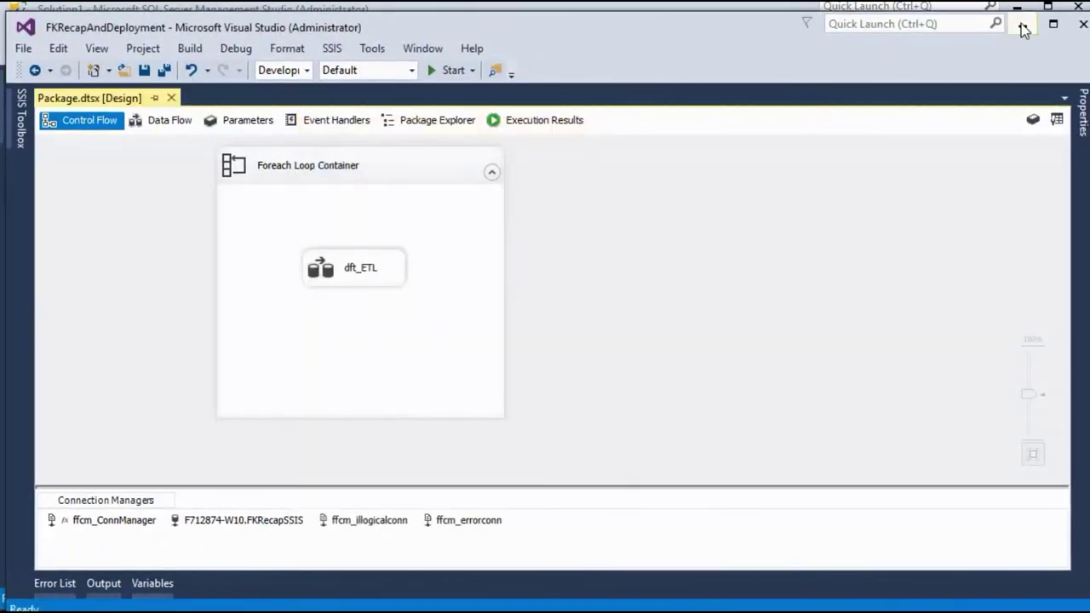
click(1022, 24)
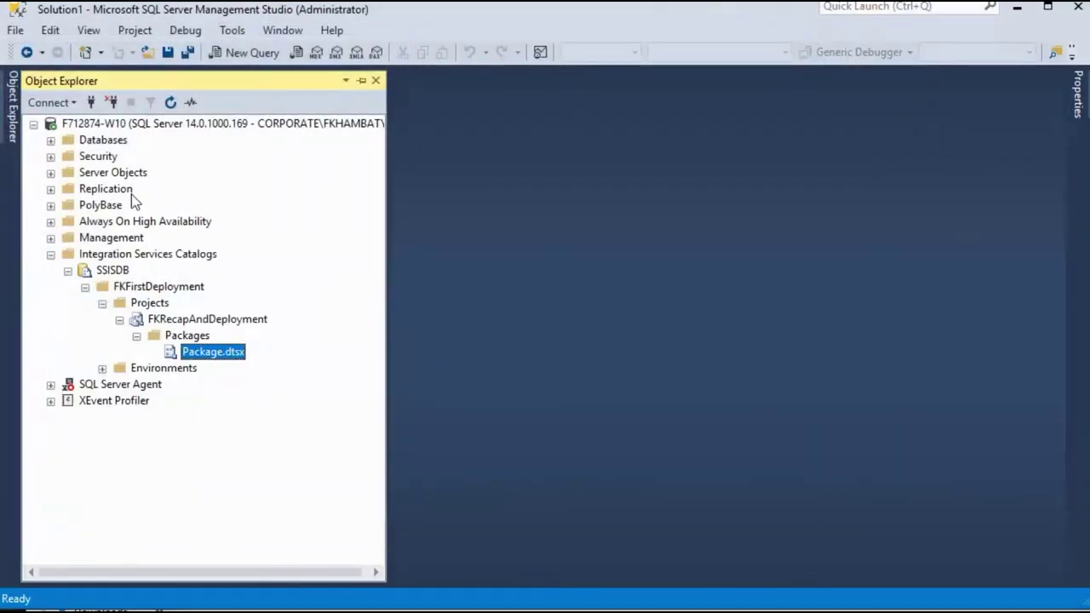
Open a new query on the FKRecapSSIS database and run select * from tblCustomers
click(50, 140)
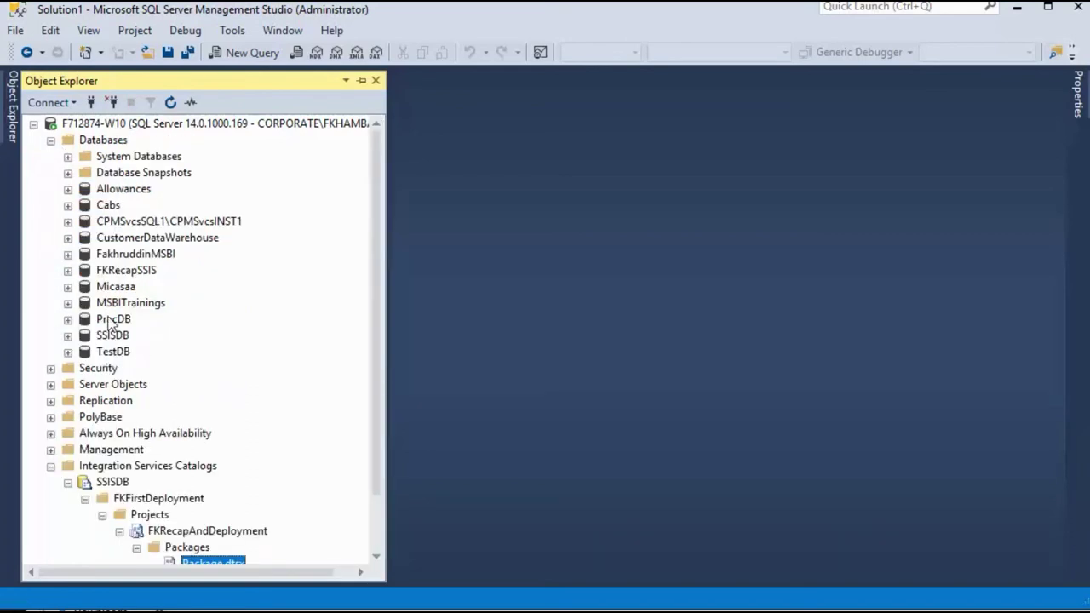
click(128, 273)
click(221, 54)
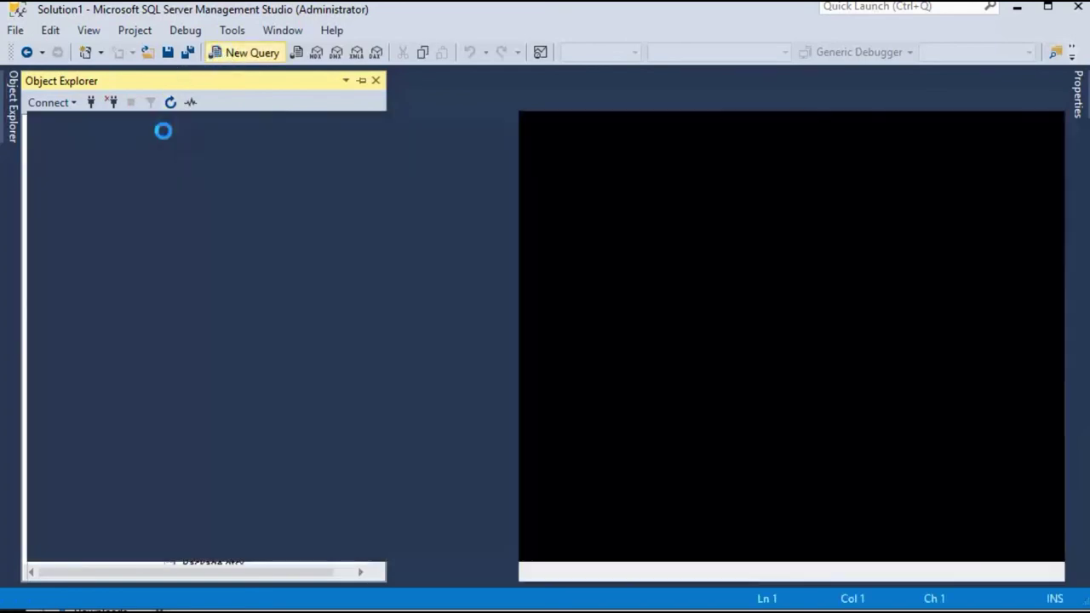
text(sele)
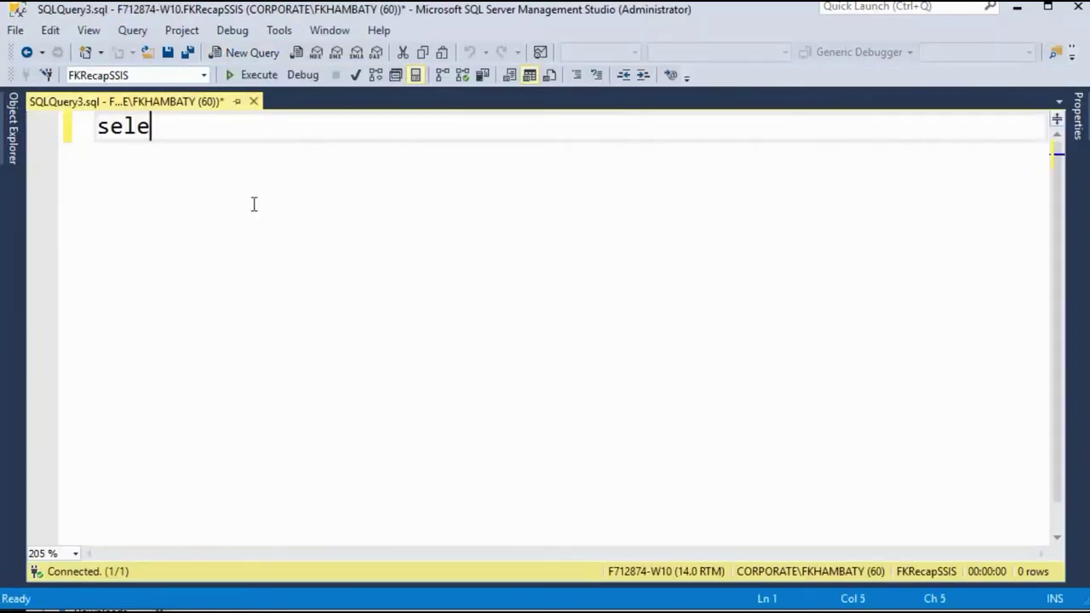
text(ct * from Customers)
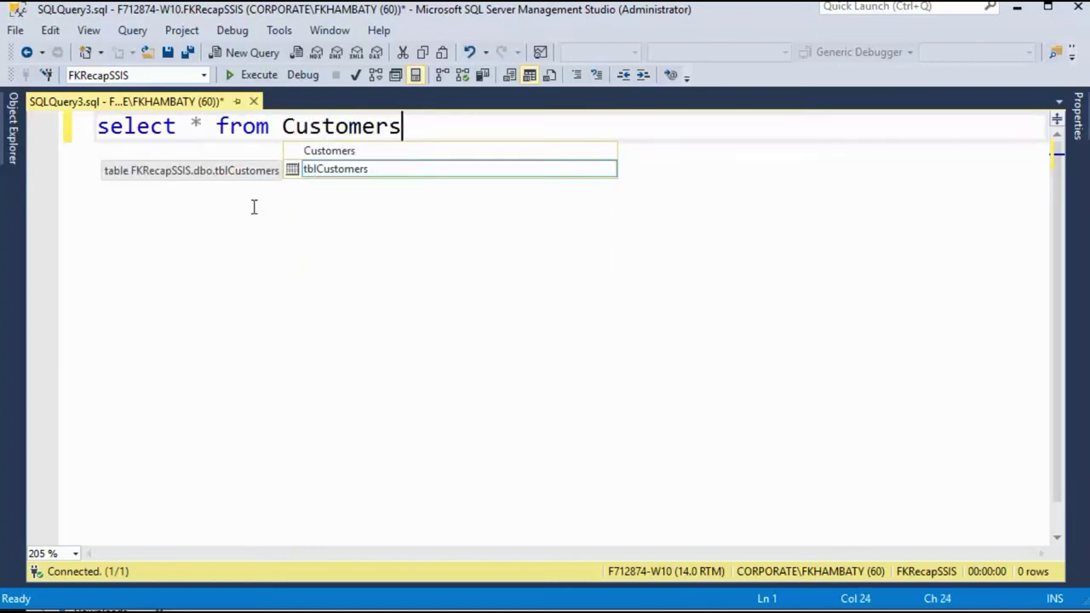
key(Tab)
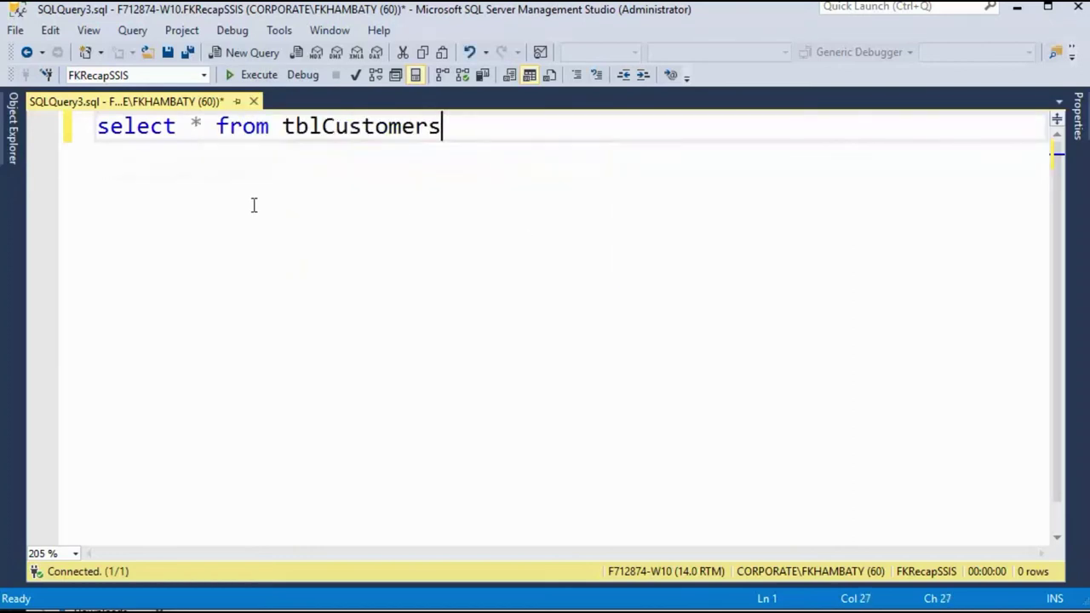
key(F5)
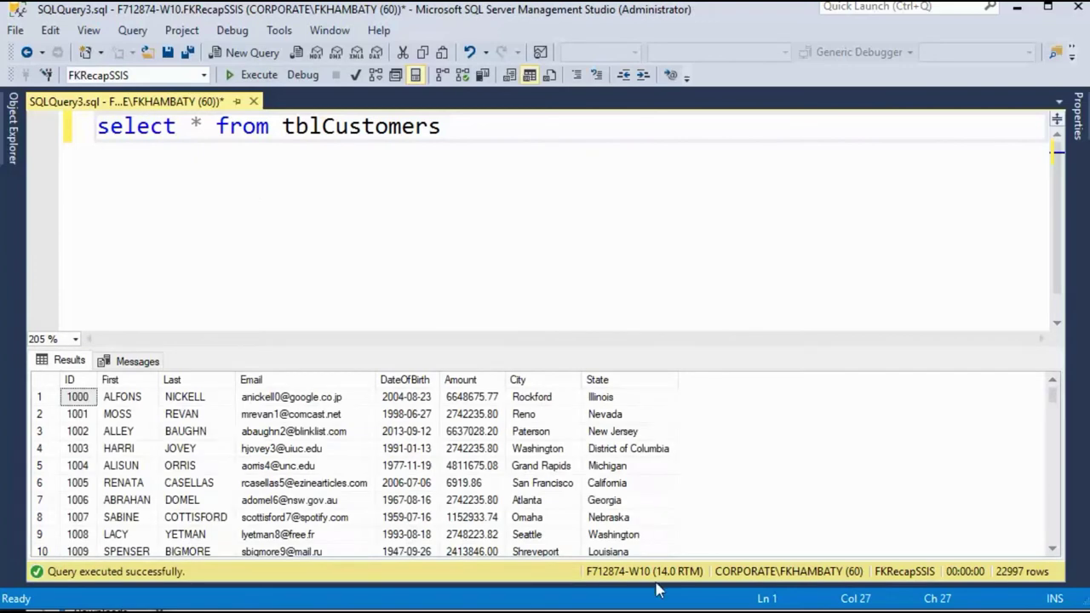
Add and run truncate table tblCustomers on its own, and rerun only the select statement to check the table
key(Return)
text(t)
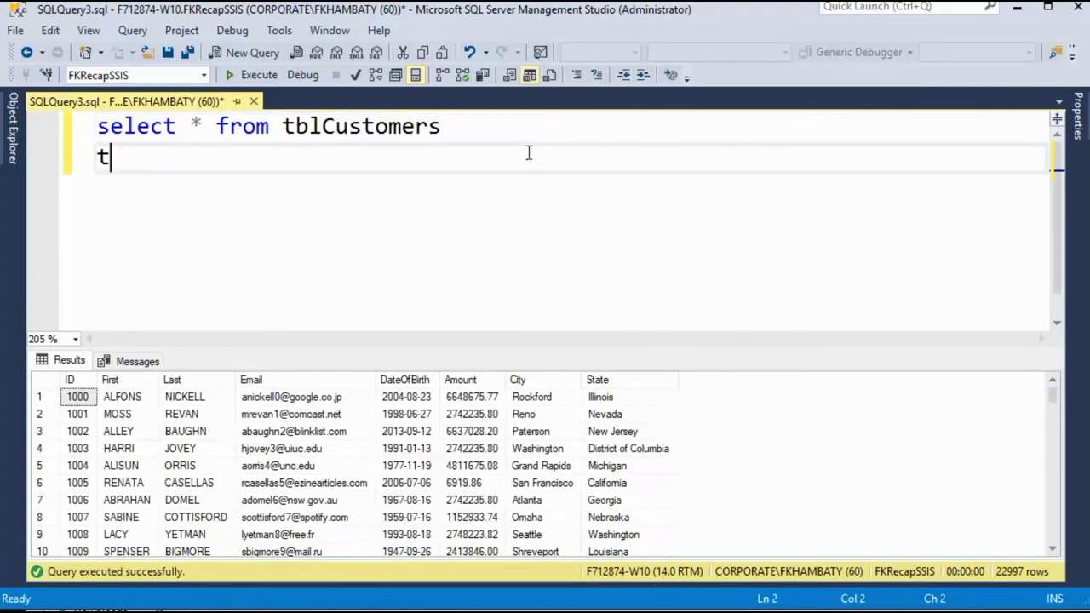
text(runcate table)
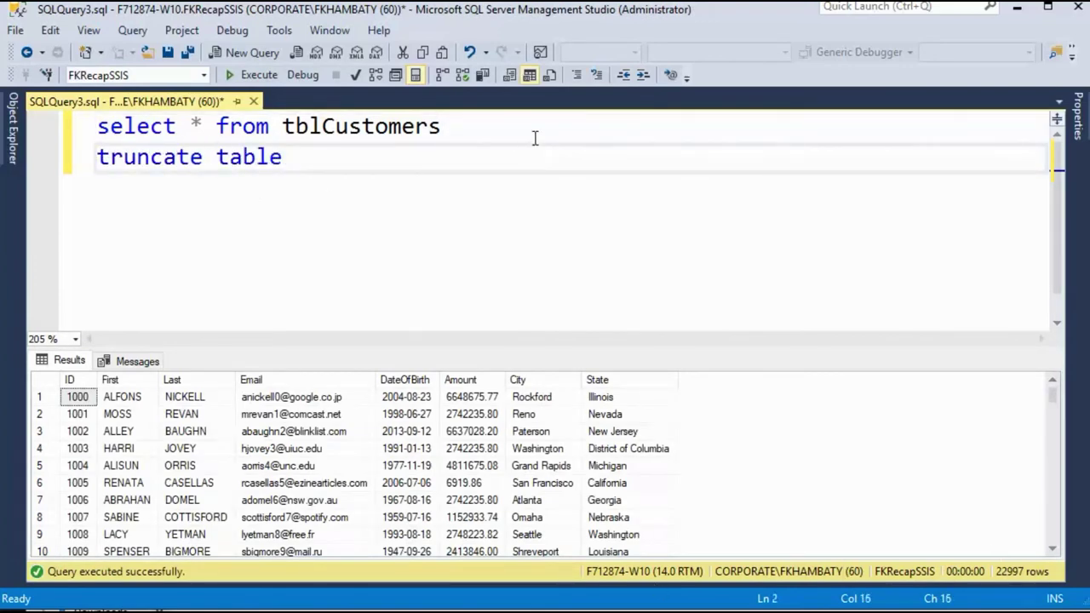
text( tblCustomers)
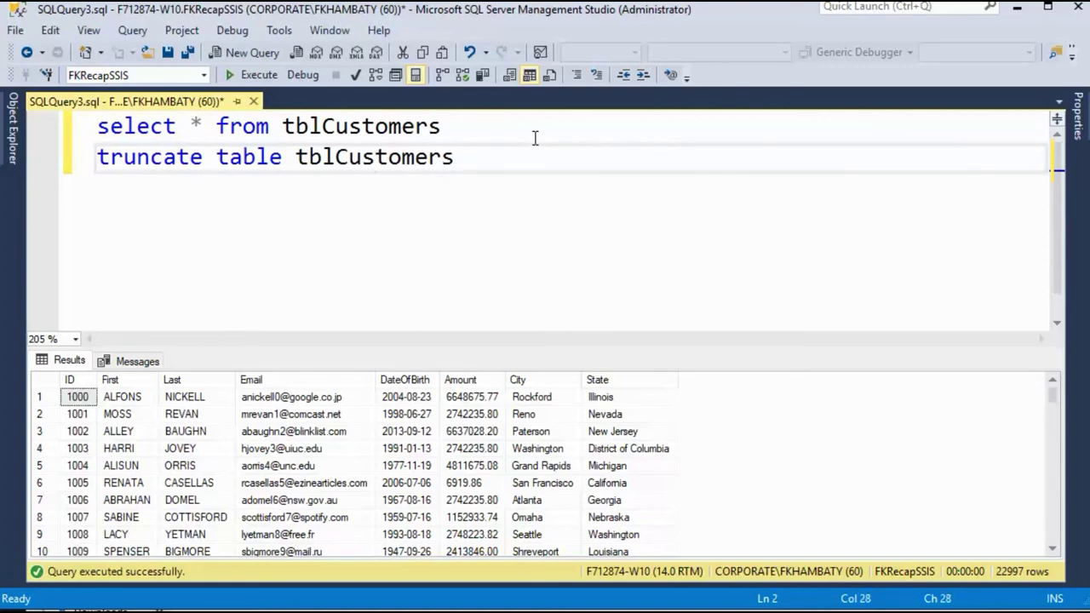
key(shift+Home)
key(F5)
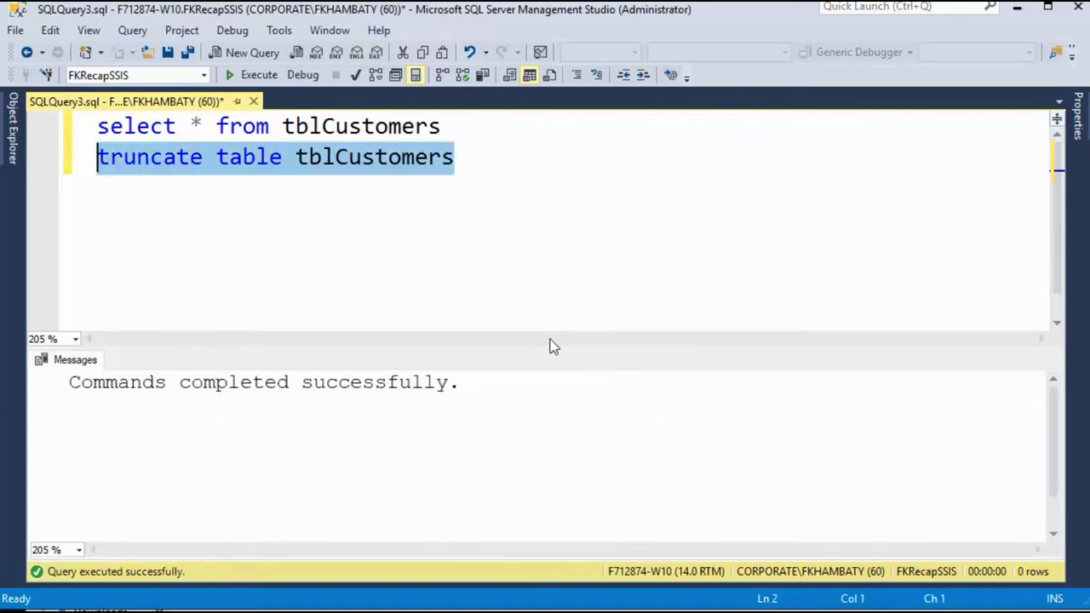
drag(455, 126, 97, 126)
click(253, 75)
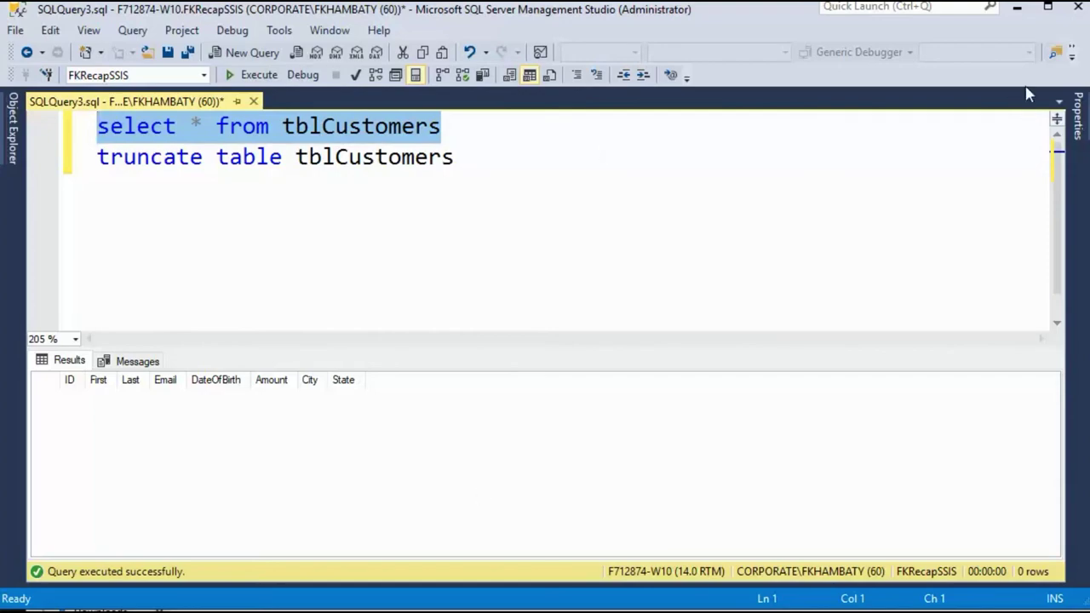
click(1018, 8)
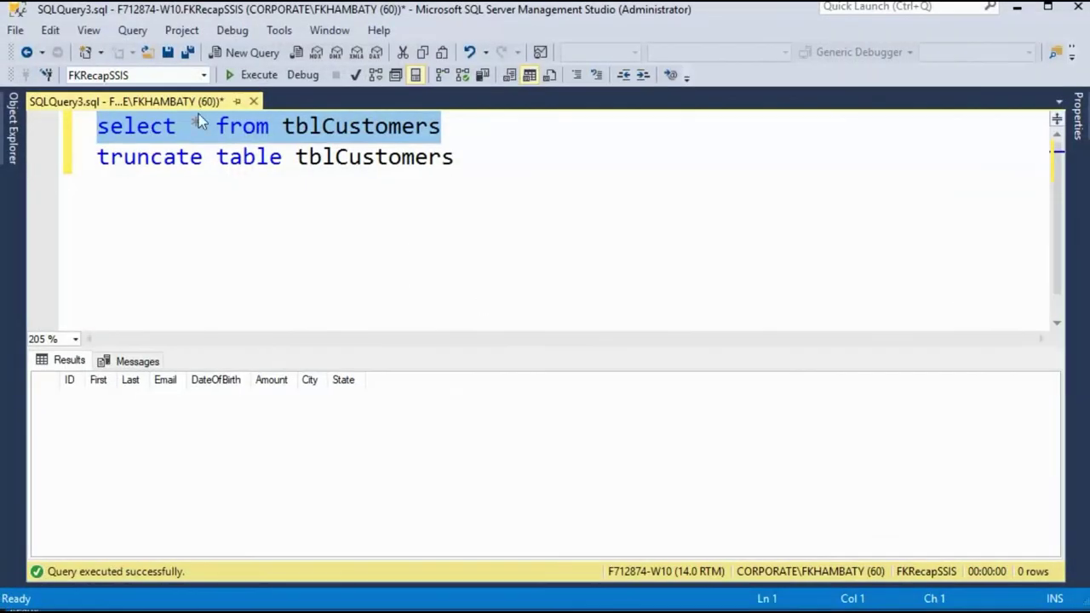
click(253, 101)
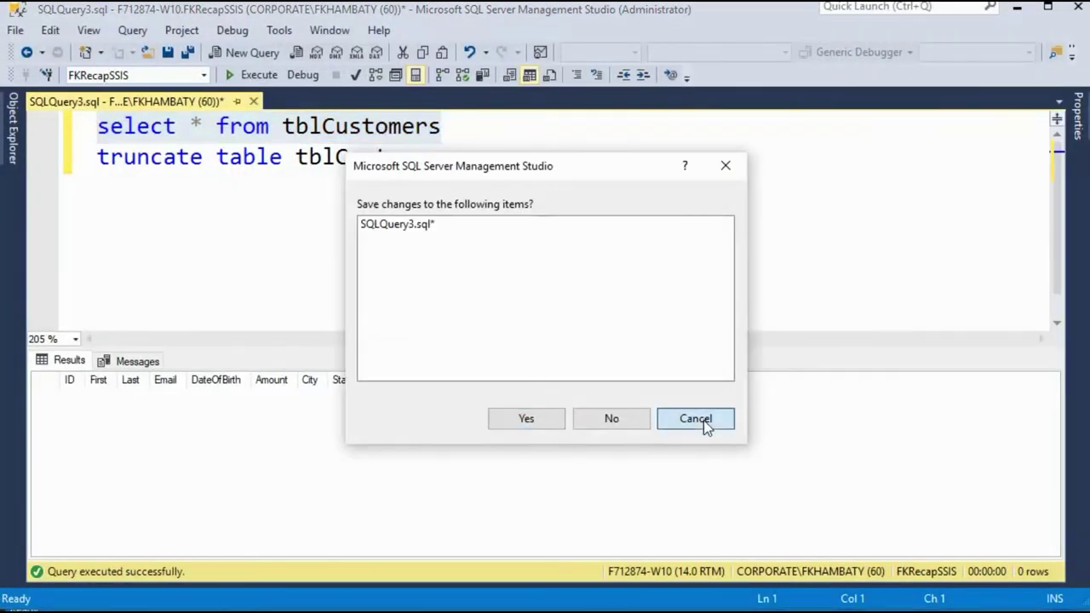
click(696, 418)
Keep Object Explorer pinned open beside the query and collapse the Databases folder
click(13, 128)
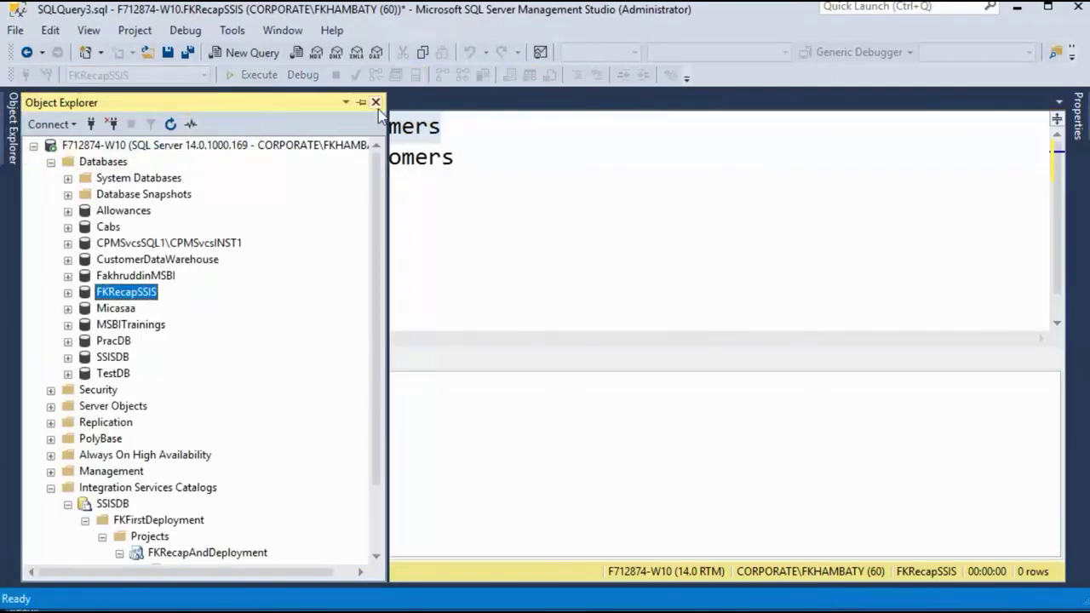
click(275, 102)
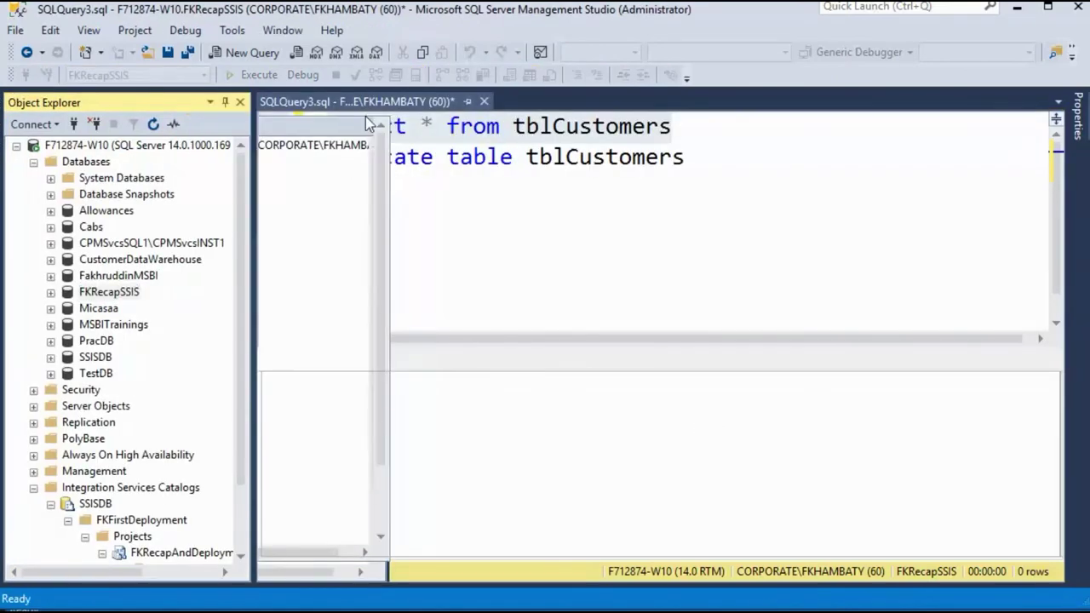
click(33, 161)
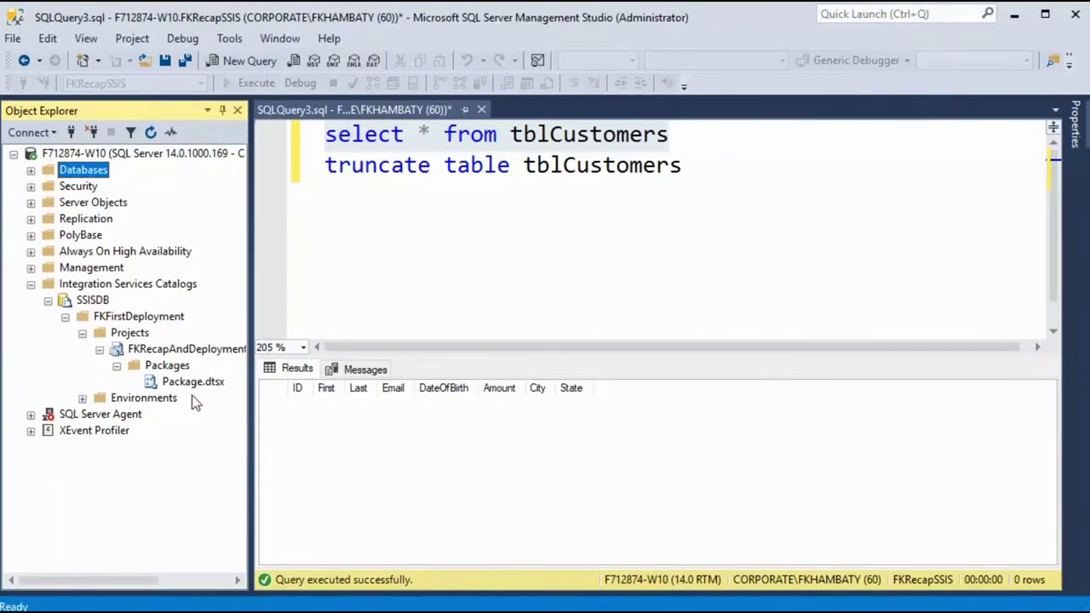
Execute the deployed Package.dtsx from the FKRecapAndDeployment project in Integration Services Catalogs, leaving the execution settings at their defaults
click(103, 287)
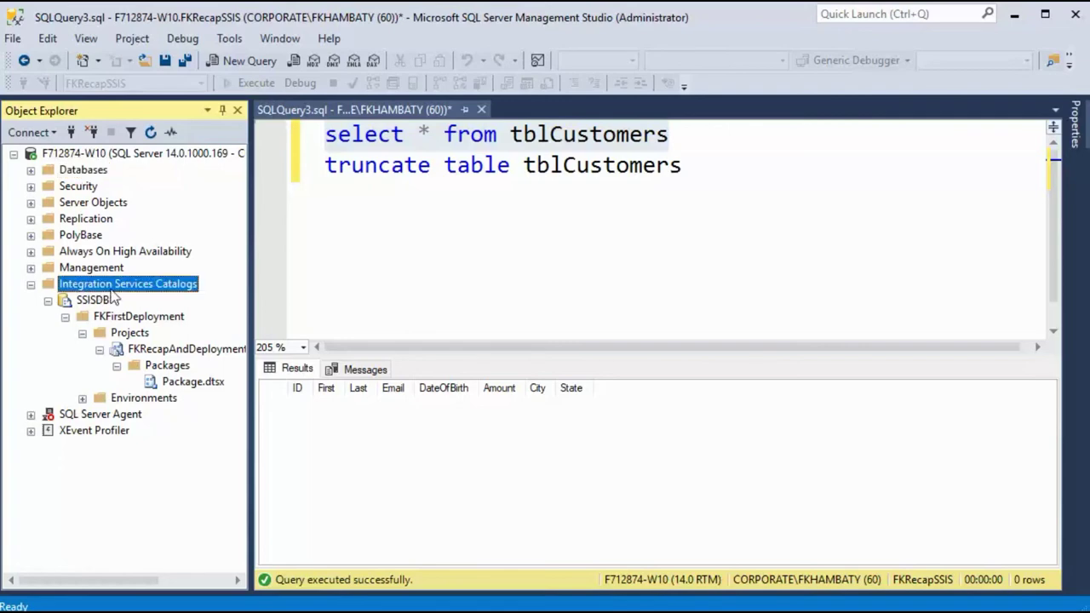
click(192, 383)
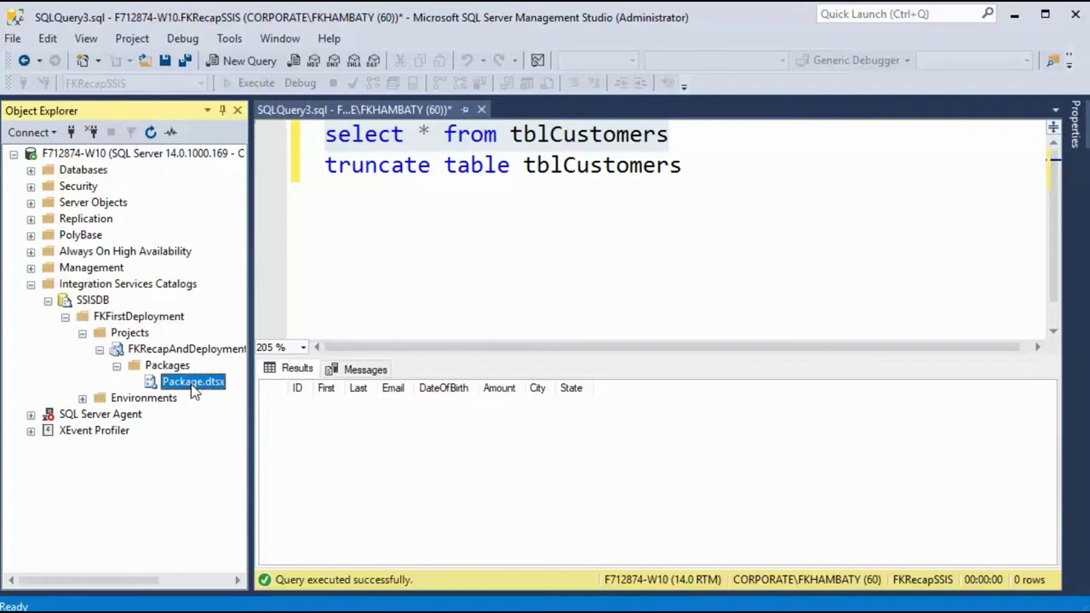
right_click(193, 385)
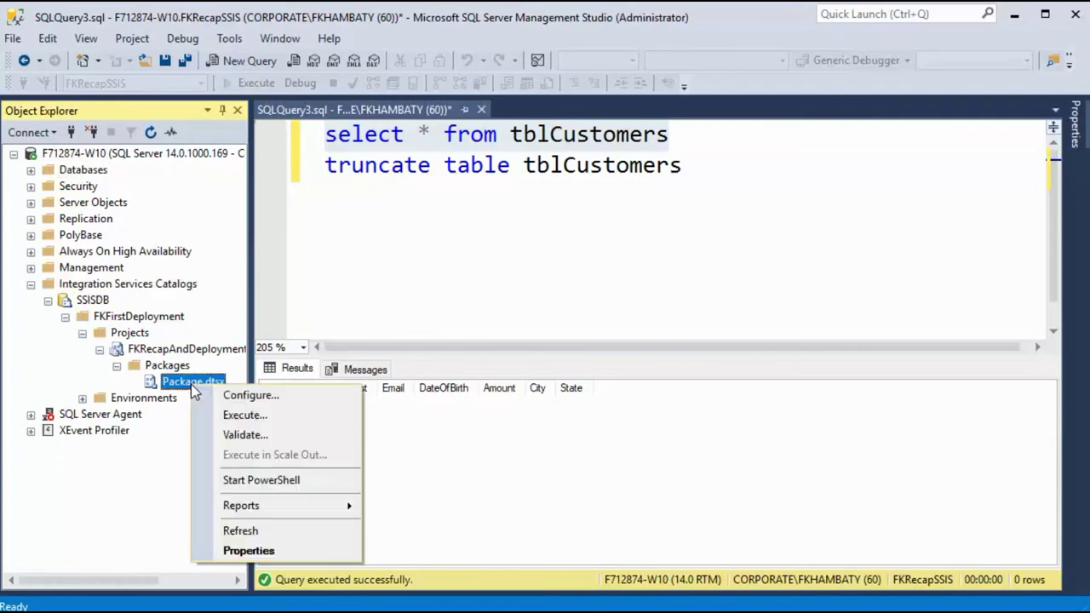
click(220, 416)
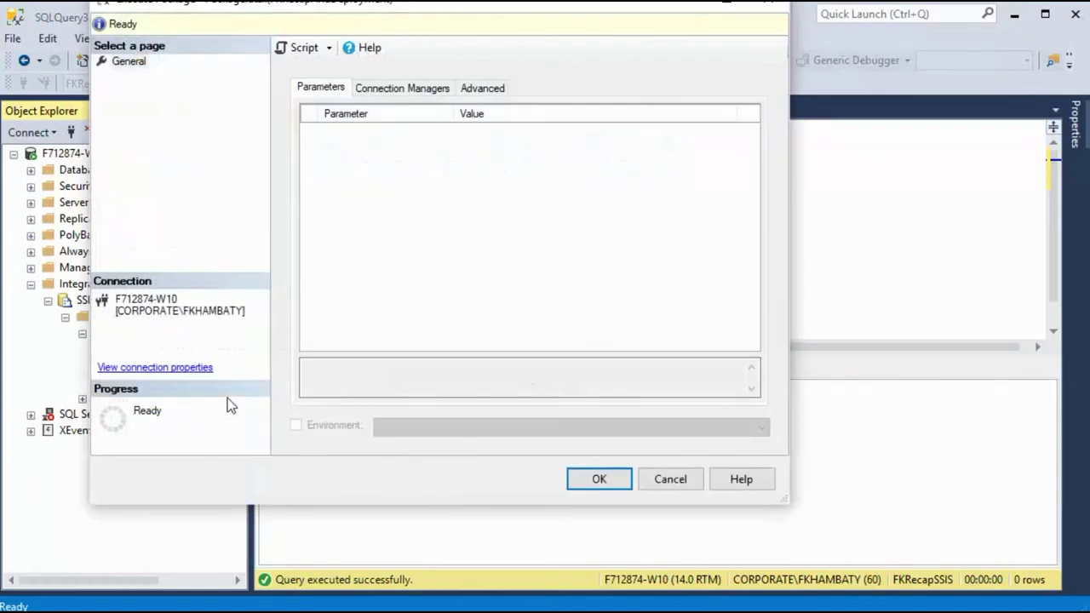
drag(238, 17, 304, 88)
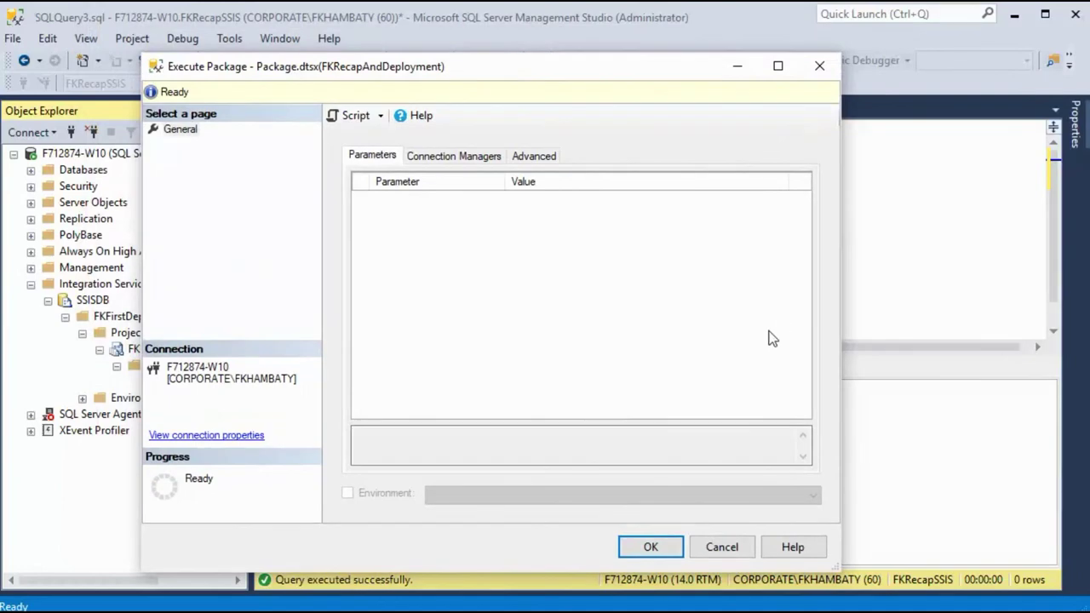
click(650, 548)
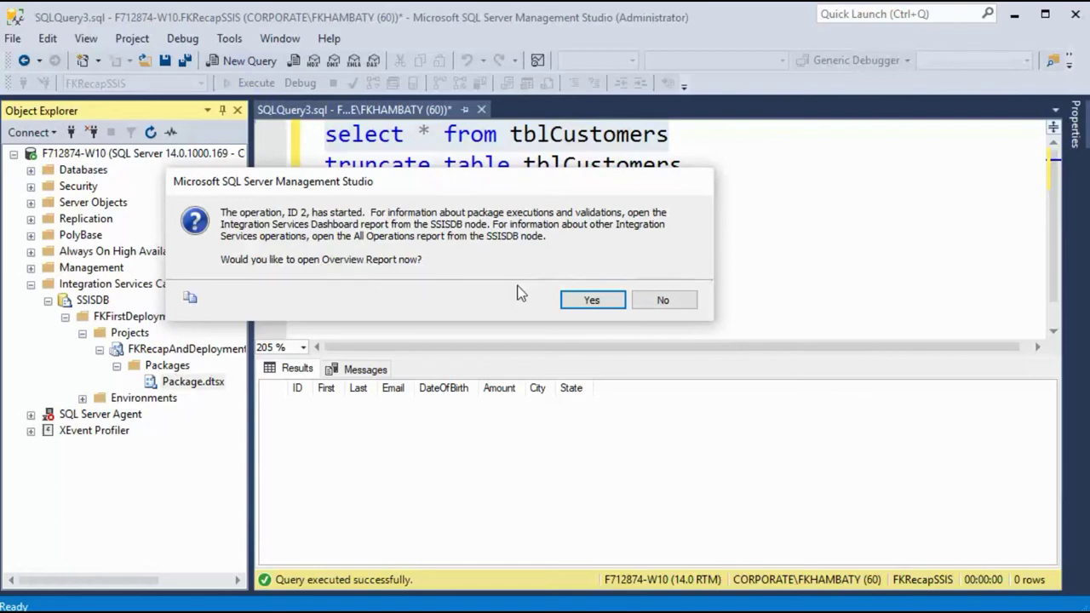
Open the Overview Report for the package execution and review the execution status and individual task results
click(592, 301)
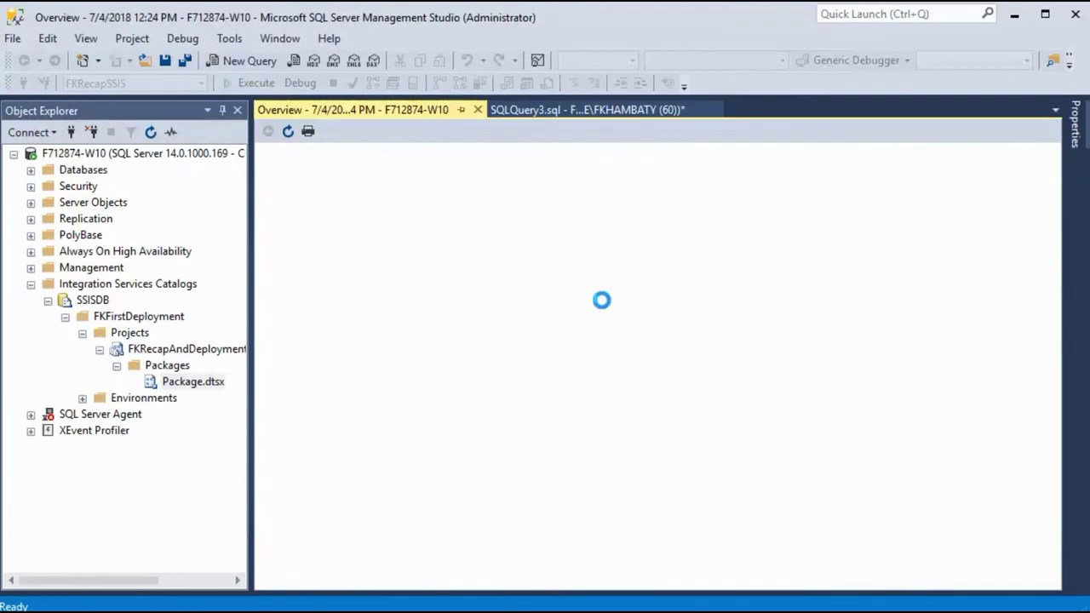
scroll(598, 383, down, 10)
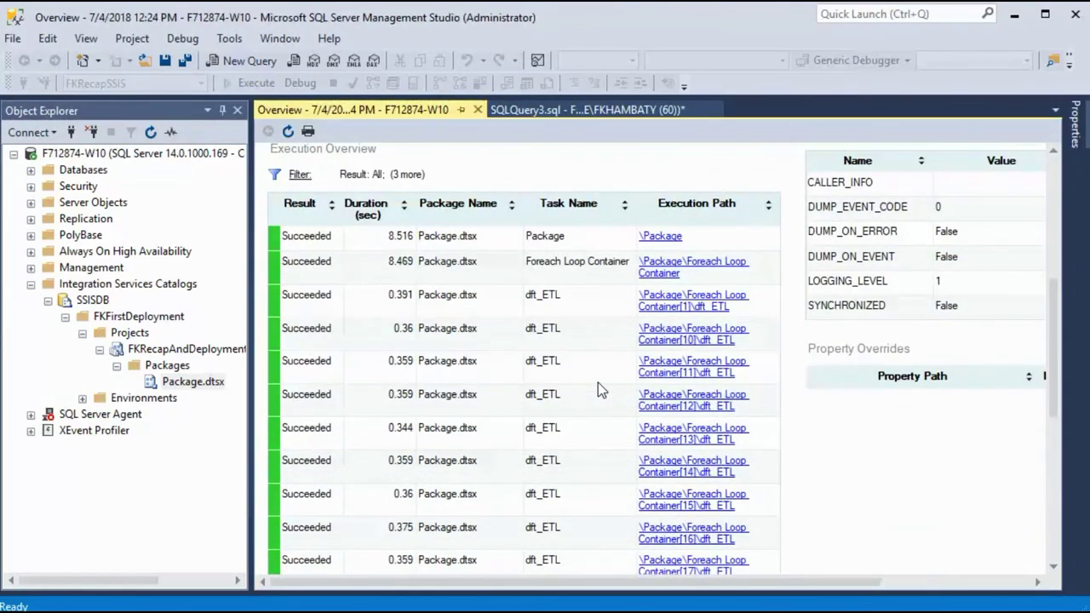
scroll(598, 384, down, 15)
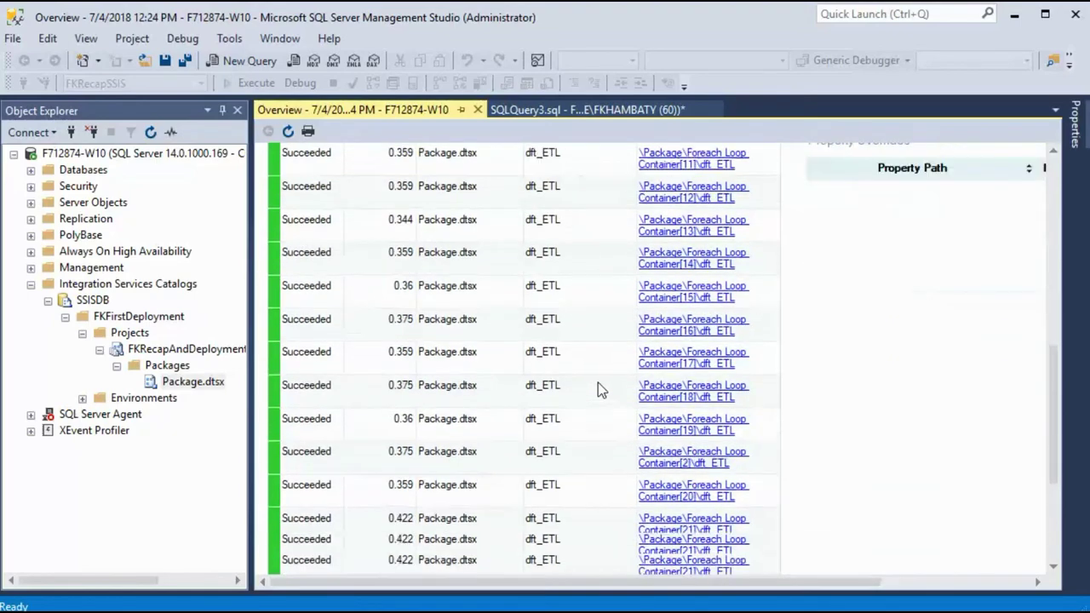
scroll(598, 383, up, 15)
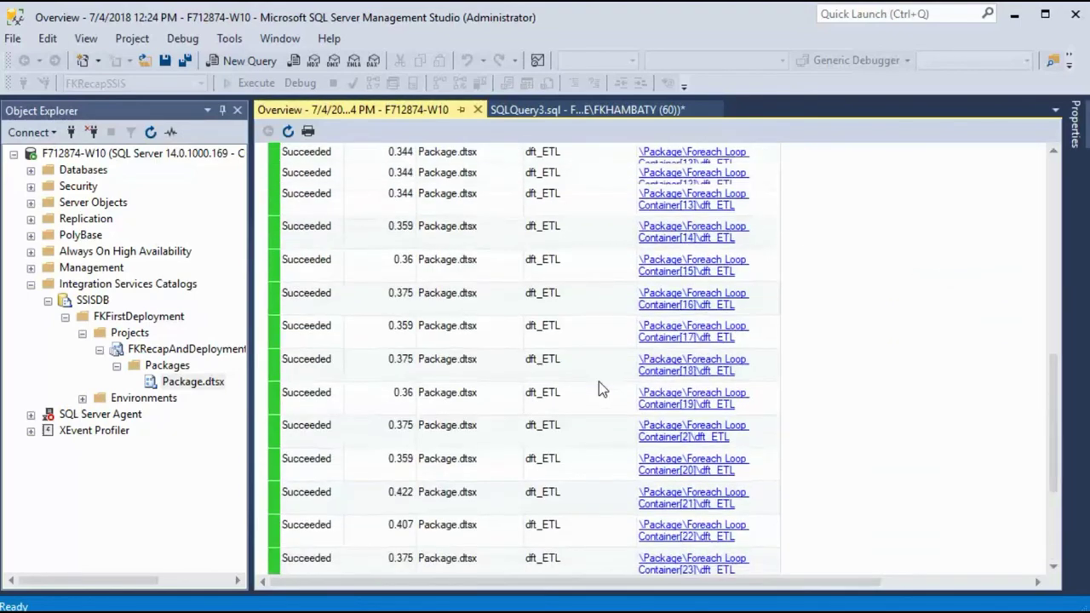
scroll(599, 382, up, 2)
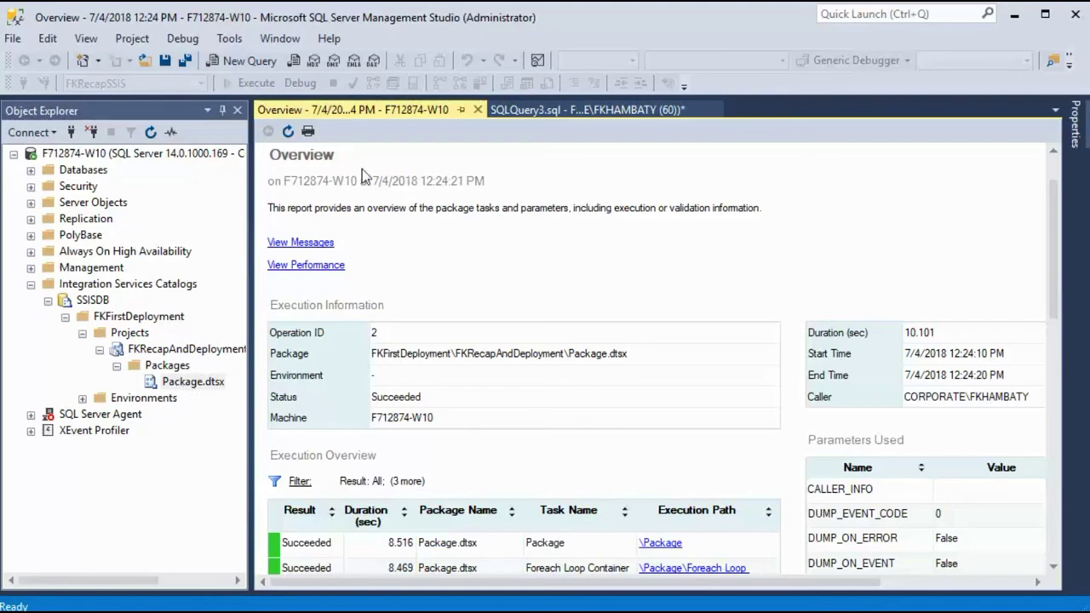
Return to the query and rerun select * from tblCustomers to check the data loaded by the package
click(532, 111)
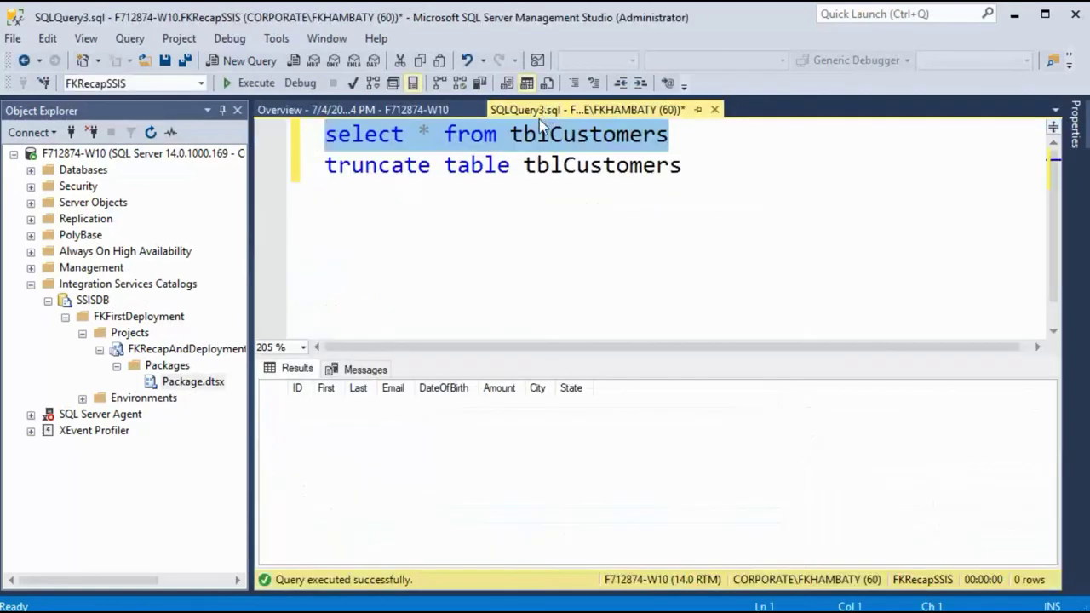
click(249, 84)
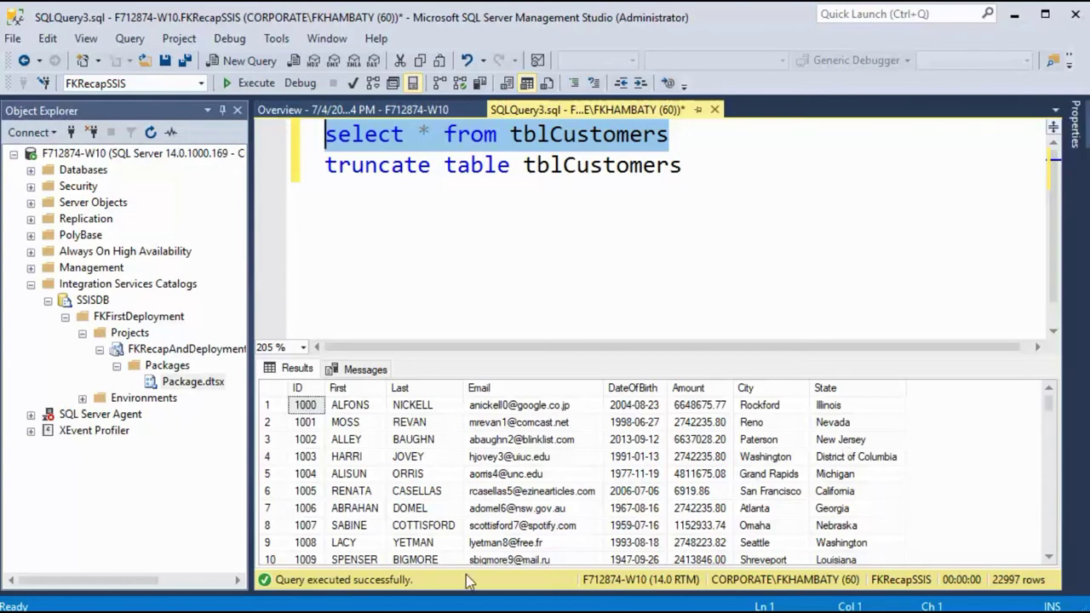
click(181, 385)
right_click(182, 385)
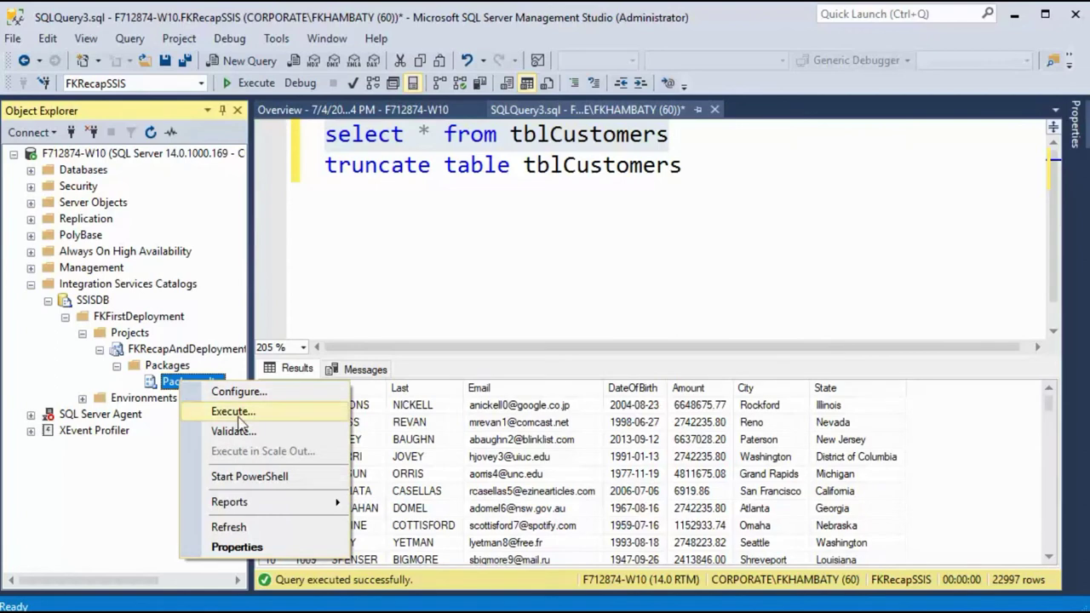
click(455, 189)
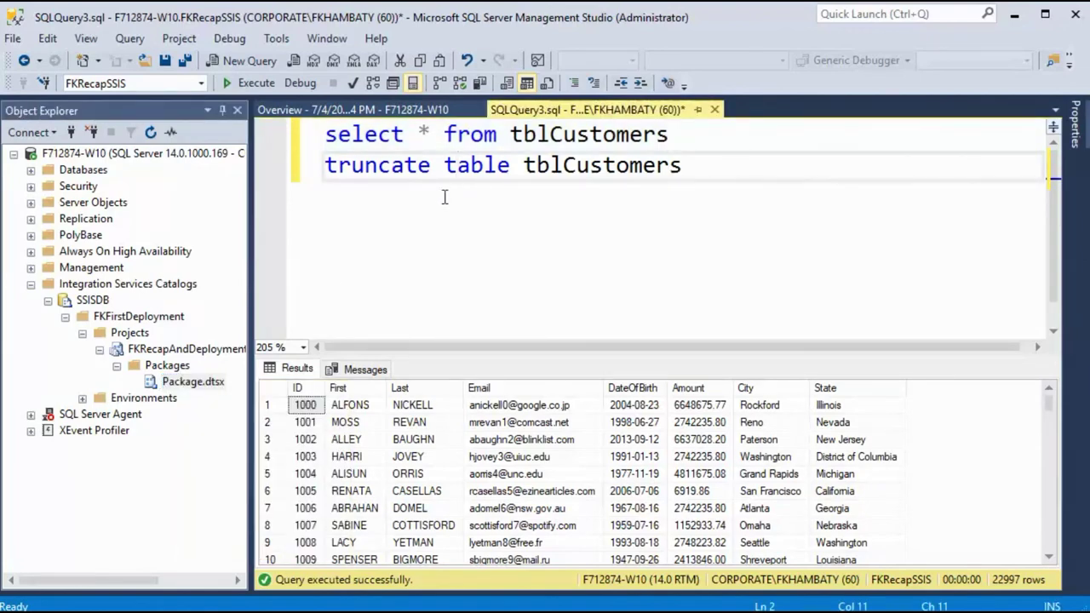
click(192, 384)
click(79, 415)
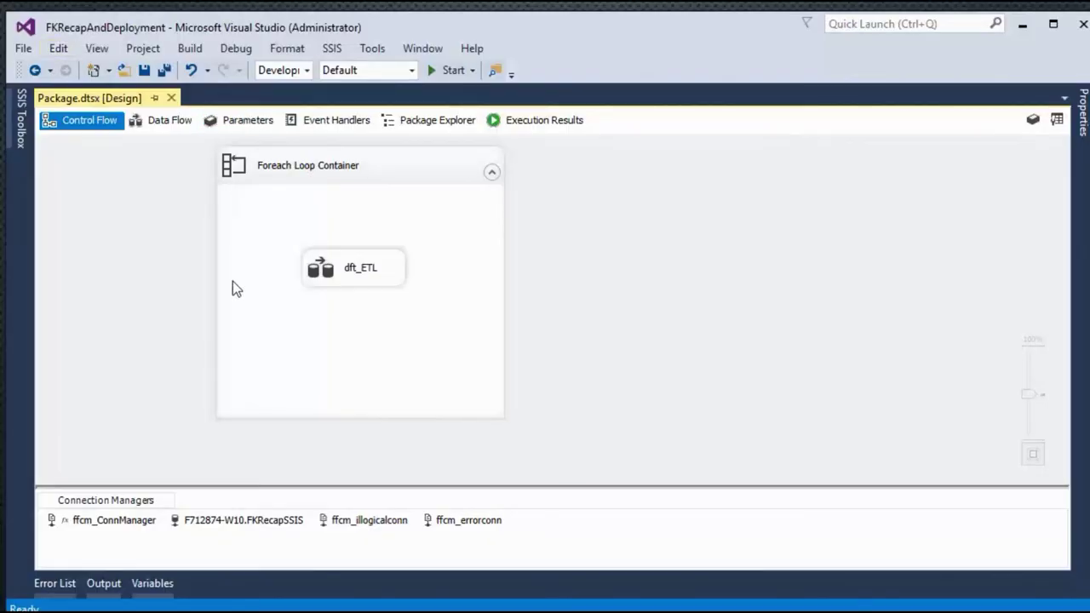
In Visual Studio, review the dft_ETL data flow and the FKFileVariable entry in the package variables
double_click(358, 269)
click(96, 121)
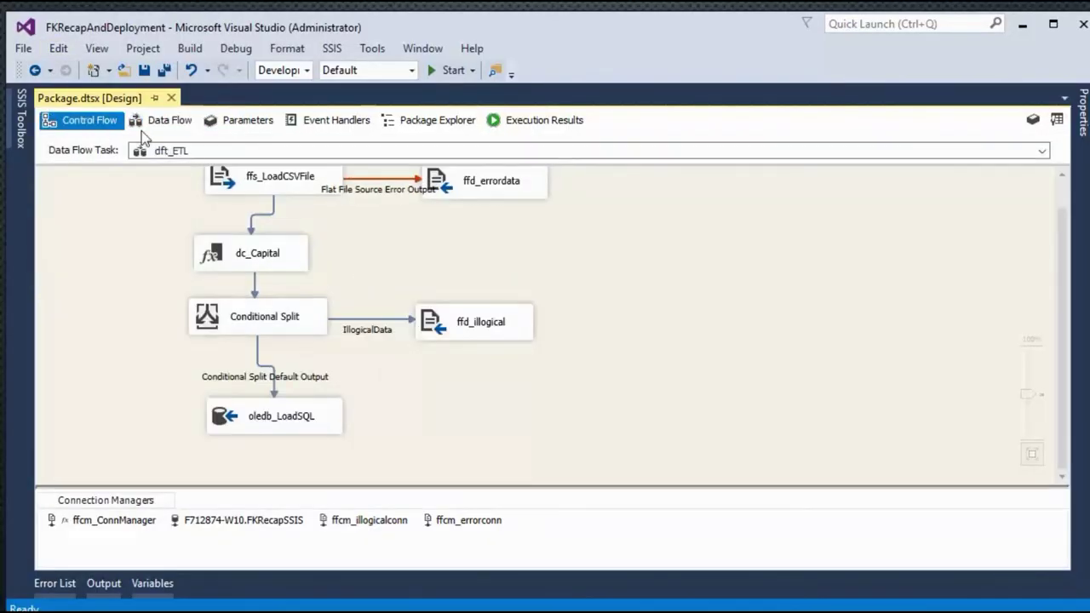
click(152, 584)
double_click(104, 390)
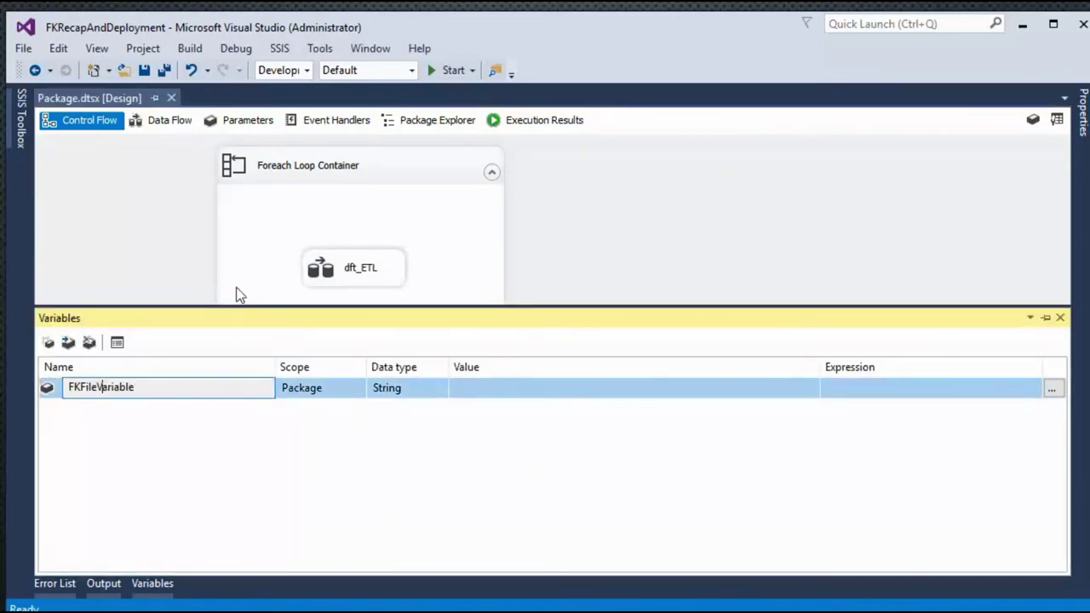
click(168, 120)
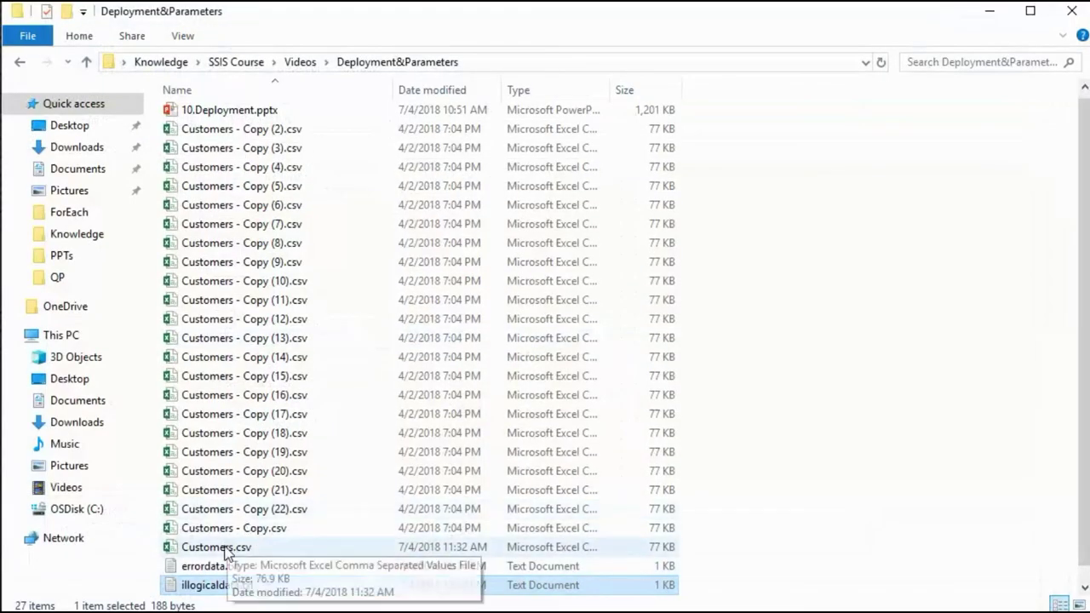
In File Explorer, examine the Customers CSV source files in Deployment&Parameters and show the folder's full path
click(225, 550)
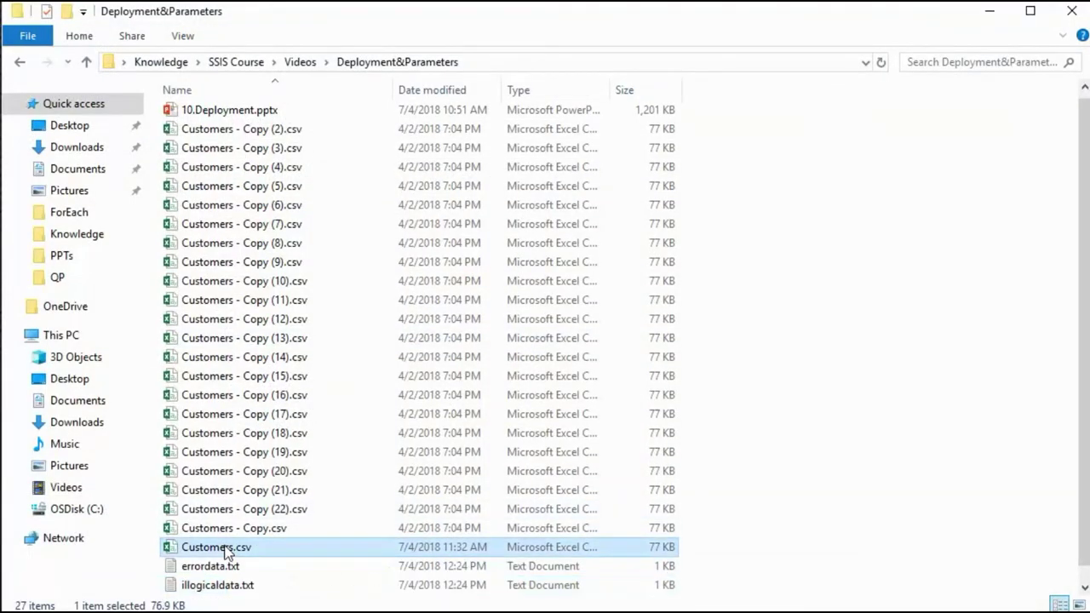
click(236, 528)
click(242, 511)
click(245, 492)
click(247, 453)
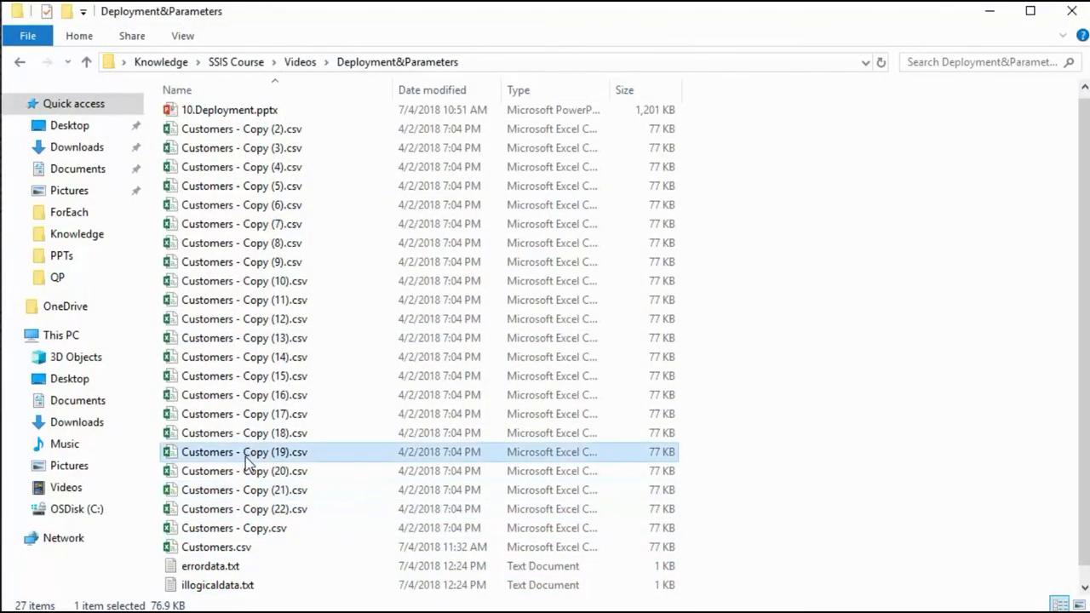
click(253, 397)
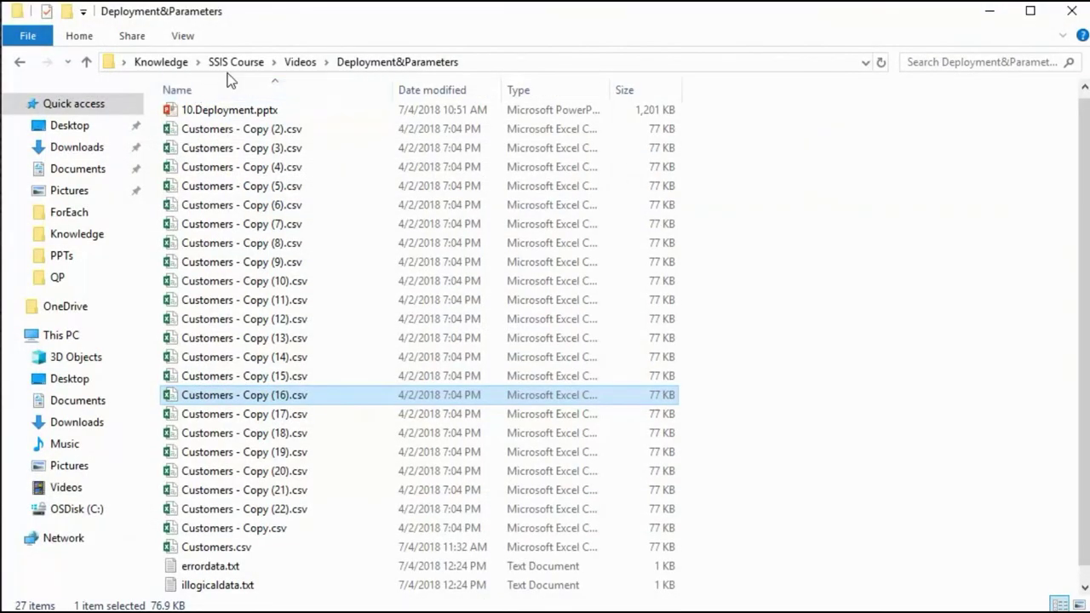
click(503, 68)
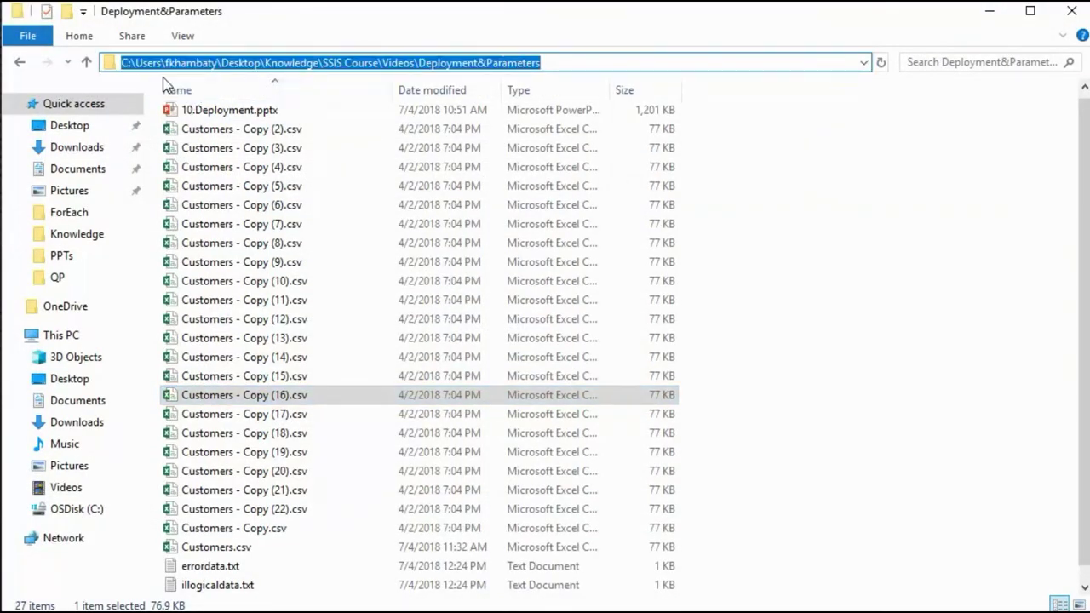